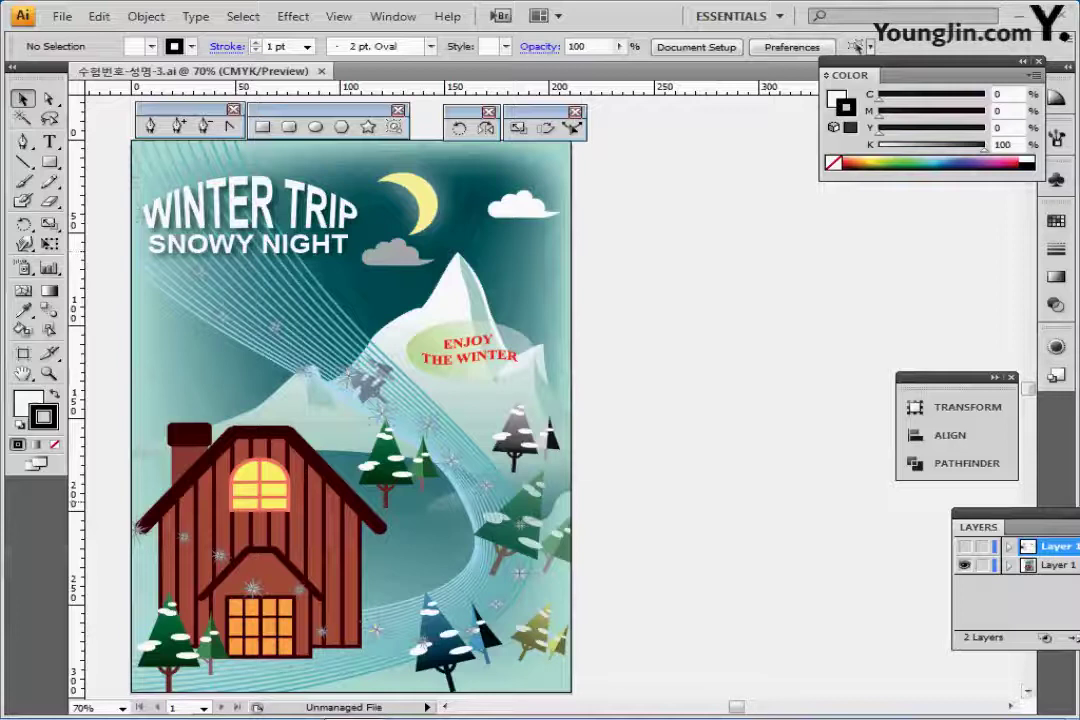
Hide the finished poster's layer, show the upper layer, and bring the sample trees and the oval trunk outline into close view.
key("ctrl+y")
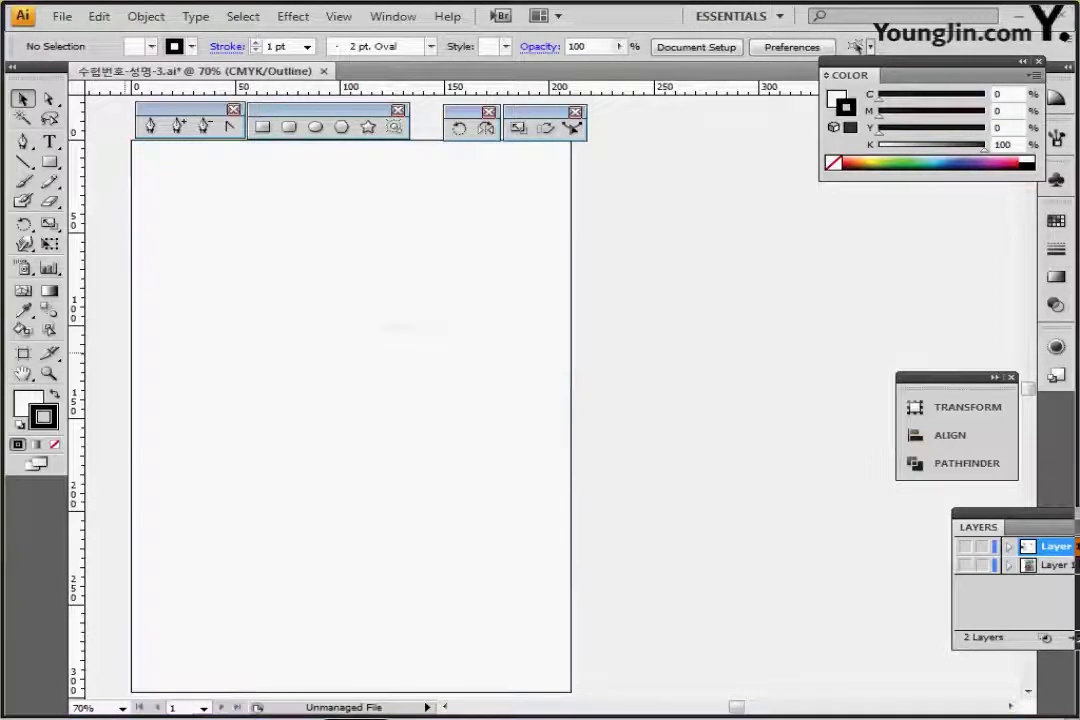
left_click_drag(290, 352, 756, 429)
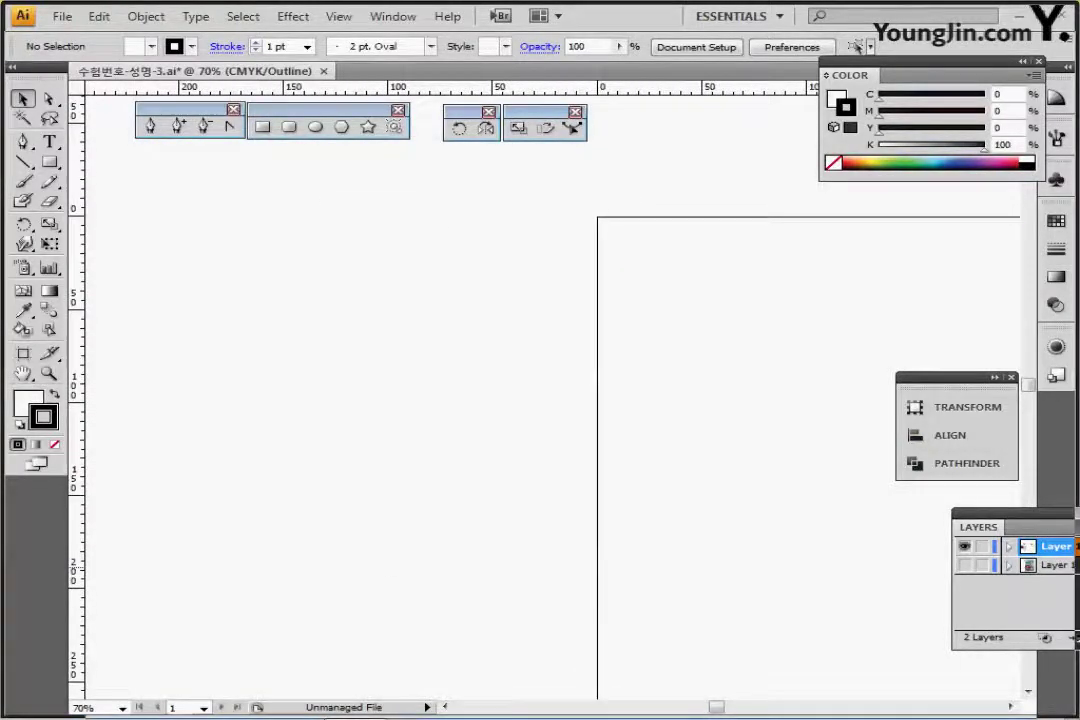
key("ctrl+y")
key("ctrl+plus")
key("ctrl+plus")
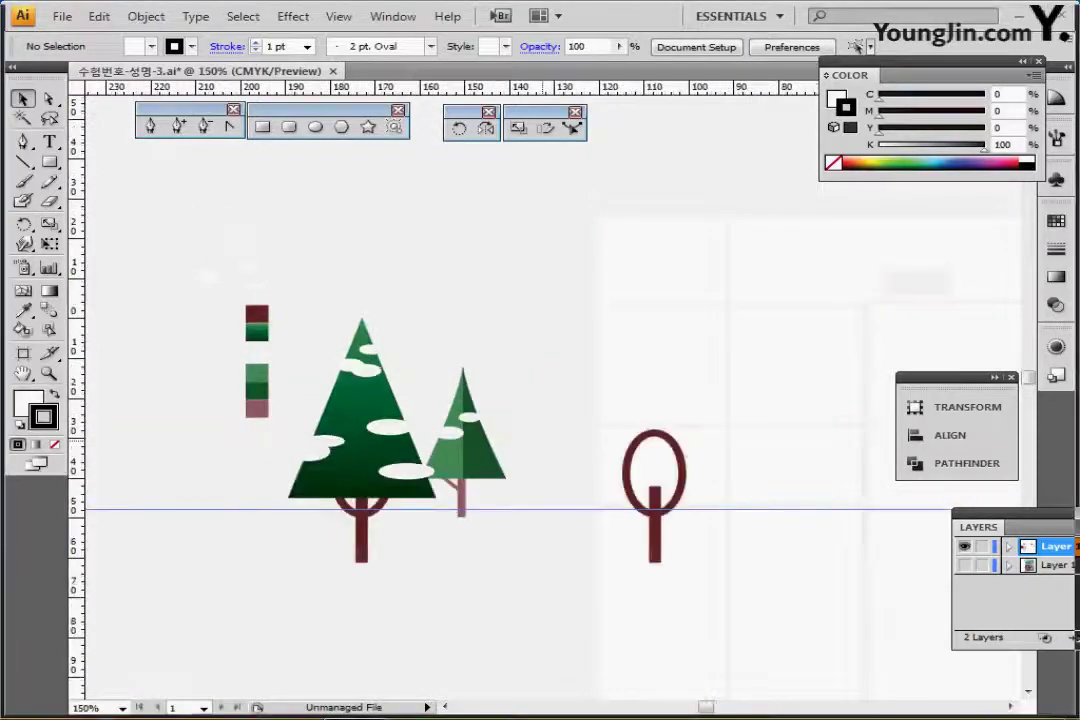
left_click_drag(543, 441, 494, 362)
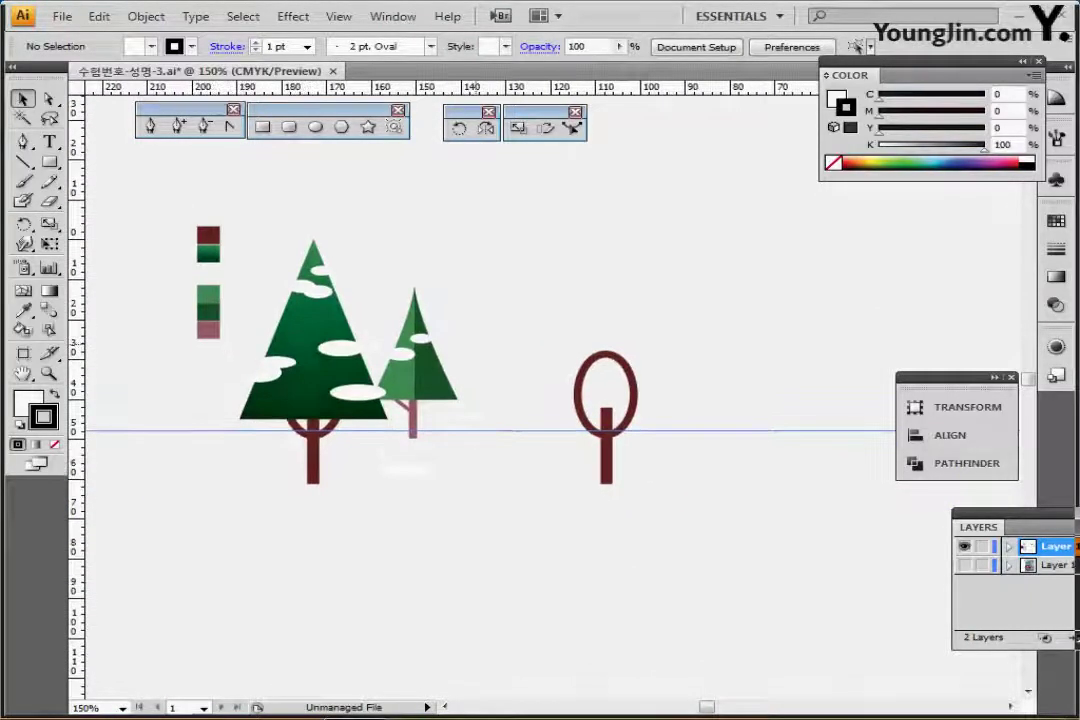
scroll(540, 400, "right", 1)
scroll(540, 400, "down", 1)
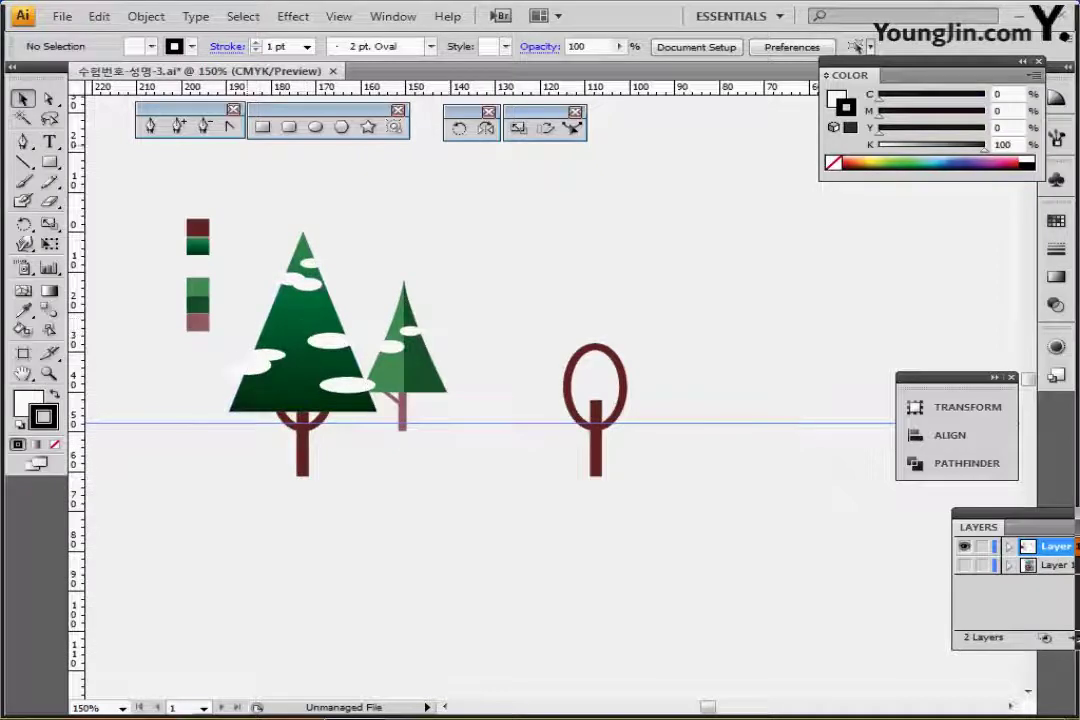
Select the brown ellipse over the trunk and examine its stroke settings.
left_click(262, 127)
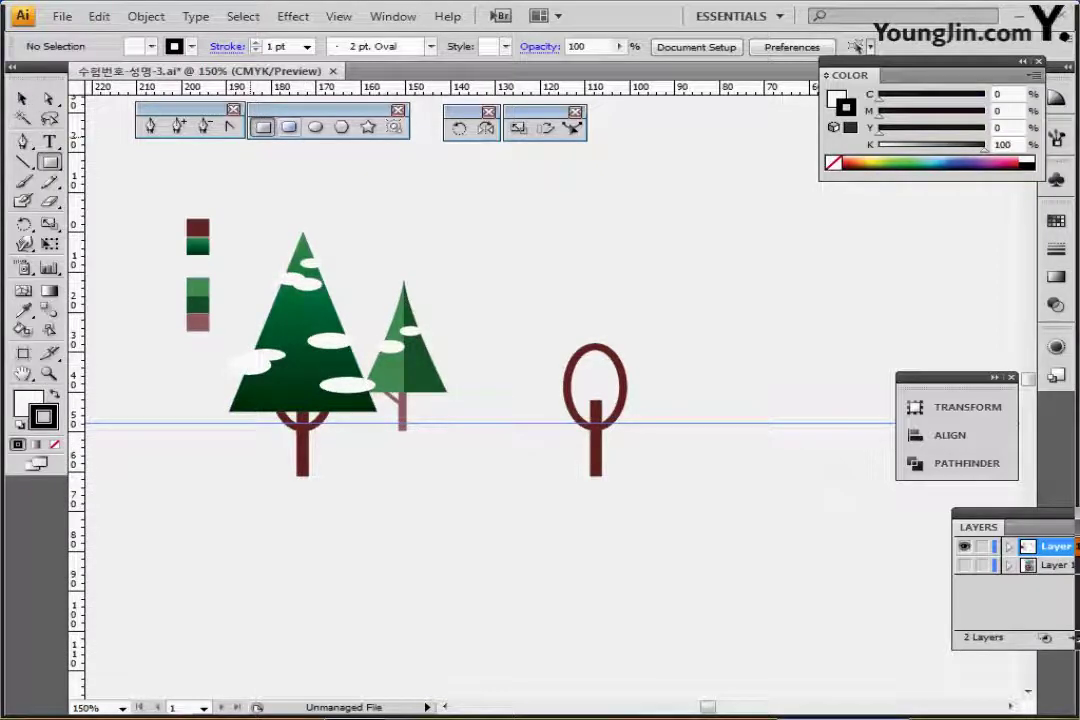
left_click(315, 127)
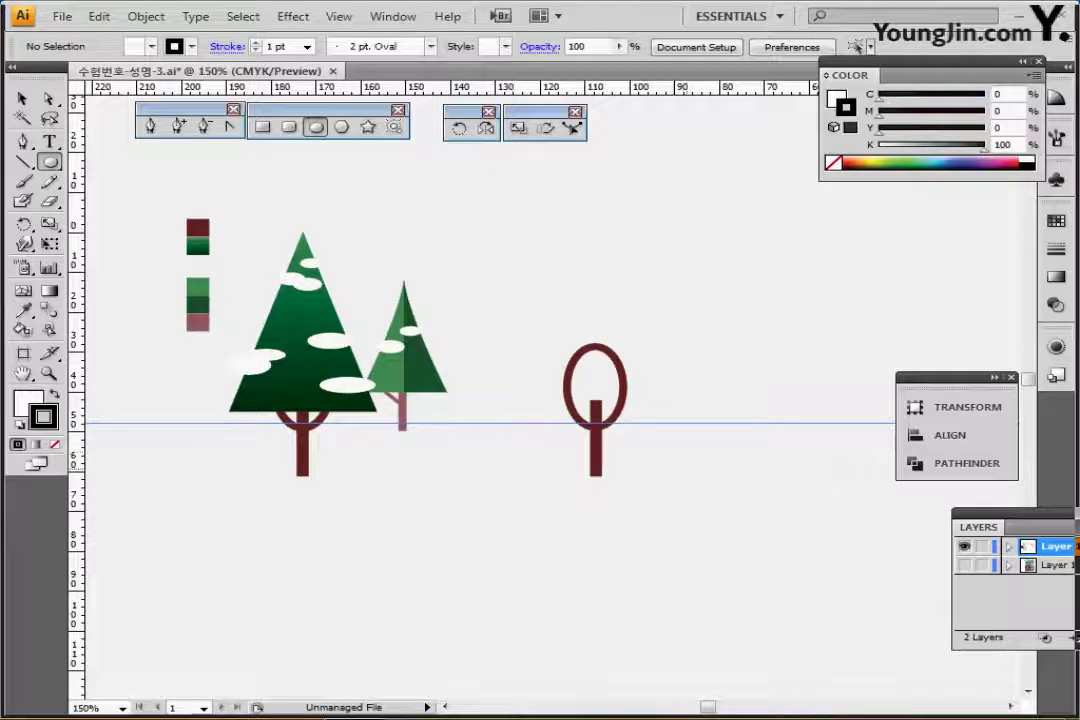
left_click(596, 445, "ctrl")
left_click(662, 457, "ctrl")
left_click(615, 415, "ctrl")
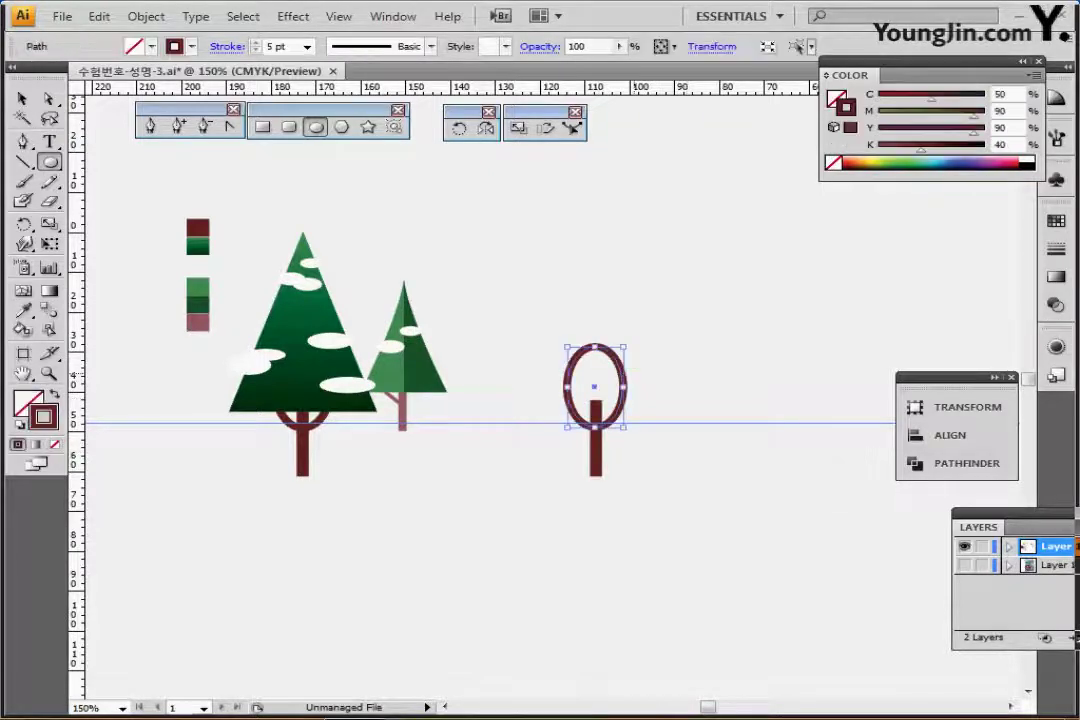
left_click(595, 424, "ctrl")
left_click_drag(546, 421, 664, 464)
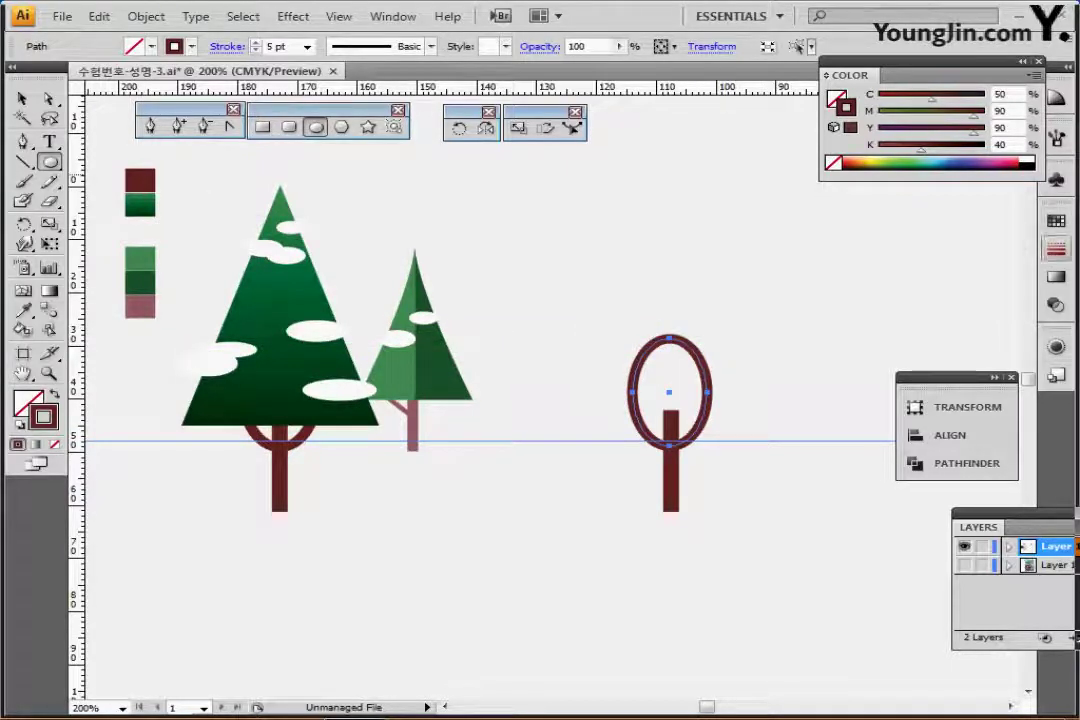
left_click(1056, 248)
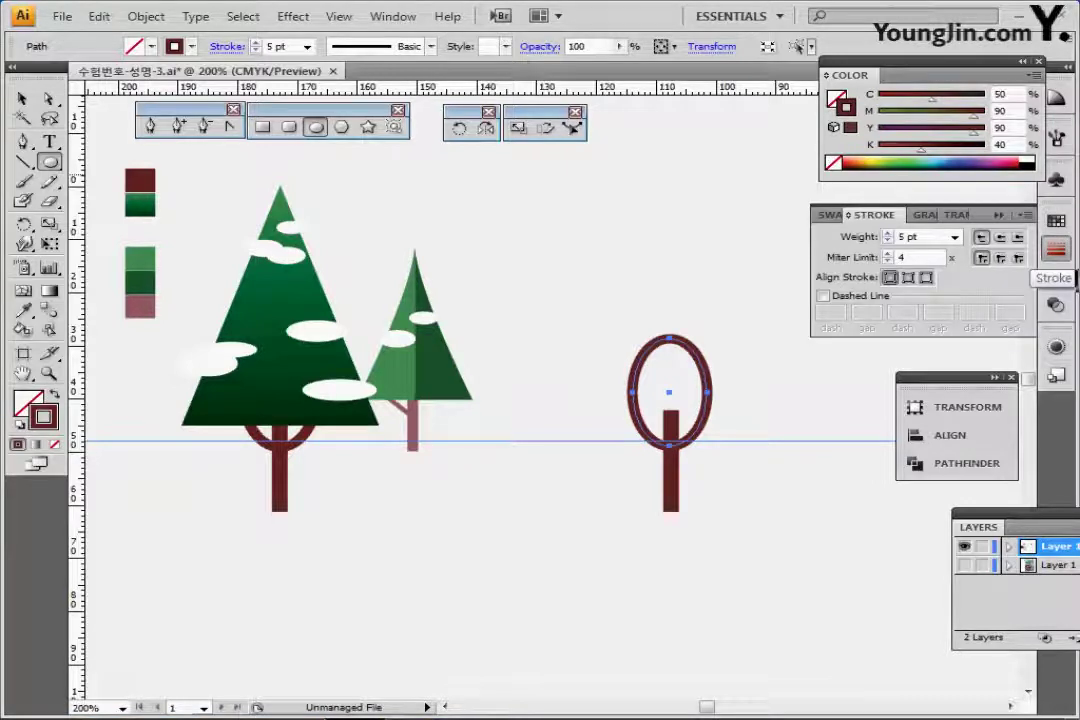
left_click(1056, 248)
Delete the ellipse's top anchor point to leave a U-shaped branch, and convert its stroke to a filled shape with Outline Stroke.
left_click(49, 98)
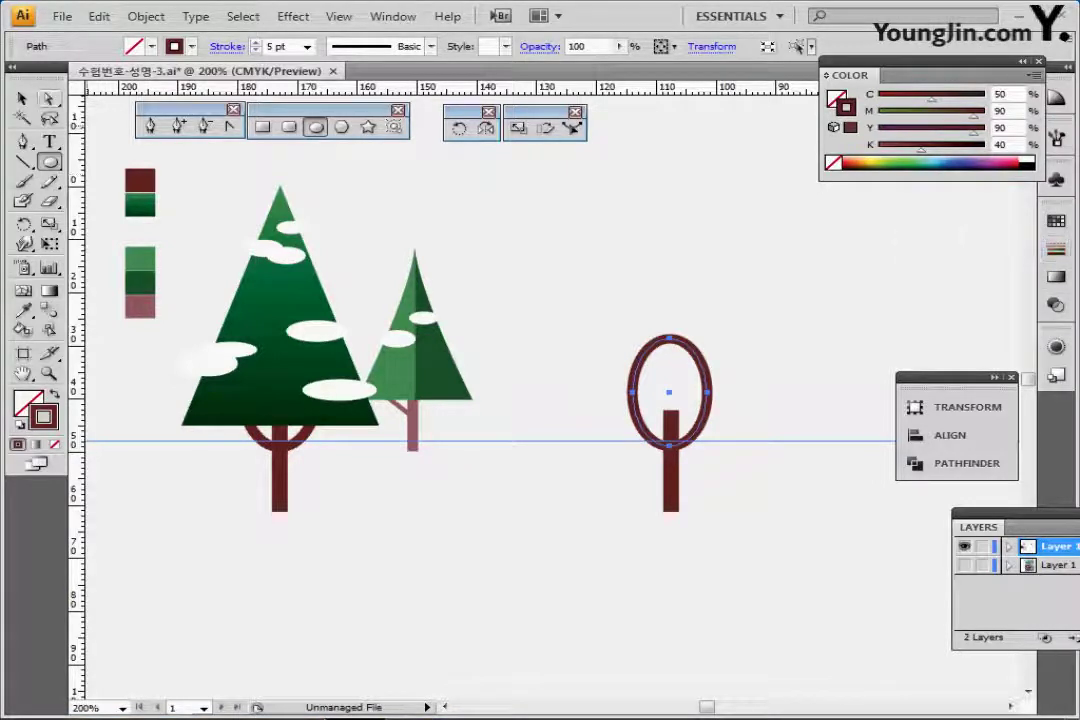
left_click_drag(653, 299, 697, 343)
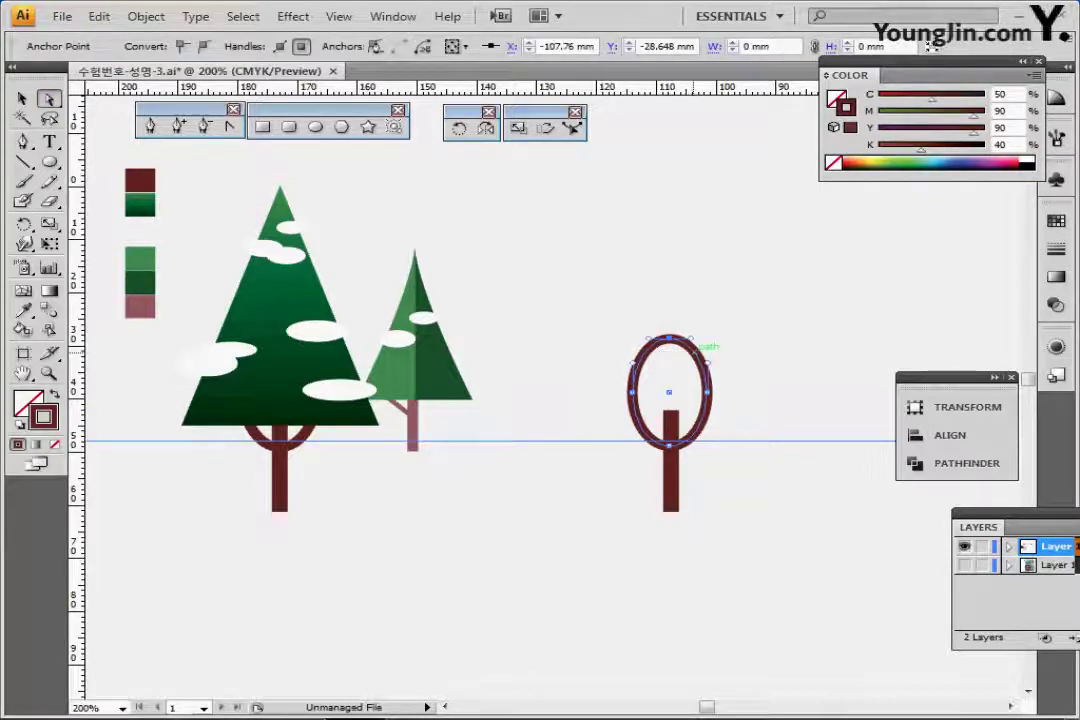
key("Delete")
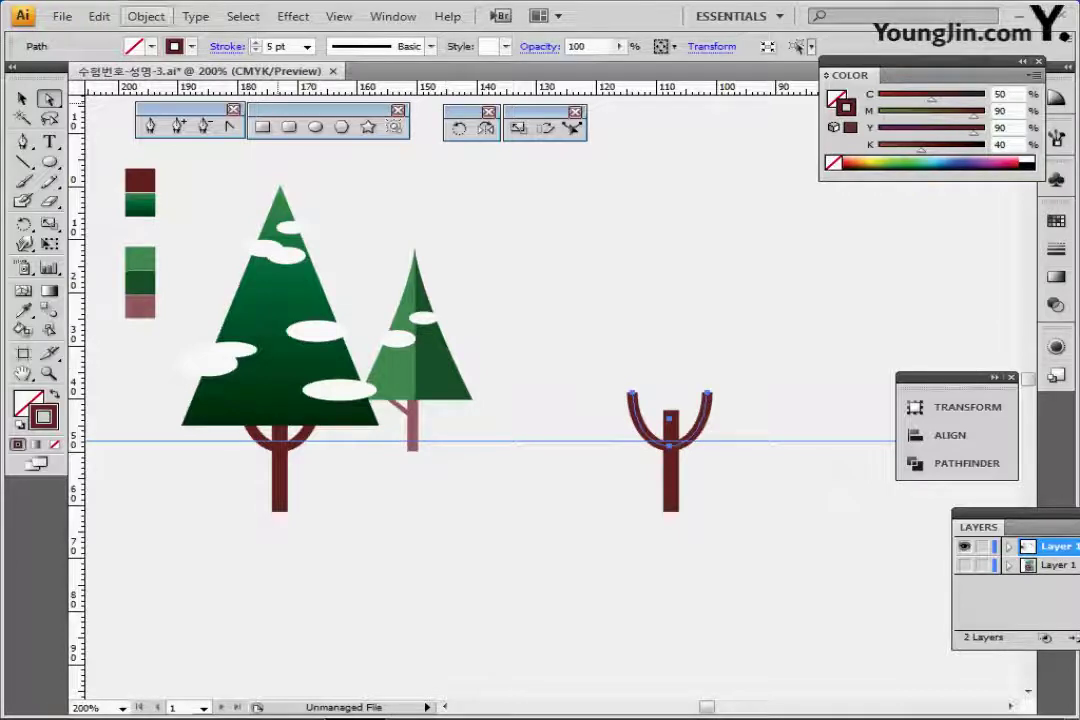
left_click(146, 16)
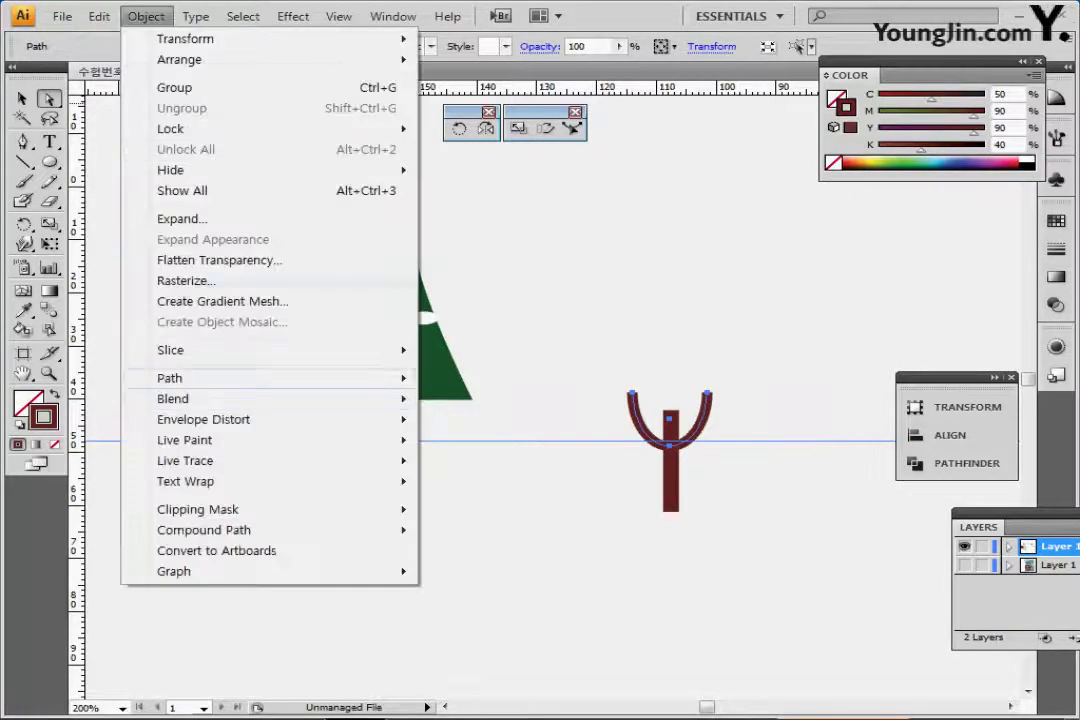
mouse_move(200, 378)
left_click(490, 426)
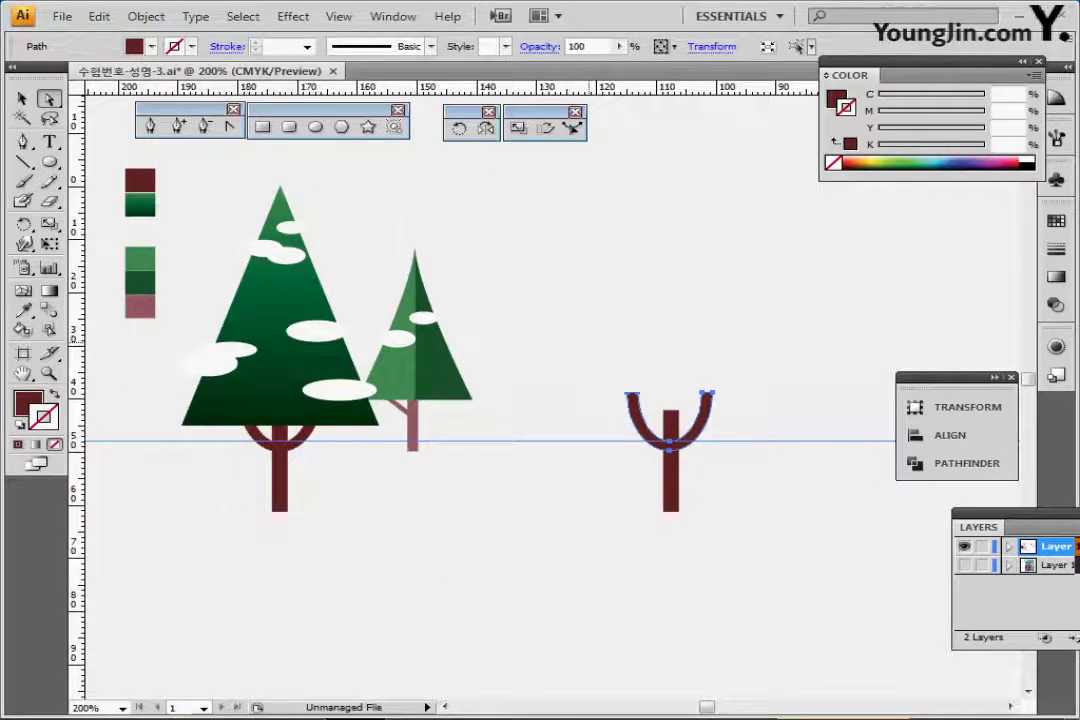
Unite the U-shaped branch and the trunk rectangle into one shape with Pathfinder.
left_click_drag(587, 341, 747, 547)
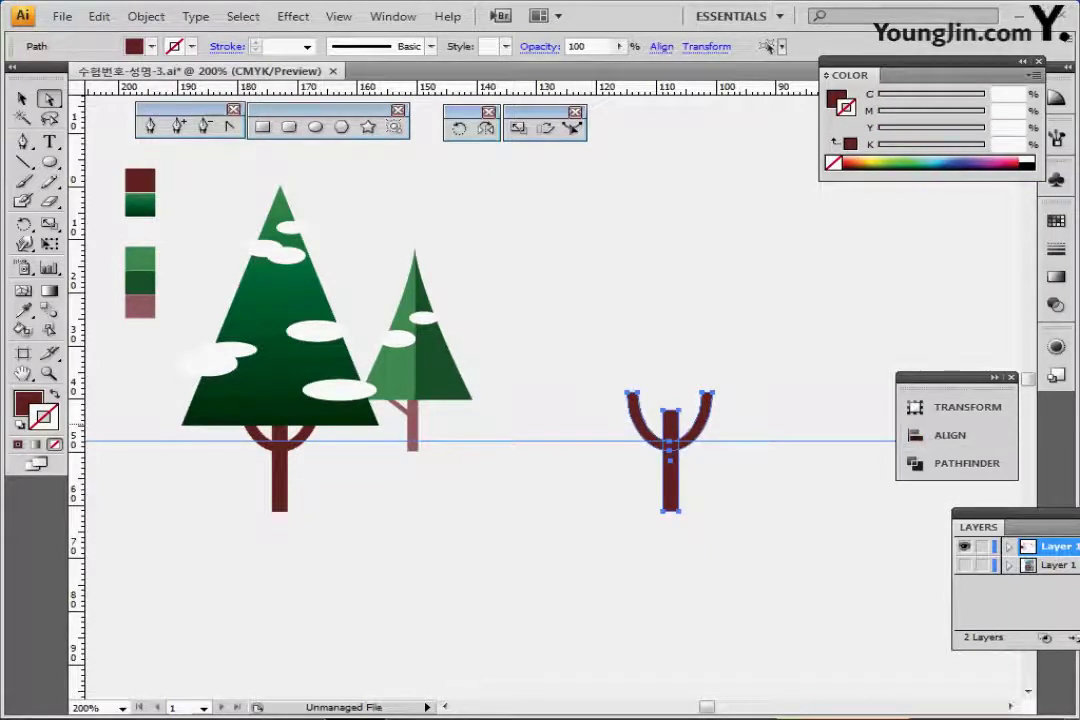
left_click_drag(950, 378, 885, 356)
left_click(930, 356)
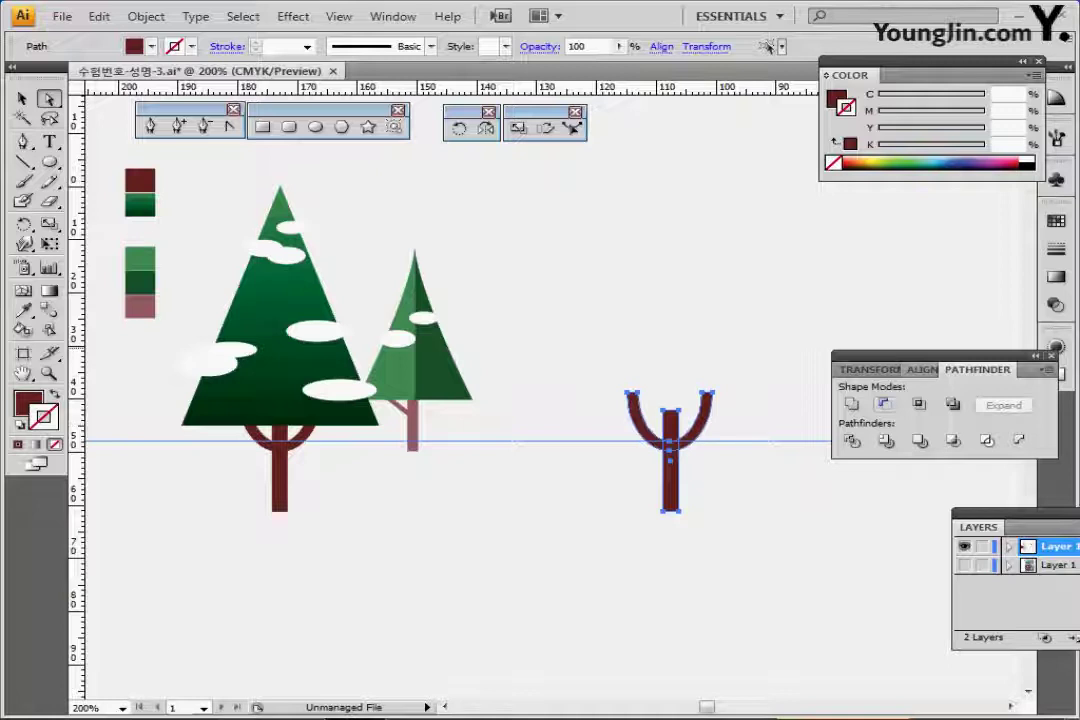
left_click(851, 404)
left_click(746, 519)
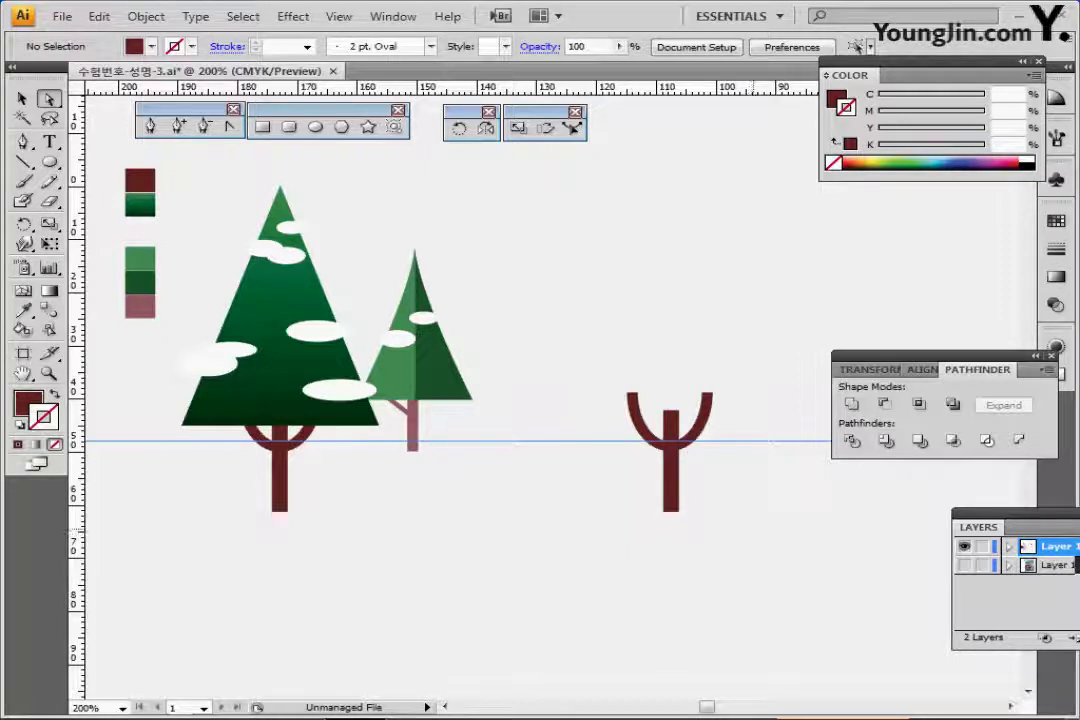
Draw a rectangle matching the large sample tree's foliage extents, give it the default white fill and black stroke, and move it over the new trunk.
left_click(263, 127)
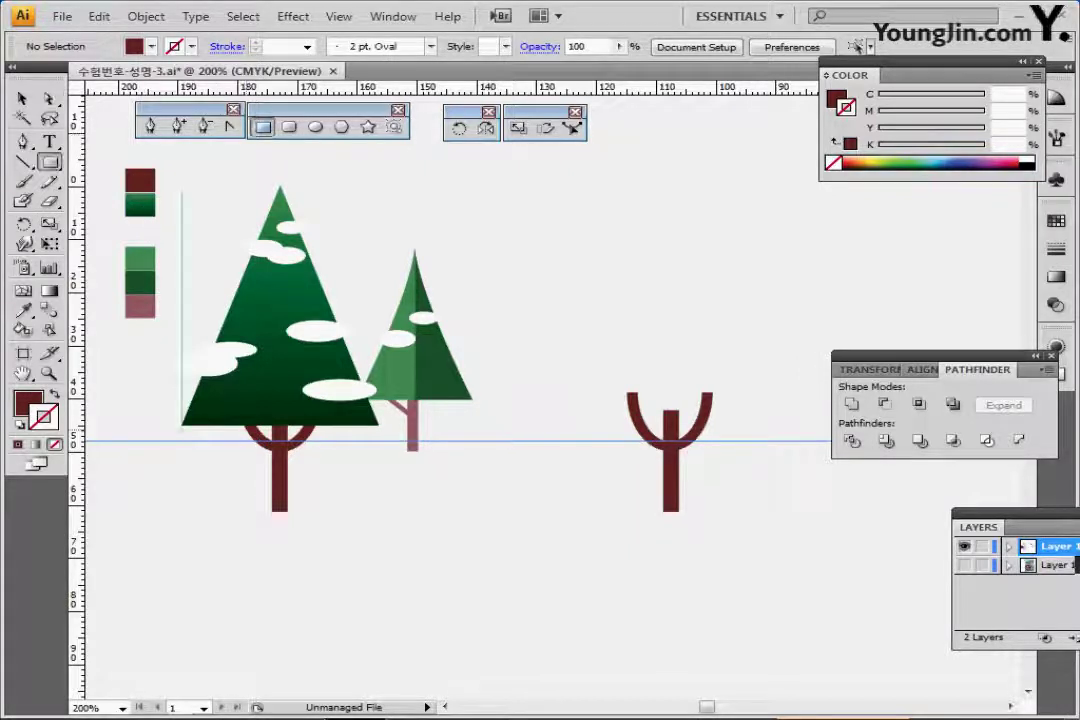
left_click_drag(181, 424, 379, 185)
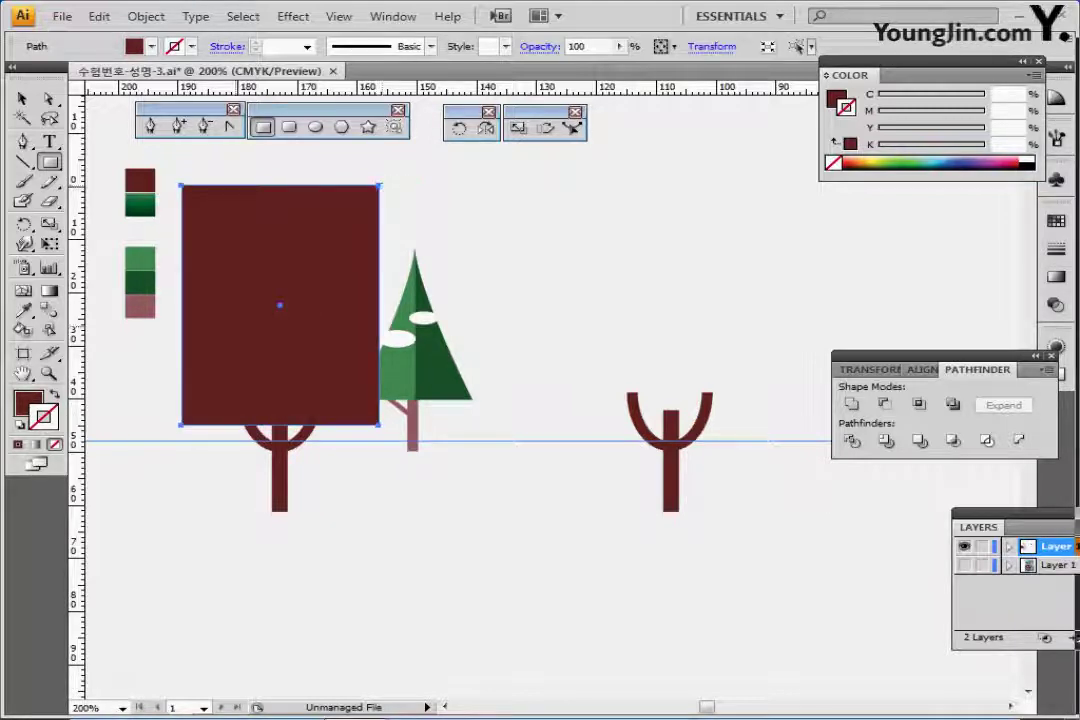
key("d")
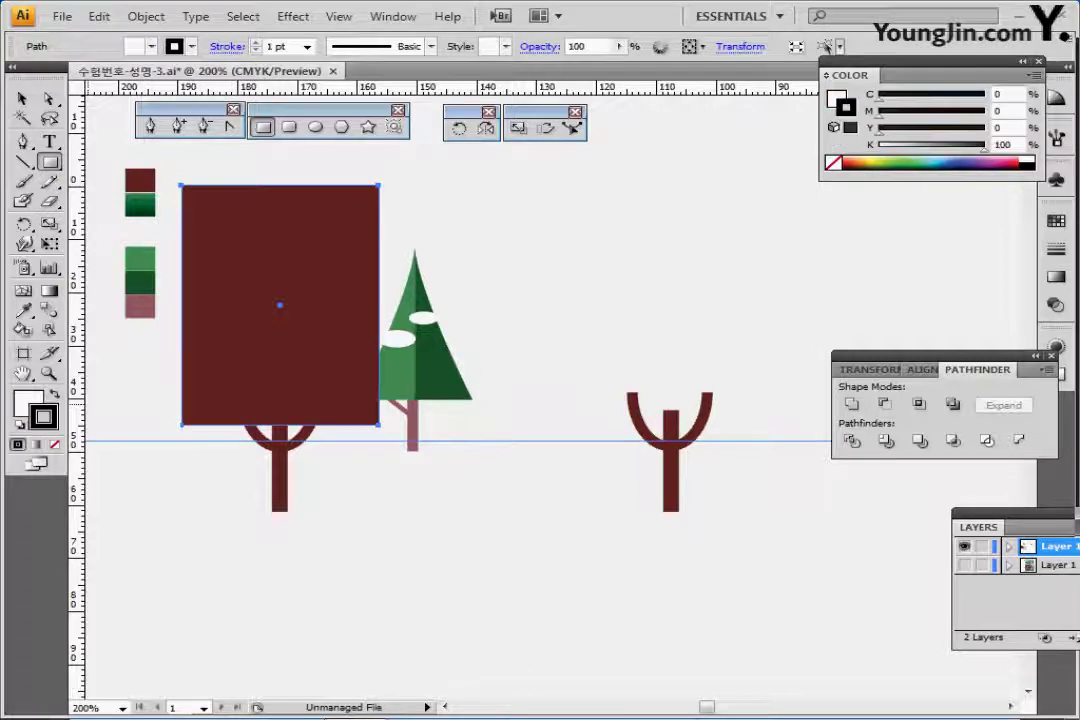
mouse_move(244, 342)
left_mouse_down()
mouse_move(688, 345)
mouse_move(628, 338)
left_mouse_up()
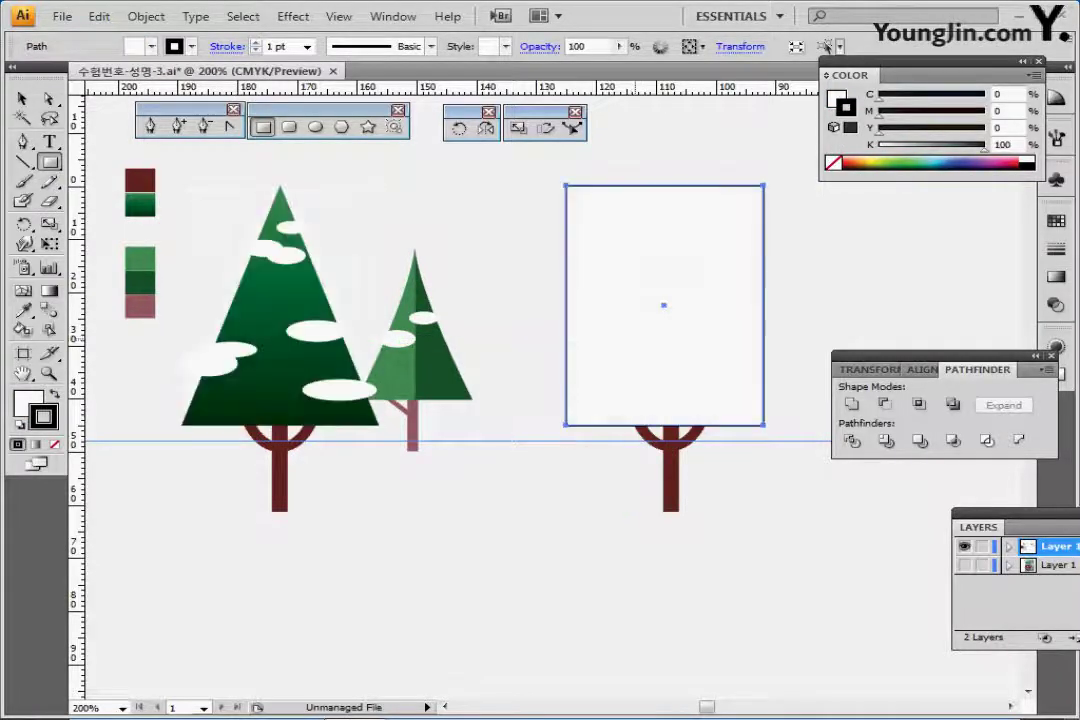
Align the white rectangle and the trunk to each other by their horizontal centers.
key("v")
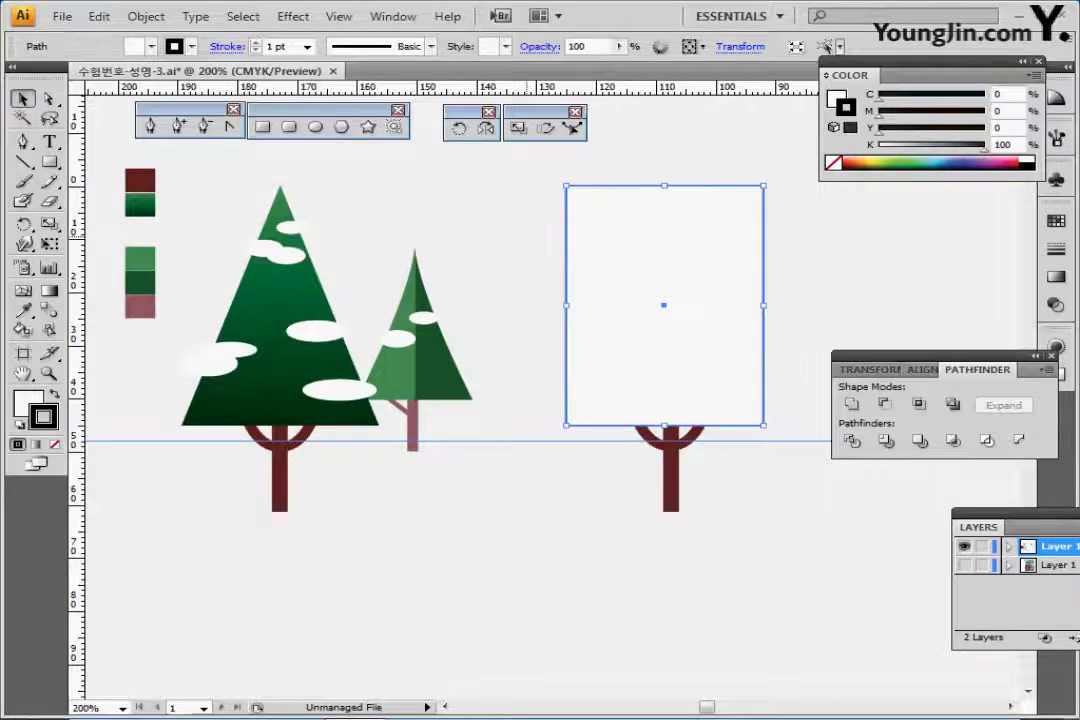
left_click_drag(769, 606, 525, 350)
left_click(922, 370)
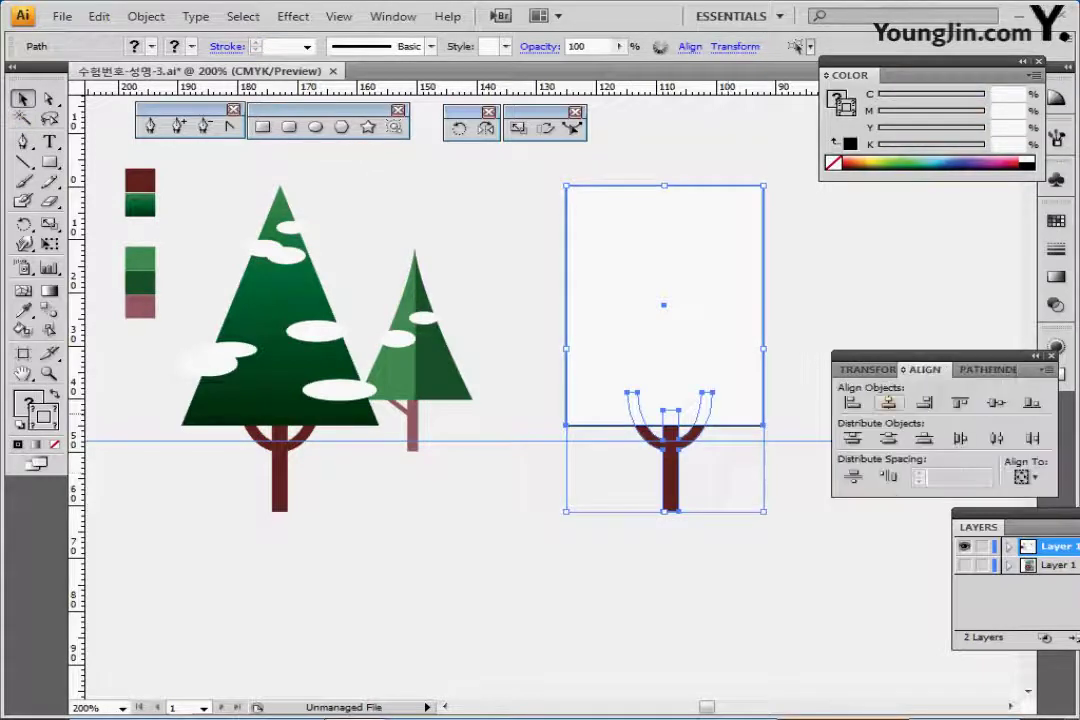
left_click(888, 403)
left_click(778, 548)
Turn the rectangle into a triangle by averaging its two top anchor points on both axes.
left_click(705, 268)
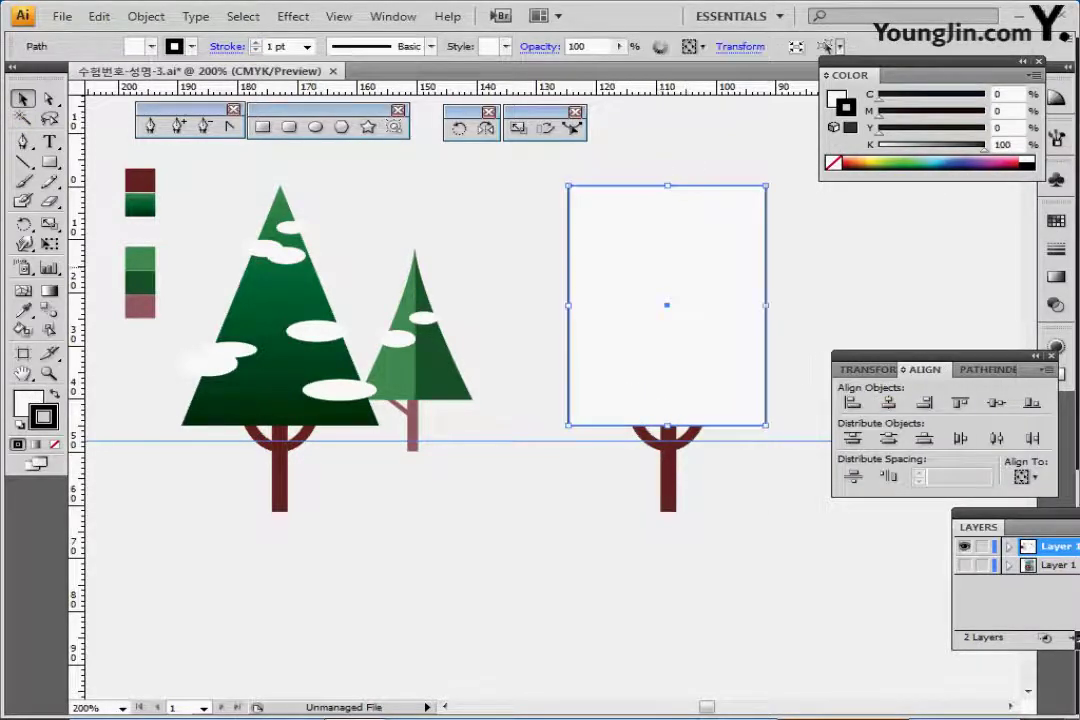
key("a")
left_click(512, 194)
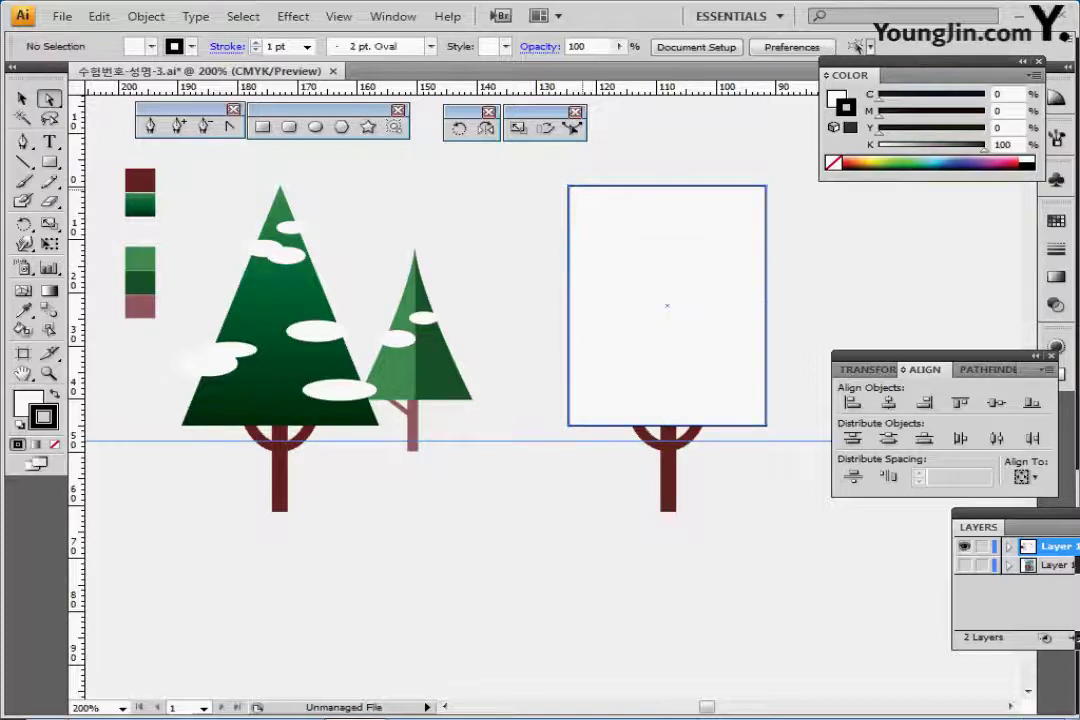
left_click_drag(559, 171, 783, 193)
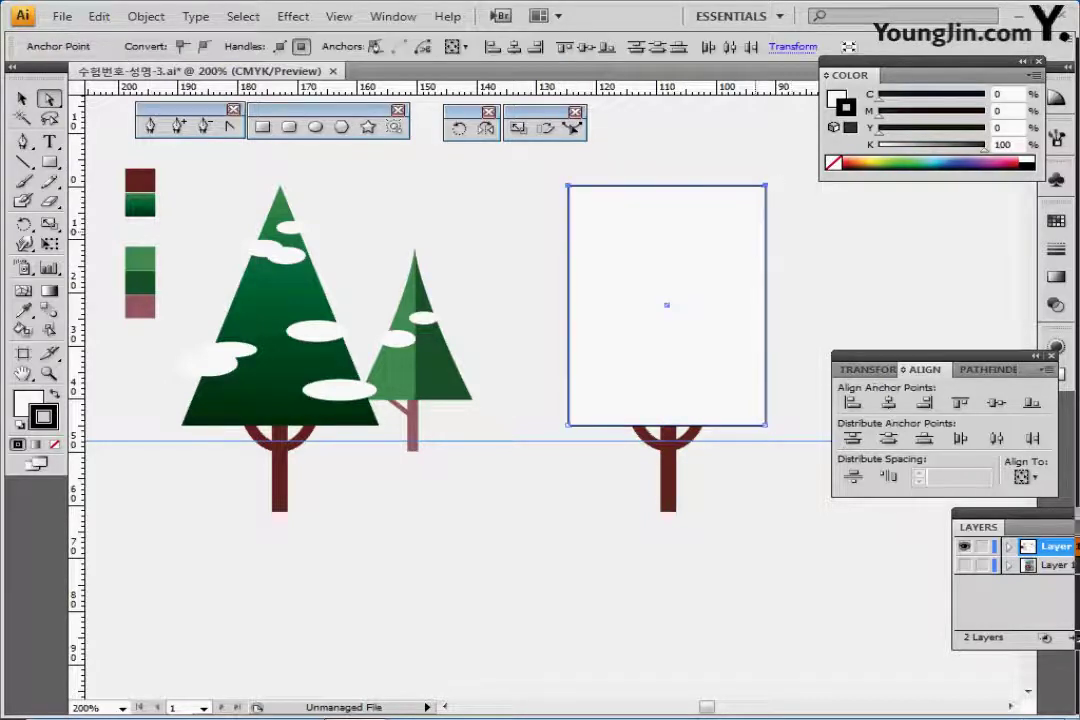
right_click(539, 233)
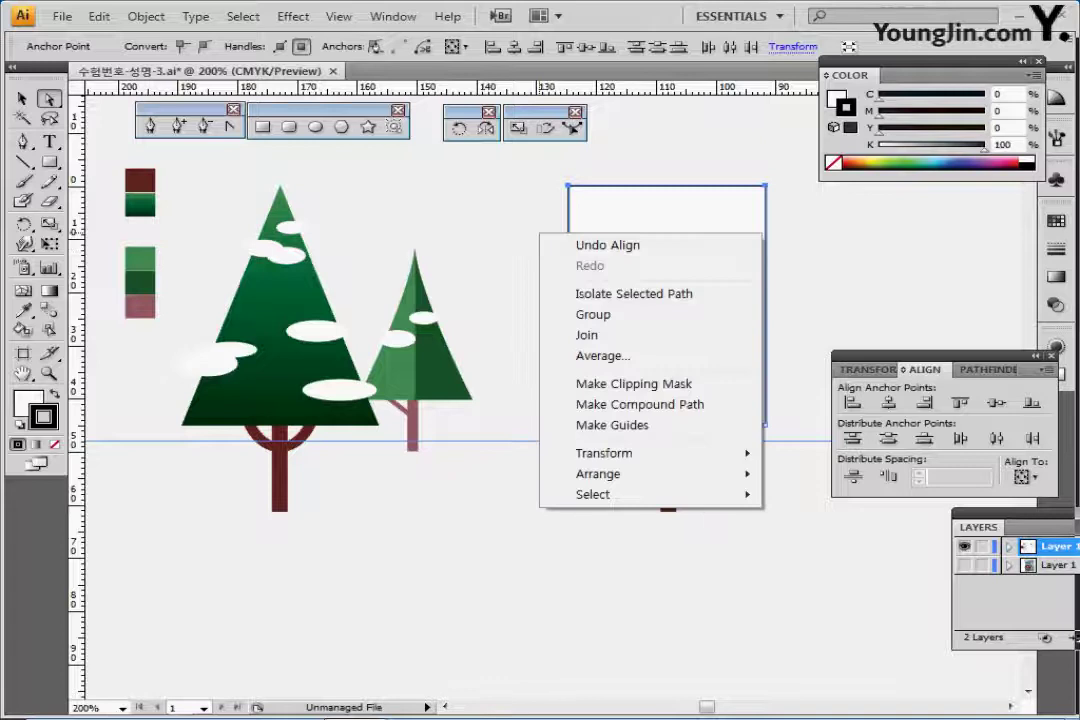
left_click(600, 355)
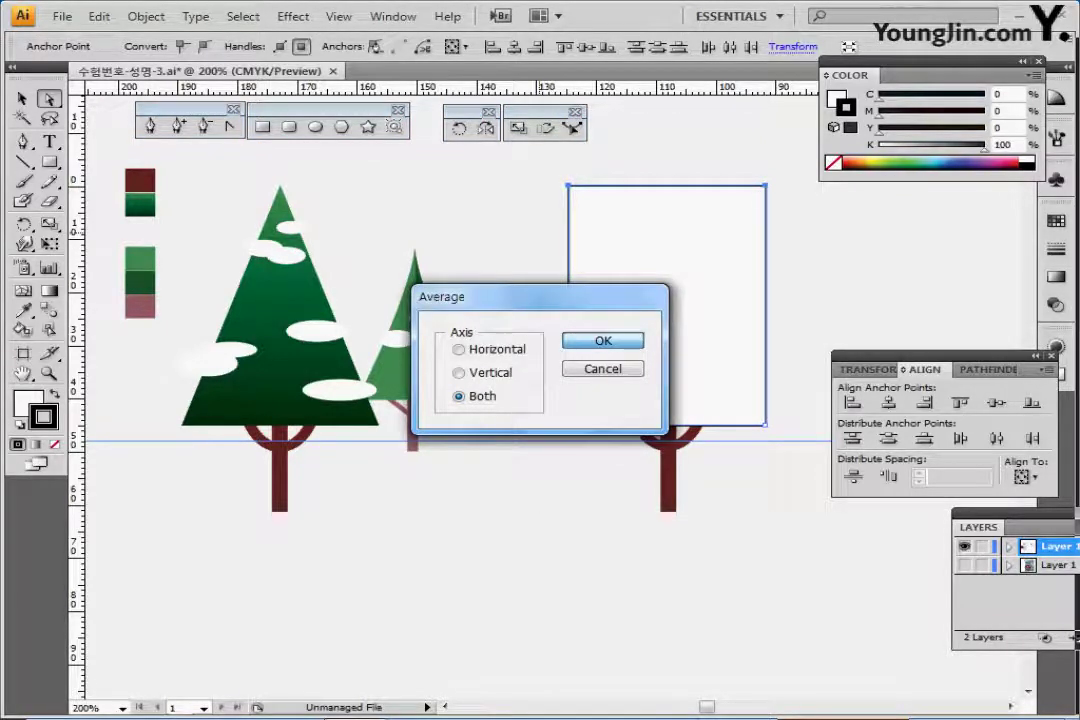
key("Return")
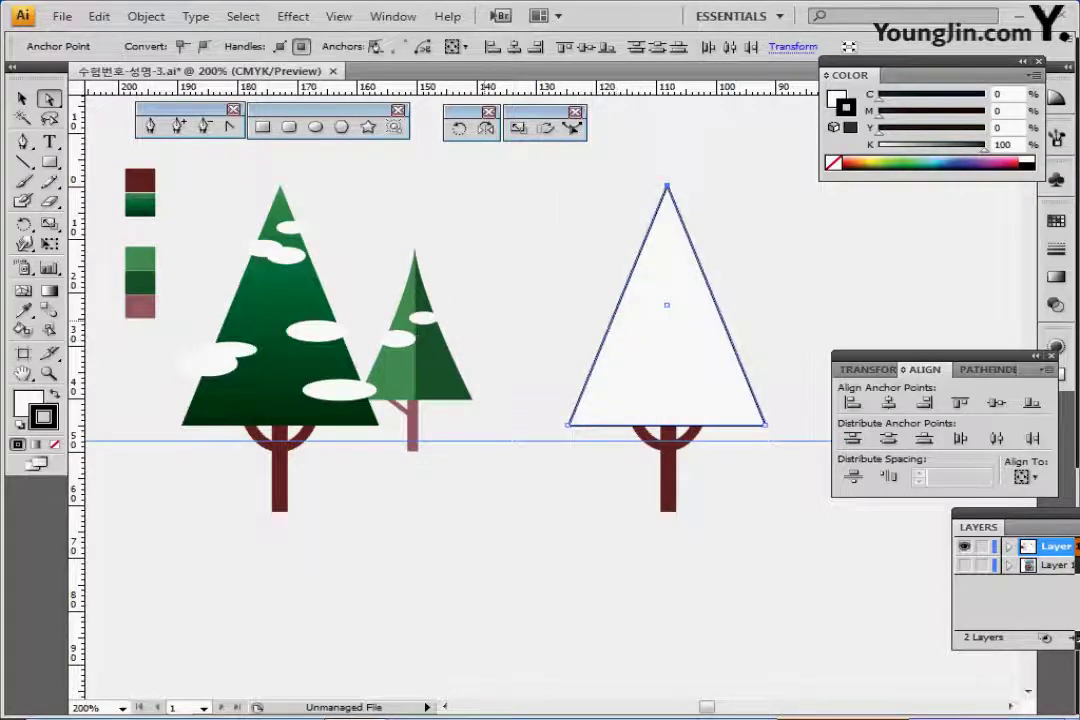
Fill the new triangle with the green gradient sampled from the swatch square, check both colour stops, and set the linear gradient angle to -90°.
key("i")
left_click(140, 206)
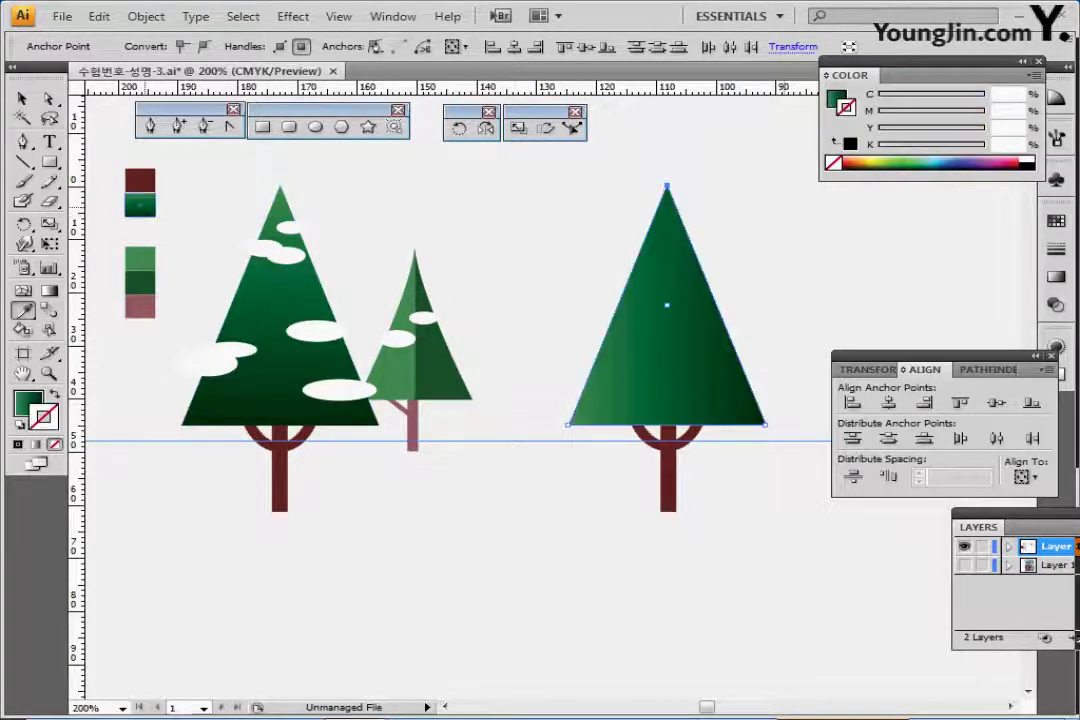
left_click(1056, 277)
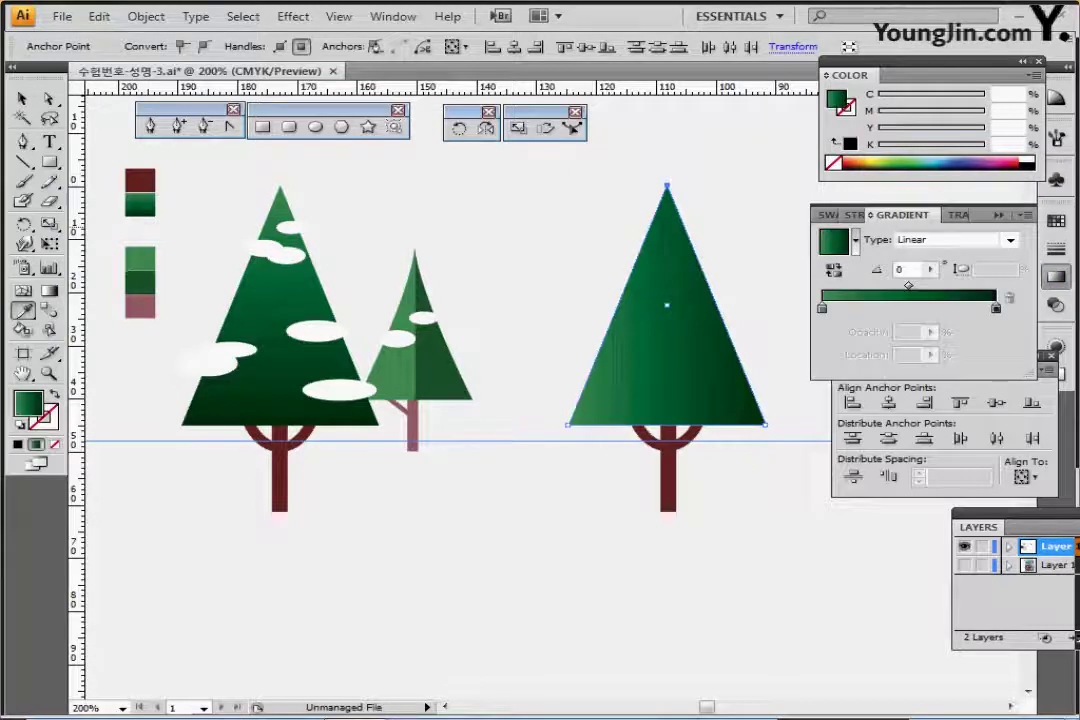
left_click(822, 308)
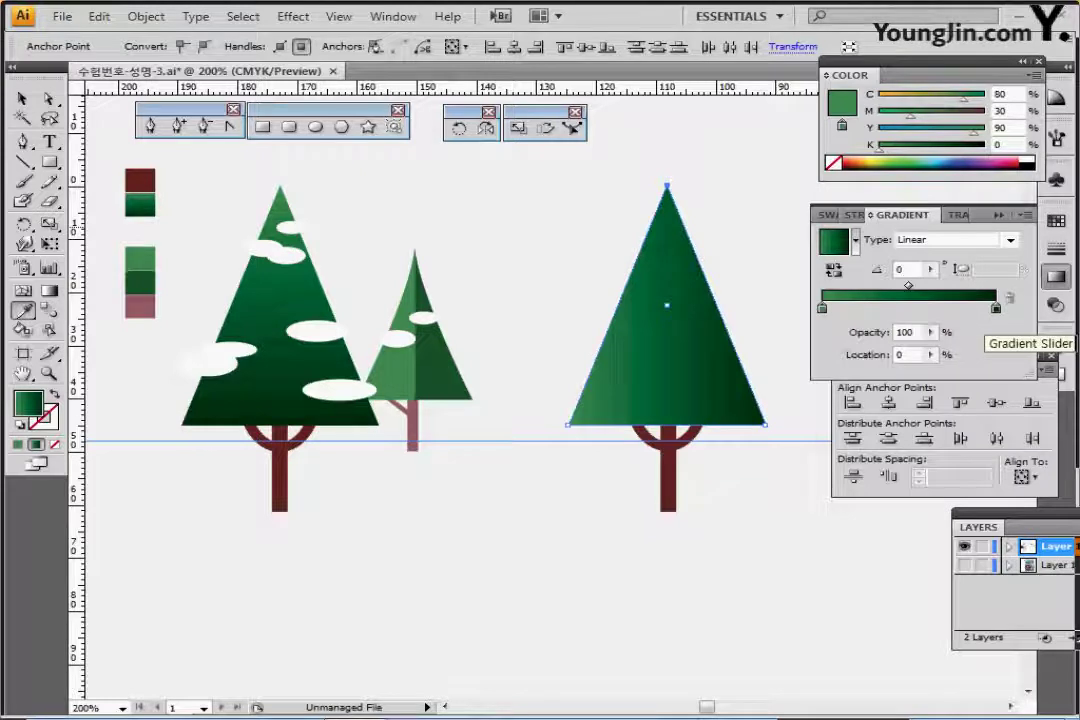
left_click(996, 307)
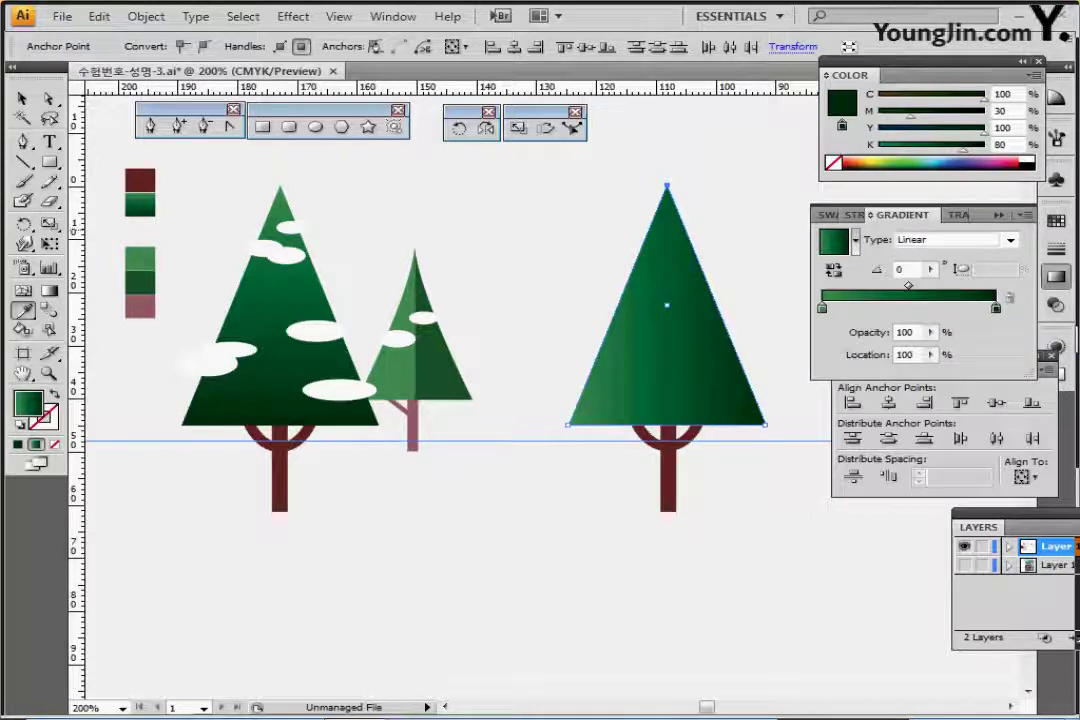
double_click(903, 269)
type("-9")
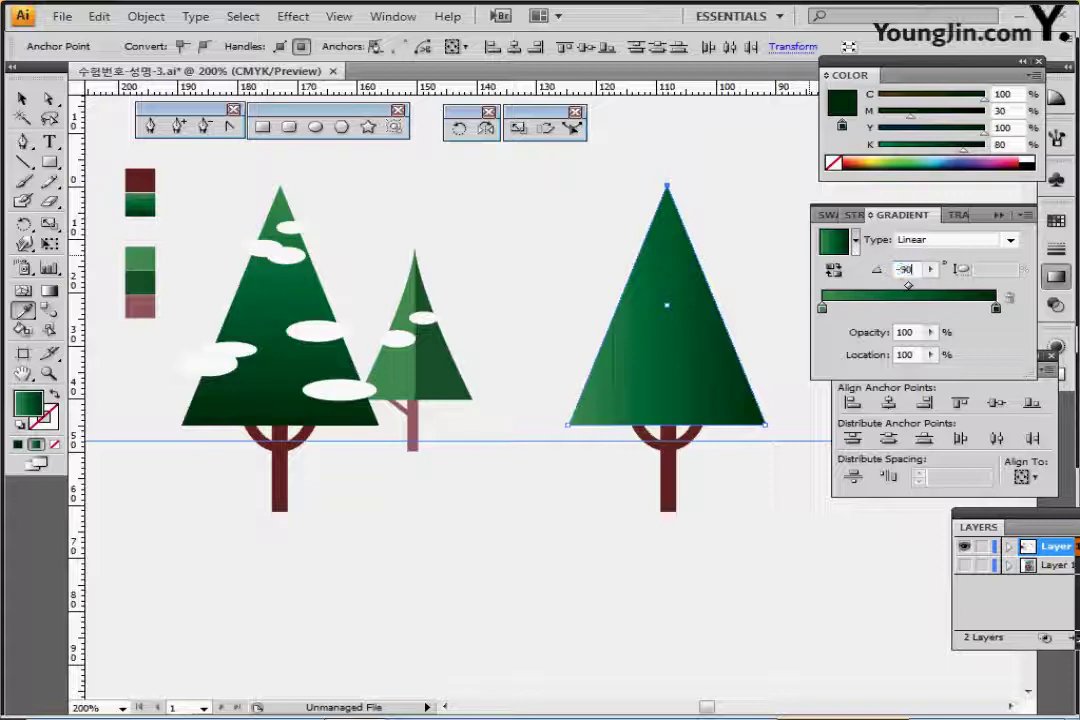
key("Return")
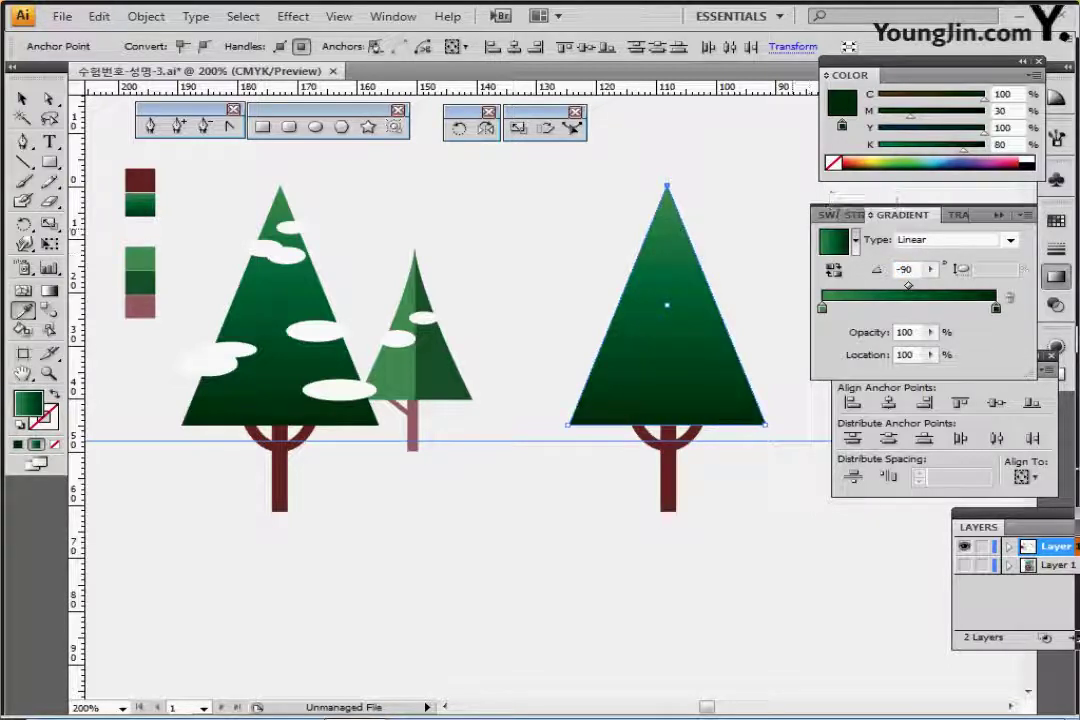
key("ctrl+shift+a")
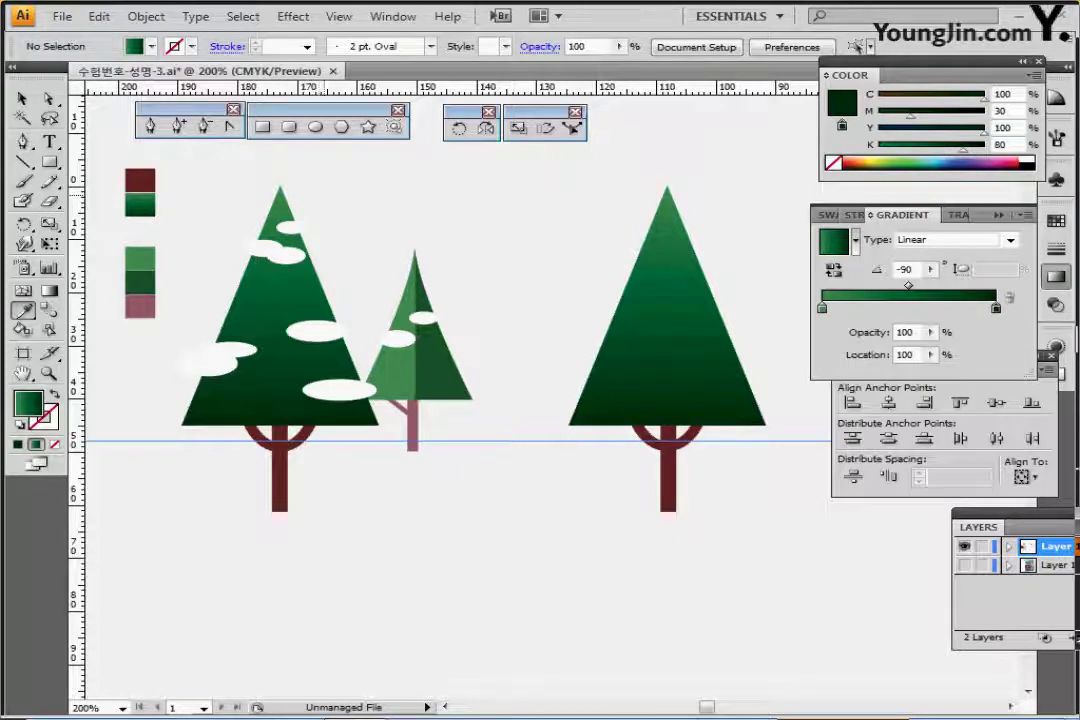
Copy the seven white snow ellipses of the large sample tree onto the matching places of the new gradient tree.
left_click(22, 98)
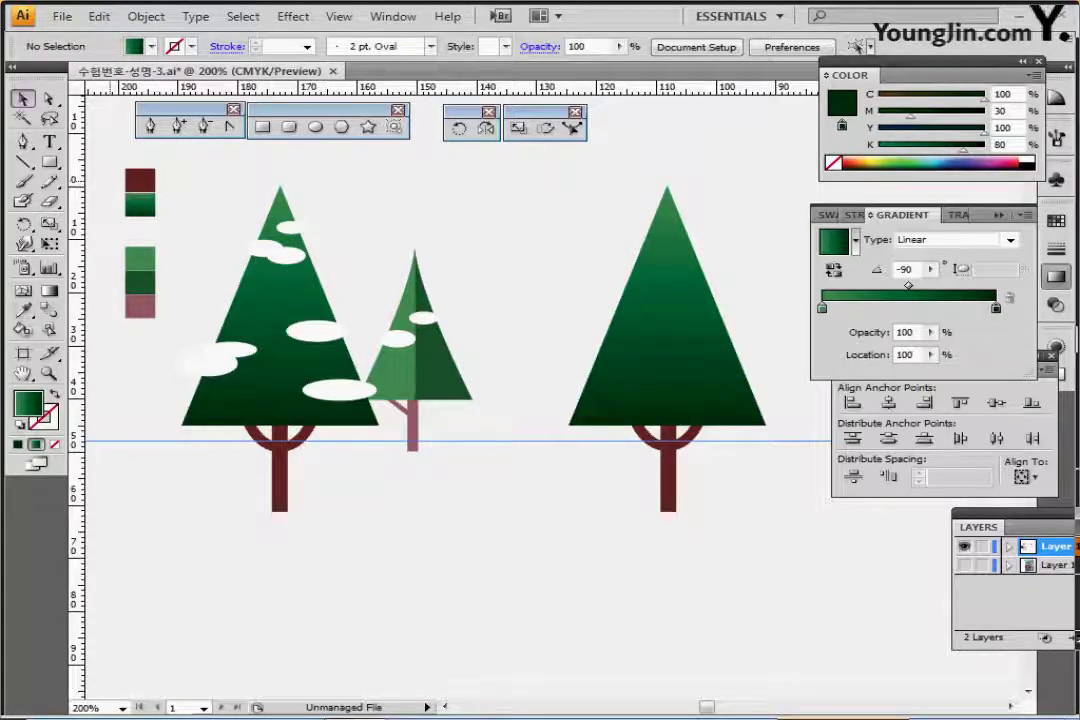
left_click(204, 364)
left_click(242, 350, "shift")
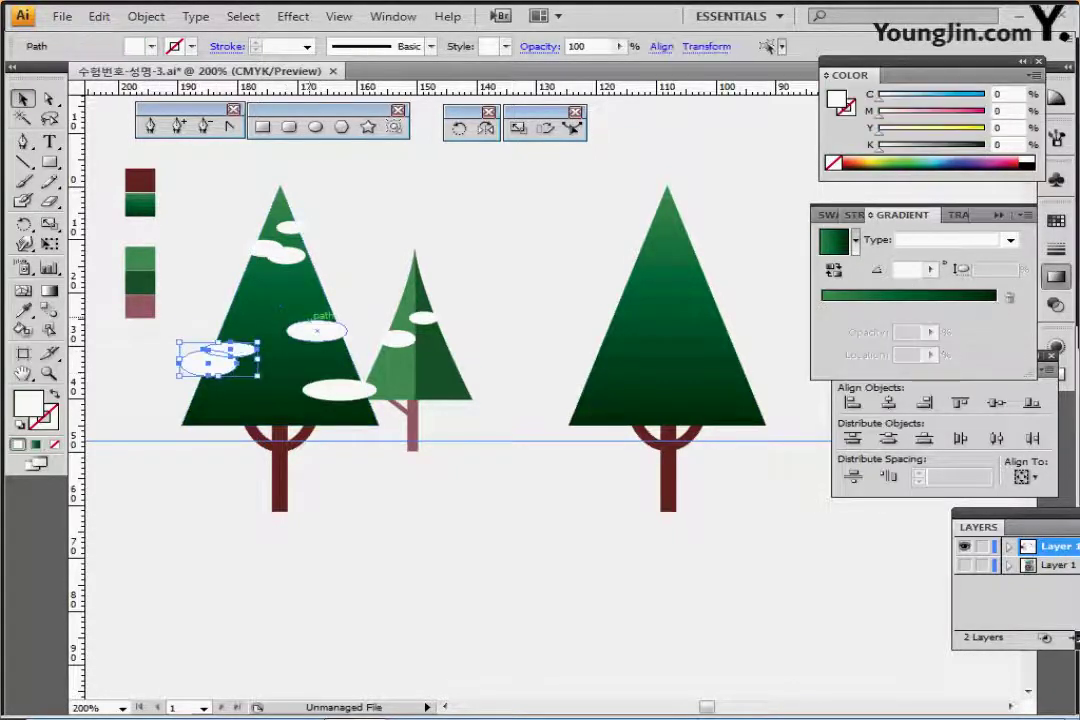
left_click(317, 330, "shift")
left_click(338, 389, "shift")
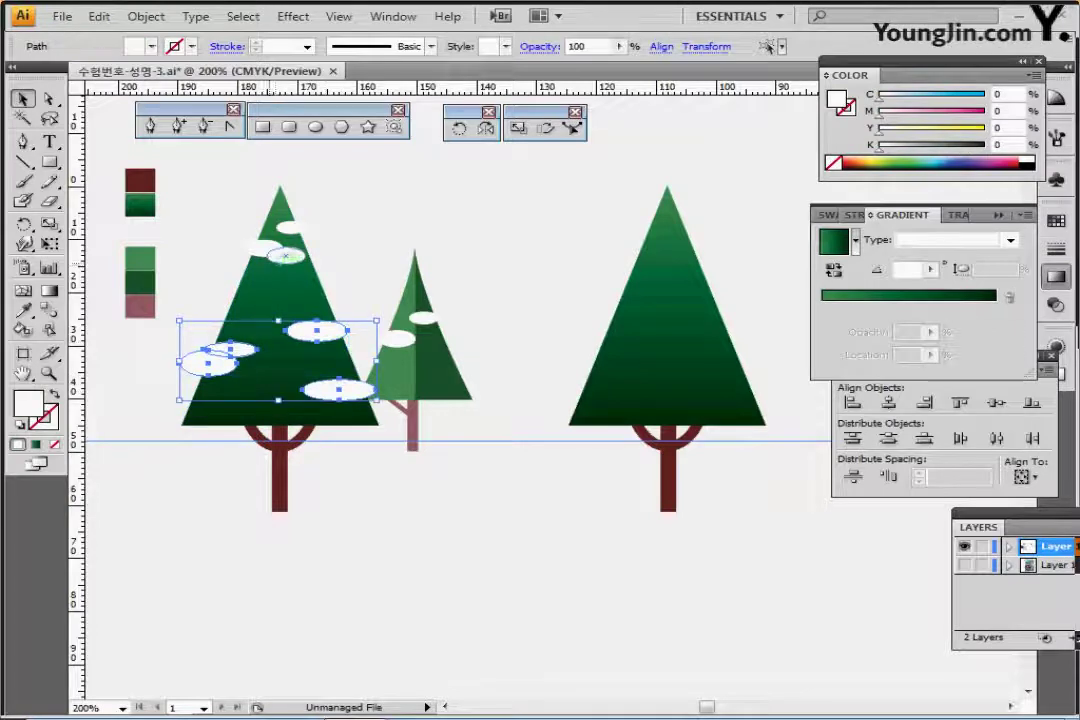
left_click(264, 248, "shift")
left_click(285, 256, "shift")
left_click(290, 227, "shift")
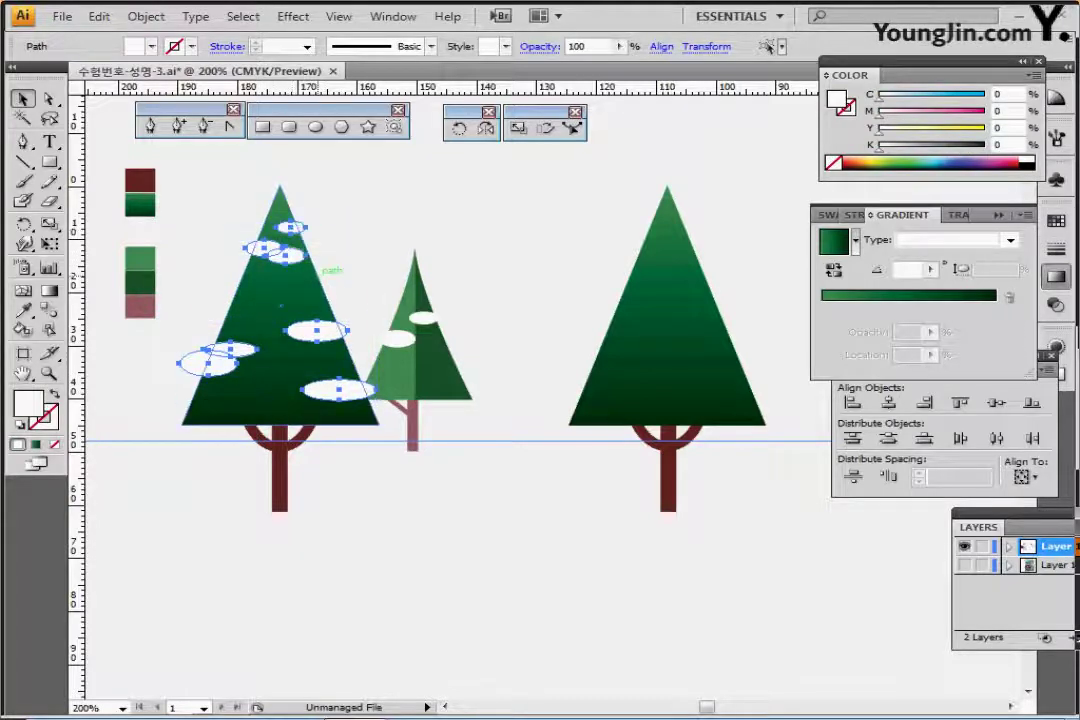
left_click_drag(322, 340, 709, 339)
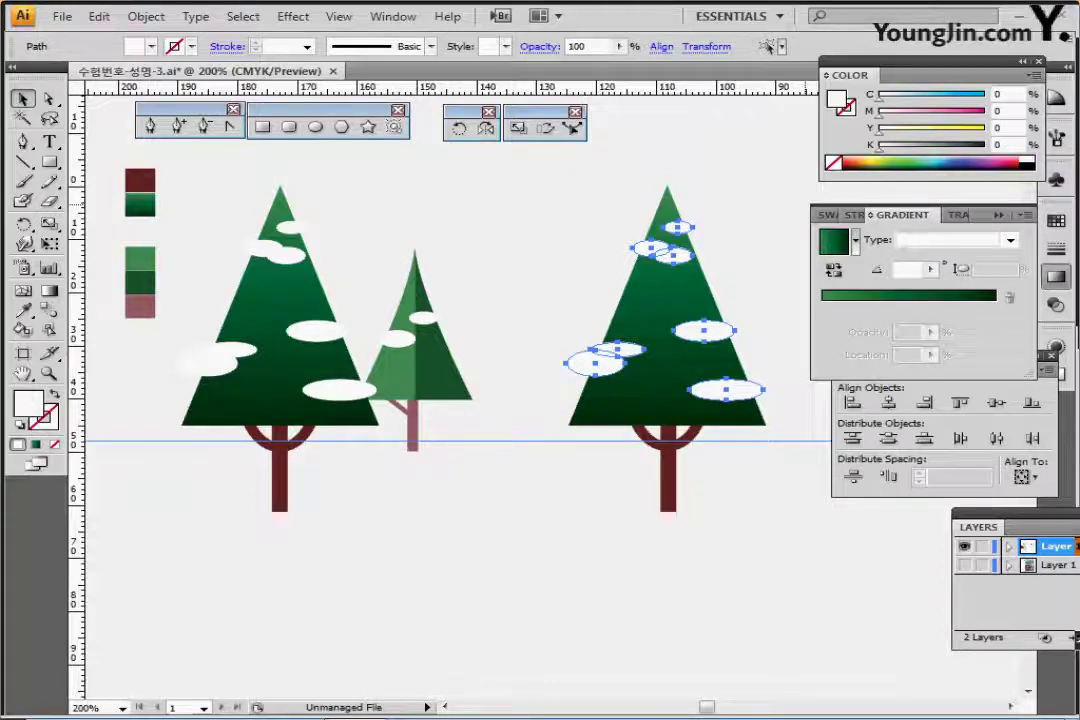
left_click(516, 303)
Save the document and move the finished large tree farther away from the small sample tree to free up drawing space.
key("ctrl+s")
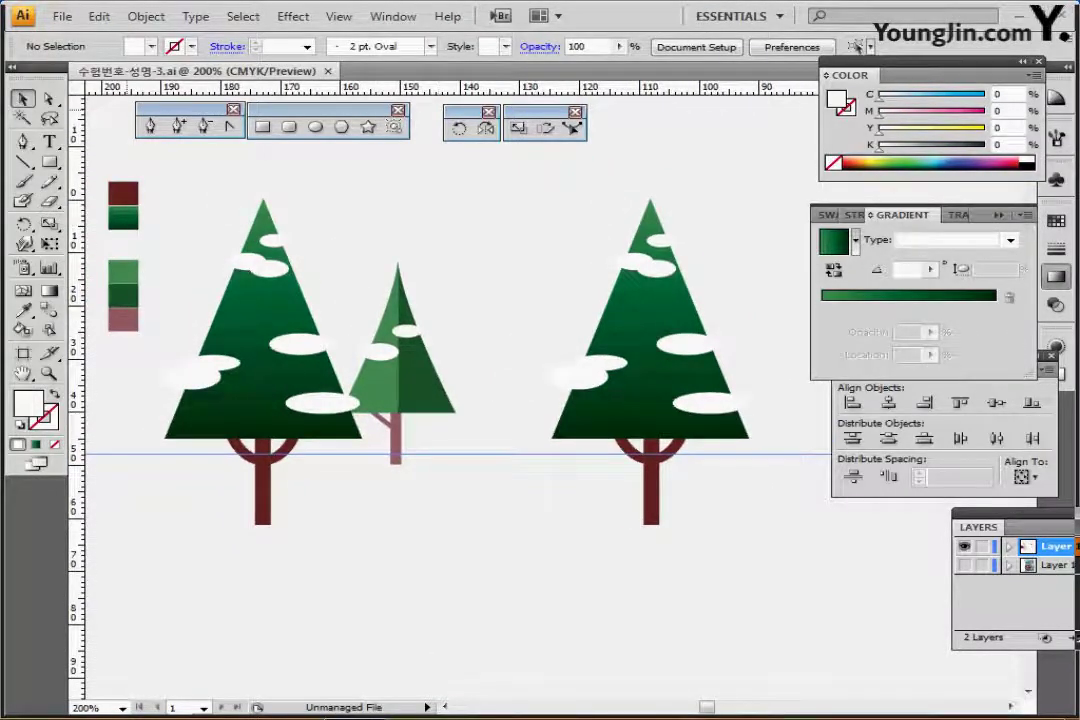
left_click_drag(645, 418, 757, 418)
left_click(588, 292)
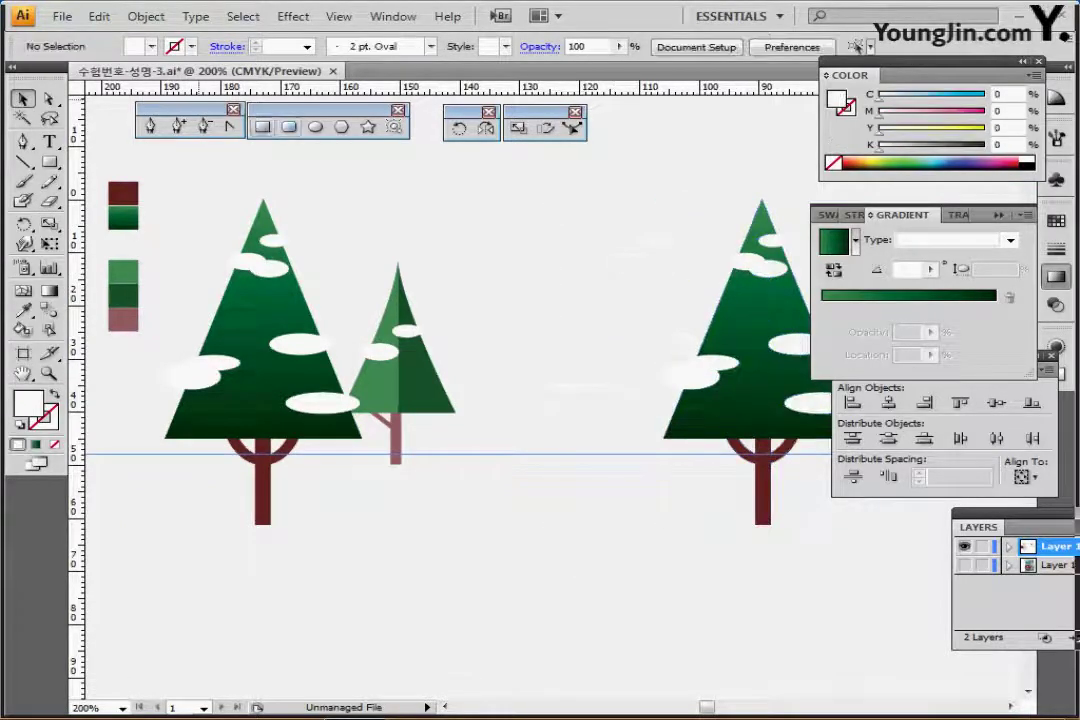
Draw a narrow trunk rectangle beside the small sample tree, matching its trunk height and using its fill of C 40, M 70, Y 50, K 10.
left_click(263, 127)
left_click(396, 438, "ctrl")
left_click(508, 418, "ctrl")
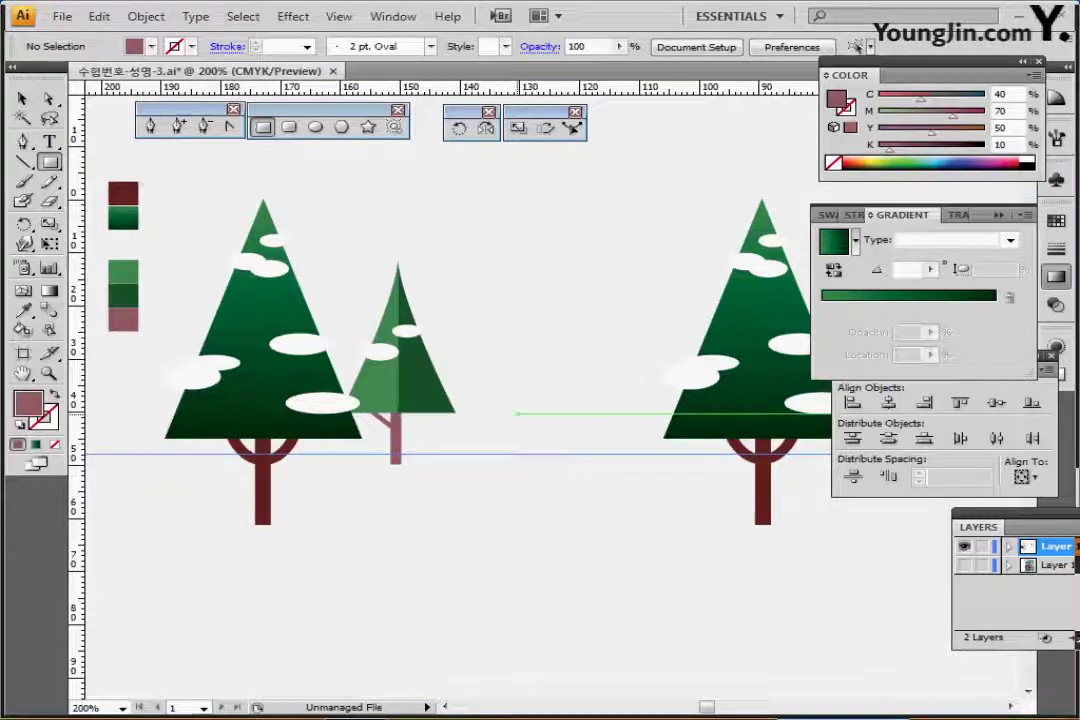
left_click_drag(518, 413, 531, 465)
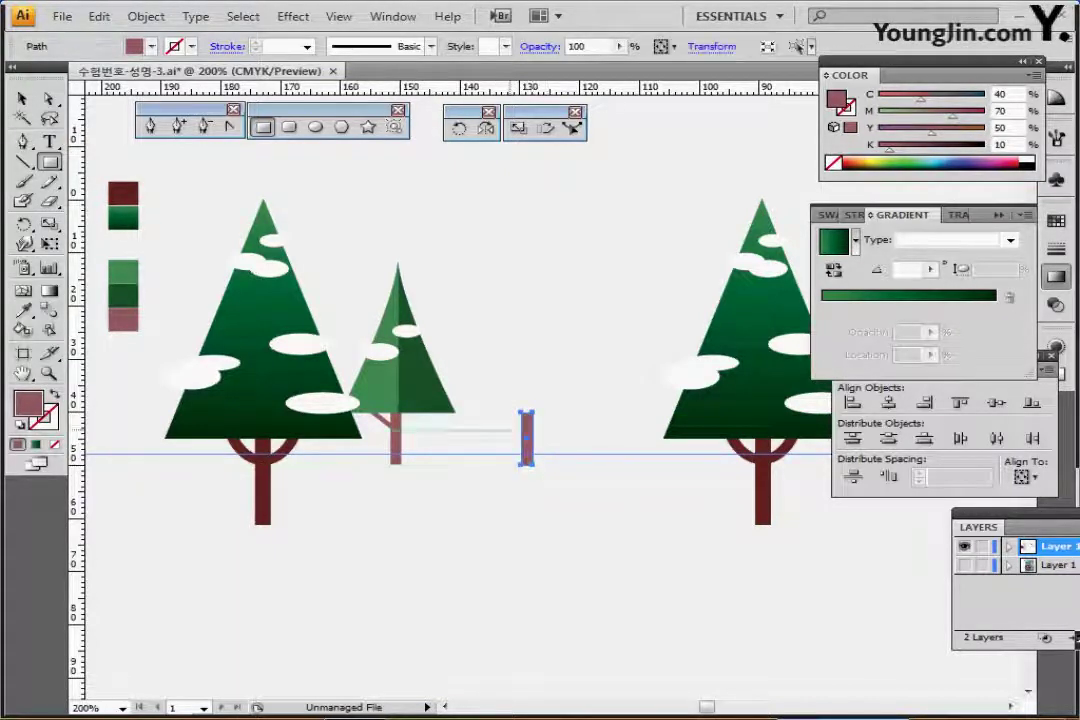
Draw a thin horizontal rectangle left of the small trunk, tilt it up at its outer end, and attach it to the trunk as a branch.
left_click_drag(487, 419, 521, 421)
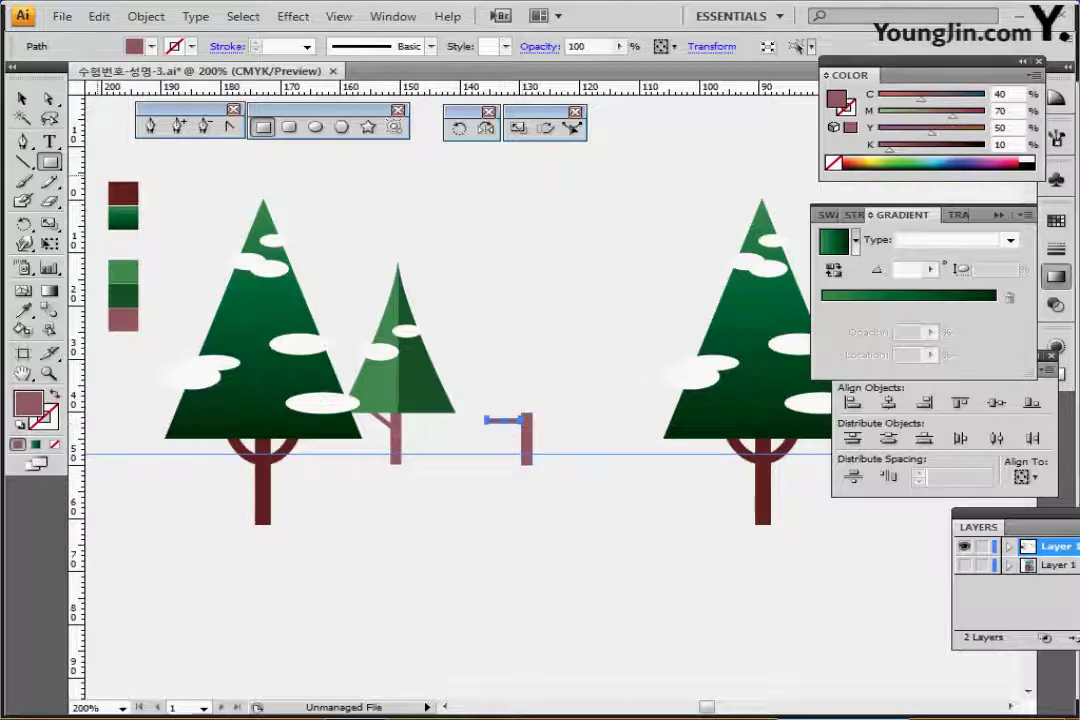
key("v")
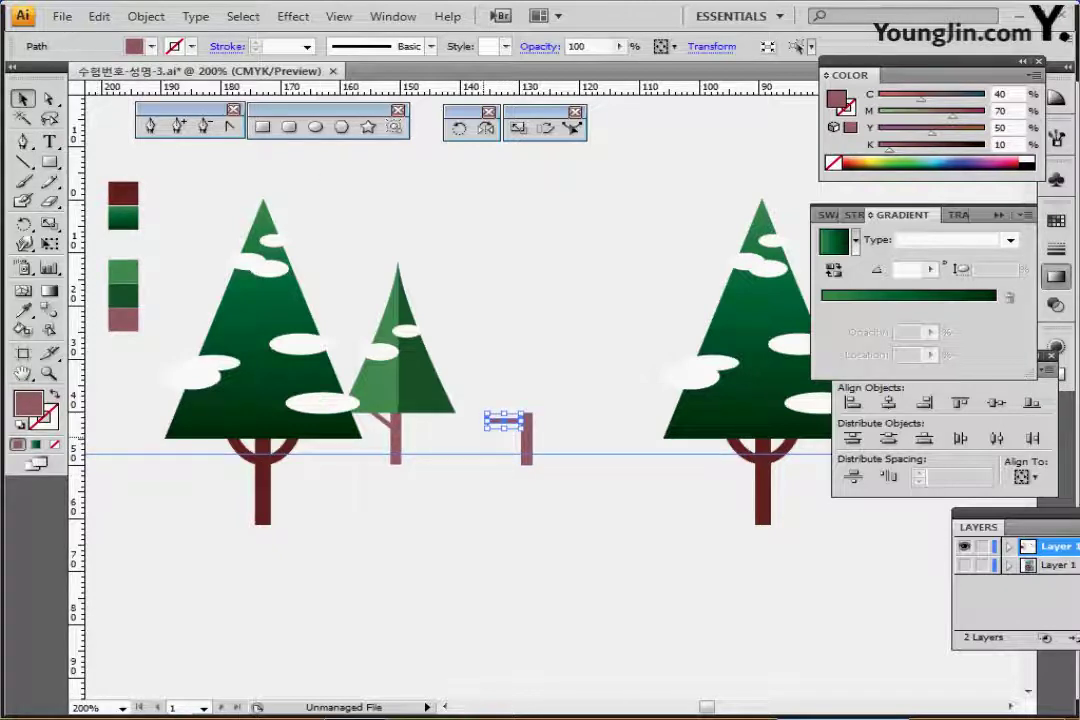
left_click_drag(483, 432, 480, 424)
left_click(497, 481)
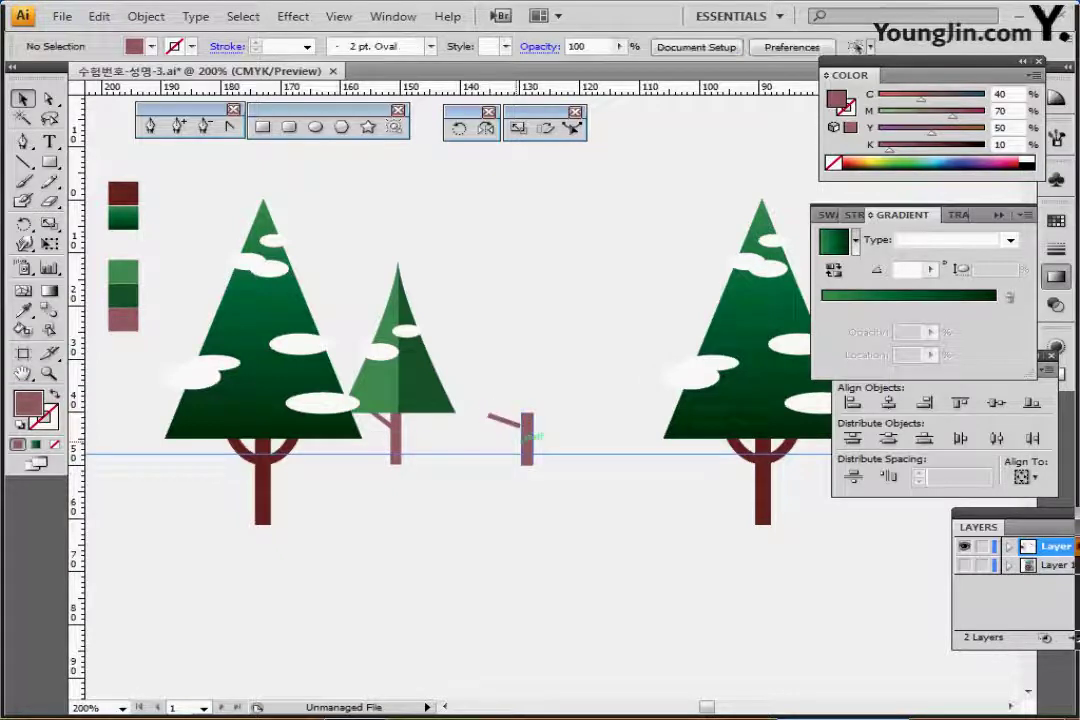
left_click(500, 419)
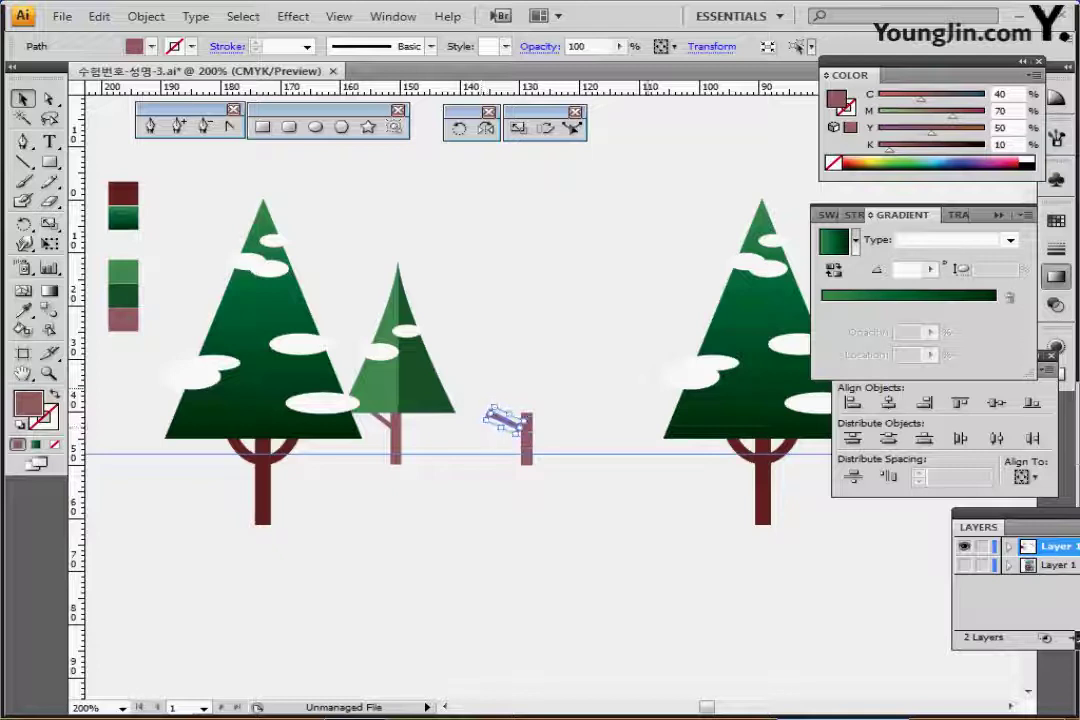
left_click(497, 481)
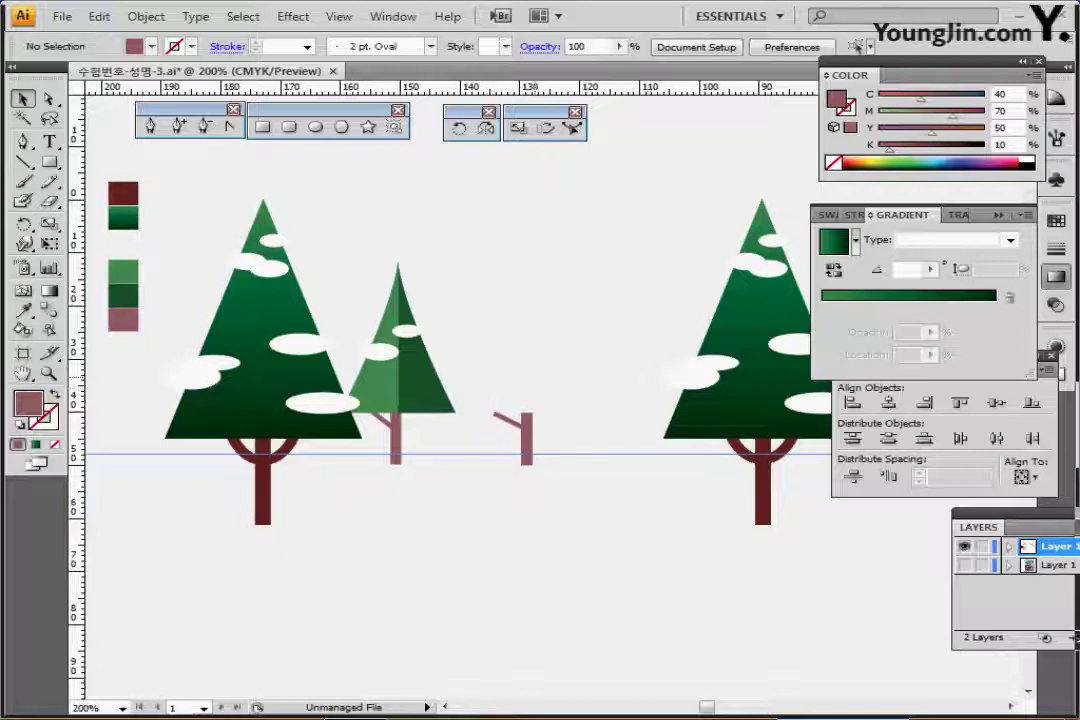
Trace the left half of the small sample tree's foliage as a closed Pen path with a curved outer edge.
left_click(150, 125)
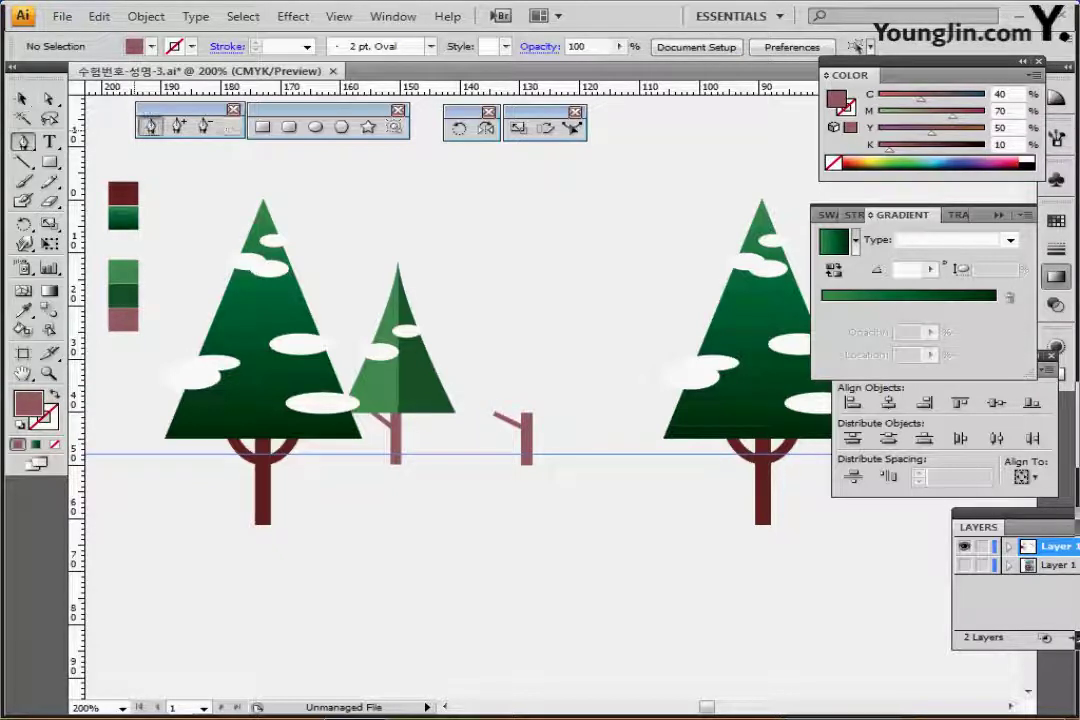
left_click(398, 410)
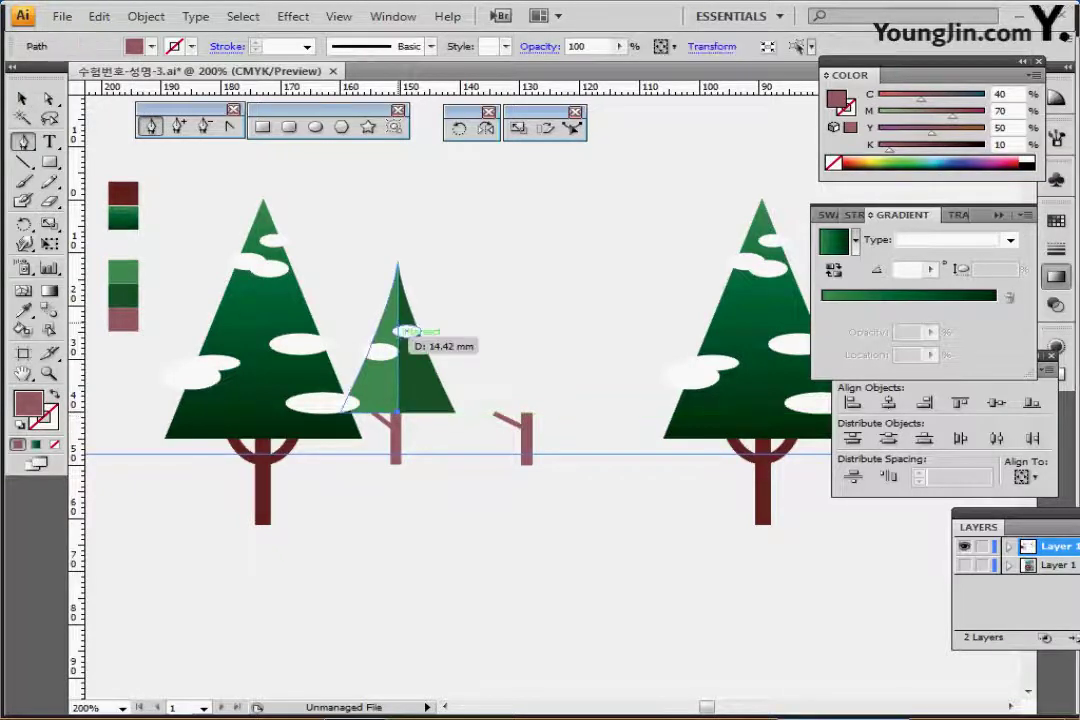
left_click(398, 262)
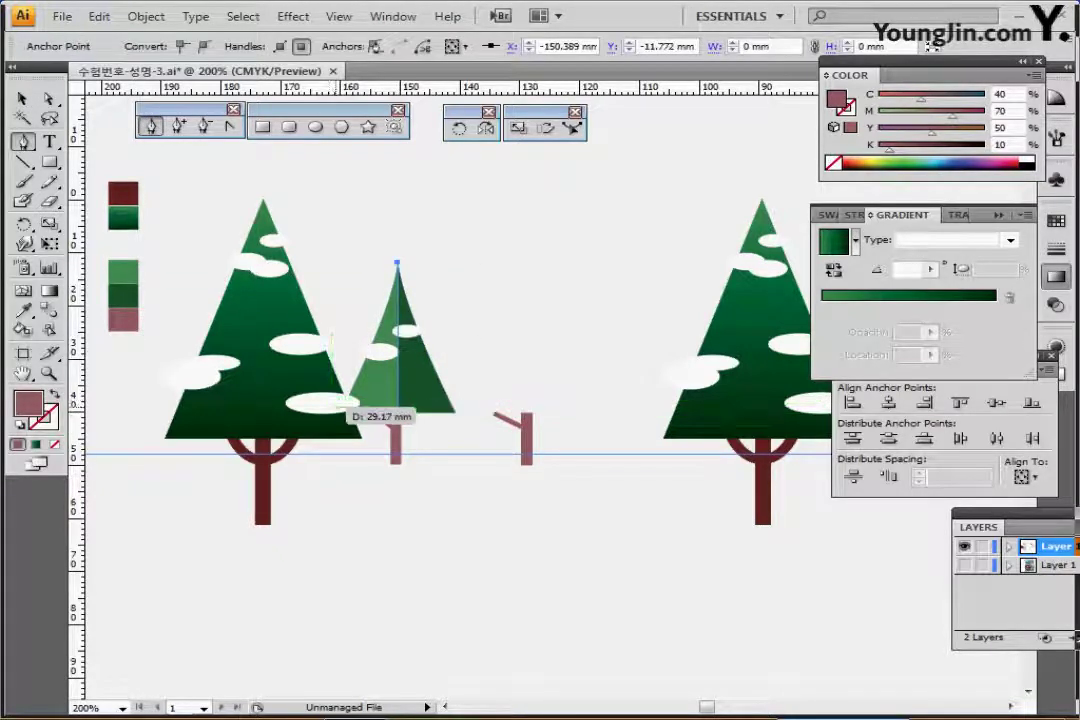
left_click_drag(336, 406, 307, 424)
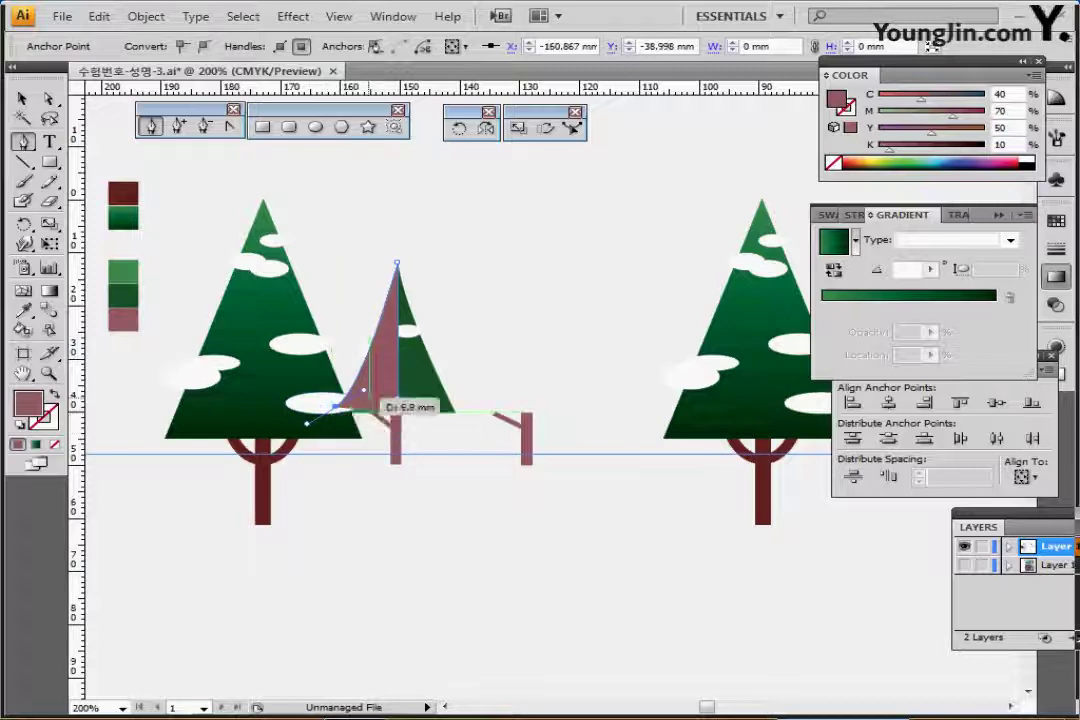
left_click_drag(367, 395, 364, 395)
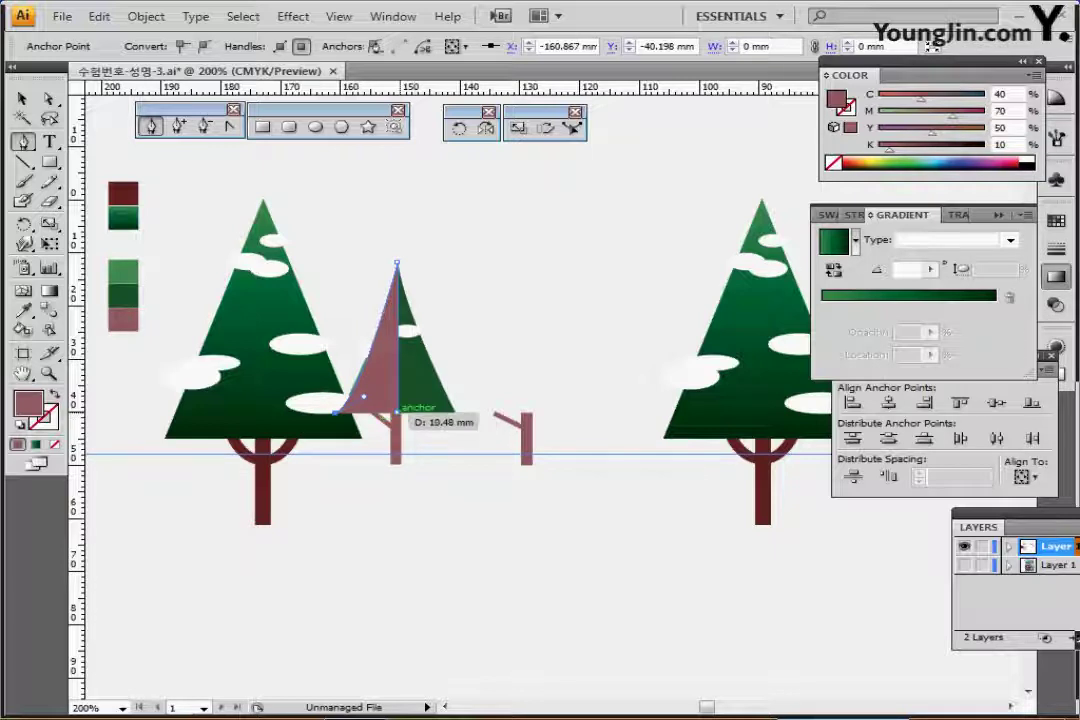
left_click(397, 412)
Move the traced half foliage onto the new small trunk and fill it with the light green swatch colour.
left_click_drag(385, 370, 521, 368)
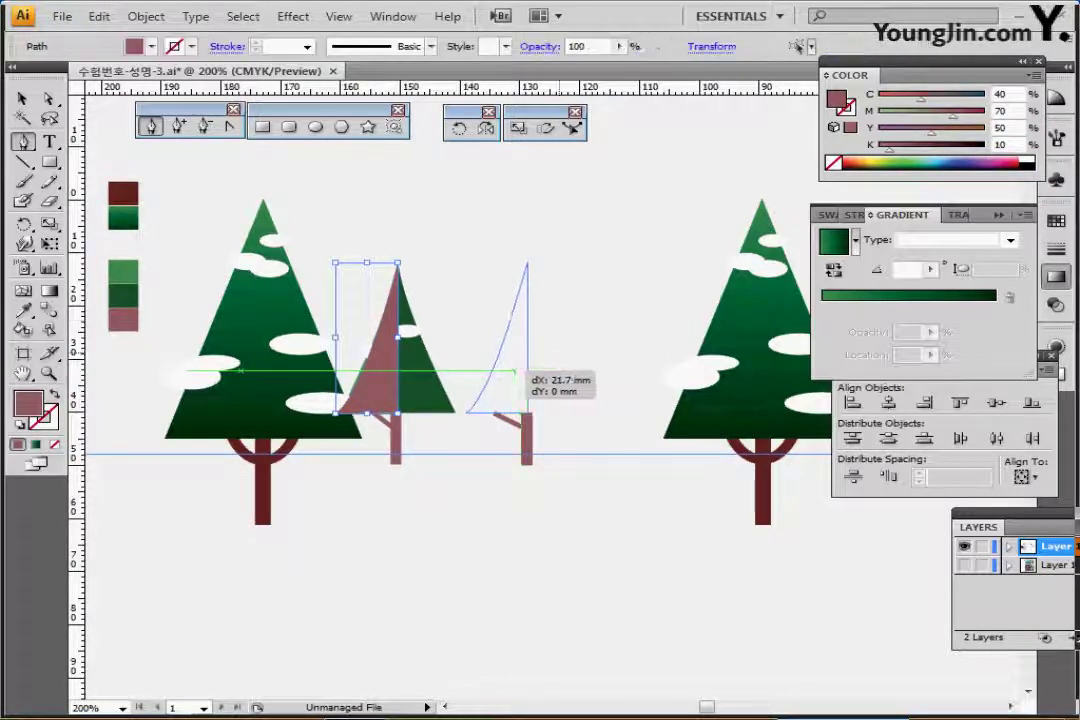
key("Down")
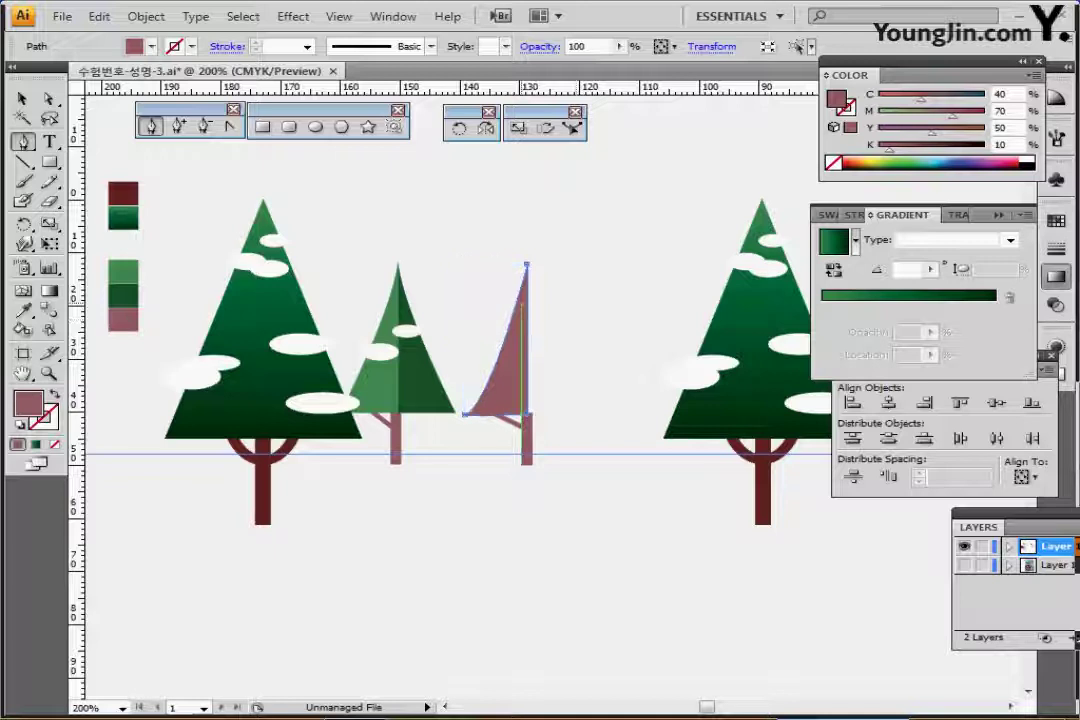
key("i")
left_click(125, 272)
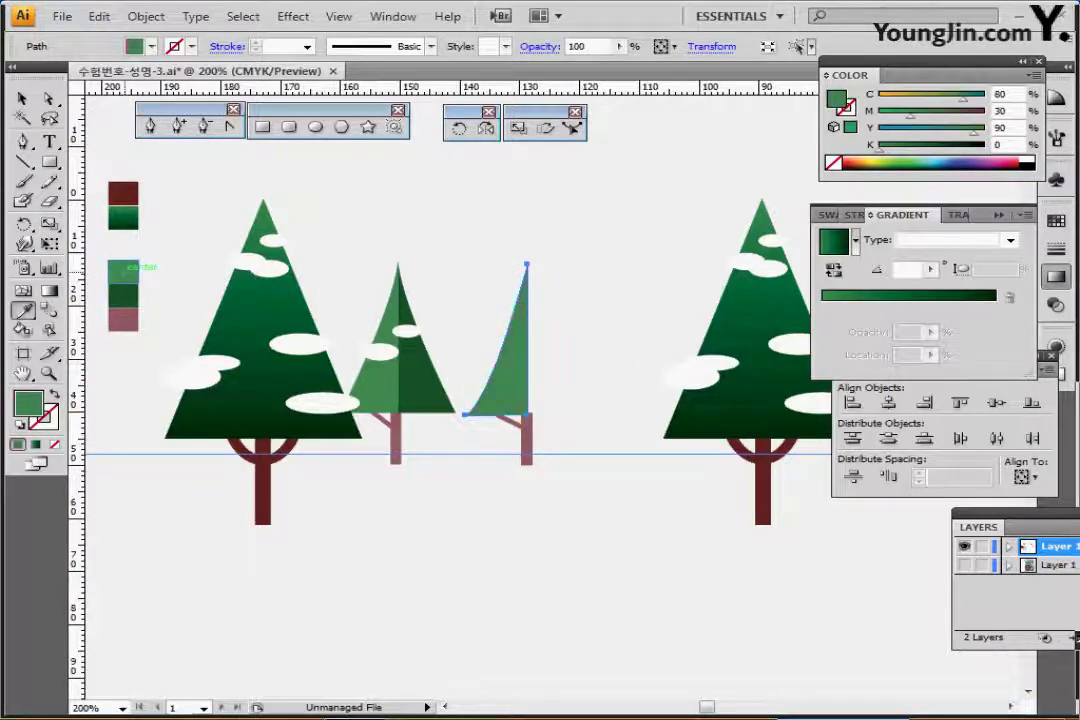
left_click(494, 214, "ctrl")
Reflect a copy of the light green half vertically about its top anchor point and fill the copy with the dark green swatch colour.
left_click(514, 350, "ctrl")
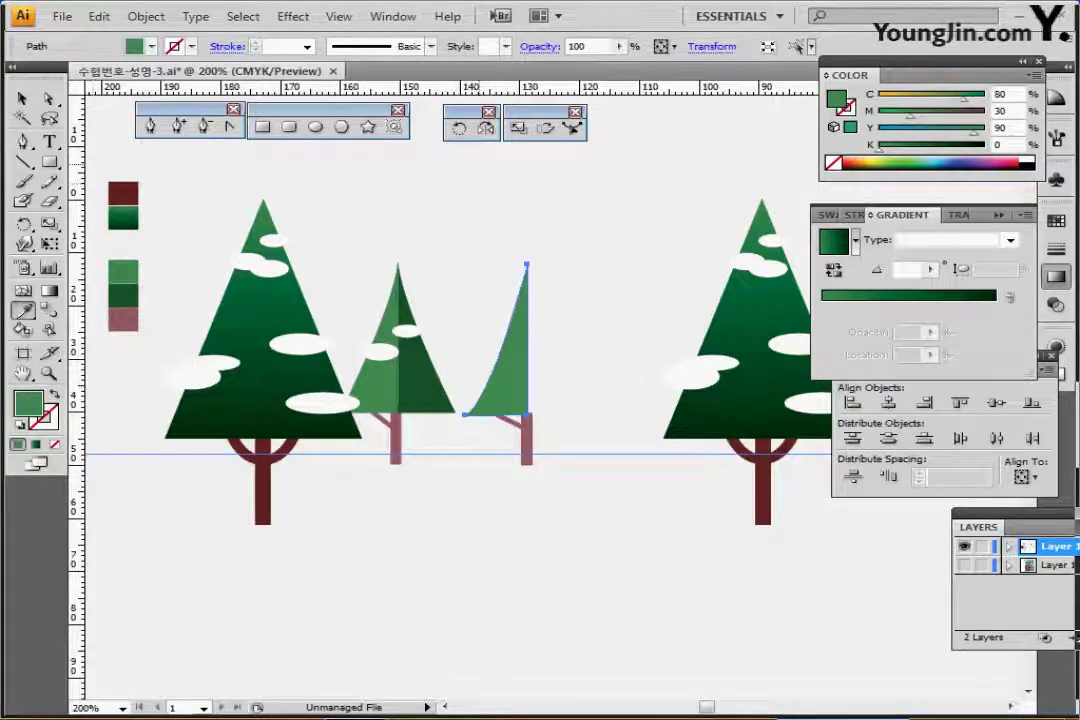
key("o")
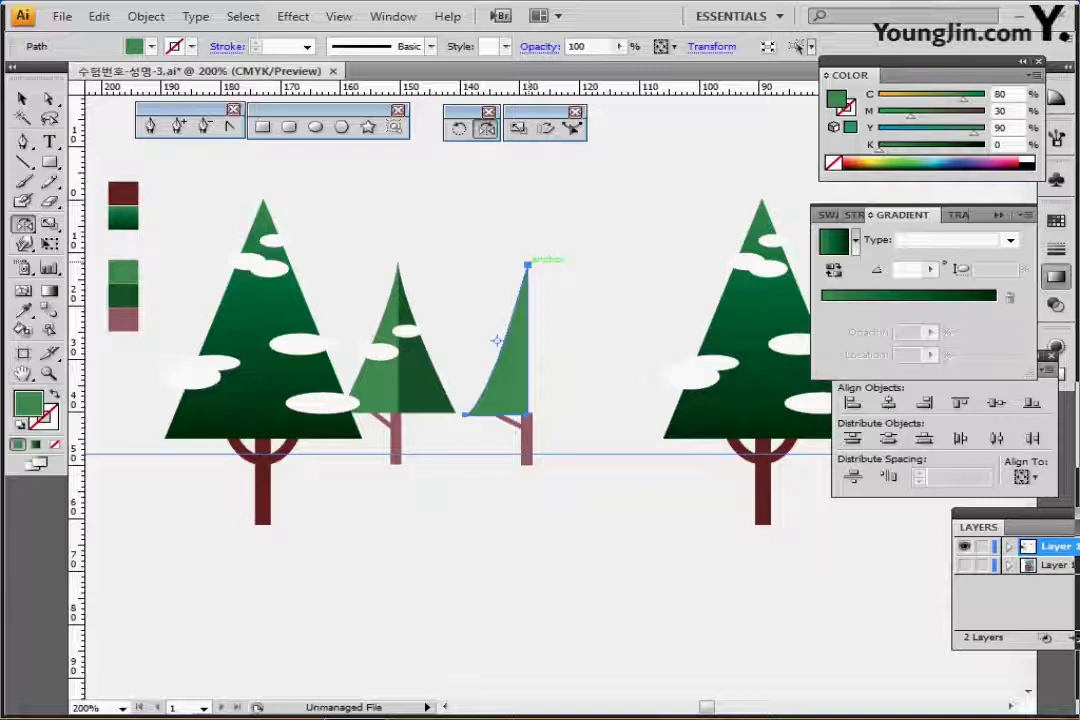
left_click(527, 264, "alt")
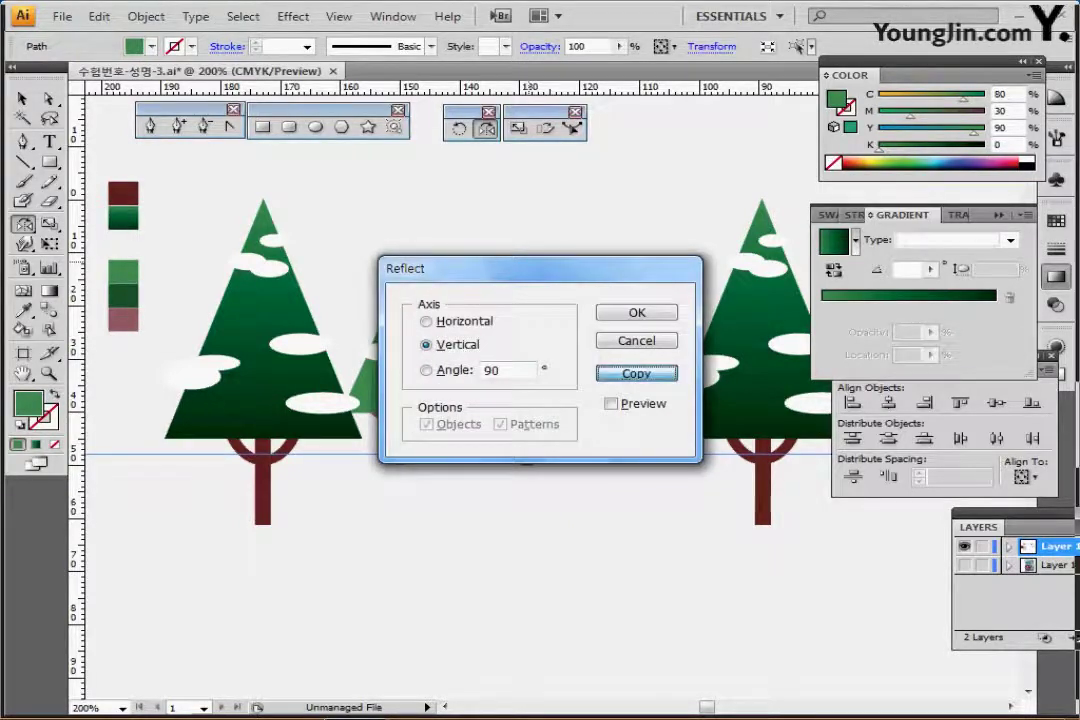
left_click(636, 373)
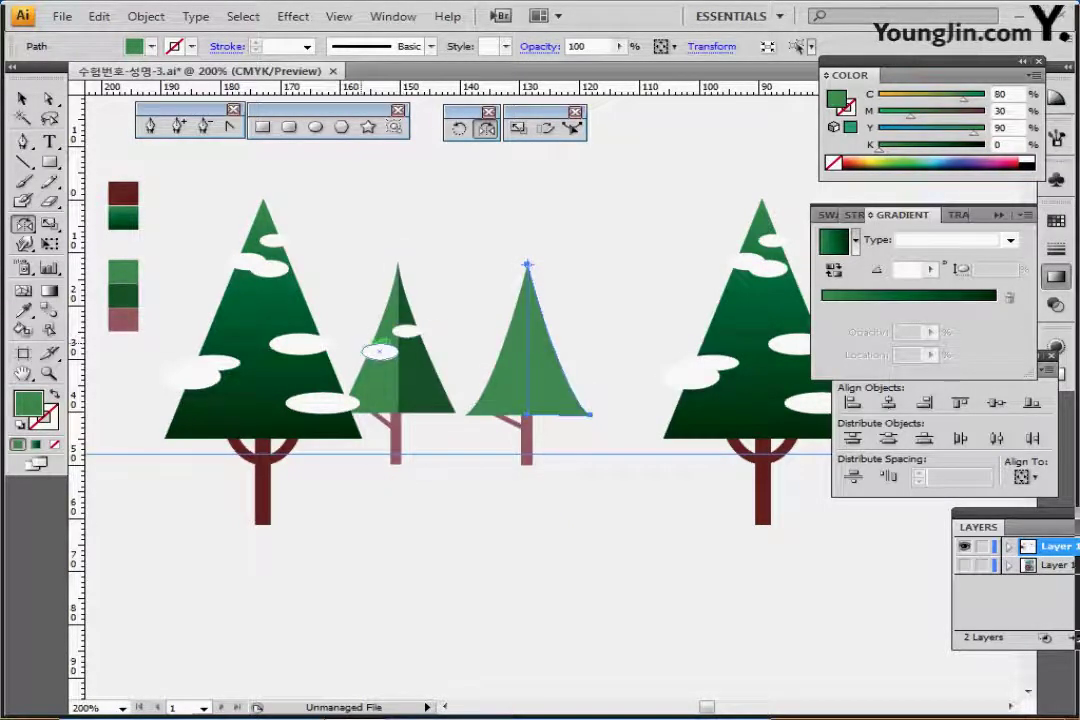
key("i")
left_click(123, 296)
left_click(489, 213, "ctrl")
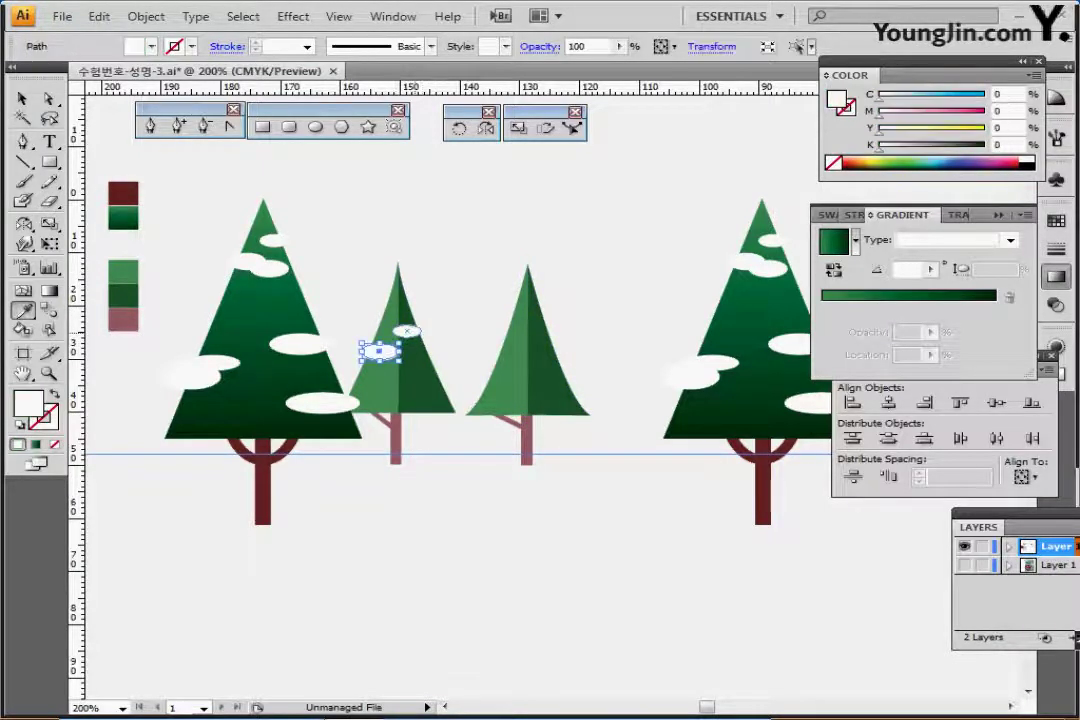
Copy the two white snow ellipses of the small sample tree onto the new small tree.
left_click(407, 331, "shift")
left_click_drag(407, 331, 533, 333)
left_click(470, 236, "ctrl")
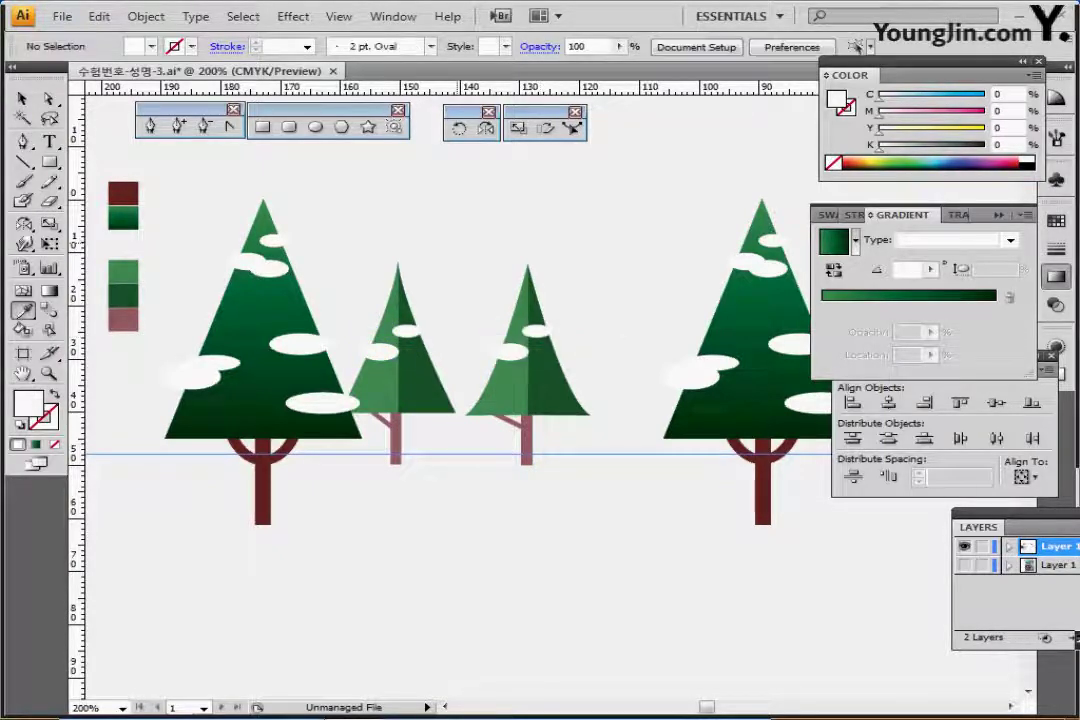
Delete the separate small tree and the spare large tree, keeping only the overlapping pair of trees beside the colour swatches.
left_click_drag(470, 236, 583, 498)
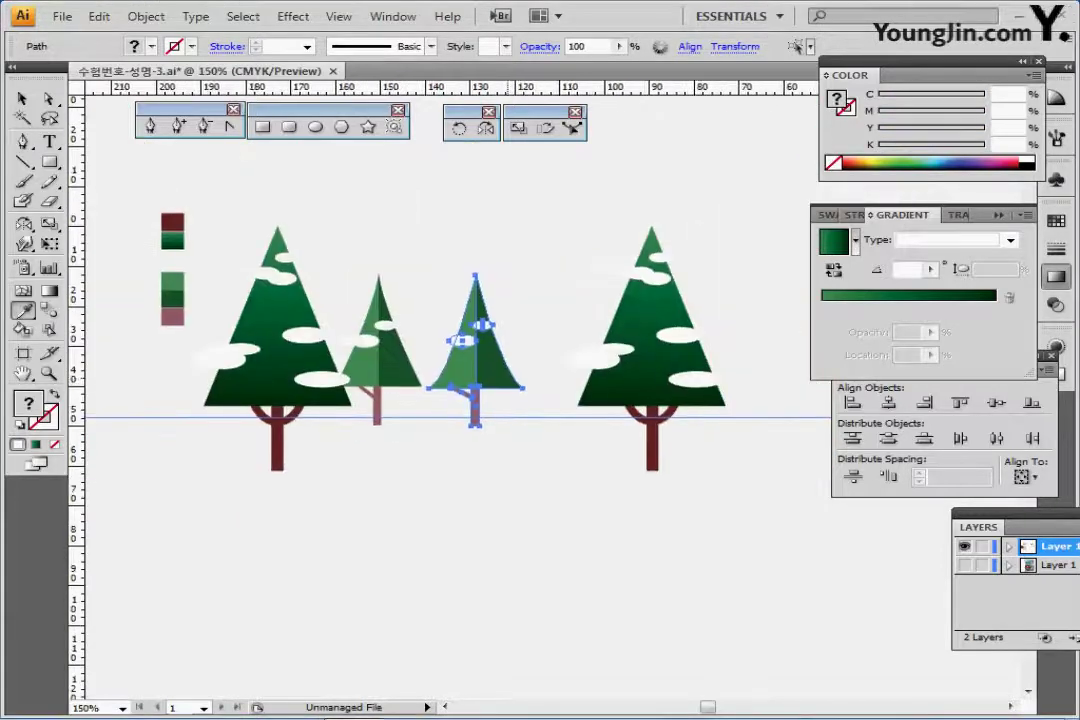
key("Delete")
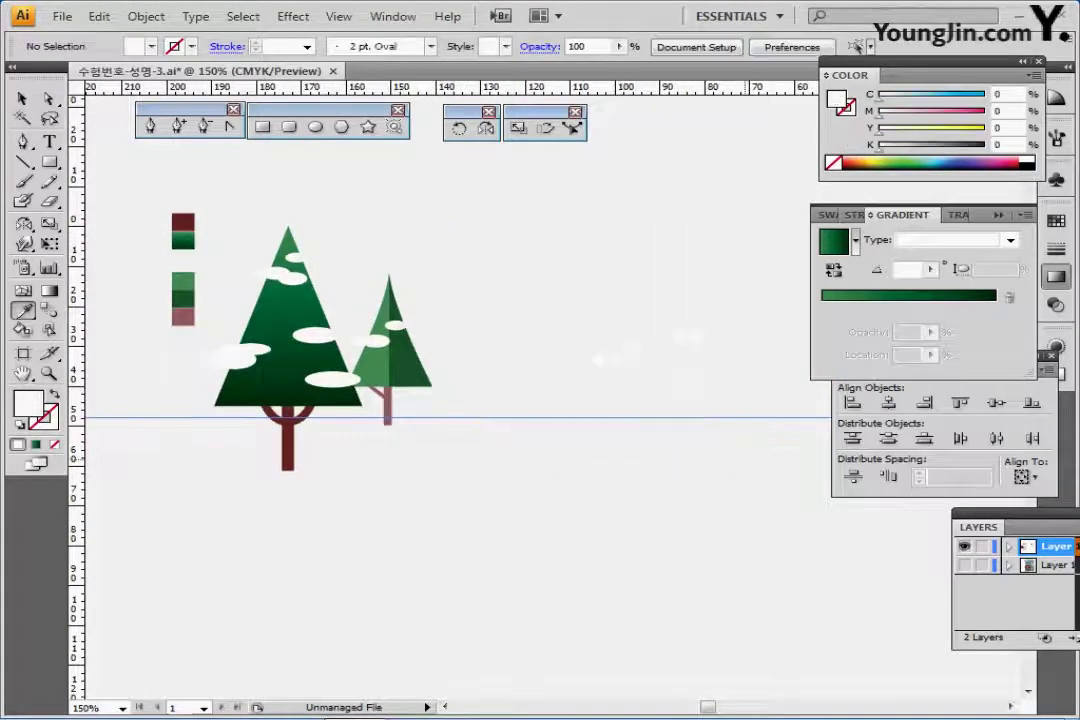
left_click_drag(465, 266, 411, 398)
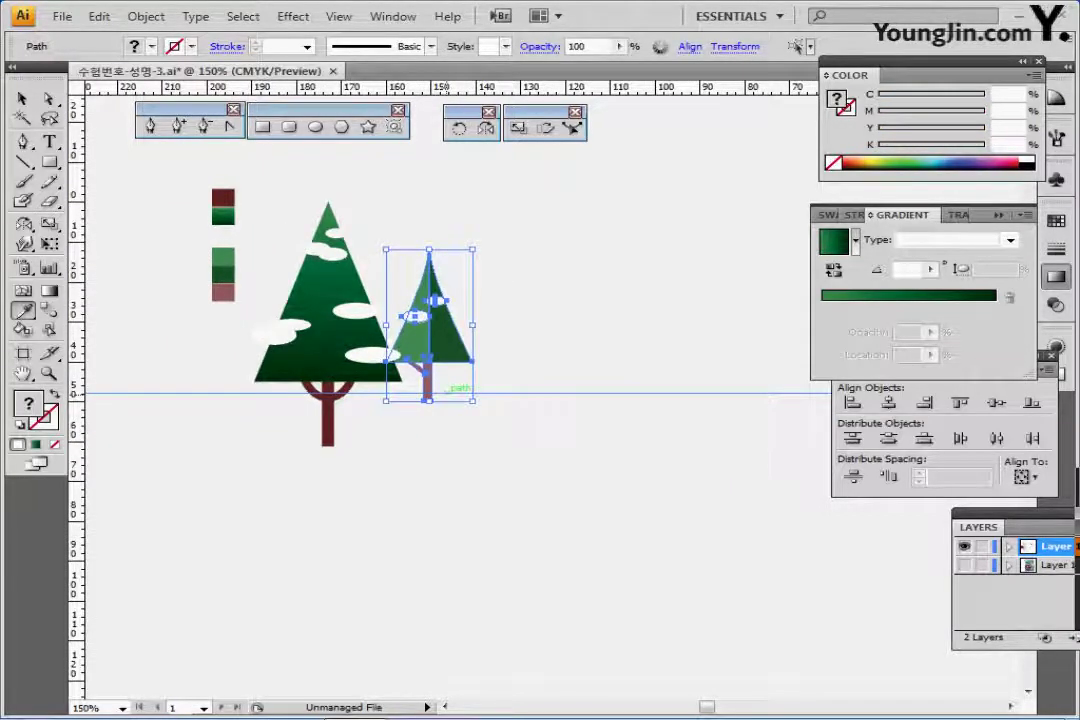
left_click(476, 437, "ctrl")
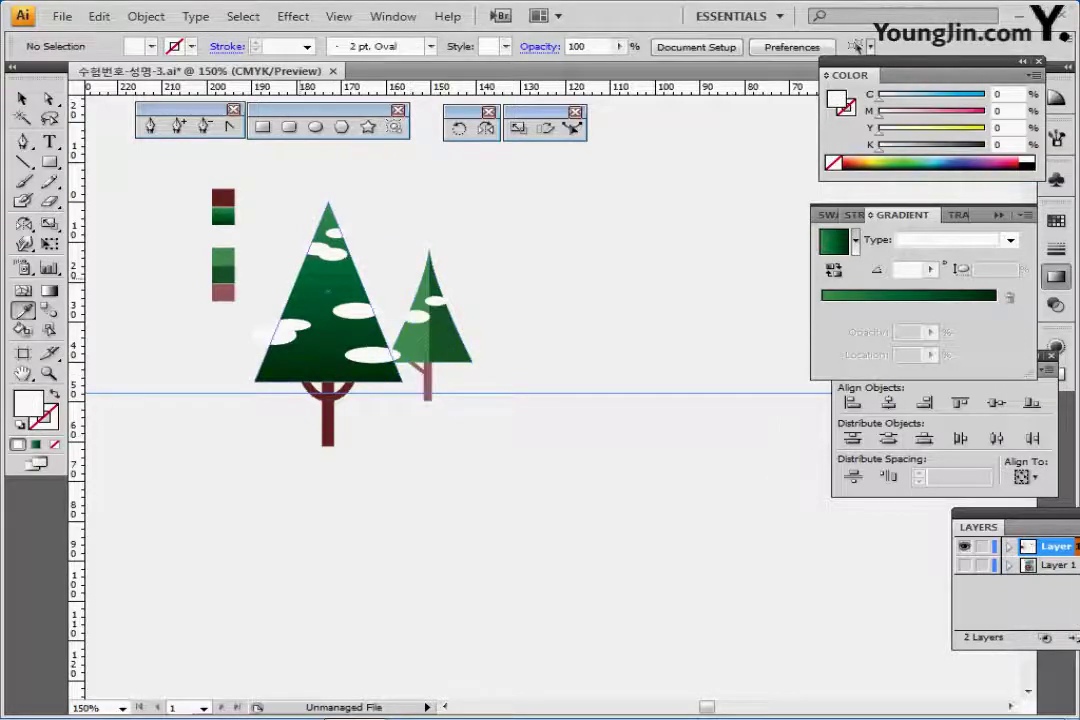
Create a Graphic symbol named 나무 from the complete large and small tree pair.
left_click_drag(219, 150, 450, 330)
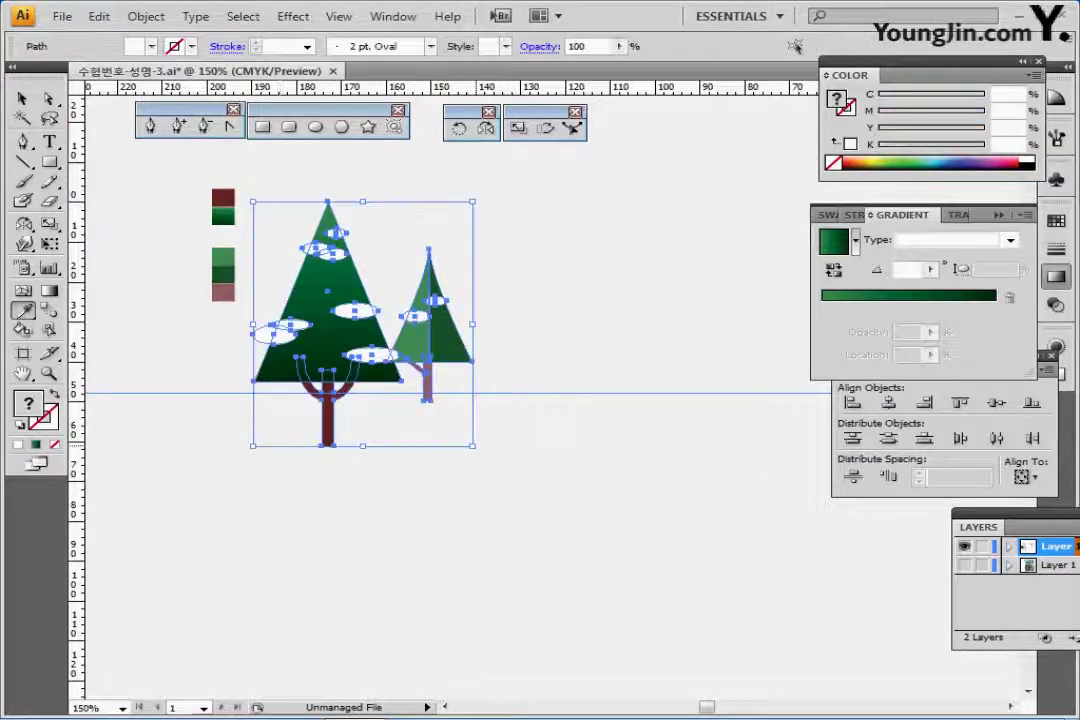
key("ctrl+shift+b")
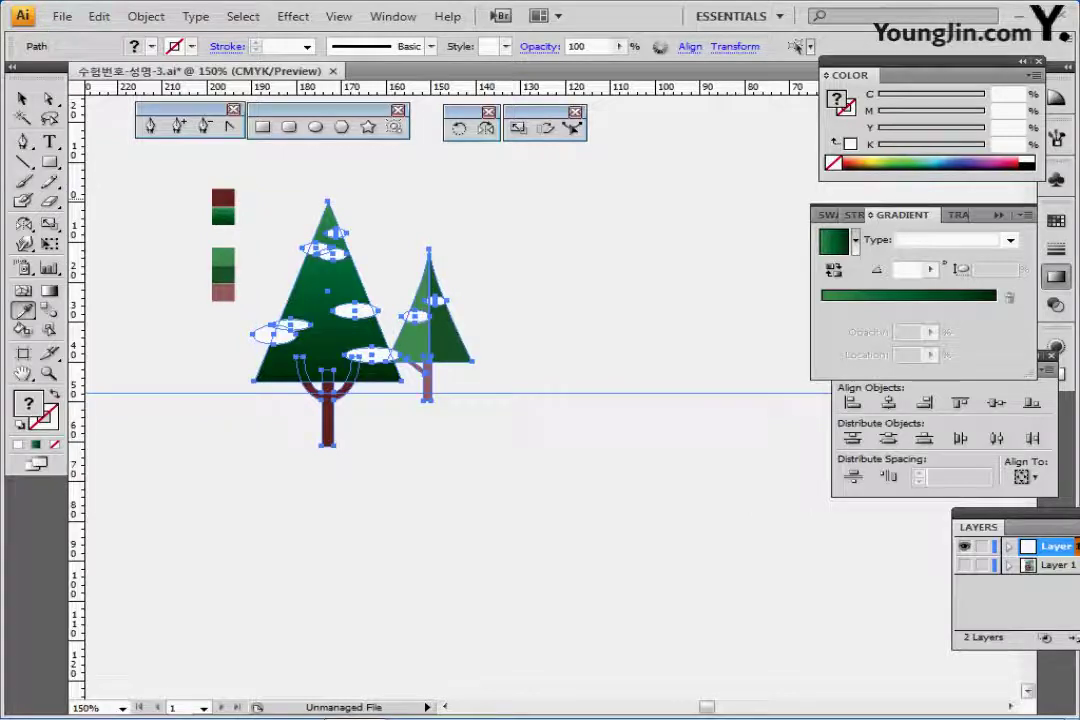
left_click(1056, 179)
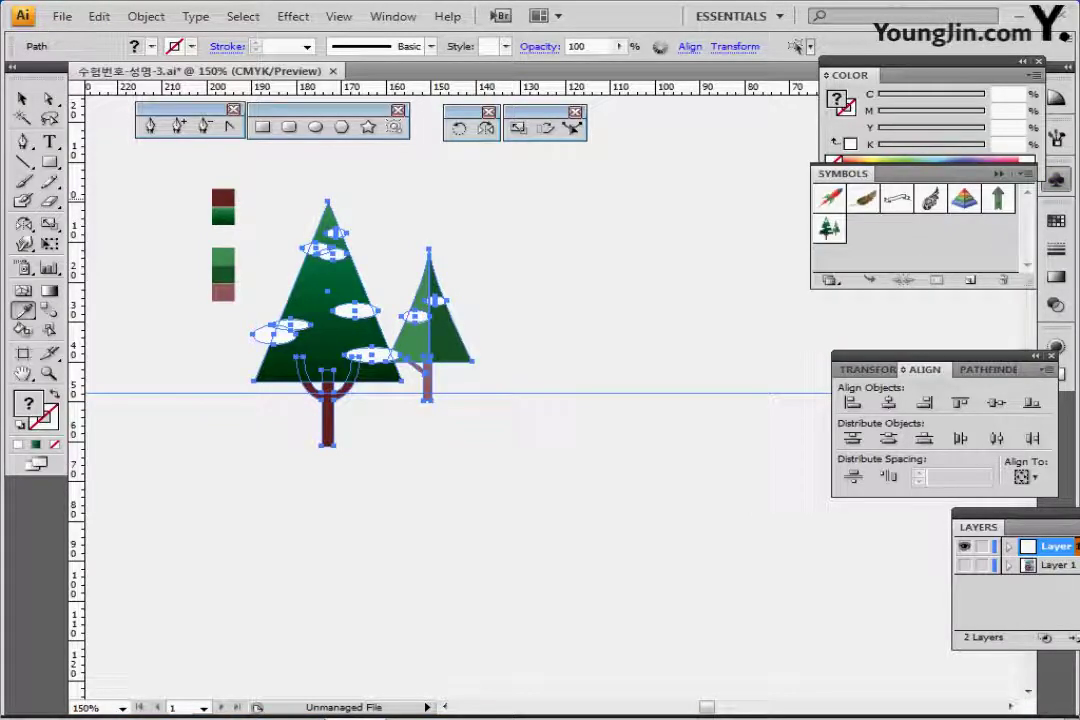
left_click(970, 281)
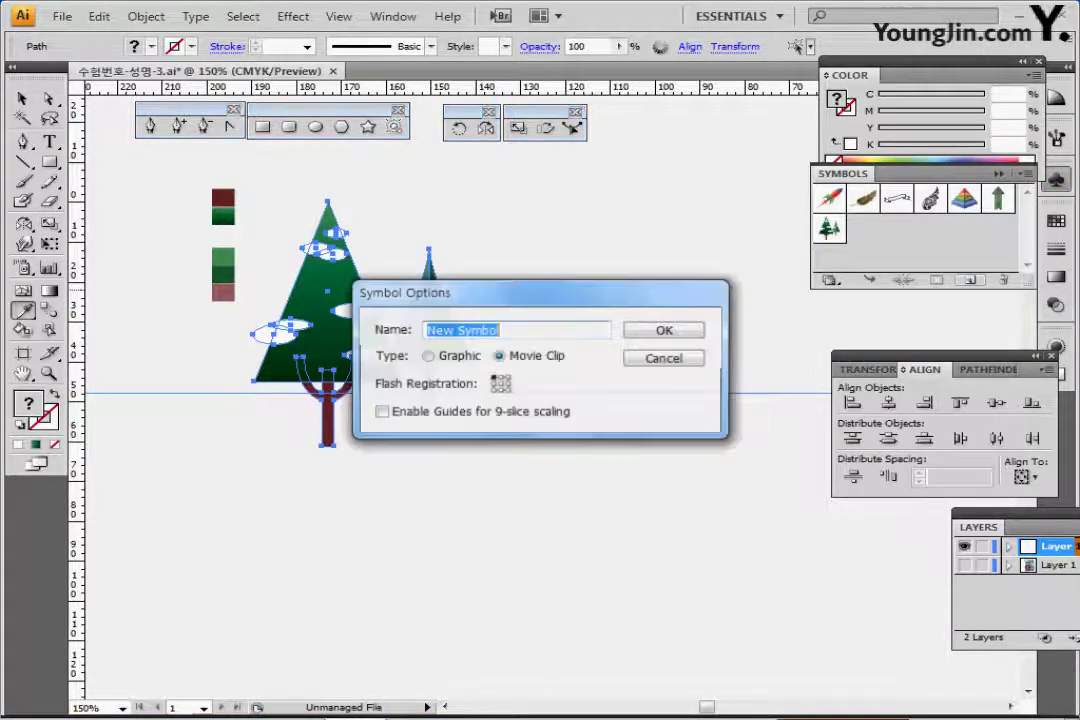
left_click(428, 356)
left_click_drag(508, 330, 424, 330)
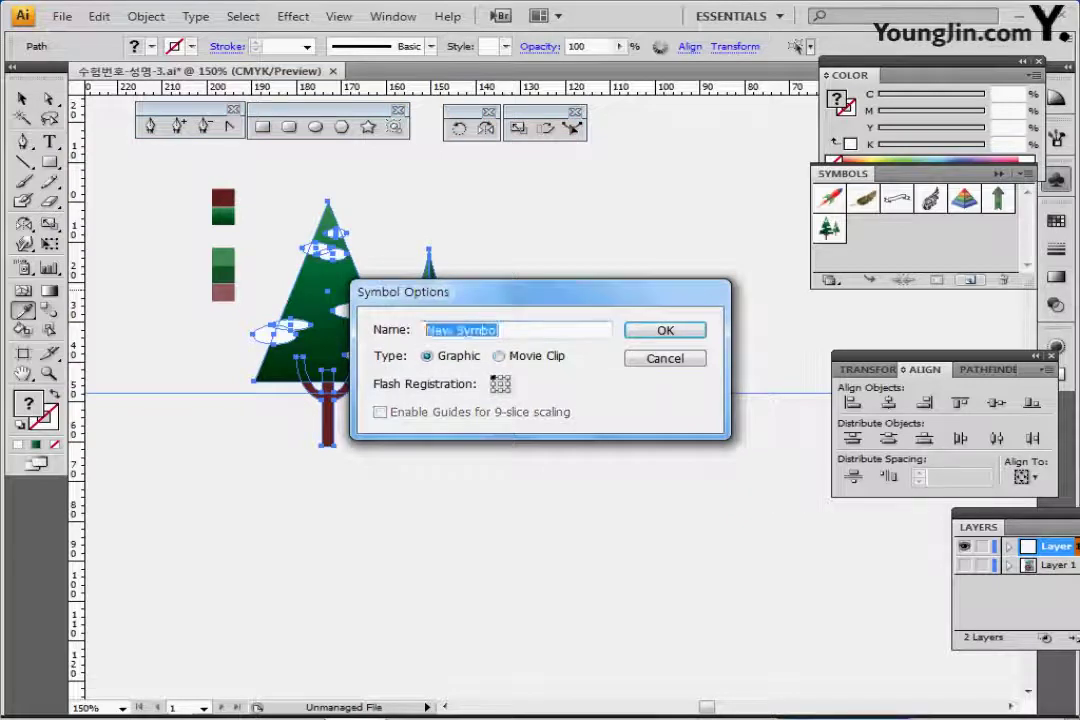
key("shift+Tab")
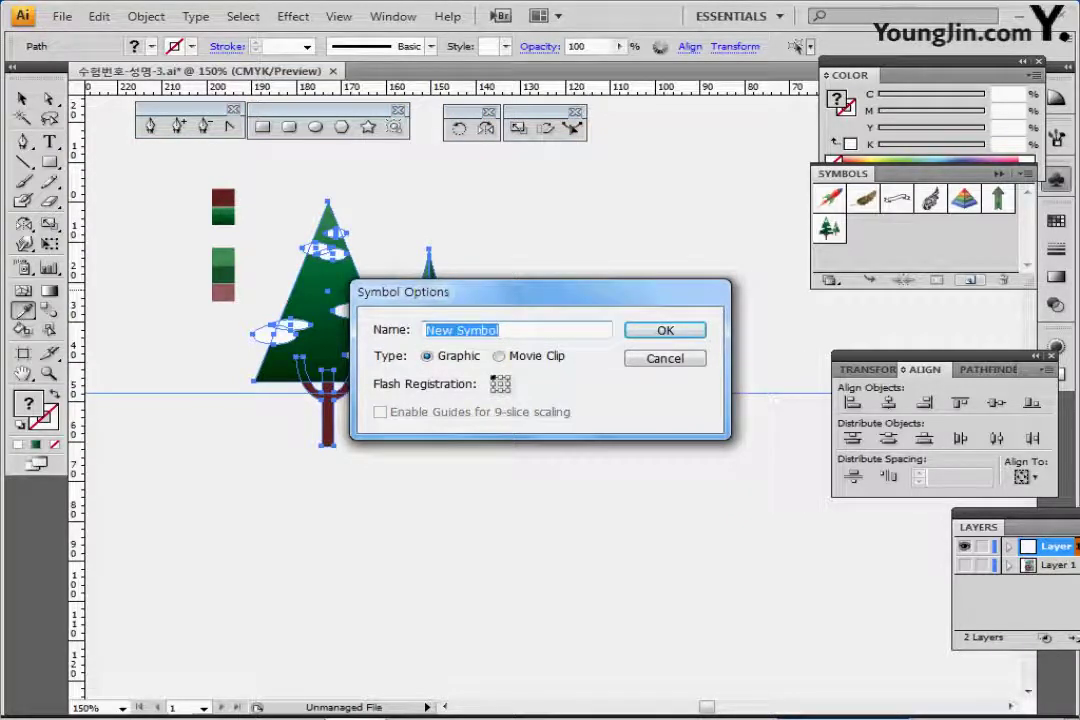
type("ㄴㅏ무")
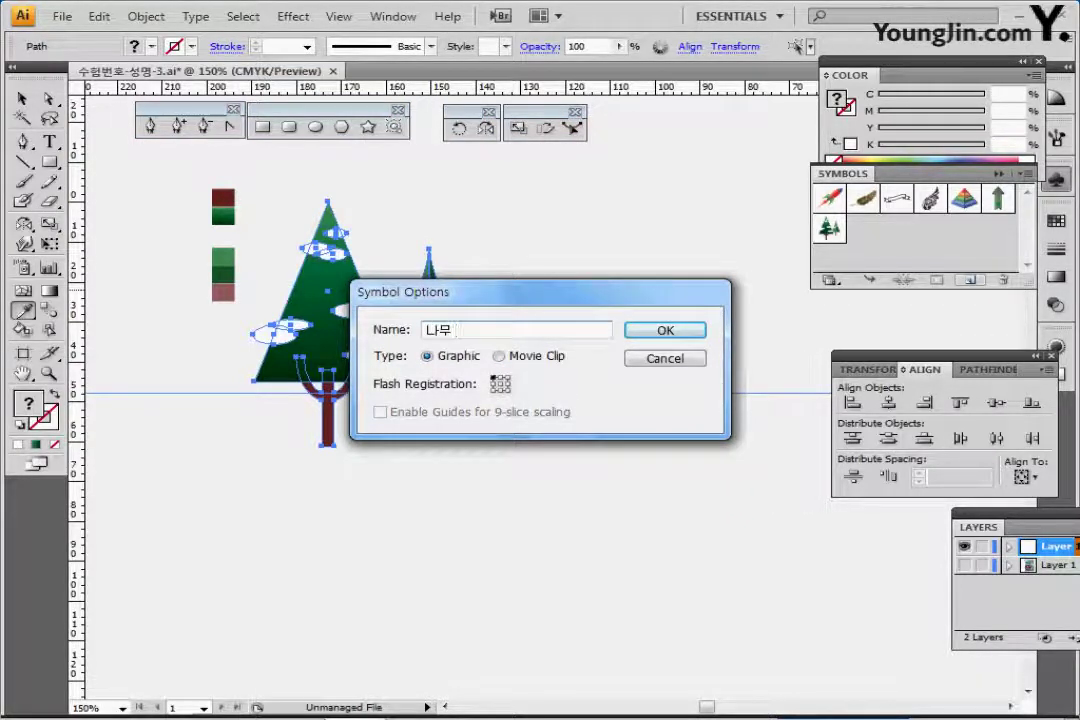
key("Return")
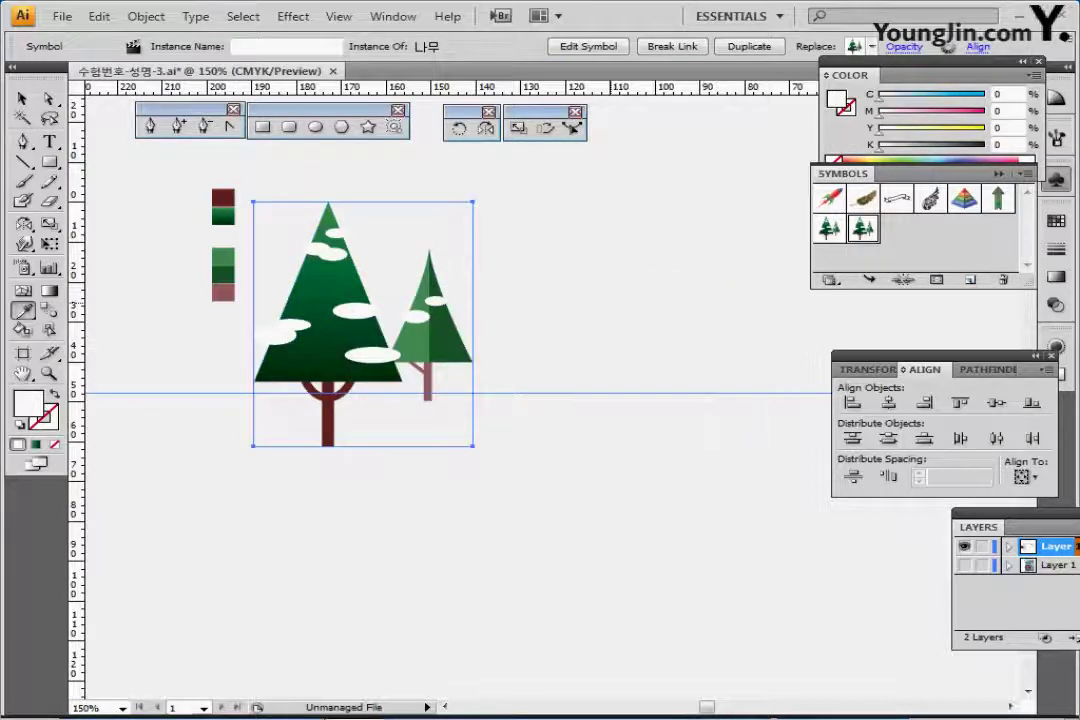
Delete the tree symbol instance and the tree colour swatches beside it from the canvas, and save the file.
key("ctrl+shift+a")
key("ctrl+a")
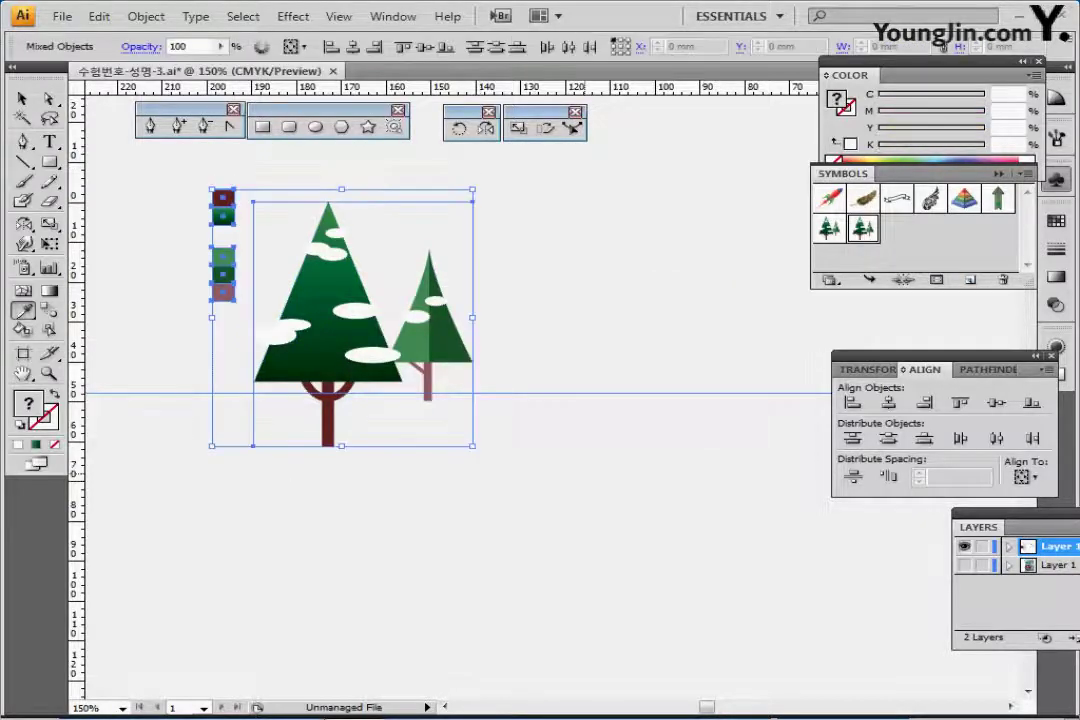
key("Delete")
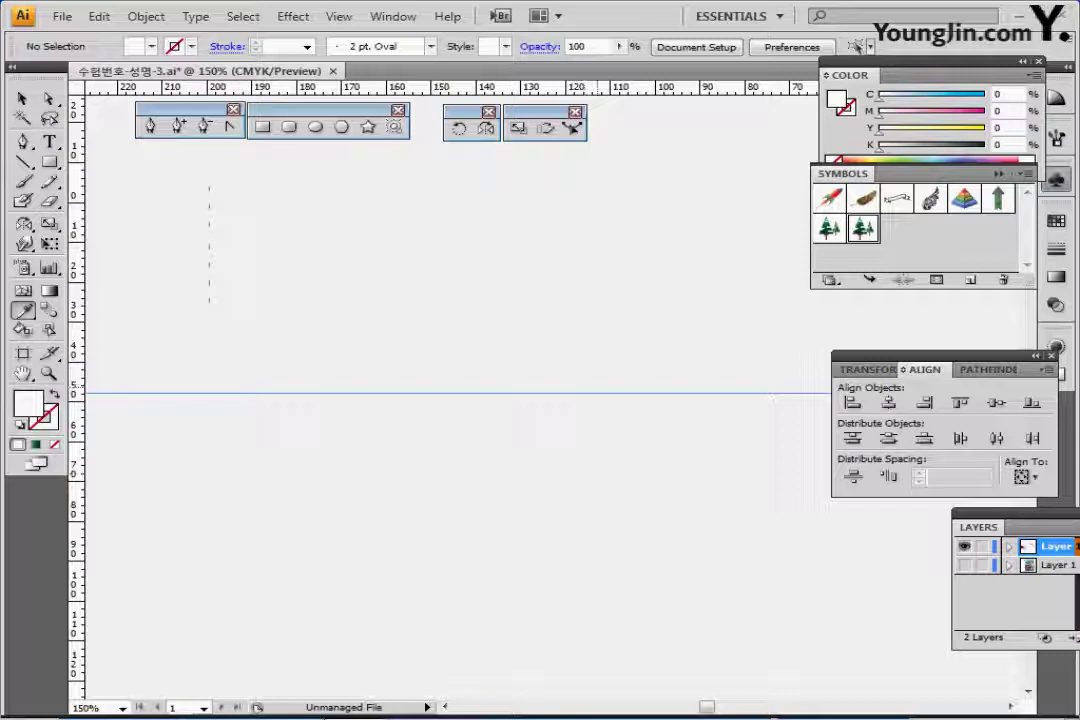
left_click(998, 174)
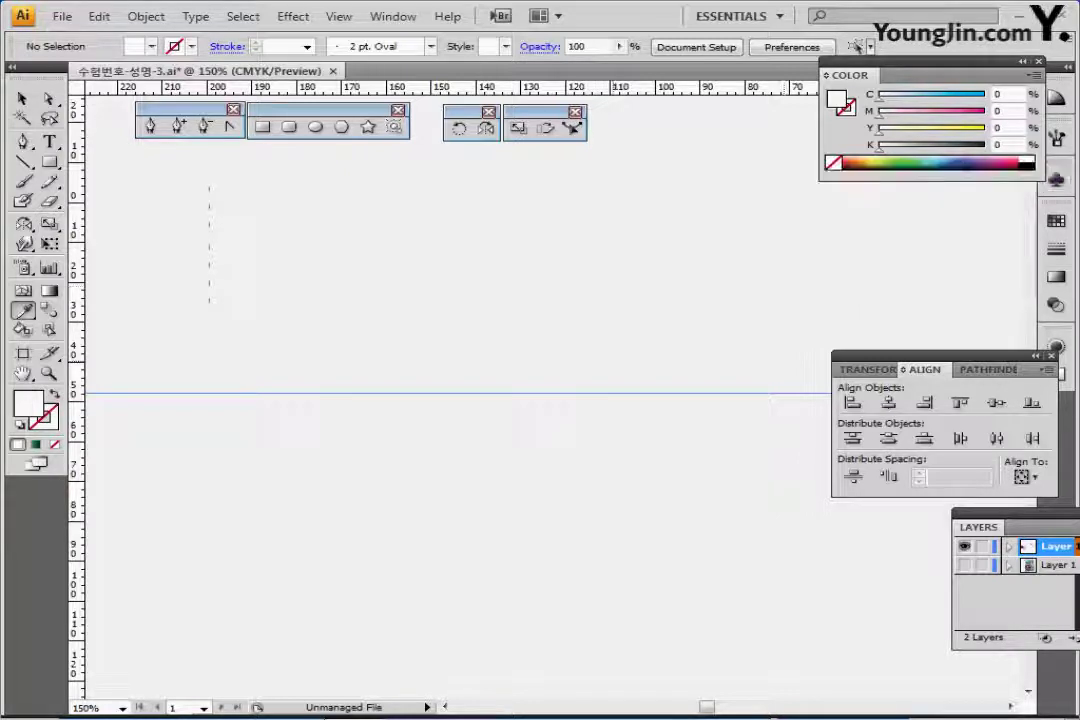
key("ctrl+minus")
key("ctrl+minus")
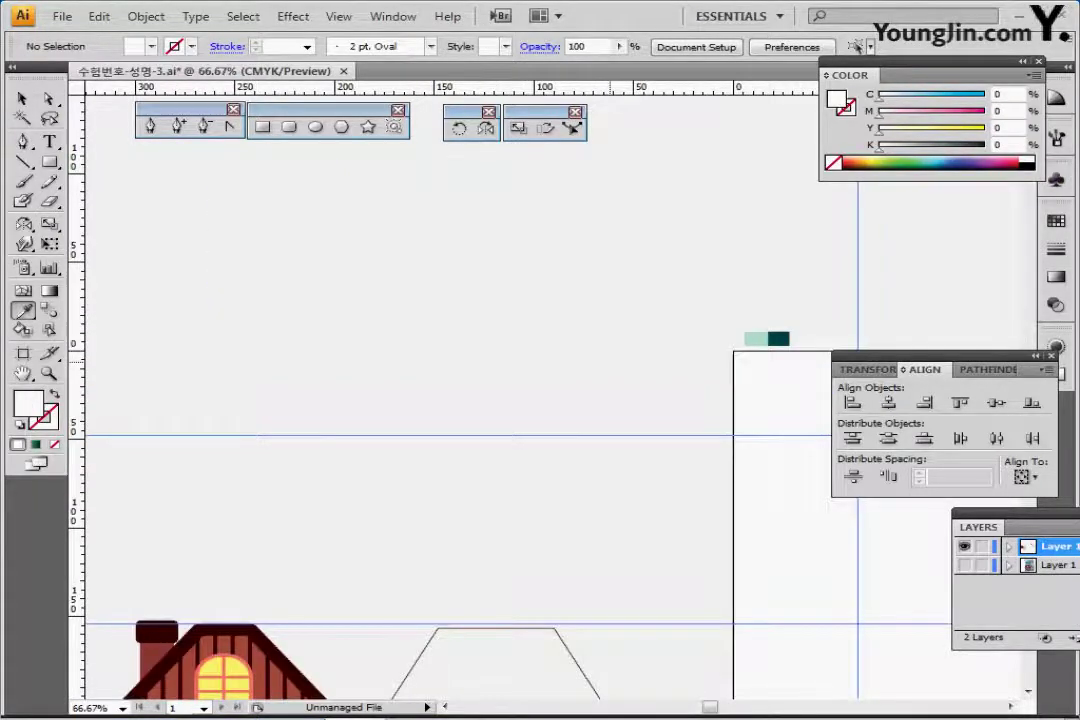
key("ctrl+s")
Draw a 210 by 297 mm rectangle from the artboard's upper-left corner, filled with the light mint swatch colour.
left_click_drag(720, 500, 317, 342)
left_click(419, 273, "ctrl")
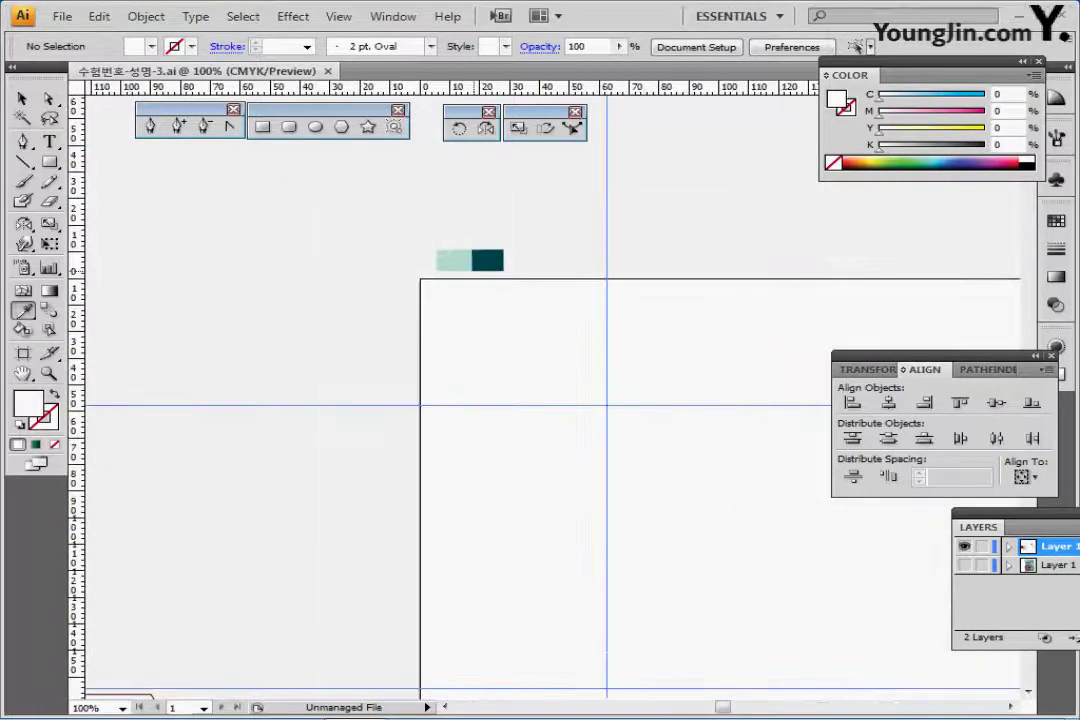
left_click_drag(419, 273, 373, 271)
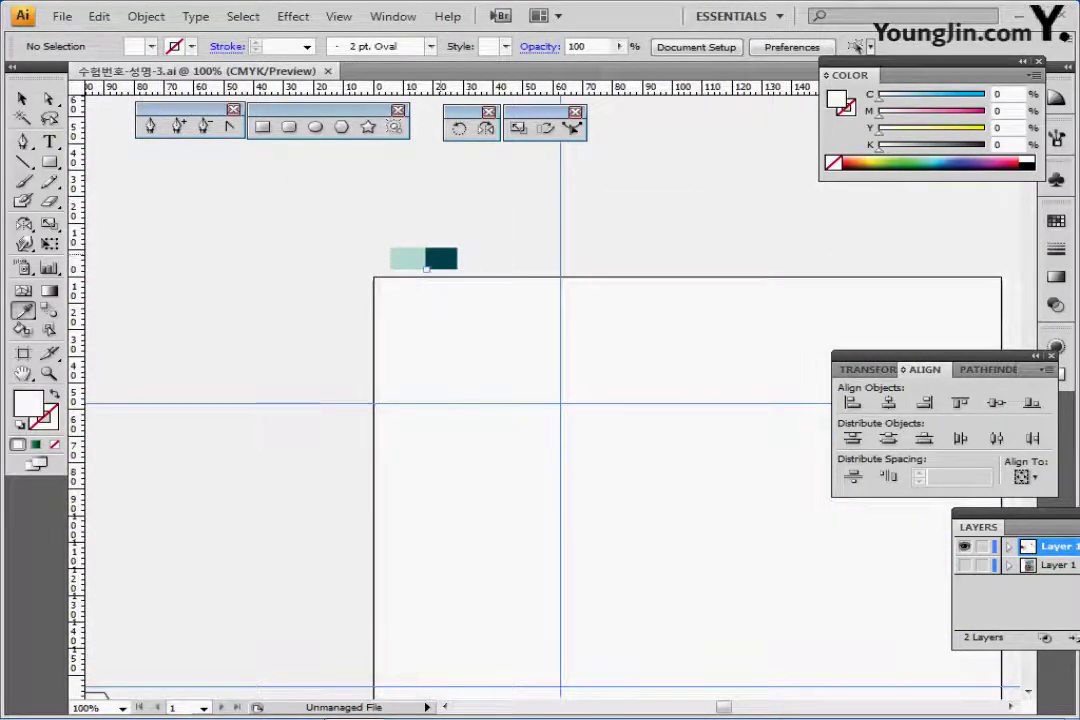
left_click_drag(440, 260, 336, 196)
left_click(308, 196, "ctrl")
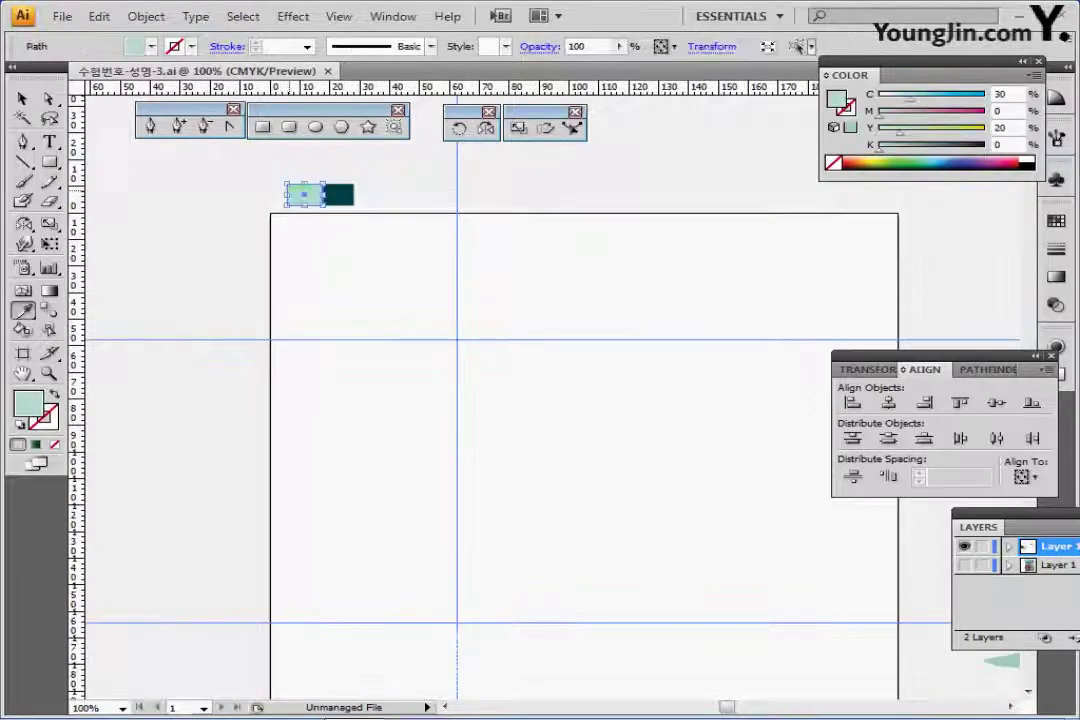
left_click(230, 225, "ctrl")
key("m")
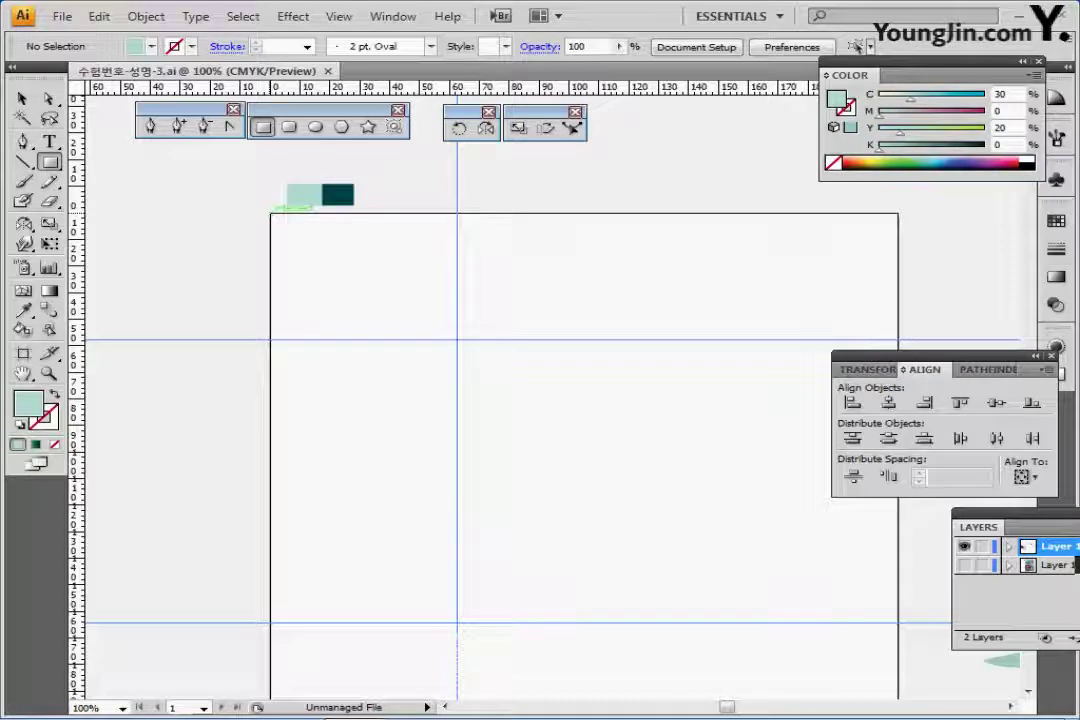
left_click(272, 213)
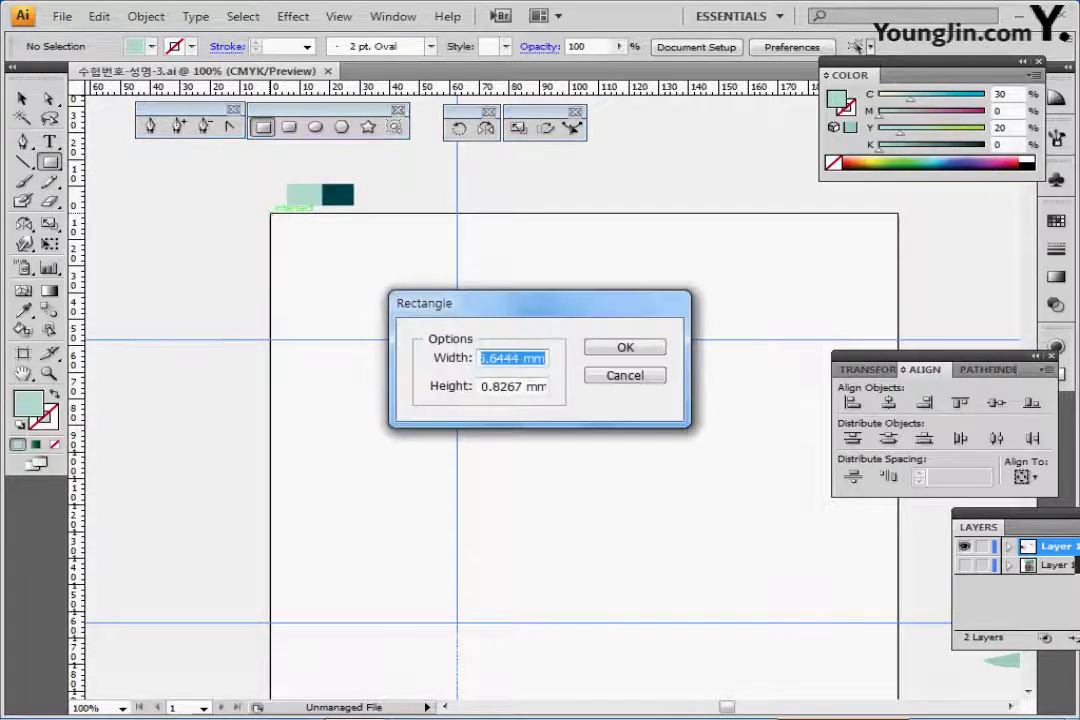
type("210")
key("Tab")
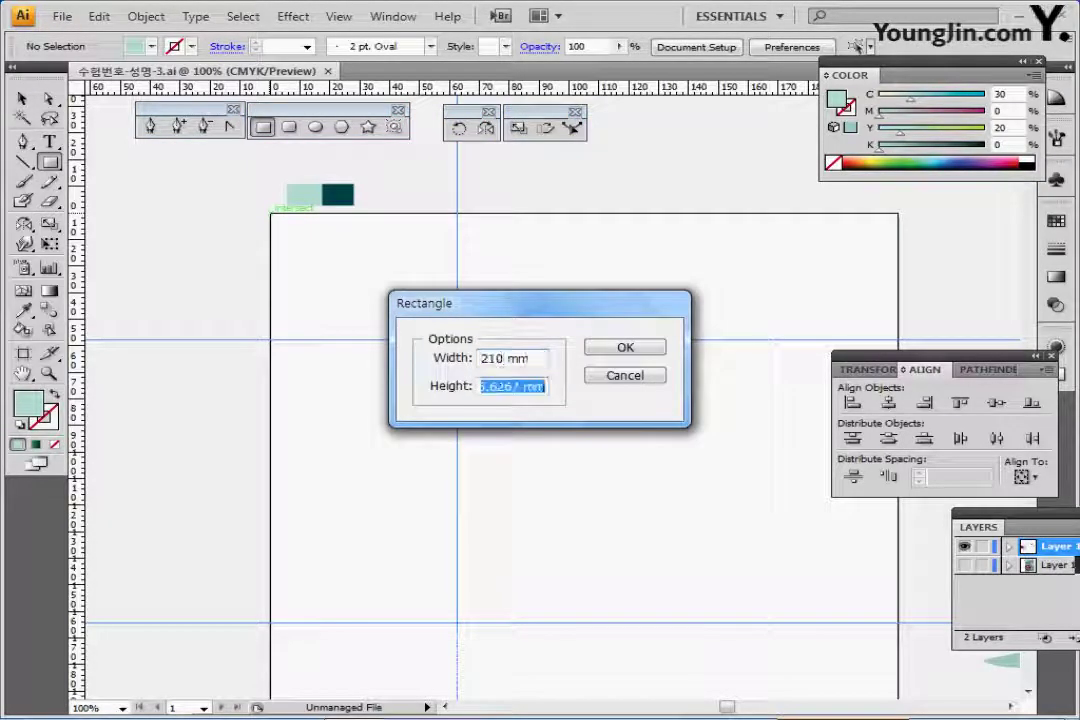
type("297")
key("Return")
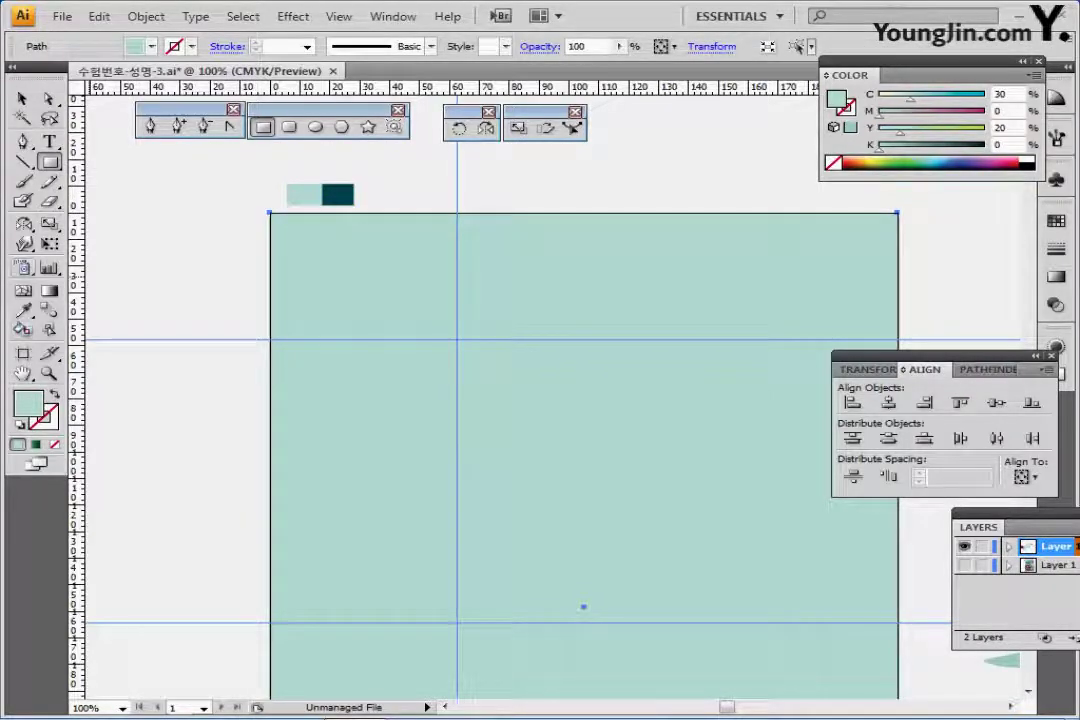
Add a mesh point to the background rectangle at about X 163, Y -30 mm and colour it with the dark teal swatch.
key("u")
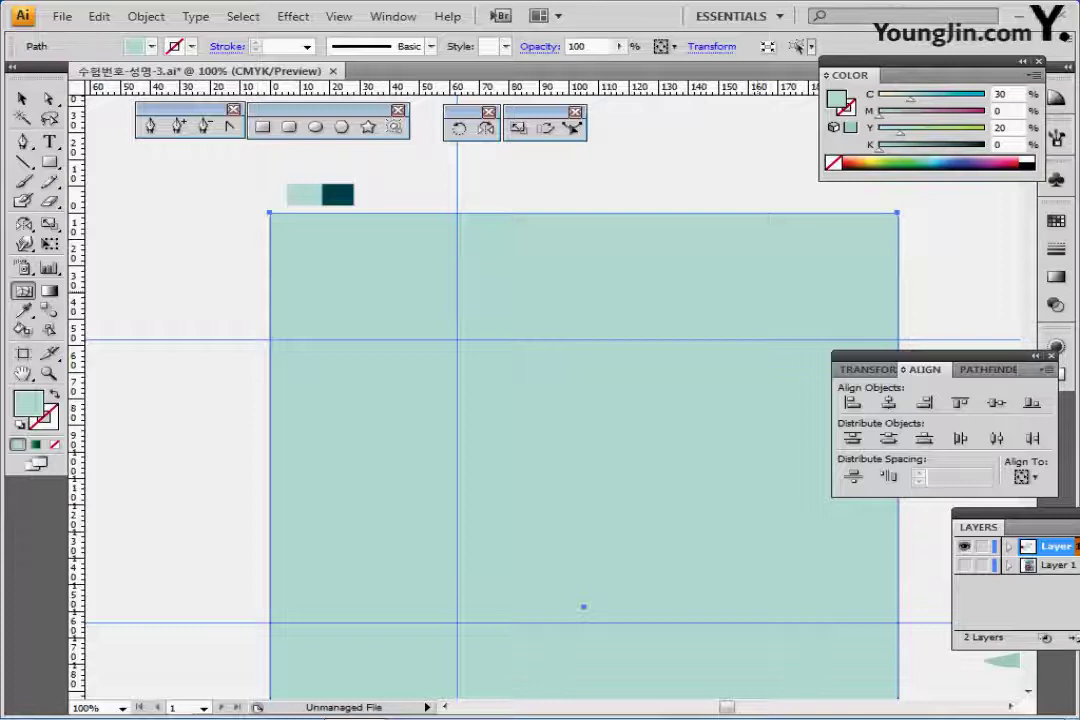
left_click(757, 291)
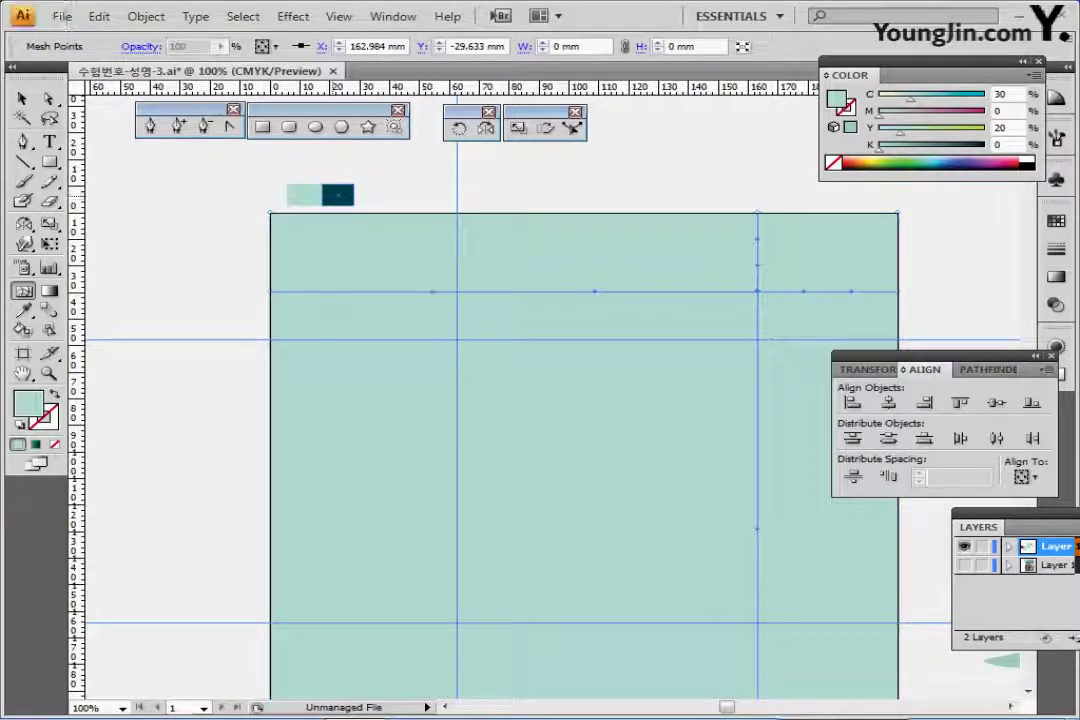
key("i")
left_click(338, 195)
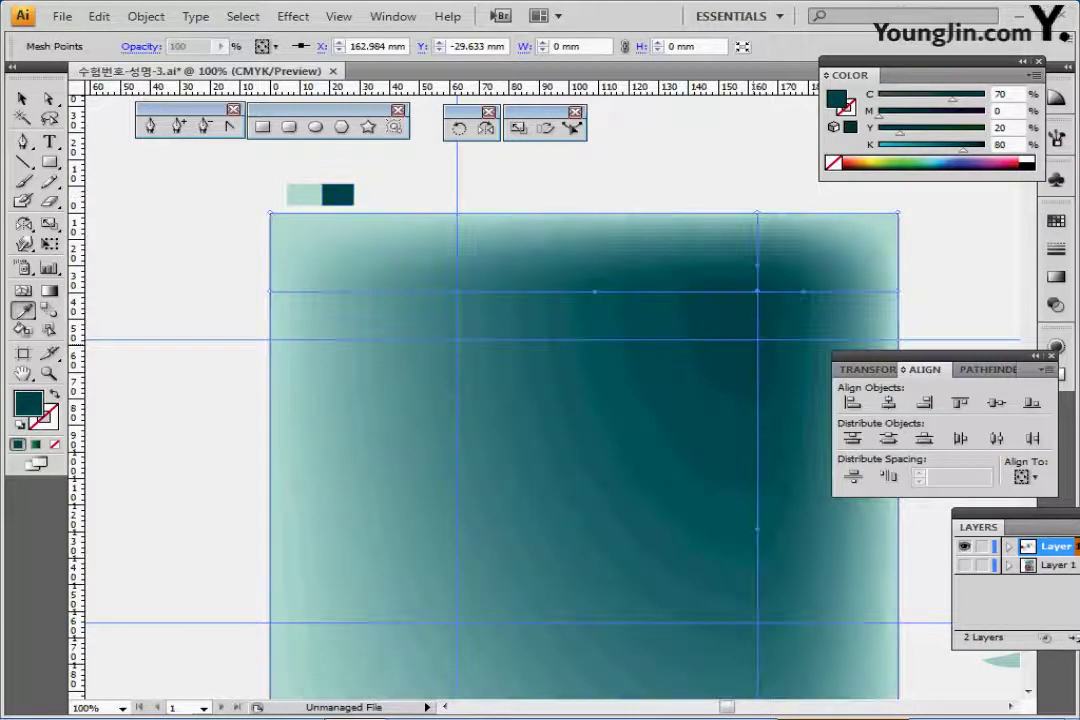
Pull the mesh point's lower handle far down and left to curve the background's vertical mesh line, and save the file.
key("ctrl+minus")
key("ctrl+plus")
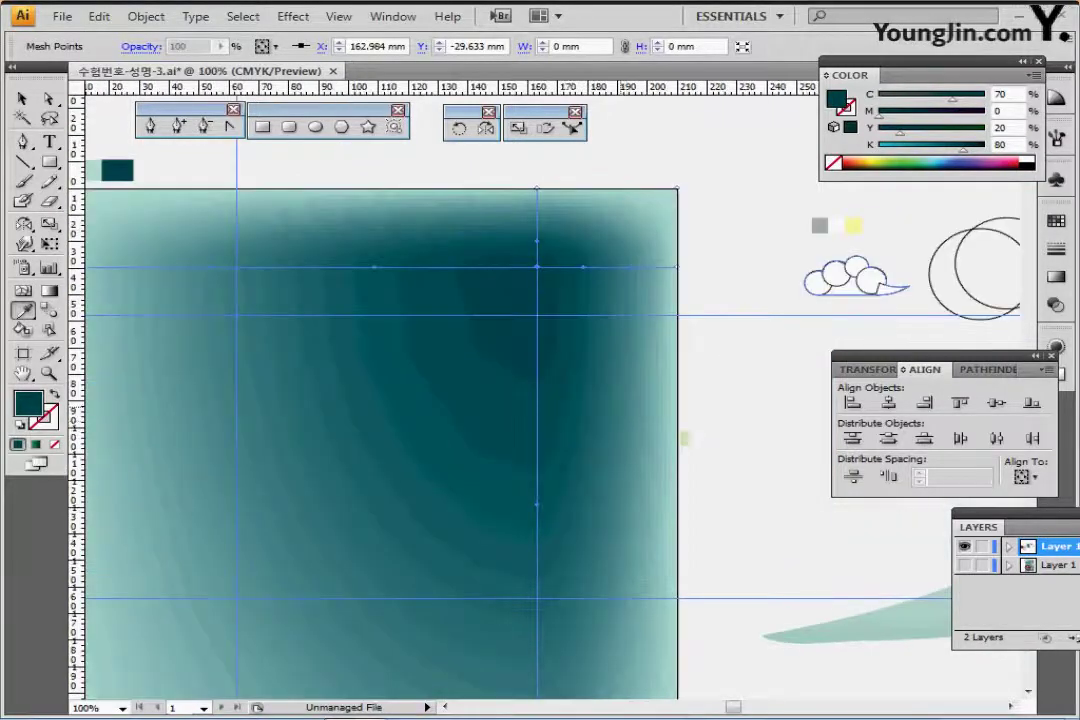
left_click_drag(530, 410, 591, 357)
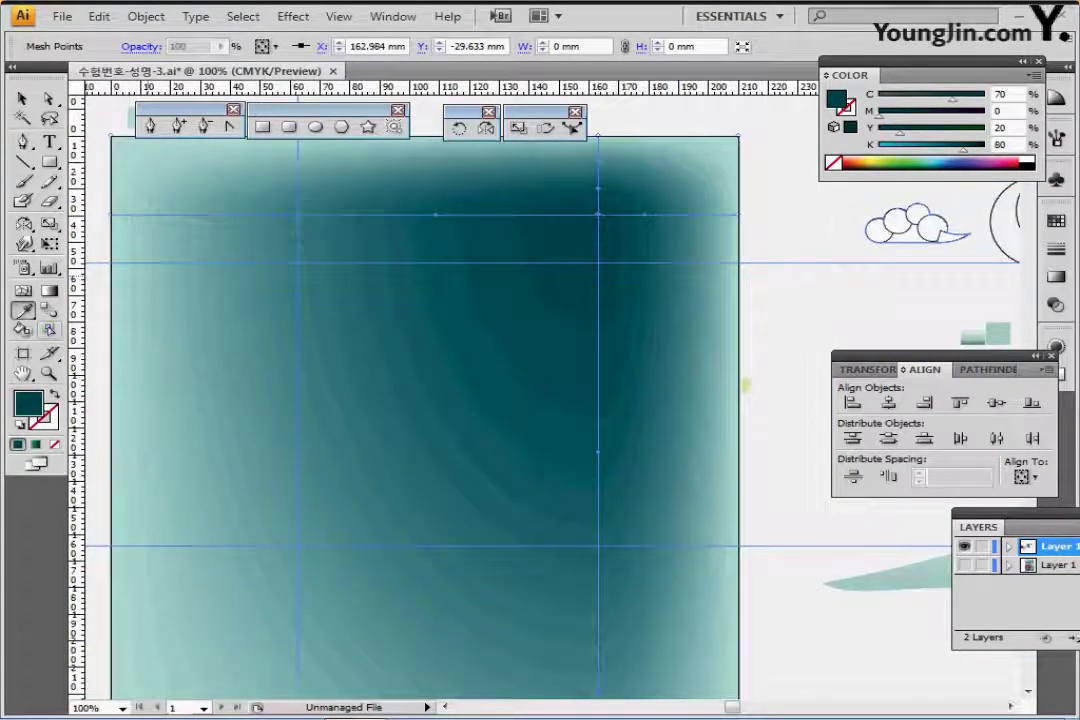
key("u")
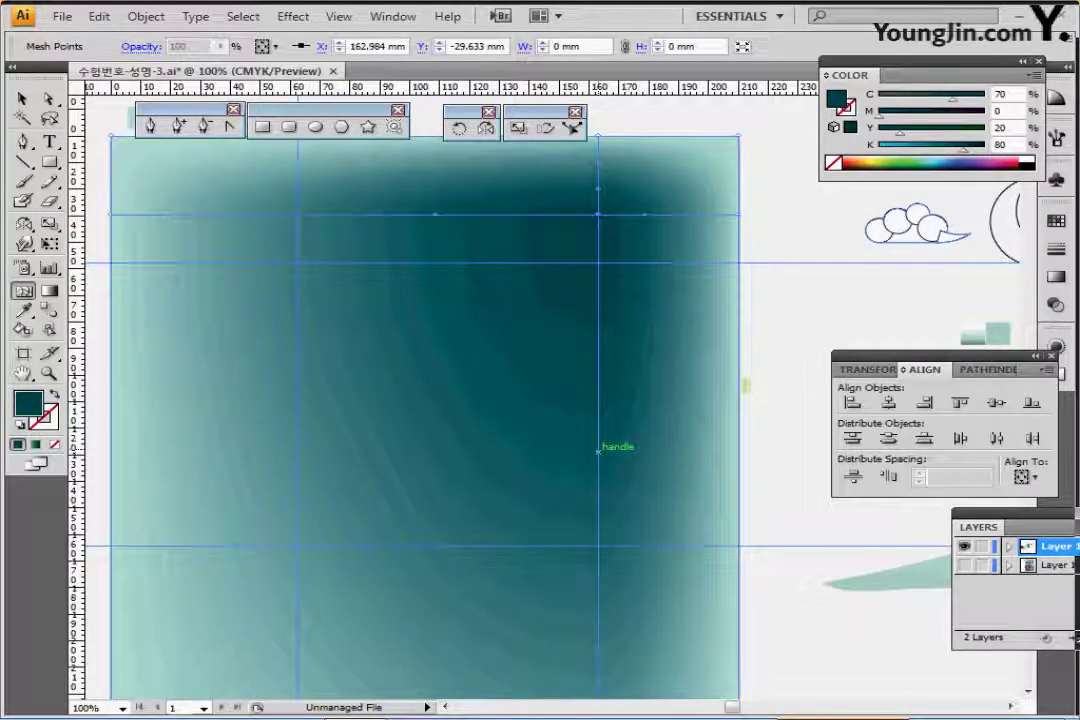
left_click(598, 451)
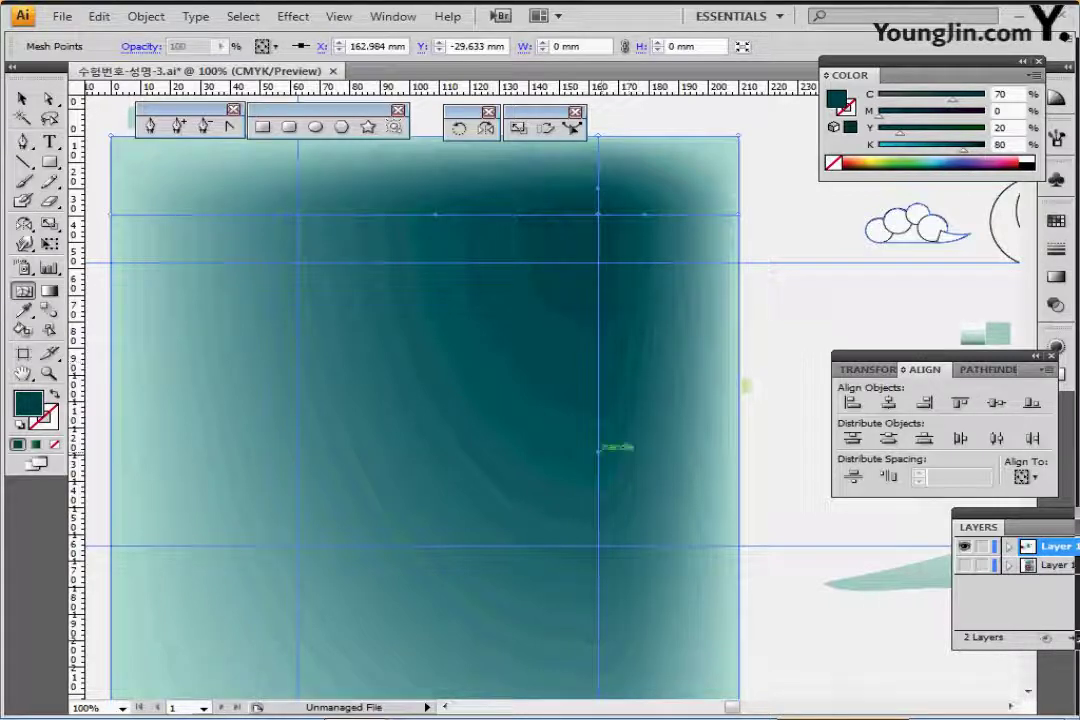
left_click_drag(598, 451, 514, 503)
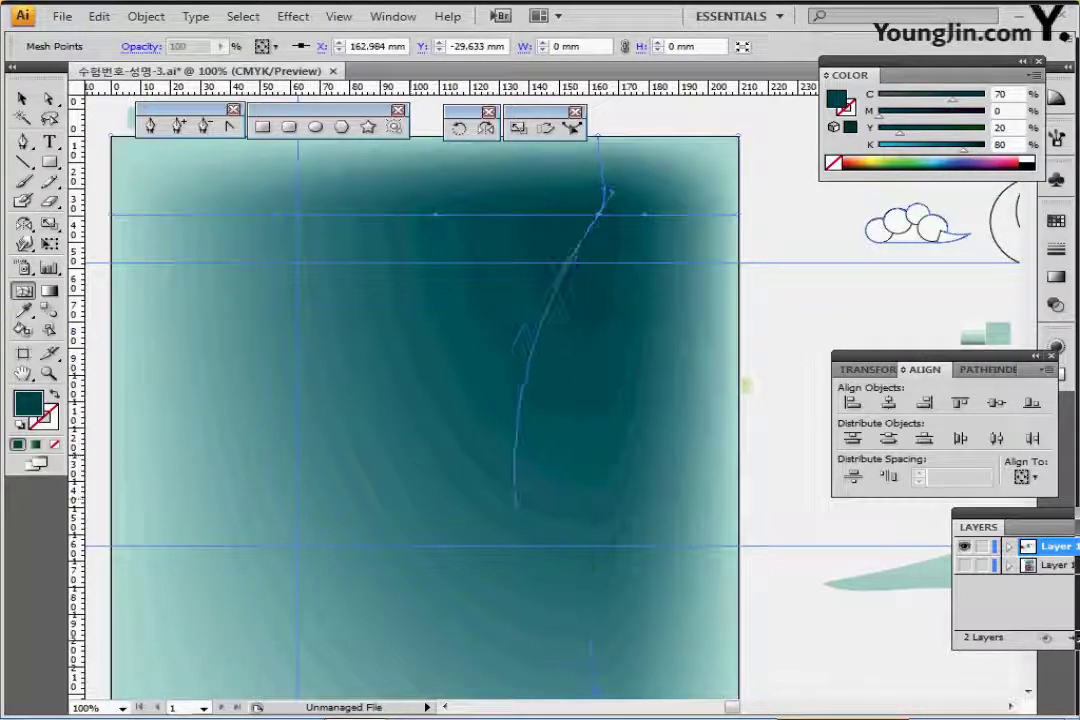
left_click_drag(412, 520, 322, 485)
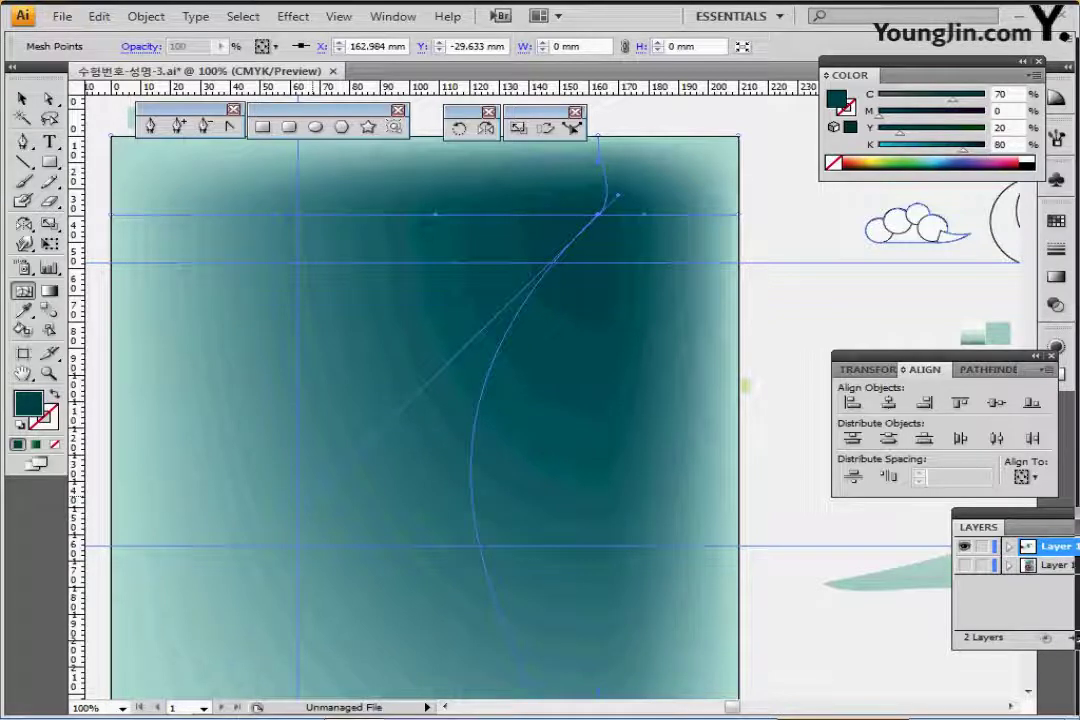
mouse_move(396, 413)
left_mouse_down()
mouse_move(330, 491)
mouse_move(313, 495)
mouse_move(363, 446)
mouse_move(330, 478)
left_mouse_up()
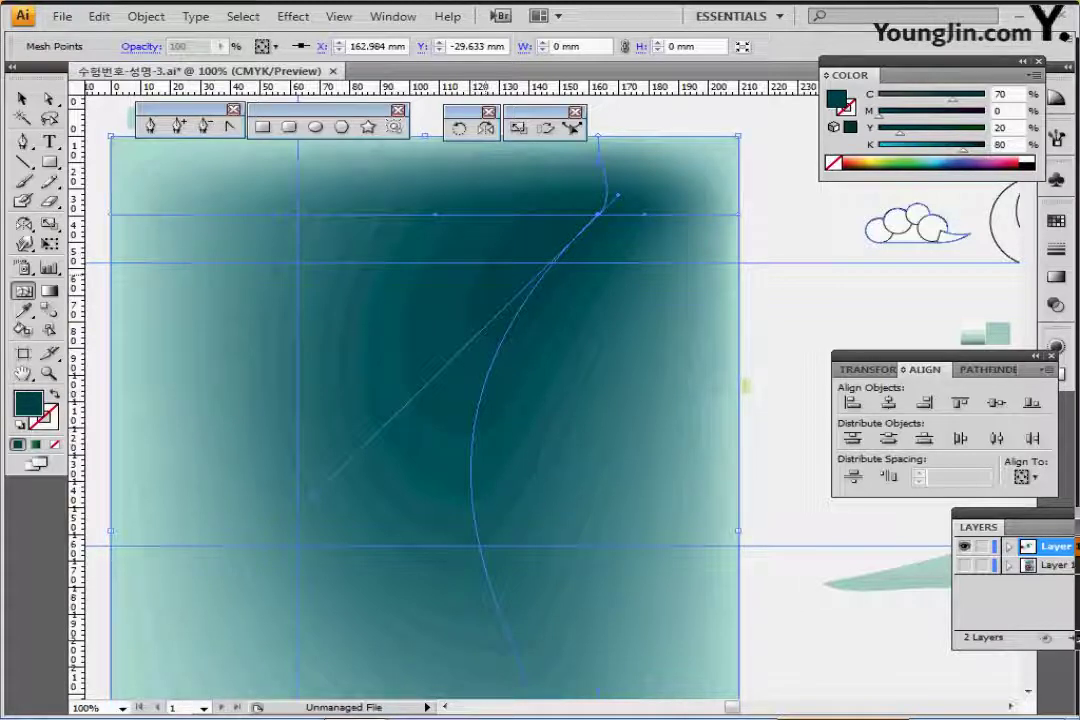
left_click_drag(330, 478, 312, 495)
key("ctrl+equal")
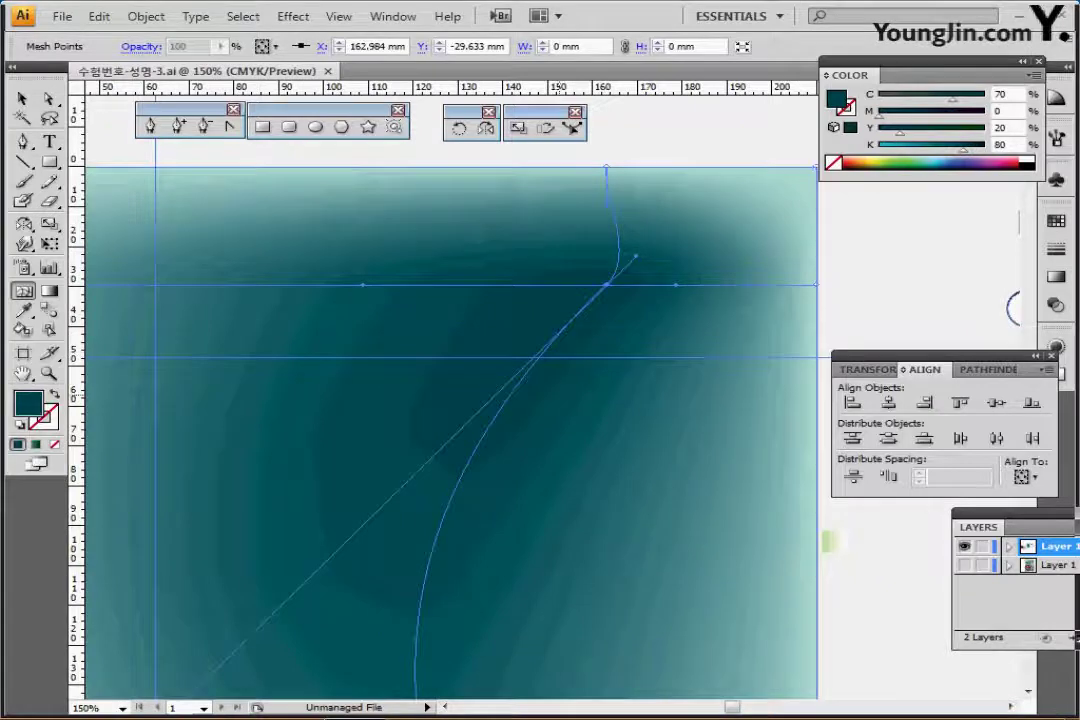
key("ctrl+minus")
key("ctrl+minus")
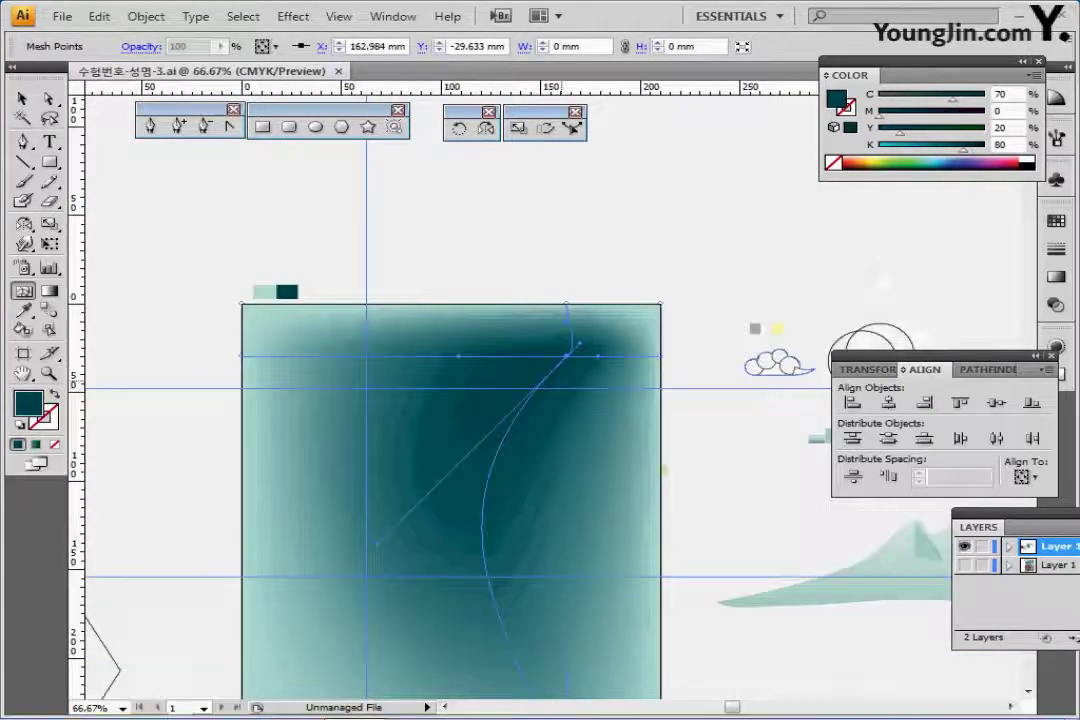
Select the large gradient-filled mountain shape beside the artboard, and collapse the Align panel group clear of it.
left_click_drag(556, 422, 518, 276)
key("ctrl+shift+a")
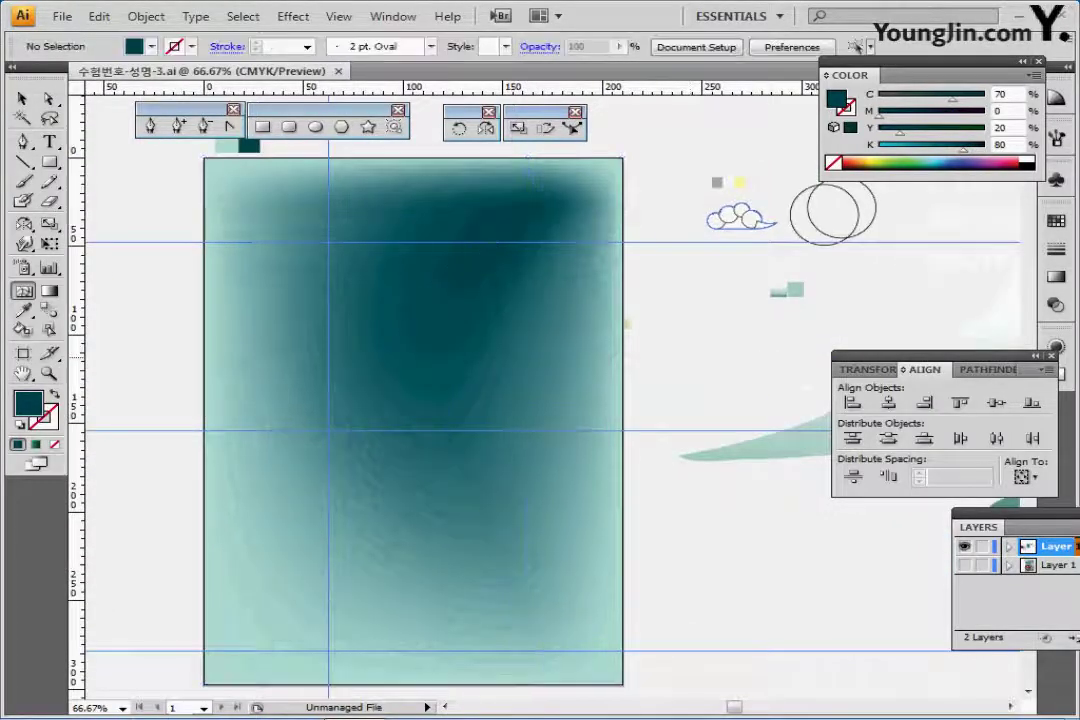
left_click_drag(793, 403, 536, 327)
left_click(721, 344, "ctrl")
left_click_drag(721, 344, 678, 321)
left_click_drag(575, 352, 715, 330)
left_click(715, 330, "ctrl")
key("ctrl+shift+b")
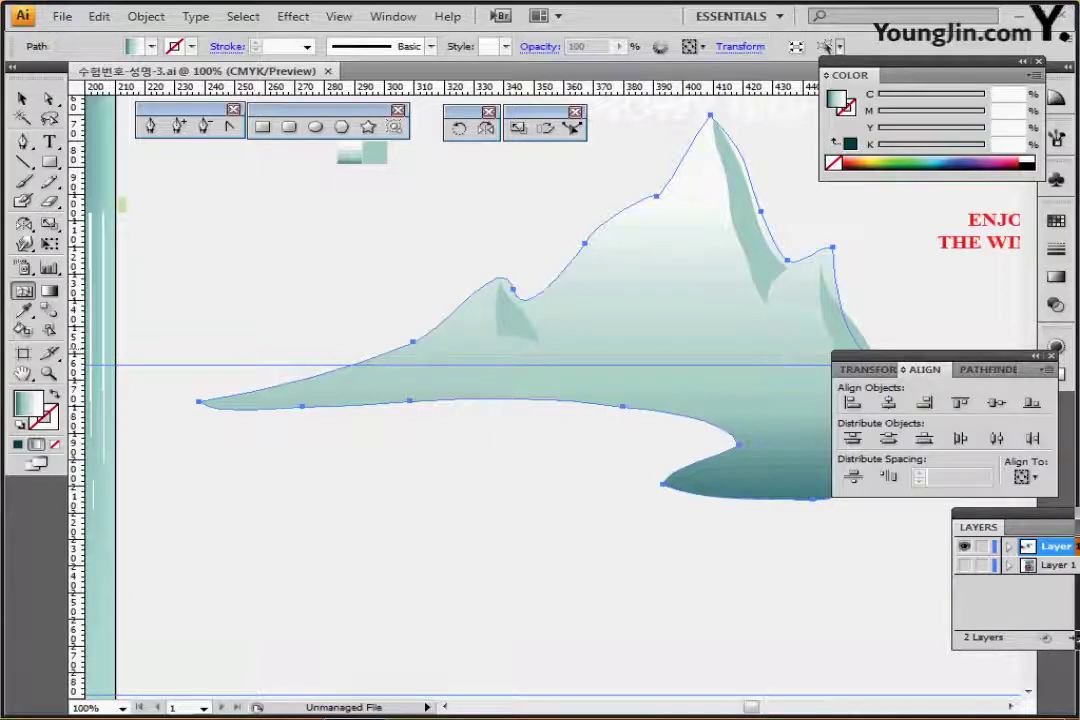
left_click(1036, 356)
left_click_drag(900, 356, 904, 418)
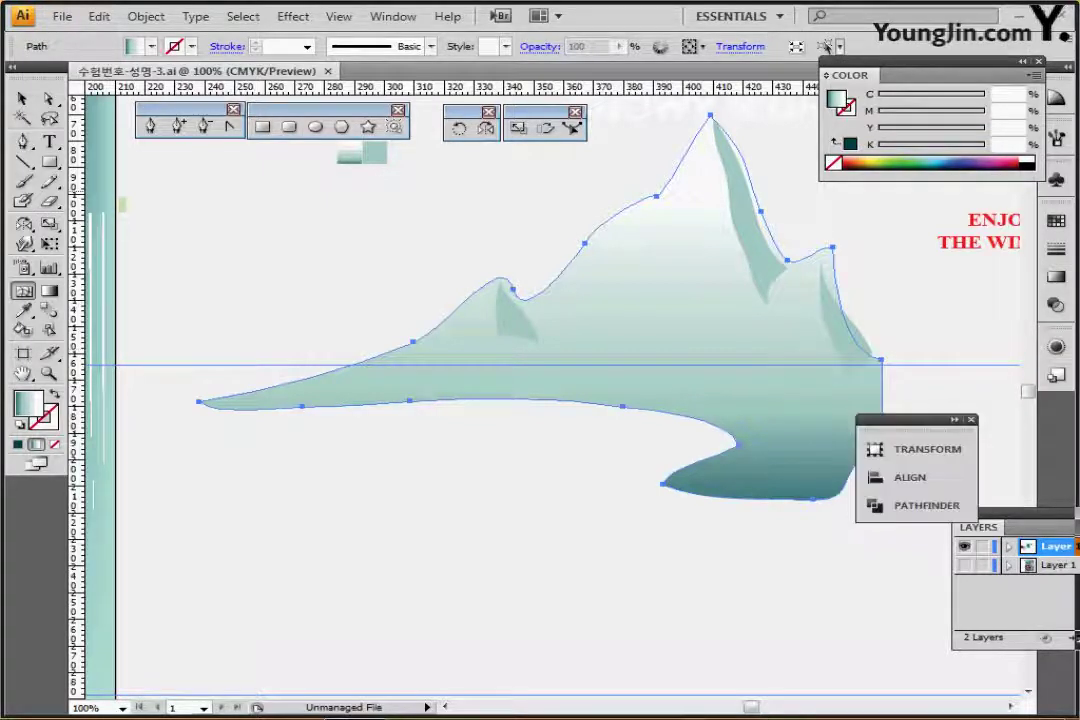
Inspect the colour of each stop in the mountain's linear gradient.
left_click(1056, 277)
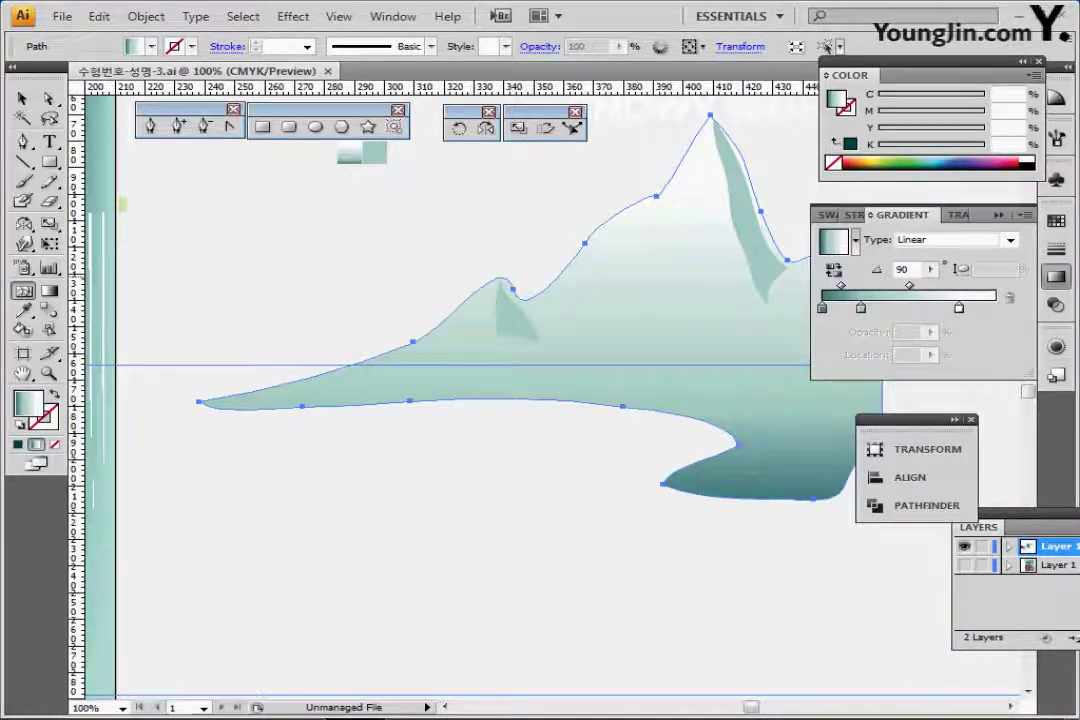
left_click(822, 308)
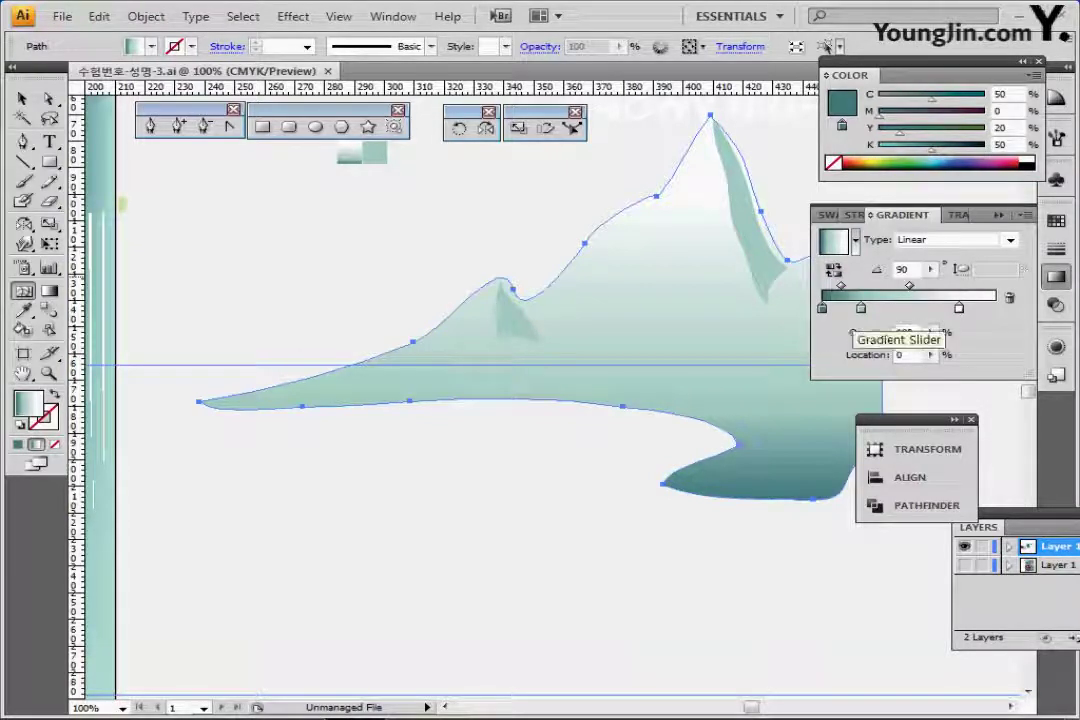
left_click(860, 308)
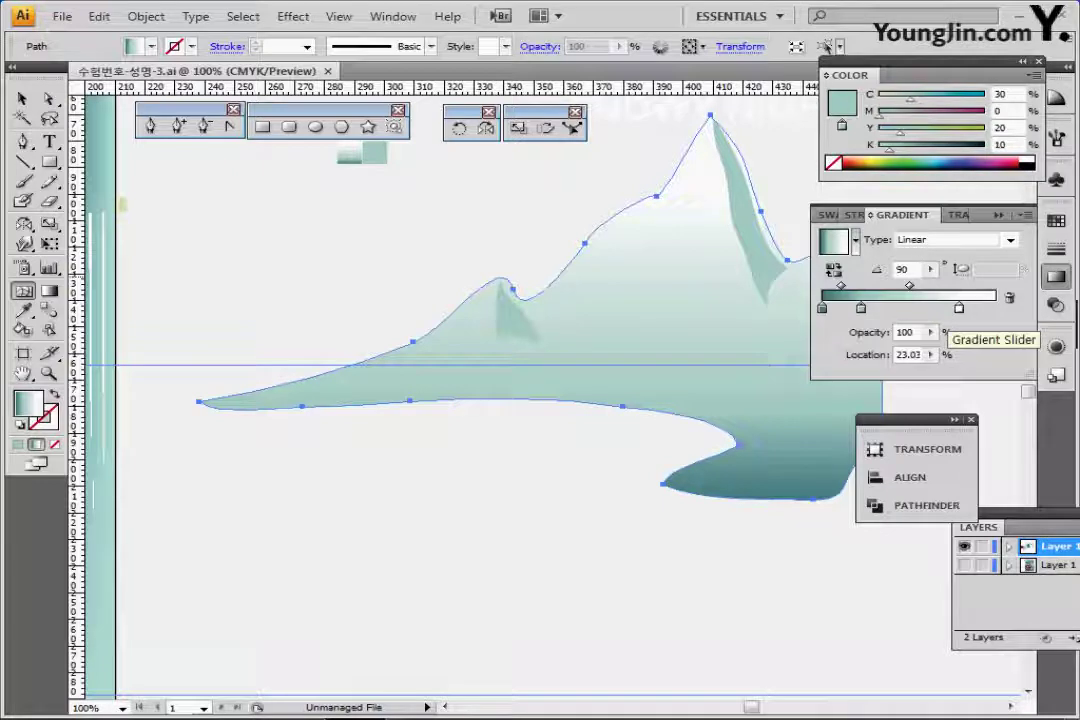
left_click(959, 307)
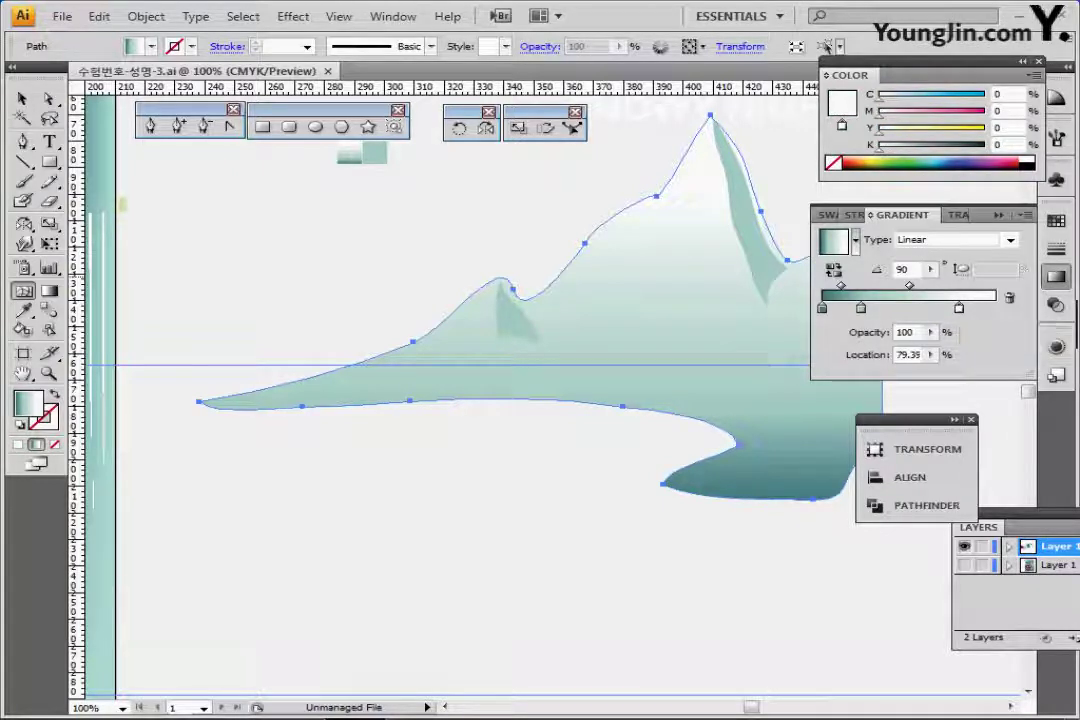
left_click(1056, 277)
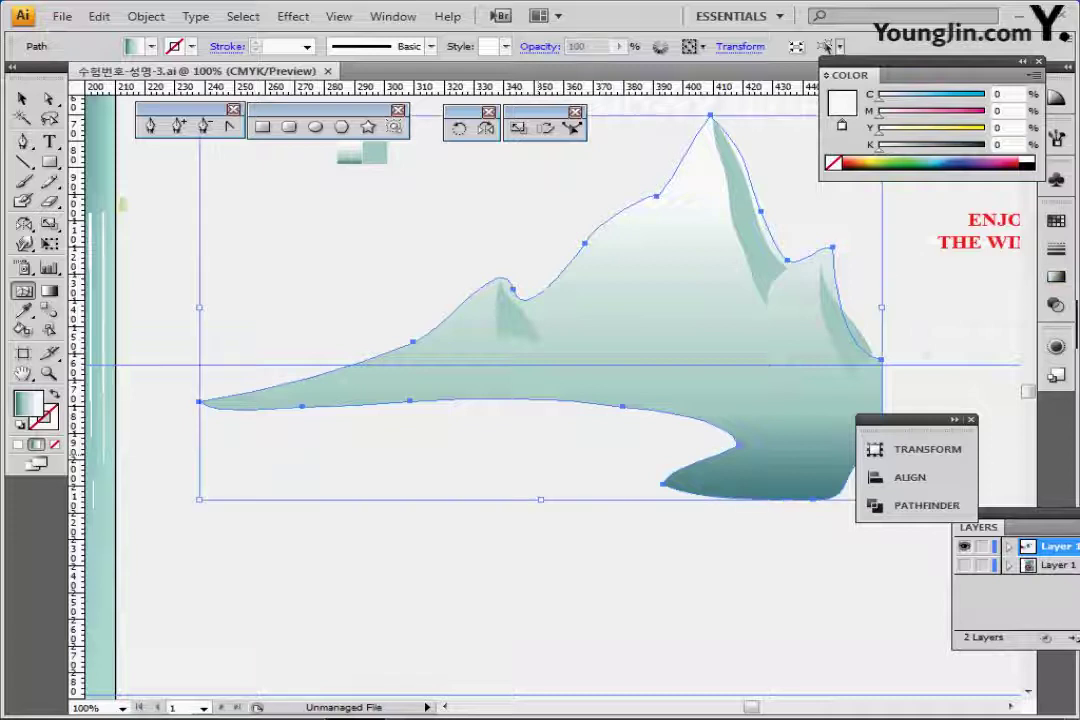
Select the three shadow shapes on the mountain's peaks together to check their fill colour.
left_click(590, 180, "ctrl")
left_click(512, 322, "ctrl")
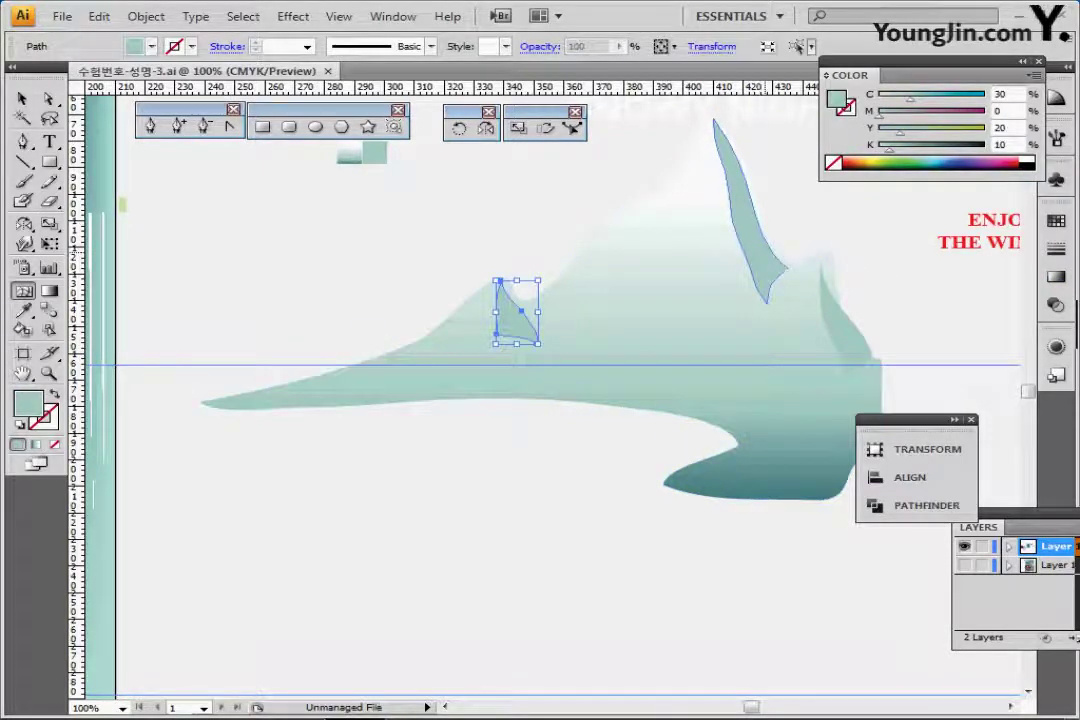
left_click(762, 255, "ctrl+shift")
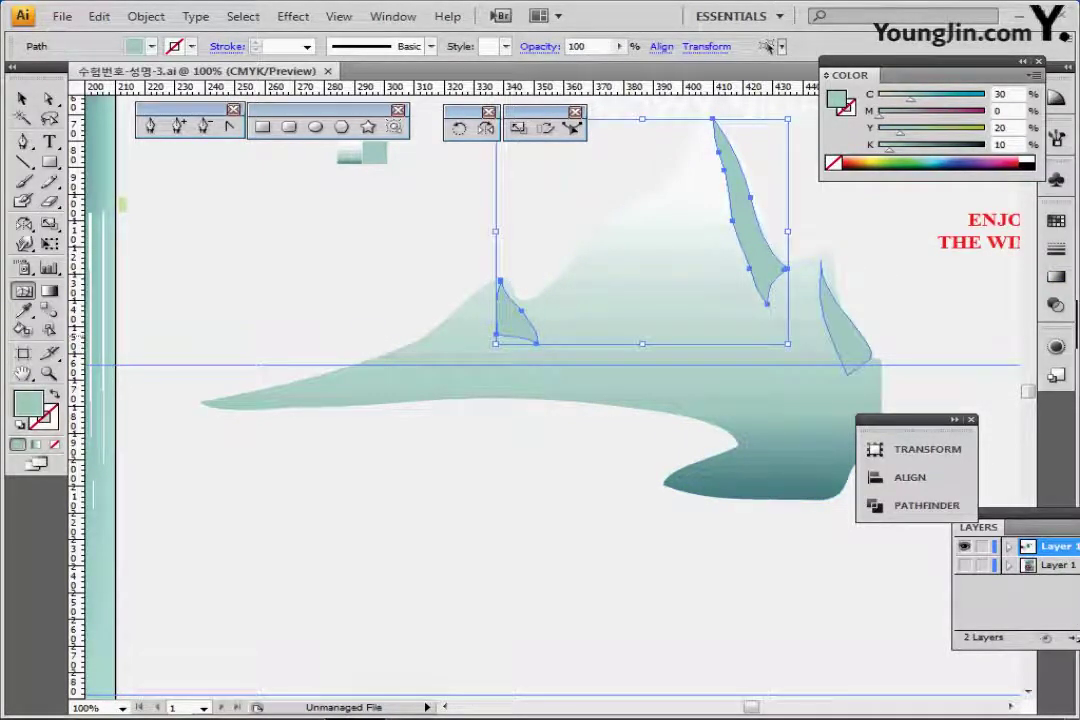
left_click(848, 338, "ctrl+shift")
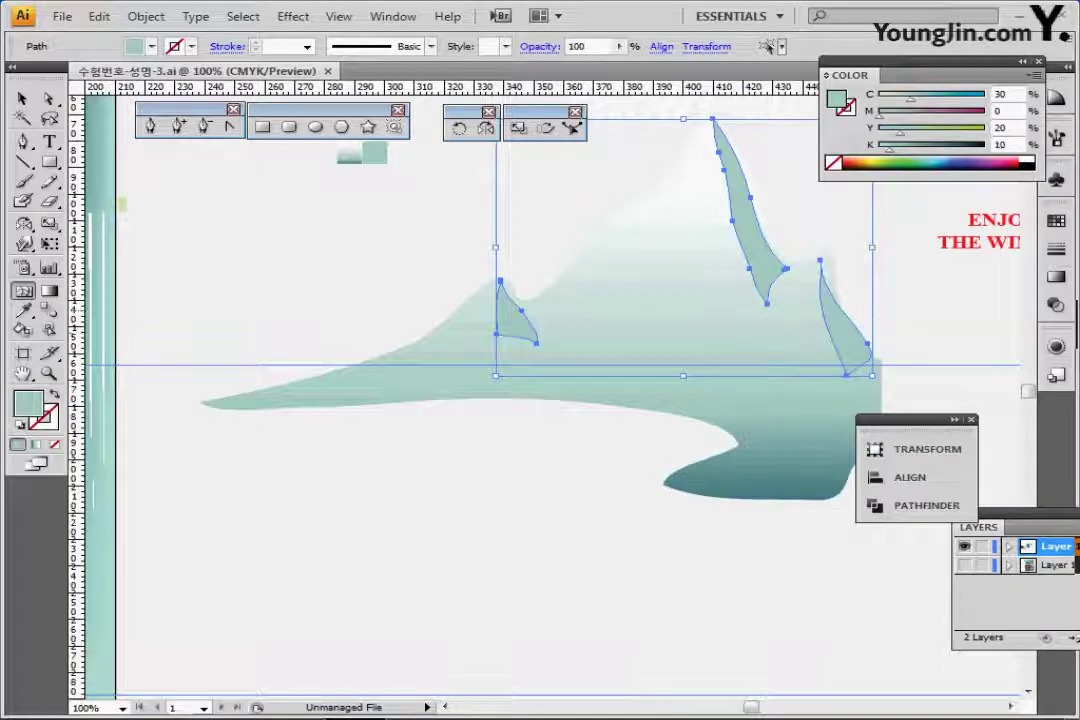
key("ctrl+shift+b")
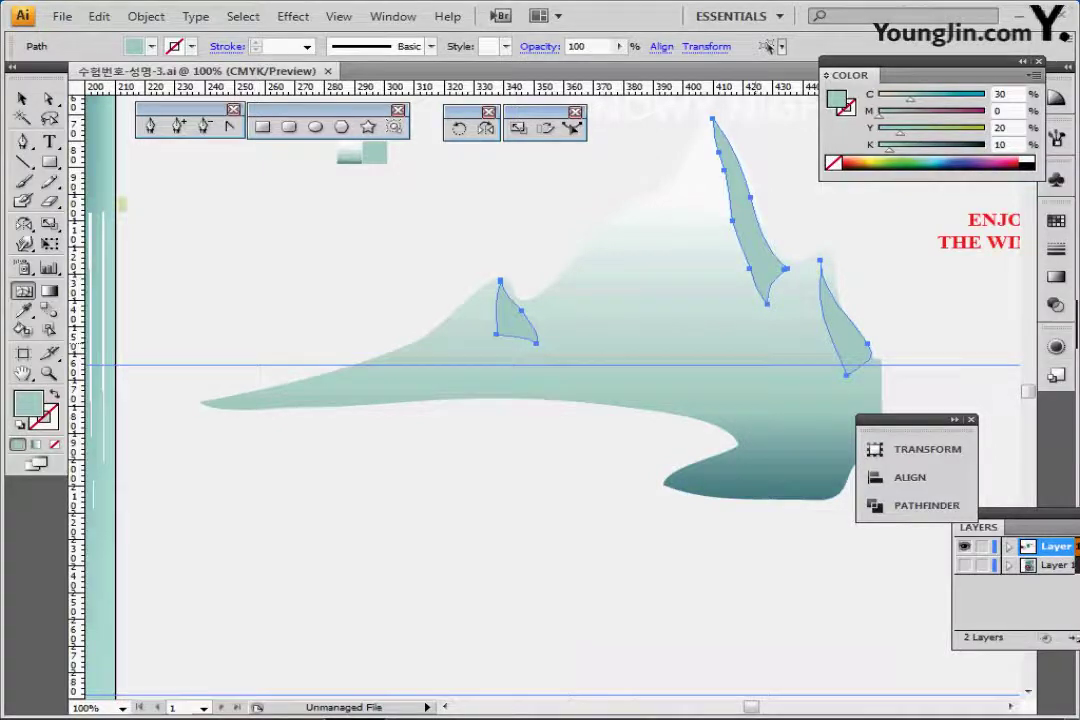
Move the mountain with its left and central shadow shapes onto the mesh background, leaving out the rightmost shadow.
key("ctrl+minus")
key("ctrl+minus")
left_click_drag(540, 400, 859, 341)
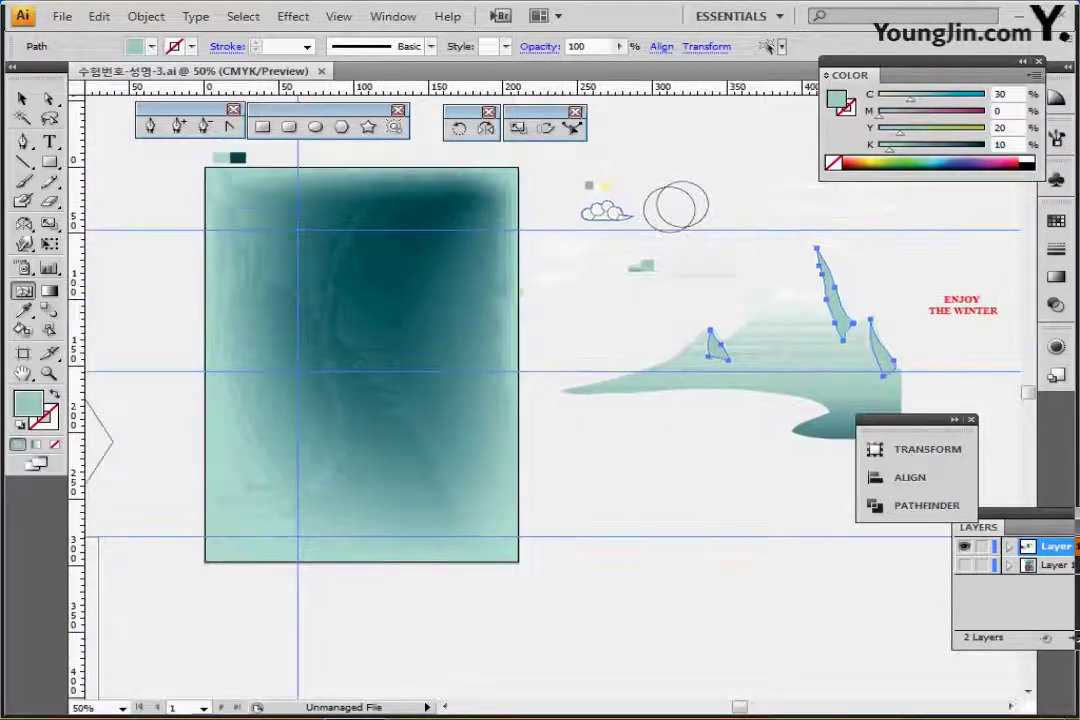
key("v")
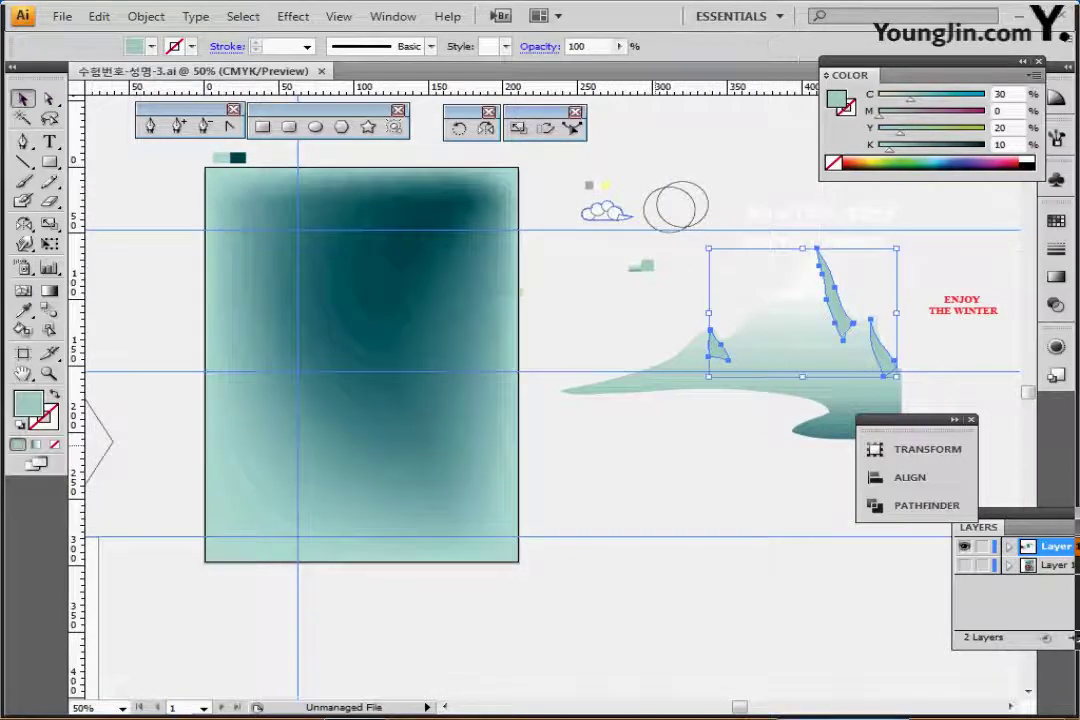
left_click_drag(668, 318, 880, 441)
left_click(882, 350, "shift")
left_click_drag(878, 364, 495, 366)
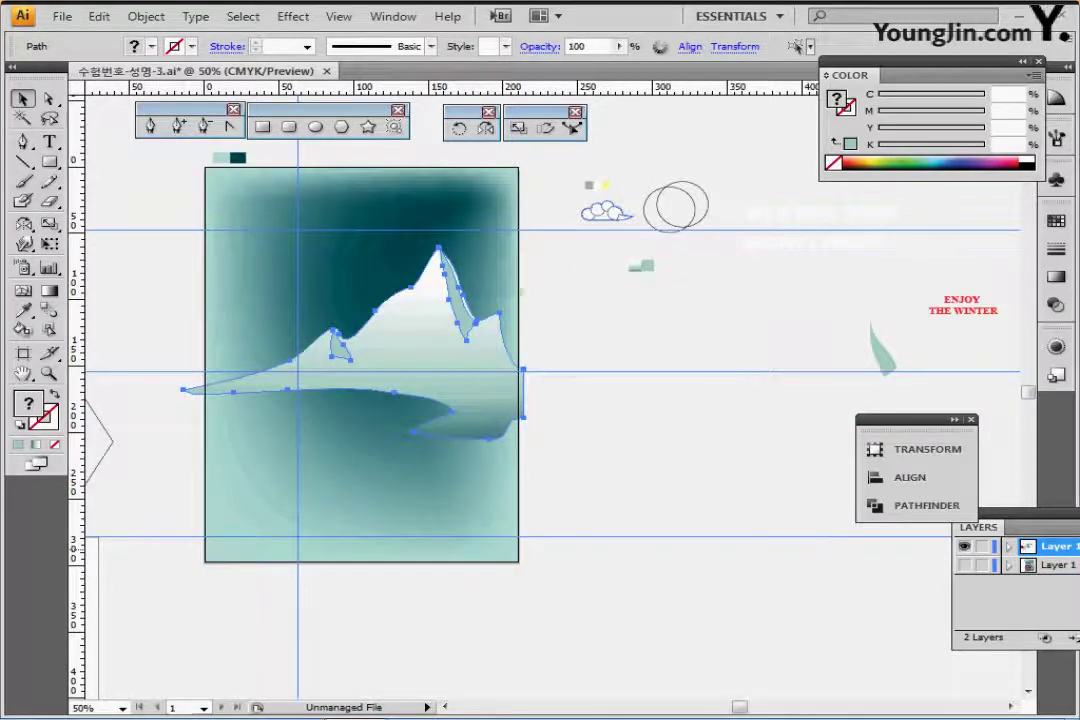
Move the remaining shadow shape onto the mountain's rightmost peak.
key("ctrl+y")
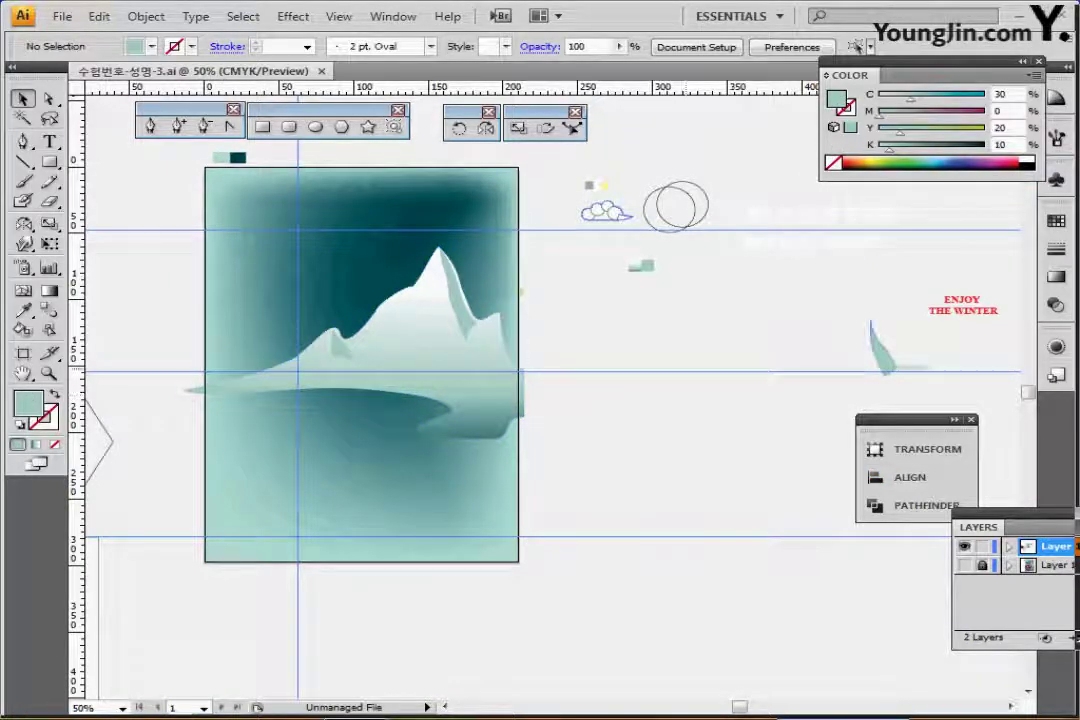
left_click(883, 356)
left_click_drag(882, 350, 499, 356)
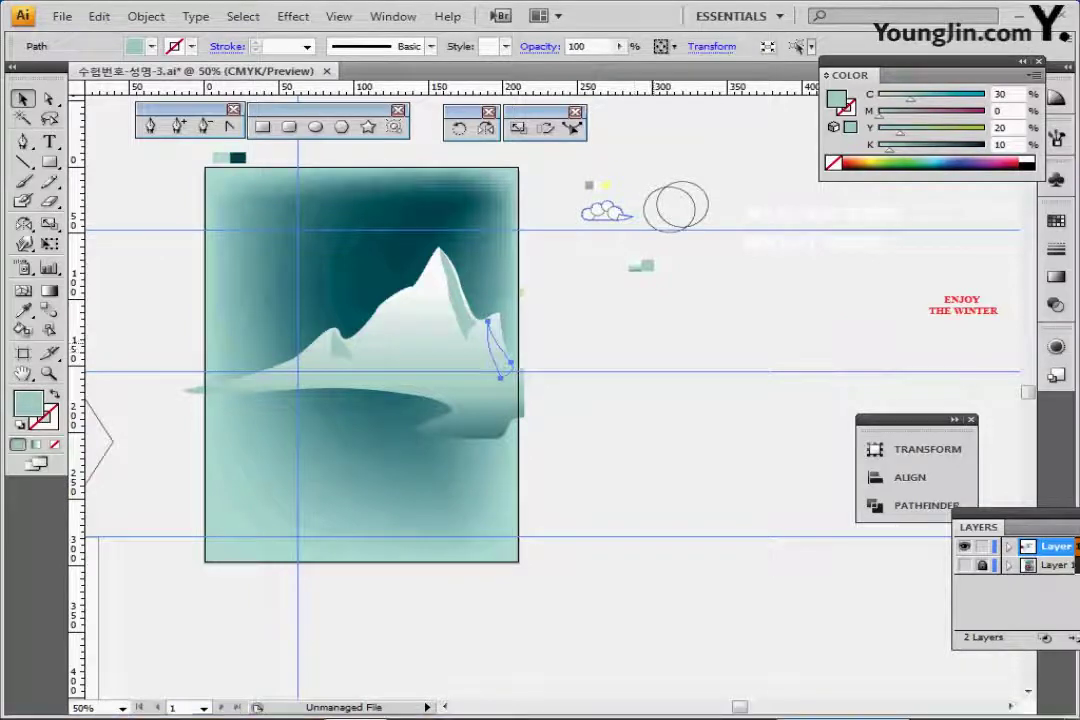
key("ctrl+shift+a")
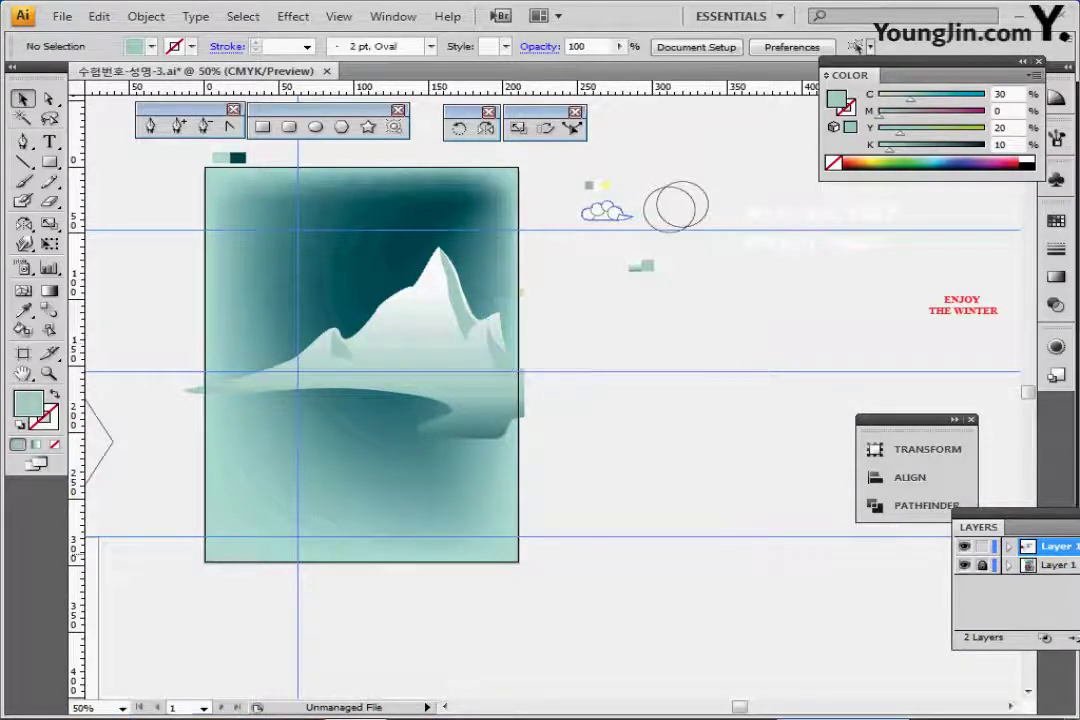
Compare the mountain's placement with the reference poster in outline view, and return to the preview with the reference hidden.
key("ctrl+y")
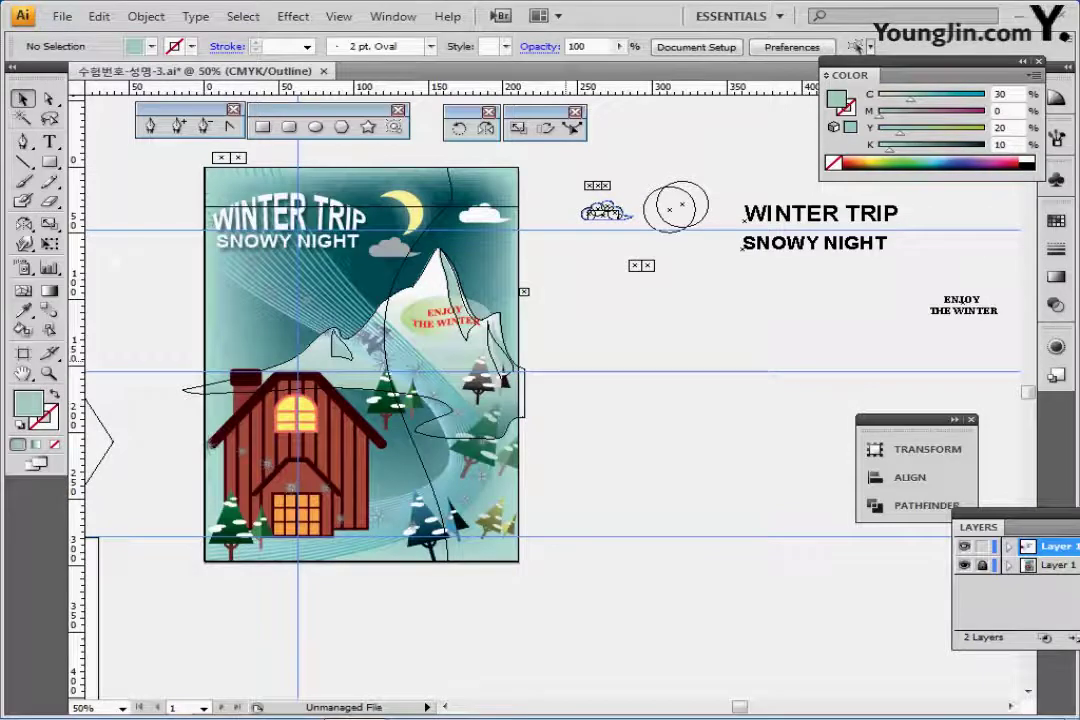
left_click(505, 352)
key("ctrl+shift+a")
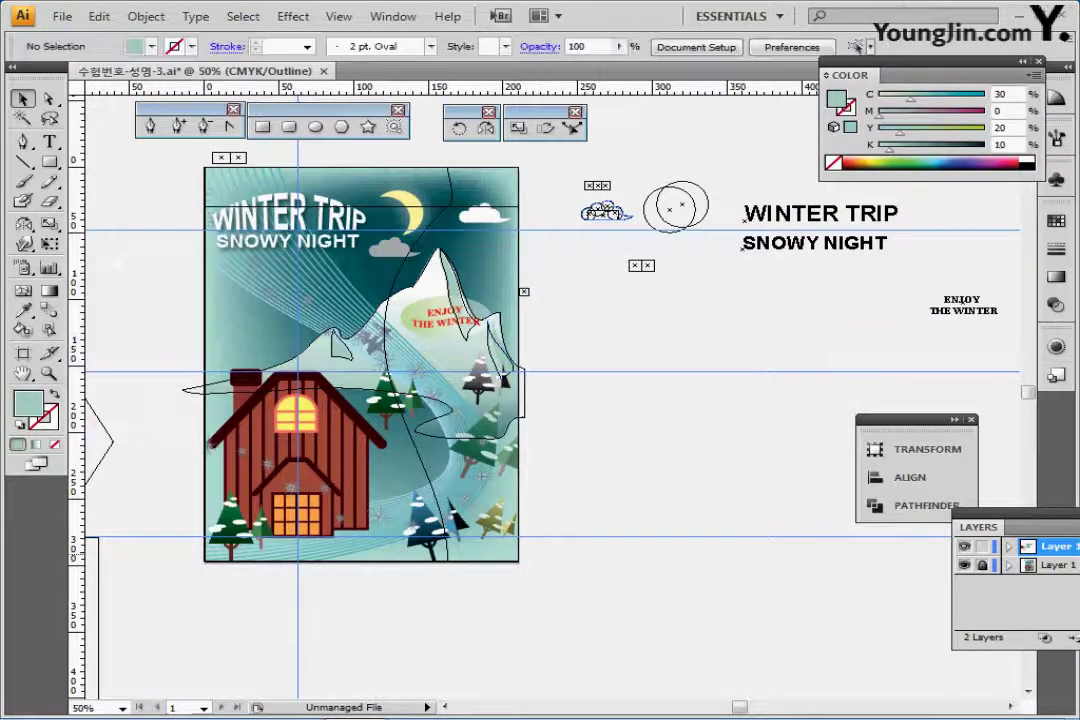
left_click(964, 546)
key("ctrl+y")
left_click(964, 546)
left_click(964, 565)
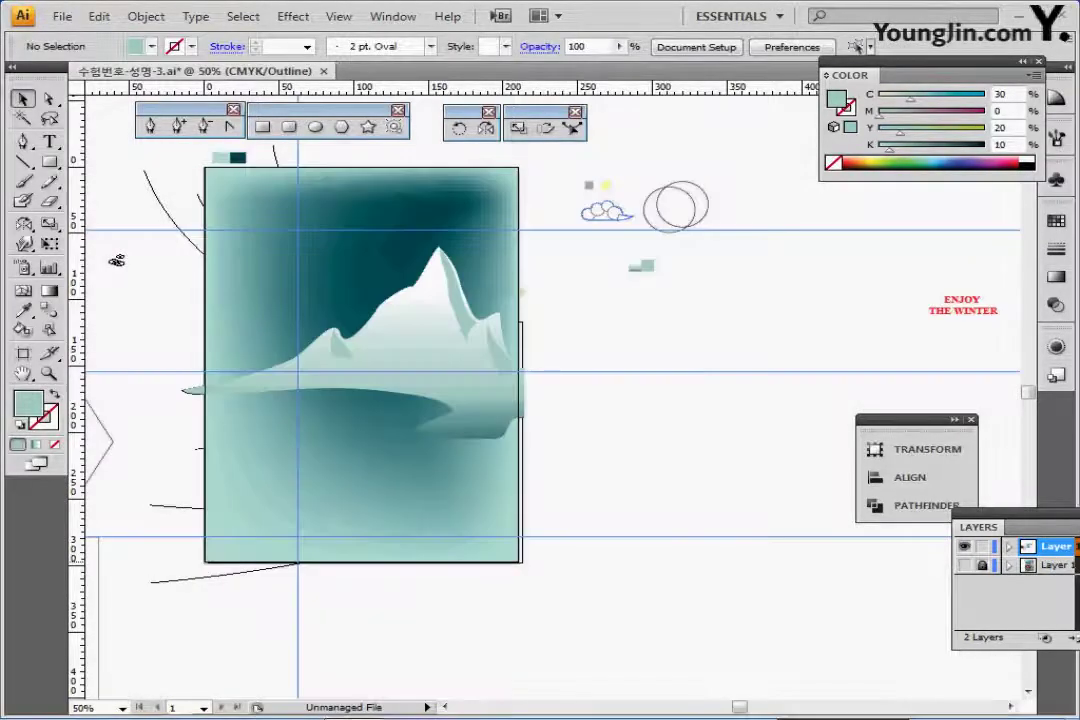
Shift the rightmost shadow shape slightly to the right so it lies along the mountain's right edge.
left_click(501, 356)
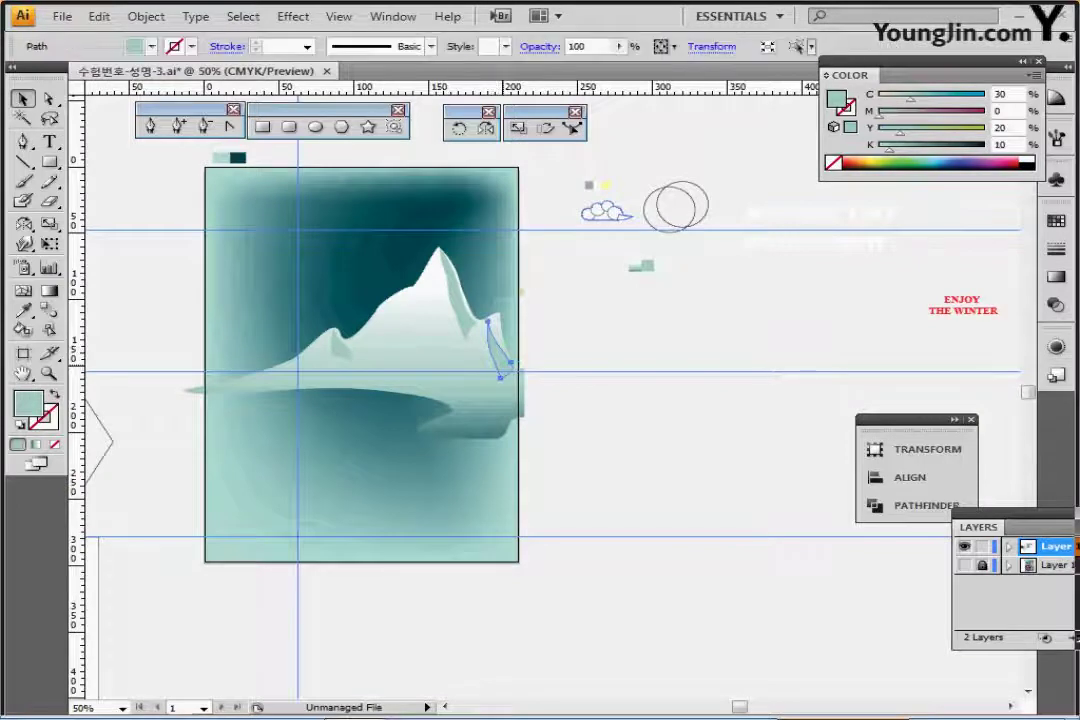
left_click_drag(496, 345, 508, 345)
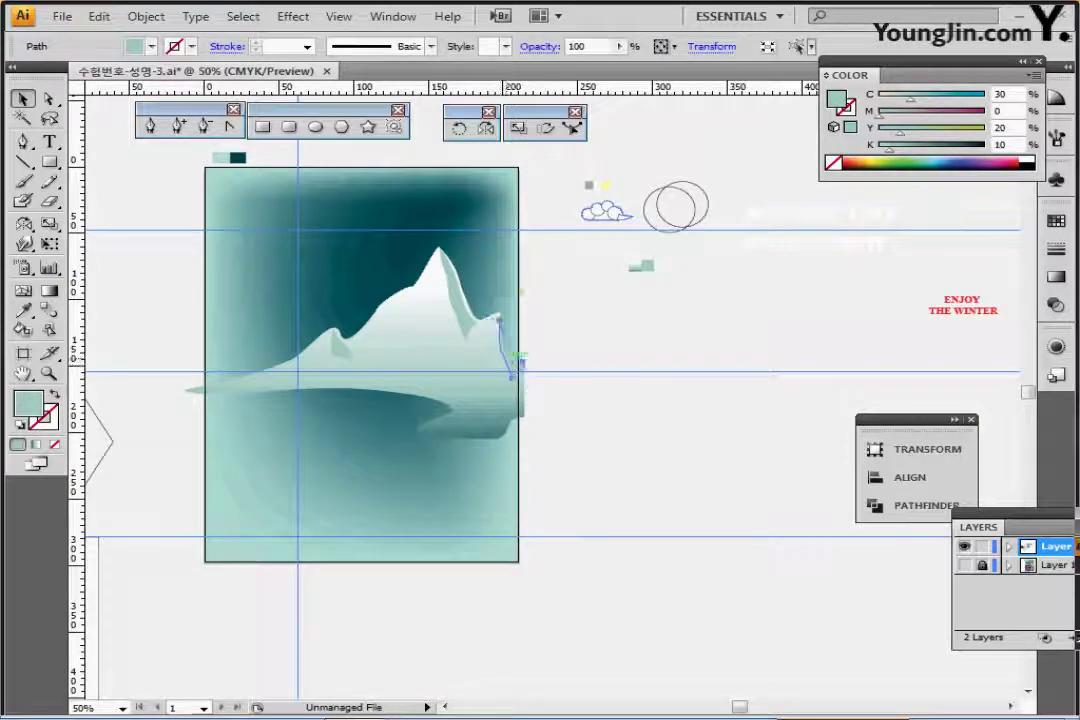
left_click(618, 368)
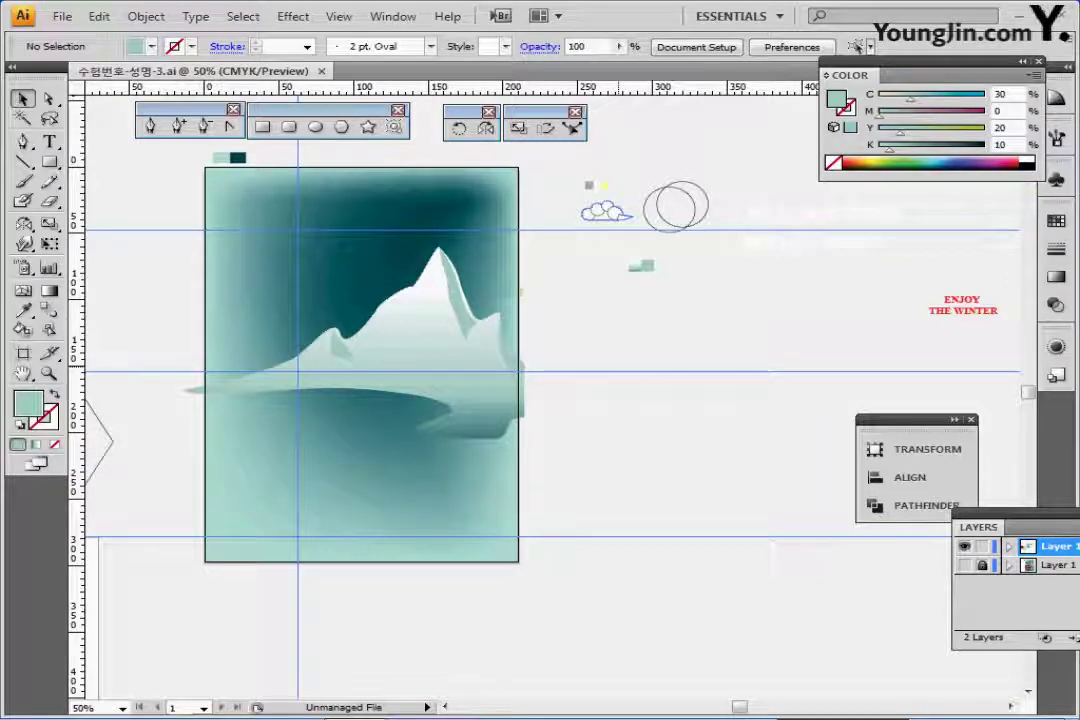
Examine the overlapping circles, flat base and pointed tail that make up the cloud drawing.
left_click(668, 224, "ctrl")
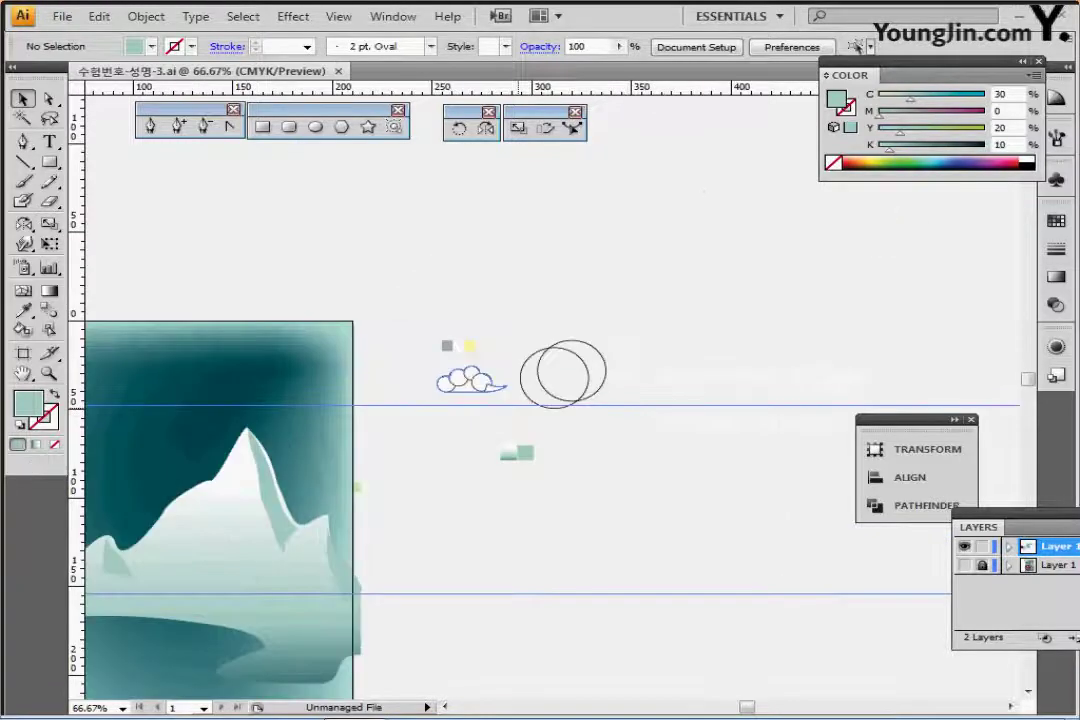
key("ctrl+plus")
key("ctrl+plus")
key("ctrl+plus")
key("ctrl+plus")
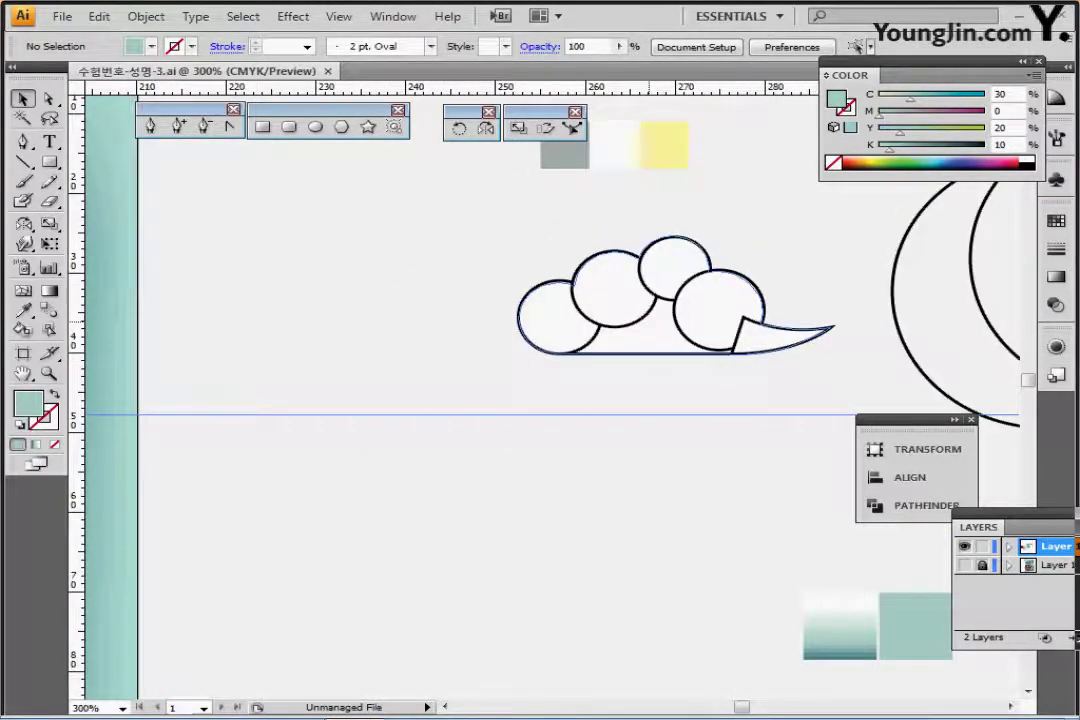
key("ctrl+plus")
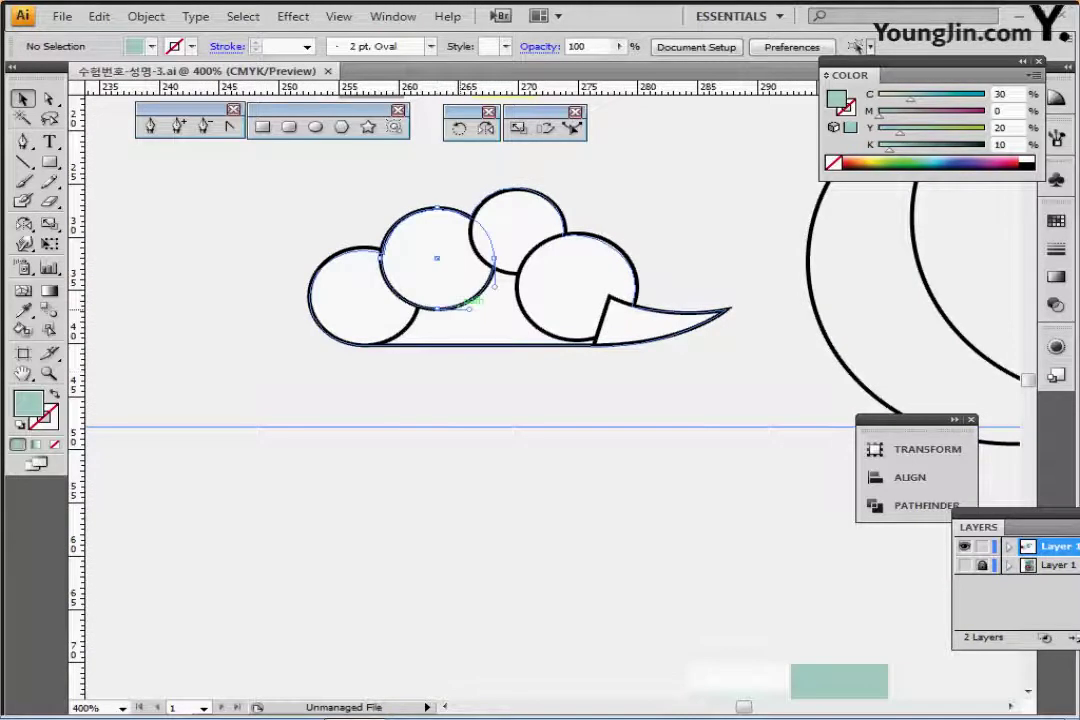
left_click(468, 331)
left_click(487, 407)
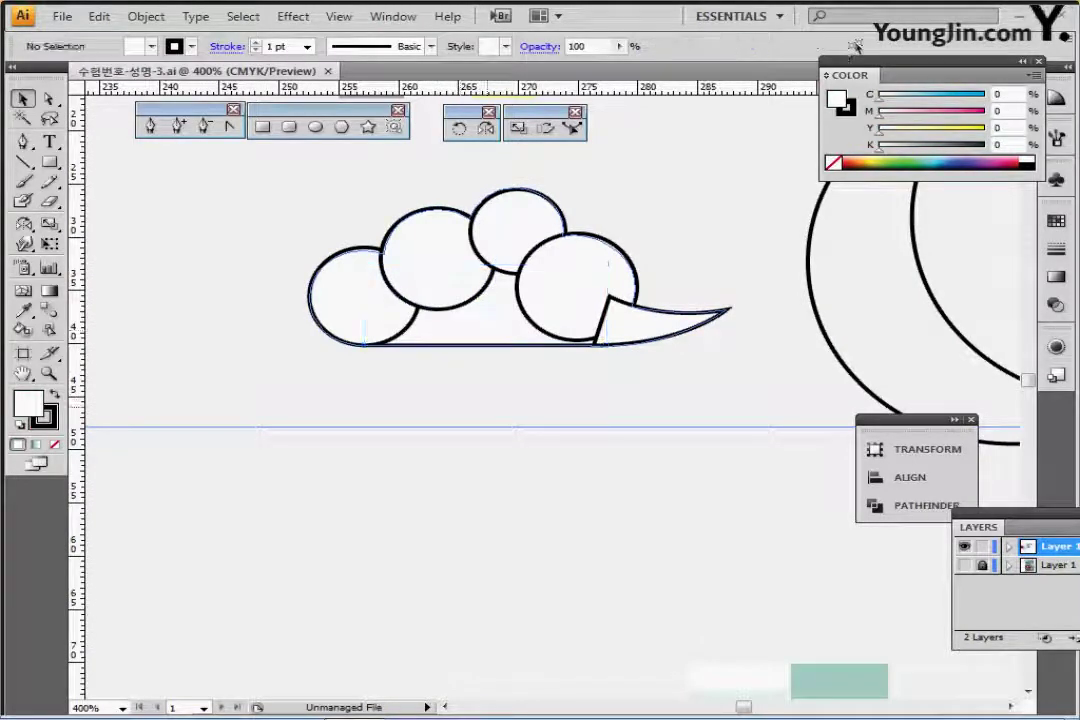
left_click(362, 296)
left_click(438, 258, "shift")
left_click(517, 231, "shift")
left_click(577, 287)
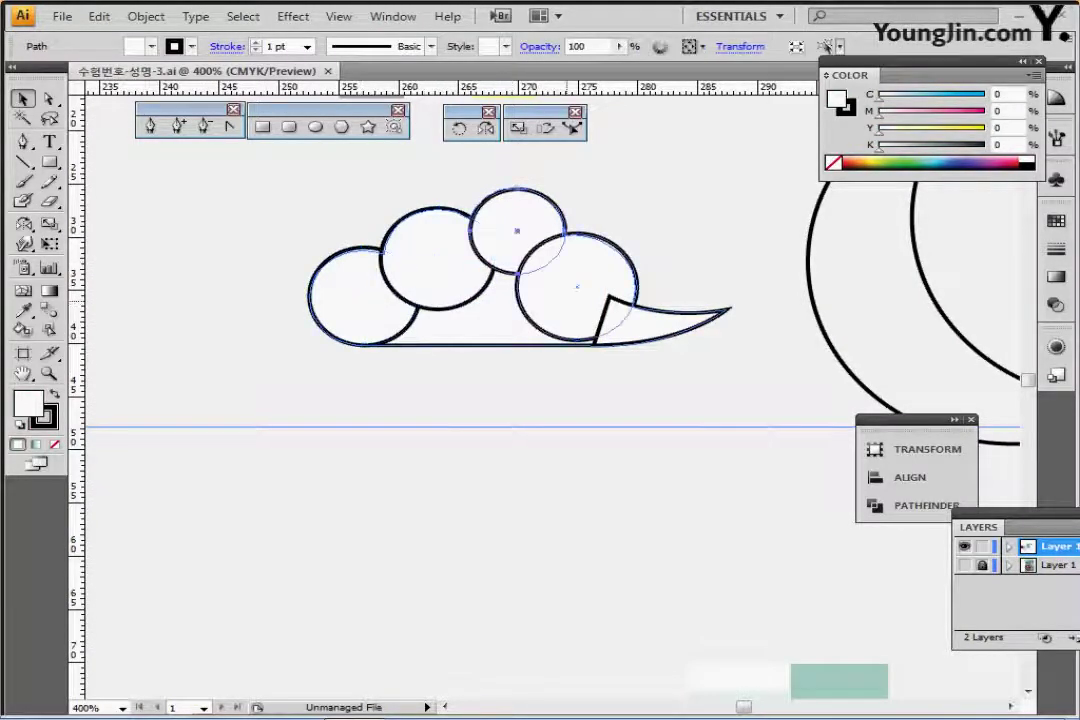
key("ctrl+shift+a")
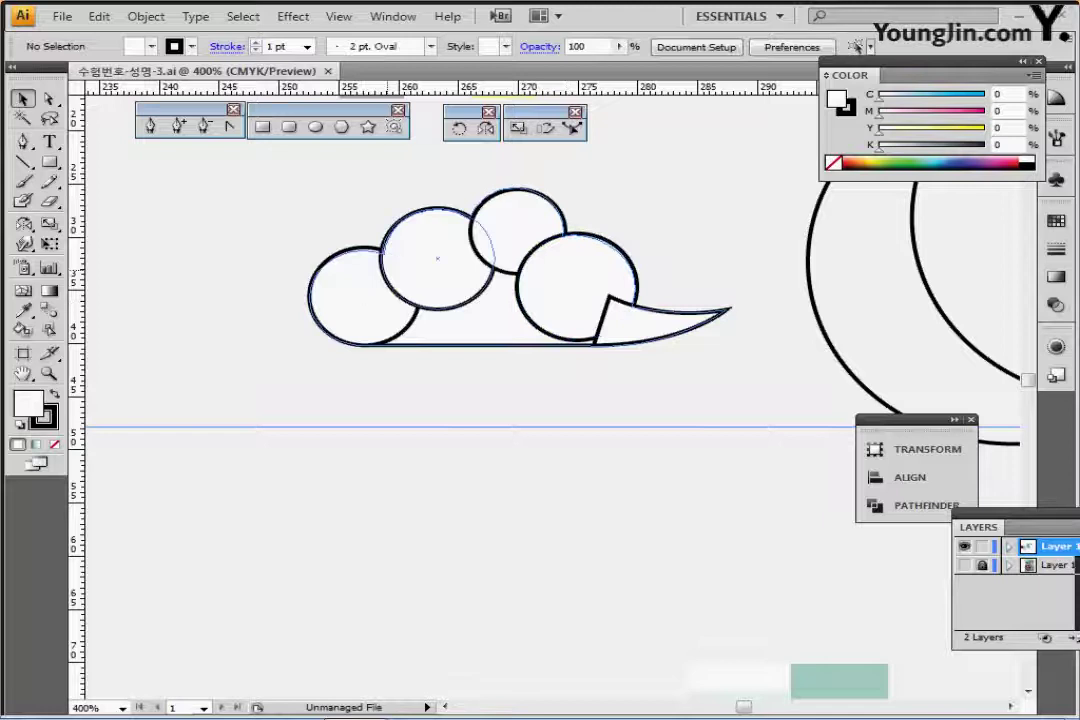
left_click(648, 324)
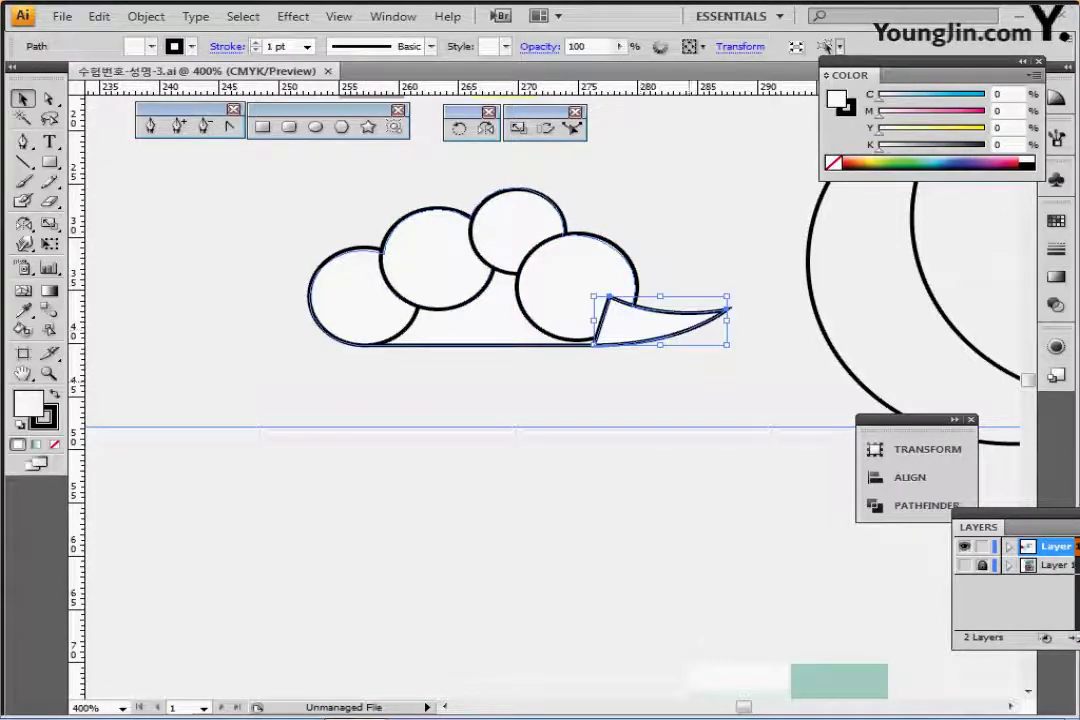
key("ctrl+shift+b")
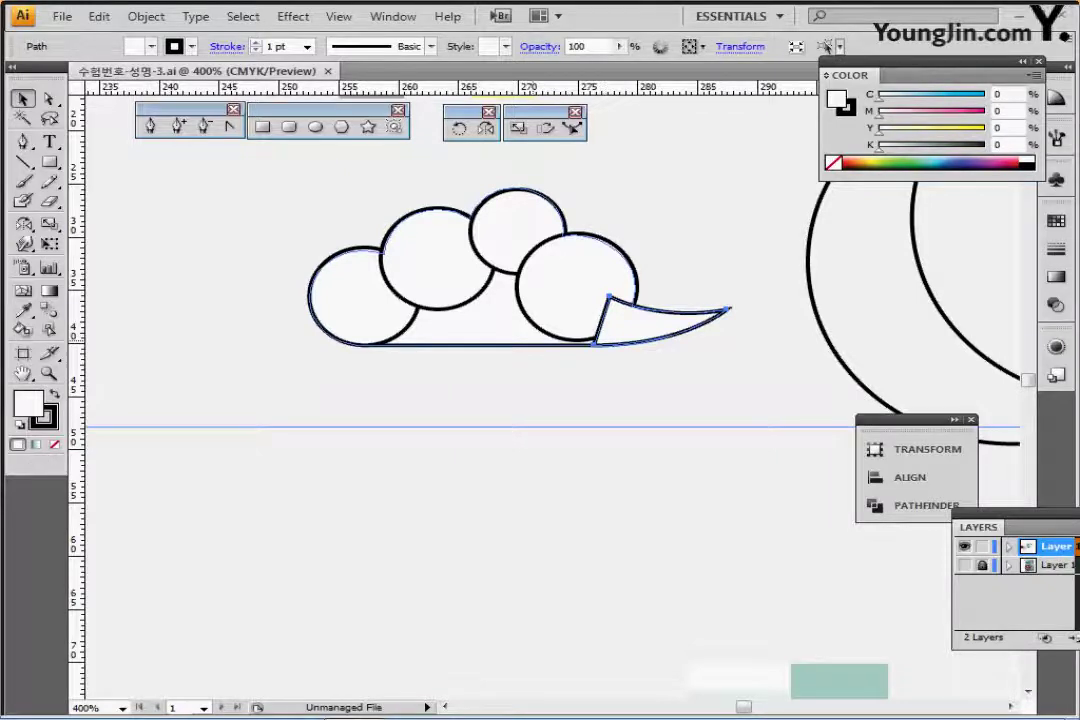
Select all the cloud's pieces and unite them into a single shape.
key("ctrl+minus")
left_click_drag(366, 236, 690, 388)
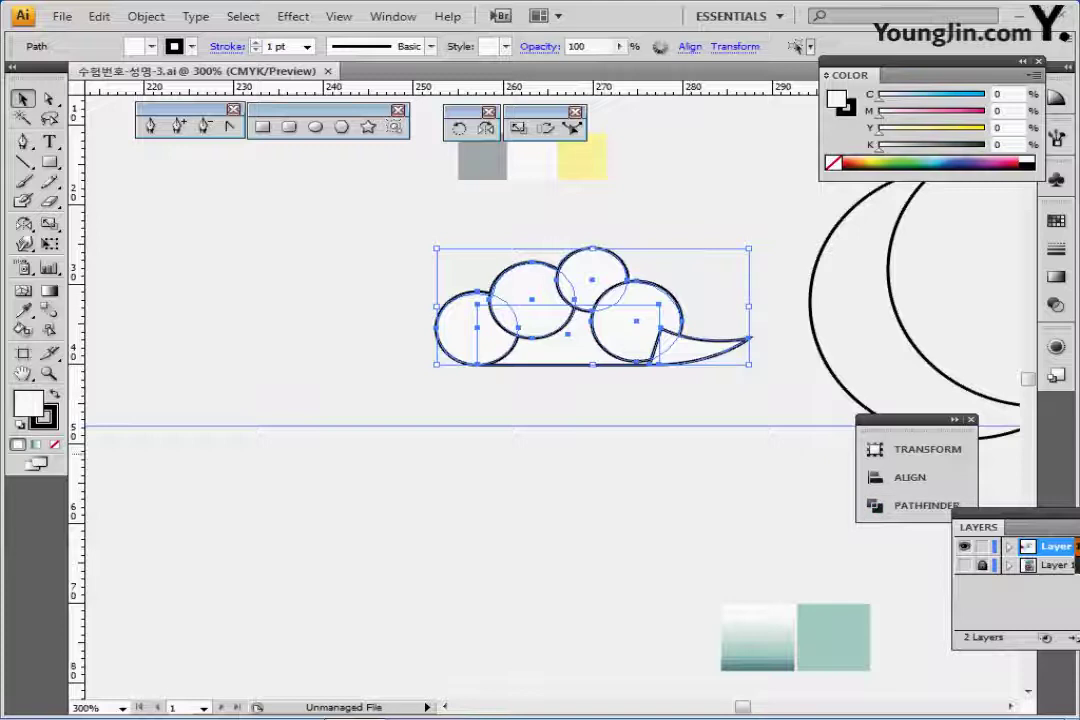
left_click(910, 477)
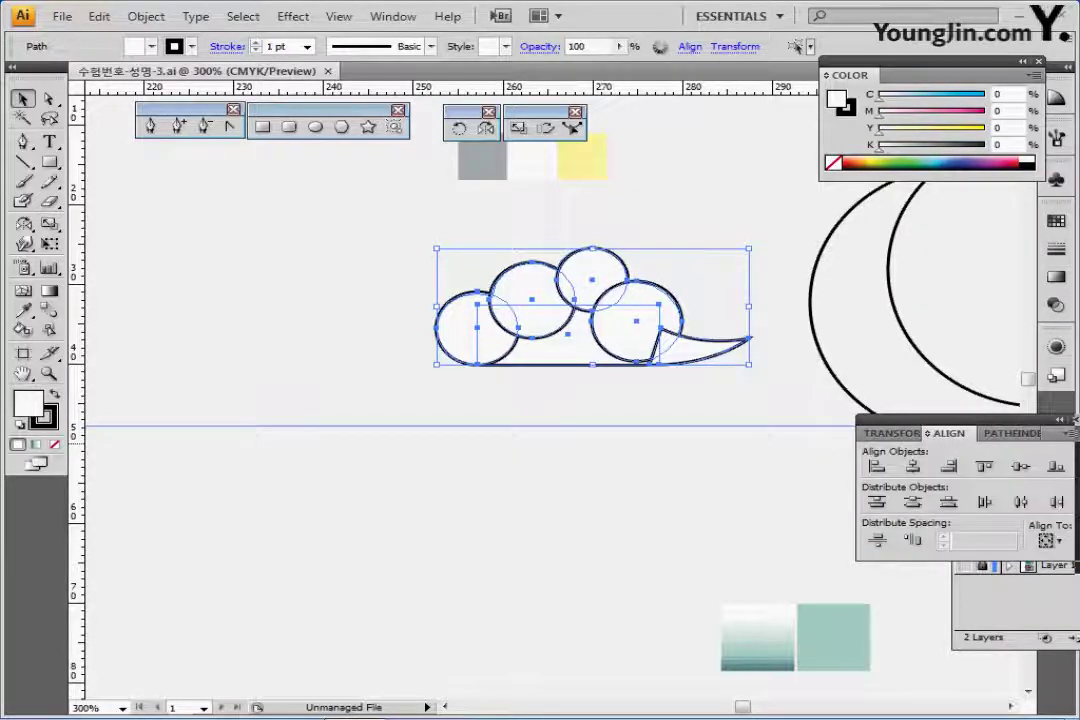
left_click(1001, 433)
left_click(876, 467)
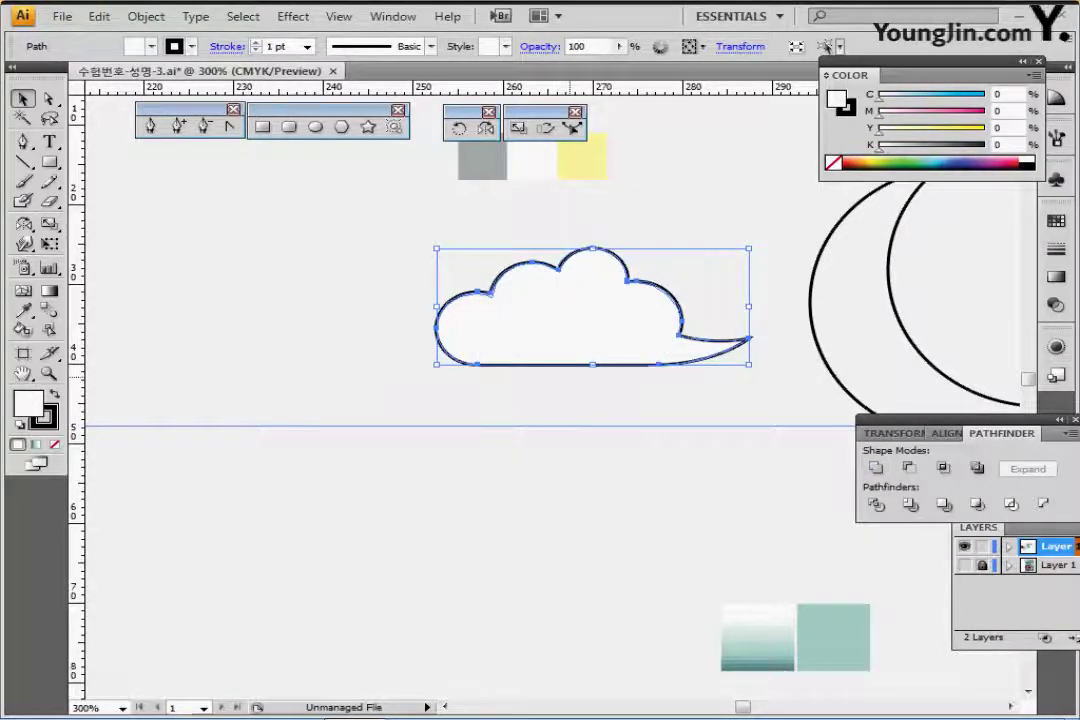
Place a copy of the united cloud on the poster's night sky, just above the mountain's main peak.
key("ctrl+minus")
key("ctrl+minus")
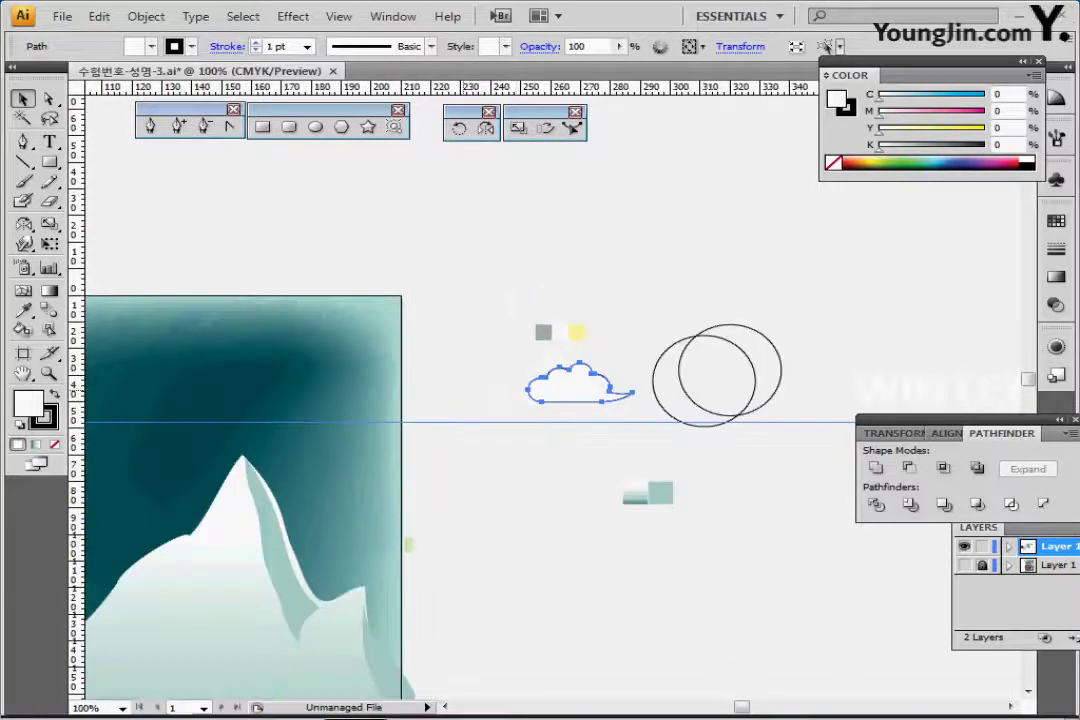
left_click_drag(455, 398, 764, 272)
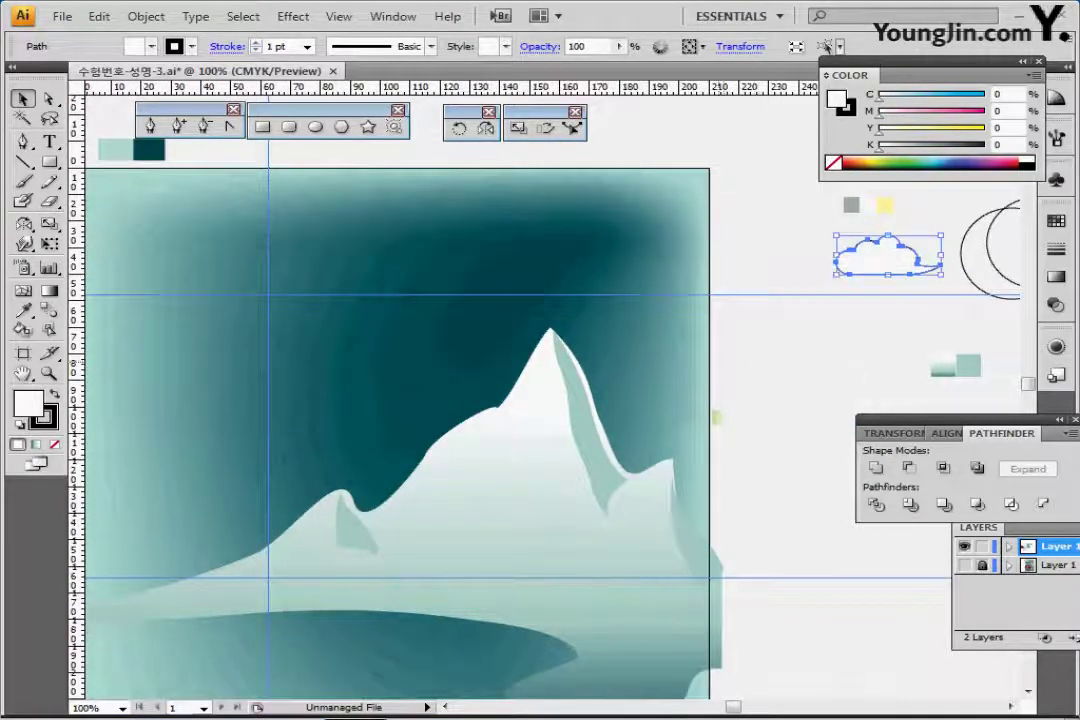
left_click(450, 370)
left_click_drag(885, 258, 545, 250)
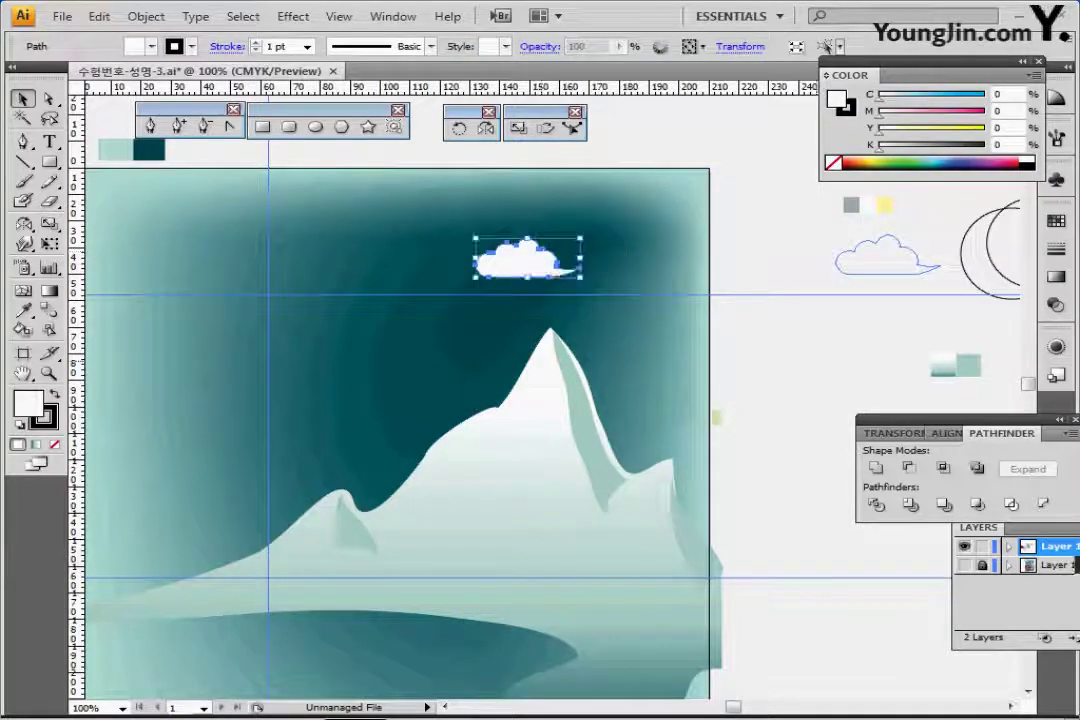
Show the reference poster in outline view, align the cloud copy with its white cloud, and remove the copy's stroke.
key("ctrl+y")
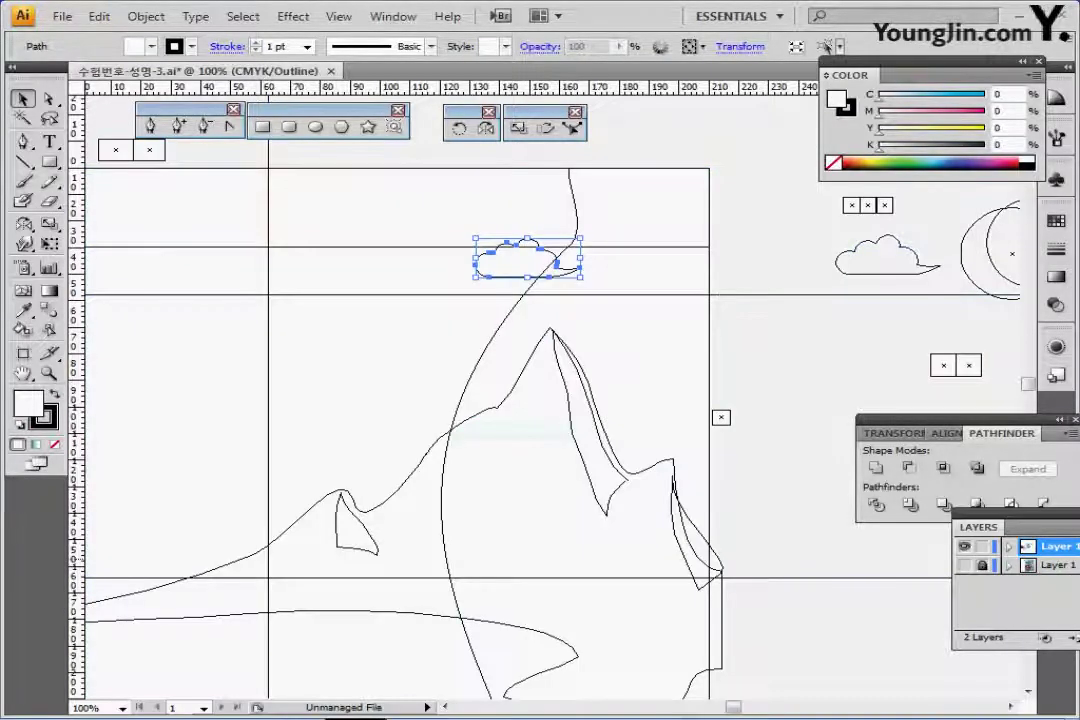
left_click(964, 566)
left_click(964, 566, "ctrl")
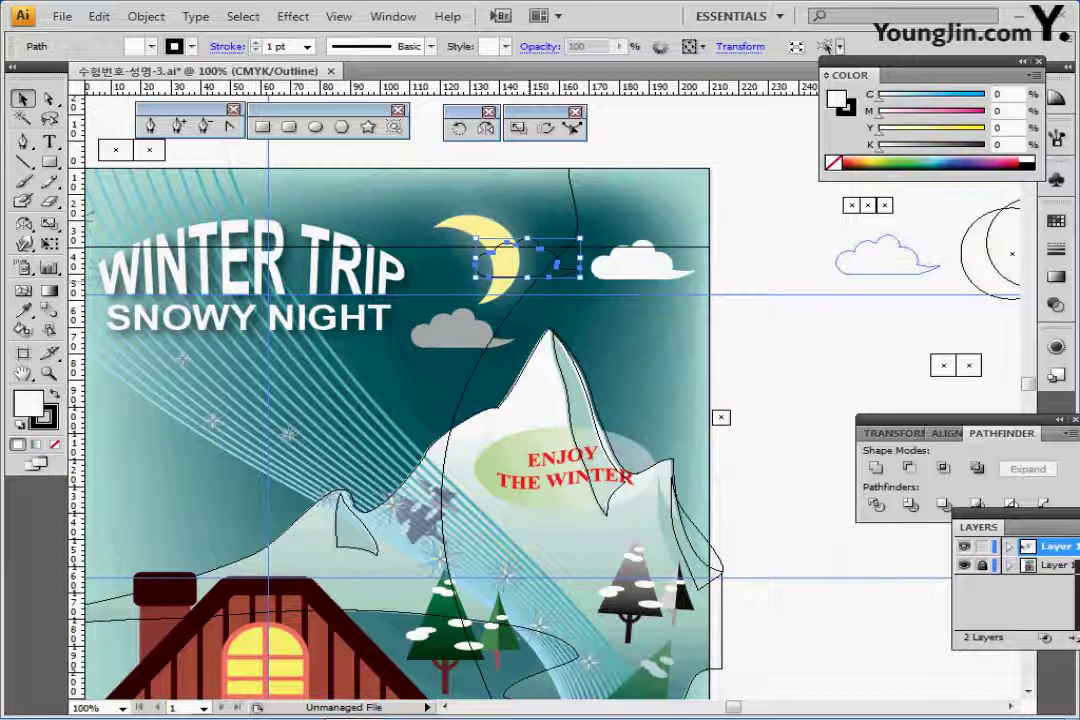
left_click_drag(575, 268, 685, 270)
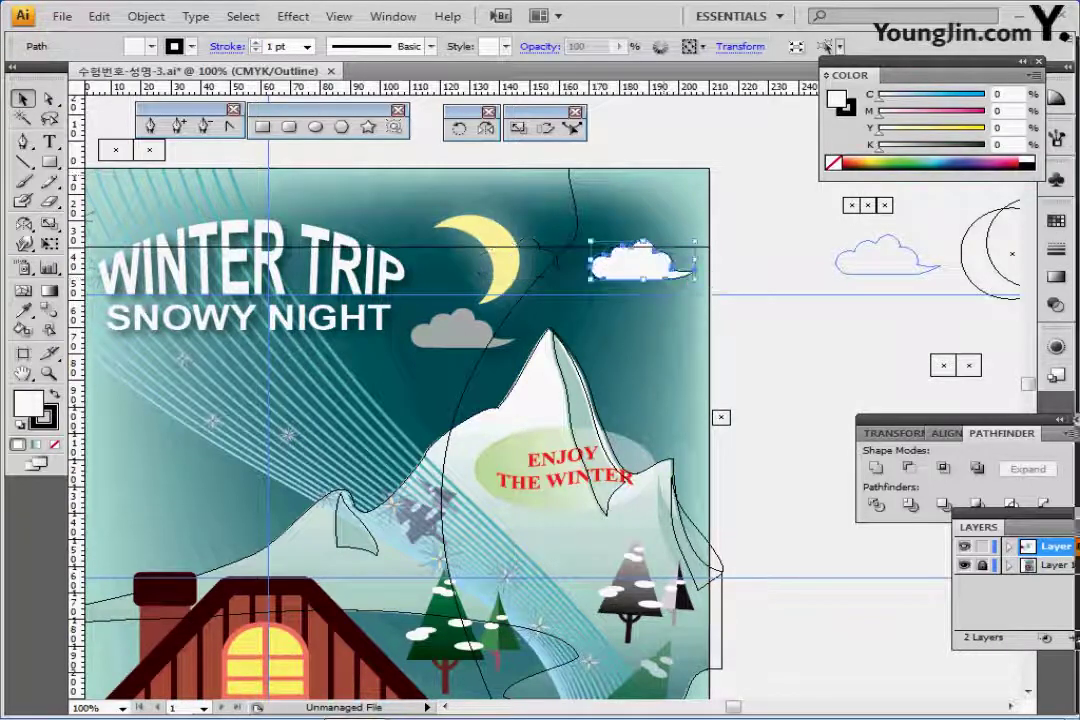
key("x")
key("slash")
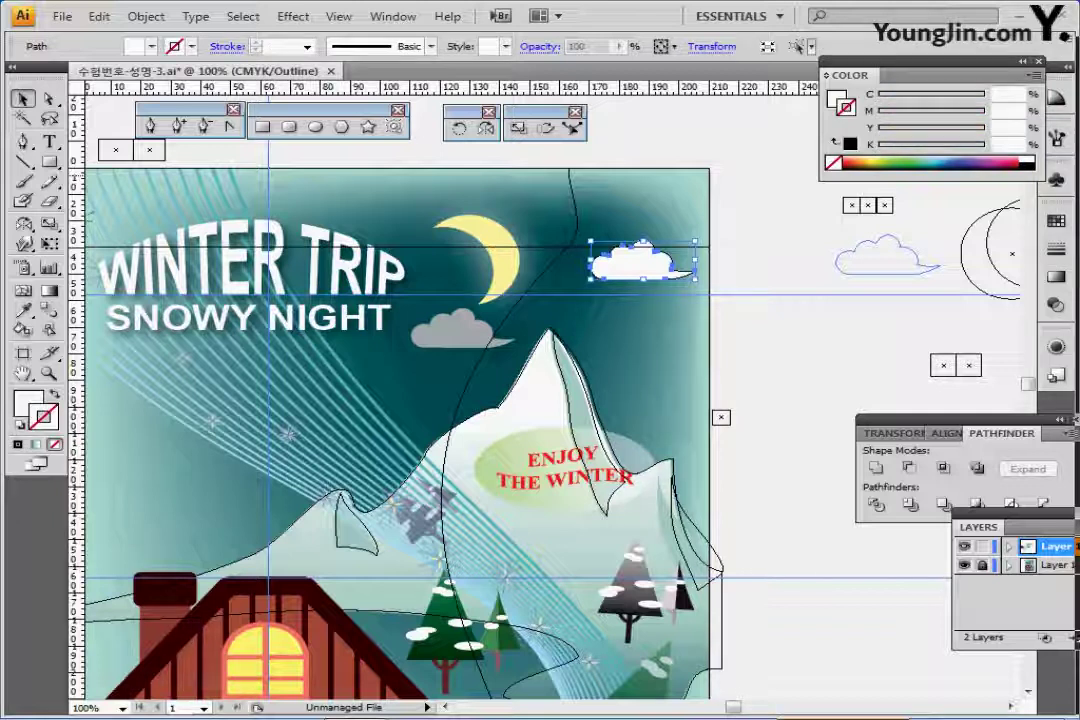
Duplicate the white cloud onto the reference's grey cloud position and fill the duplicate with the sampled grey swatch.
left_click_drag(683, 270, 491, 345)
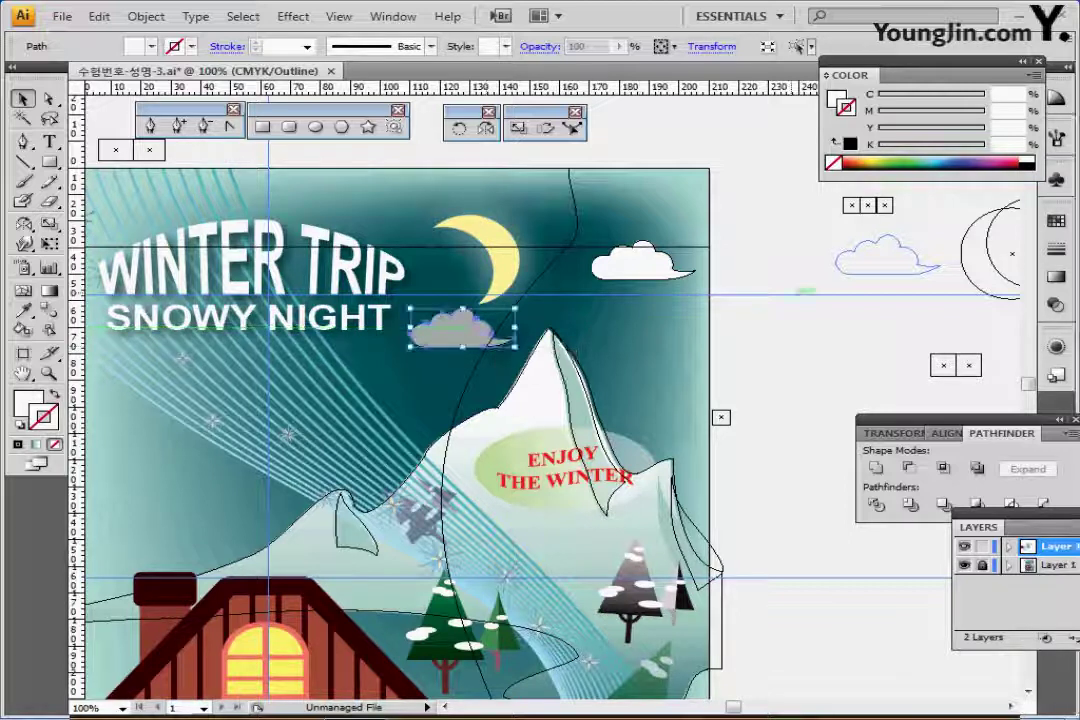
key("ctrl+y")
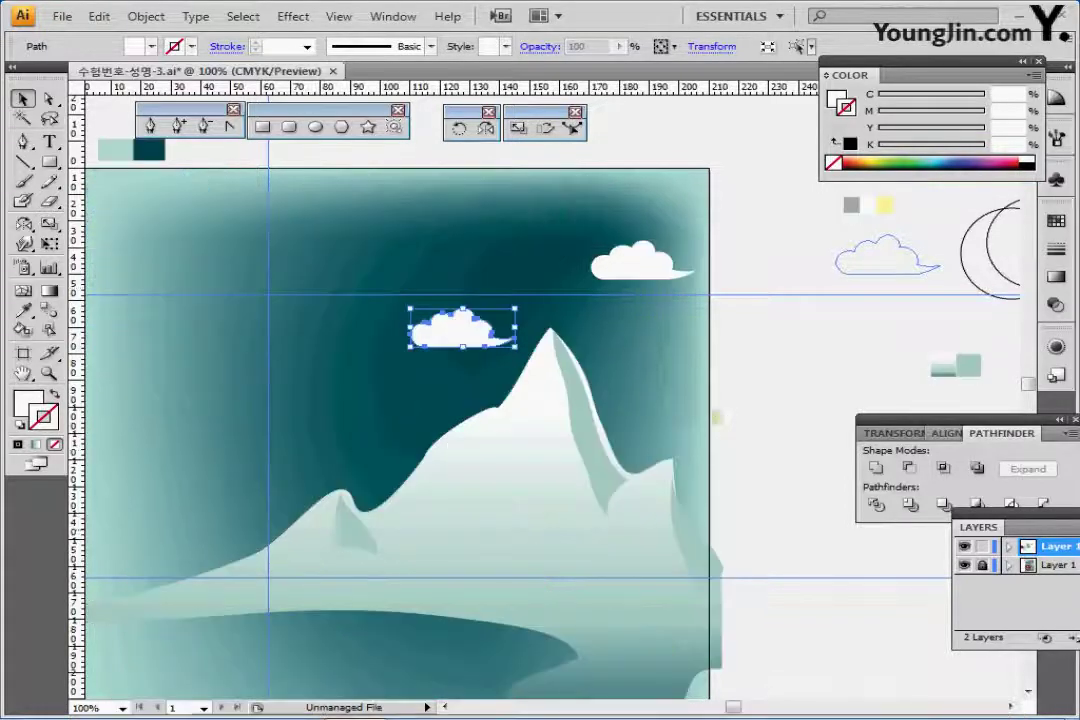
key("i")
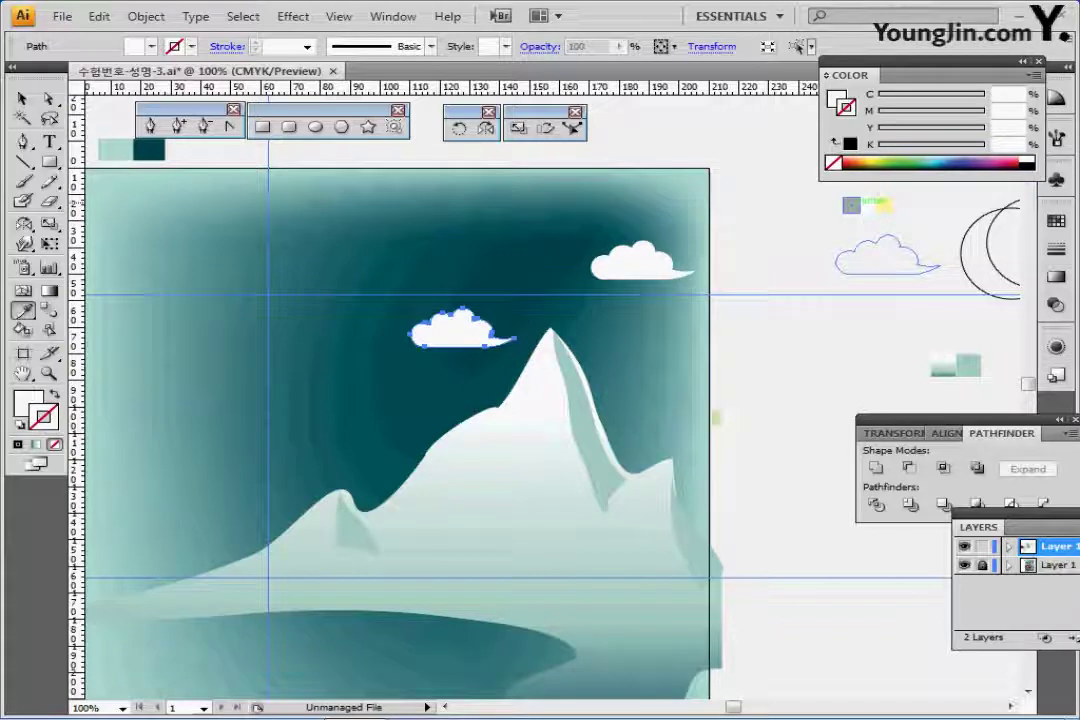
left_click(851, 204)
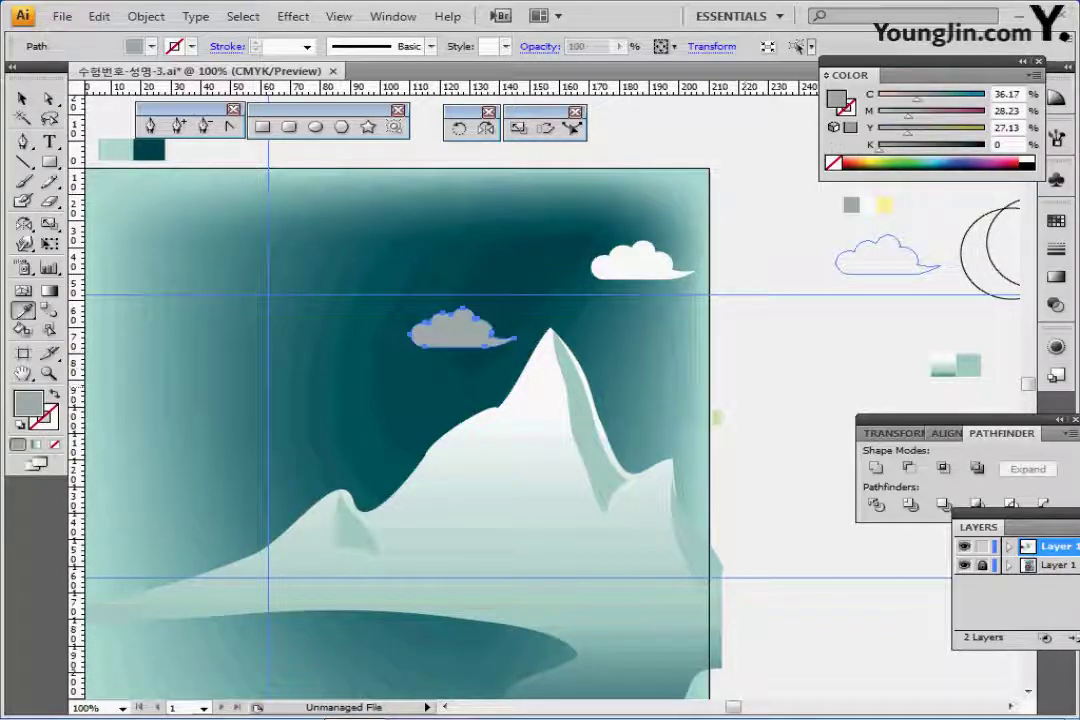
Set the lower cloud's fill to C 0, M 0, Y 0, K 40.
key("ctrl")
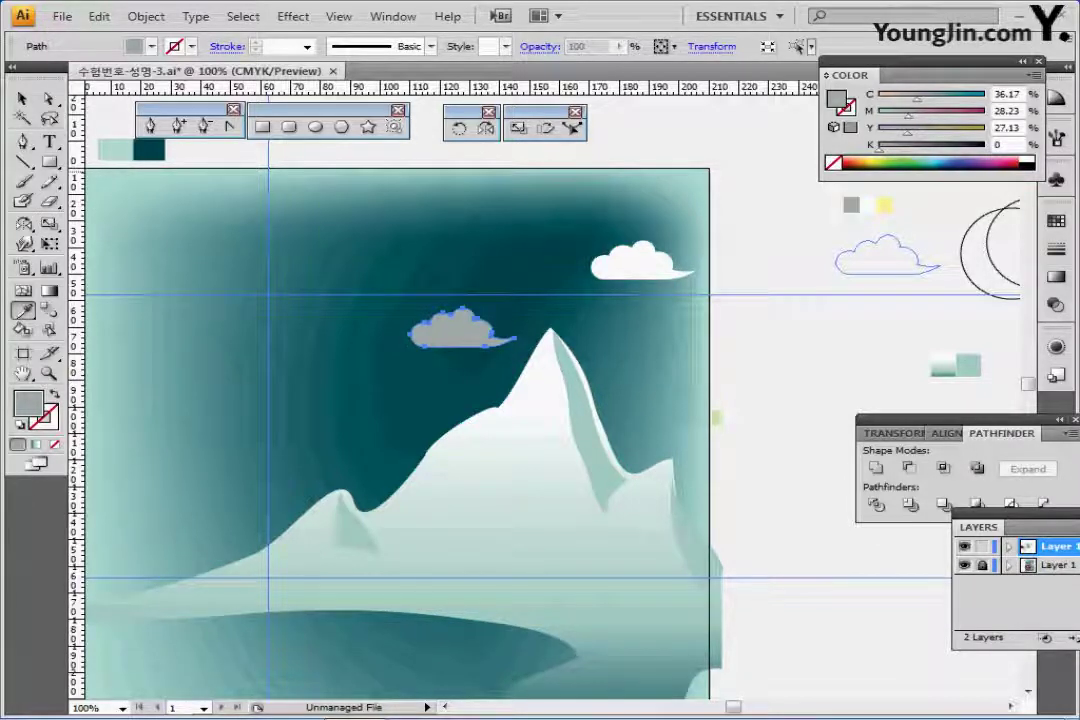
left_click(1027, 159)
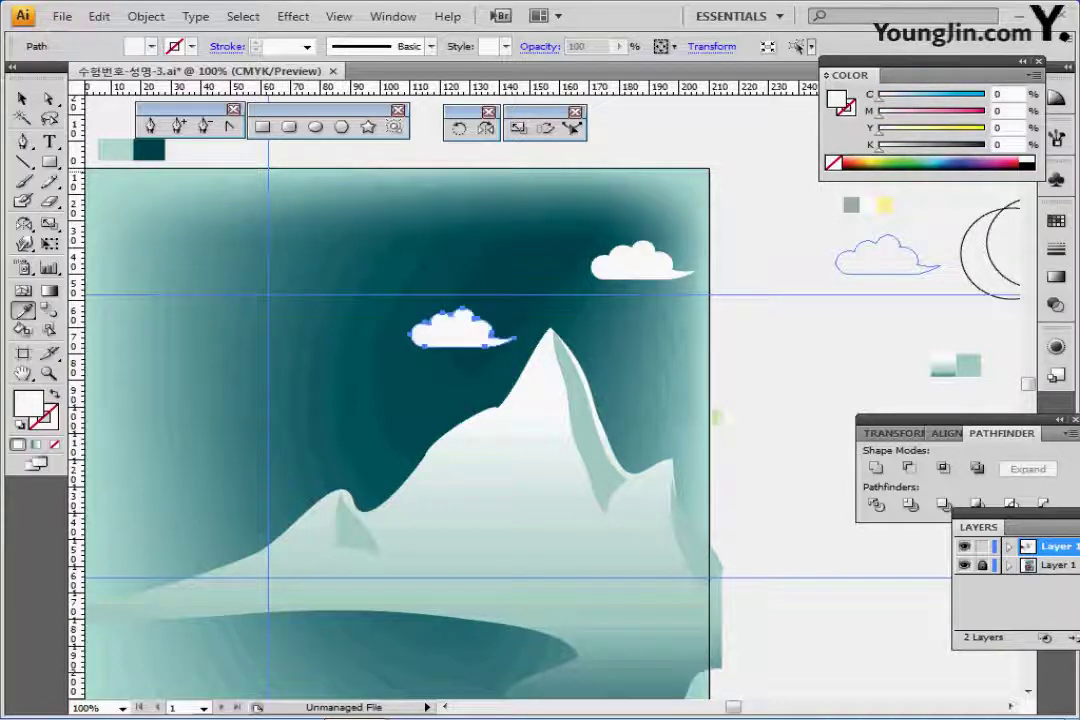
type("40")
key("Return")
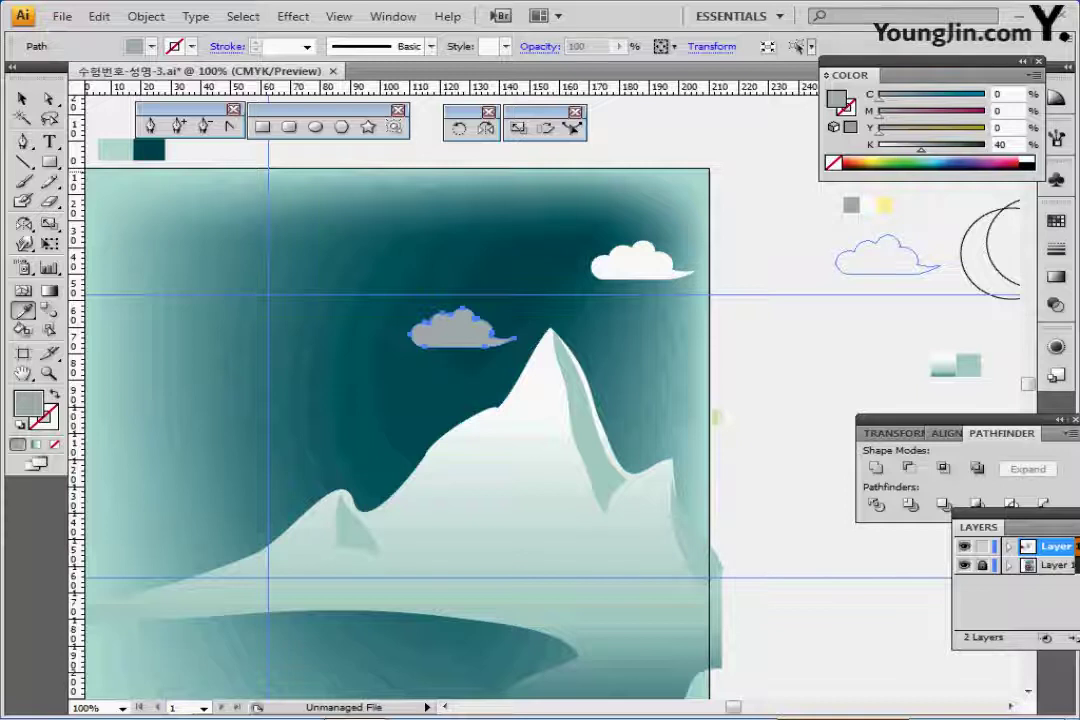
Select both overlapping circles of the moon drawing beside the cloud outline.
key("ctrl+minus")
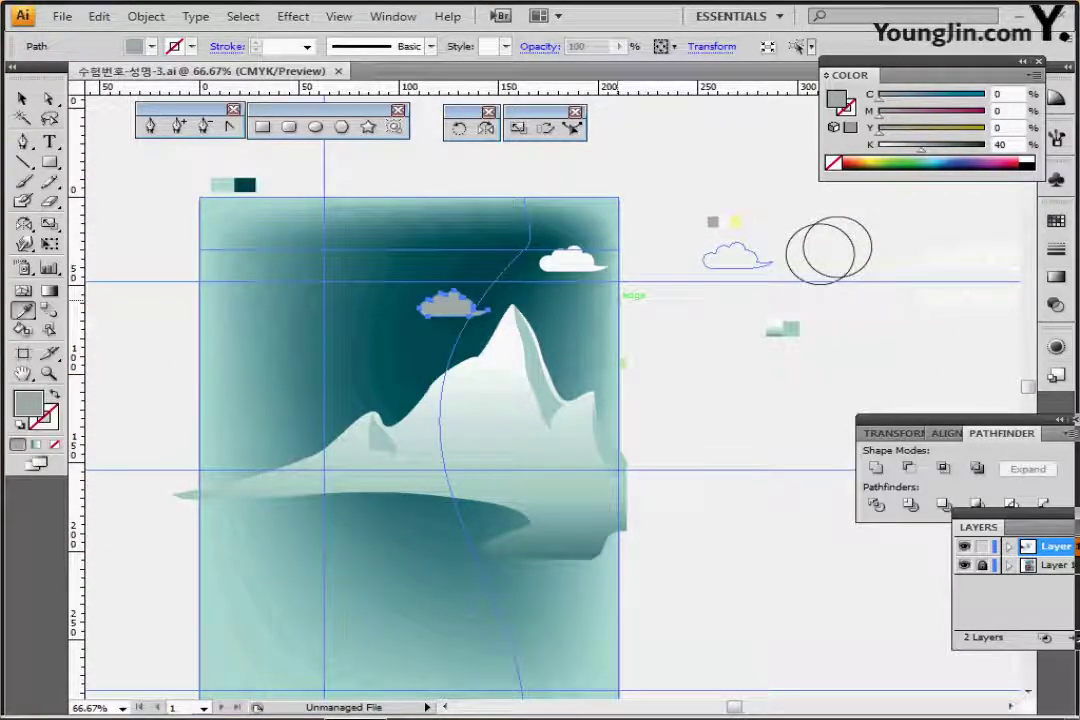
left_click(729, 303, "ctrl")
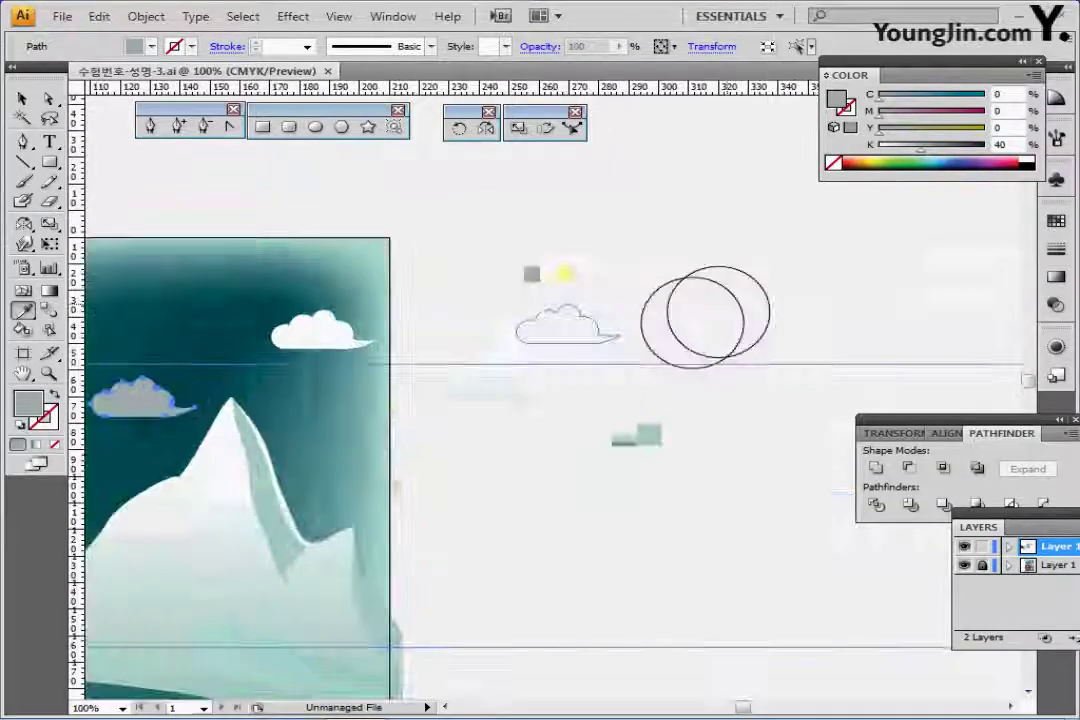
left_click(763, 300, "ctrl")
left_click_drag(543, 319, 655, 205)
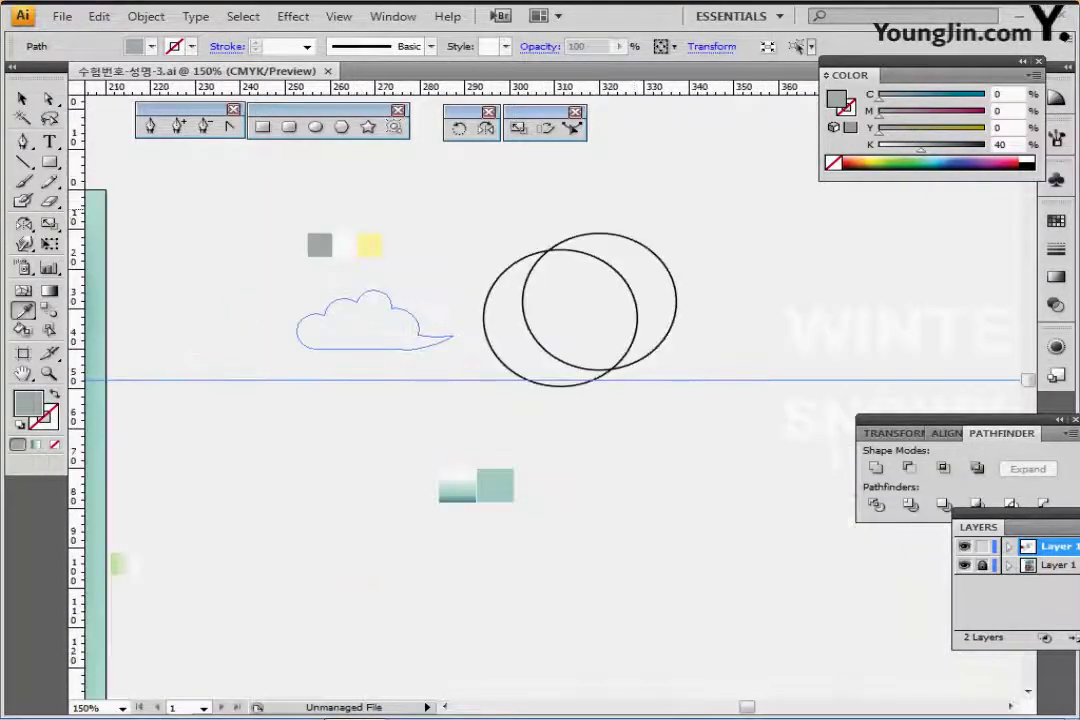
left_click(617, 236, "ctrl")
left_click(618, 236)
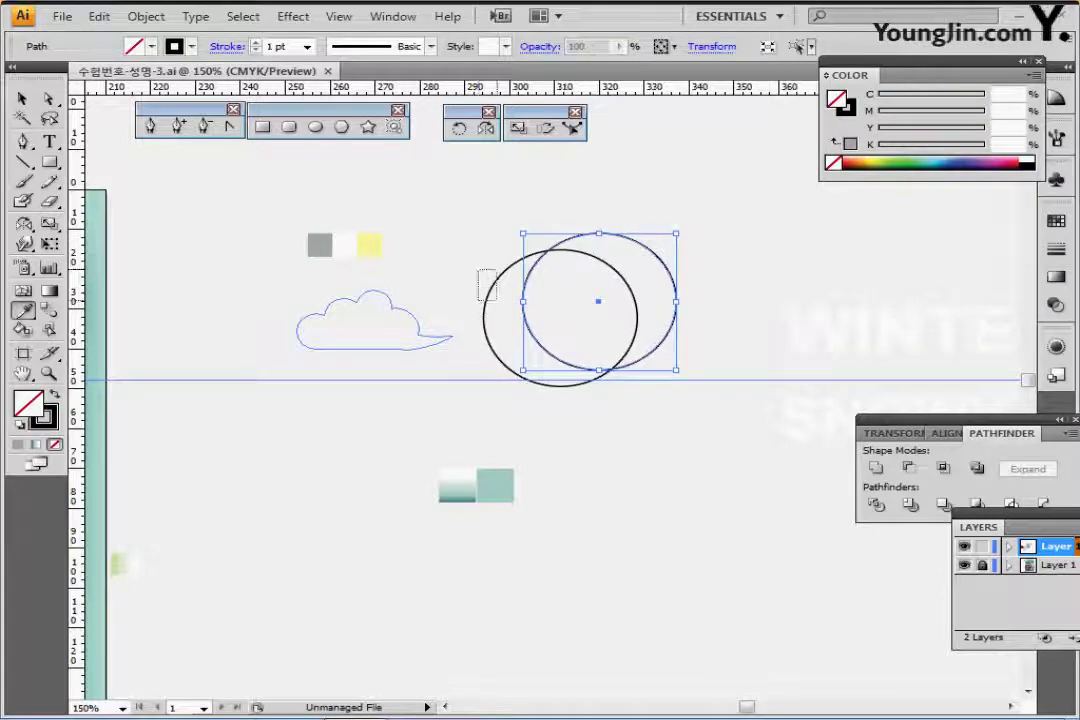
left_click_drag(506, 207, 603, 306)
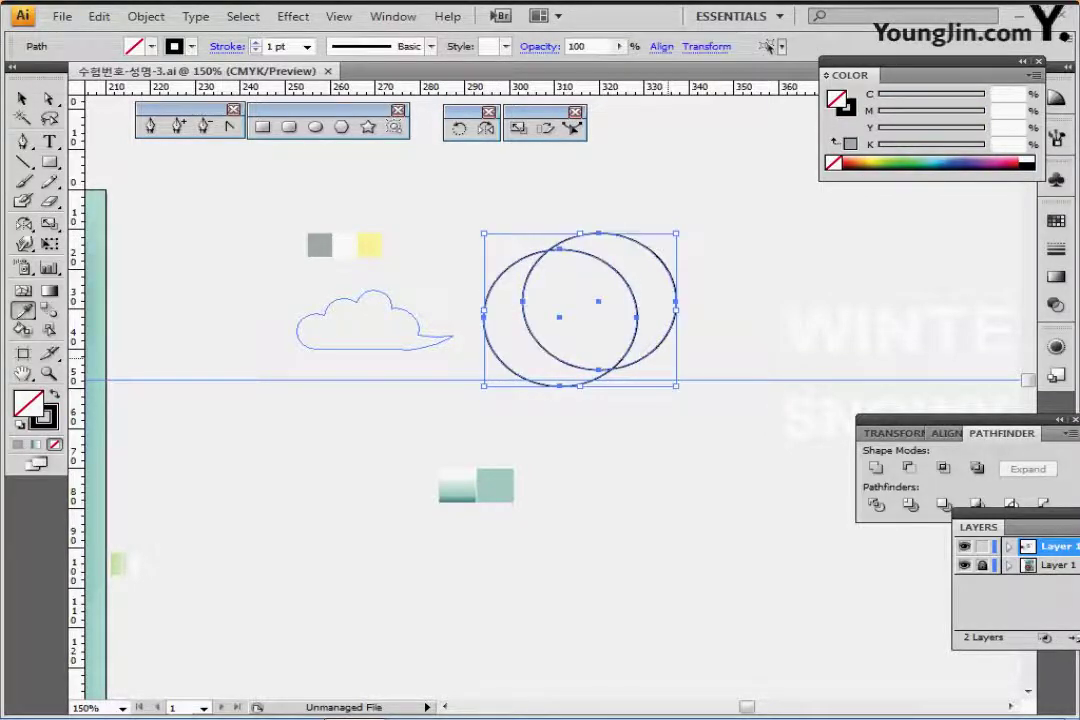
left_click(667, 358, "ctrl")
left_click_drag(667, 358, 778, 332)
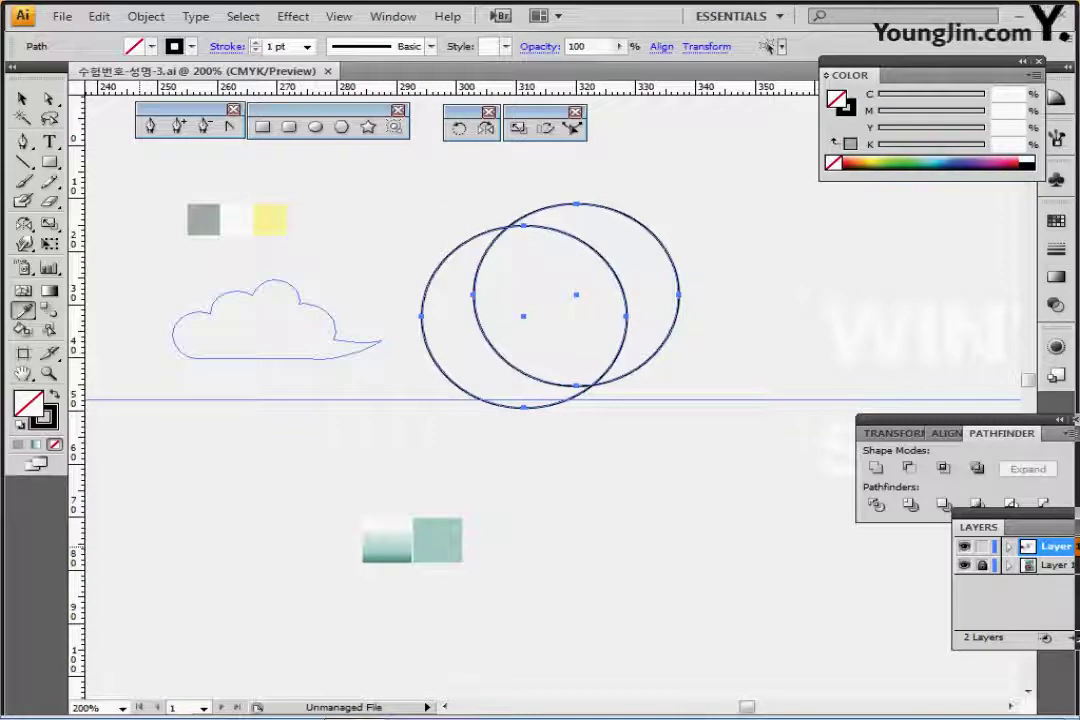
Give both circles the default white fill and black stroke, and subtract the front circle to form a crescent.
key("d")
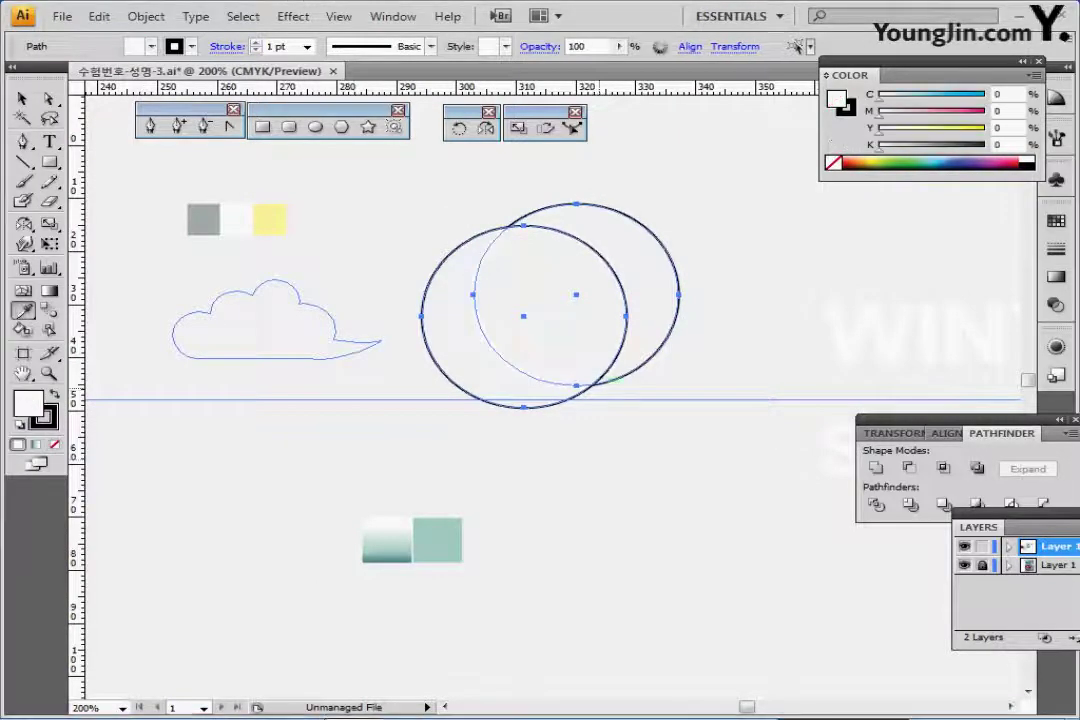
left_click_drag(960, 420, 867, 382)
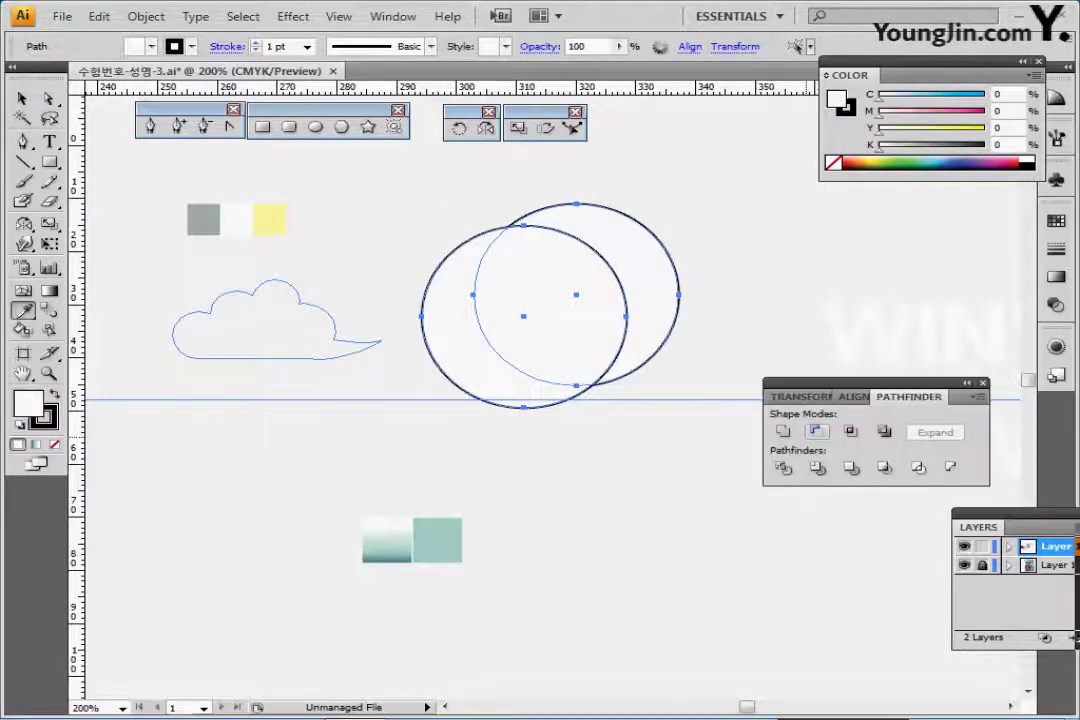
left_click(816, 431)
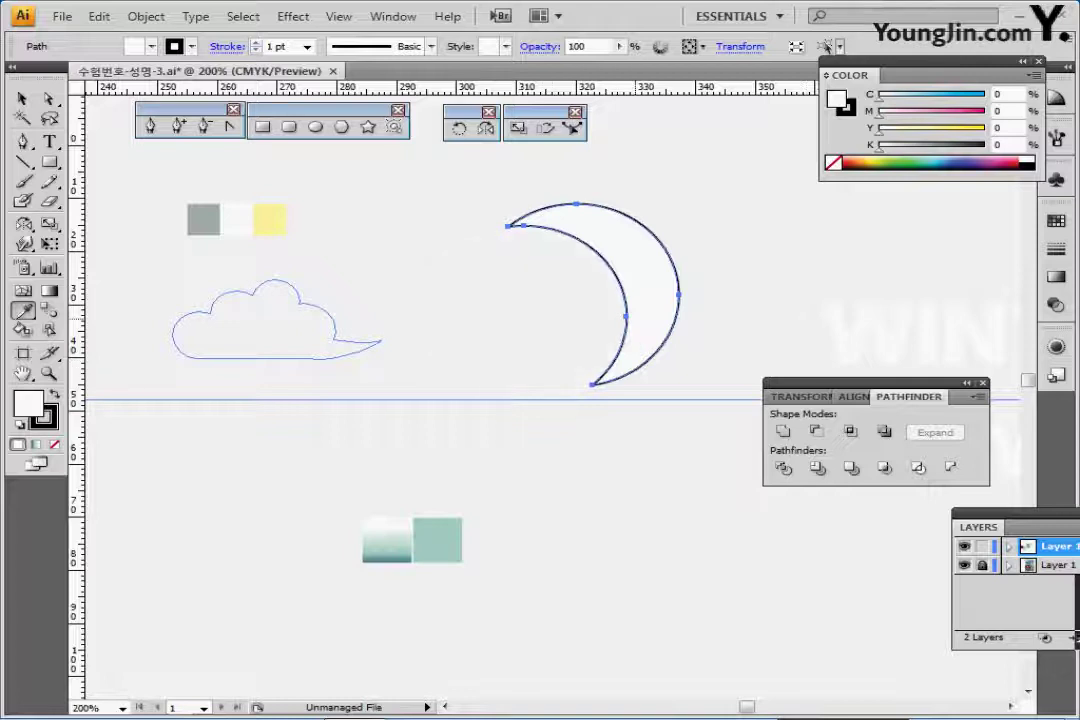
Apply the yellow swatch's fill and empty stroke to the crescent with the Eyedropper.
key("ctrl+minus")
key("ctrl+minus")
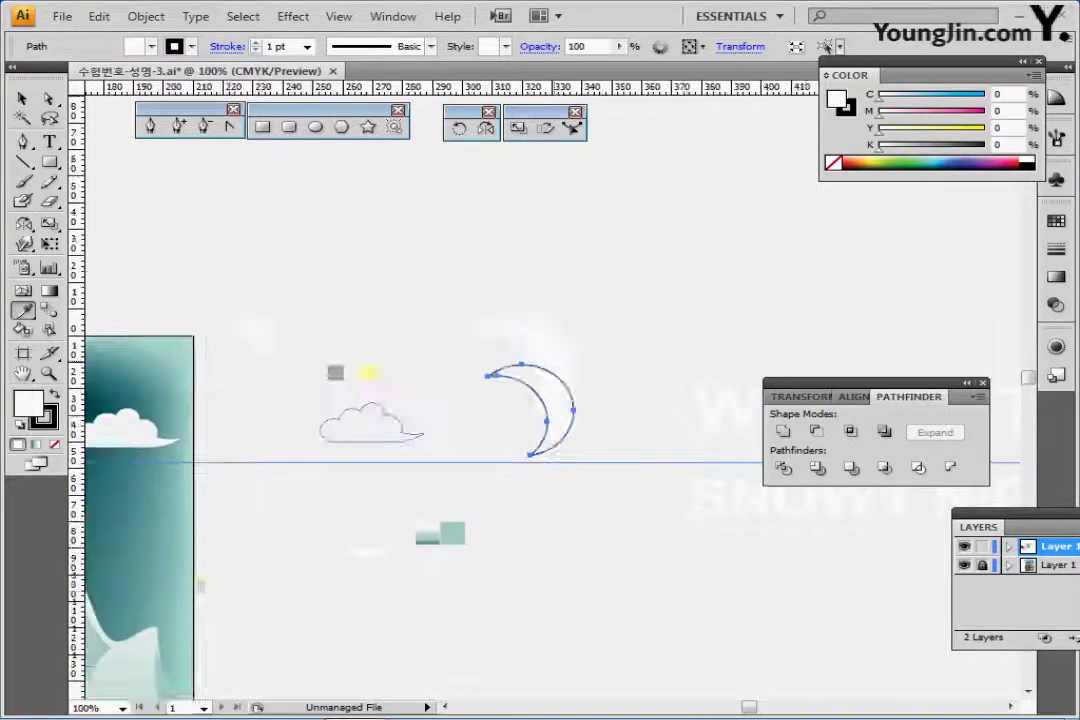
left_click_drag(430, 450, 693, 321)
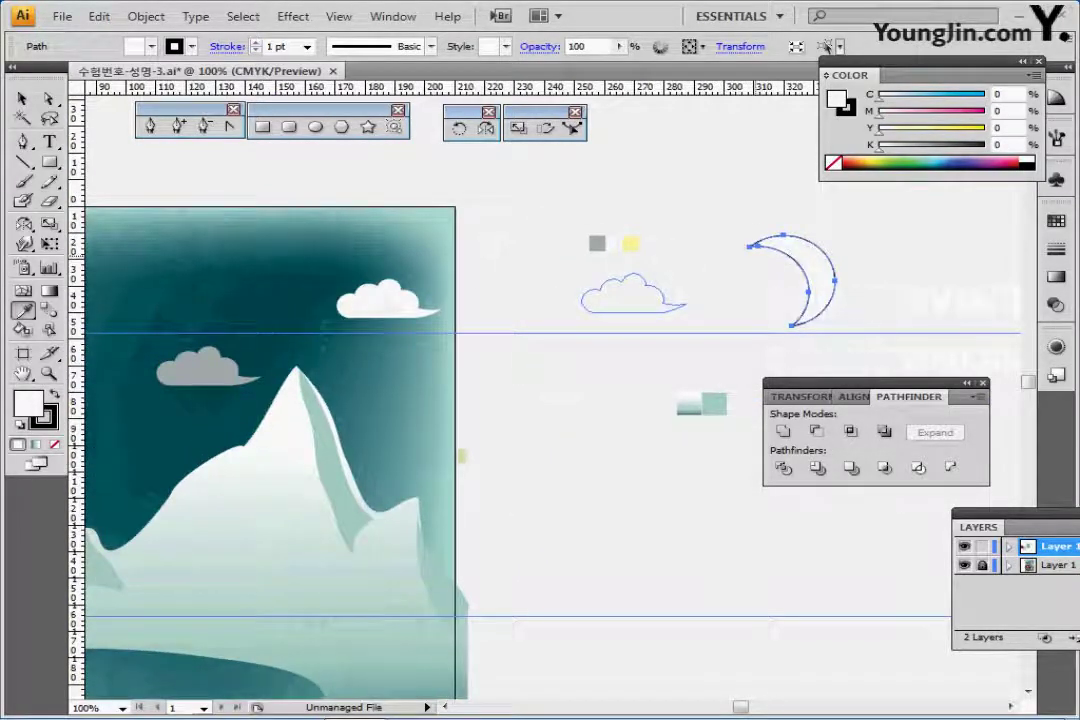
left_click(630, 244)
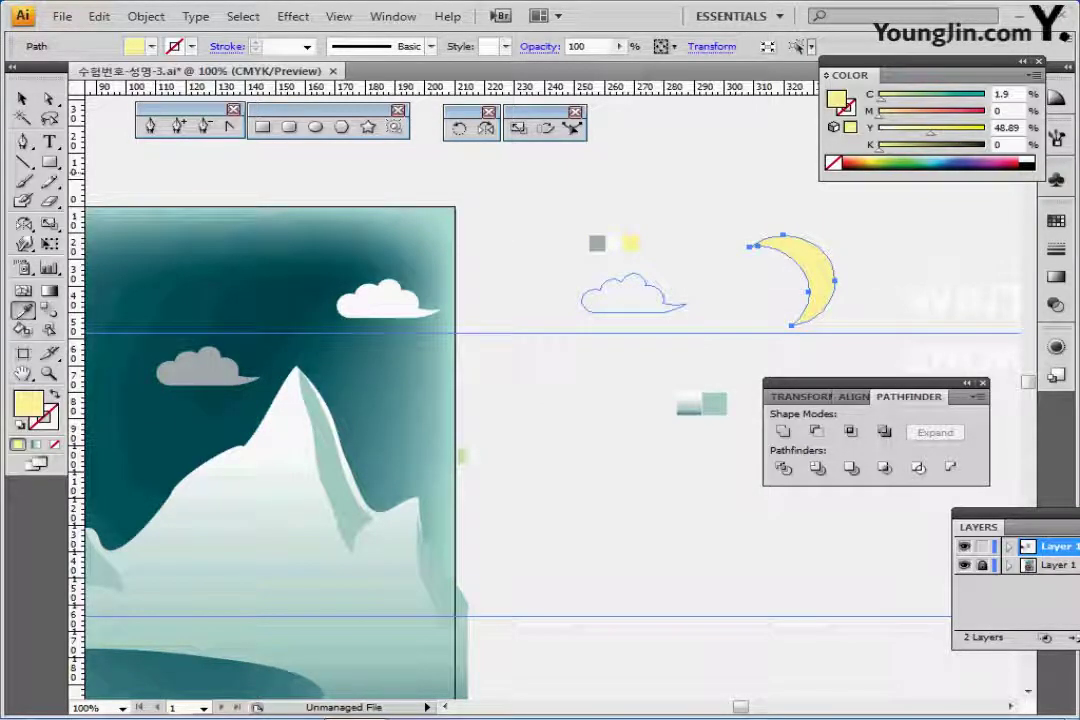
Set the crescent's fill to C 0, M 0, Y 50, K 0, and deselect it.
left_click(614, 244)
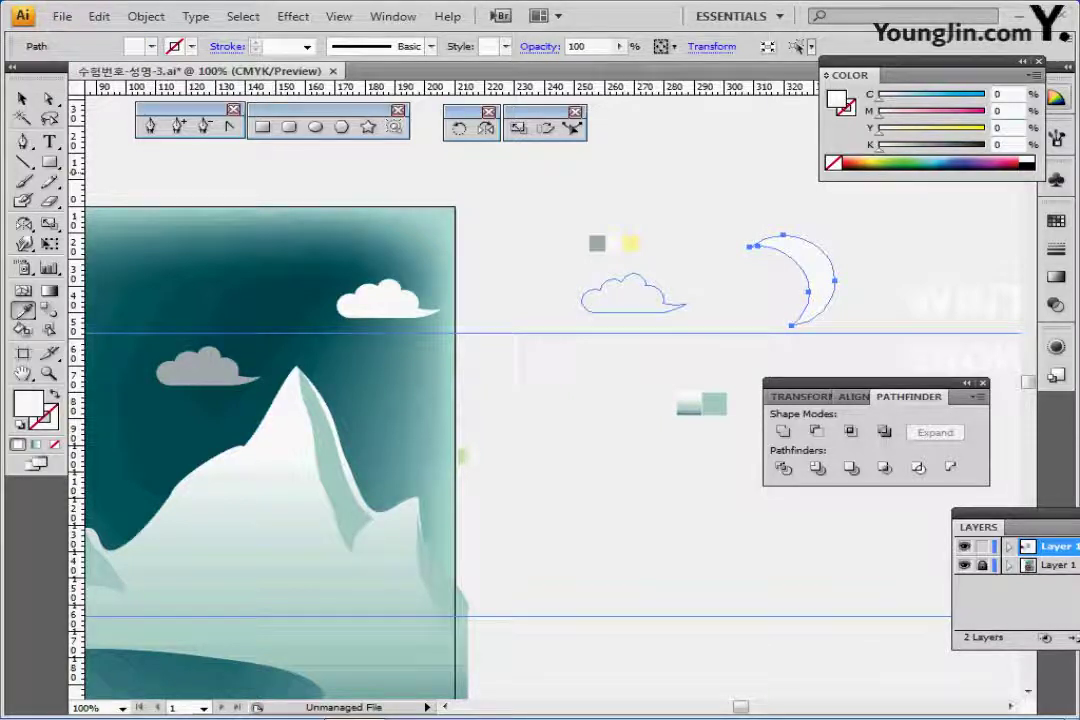
double_click(1000, 128)
type("50")
key("Return")
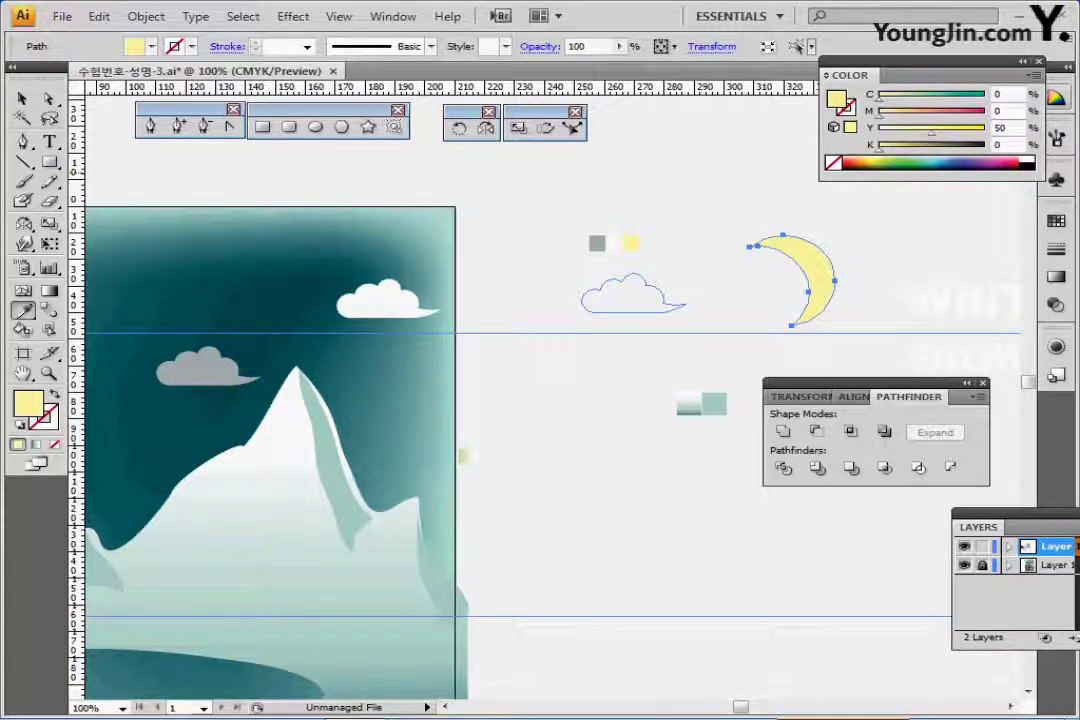
key("ctrl+shift+a")
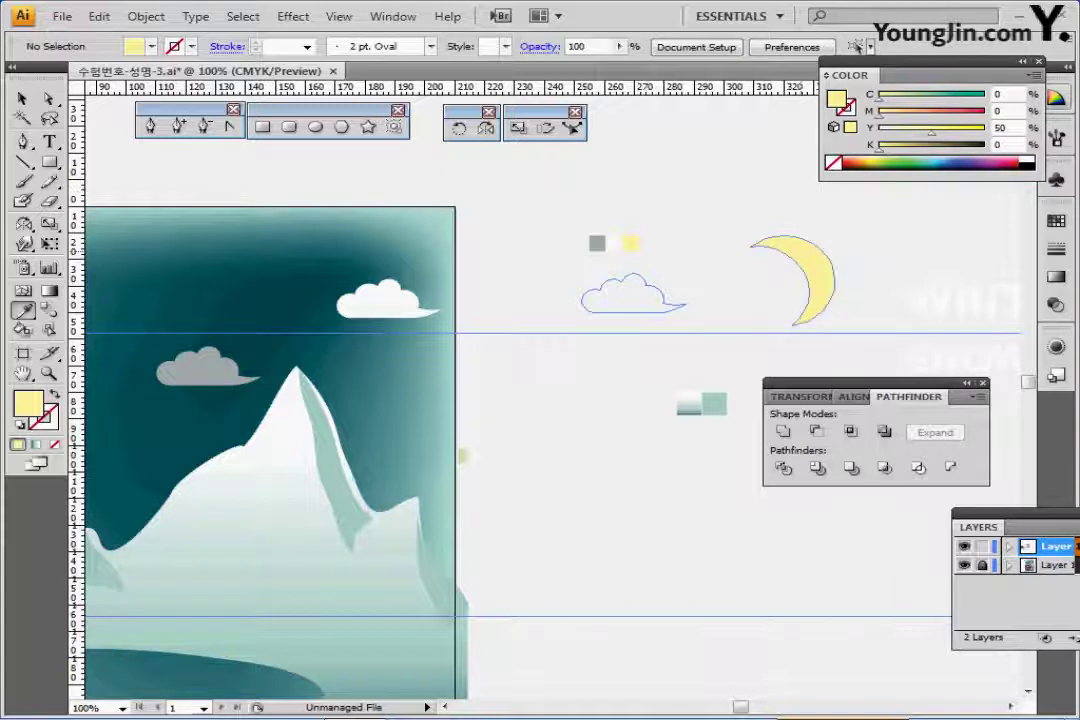
Move the crescent onto the reference poster's moon in outline view, and return to the preview with the moon selected.
left_click_drag(560, 420, 666, 392)
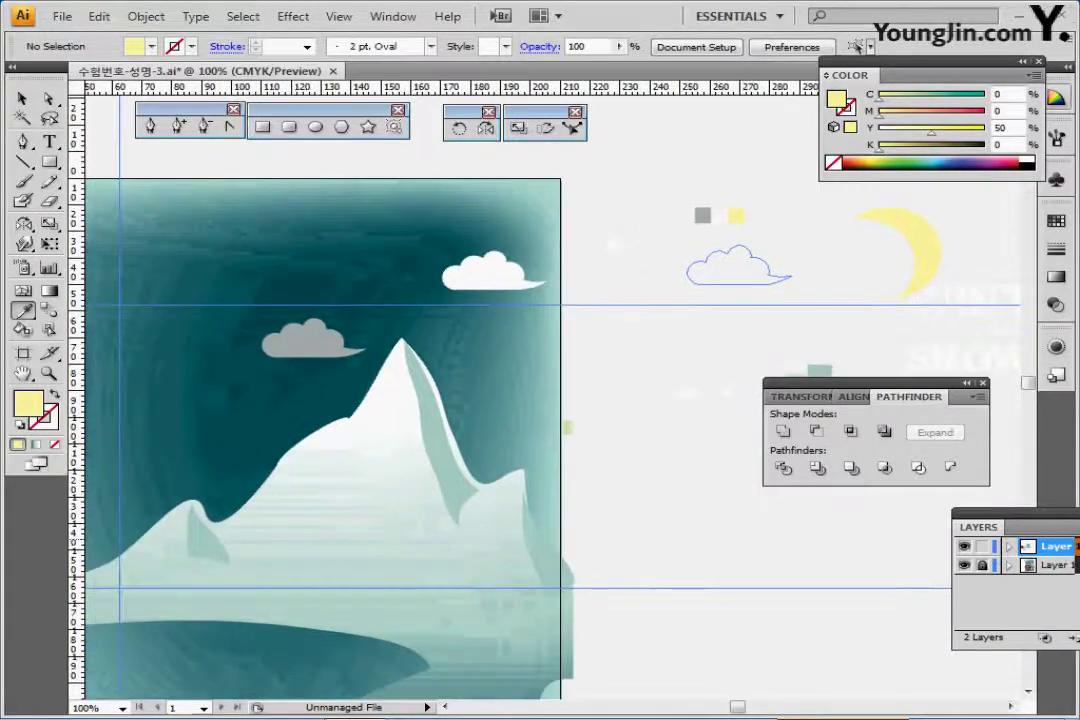
key("ctrl+y")
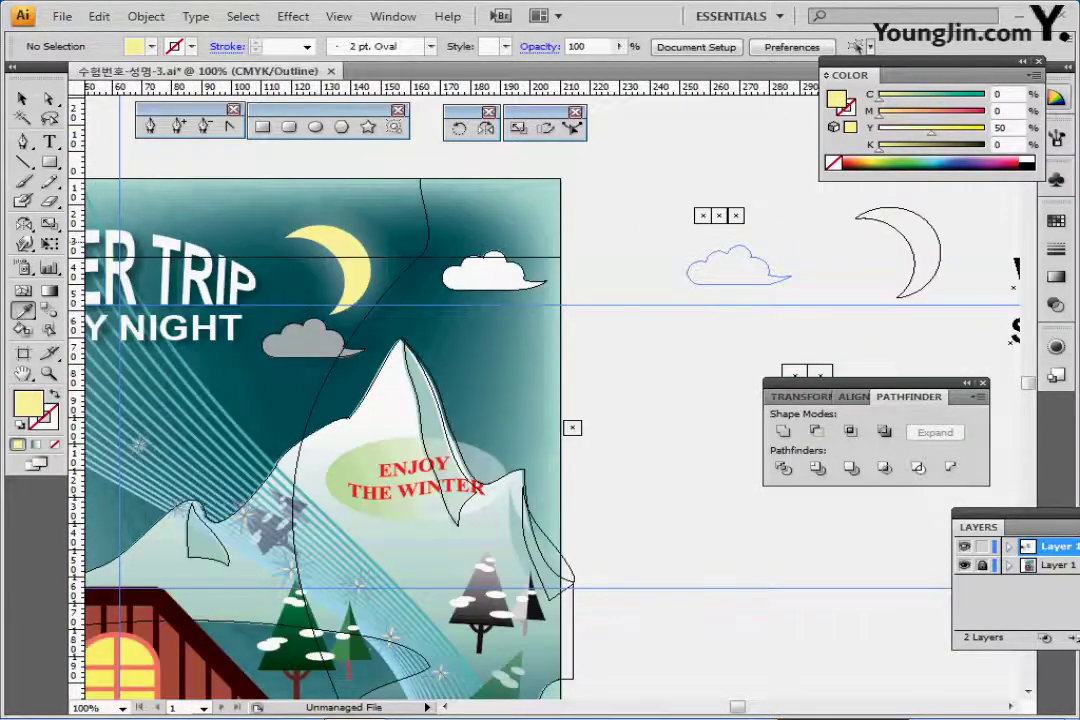
left_click_drag(916, 270, 376, 256)
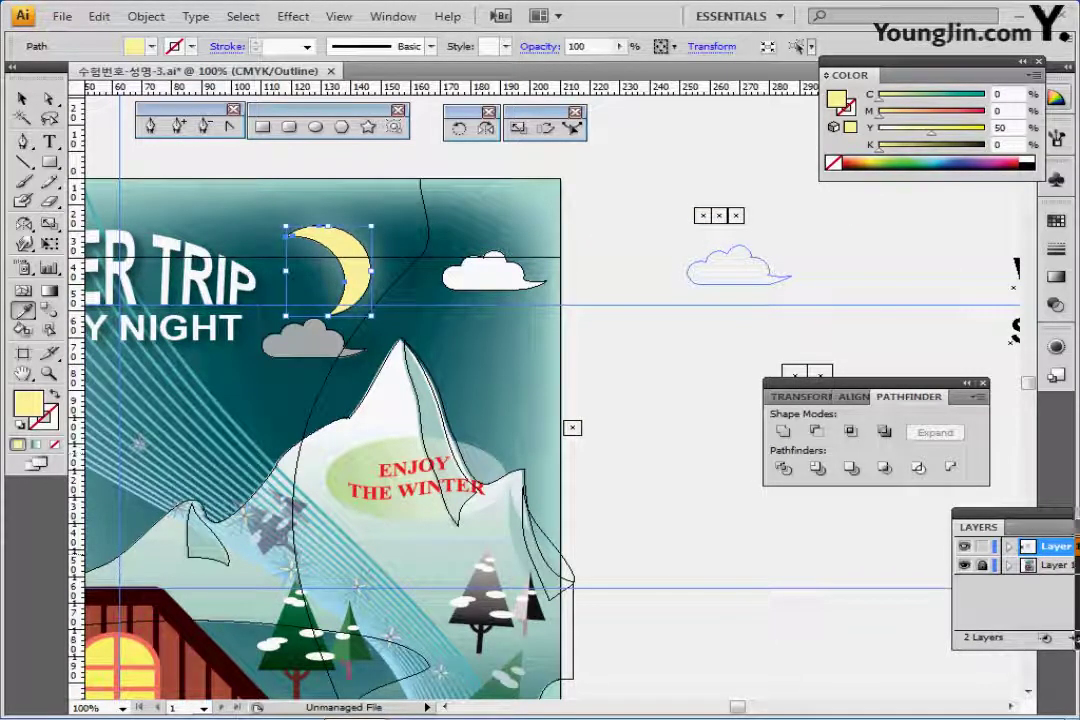
key("ctrl+shift+a")
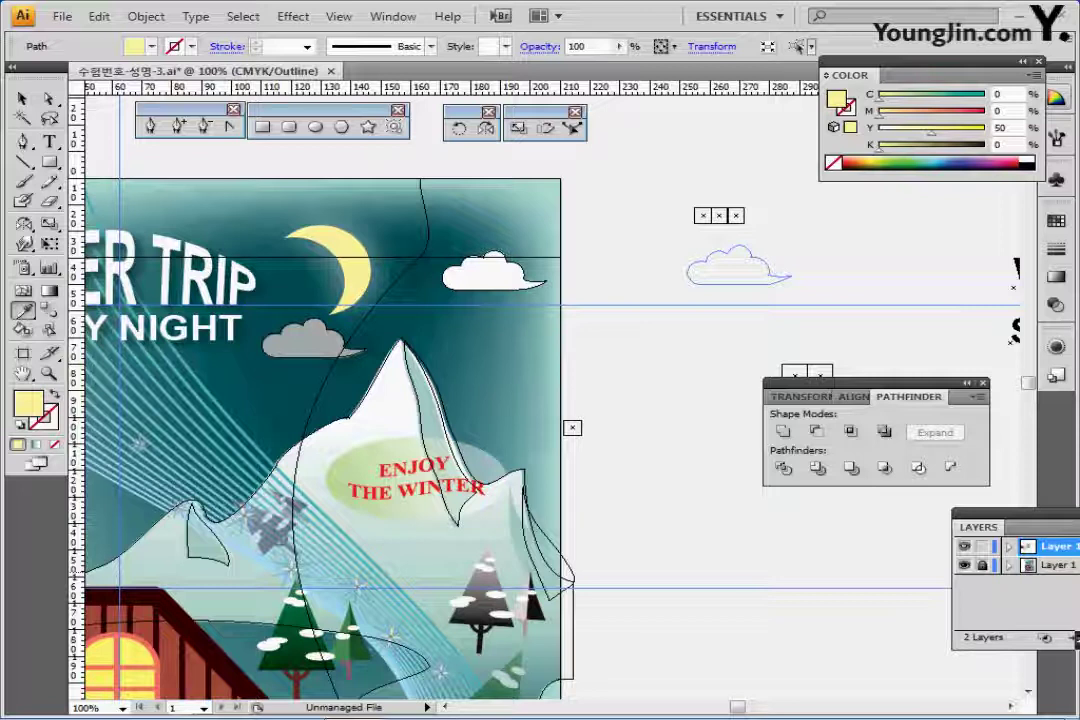
left_click(330, 255)
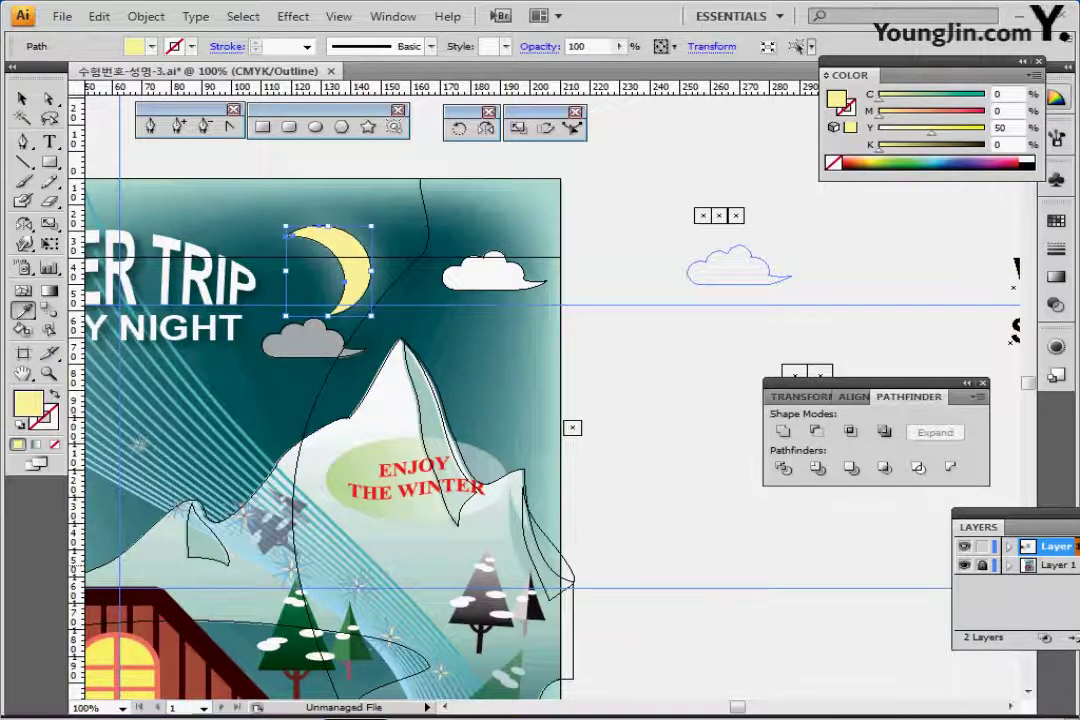
key("ctrl+y")
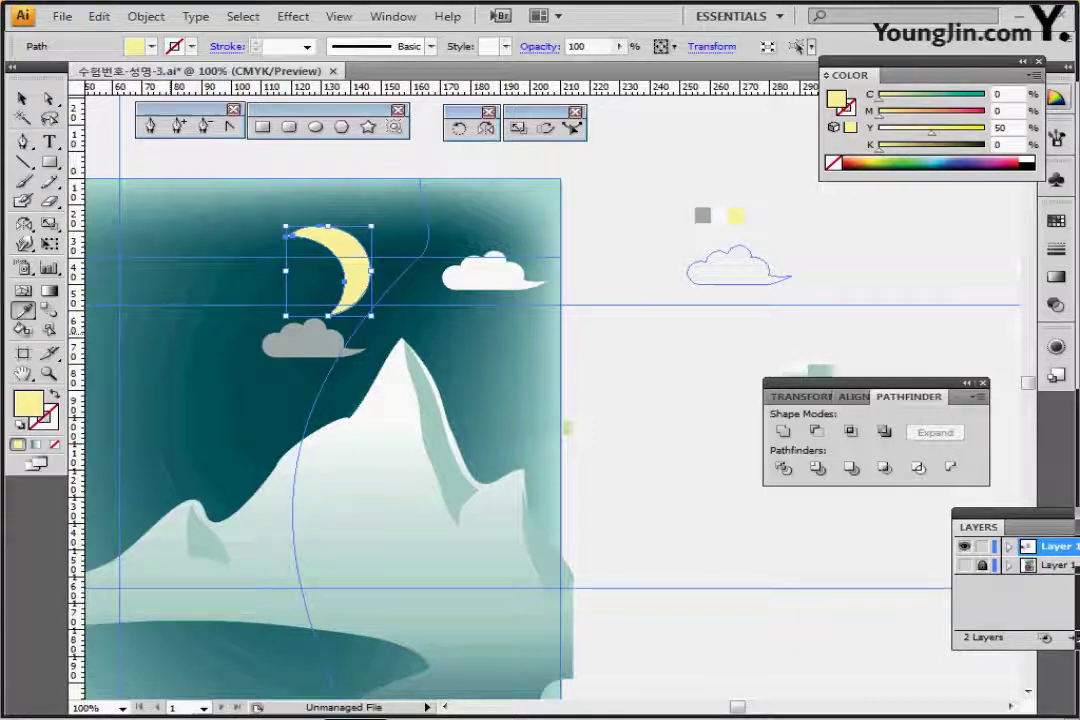
Add an Outer Glow to the selected moon with Screen mode, 97% opacity and 6.35 mm blur, with the preview enabled.
key("ctrl+equal")
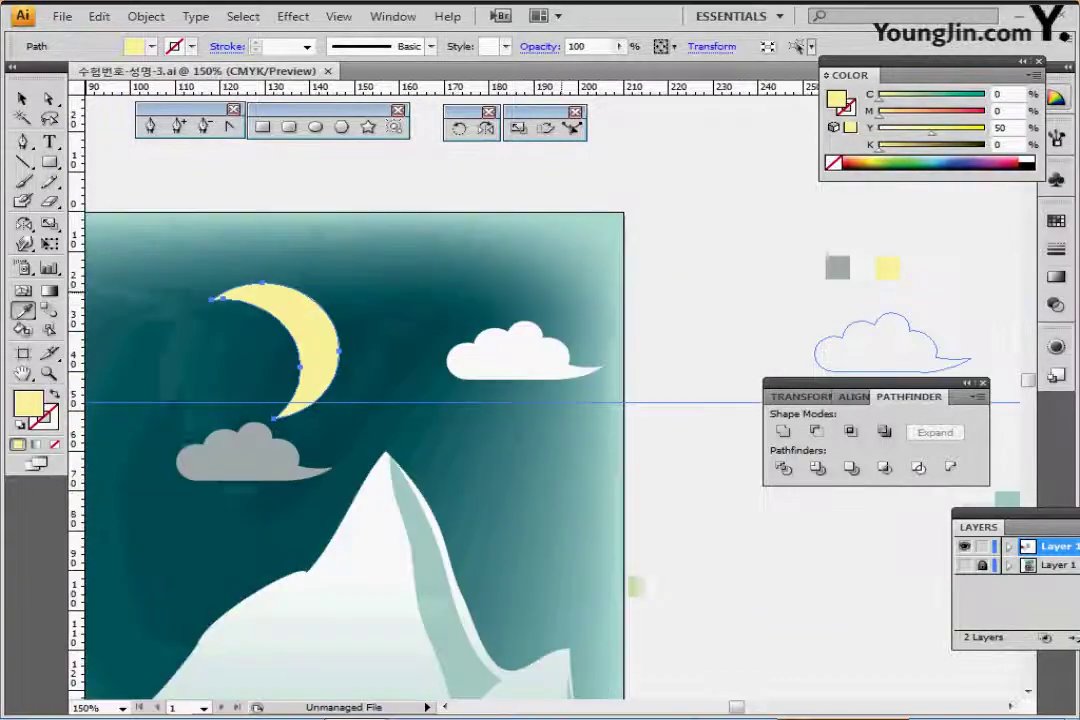
left_click_drag(590, 265, 658, 233)
left_click(293, 16)
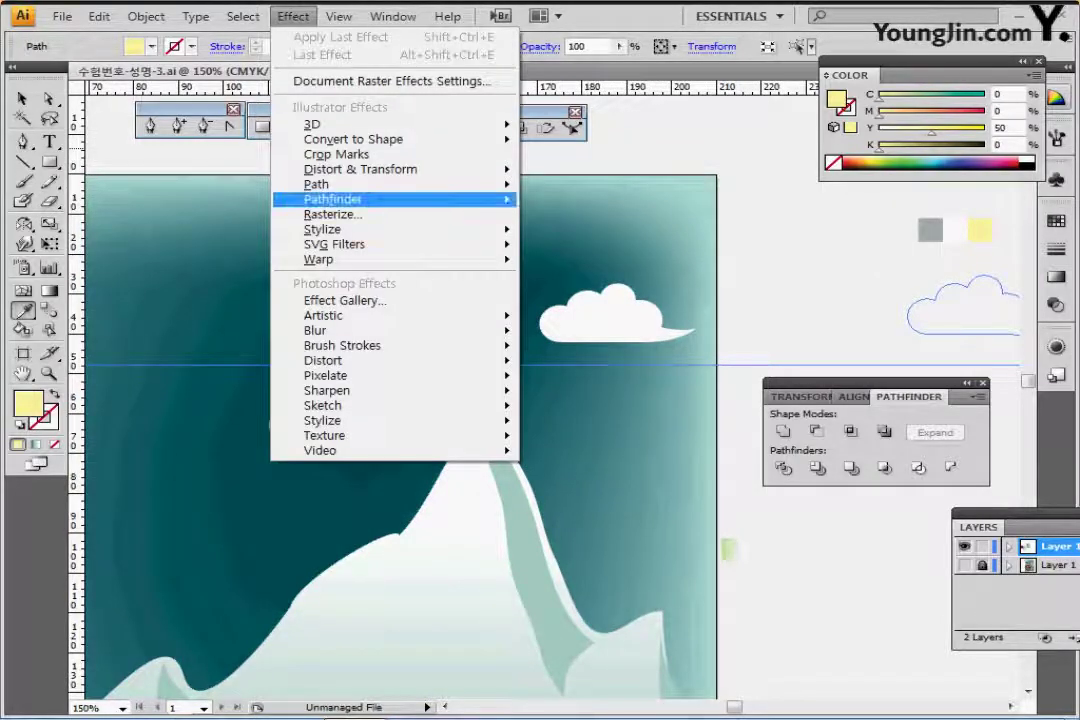
mouse_move(323, 229)
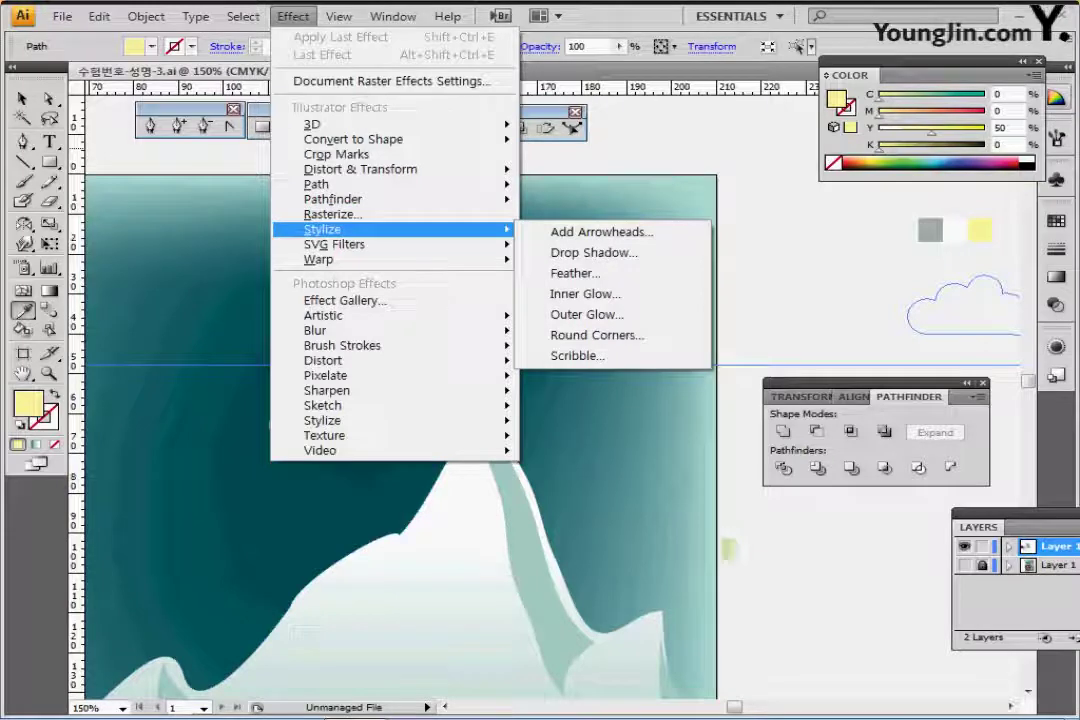
left_click(586, 314)
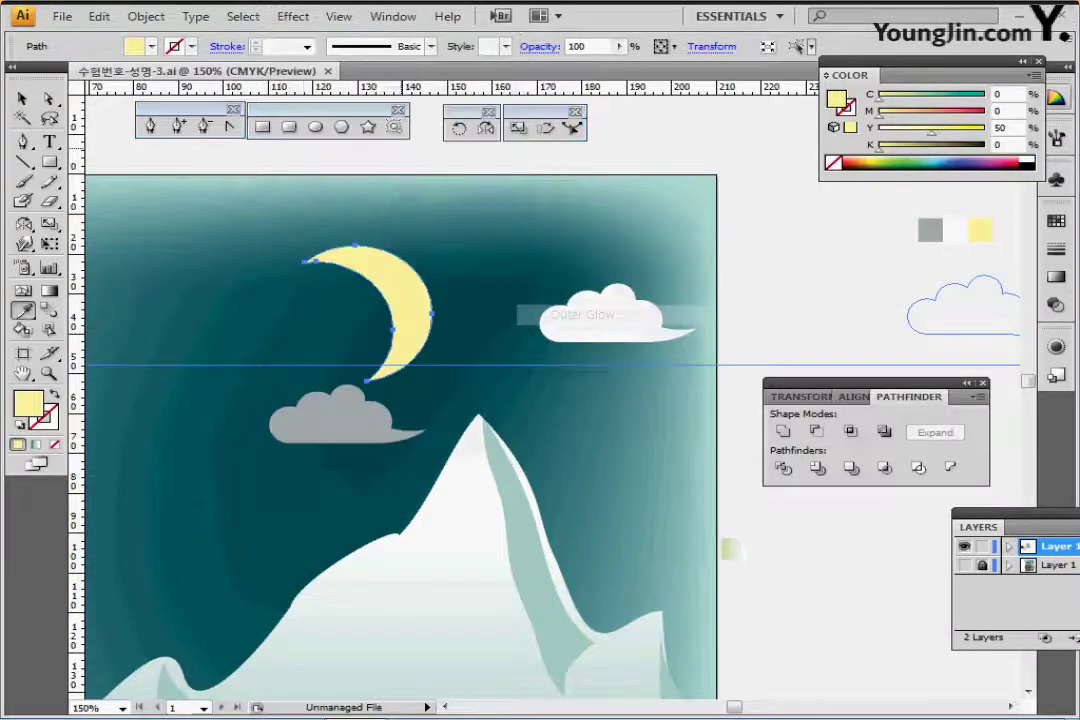
left_click_drag(450, 287, 384, 362)
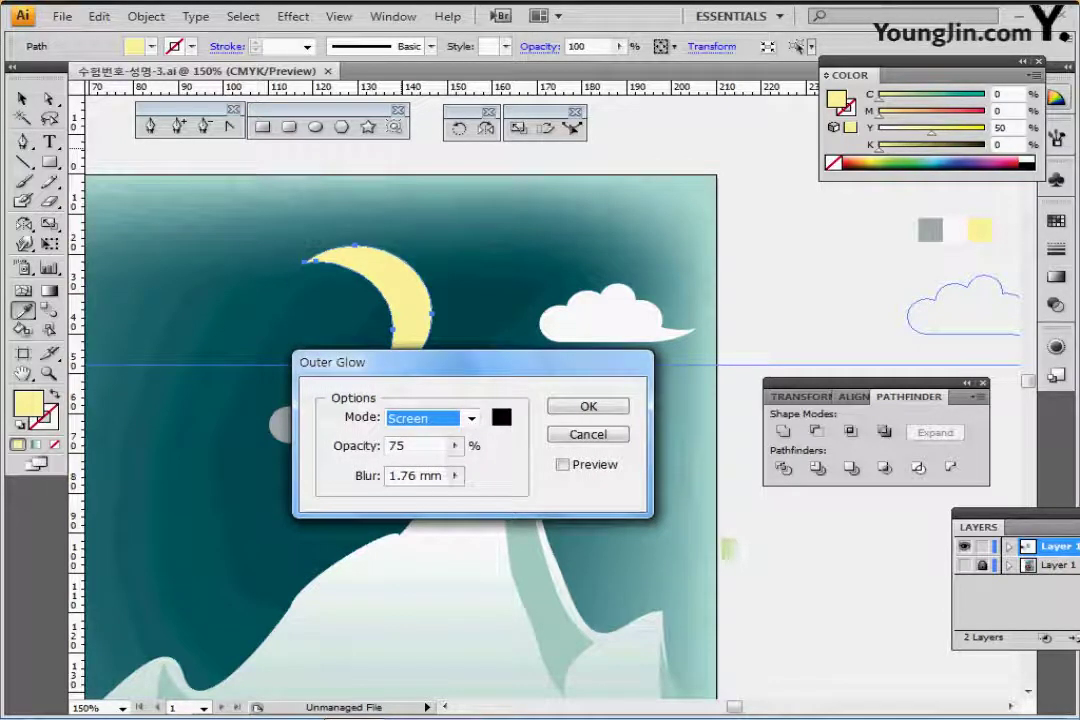
key("Tab")
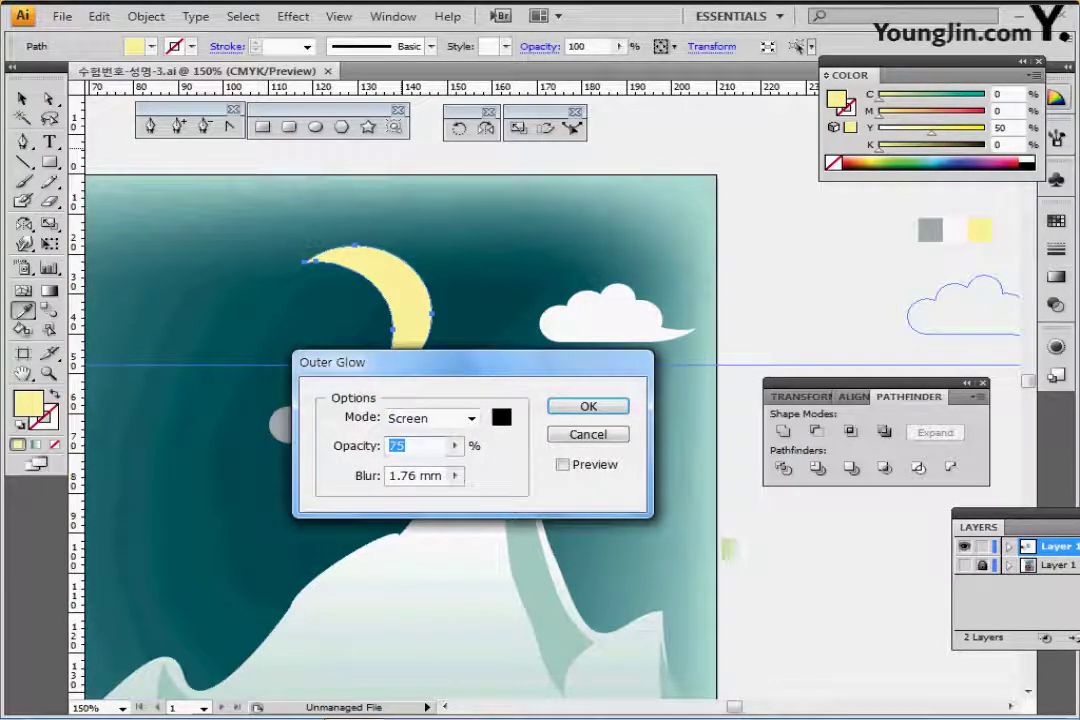
type("97")
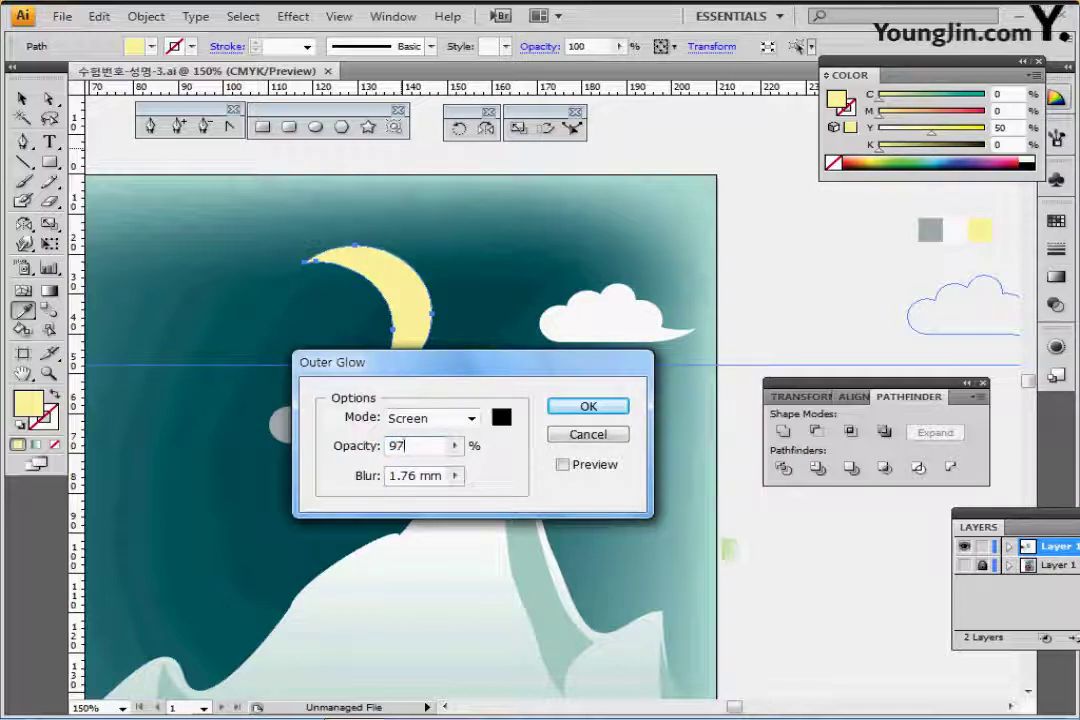
key("Tab")
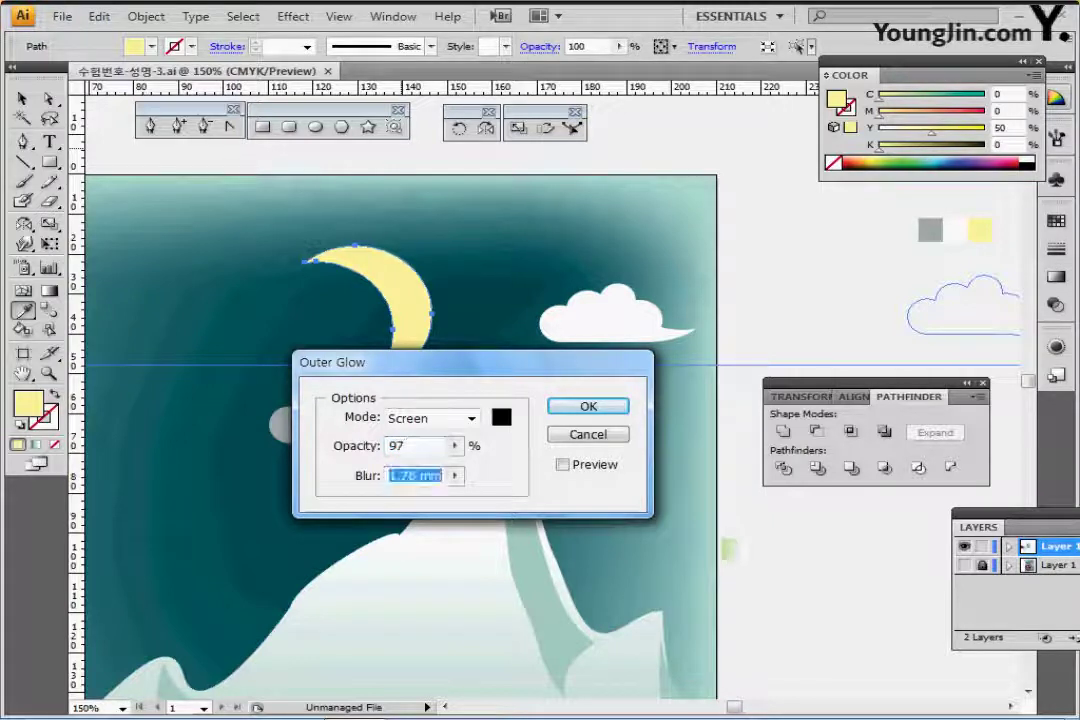
type("6")
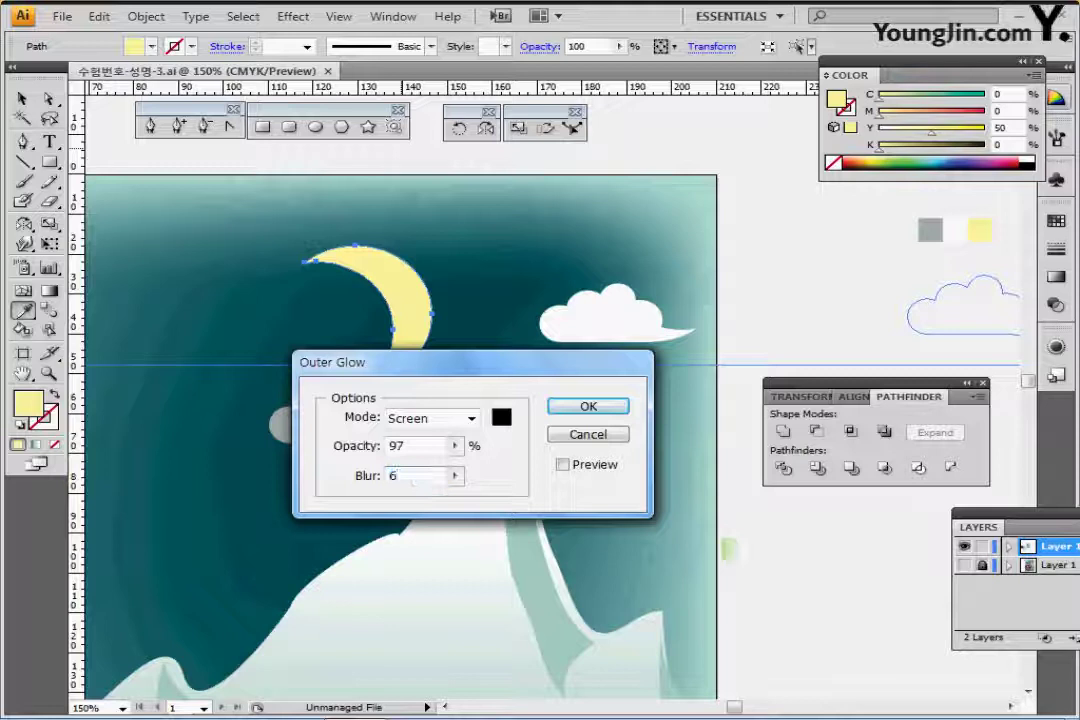
type(".35")
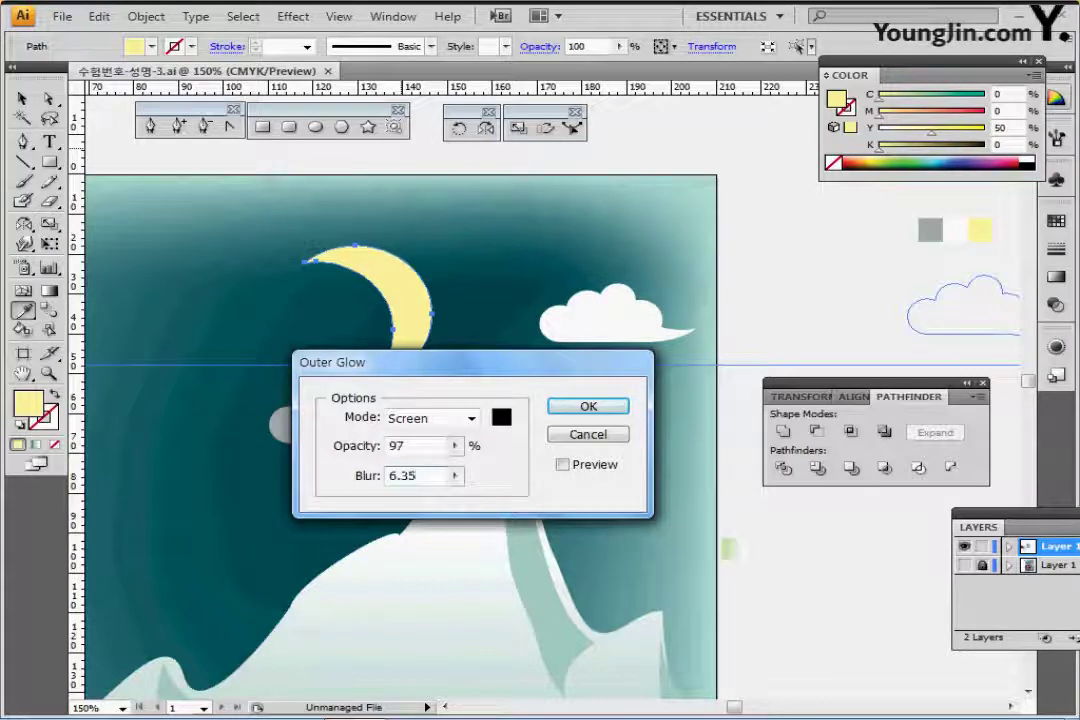
key("Tab")
key("space")
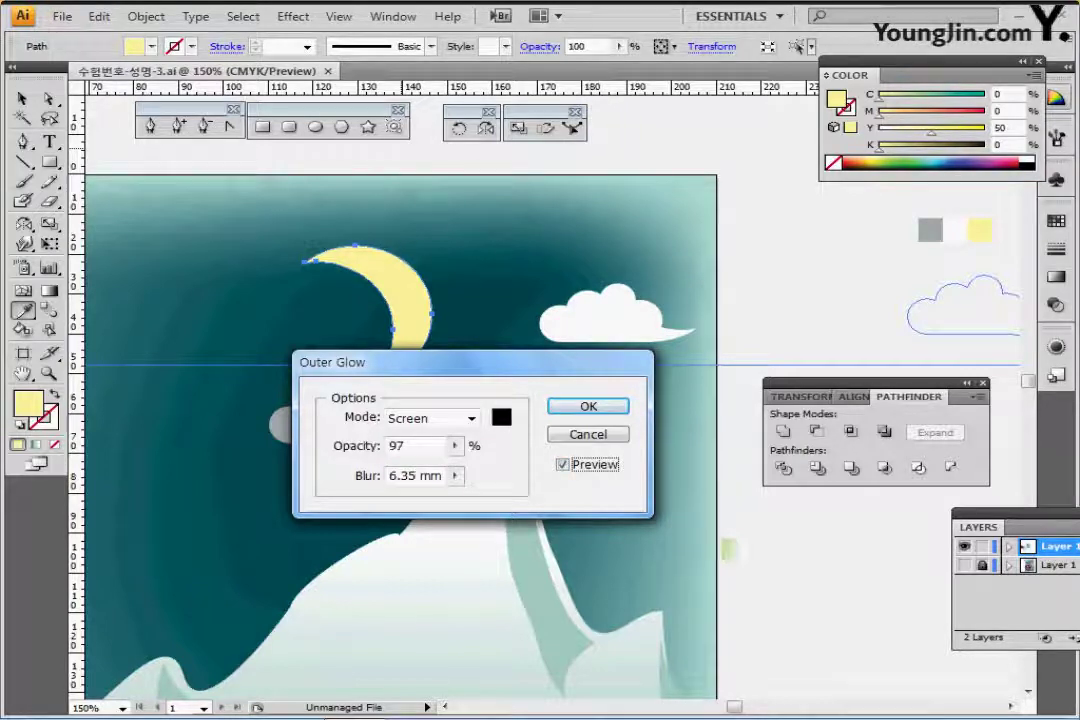
Set the moon's glow color to C 0, M 0, Y 50, K 0 and apply the Outer Glow effect.
left_click(502, 417)
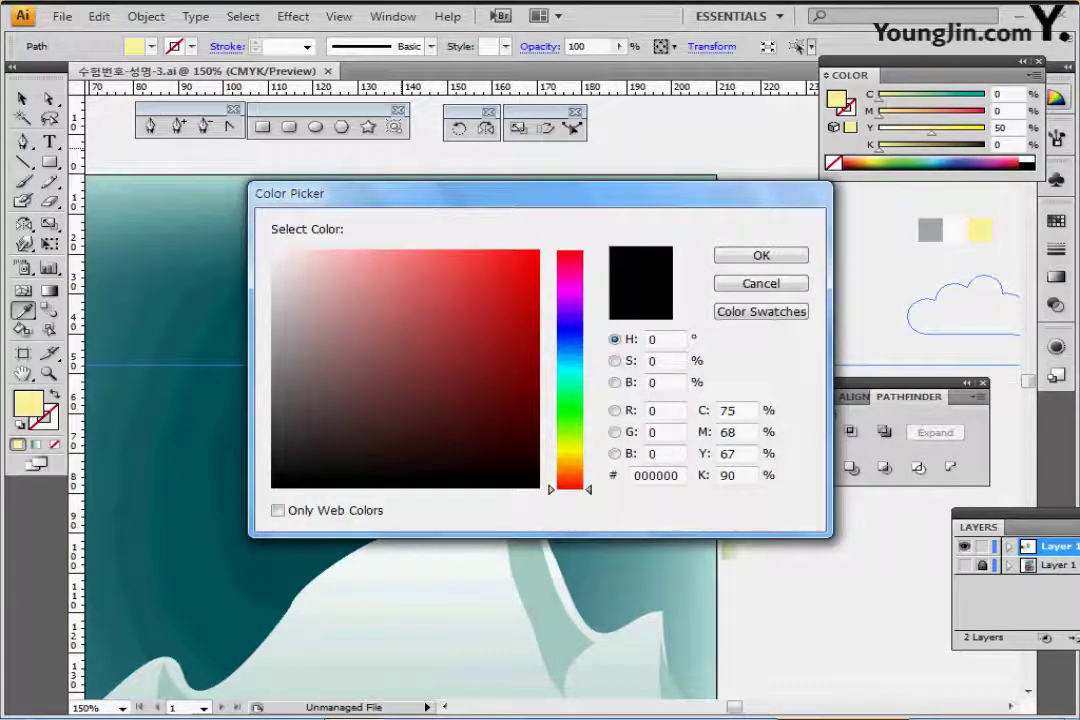
double_click(729, 411)
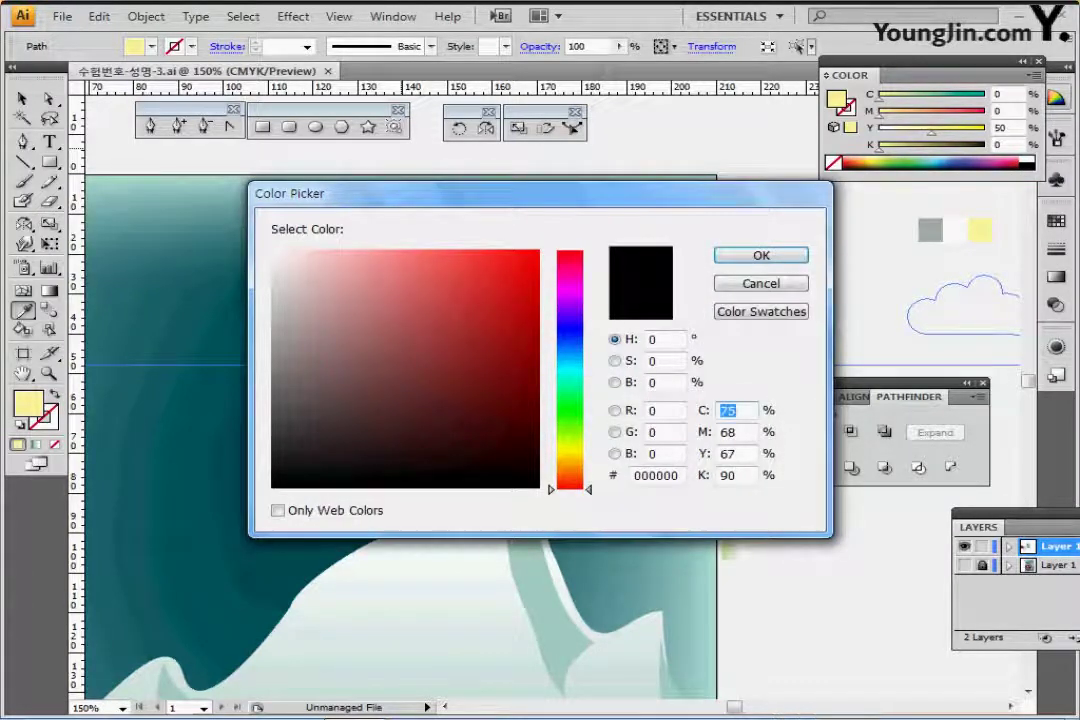
type("0")
key("Tab")
type("0")
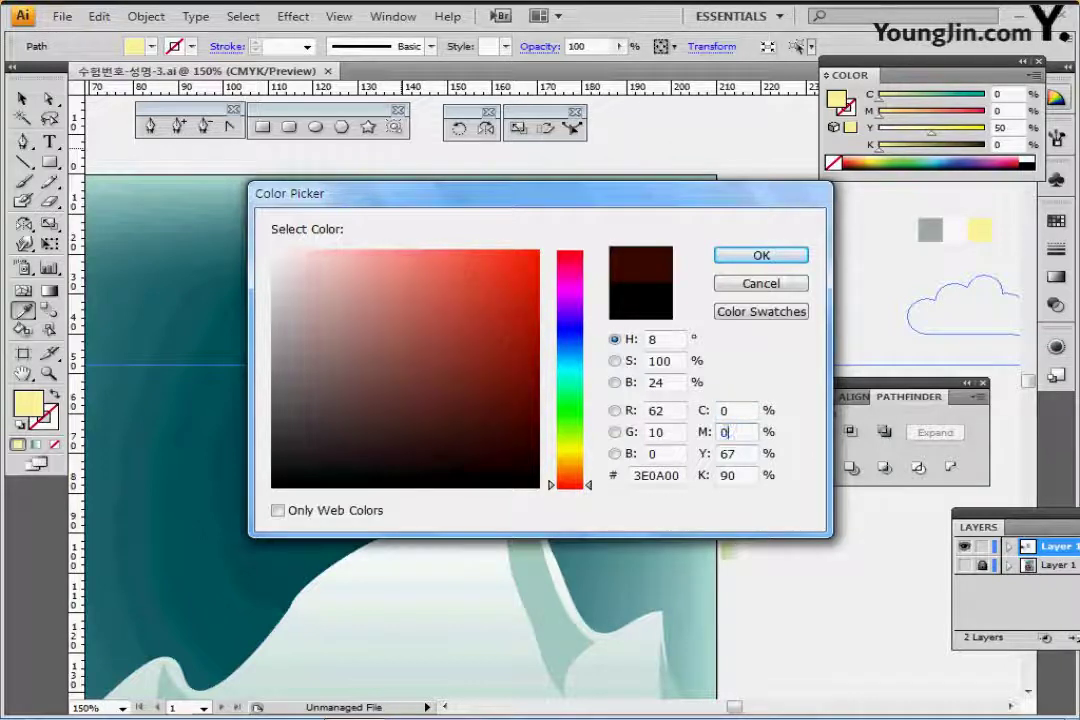
key("Tab")
type("50")
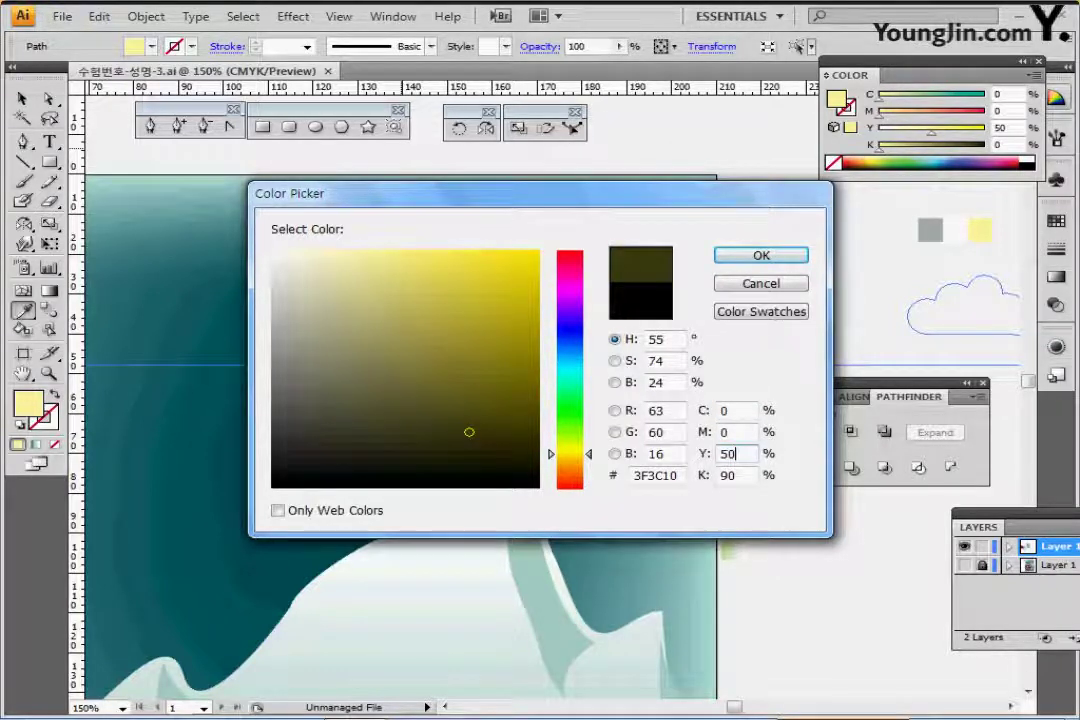
key("Tab")
type("0")
key("Tab")
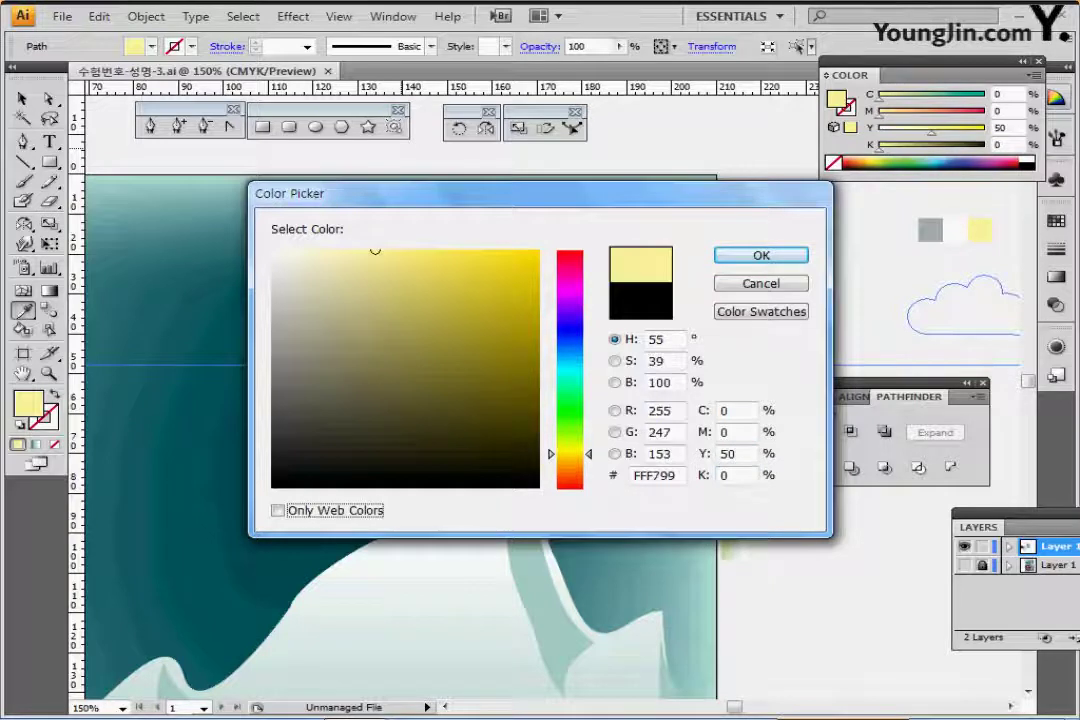
key("Return")
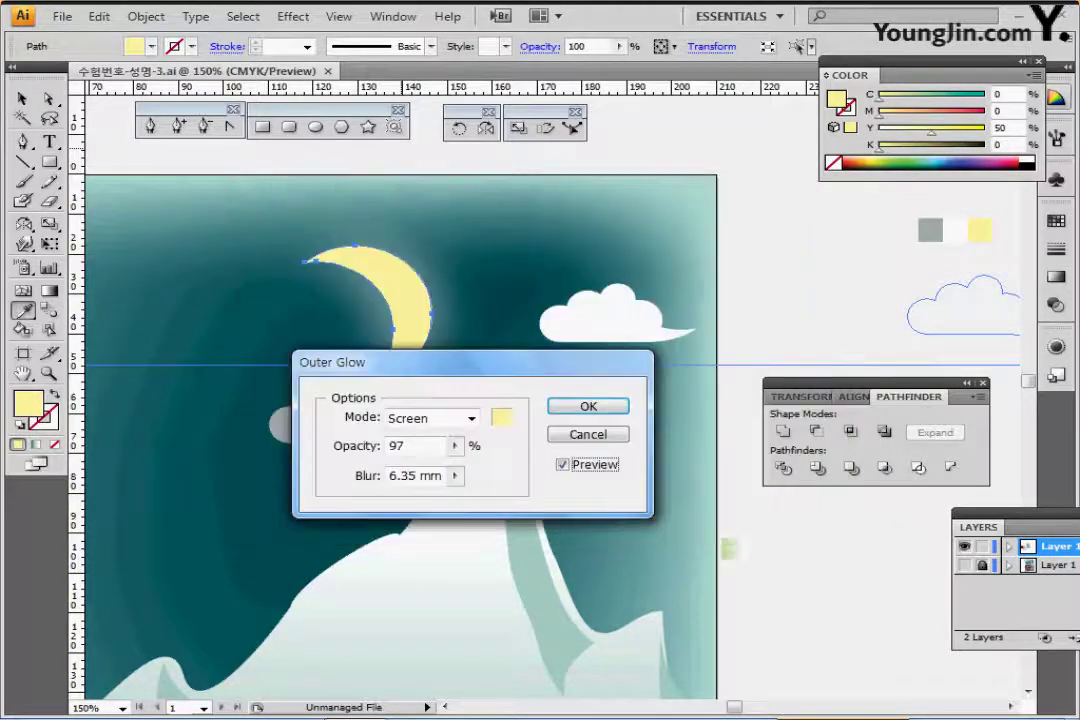
key("Return")
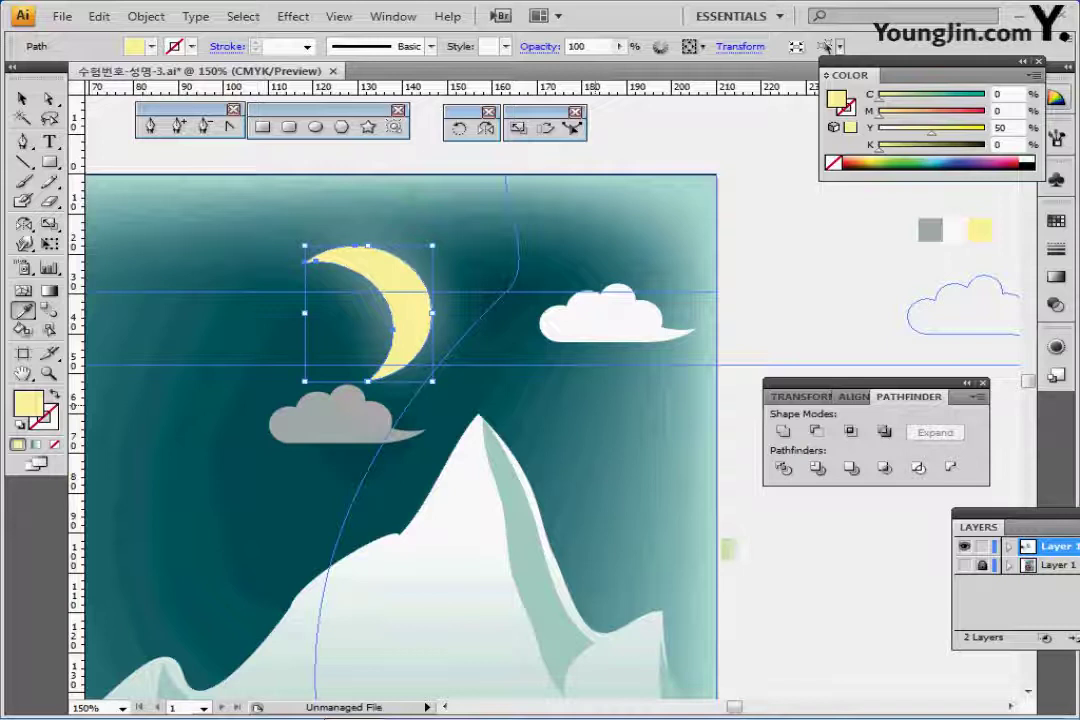
Save the poster document and deselect the moon.
key("ctrl+s")
key("ctrl+minus")
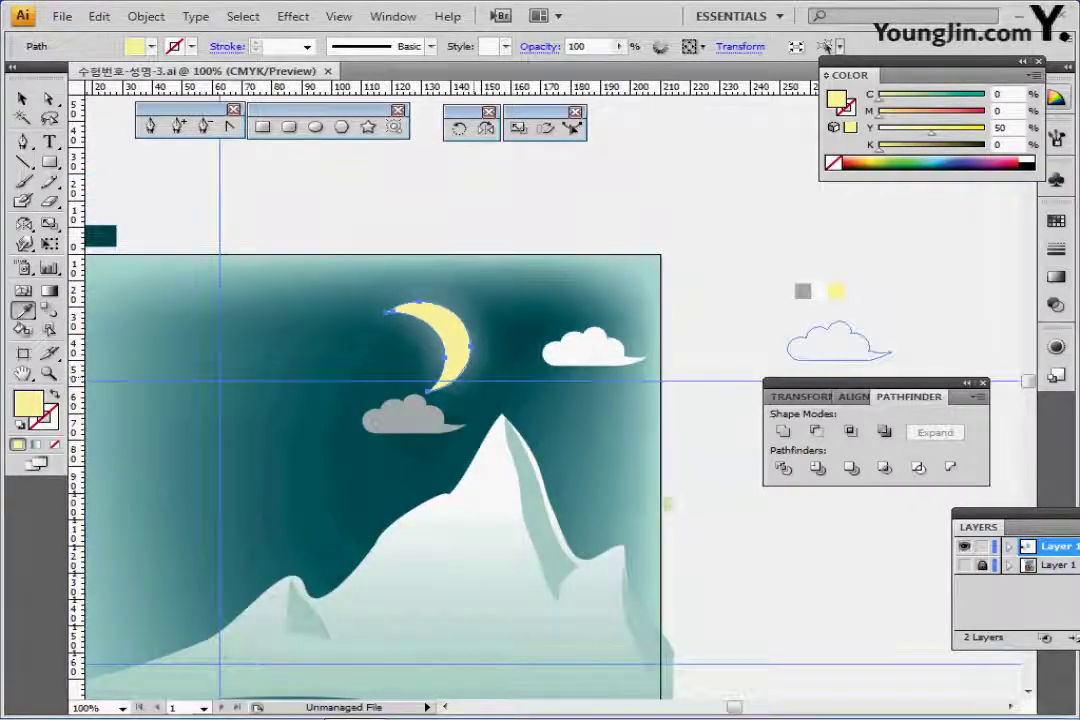
left_click_drag(430, 420, 573, 334)
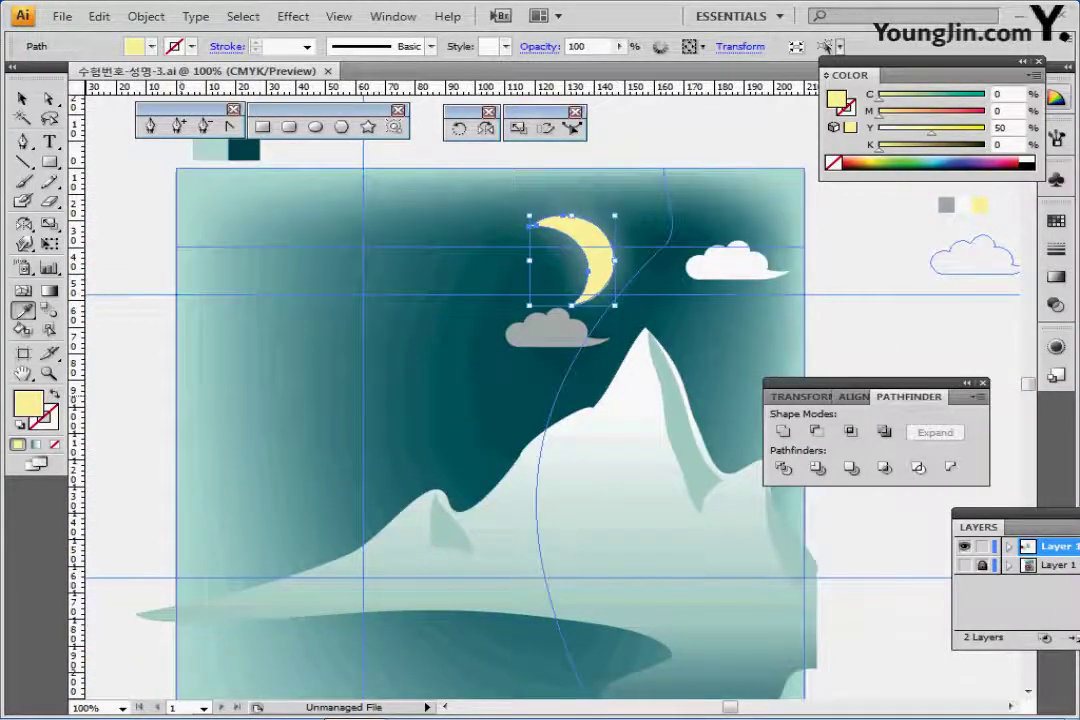
key("ctrl+shift+a")
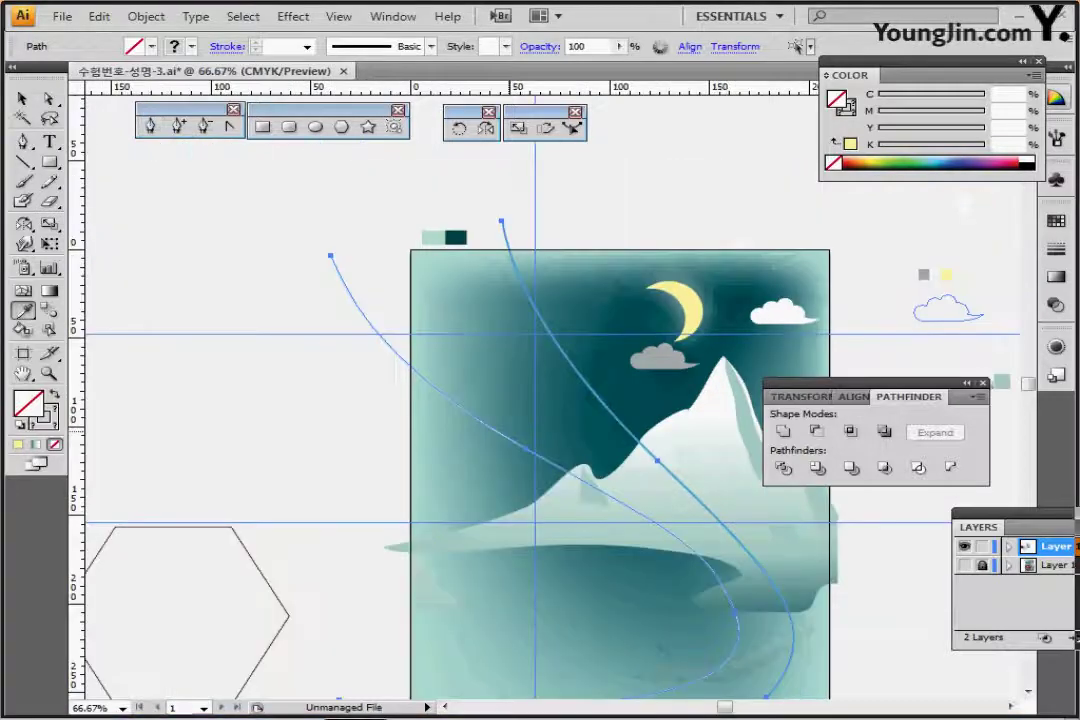
Make a blend between the two selected curved lines sweeping across the poster.
left_click_drag(594, 484, 453, 370)
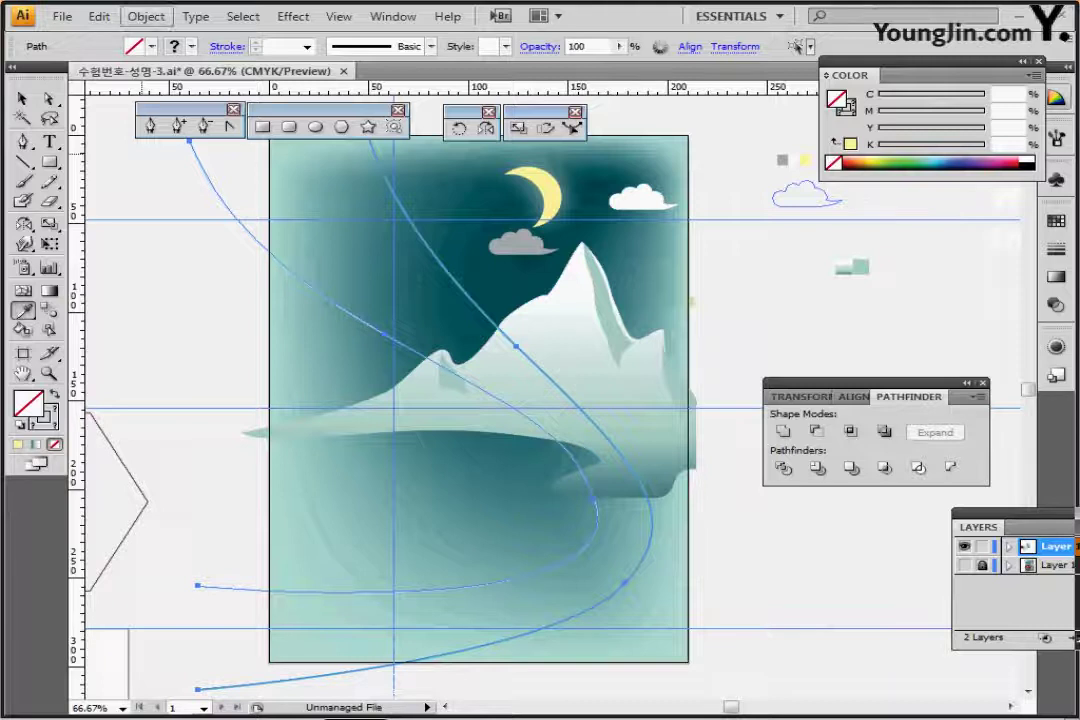
left_click(146, 16)
mouse_move(172, 398)
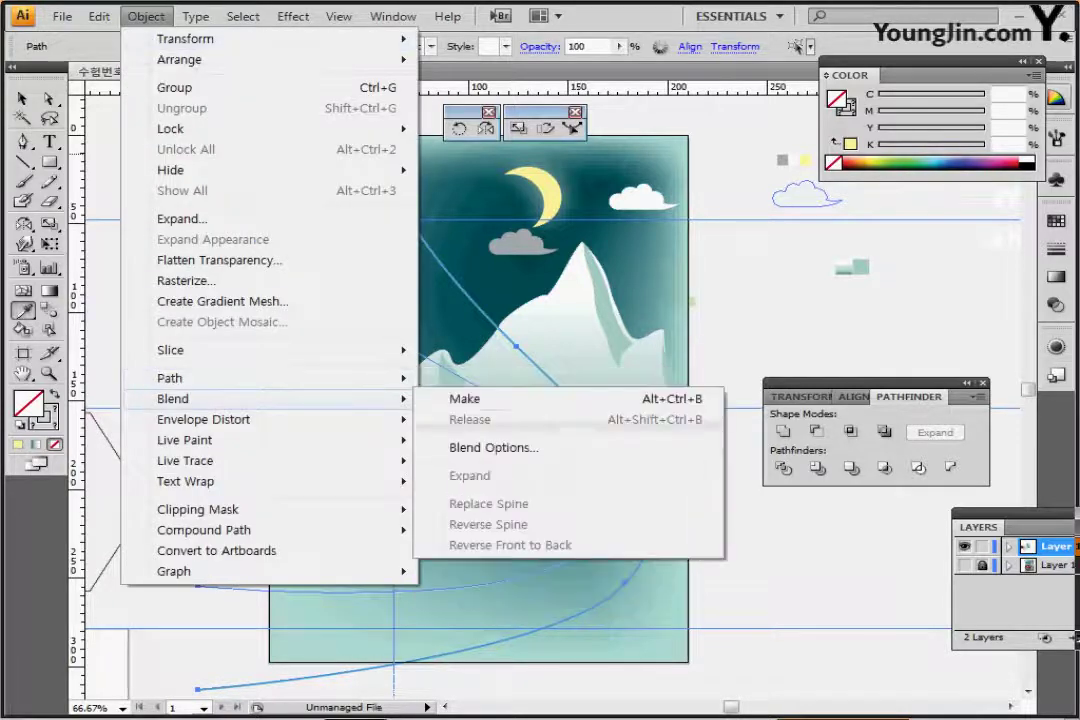
left_click(466, 398)
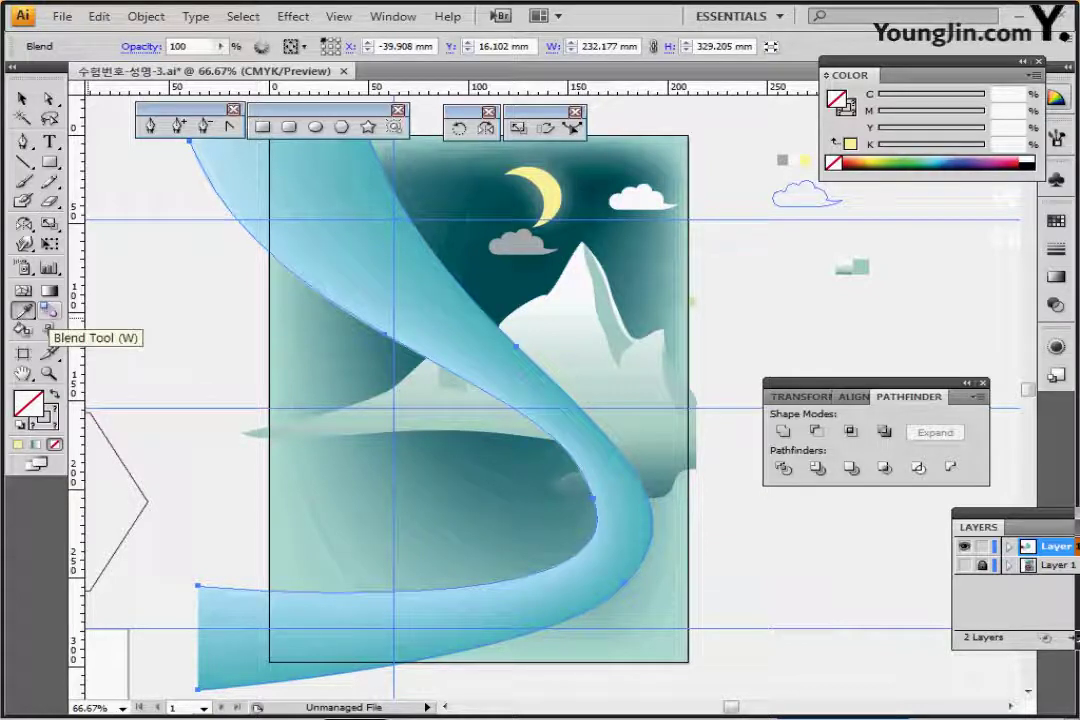
Set the curve blend's spacing to Specified Steps with 15 steps, and deselect the blend.
double_click(48, 310)
left_click_drag(420, 303, 338, 301)
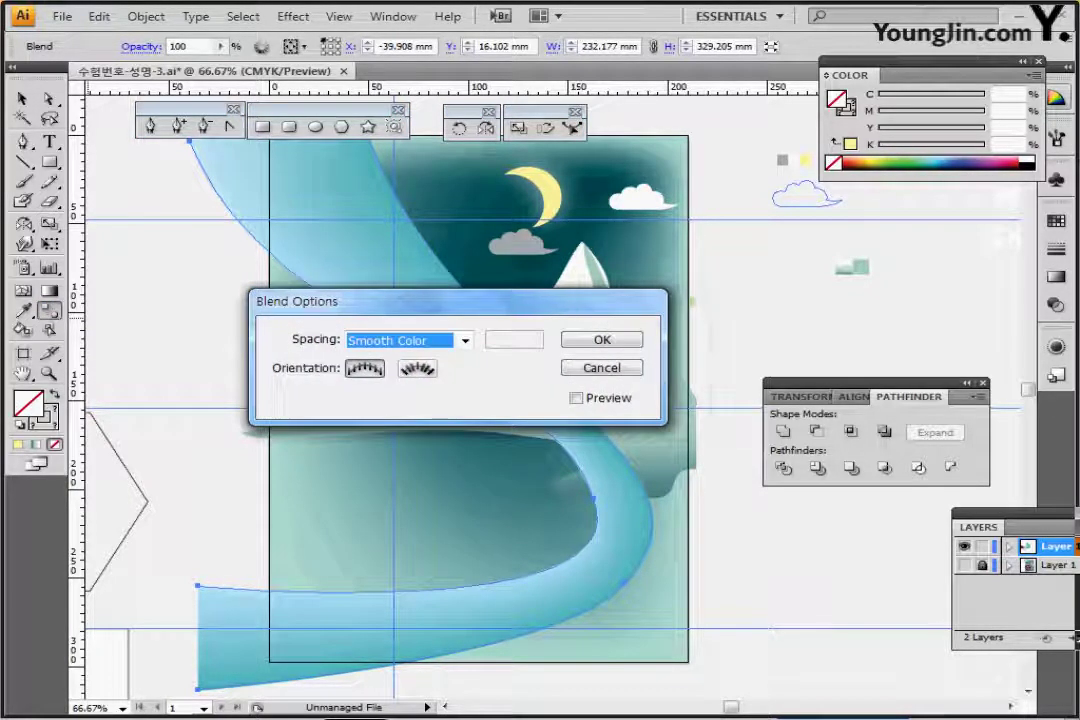
left_click(465, 341)
left_click(395, 376)
left_click(576, 398)
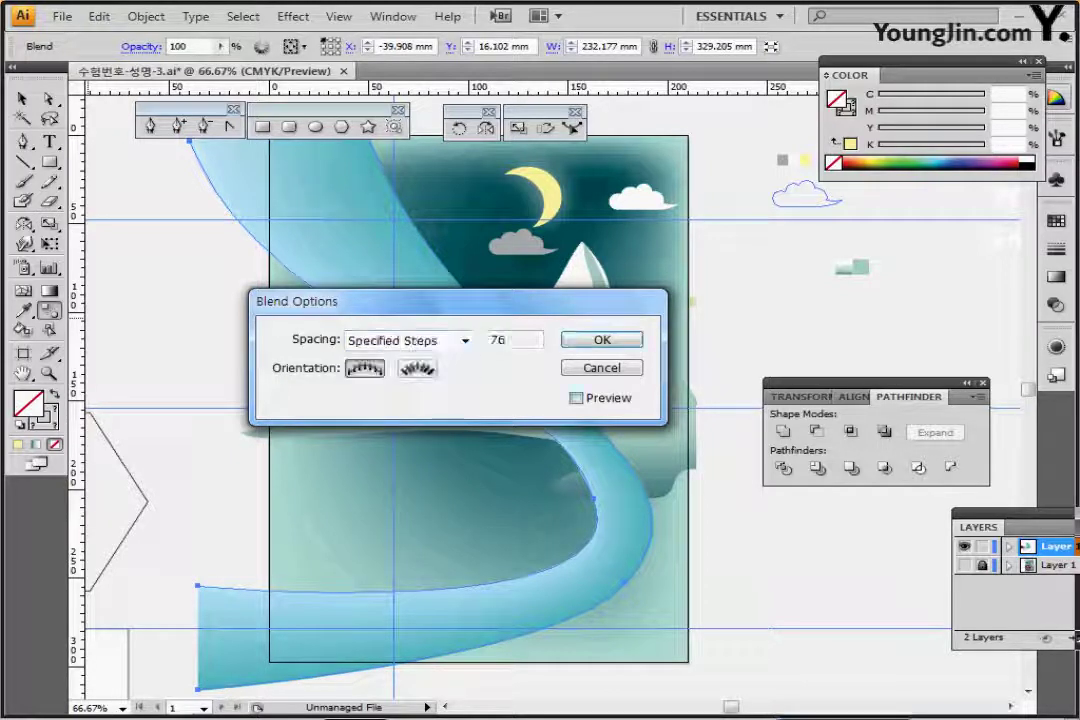
key("alt+p")
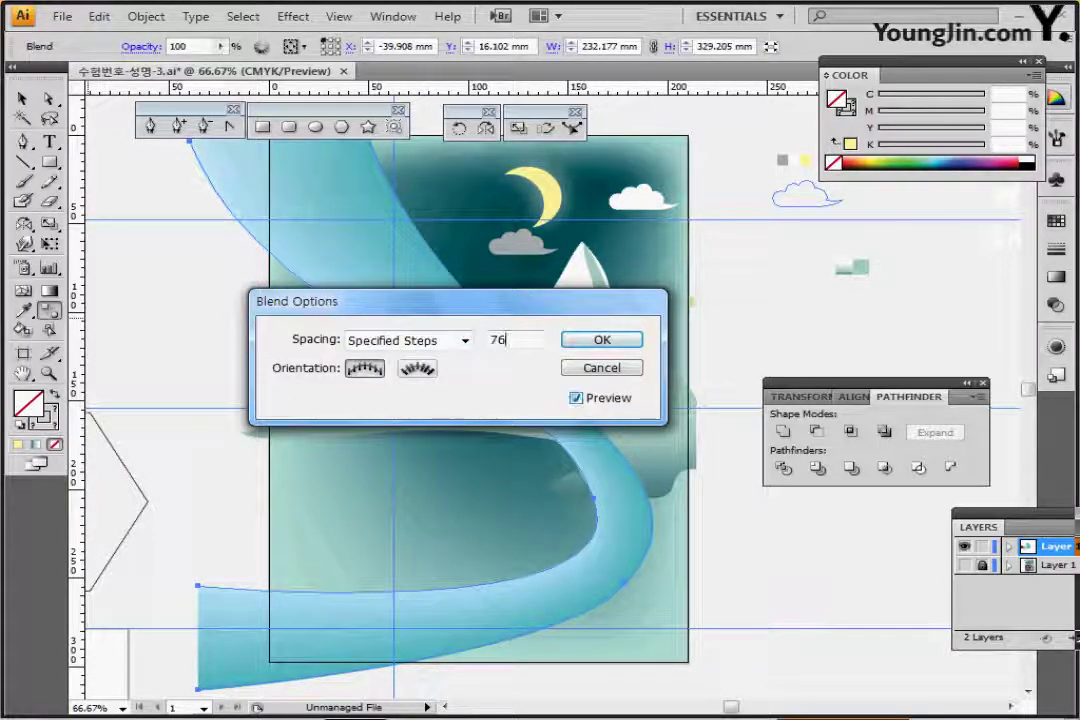
double_click(498, 340)
type("15")
key("Return")
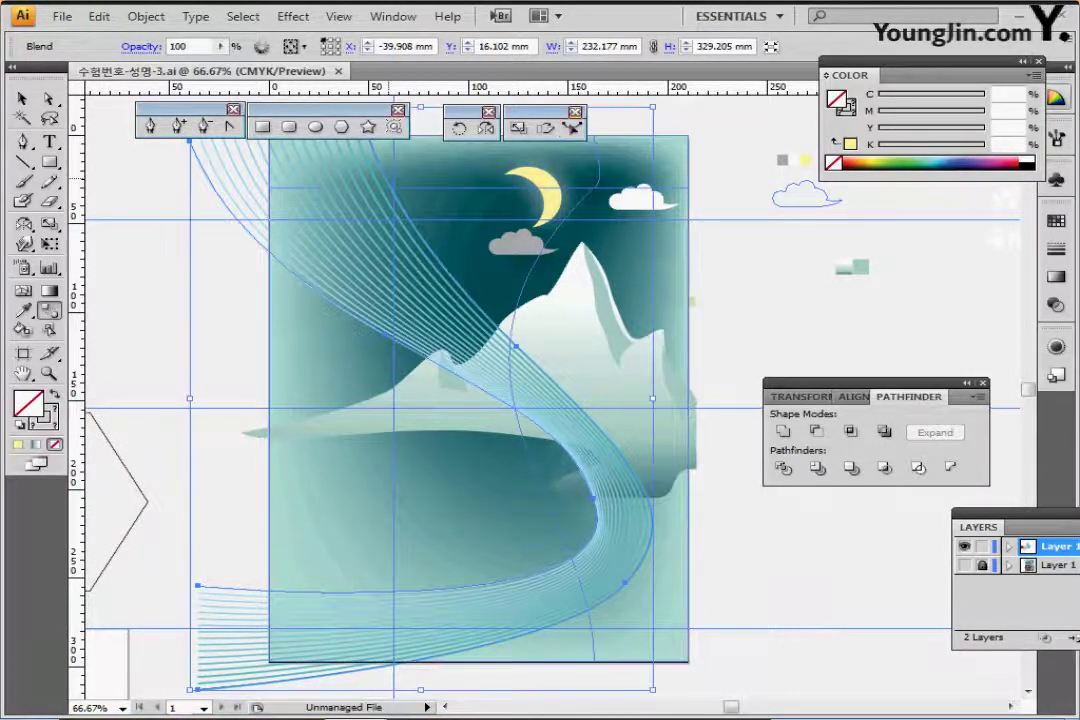
left_click(224, 345, "ctrl")
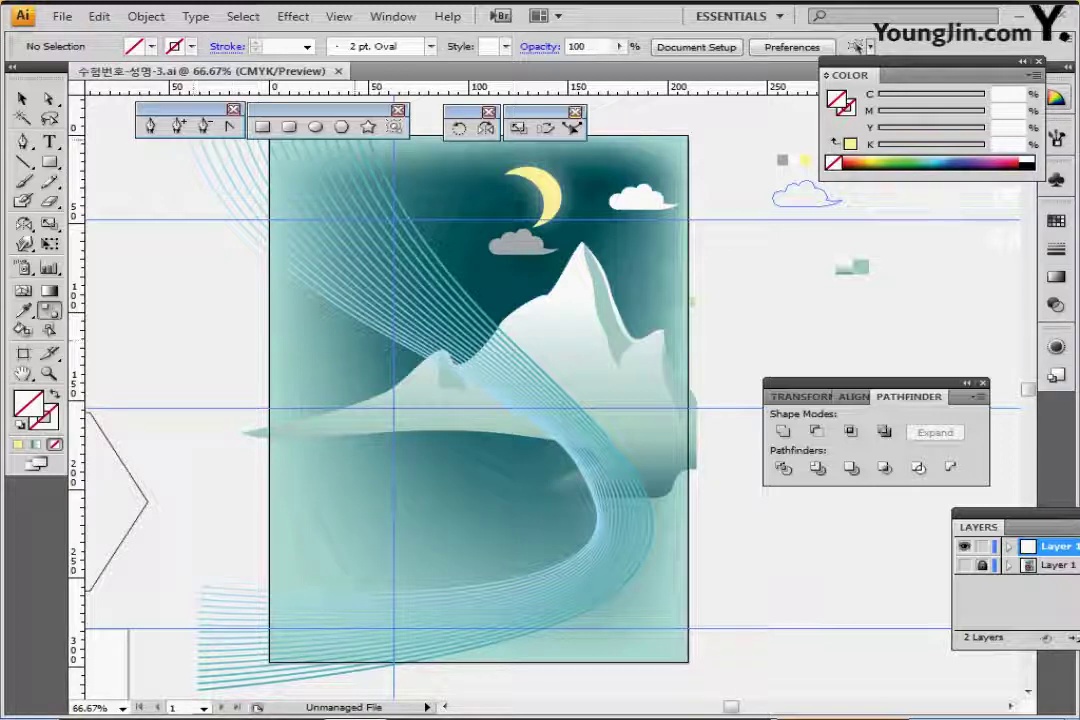
left_click(341, 126)
left_click_drag(209, 393, 516, 273)
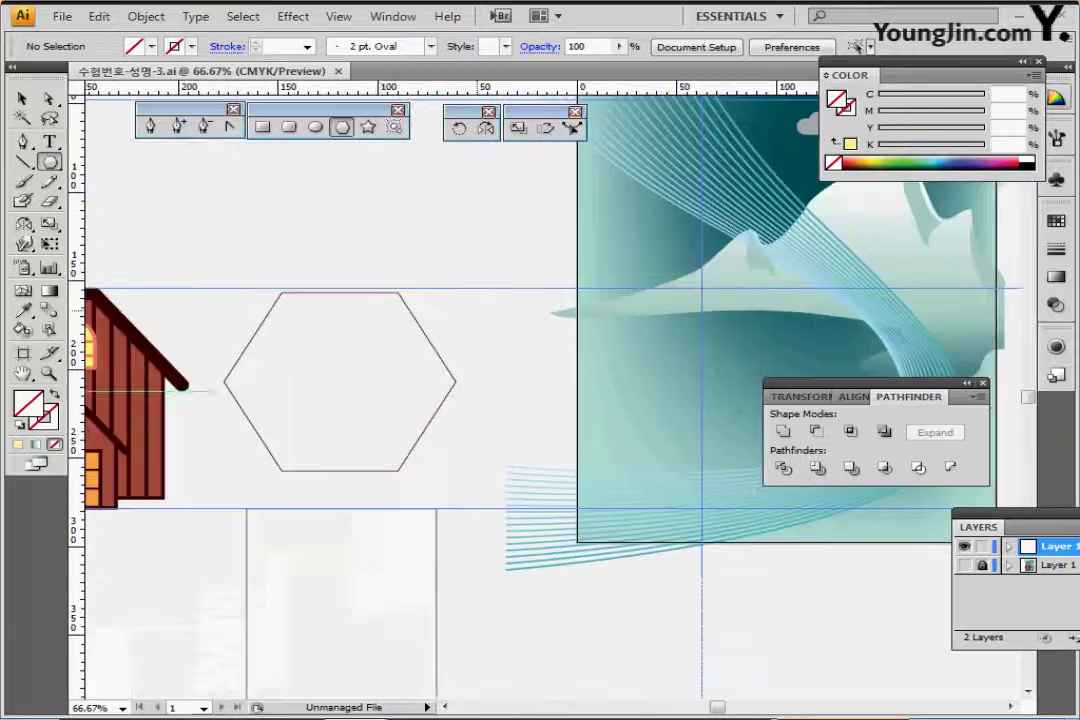
left_click(378, 430, "ctrl")
left_click_drag(378, 430, 323, 466)
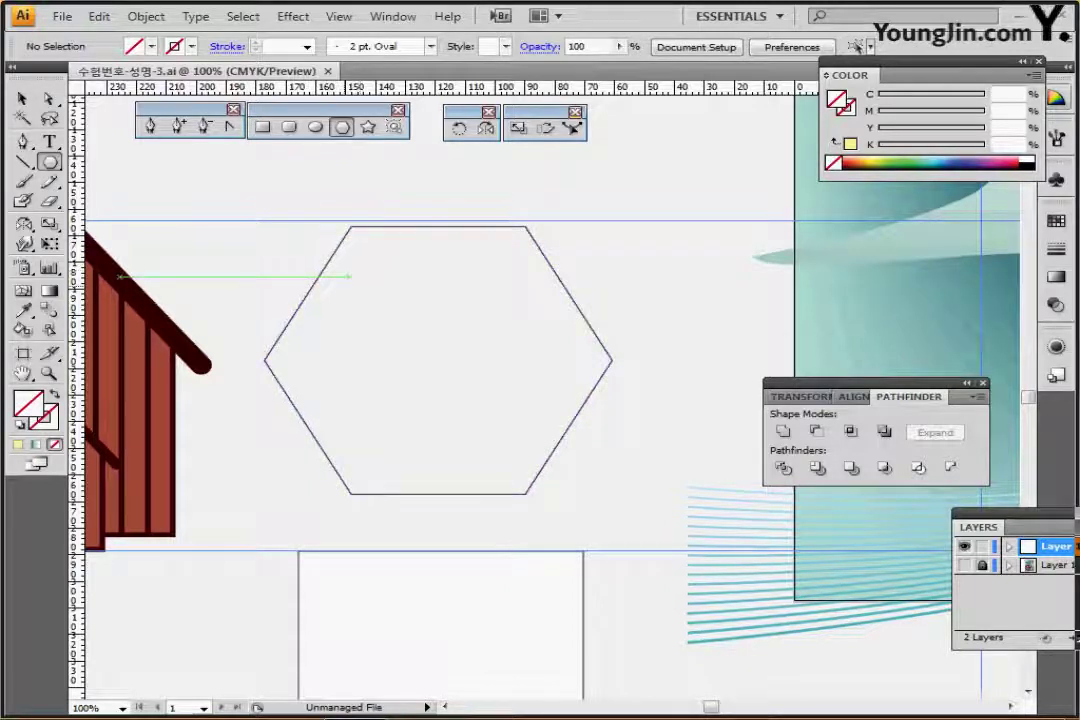
left_click_drag(350, 333, 439, 464)
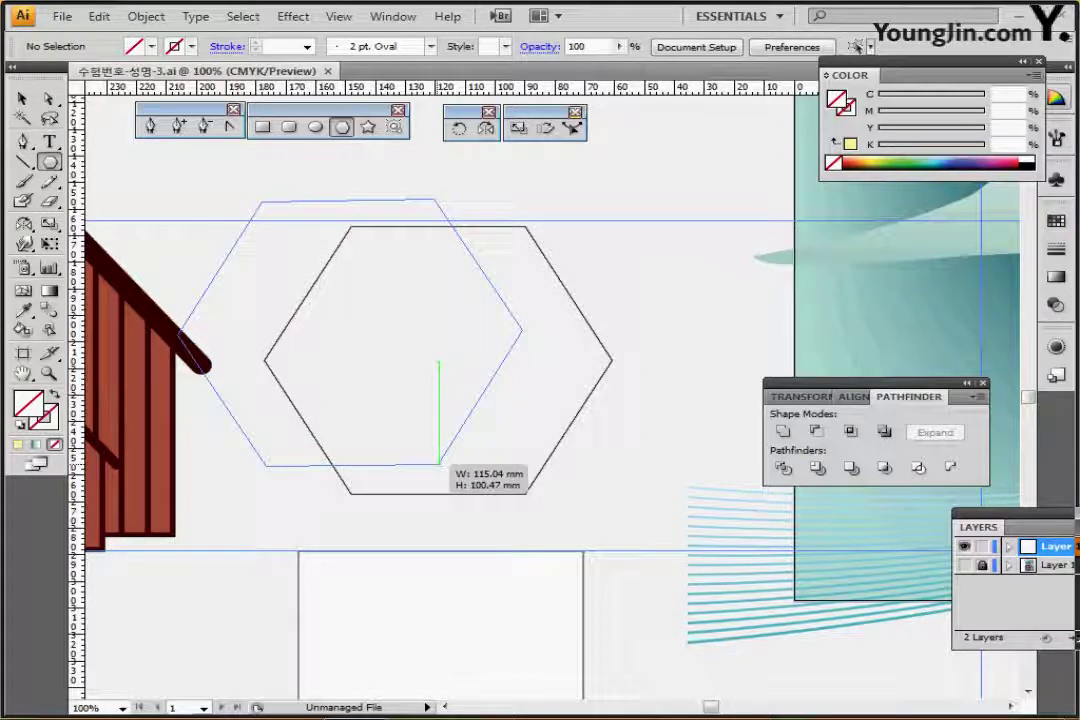
left_click_drag(439, 464, 425, 472)
key("Down")
key("Down")
key("Down")
key("Up")
key("Up")
key("Up")
key("Up")
key("Down")
key("Down")
key("Up")
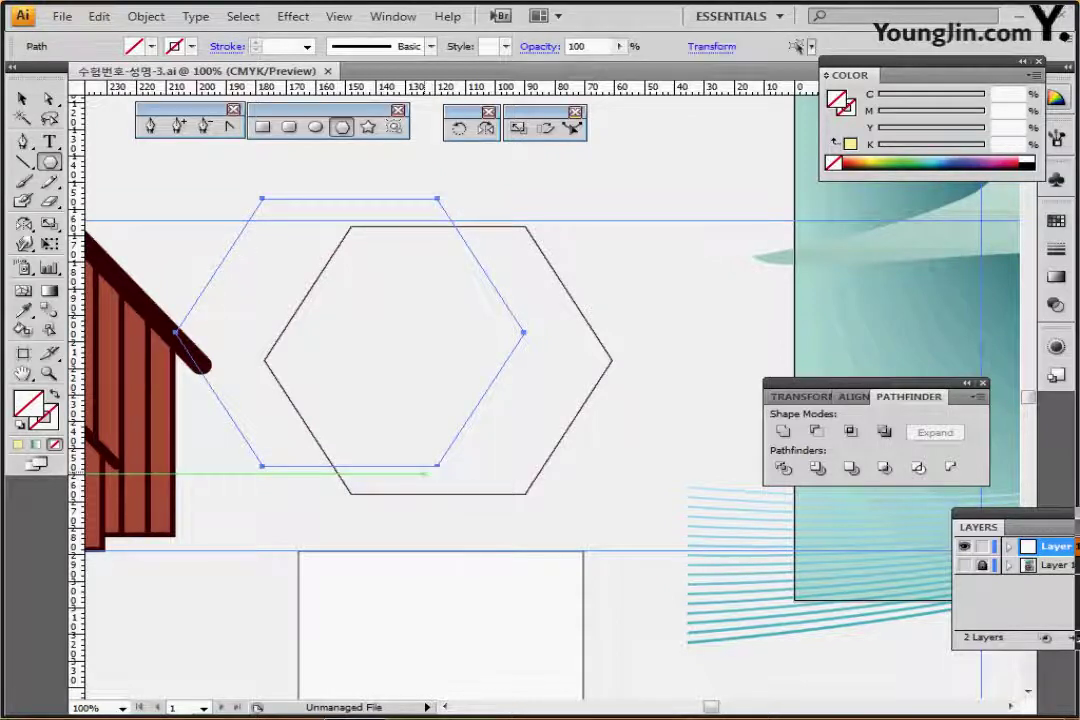
key("Delete")
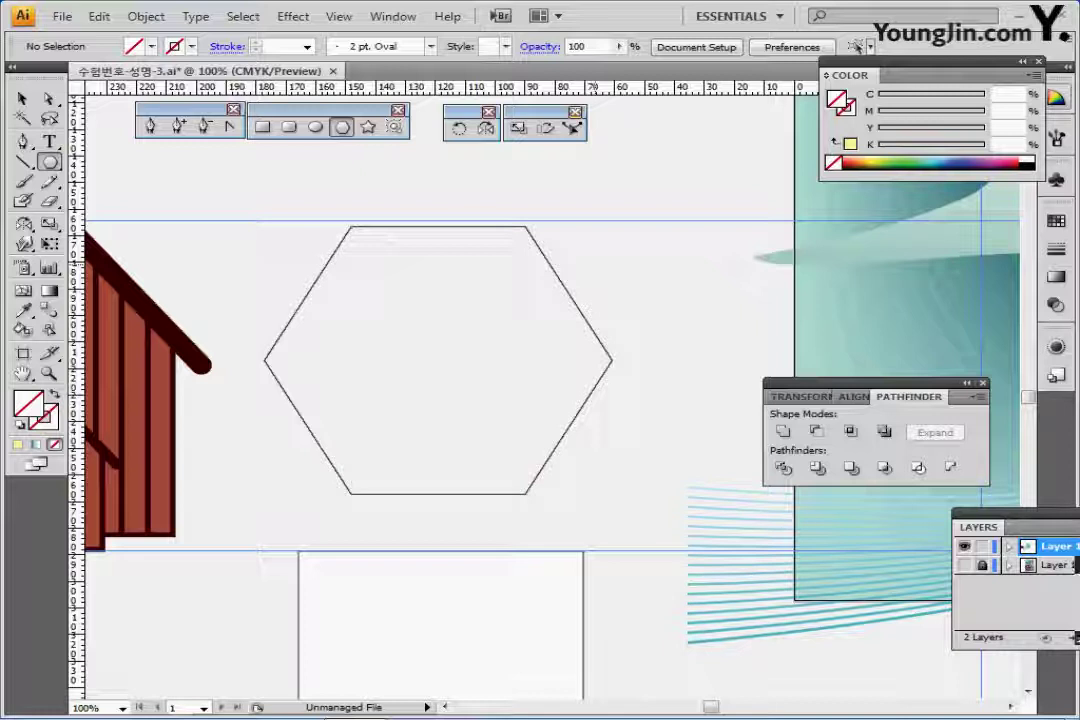
Give the selected hexagon's outline a 20 pt stroke with round caps and a bevel join.
key("ctrl+z")
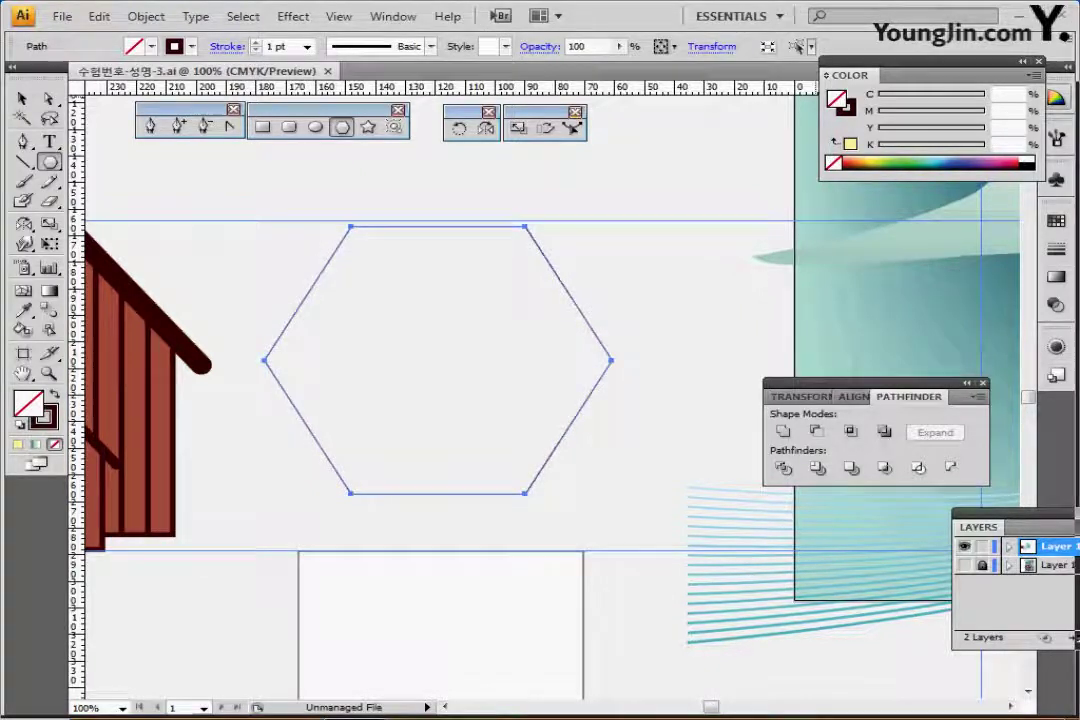
key("x")
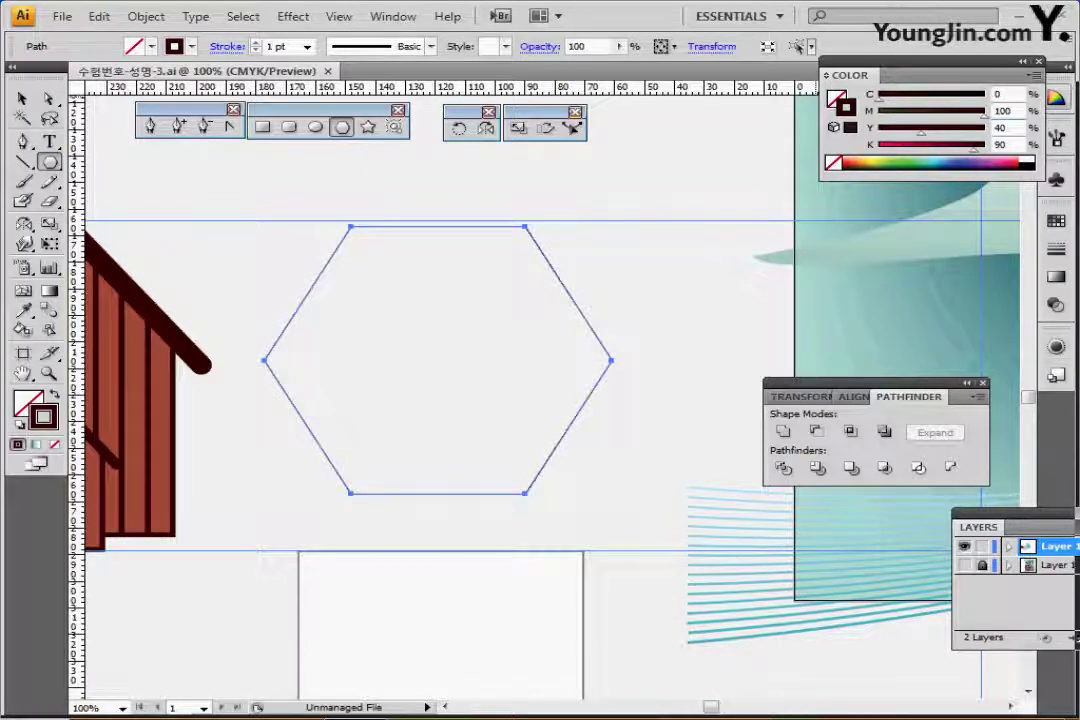
key("ctrl+F10")
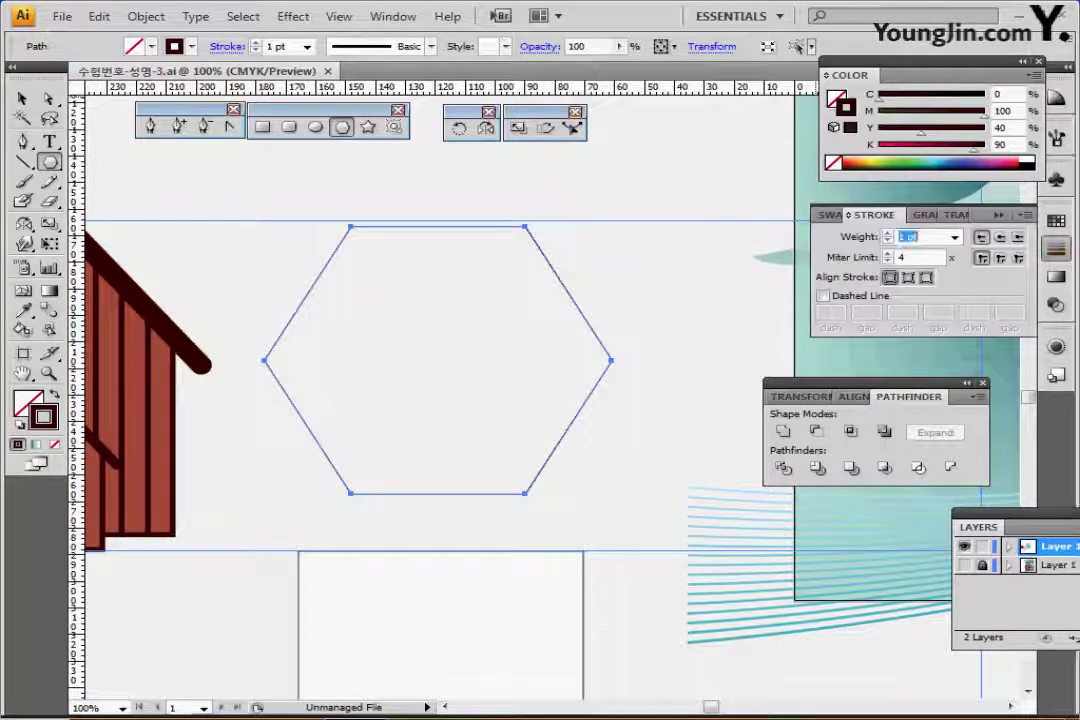
left_click(955, 237)
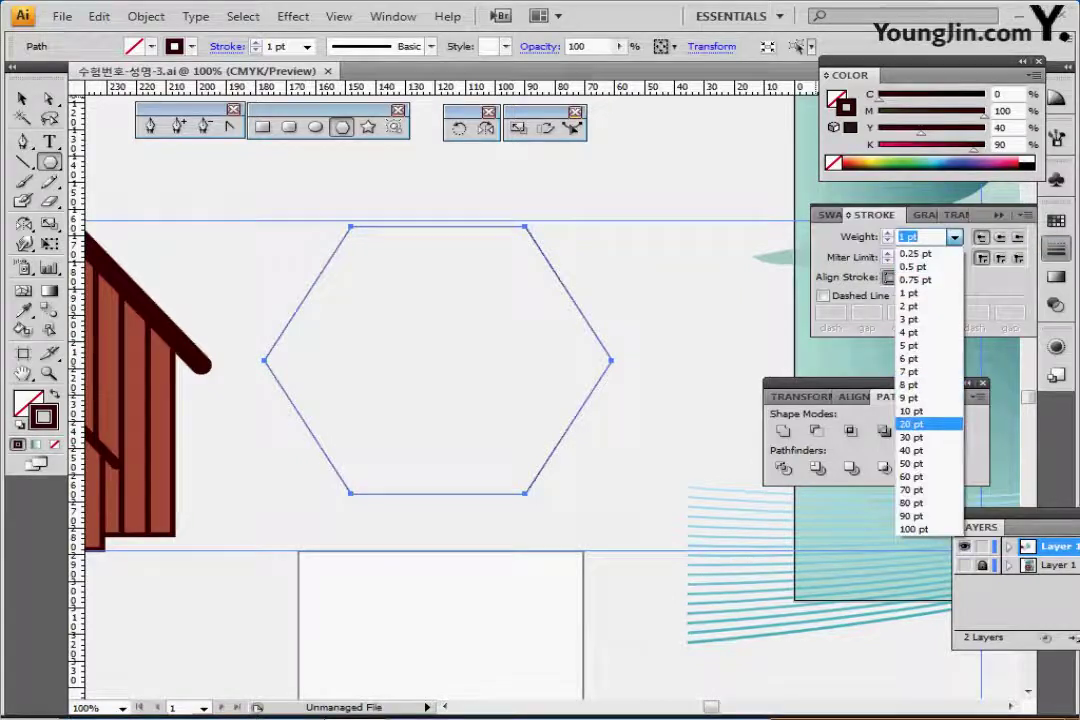
key("Return")
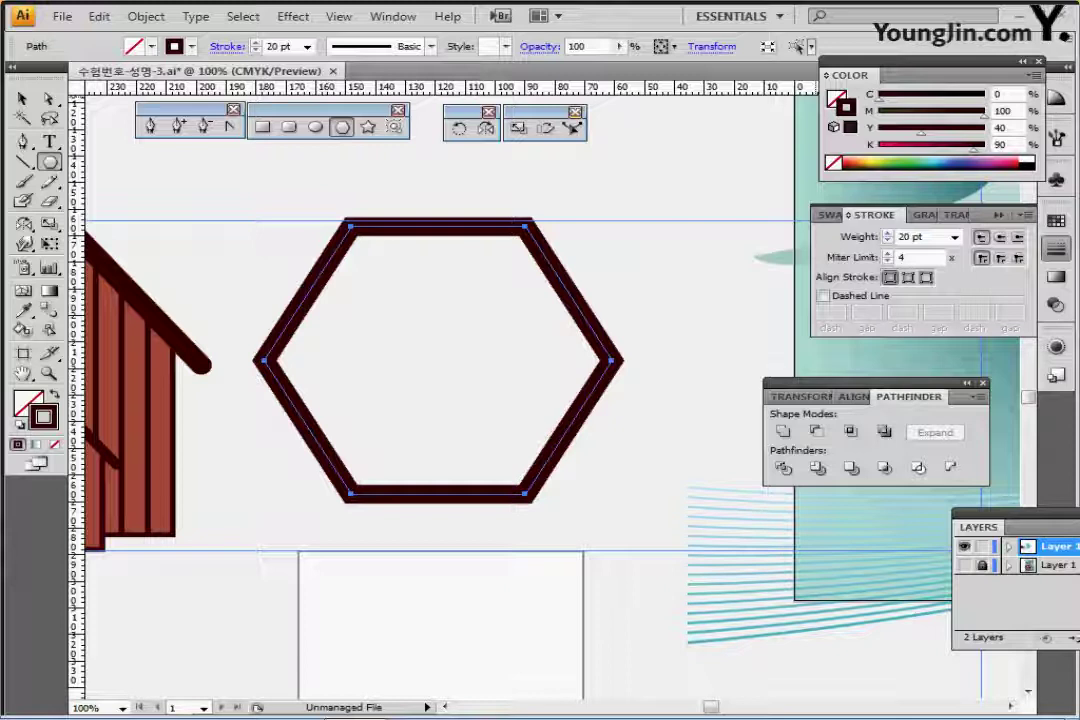
left_click(1000, 237)
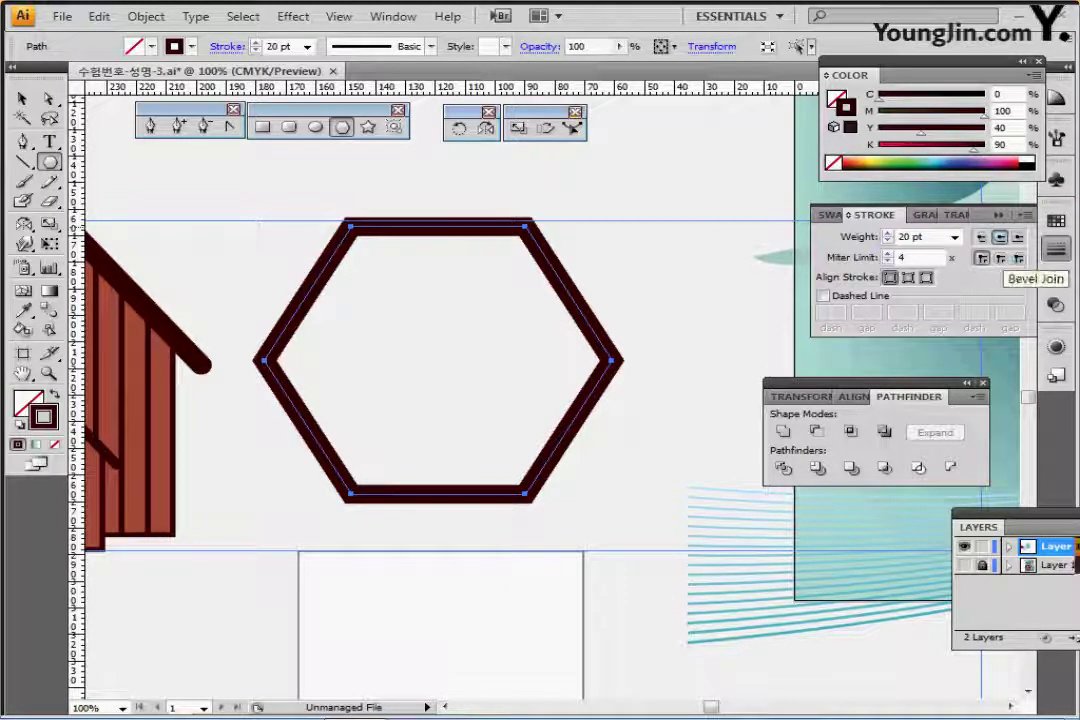
left_click(1018, 258)
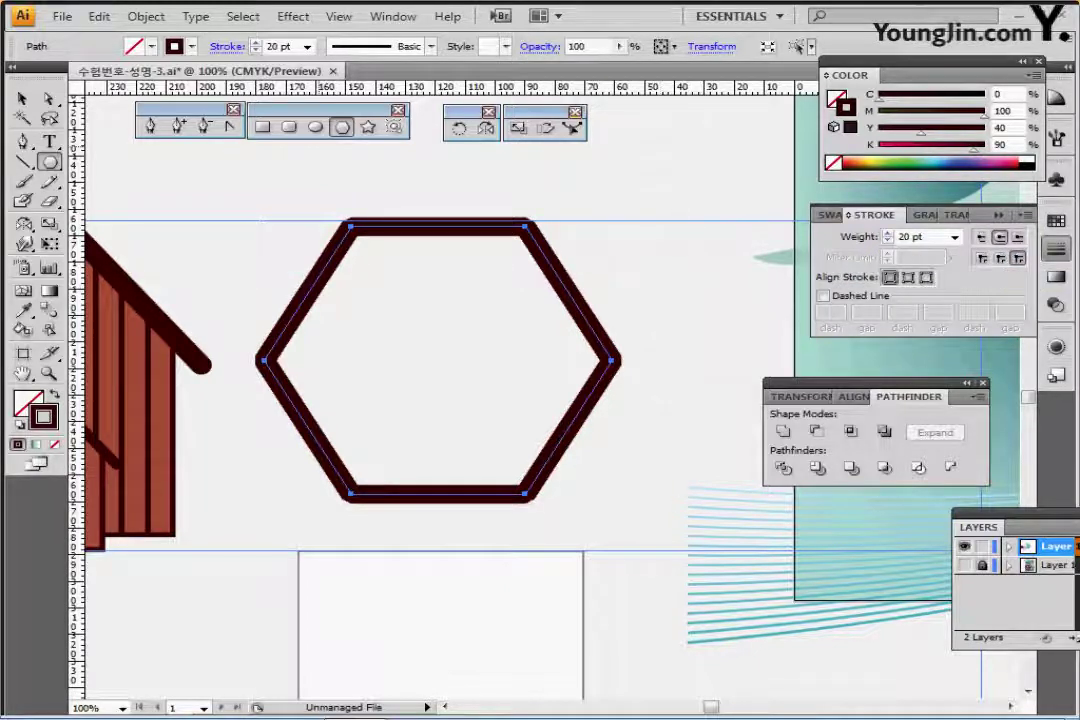
Delete the two lower anchor points of the hexagon, leaving its upper half as an open roof outline.
left_click(49, 99)
left_click_drag(283, 472, 594, 526)
key("Delete")
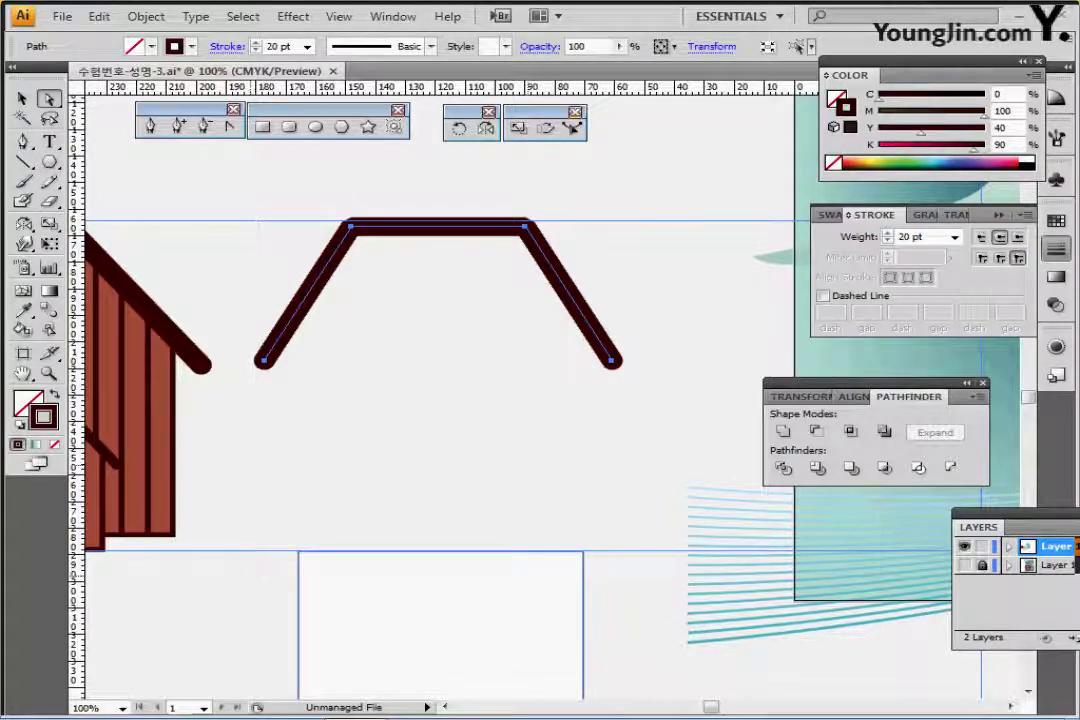
Scale the two upper anchor points of the roof outline uniformly to 45%.
left_click_drag(326, 179, 540, 268)
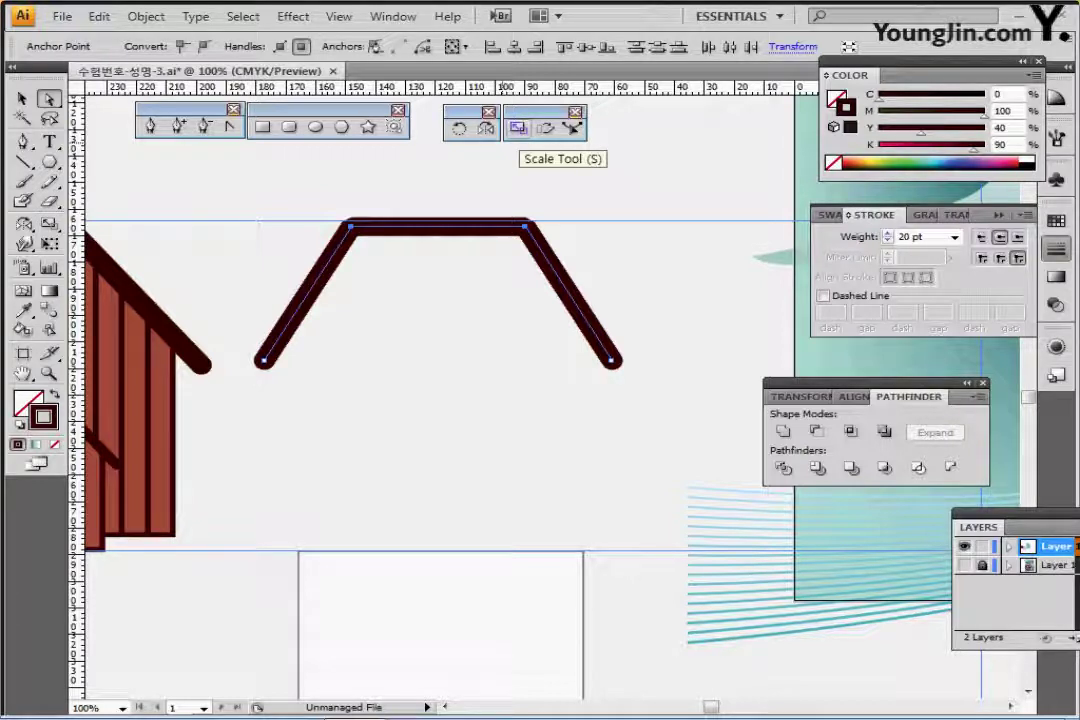
double_click(518, 128)
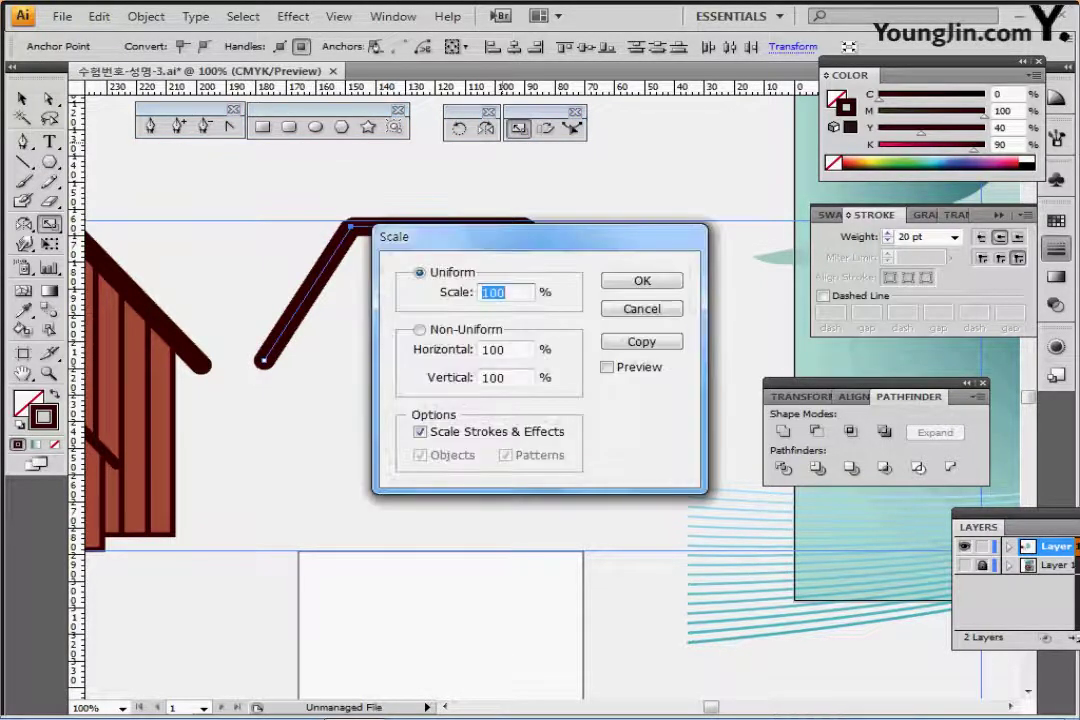
type("45")
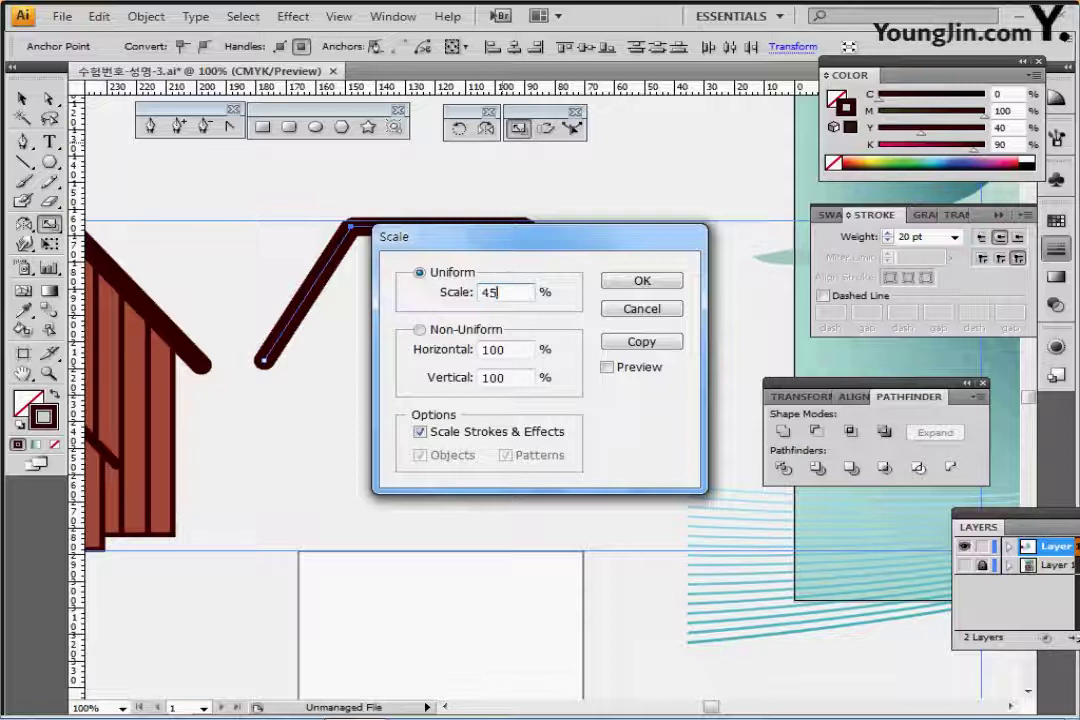
key("Return")
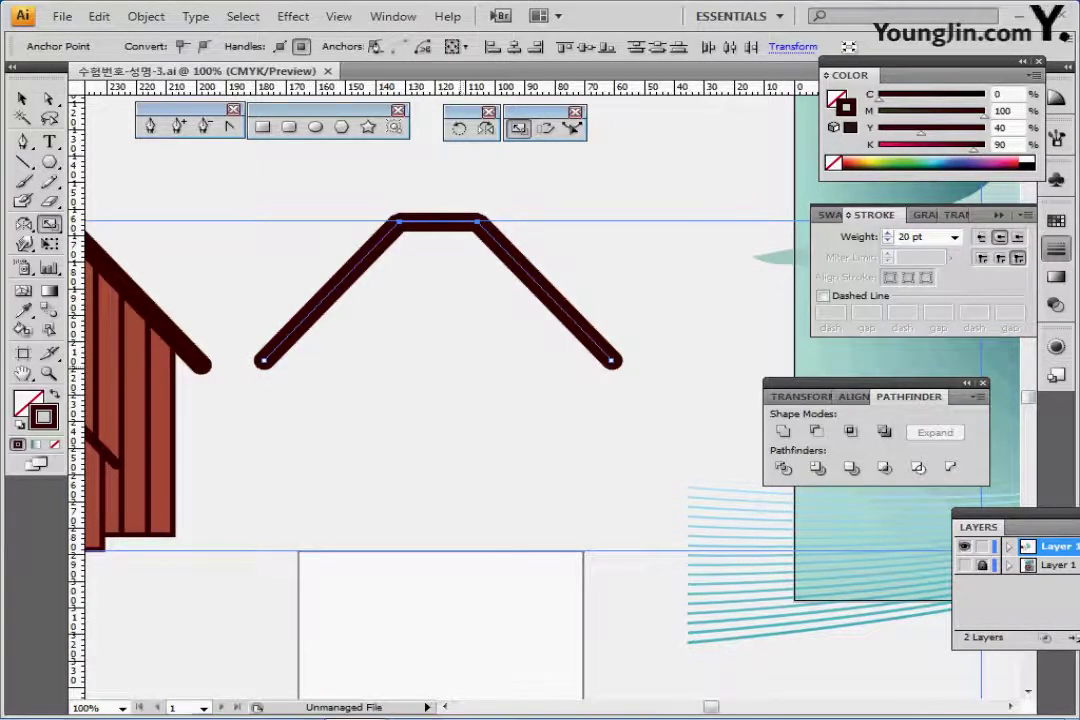
Move the white rectangle straight up about 128 mm so it overlaps the roof outline as the house wall.
key("ctrl+minus")
left_click(22, 98)
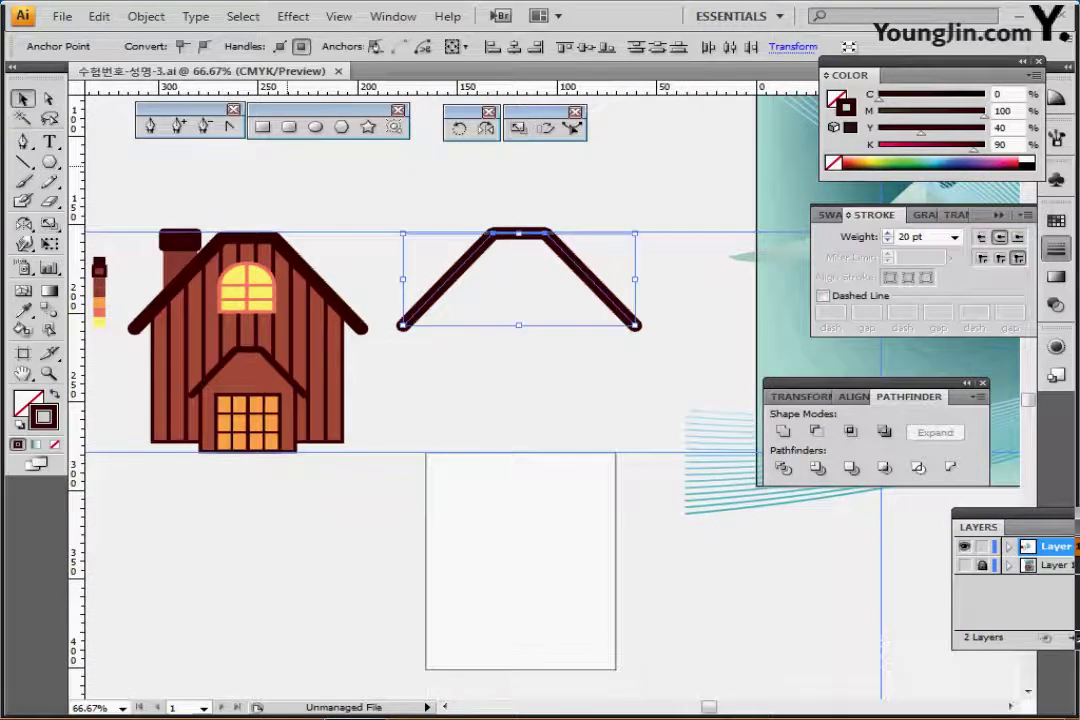
left_click(480, 525)
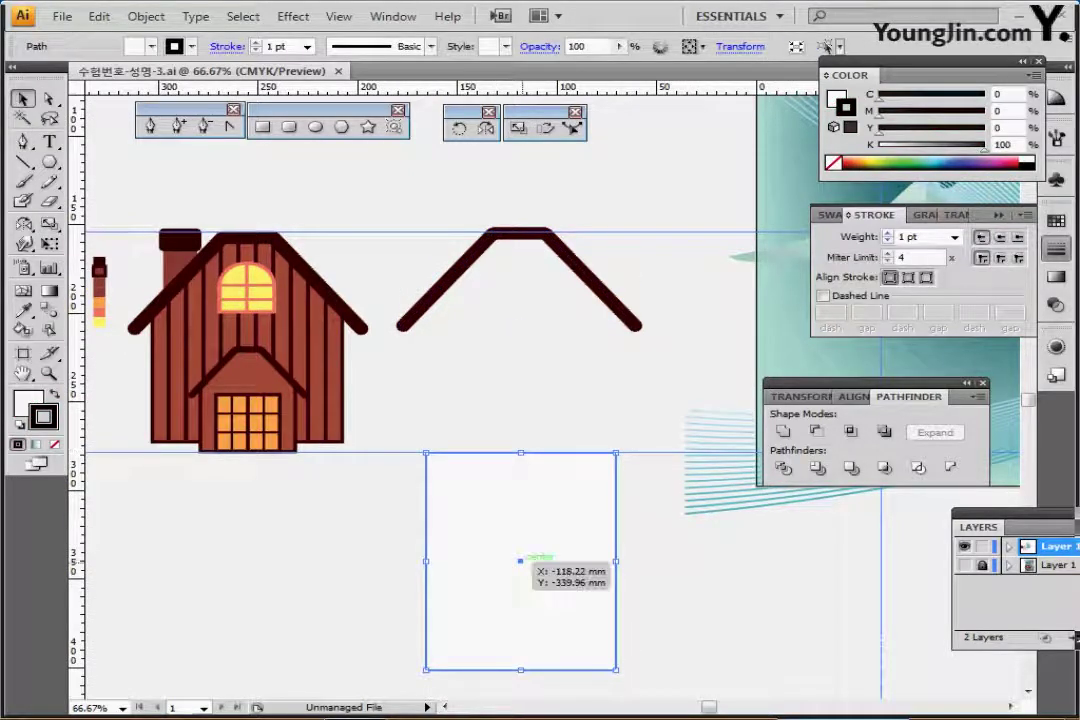
left_click_drag(520, 560, 520, 333)
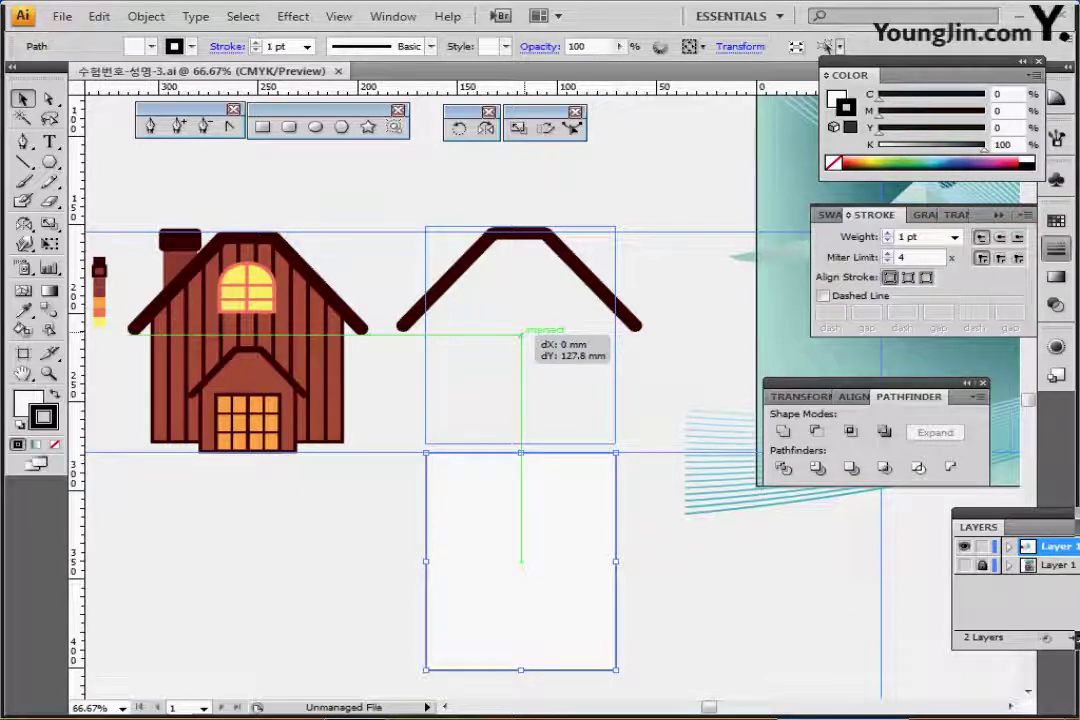
left_click_drag(520, 333, 520, 333)
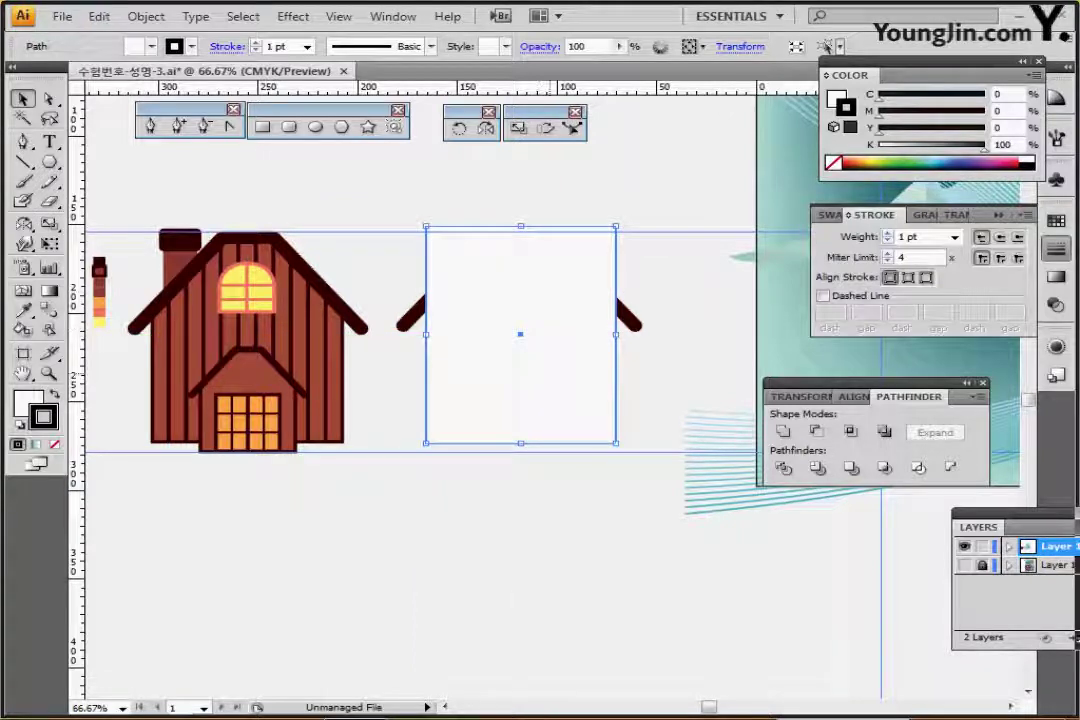
left_click(514, 501)
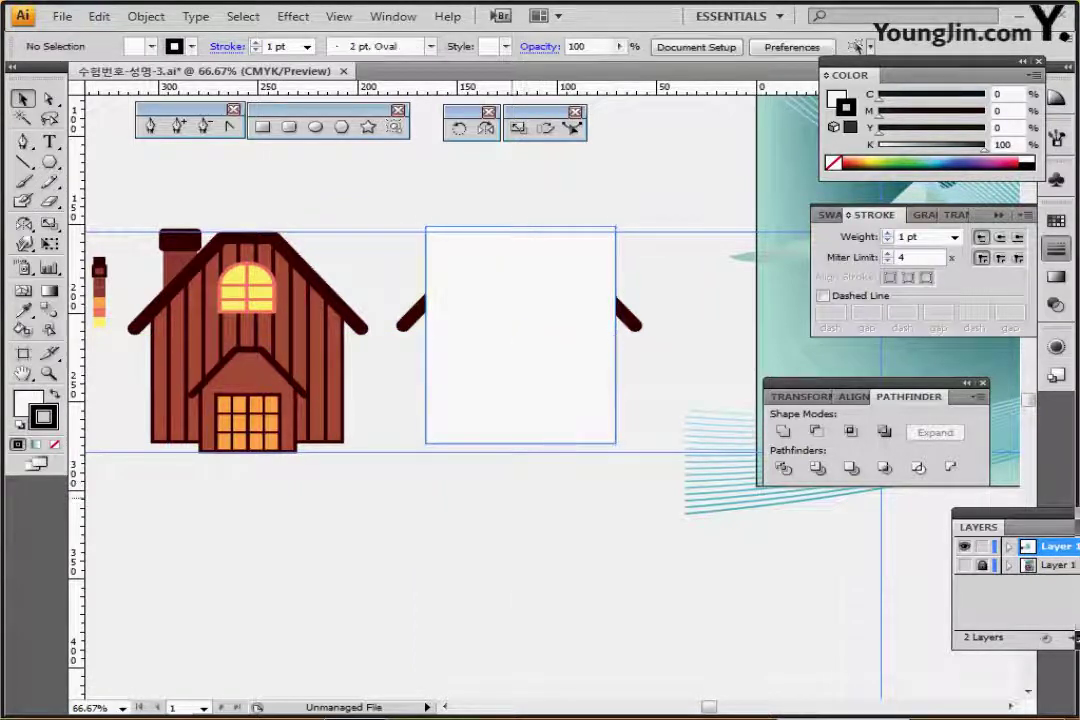
left_click(524, 400)
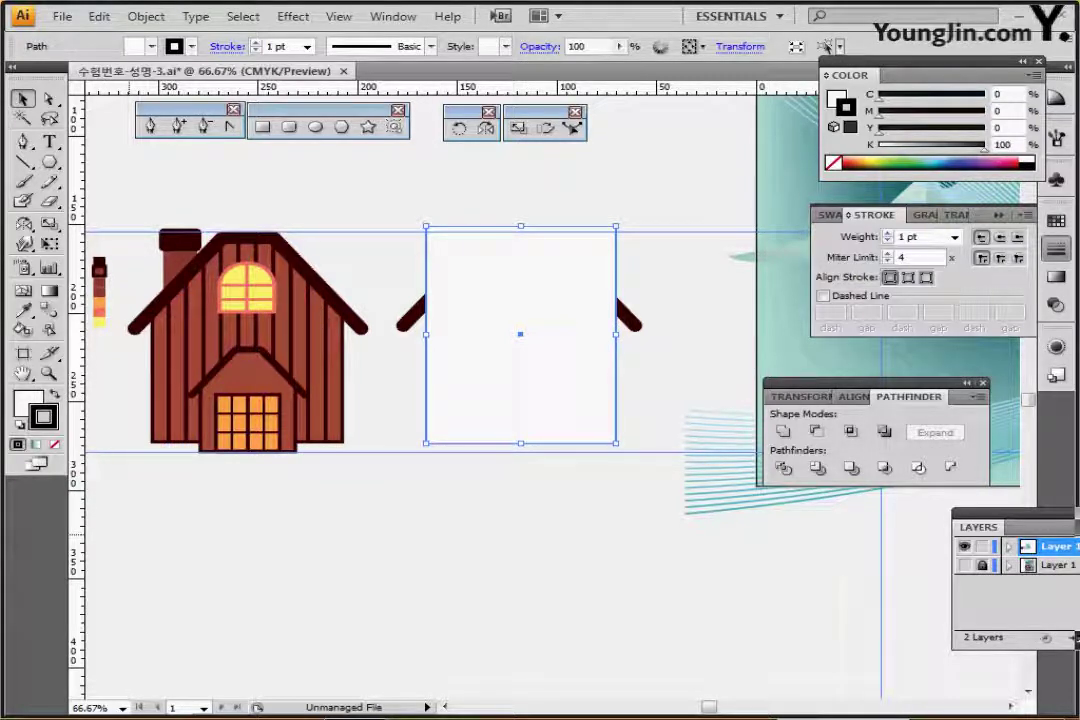
Draw two vertical lines about 148 mm long and 75 mm apart near the wall rectangle's sides, extending past its edges.
key("ctrl+shift+a")
left_click(445, 350)
key("backslash")
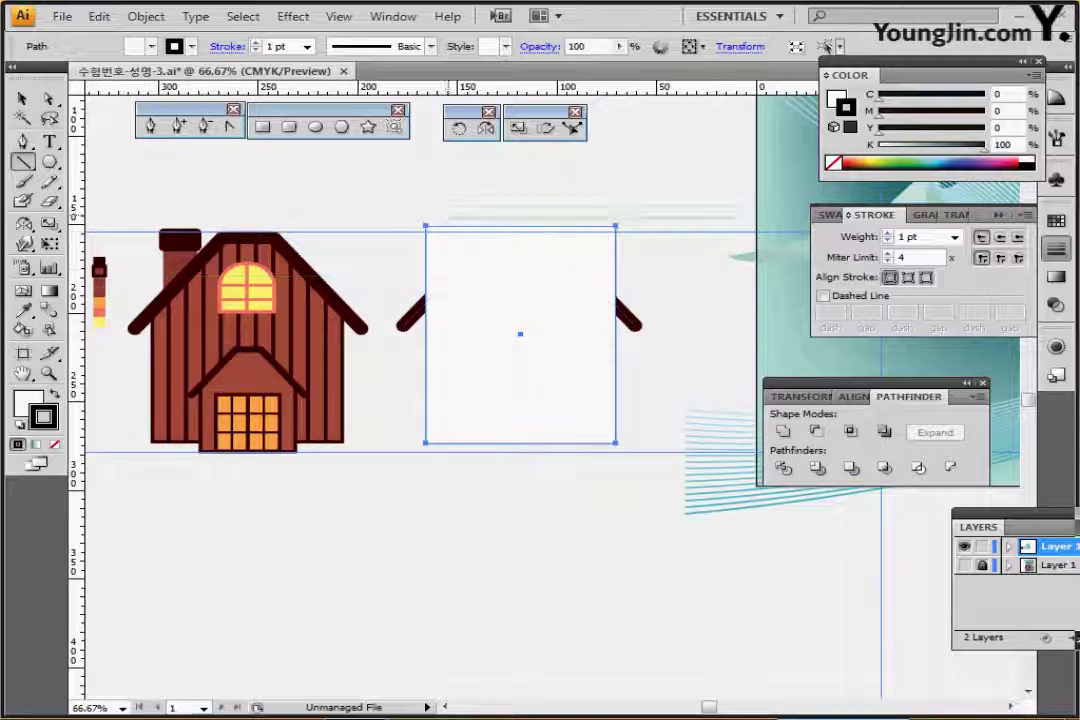
mouse_move(446, 213)
left_mouse_down()
mouse_move(447, 473)
mouse_move(597, 456)
left_mouse_up()
left_click(558, 498, "ctrl")
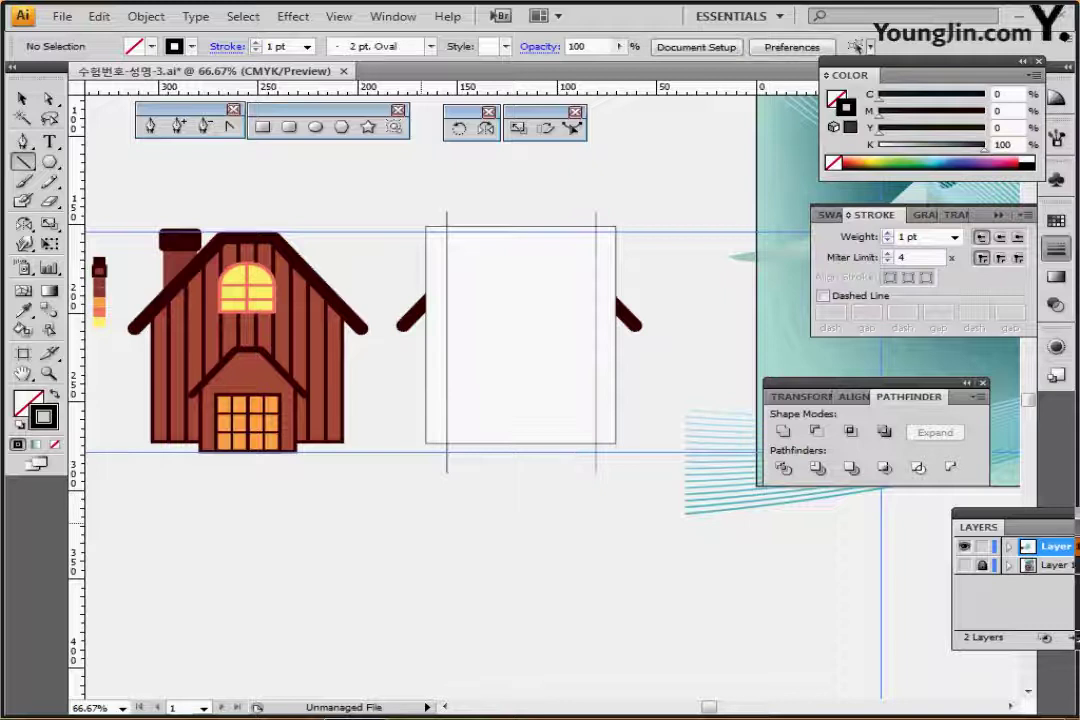
Select both vertical lines on the wall and make a blend between them.
left_click_drag(415, 506, 605, 463)
left_click(146, 16)
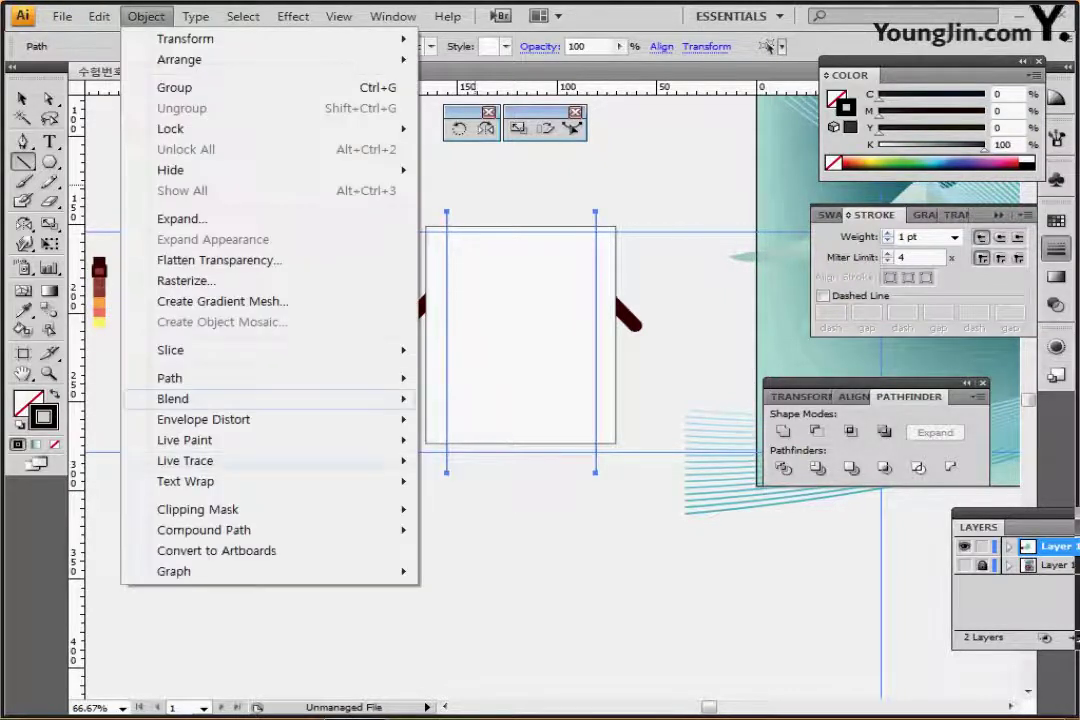
mouse_move(200, 398)
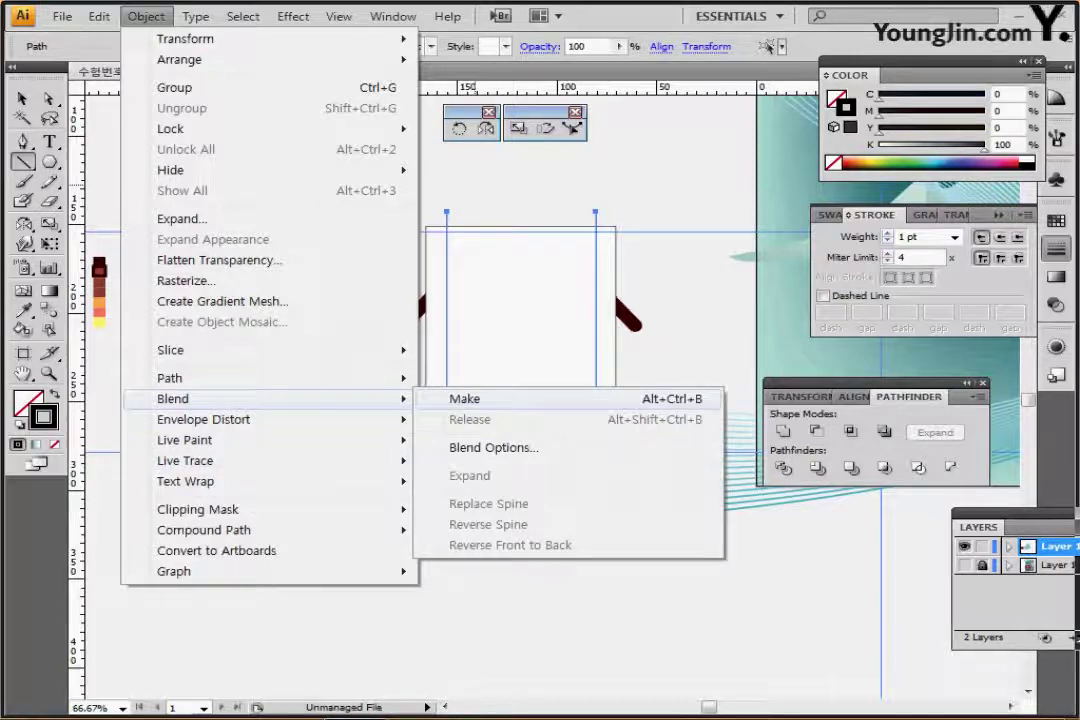
left_click(464, 398)
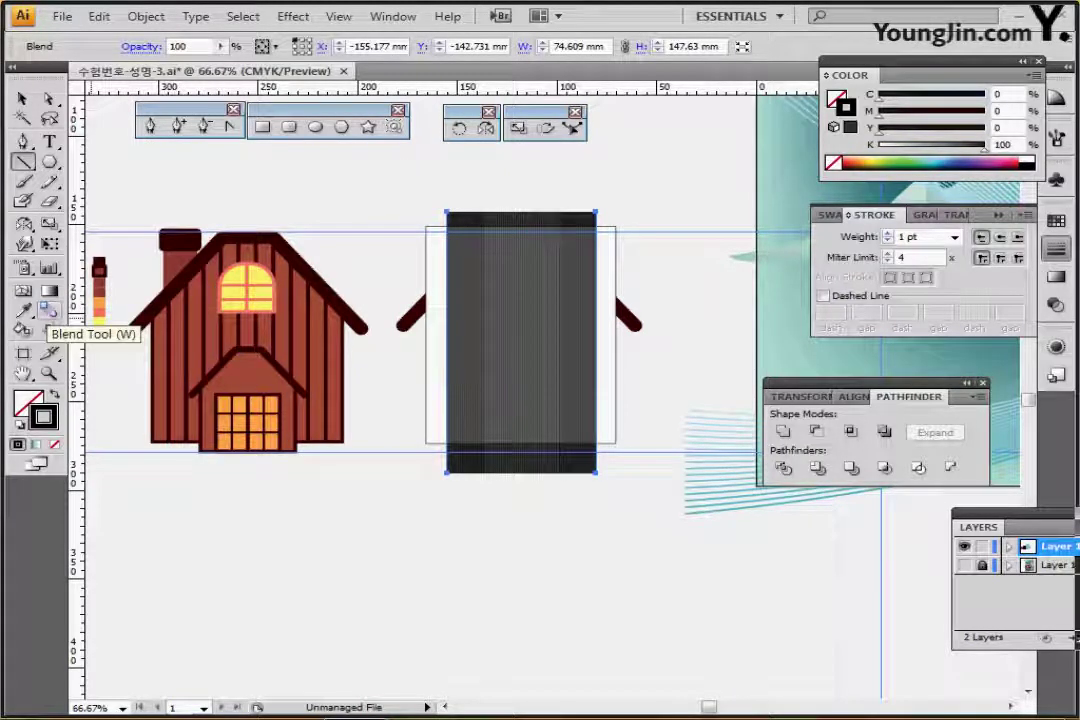
Set the vertical line blend's spacing to Specified Steps with 8 steps.
double_click(47, 311)
left_click(546, 342)
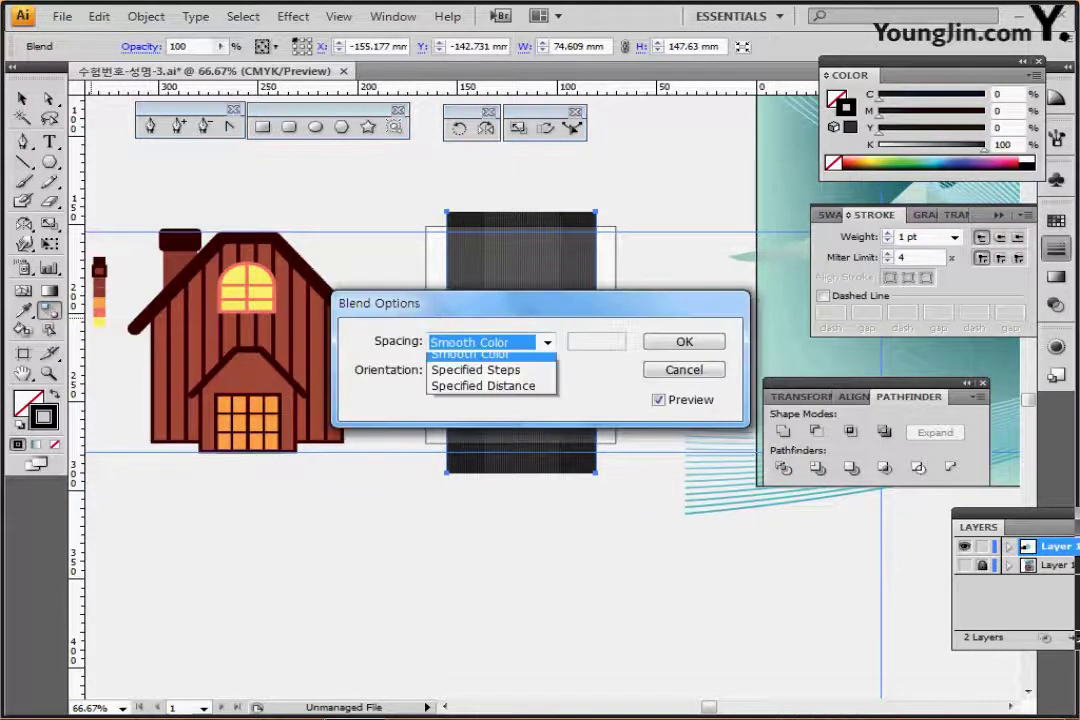
left_click(490, 357)
type("8")
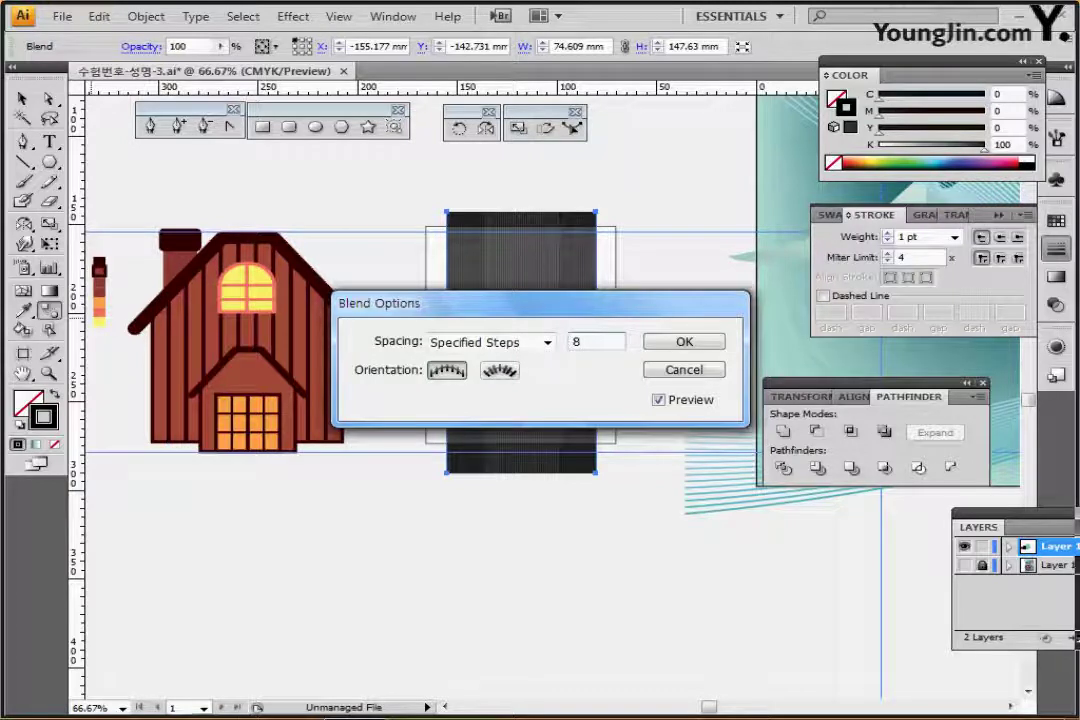
key("Return")
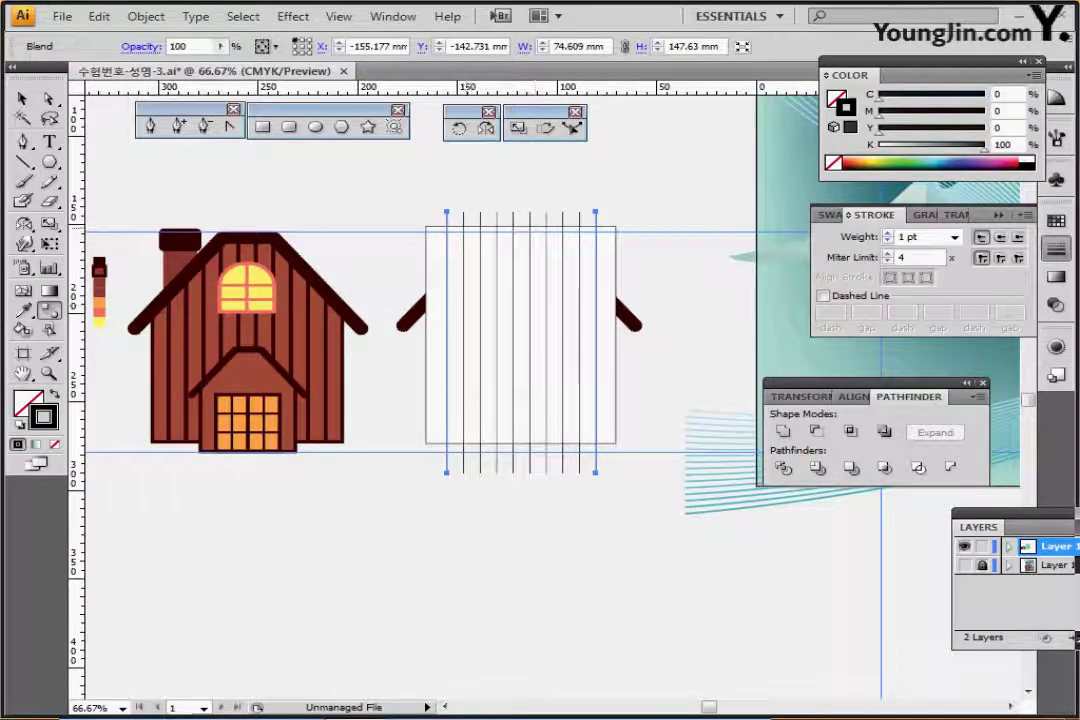
Expand the vertical line blend into separate editable lines.
left_click(146, 16)
mouse_move(175, 398)
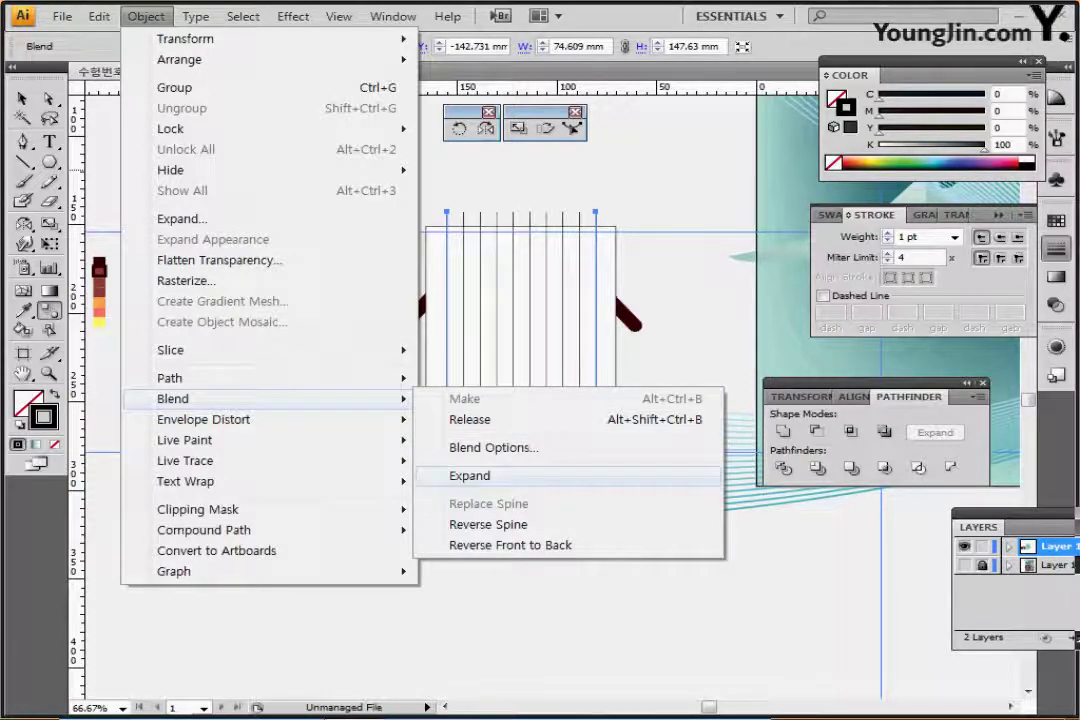
left_click(470, 476)
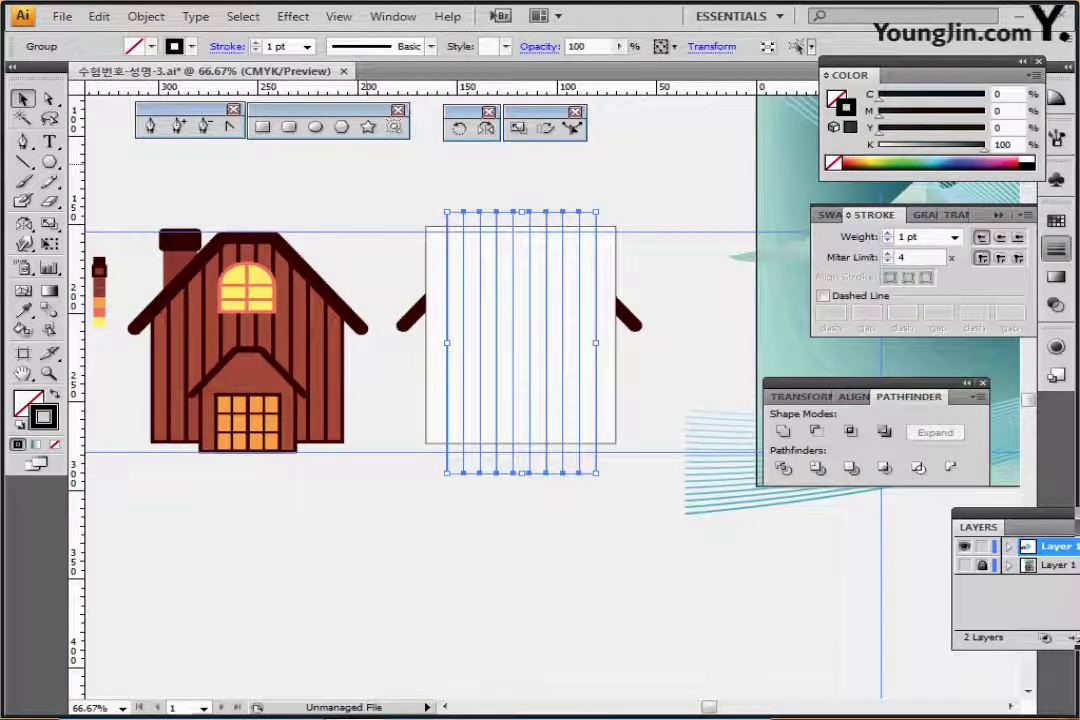
Align the roof outline, wall rectangle and vertical lines to a common horizontal center, and deselect them.
left_click_drag(421, 181, 604, 393)
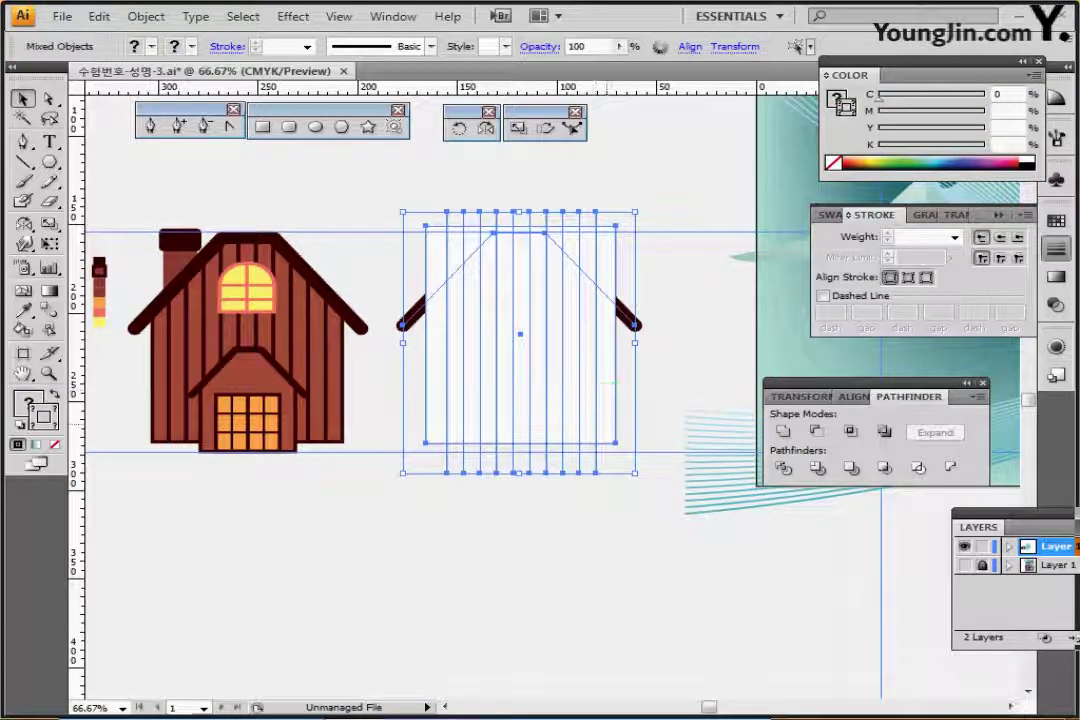
left_click(853, 397)
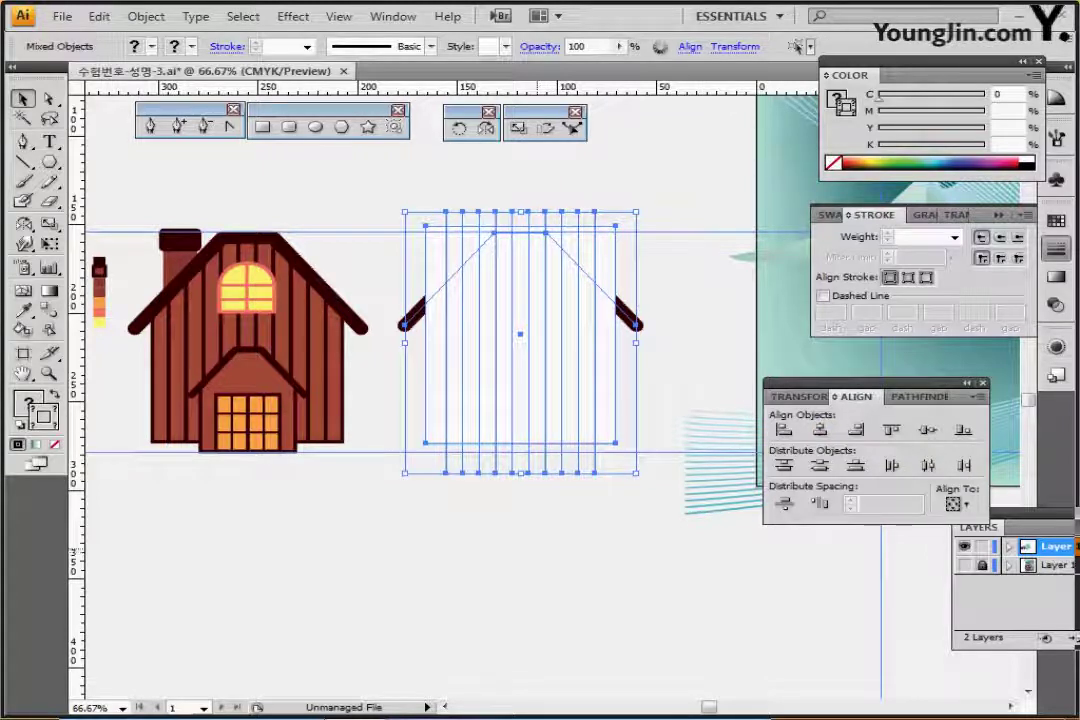
left_click(547, 555)
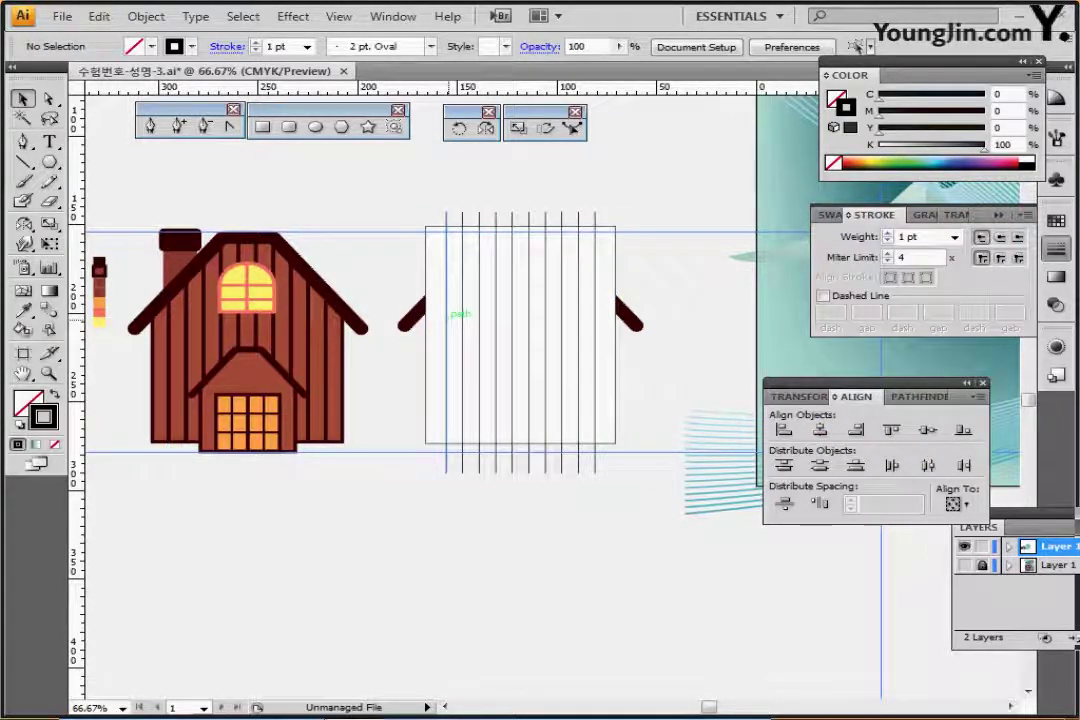
Select the roof outline and switch its bounding box off and back on.
left_click(407, 319)
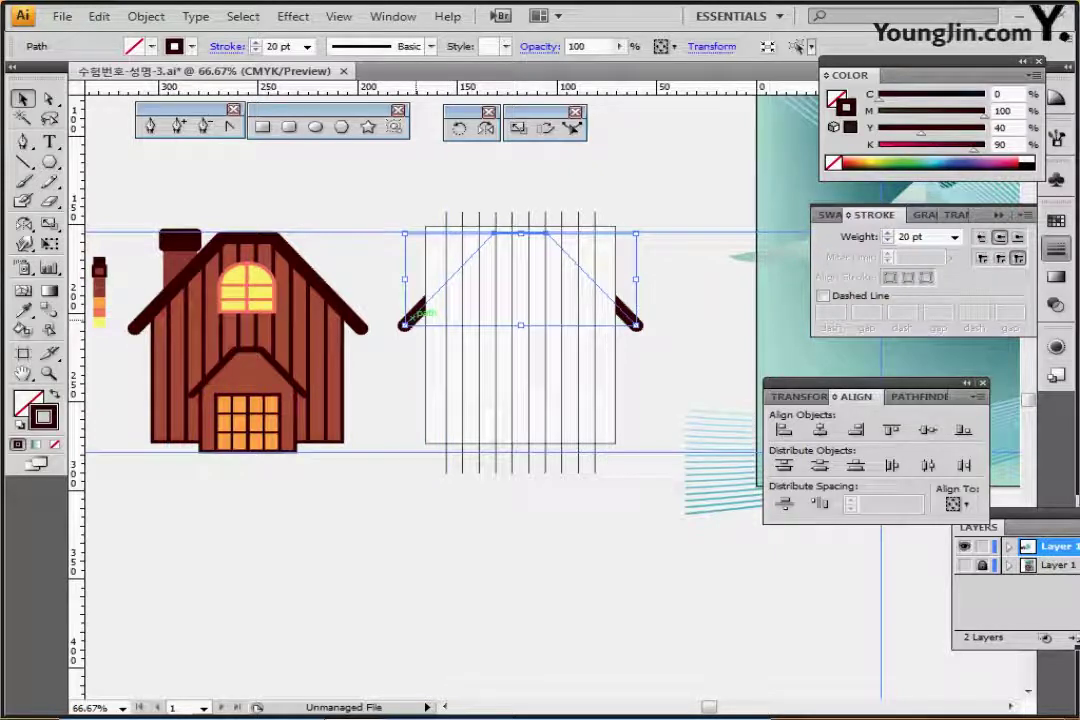
key("ctrl+shift+b")
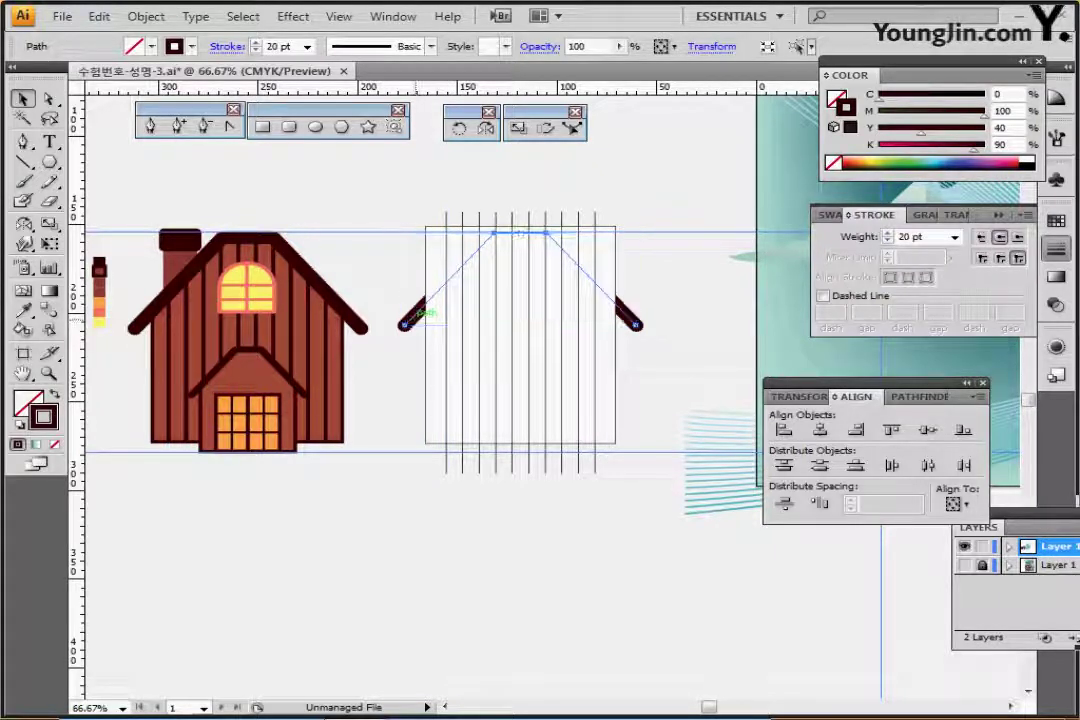
key("ctrl+shift+b")
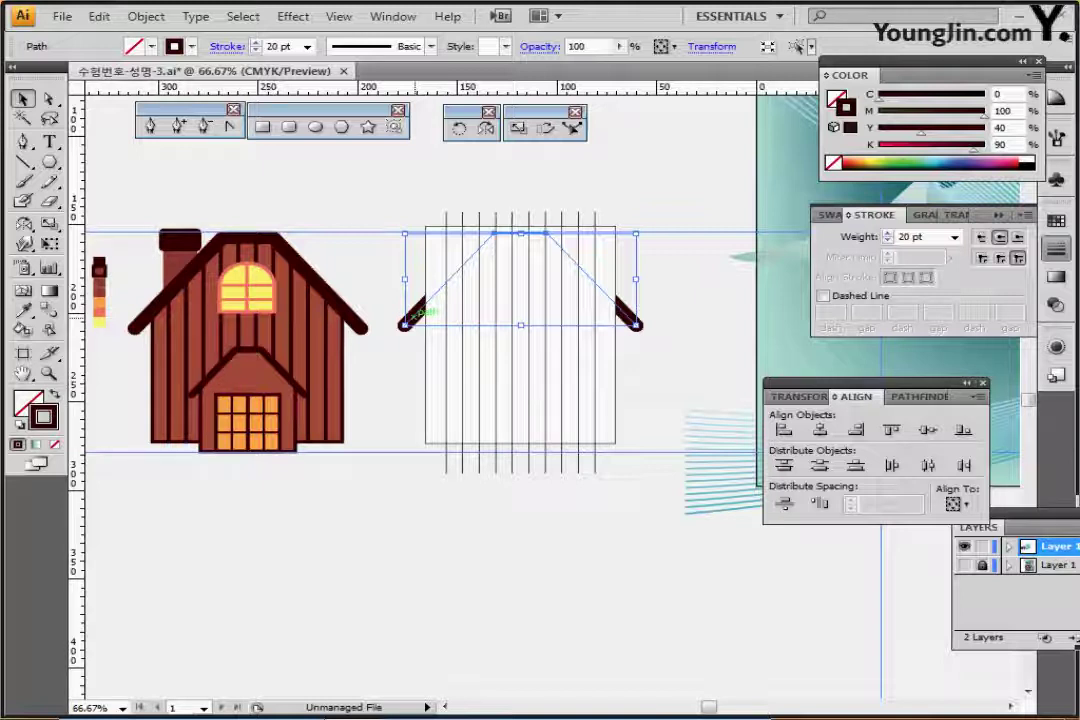
key("ctrl+shift+b")
key("ctrl+shift+b")
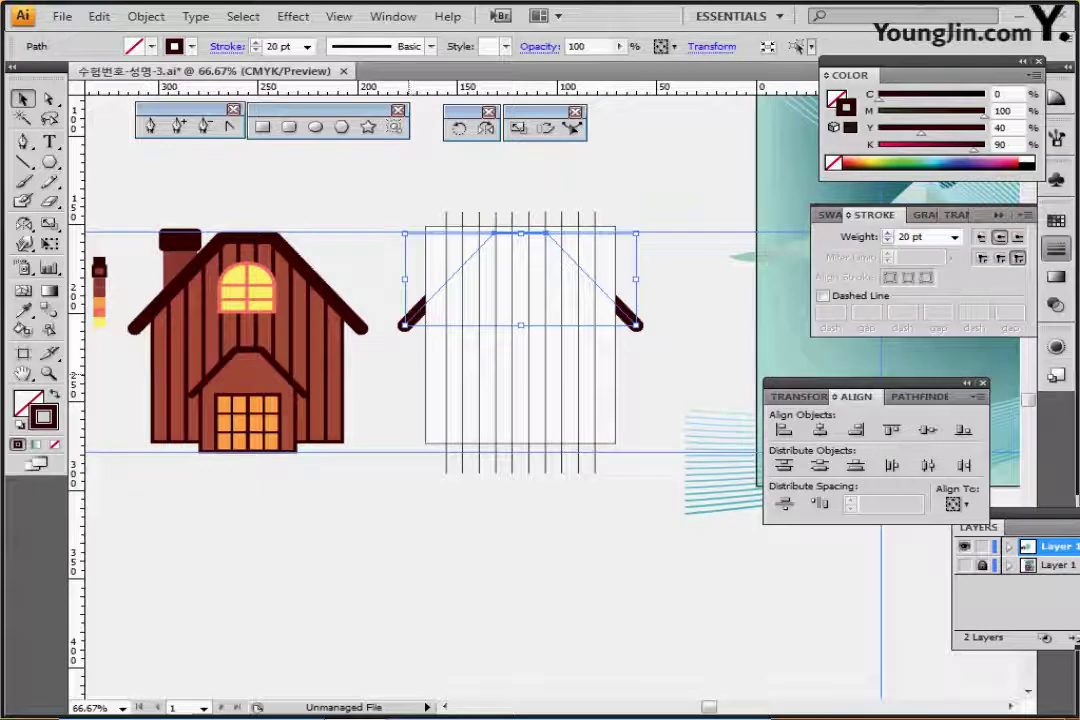
Select the roof outline, wall rectangle and vertical lines together and split them with the Divide pathfinder.
left_click_drag(409, 375, 625, 428)
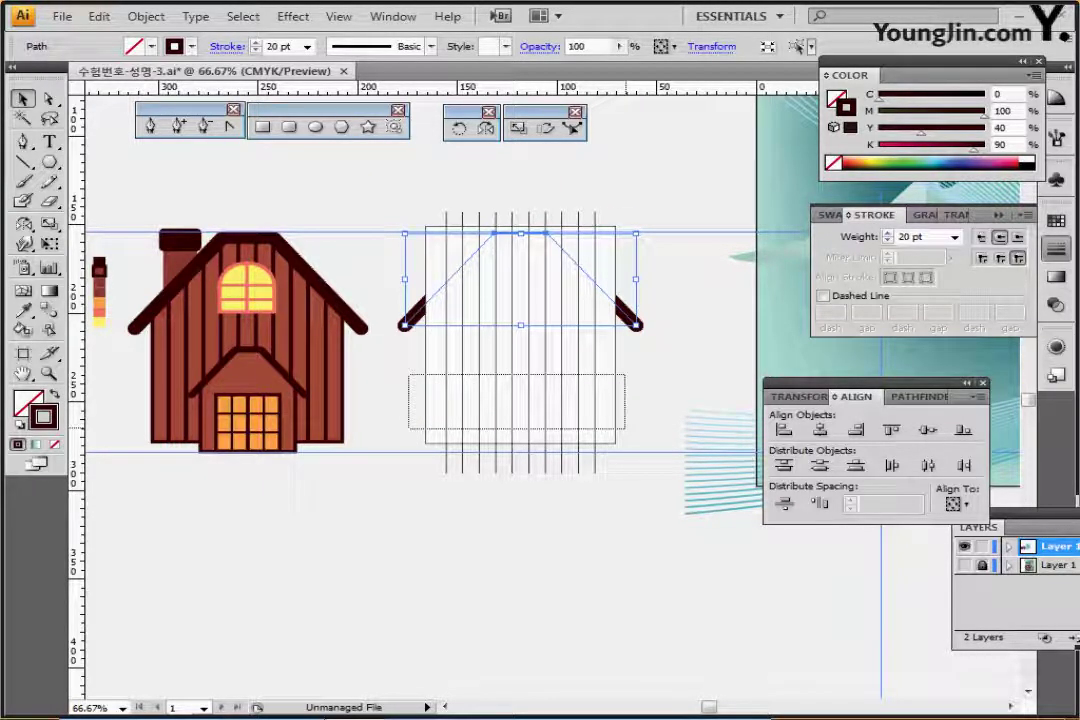
left_click_drag(625, 428, 625, 428)
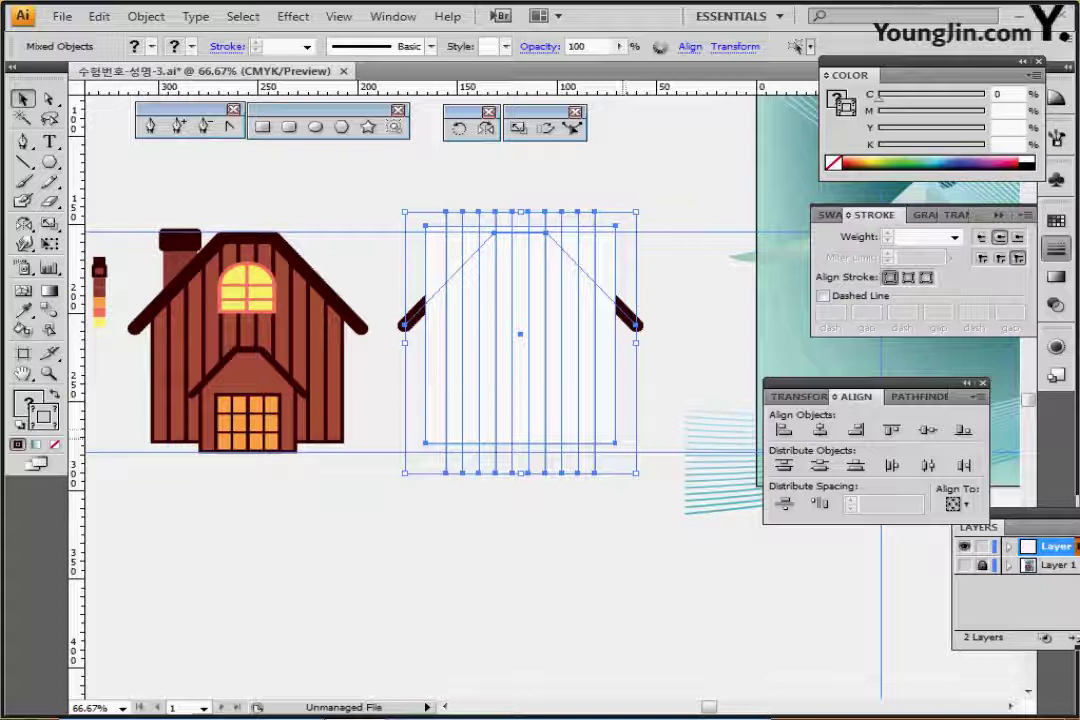
left_click(918, 397)
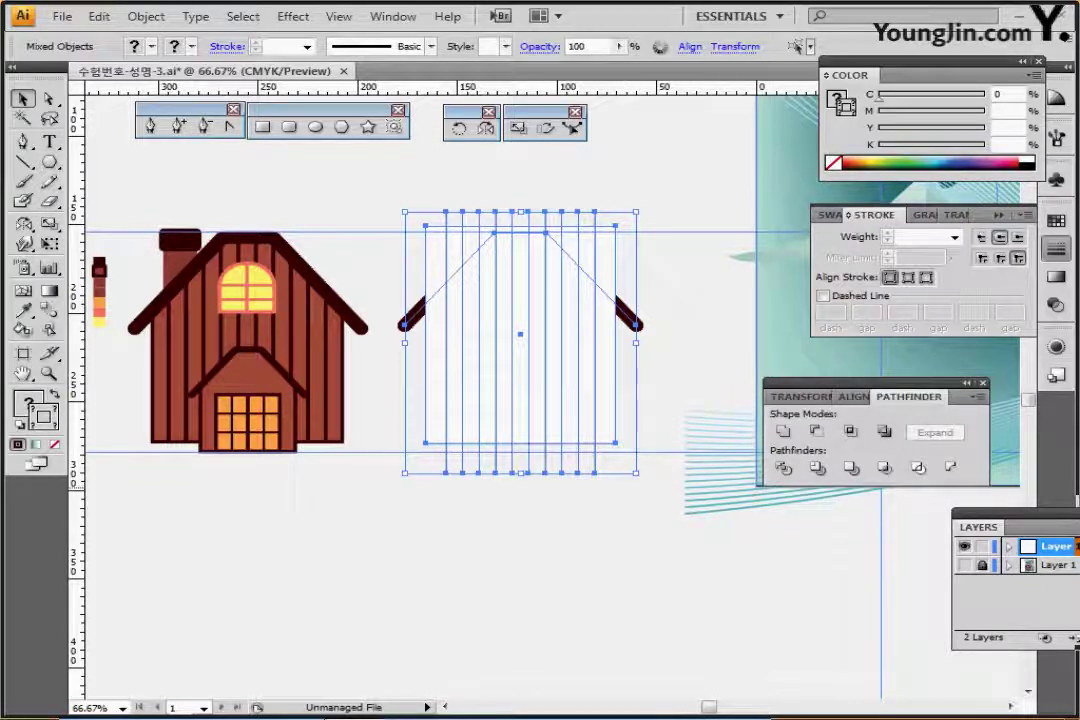
left_click(784, 468)
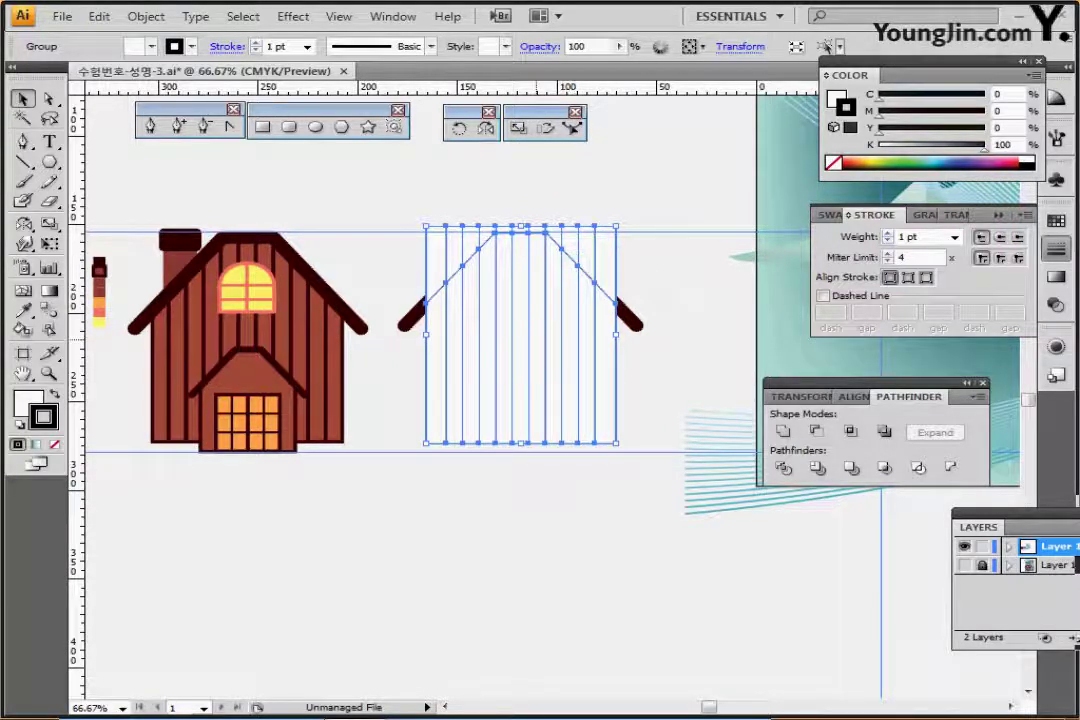
Isolate the divided group, delete the wall pieces above the roof line, and save the document.
double_click(535, 338)
left_click_drag(396, 192, 643, 226)
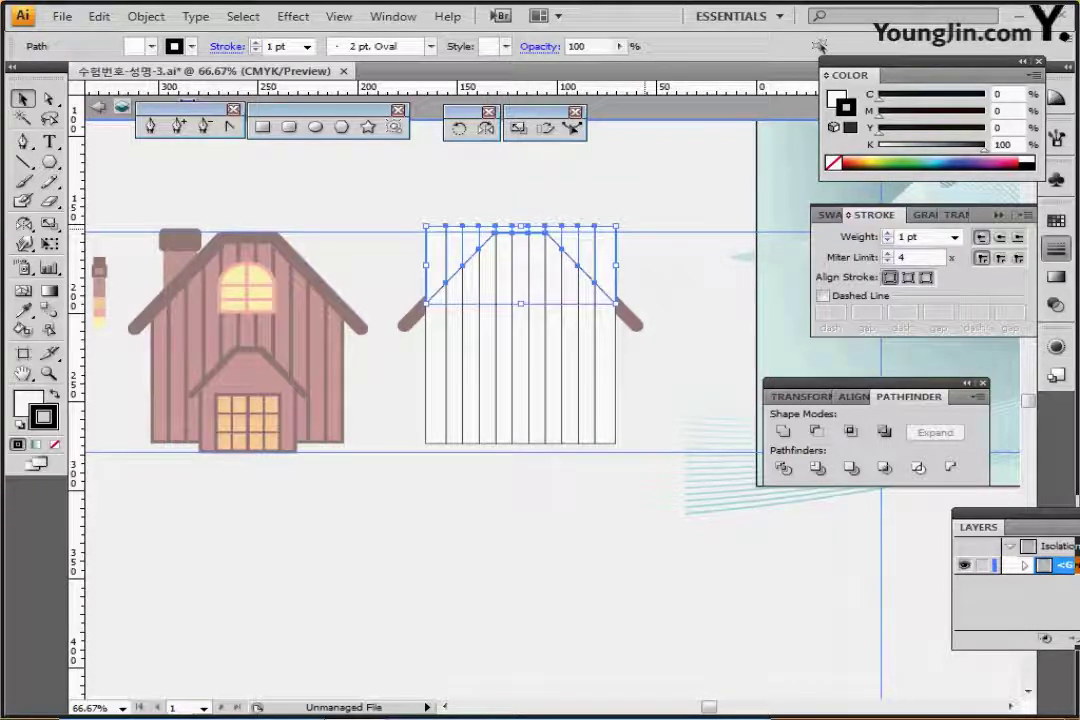
key("Delete")
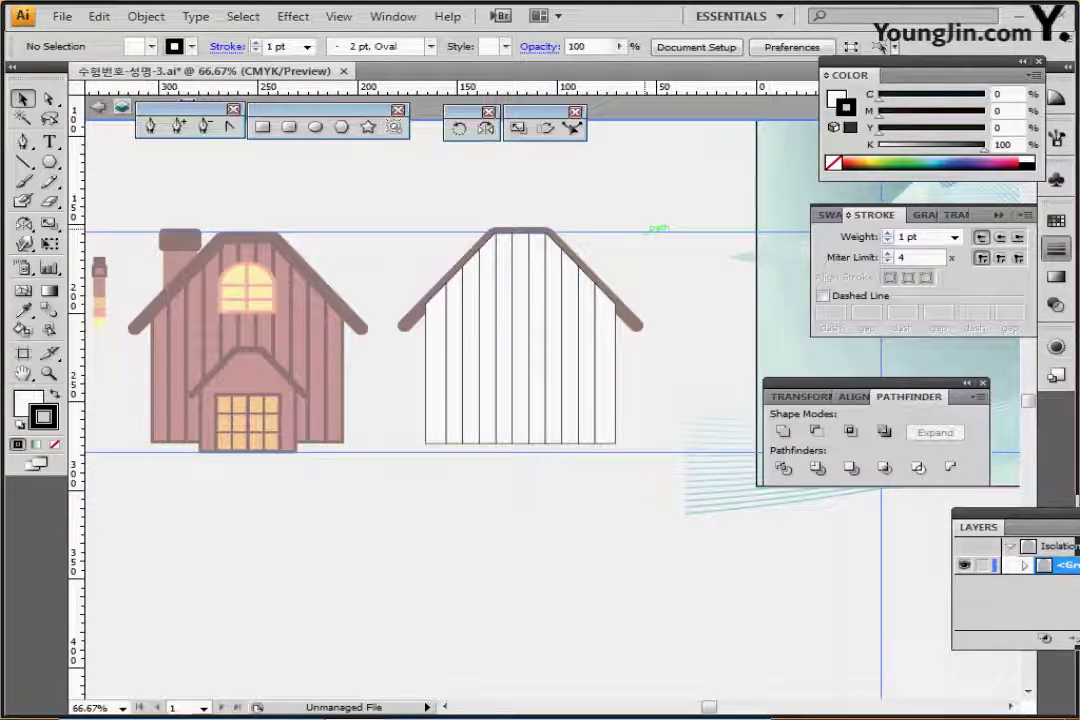
key("ctrl+s")
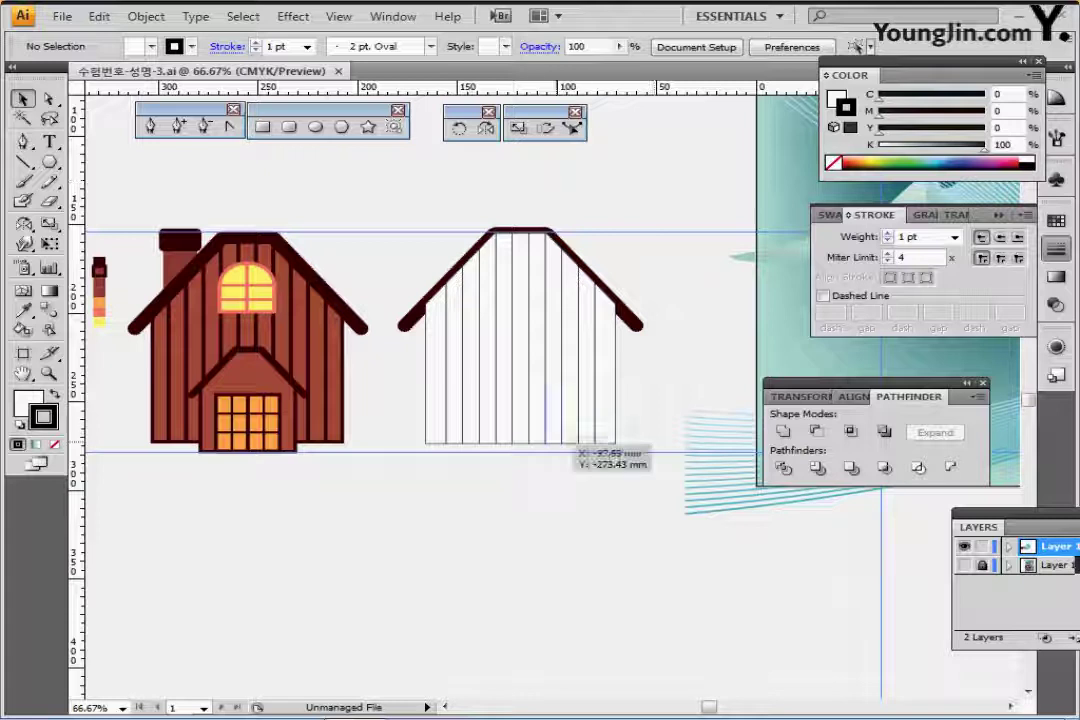
Sample the small color reference beside the finished house to give the plank wall group its reddish-brown fill and 5 pt dark brown stroke.
left_click(512, 357)
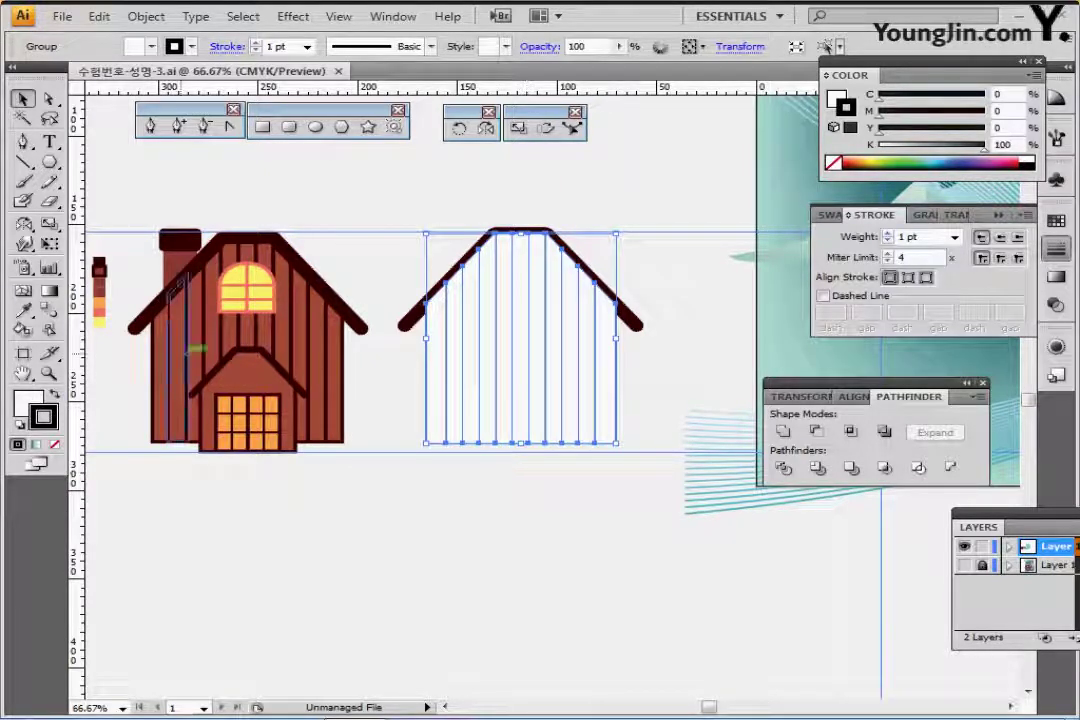
key("i")
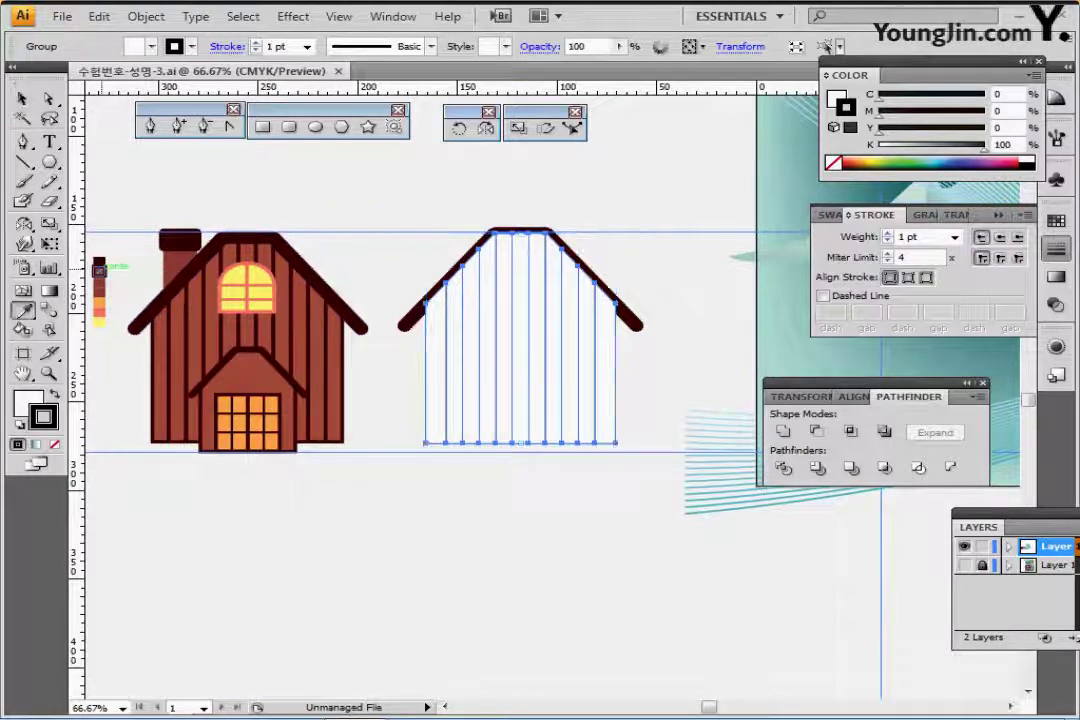
left_click(99, 272)
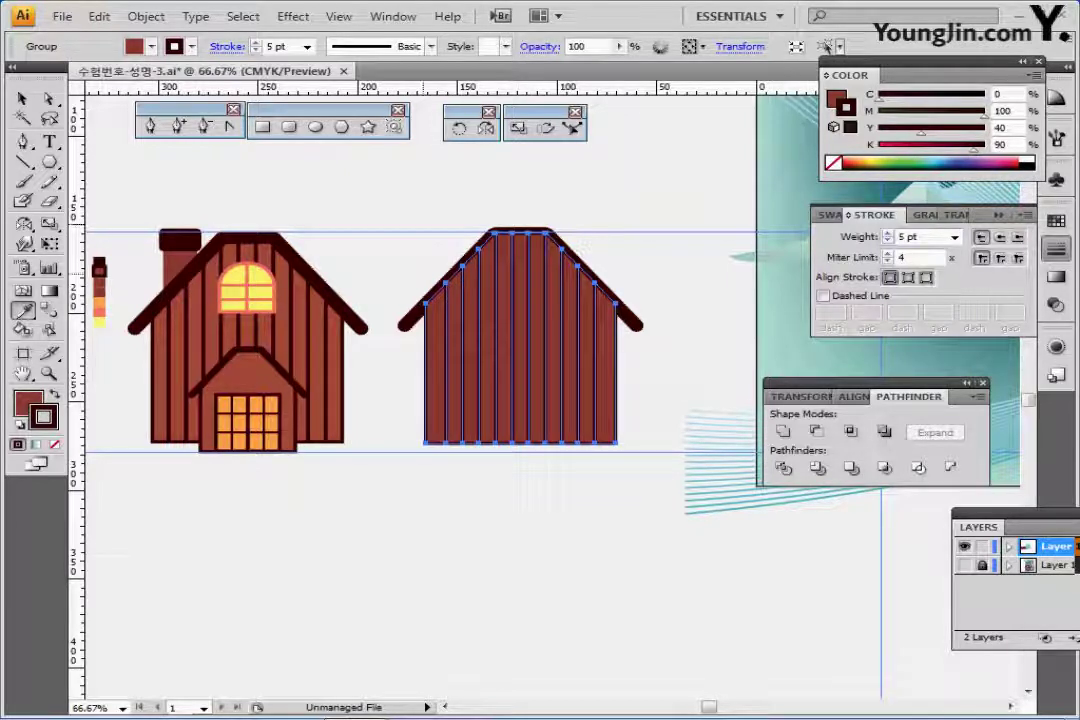
key("ctrl")
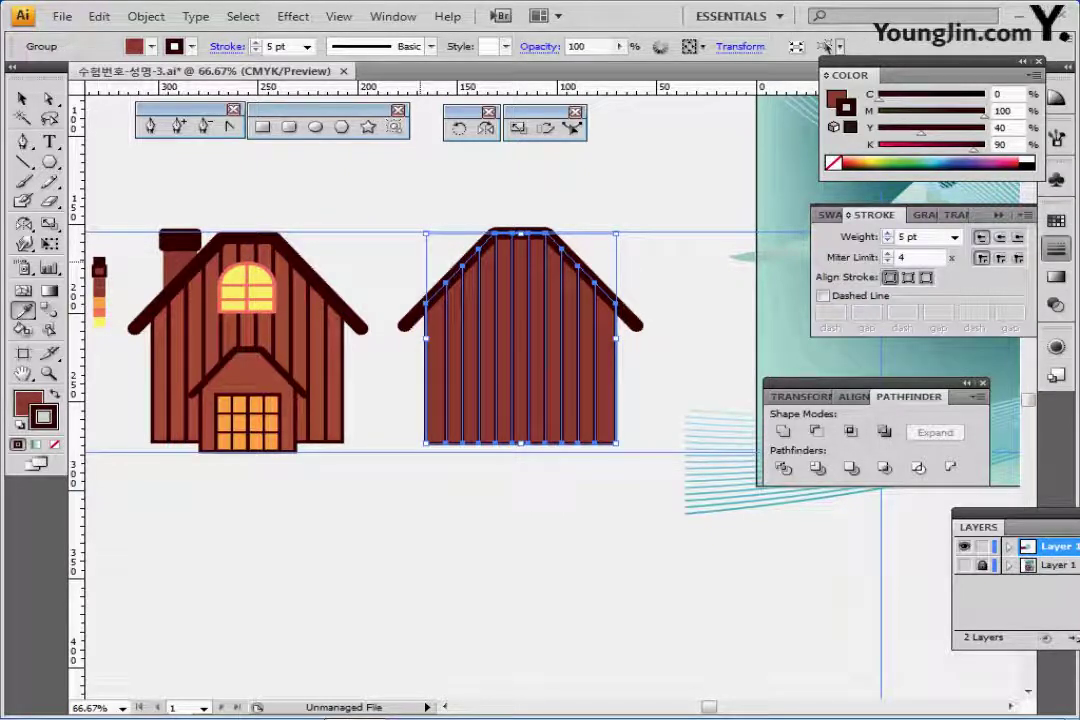
Make a 50% uniformly scaled copy of the right house's roof line and plank wall, scaling from the wall's bottom centre.
key("ctrl+shift+a")
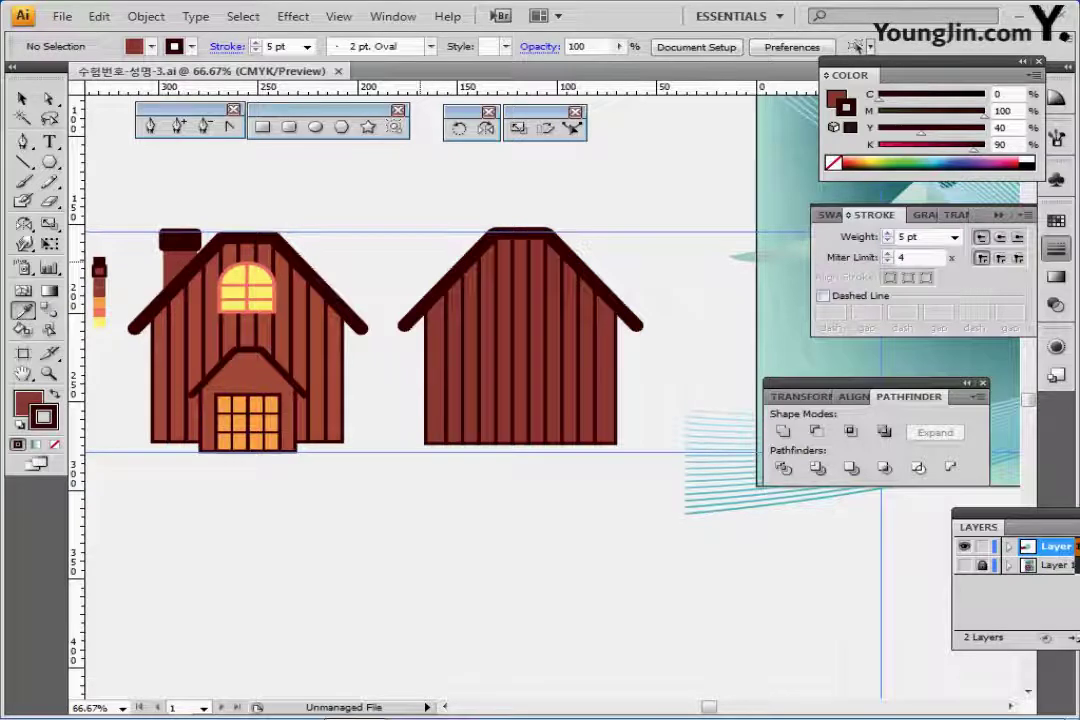
key("v")
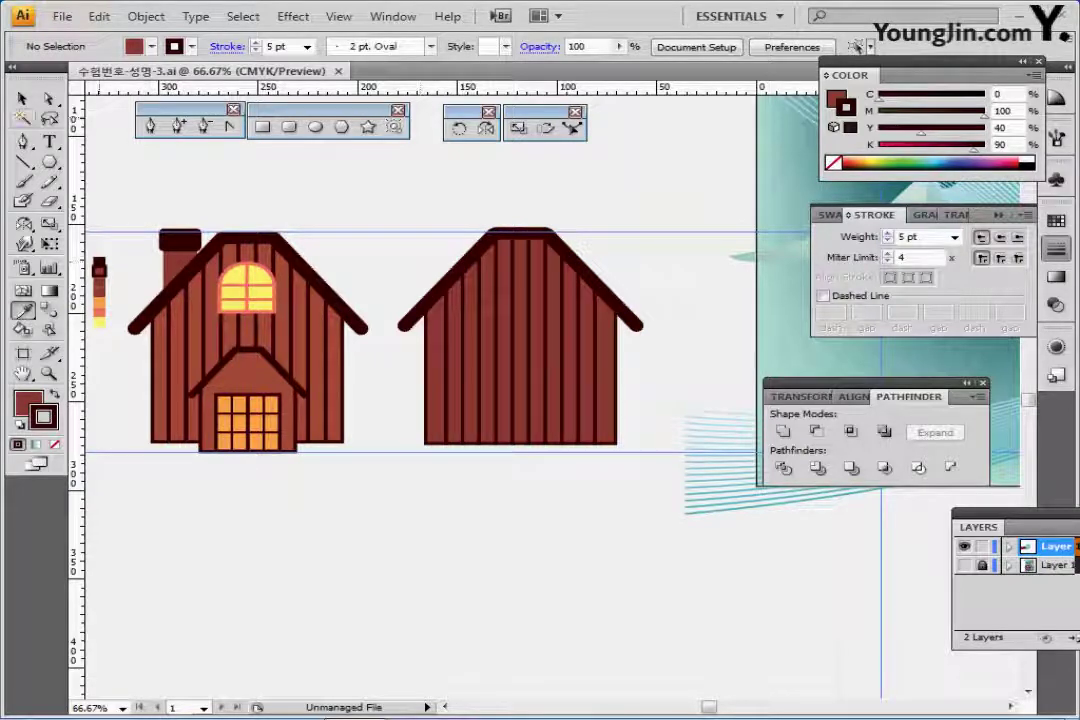
left_click_drag(445, 205, 545, 283)
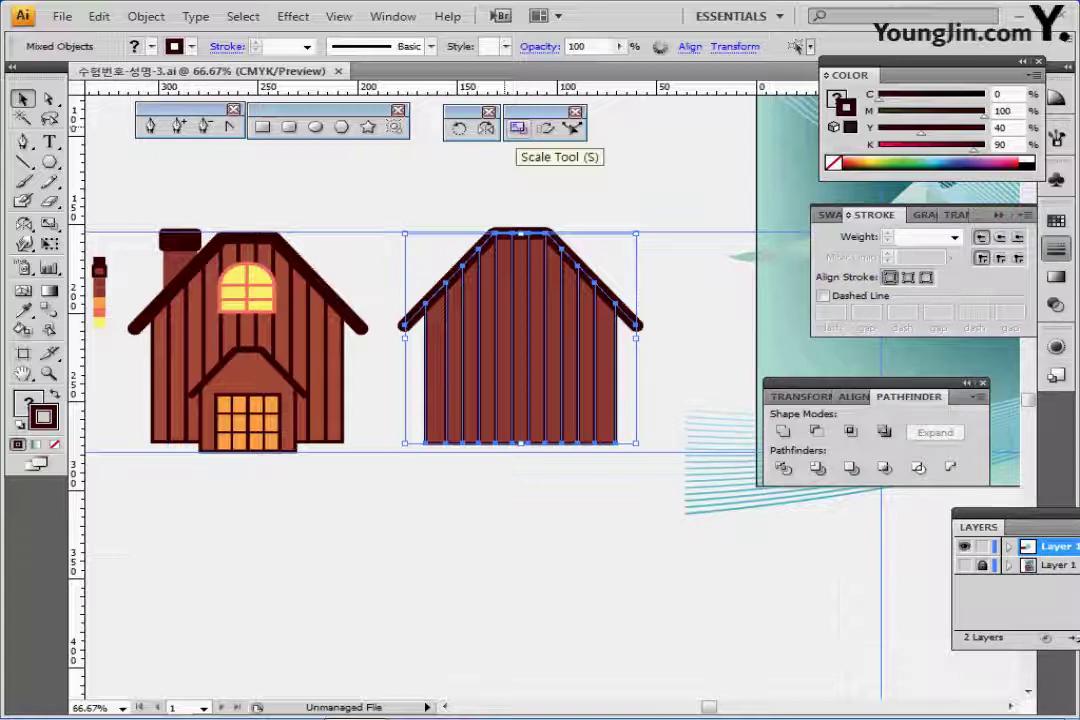
left_click(517, 127)
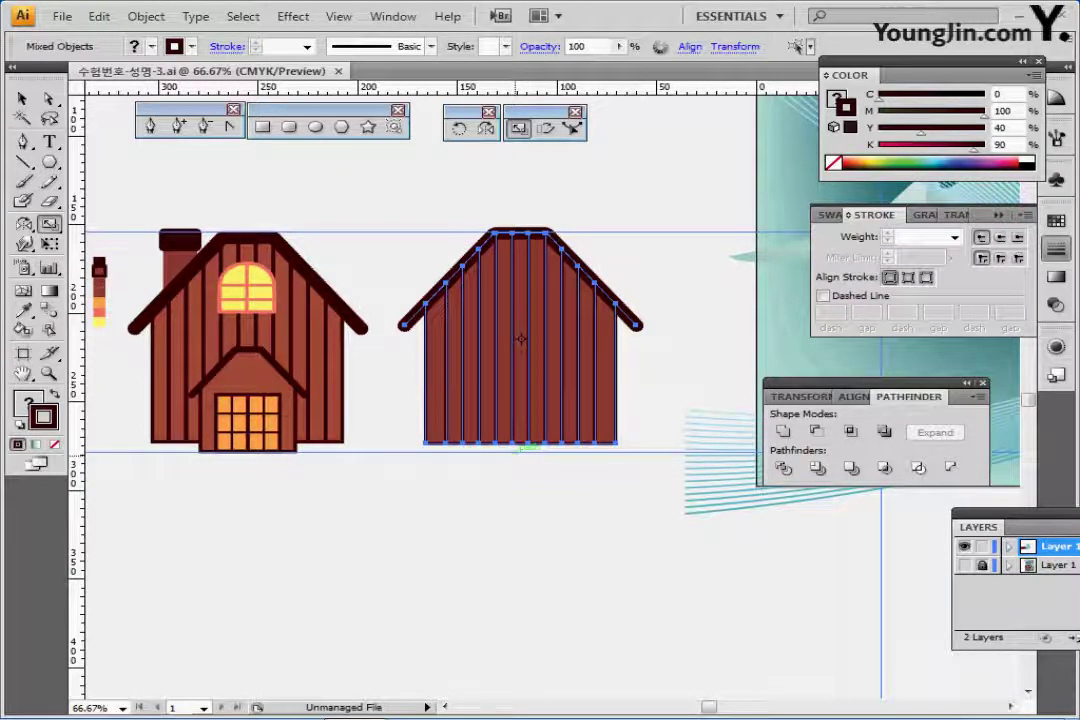
left_click(522, 443, "alt")
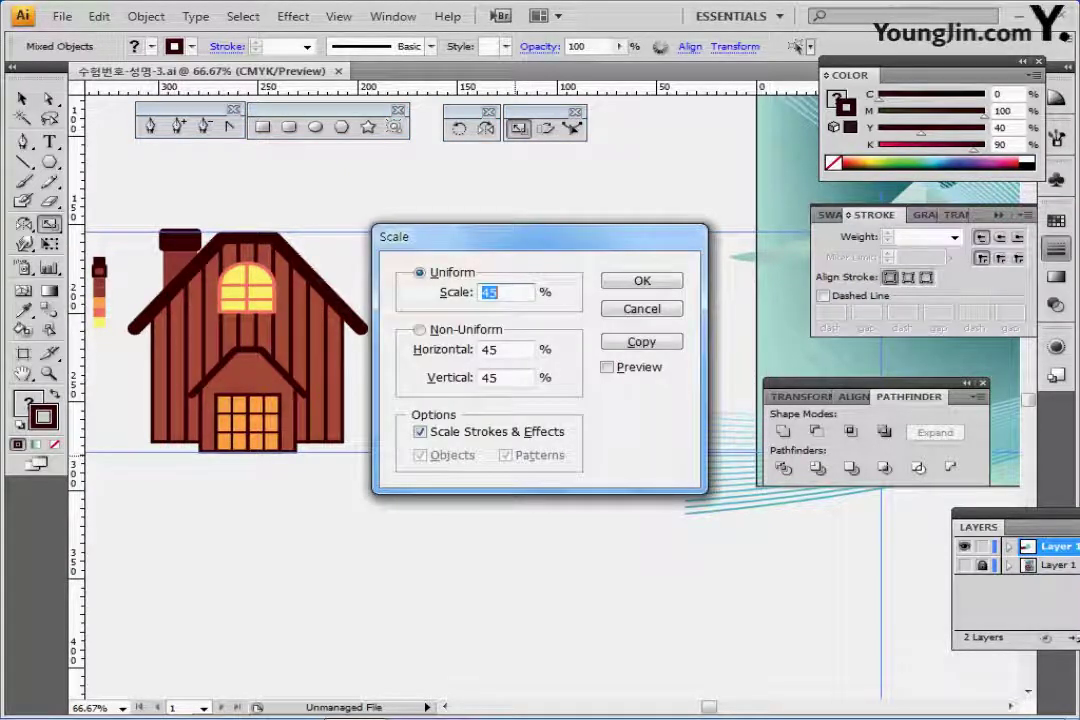
type("50")
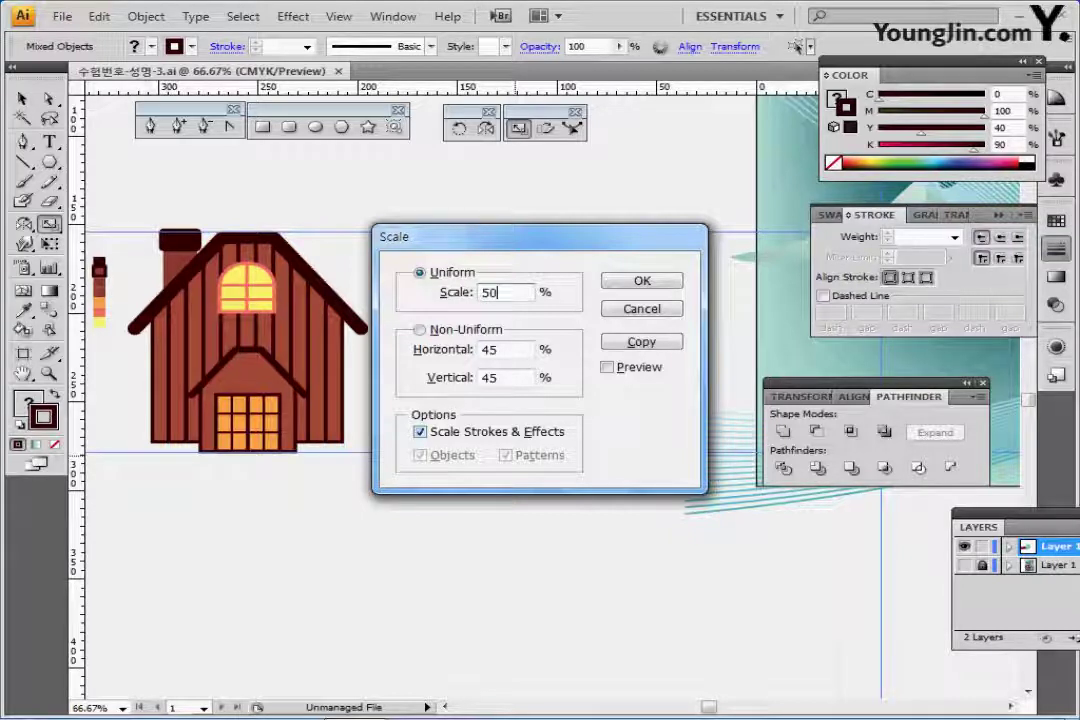
key("alt+c")
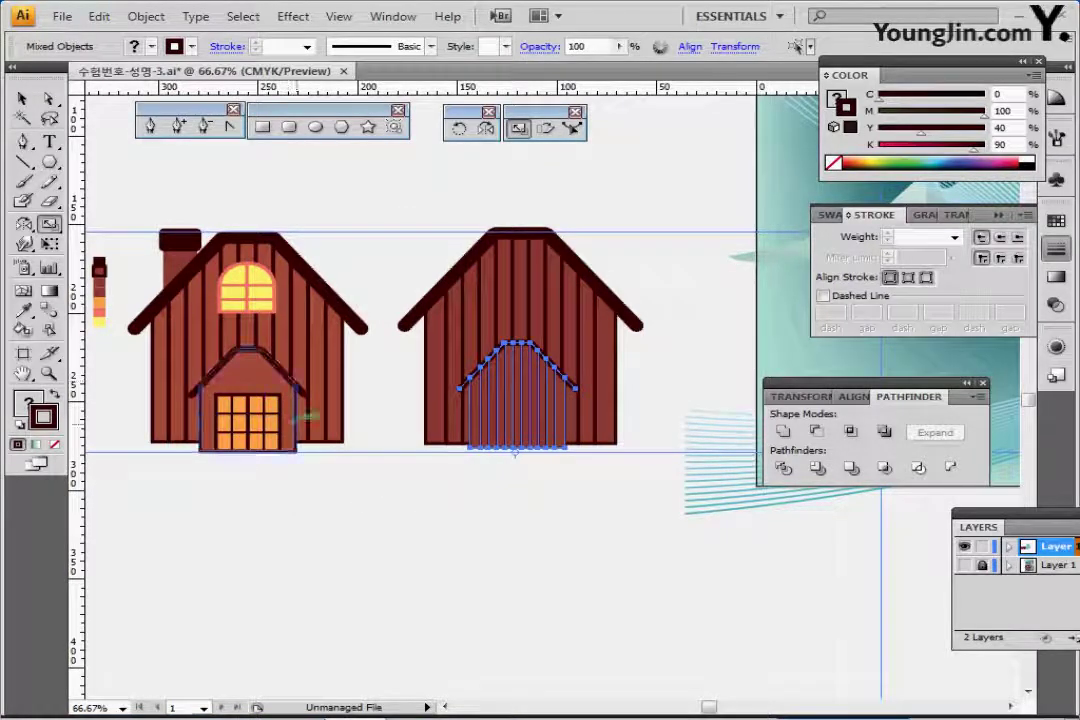
key("l")
Unite the small copy's wall planks into a single shape and set its stroke weight to 5 pt.
left_click(22, 98)
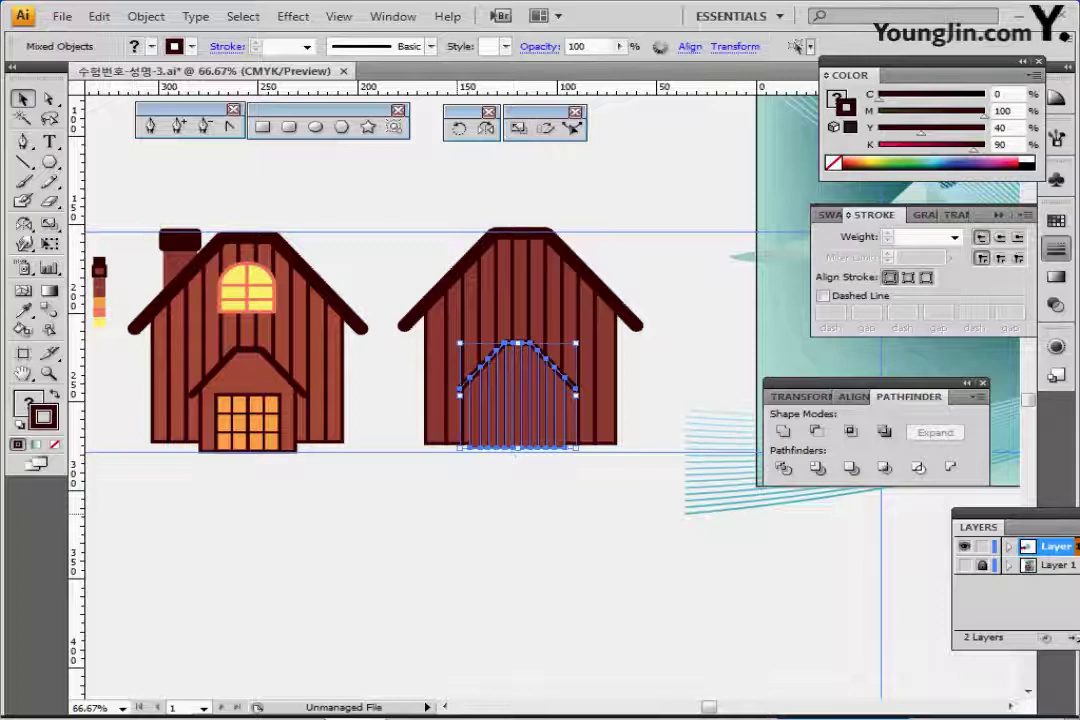
left_click(470, 515)
left_click(505, 440)
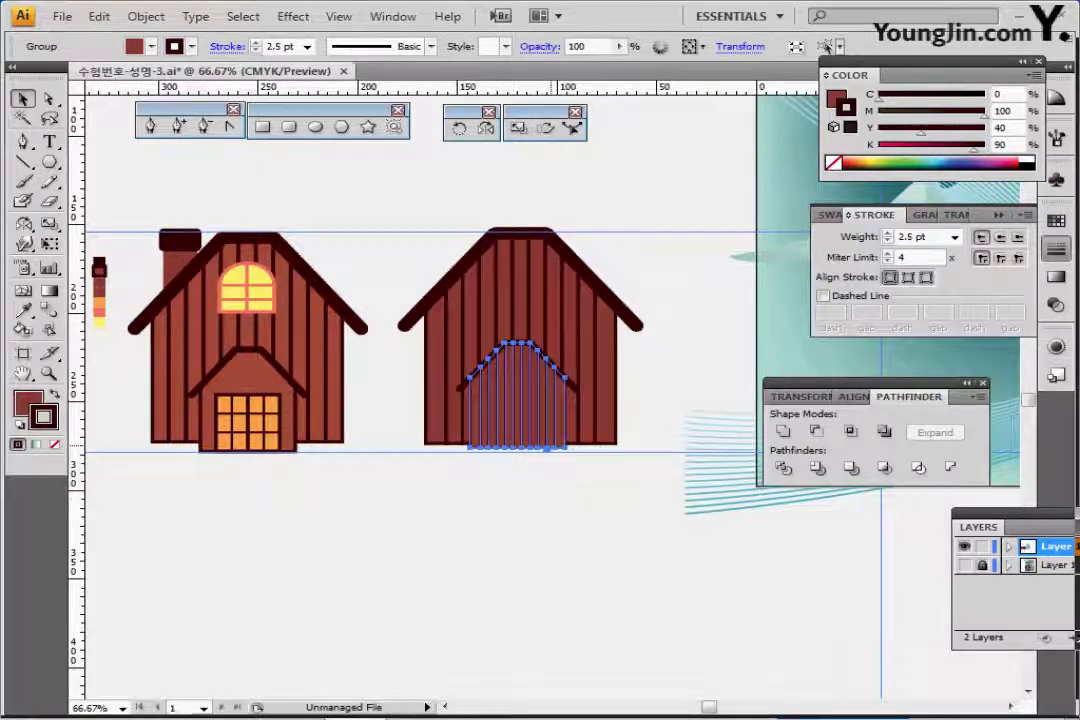
key("ctrl+plus")
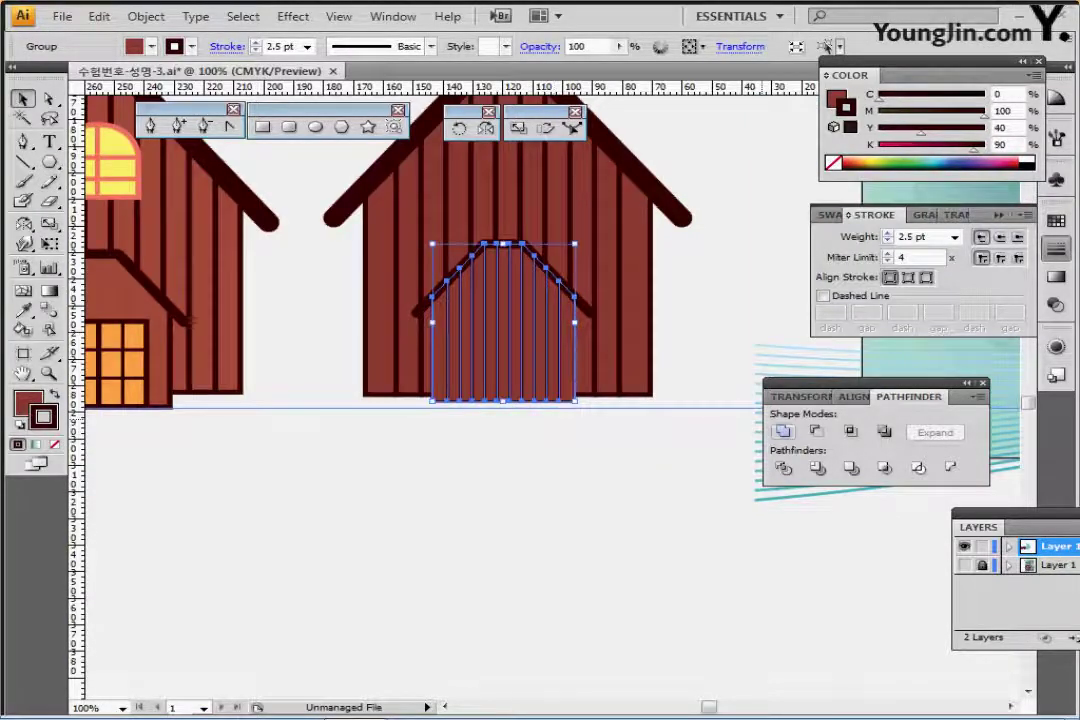
left_click(783, 431)
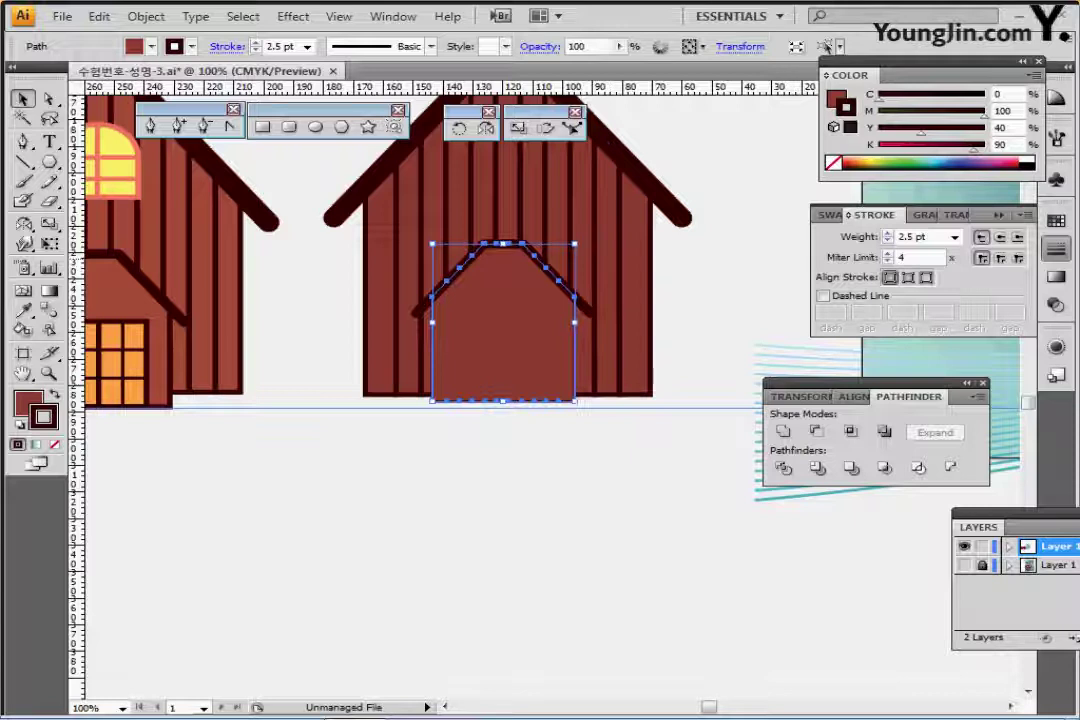
left_click(888, 234)
key("Return")
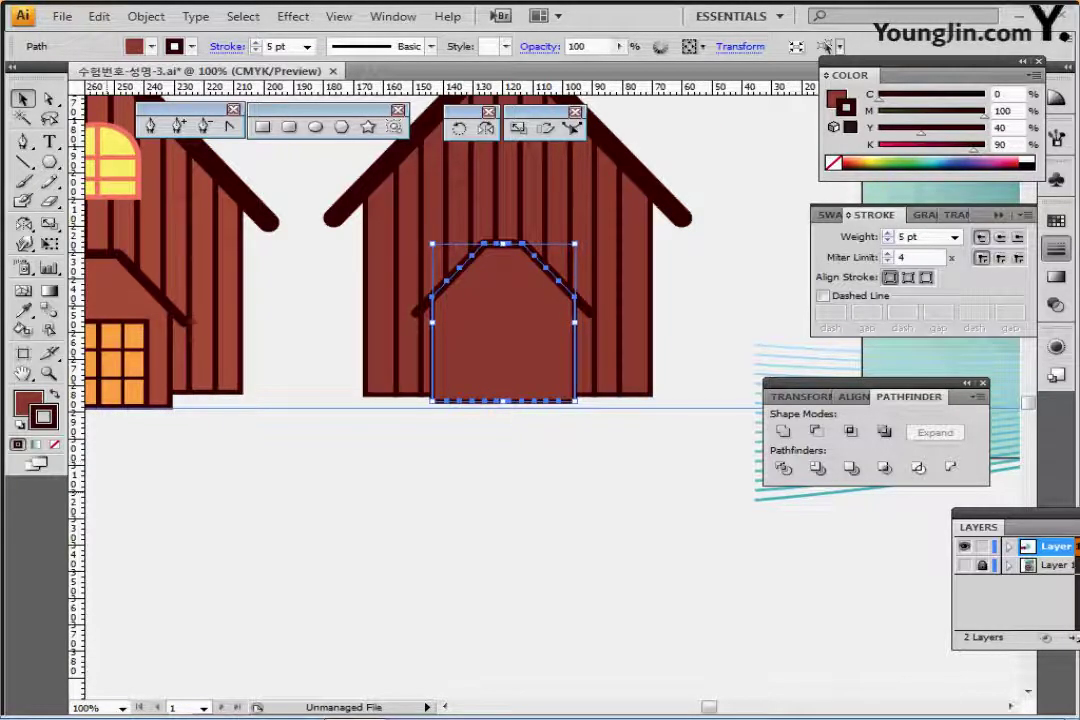
key("ctrl+shift+a")
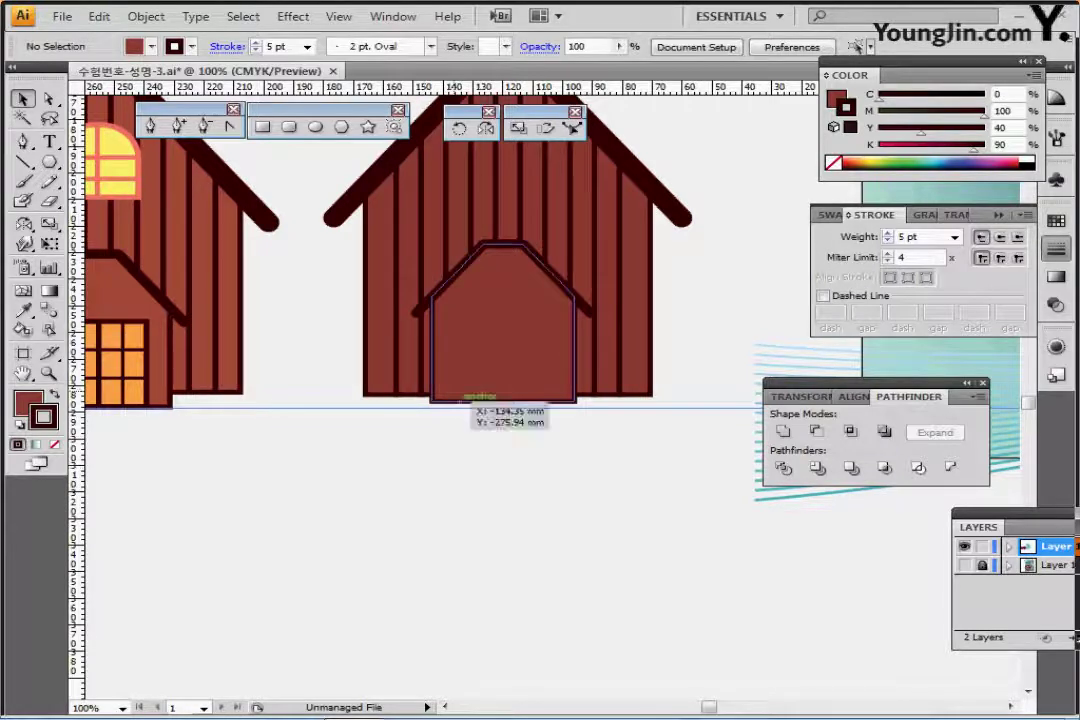
Move the small entrance wall together with its roof line down past the lower guide.
left_click_drag(468, 400, 455, 503)
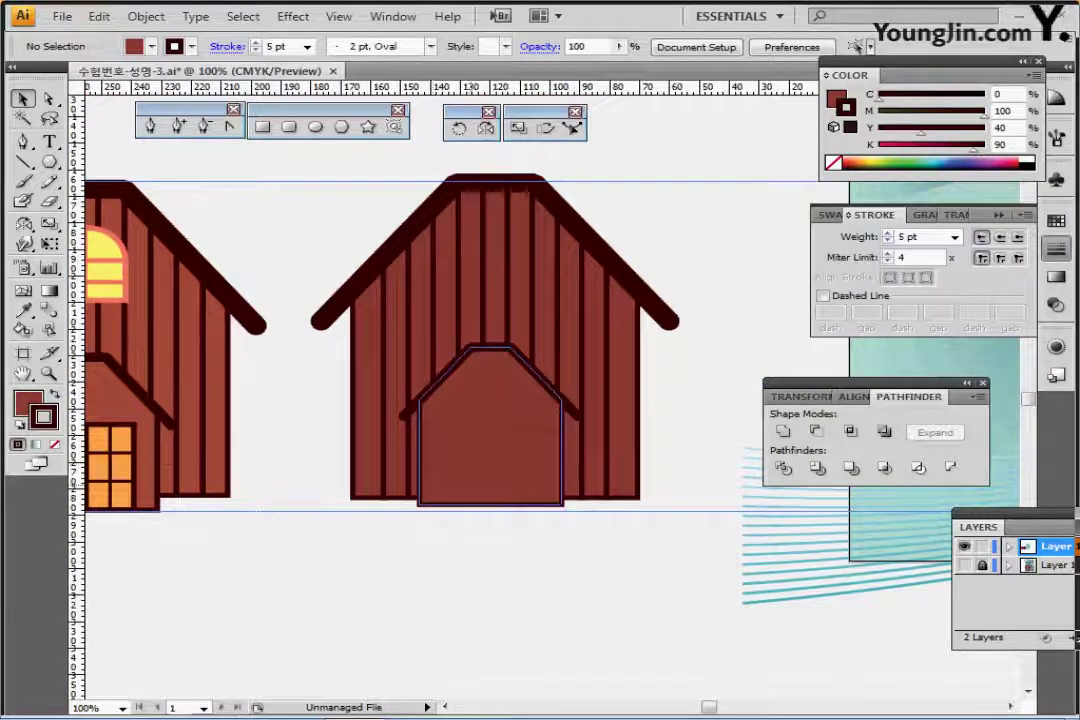
left_click(422, 408)
left_click(408, 412, "shift")
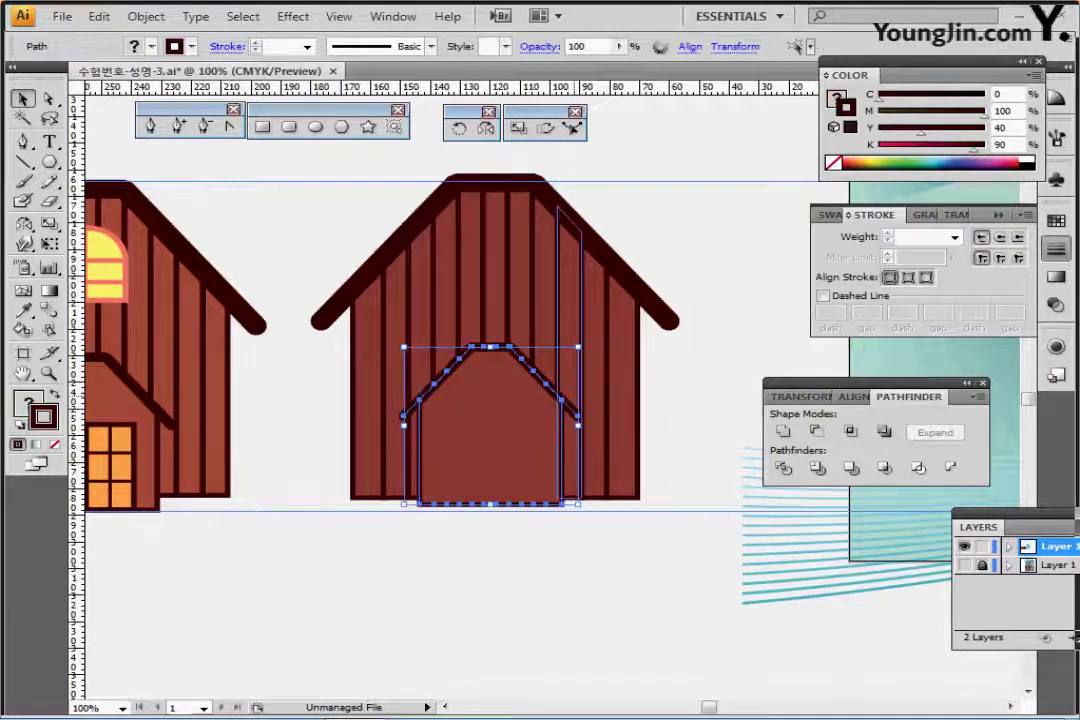
key("Down")
key("Down")
key("Down")
key("Down")
key("Down")
key("Down")
key("Down")
key("Down")
key("Down")
key("Down")
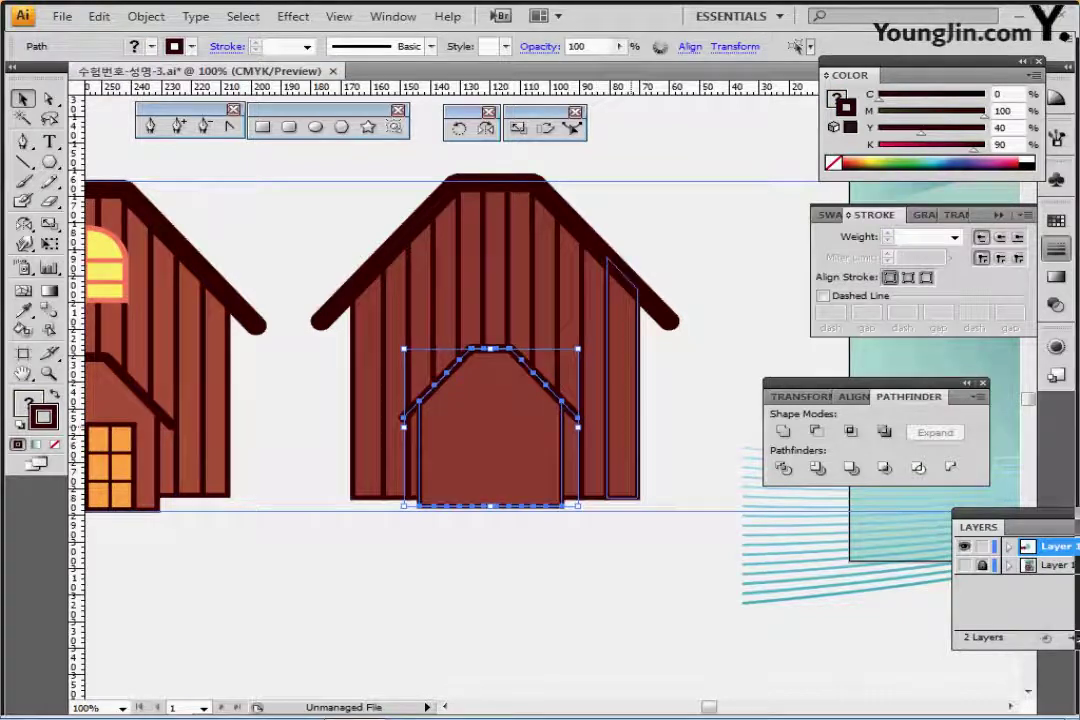
left_click(517, 580)
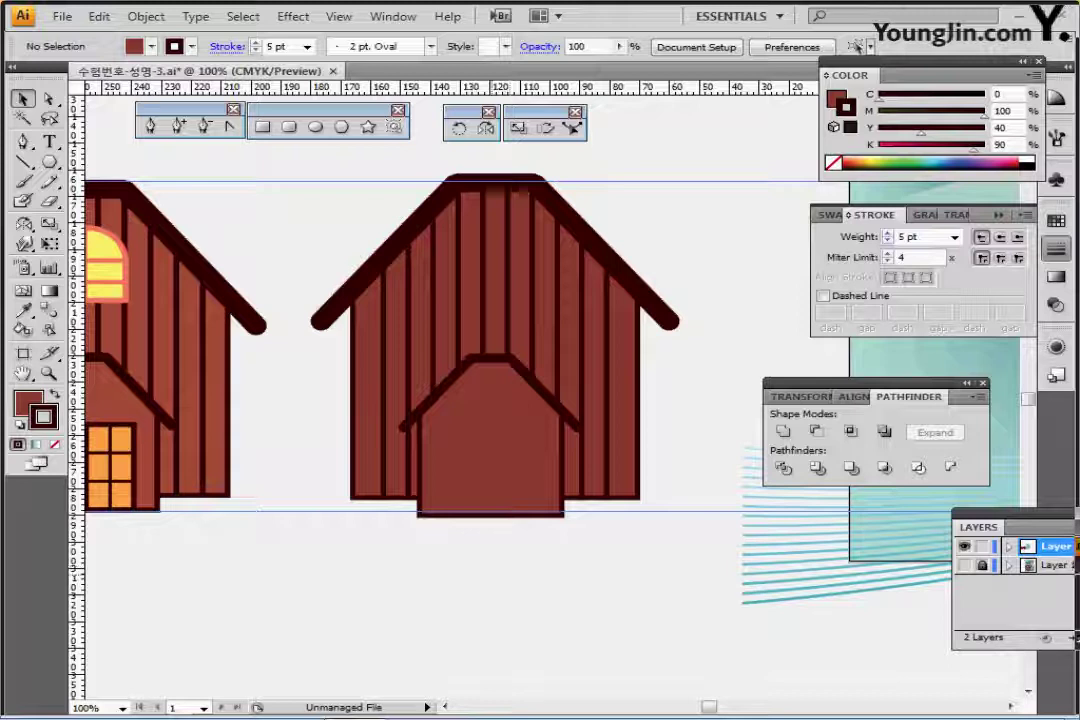
Nudge the entrance wall and its roof line slightly up so the wall's base sits on the lower guide.
left_click_drag(450, 562, 470, 507)
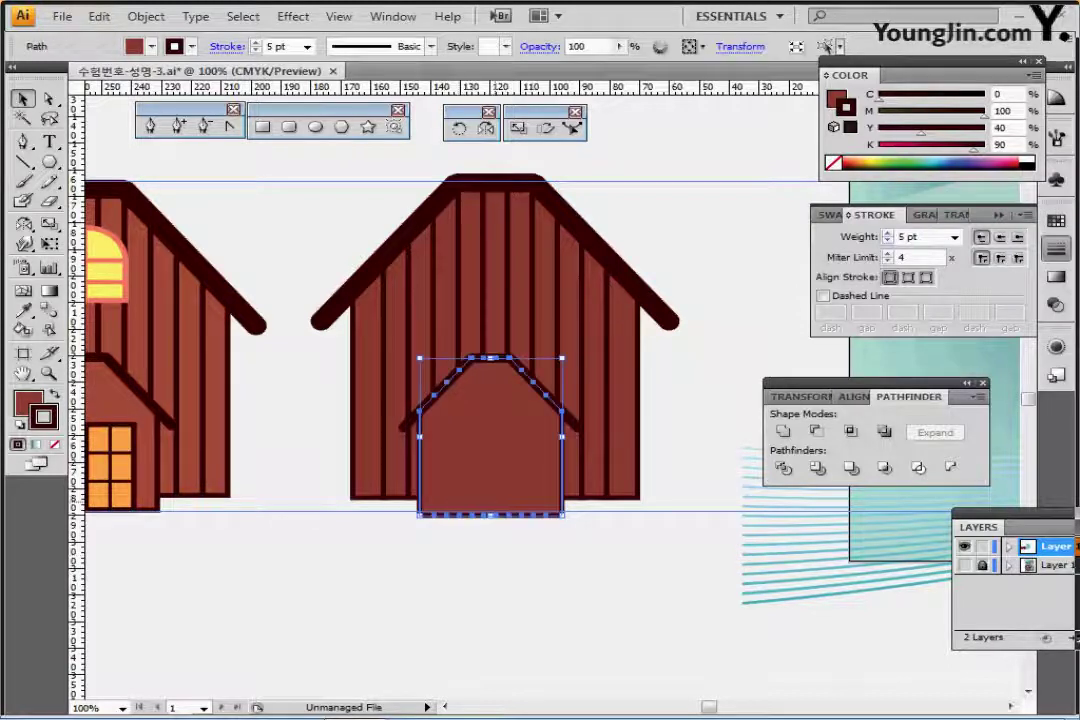
left_click(420, 416, "shift")
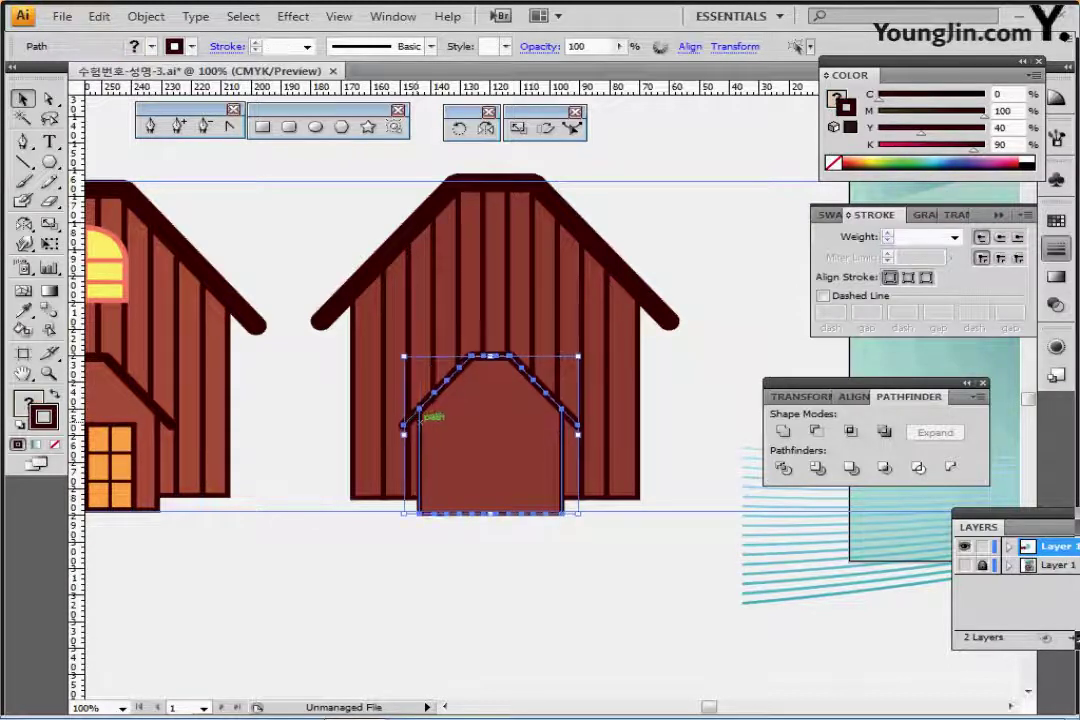
key("Up")
key("Up")
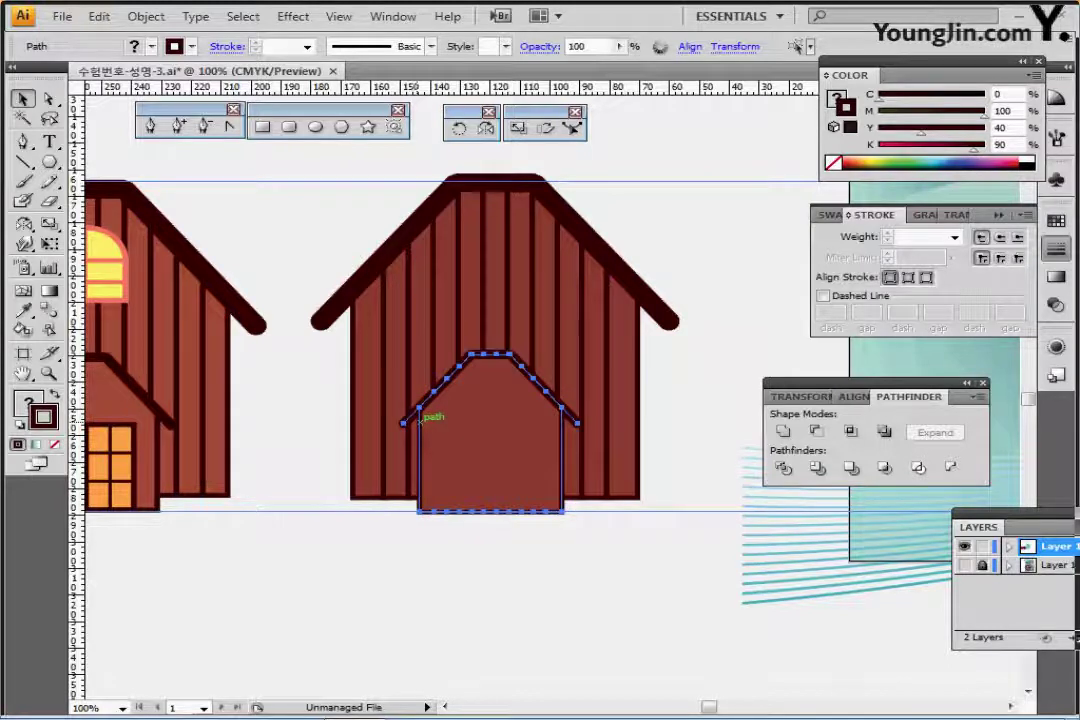
key("ctrl+shift+a")
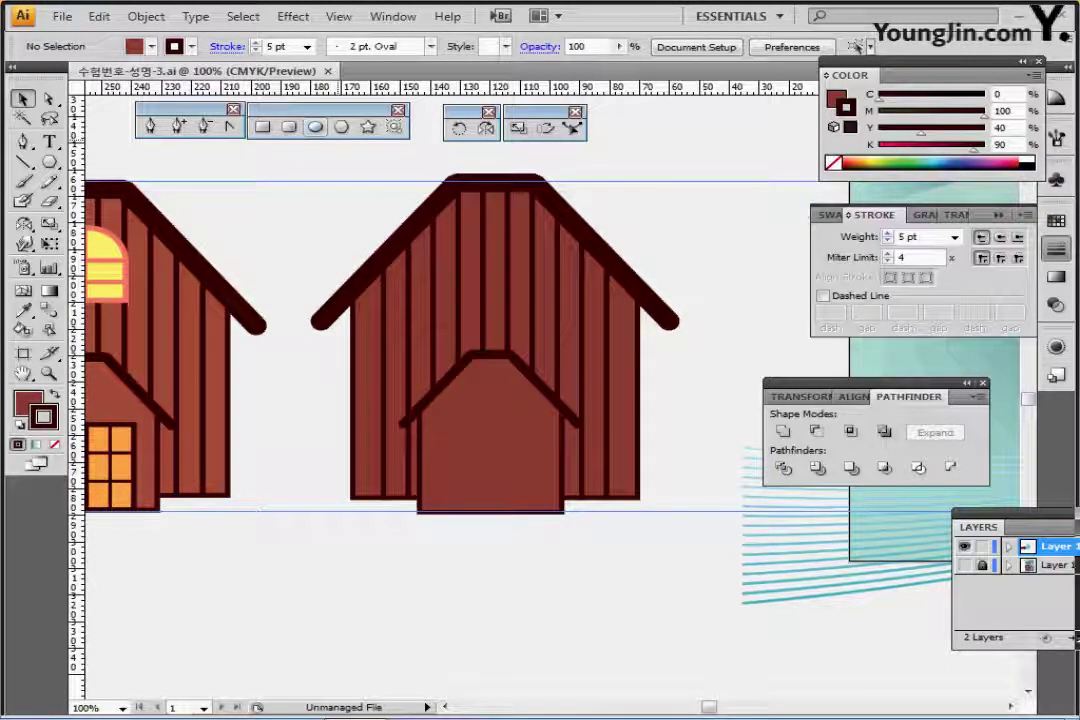
Draw a 32 mm wide door rectangle, slightly wider than tall, inside the right house's entrance, using the orange colour sample as fill without stroke.
left_click(262, 127)
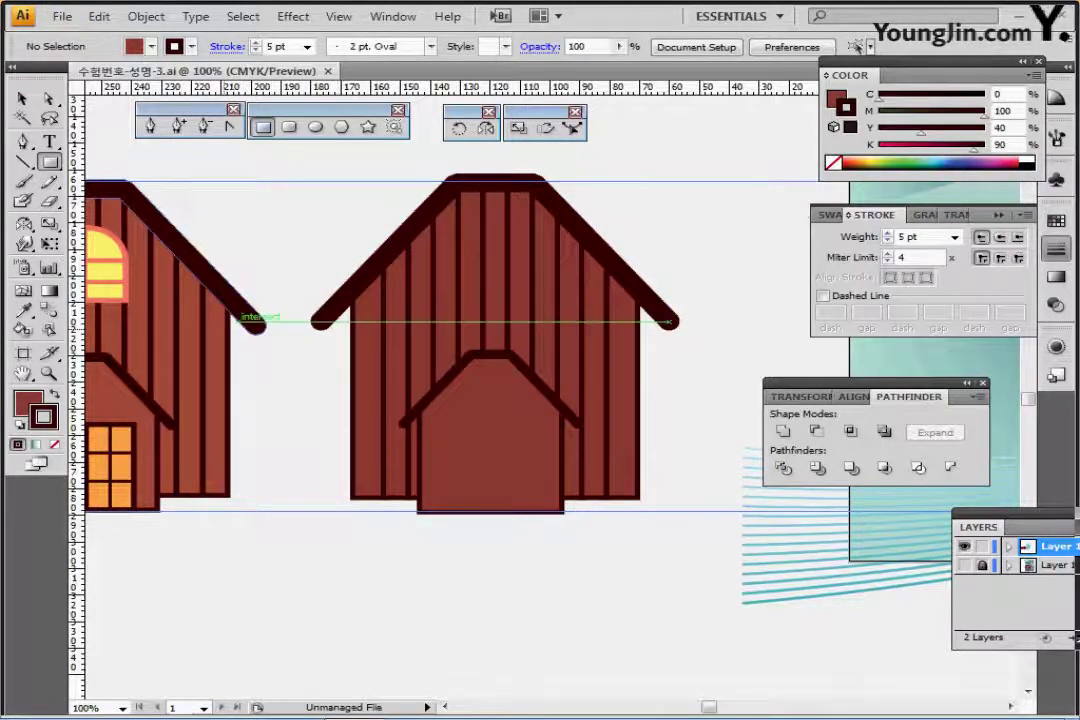
mouse_move(253, 313)
left_mouse_down()
mouse_move(482, 272)
mouse_move(537, 321)
left_mouse_up()
left_click(162, 285, "ctrl")
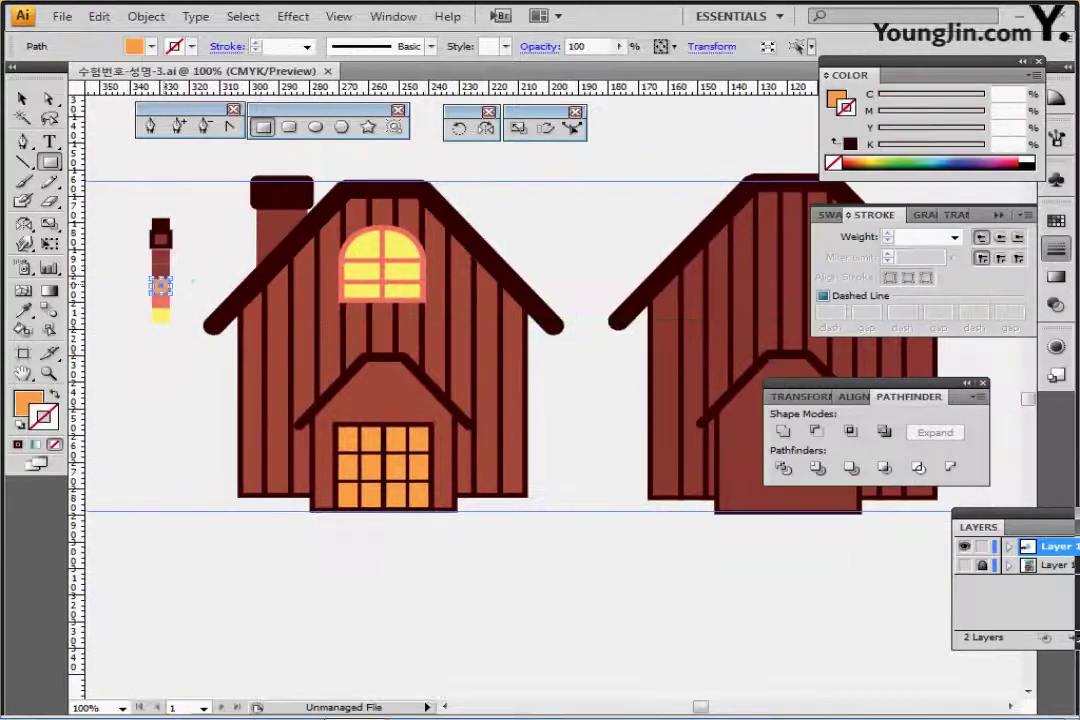
mouse_move(552, 369)
left_mouse_down()
mouse_move(282, 323)
mouse_move(283, 341)
mouse_move(295, 335)
left_mouse_up()
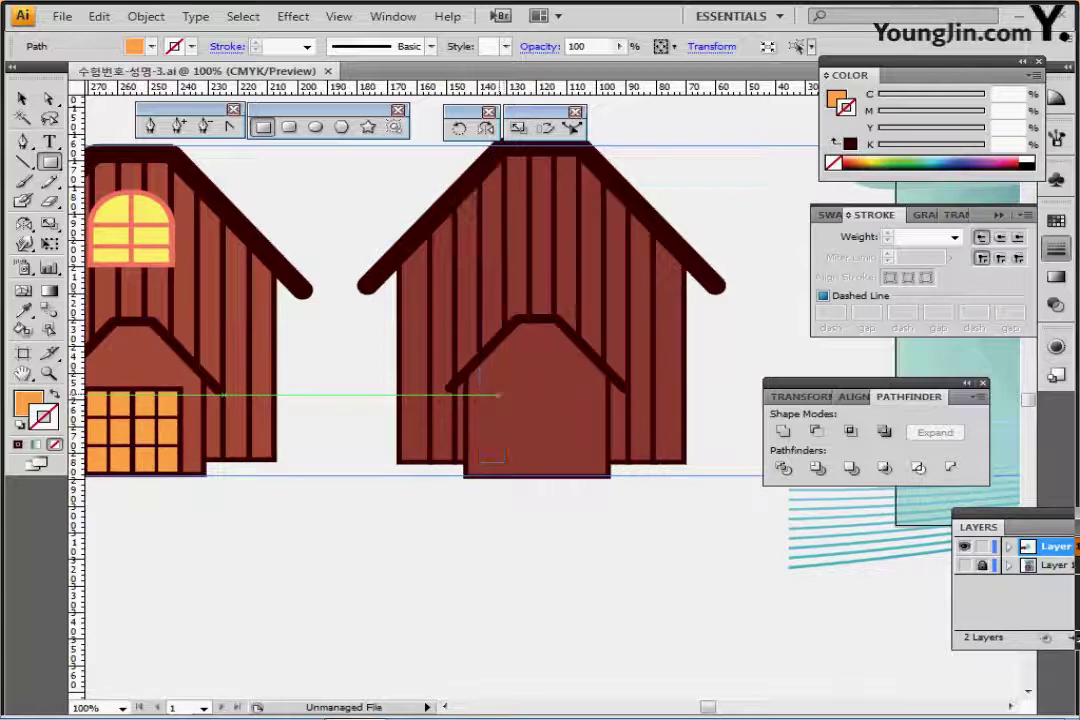
left_click(492, 385)
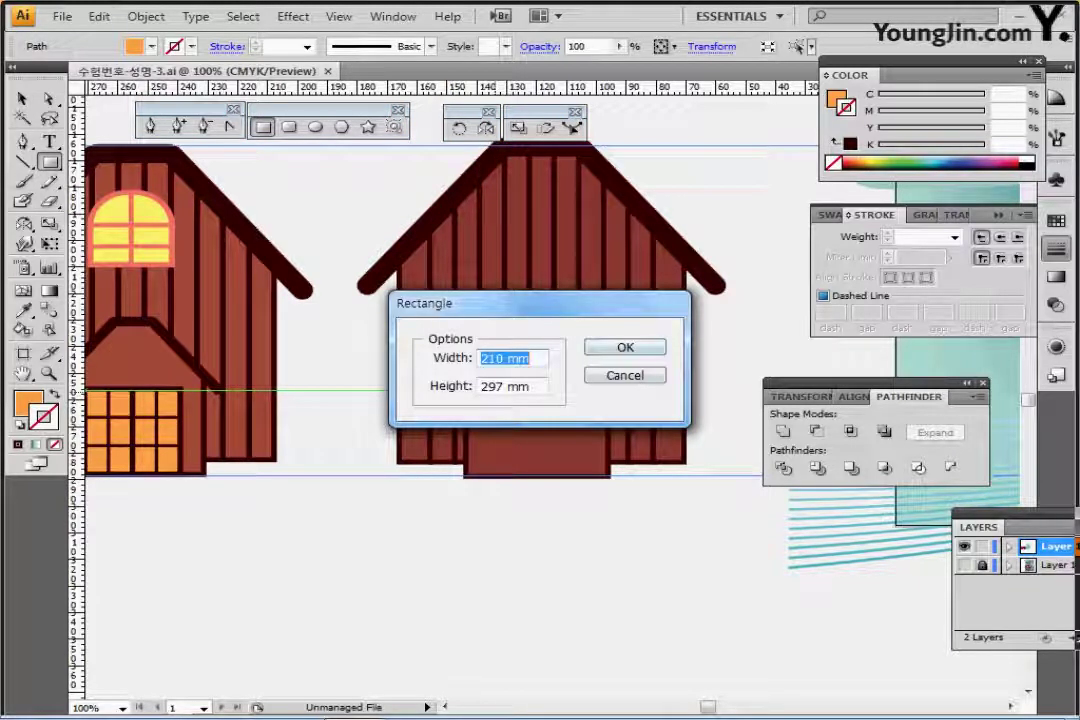
type("32")
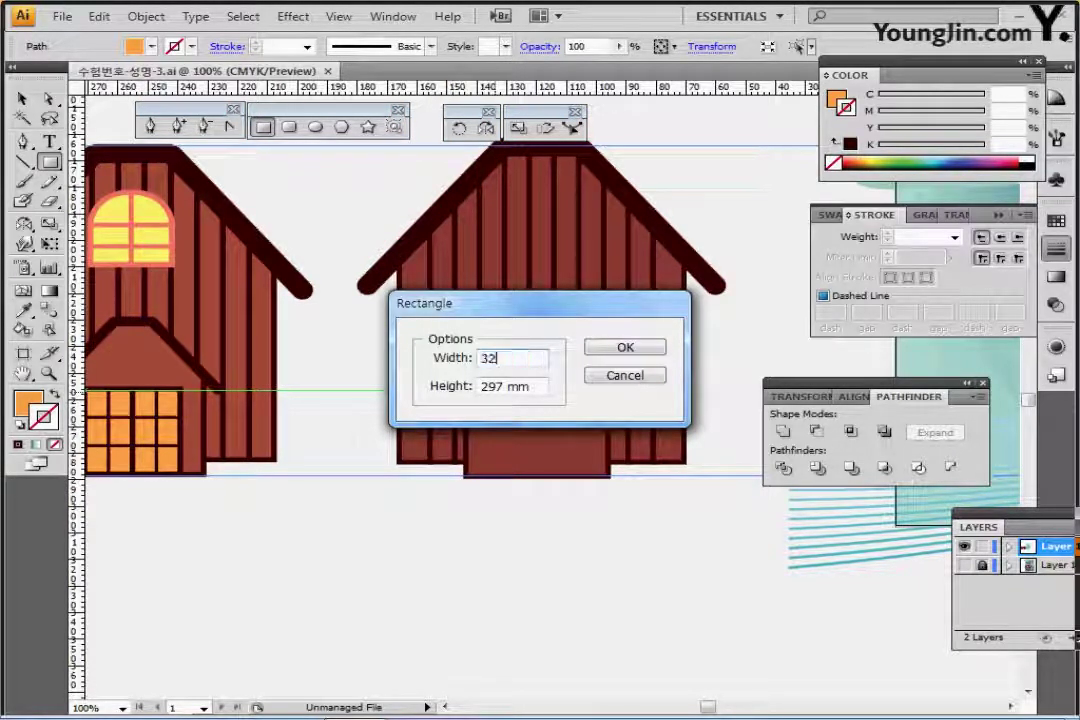
key("Tab")
type("32")
key("Return")
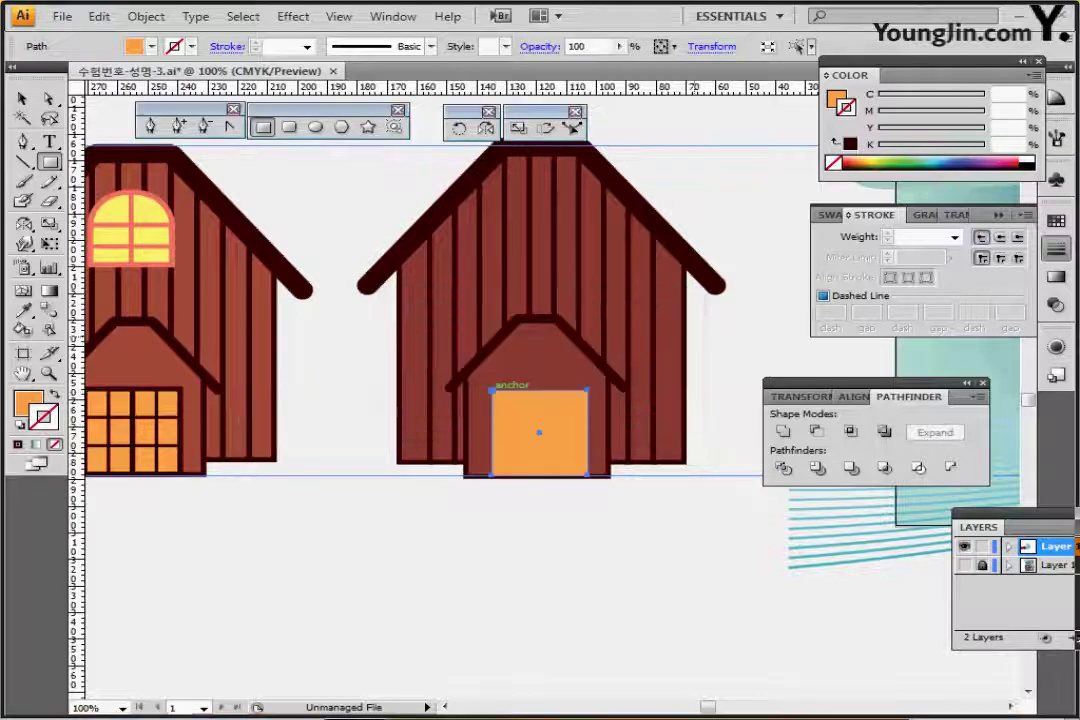
Nudge the orange door rectangle down to the bottom edge of the entrance wall.
key("ctrl")
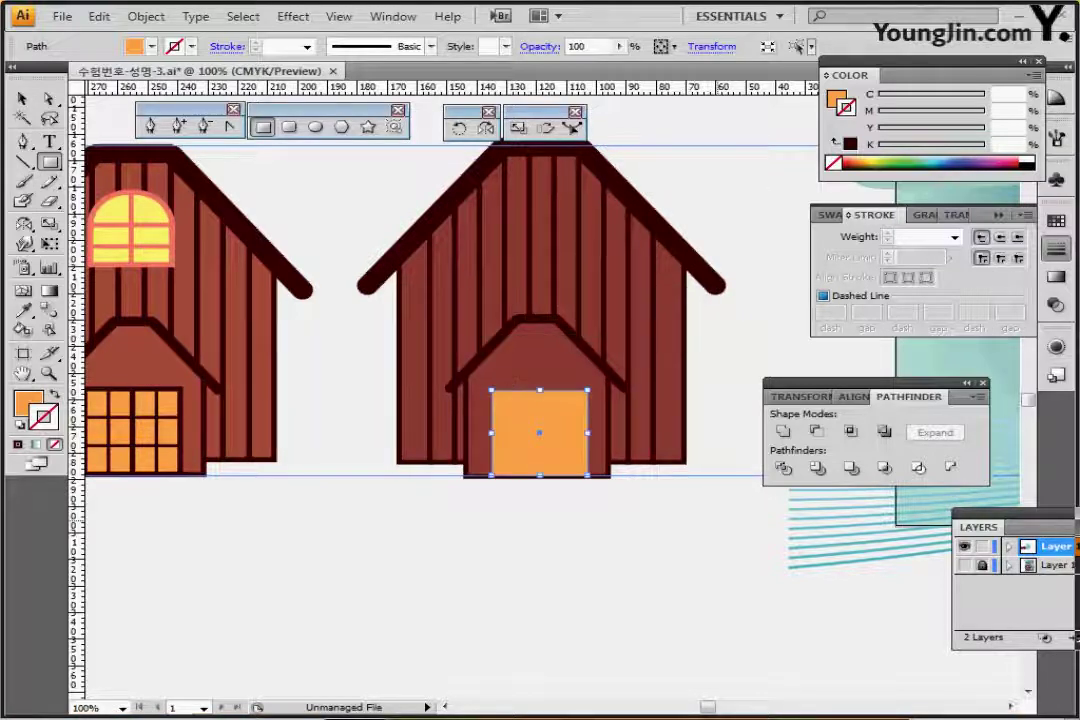
key("Down")
key("Down")
key("Down")
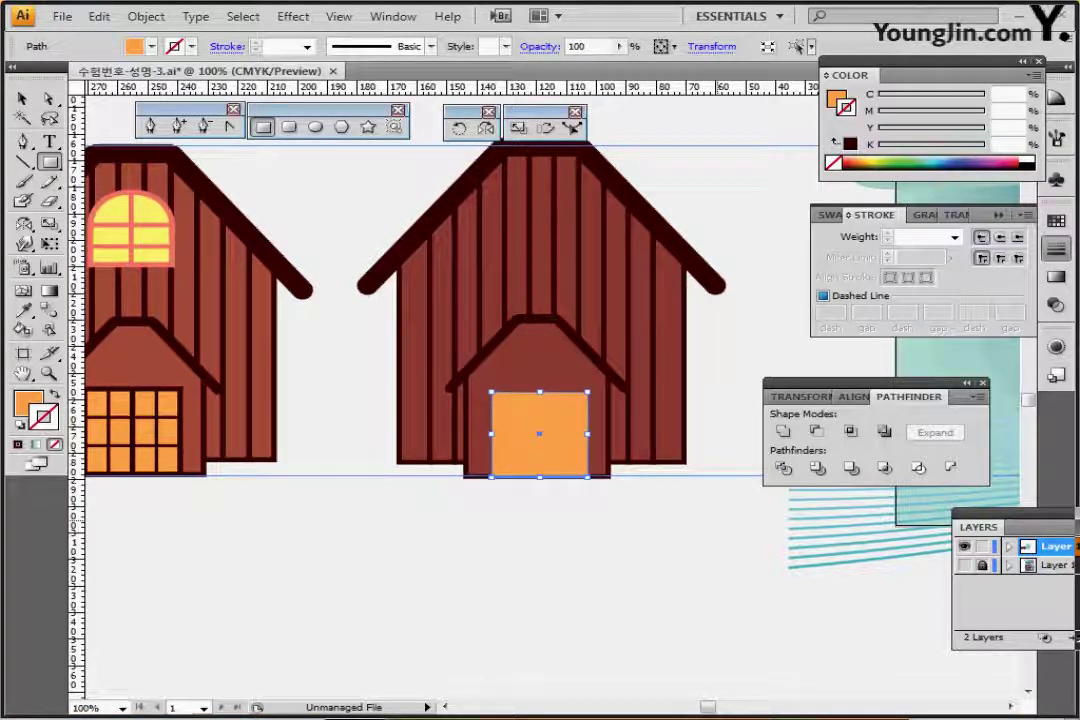
key("ctrl+shift+a")
Align the horizontal centres of all parts of the right house, including its roof lines, walls and door.
key("ctrl+minus")
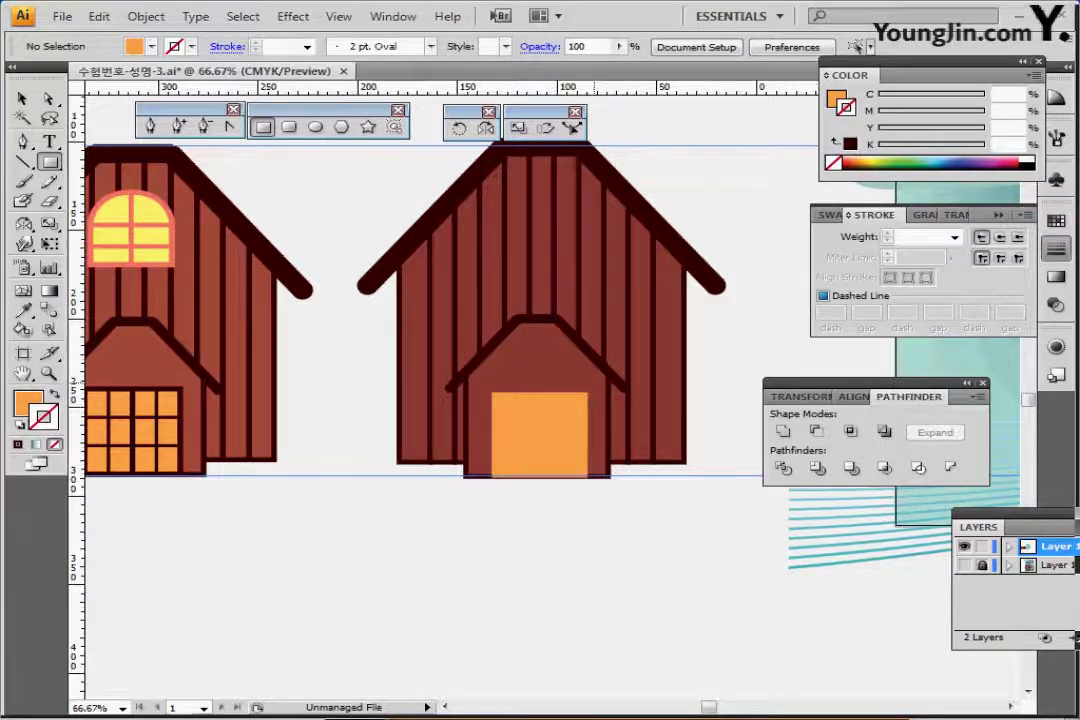
left_click_drag(377, 182, 583, 450)
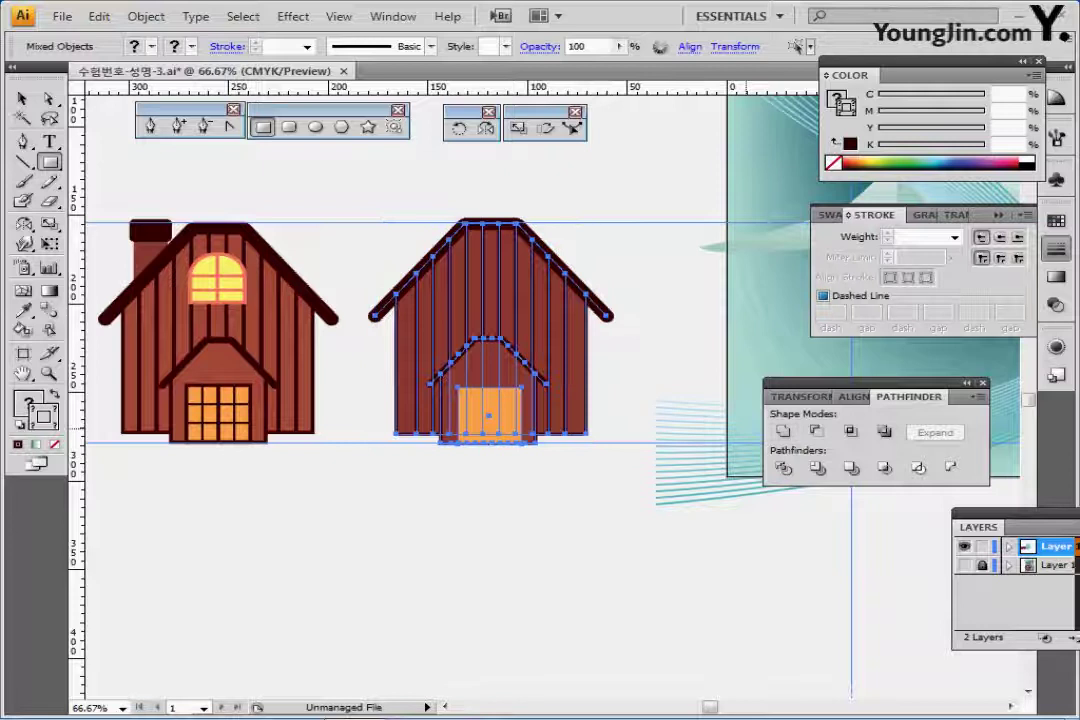
key("shift+F7")
left_click(820, 430)
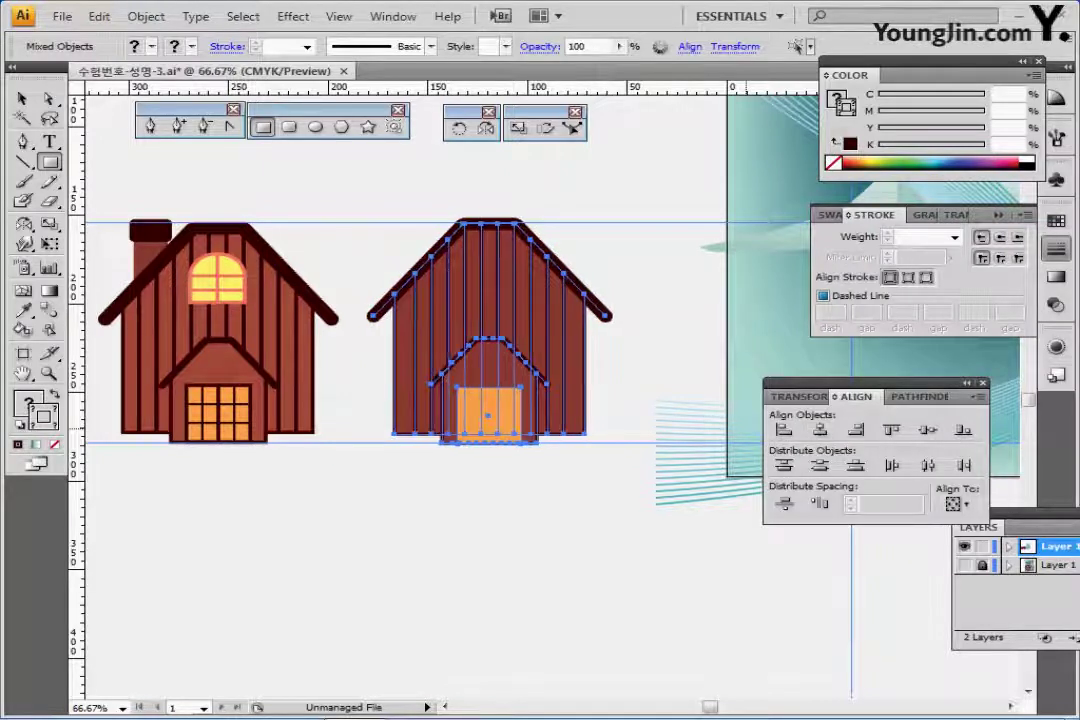
key("ctrl+shift+a")
Draw a 32 mm wide rectangular grid over the orange door, matching its height, with 2 horizontal and 3 vertical dividers.
left_click(518, 423, "ctrl")
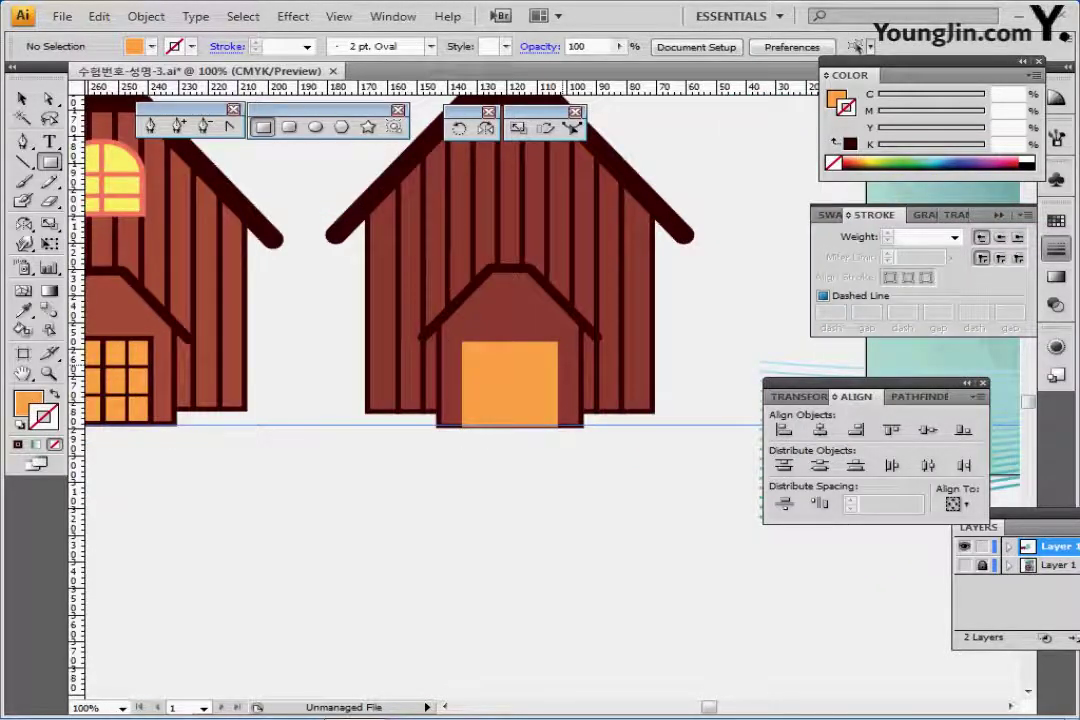
left_click_drag(518, 423, 534, 461)
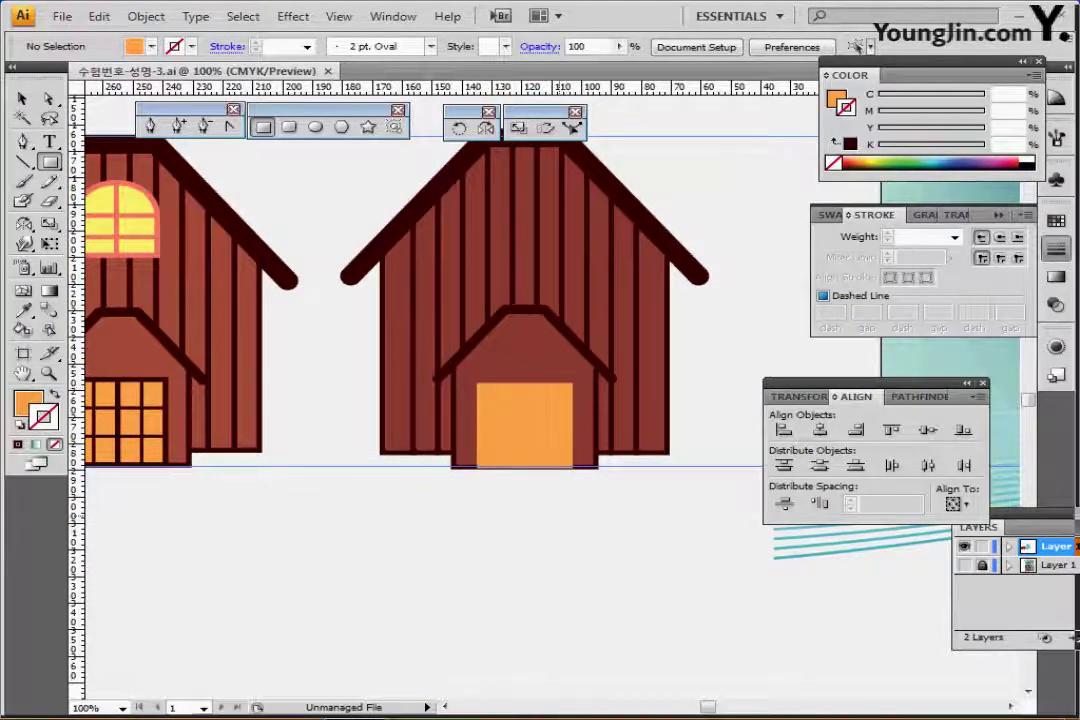
left_click(524, 425, "ctrl")
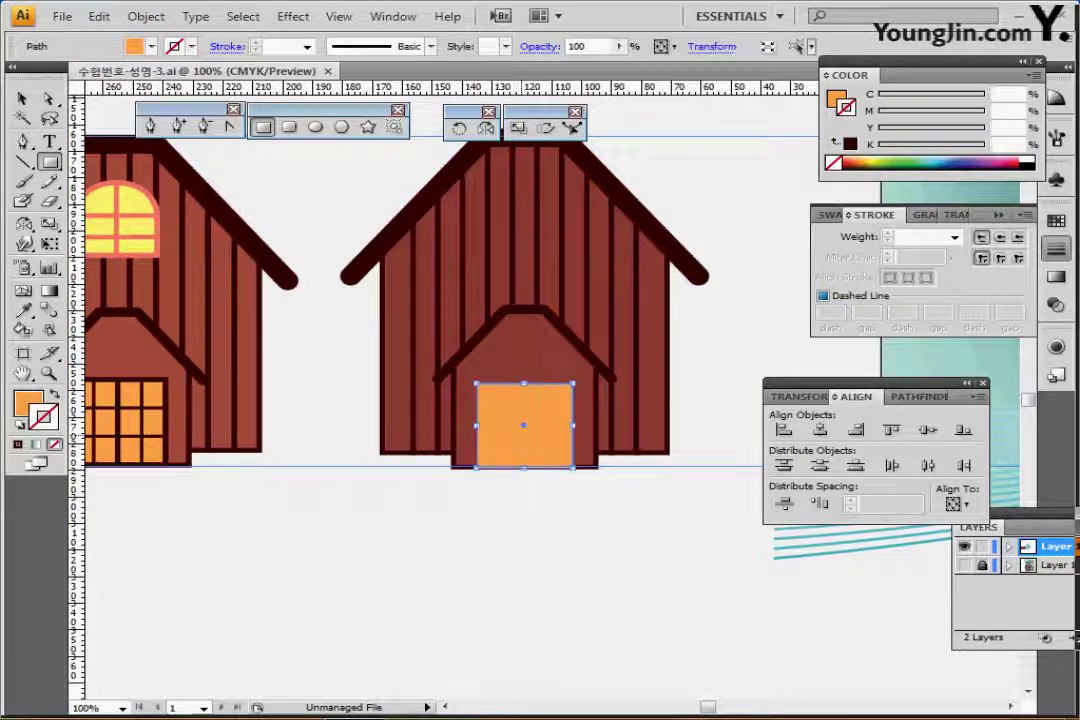
left_click_drag(475, 406, 561, 387)
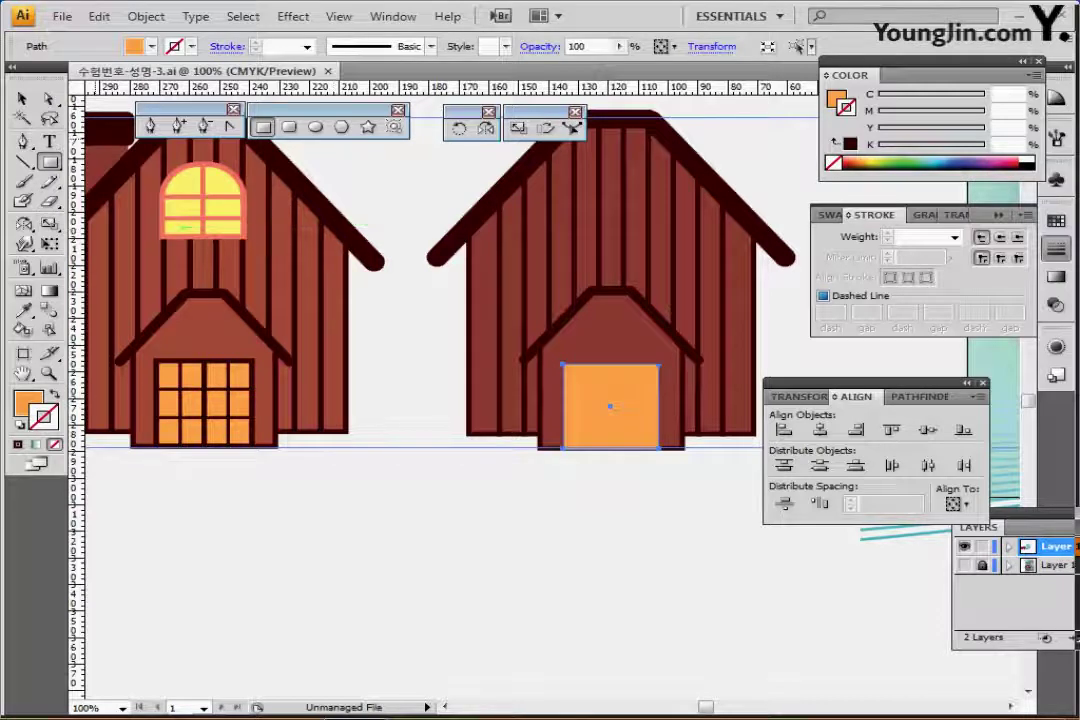
left_click(22, 162)
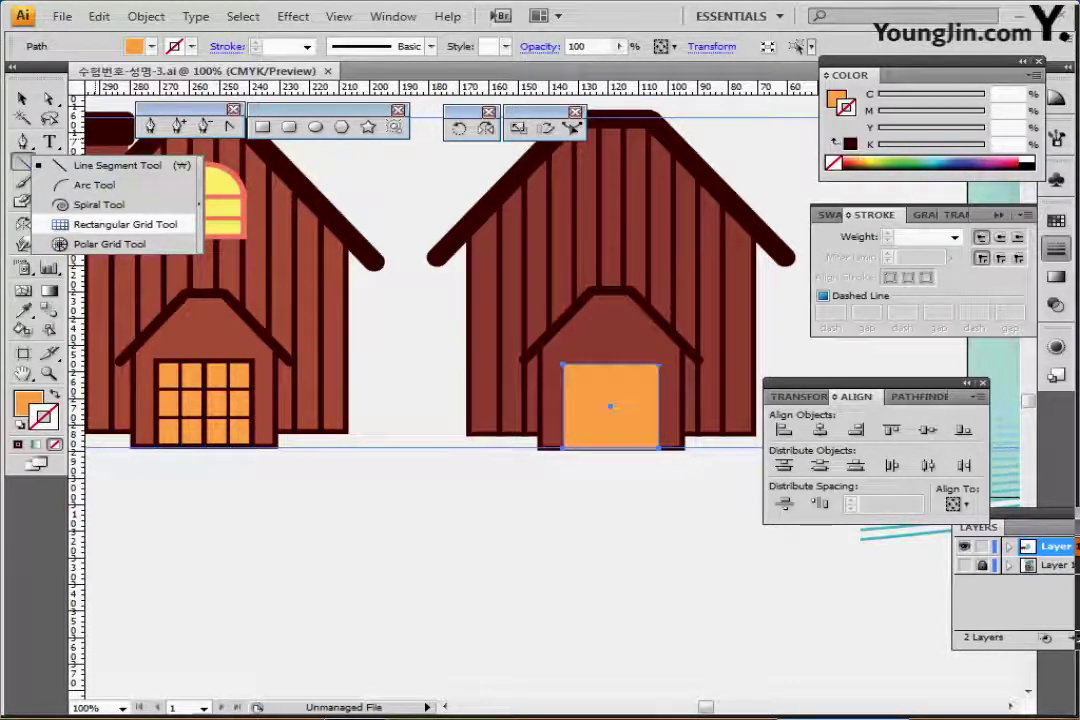
left_click(125, 224)
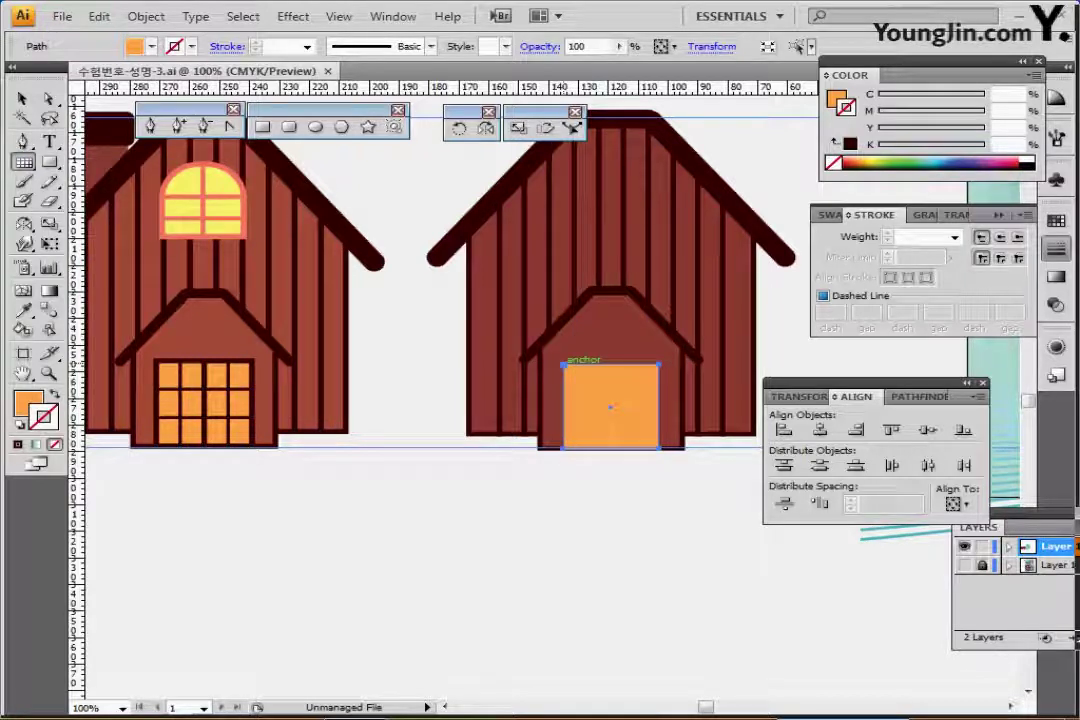
left_click(563, 364)
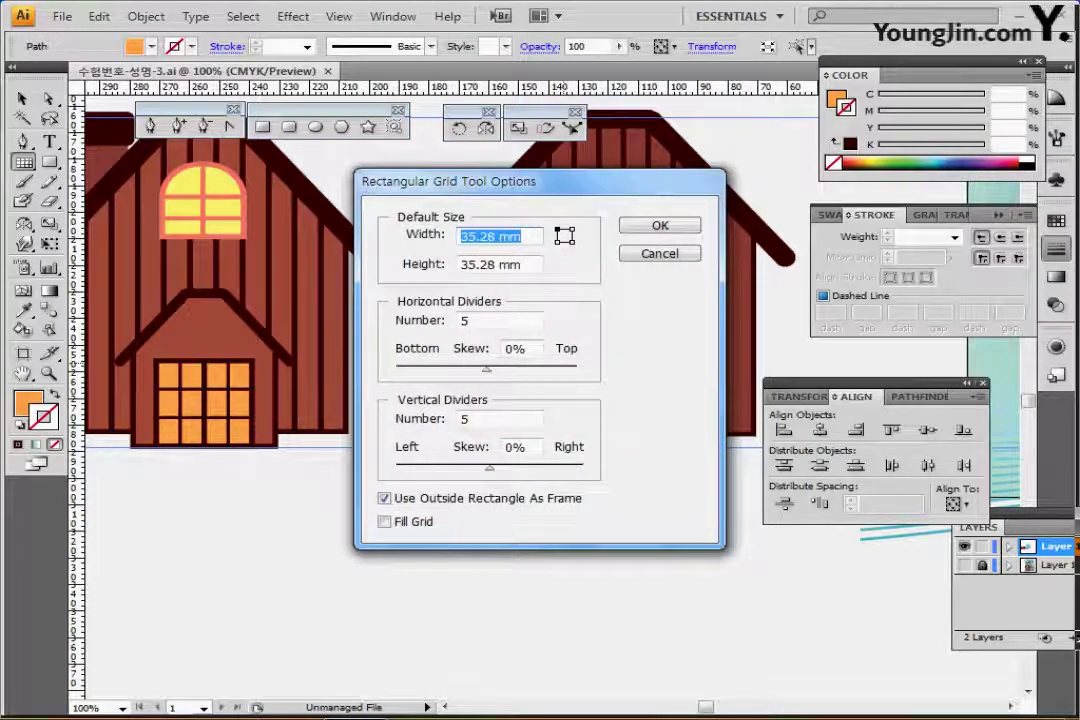
type("32")
key("Tab")
type("32")
key("Tab")
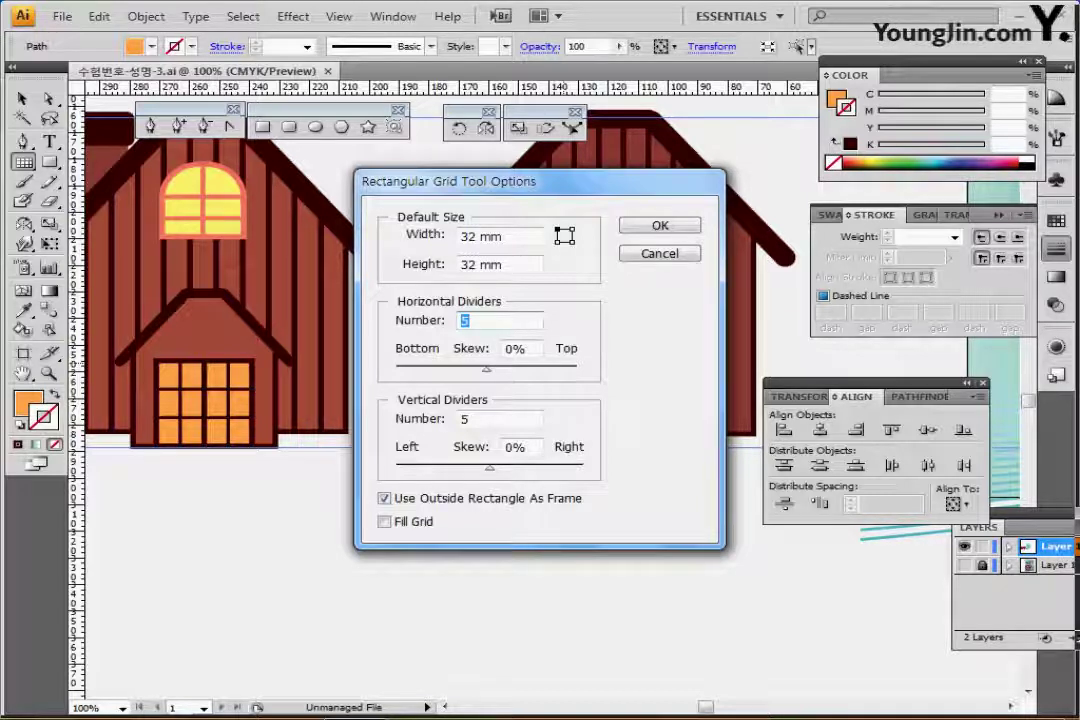
type("2")
key("Tab")
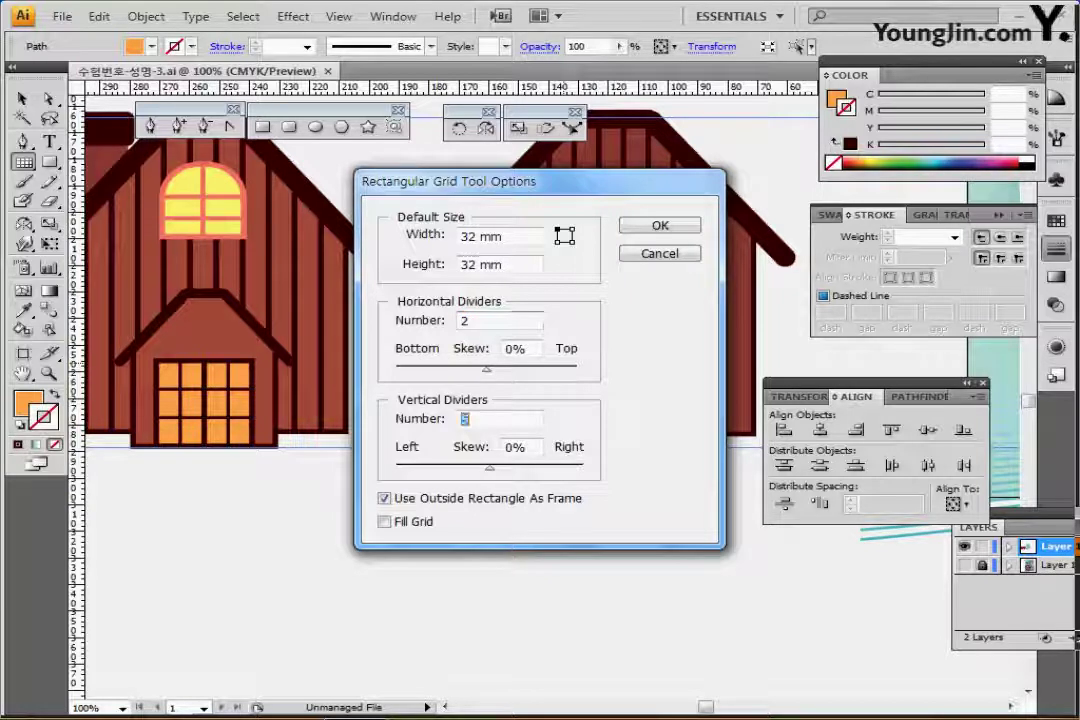
type("3")
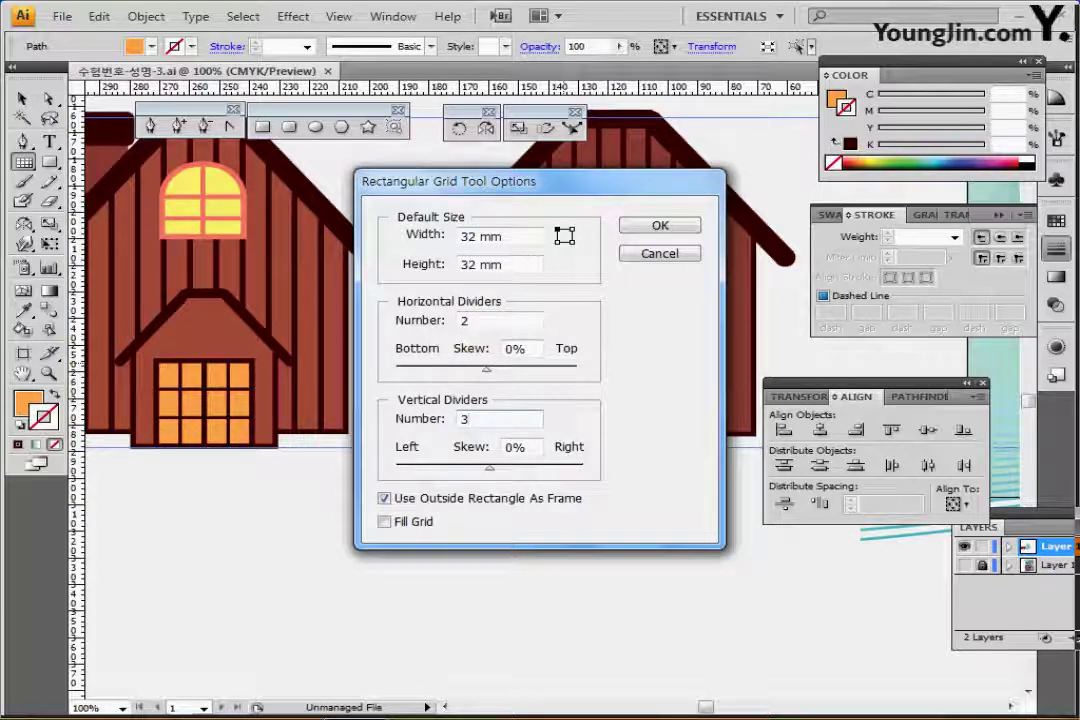
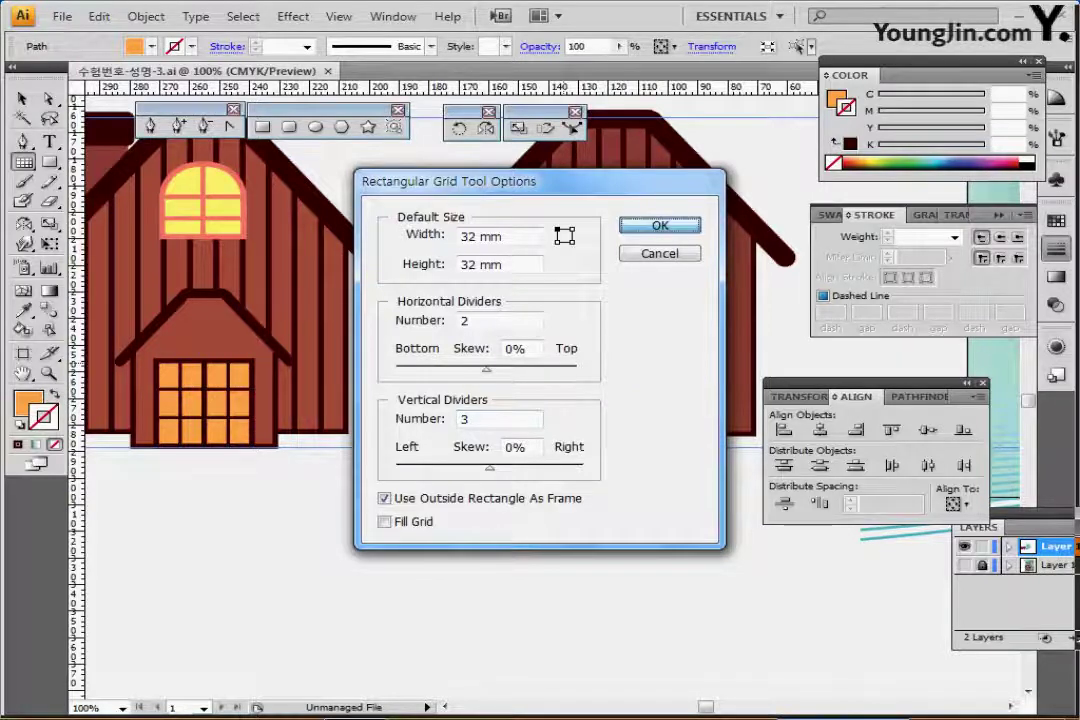
key("Return")
Give the door grid a 5 pt dark brown stroke (C 0, M 100, Y 40, K 90) without fill.
scroll(659, 462, "up", 2)
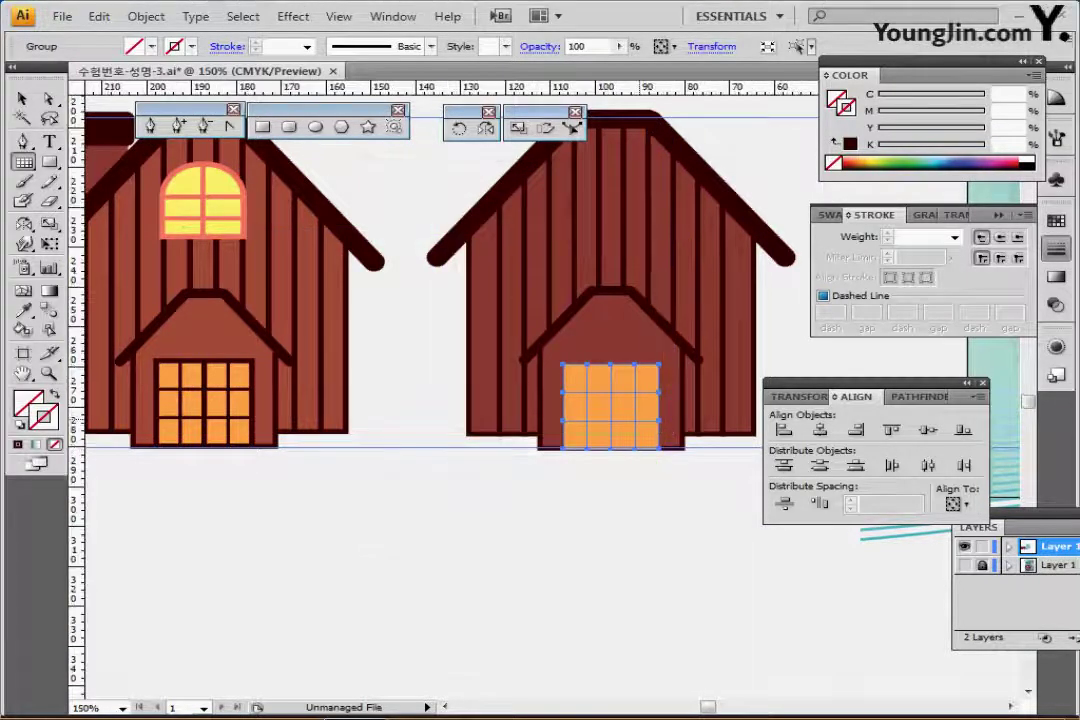
left_click_drag(535, 375, 499, 401)
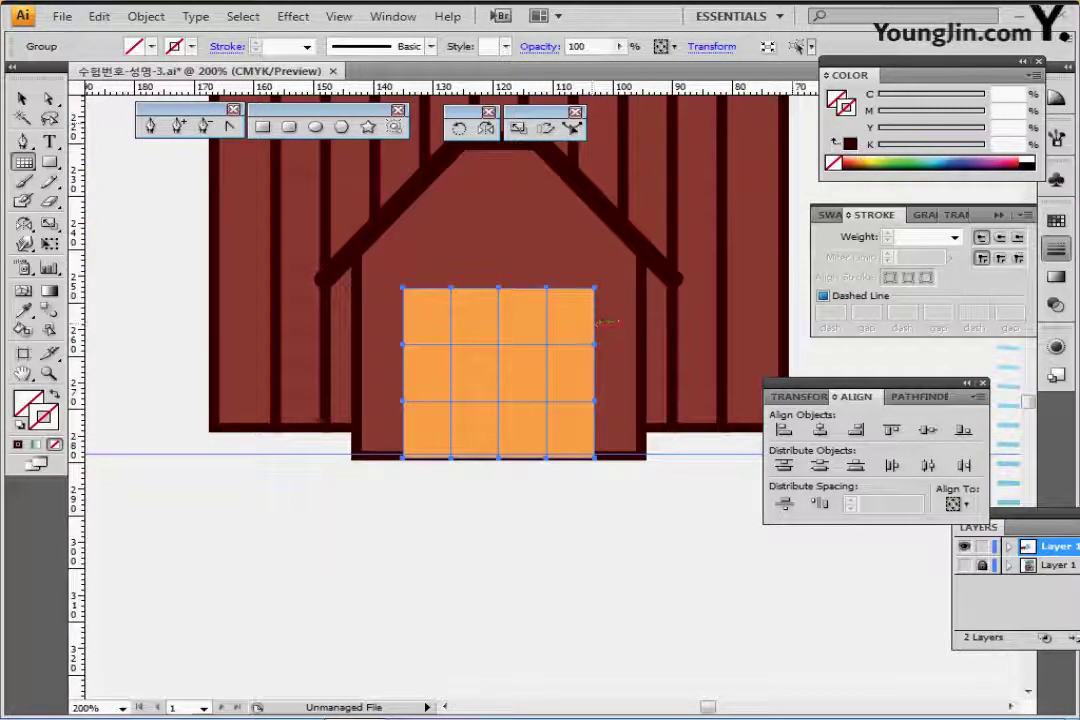
key("comma")
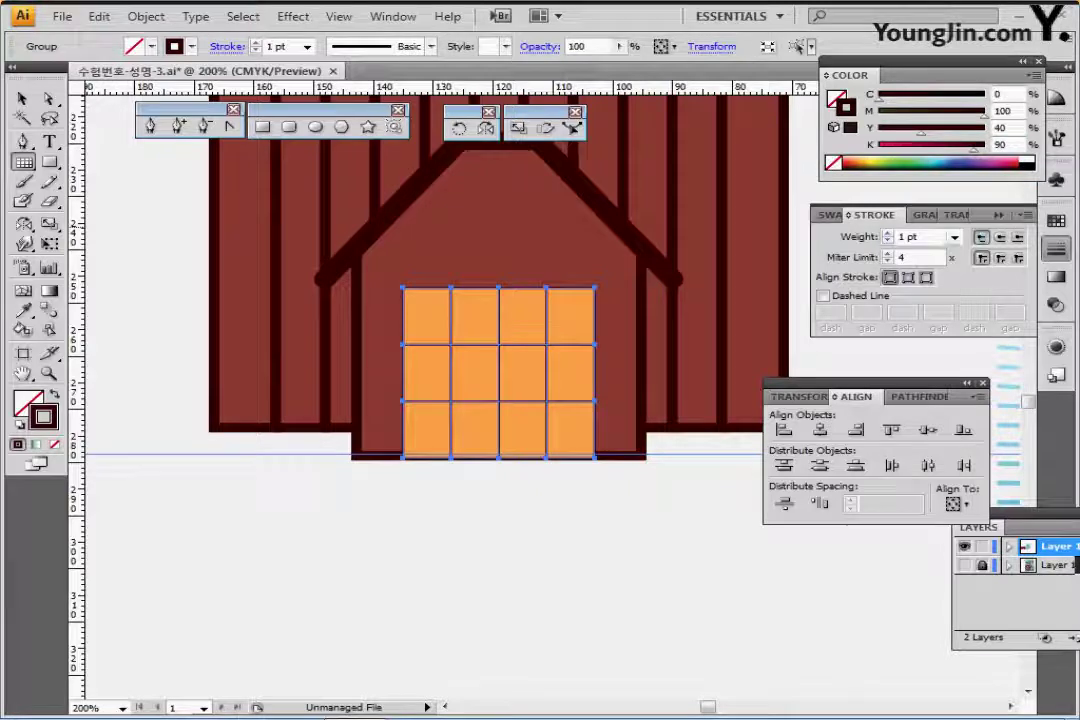
left_click(955, 237)
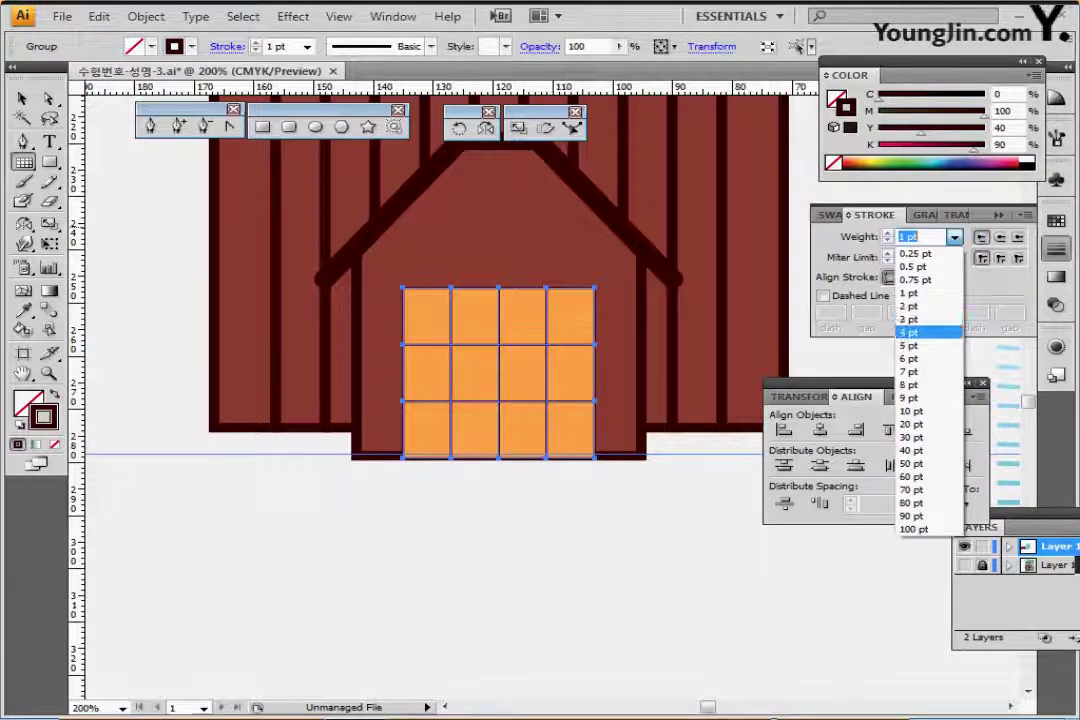
left_click(909, 345)
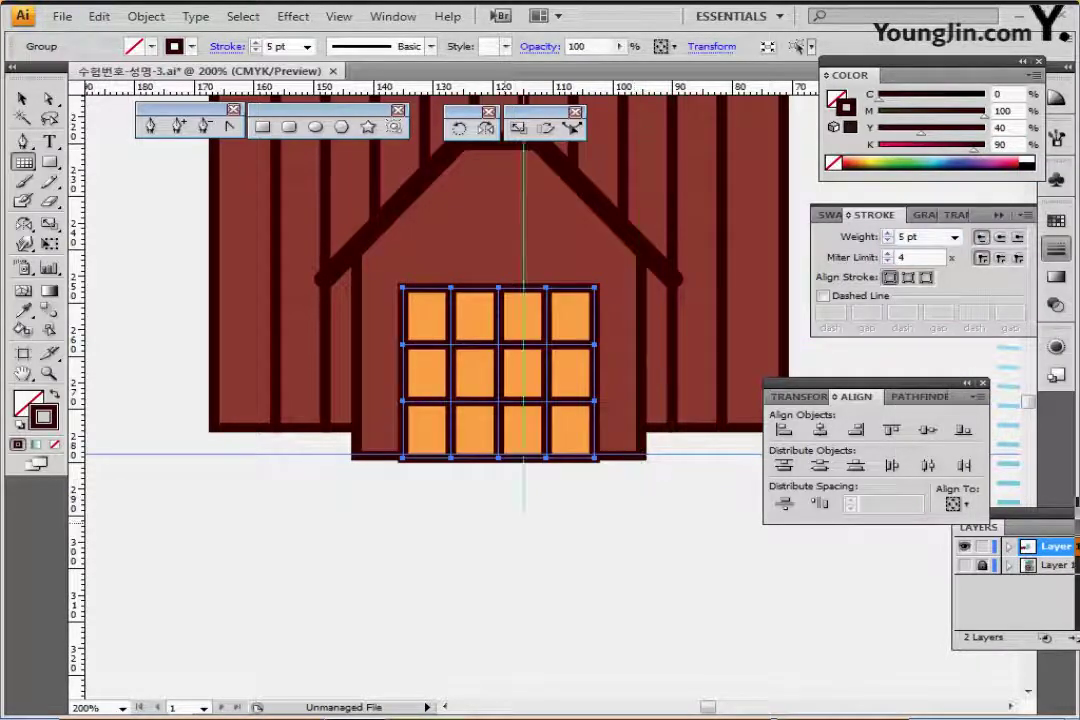
Thin the door grid's two horizontal dividers and two outer vertical dividers to 3 pt, excluding the central vertical line and outer frame.
left_click(49, 98)
left_click_drag(49, 98, 130, 121)
left_click(502, 515)
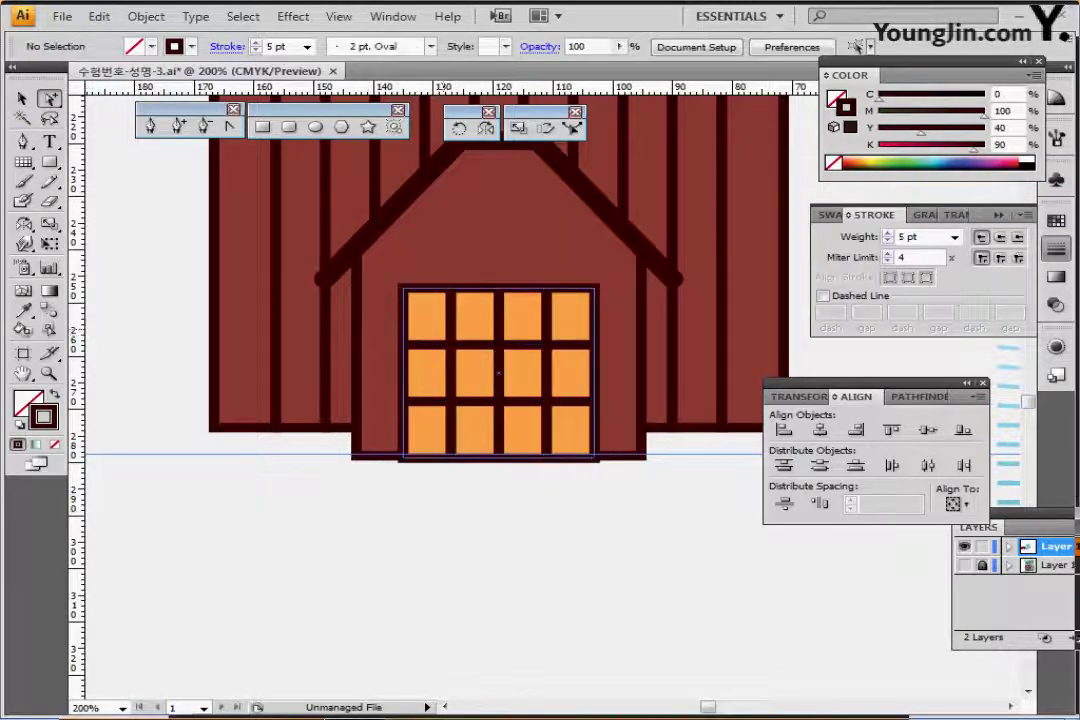
left_click(451, 322)
left_click(547, 323, "shift")
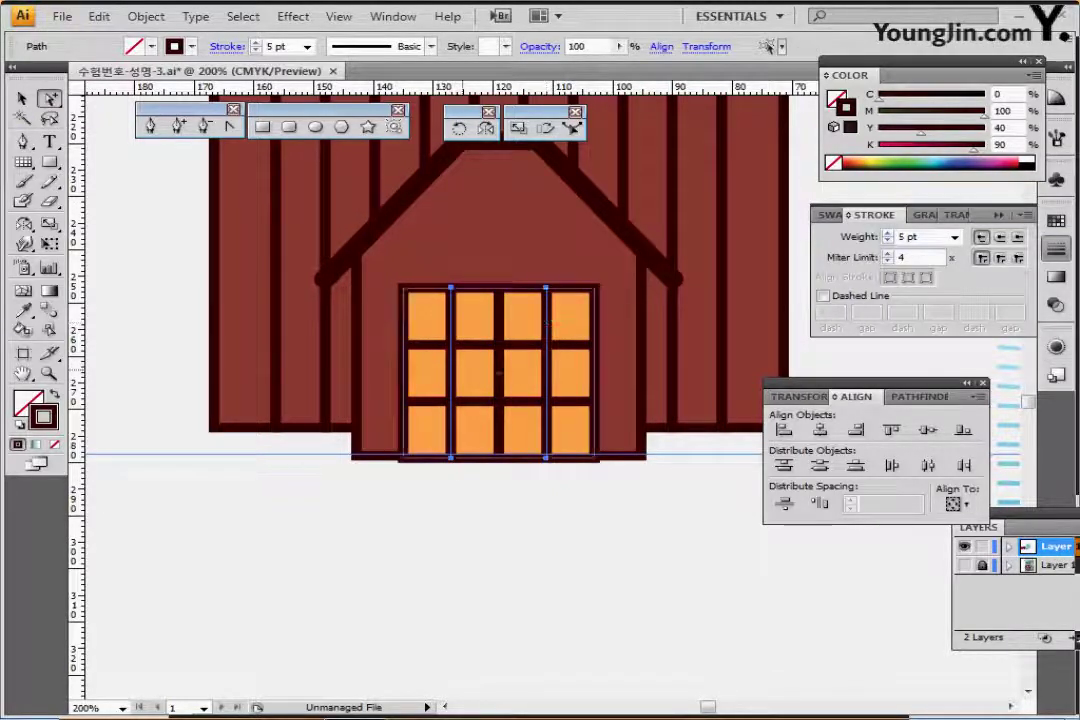
left_click(445, 343, "shift")
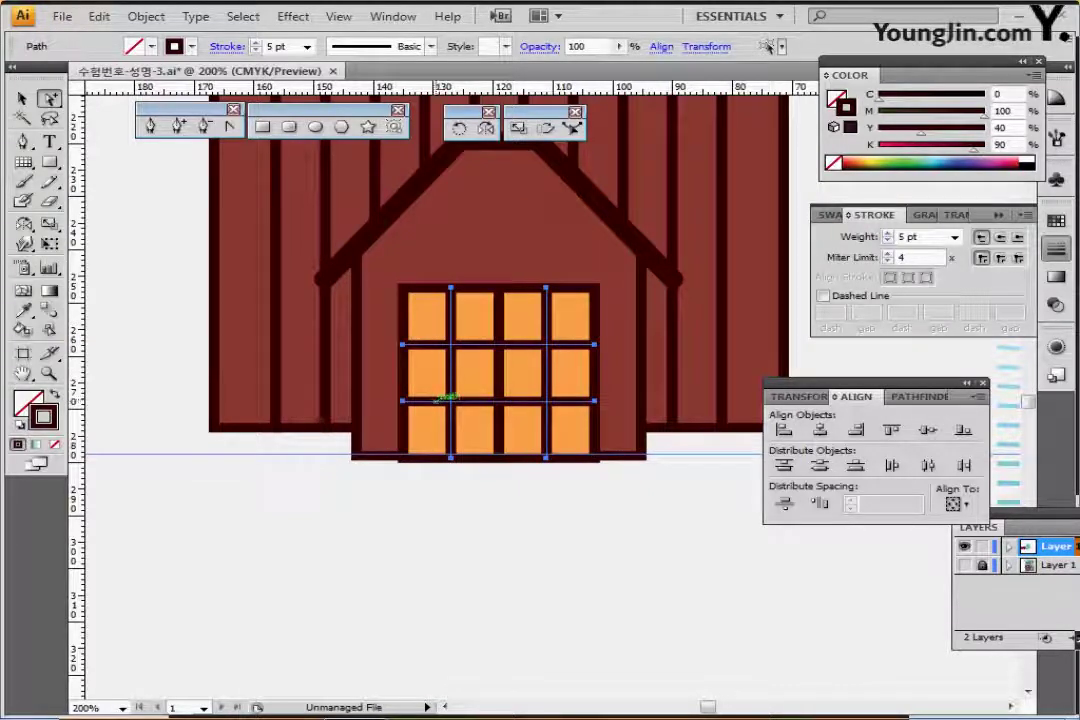
left_click(445, 399, "shift")
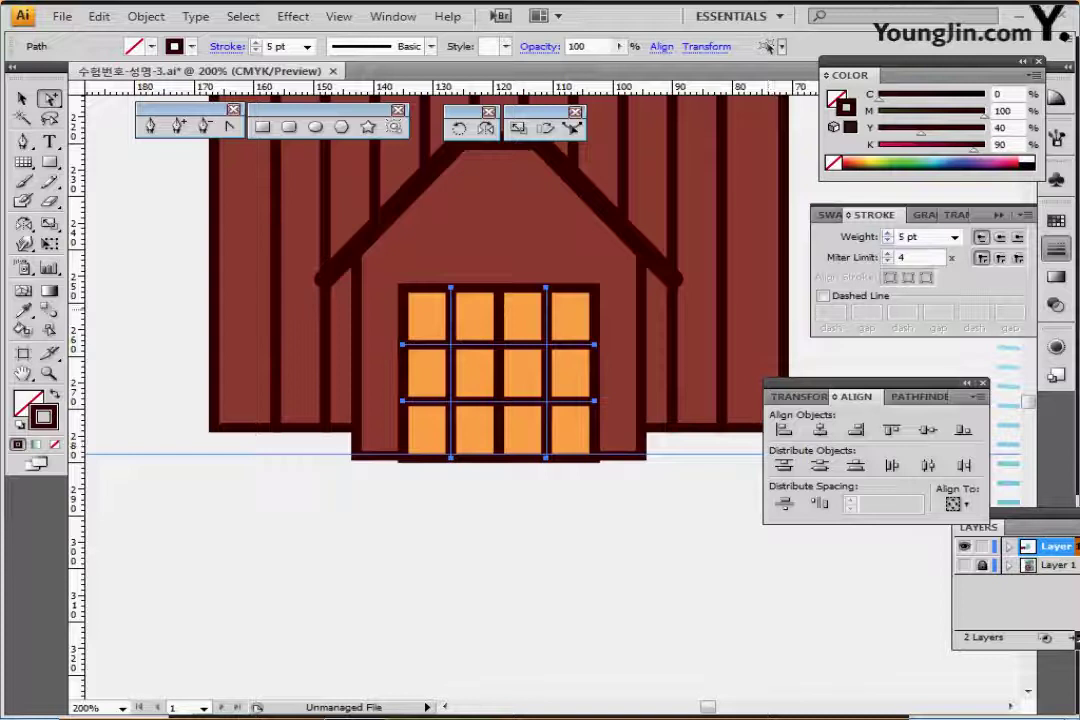
left_click(955, 237)
left_click(915, 316)
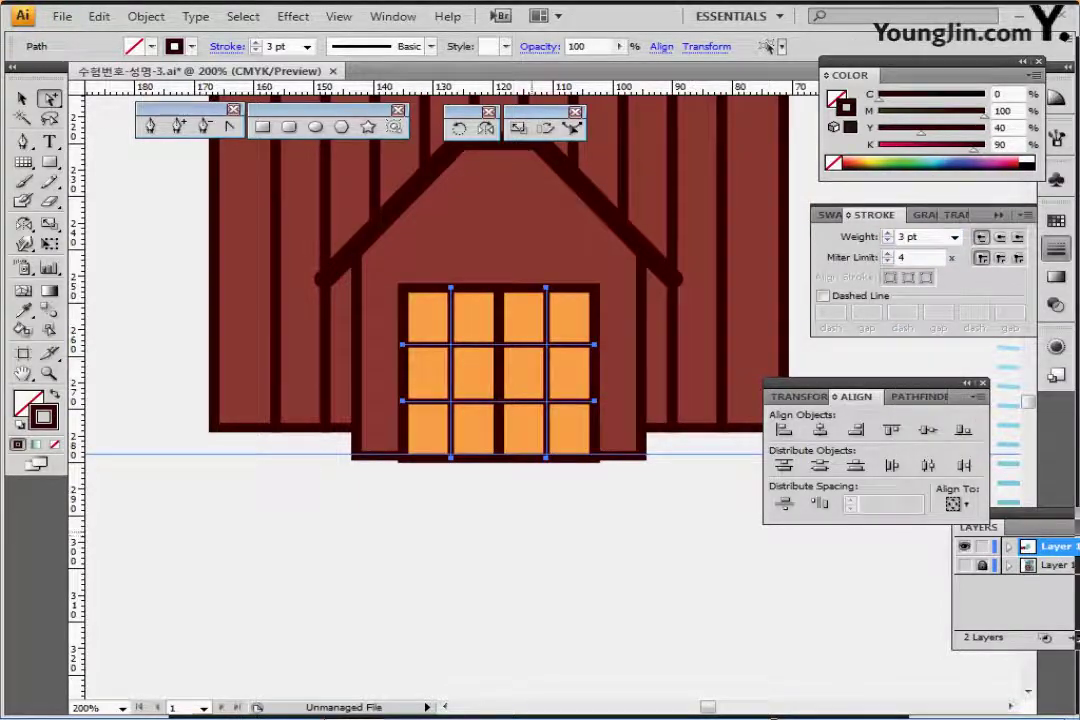
left_click(533, 532)
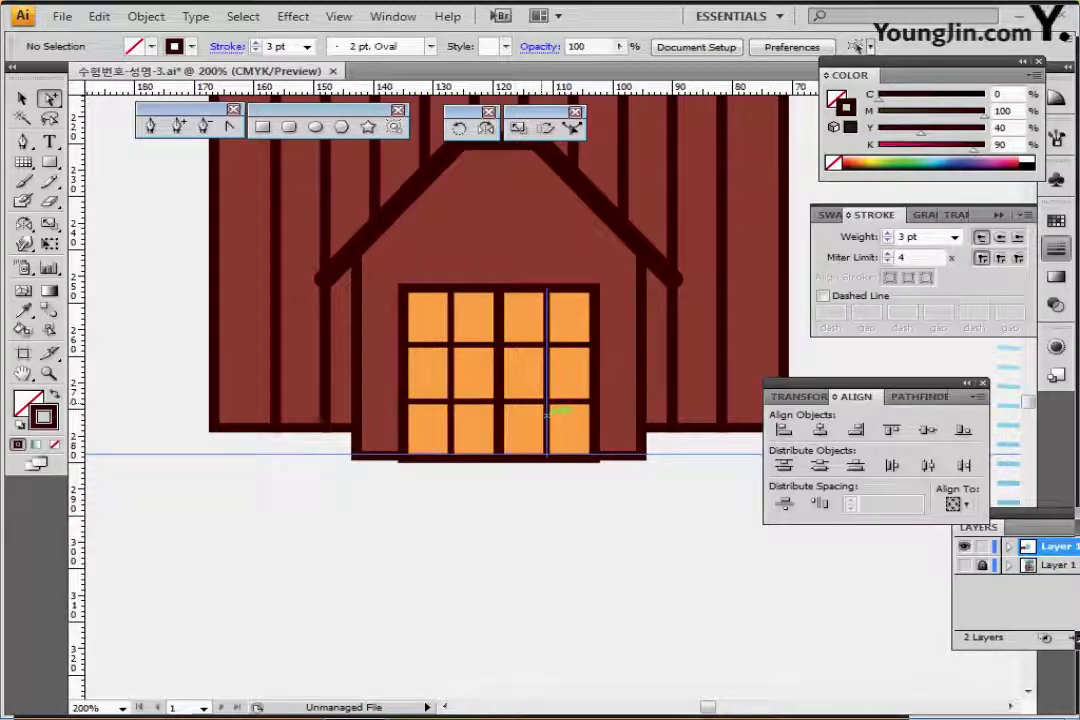
Select the orange door together with its grid in Outline view and nudge both slightly up to line up with the entrance wall's base.
key("ctrl+a")
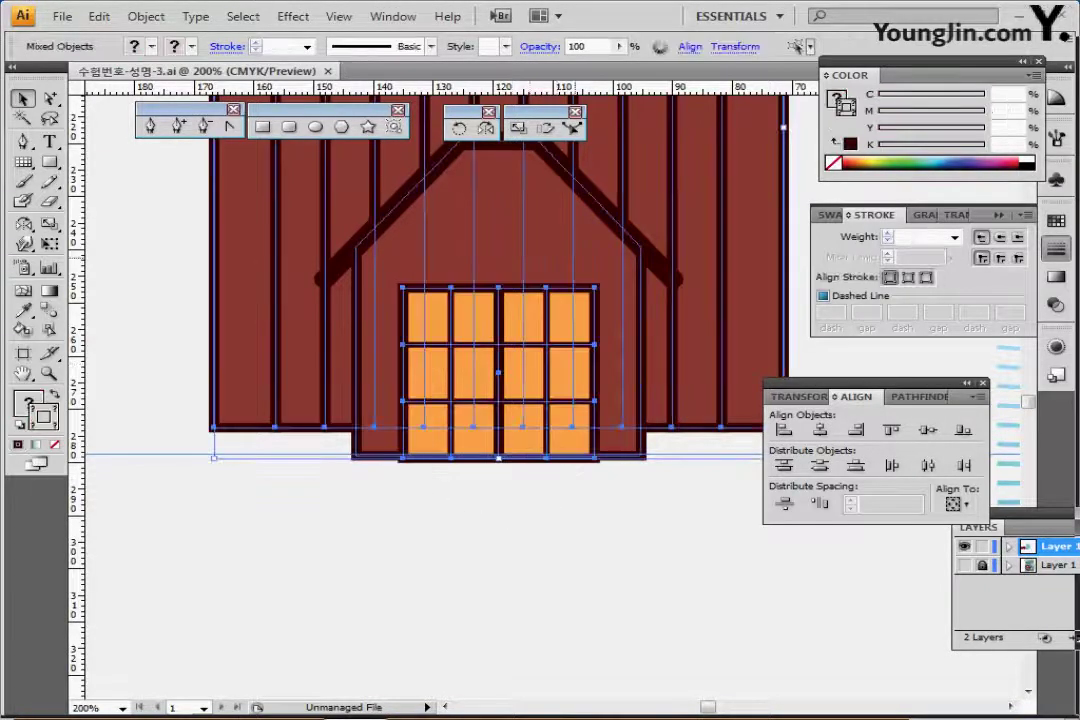
key("ctrl+shift+a")
key("ctrl+y")
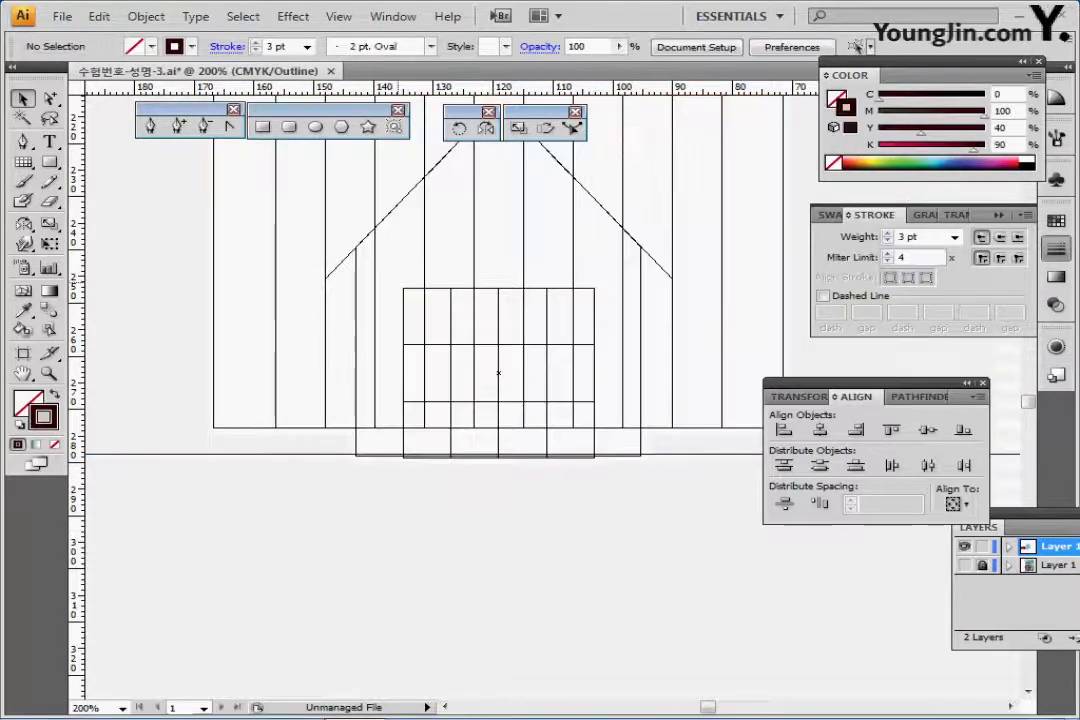
left_click_drag(398, 278, 505, 390)
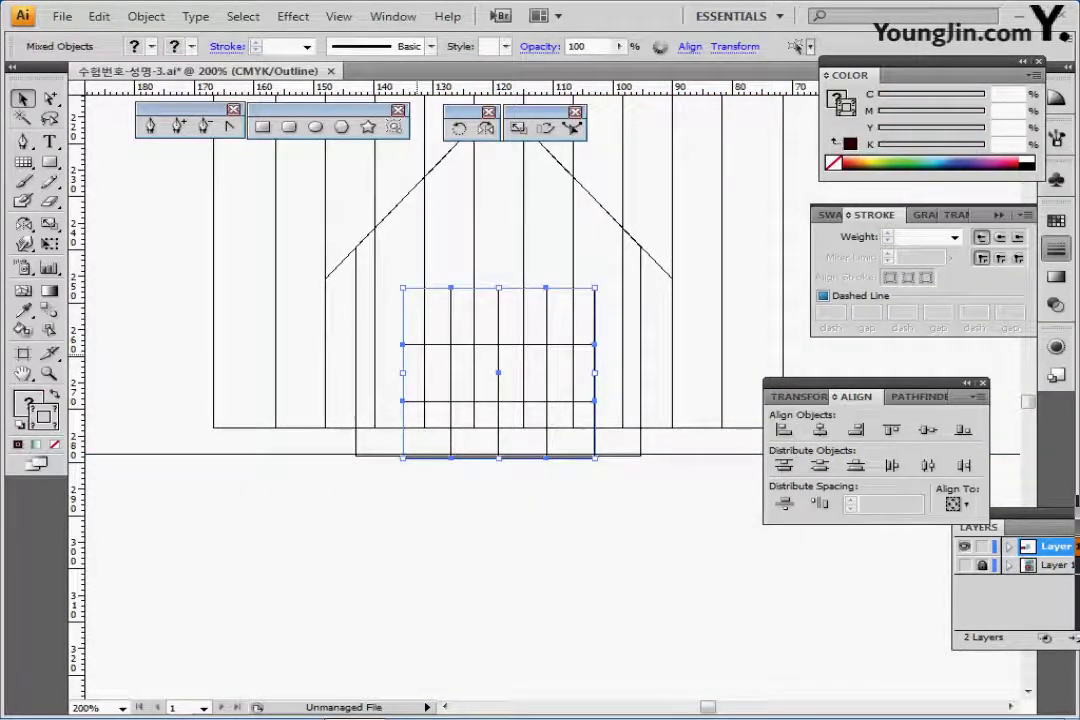
key("ctrl+g")
key("ctrl+y")
key("ctrl+shift+b")
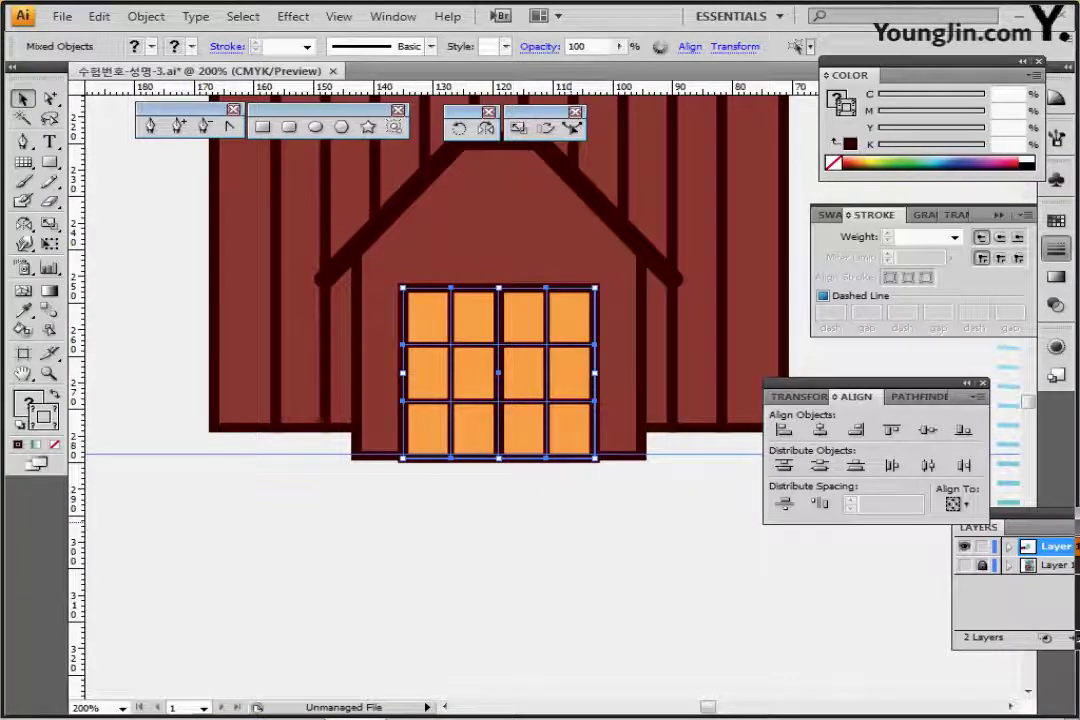
key("Up")
key("Up")
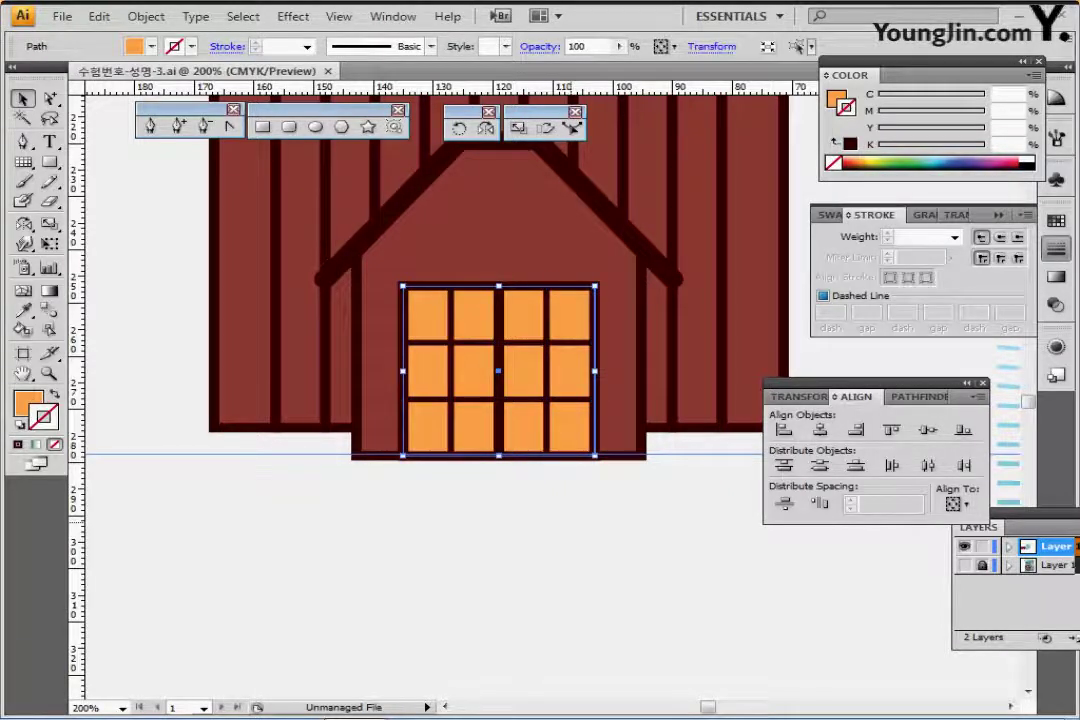
Select the whole right house and convert all its strokes to filled shapes with Outline Stroke.
left_click(484, 500, "ctrl+alt")
left_click(487, 478, "ctrl+alt")
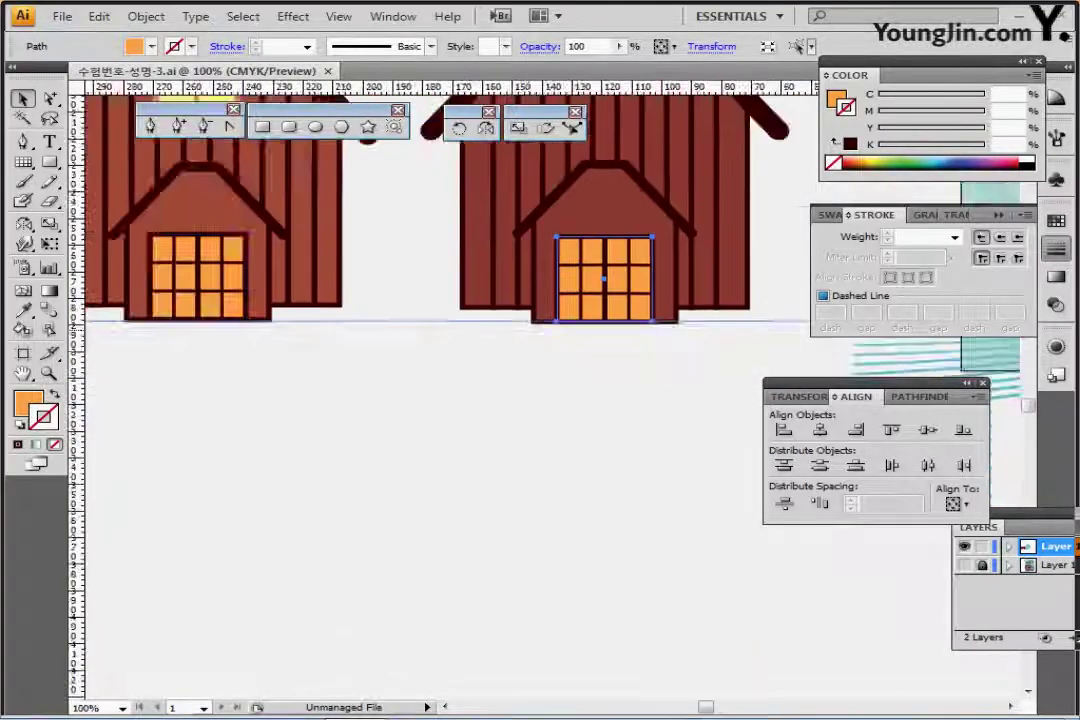
left_click_drag(495, 420, 358, 649)
left_click_drag(299, 204, 625, 550)
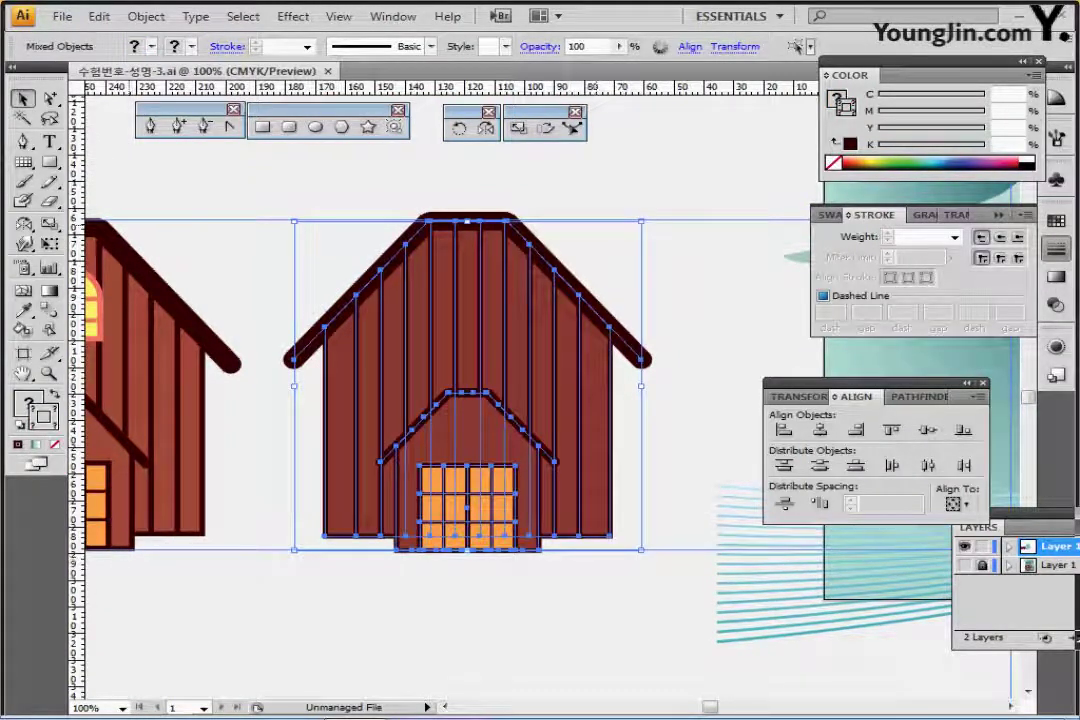
left_click(146, 16)
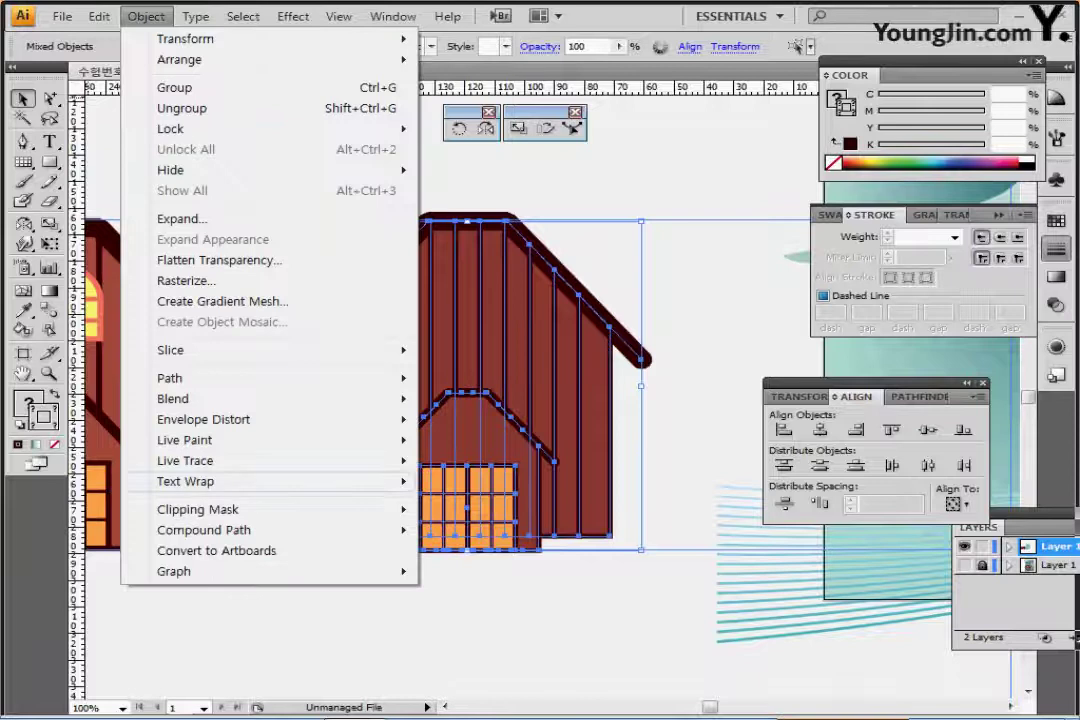
mouse_move(170, 378)
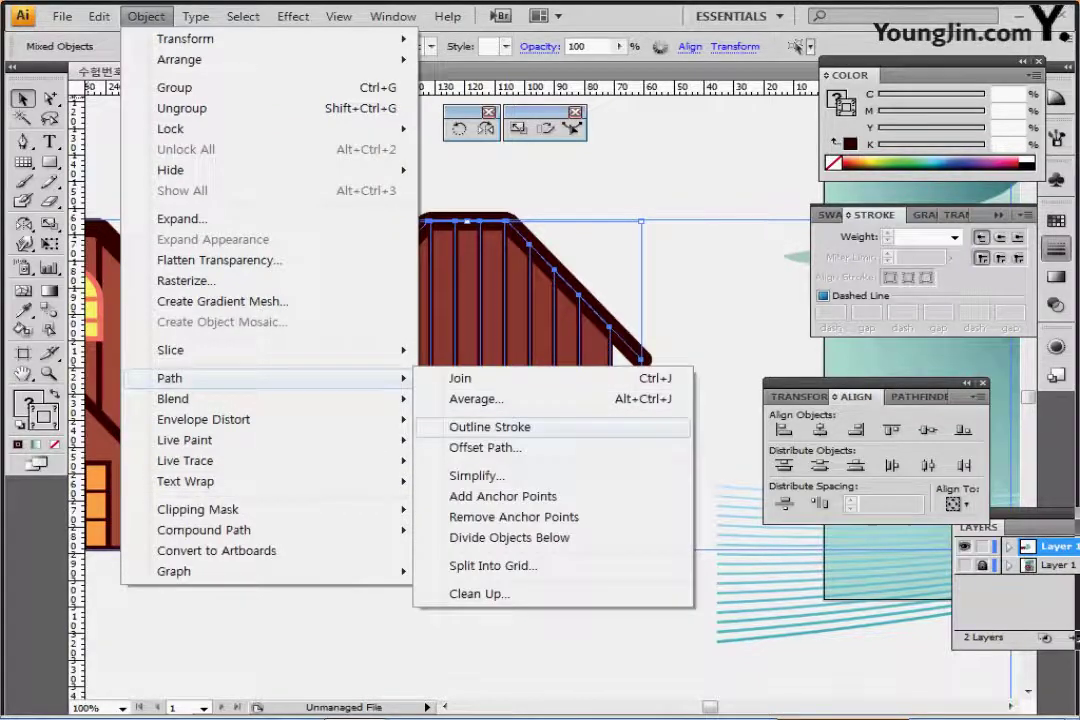
left_click(510, 427)
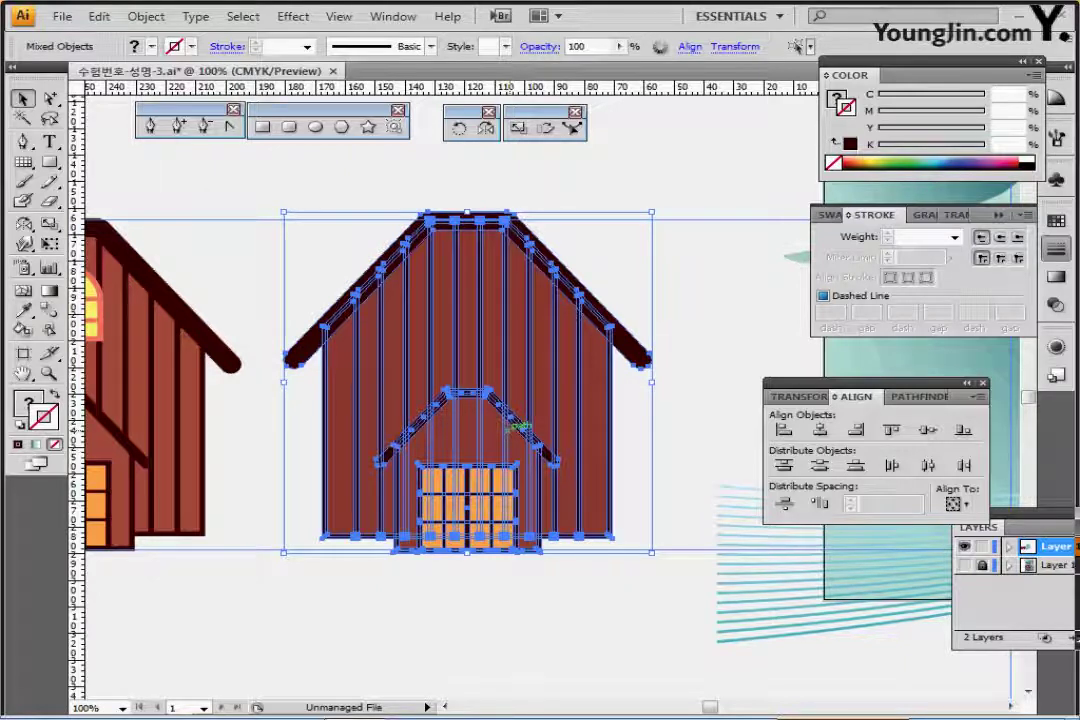
Save the document and select the right house's main roof outline, entrance roof outline and orange door rectangle.
left_click(62, 16)
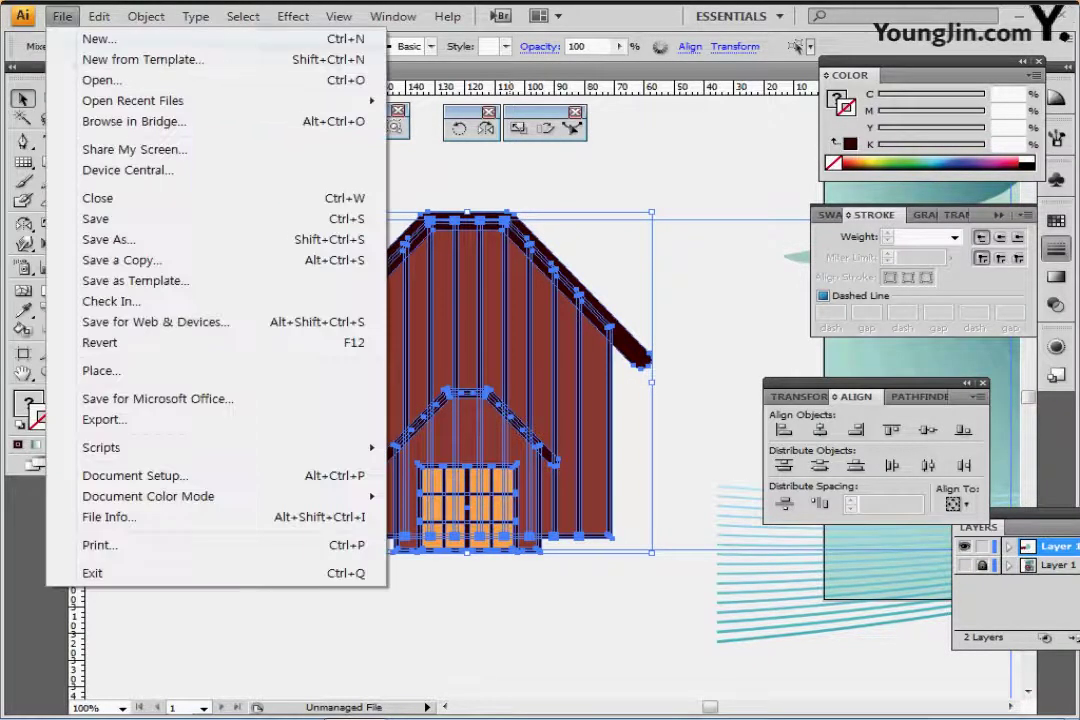
left_click(96, 219)
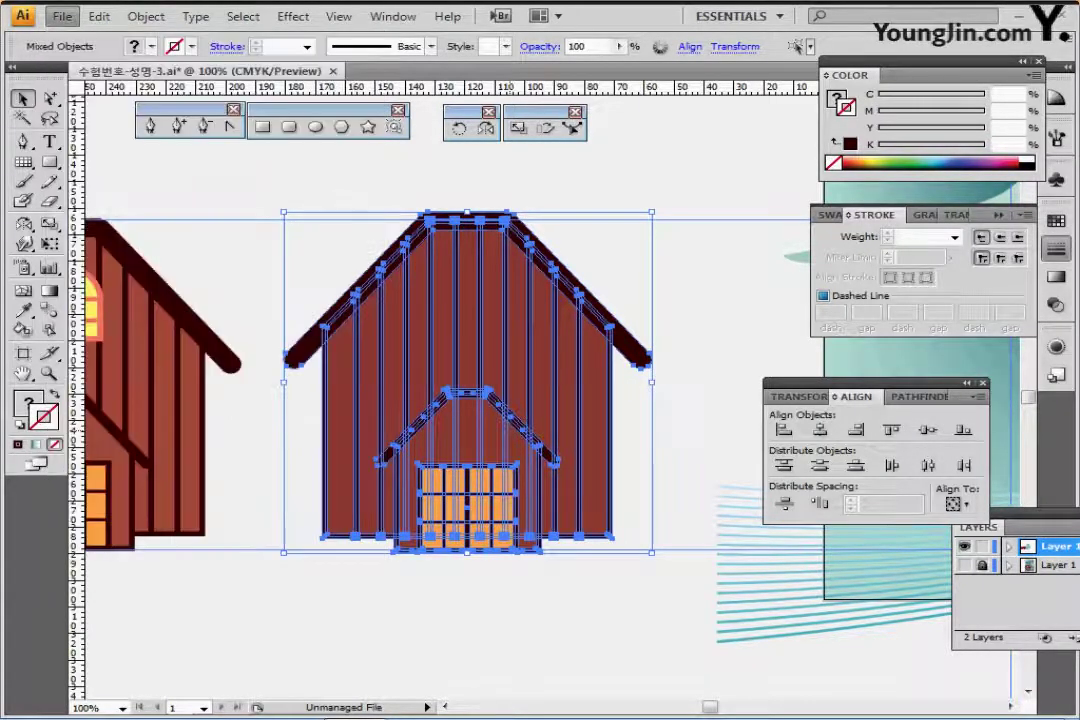
left_click(350, 300)
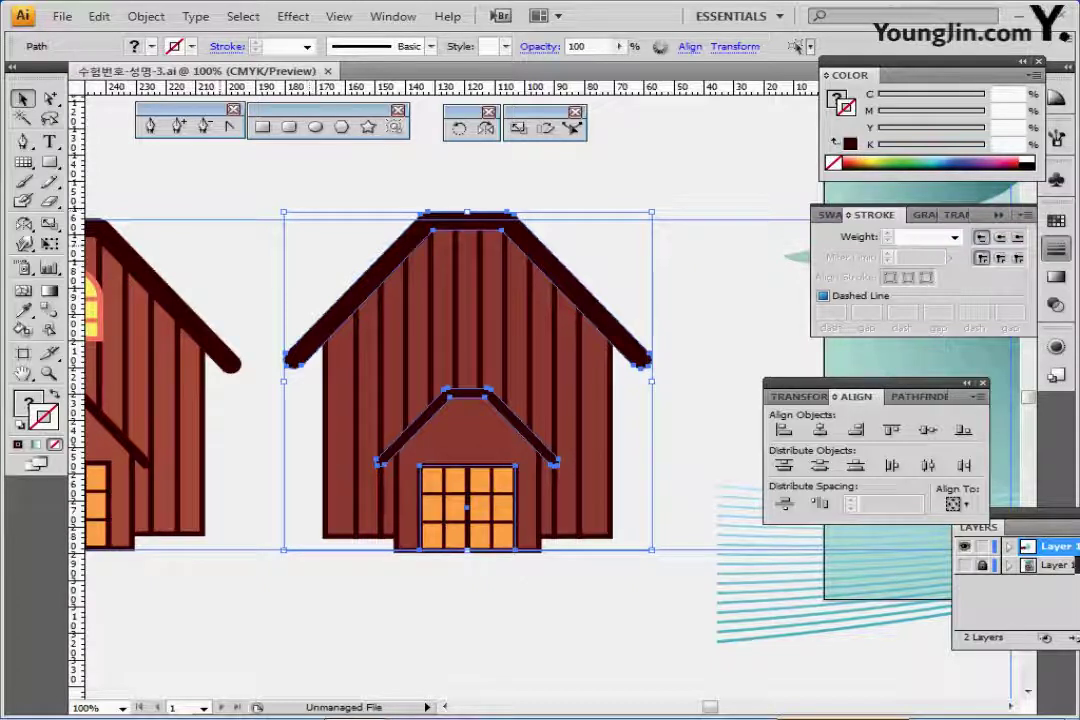
Move the column of colour swatches from beside the reference house into the gap between the two houses.
key("ctrl+minus")
left_click_drag(270, 365, 204, 356)
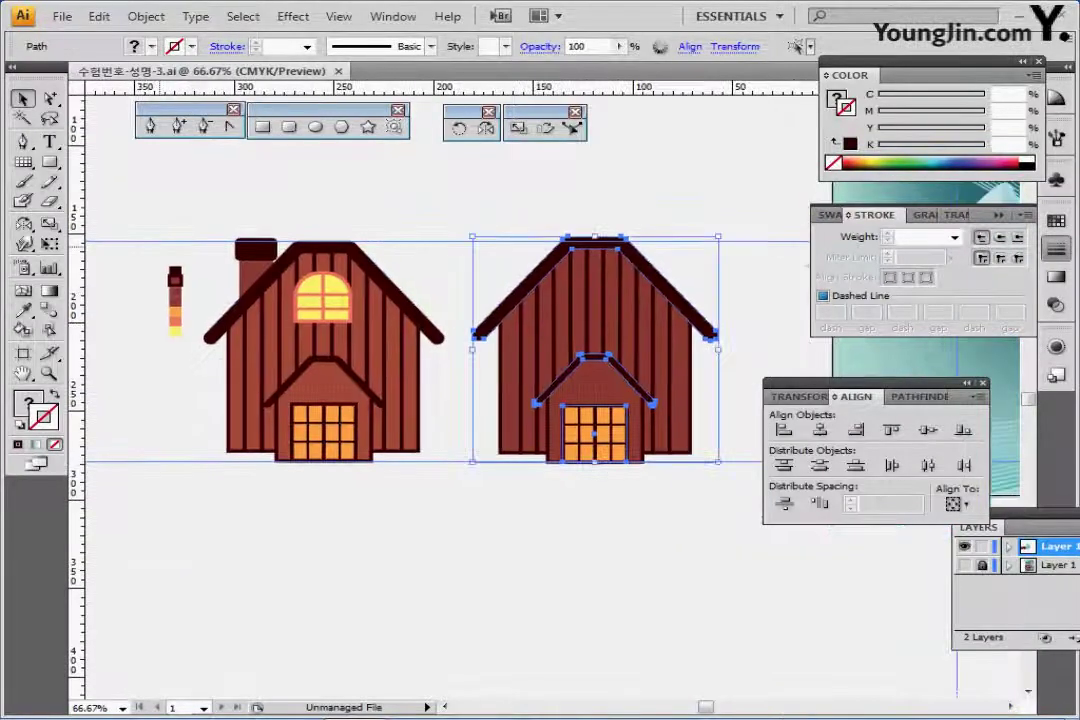
left_click_drag(158, 243, 461, 315)
key("ctrl+plus")
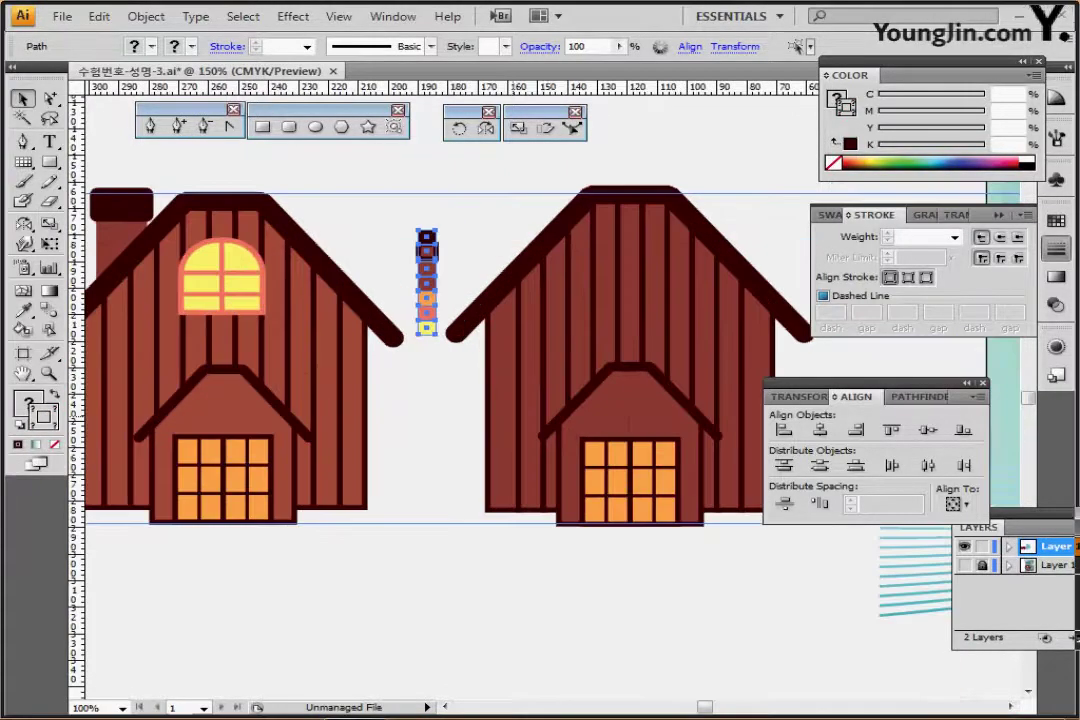
key("ctrl+plus")
left_click_drag(483, 365, 372, 452)
Using the salmon swatch's fill, draw an upright rounded rectangle with fully rounded ends on the upper wall, slightly widened and centred above the entrance.
left_click(310, 325)
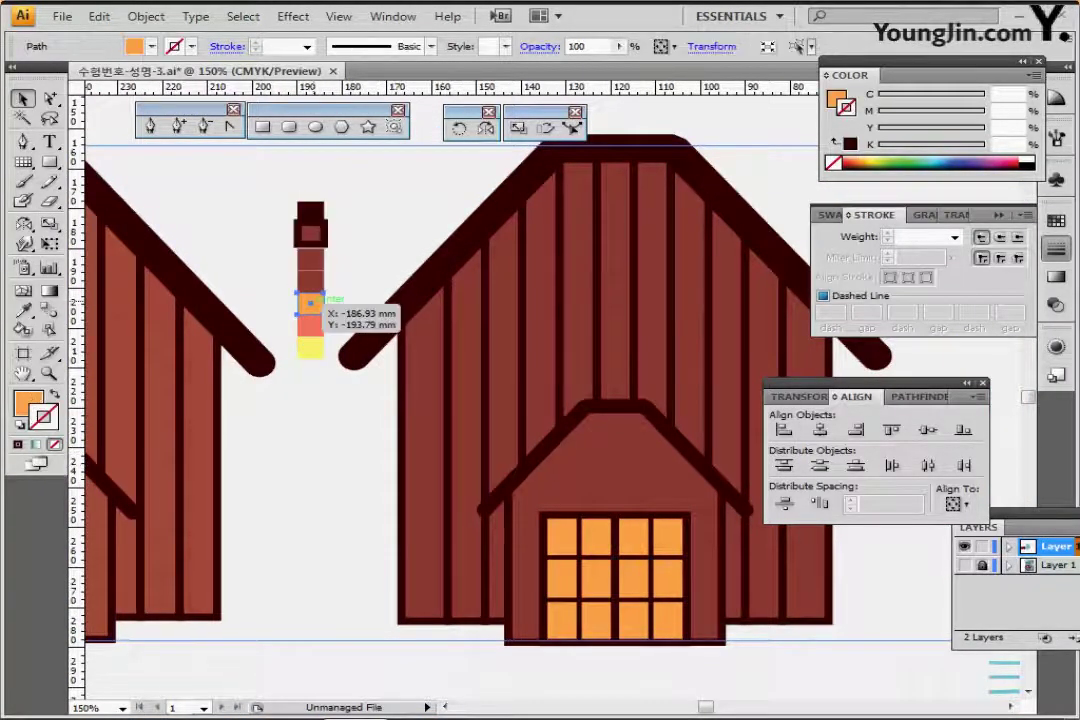
scroll(345, 385, "right", 1)
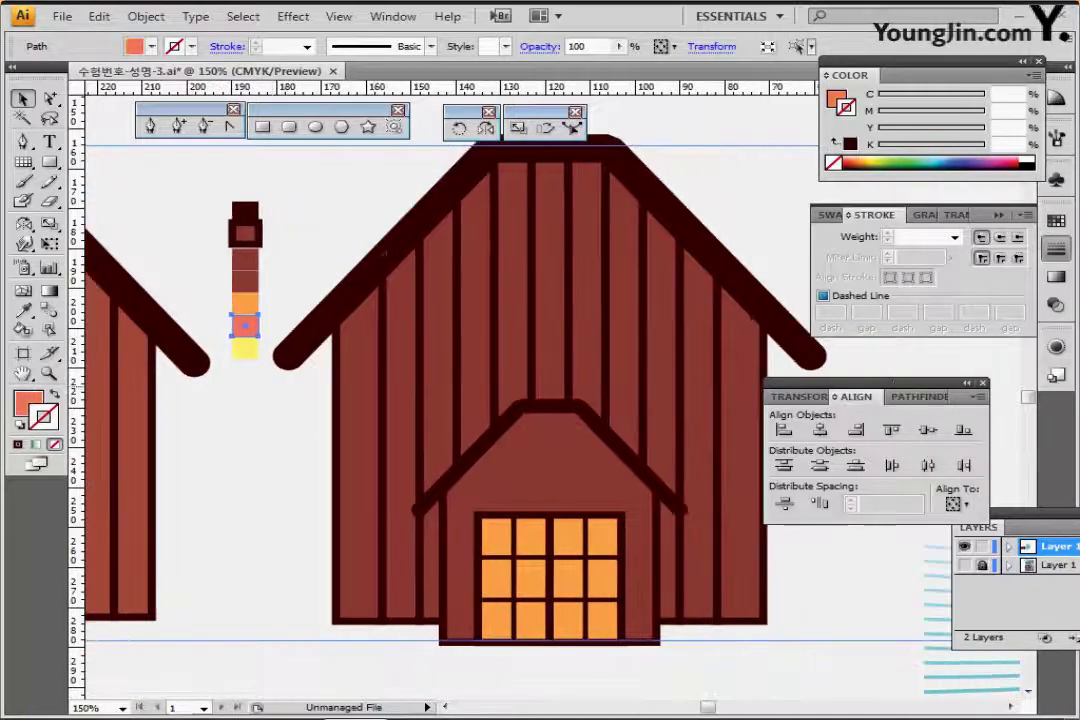
left_click(289, 127)
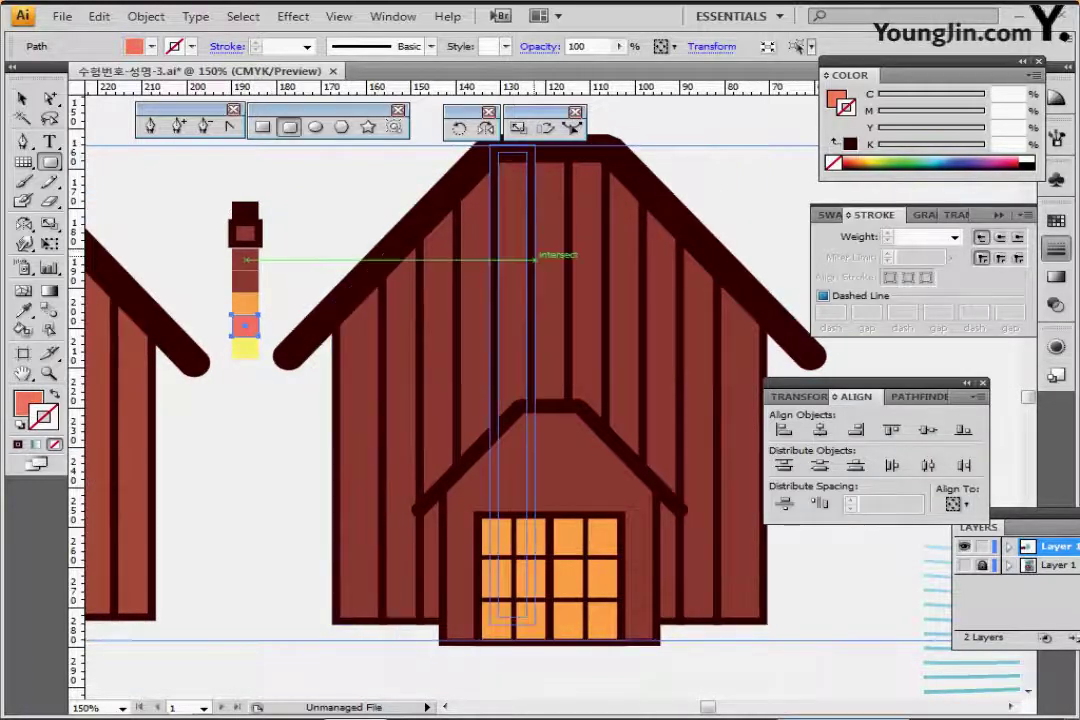
left_click_drag(498, 212, 606, 392)
key("Right")
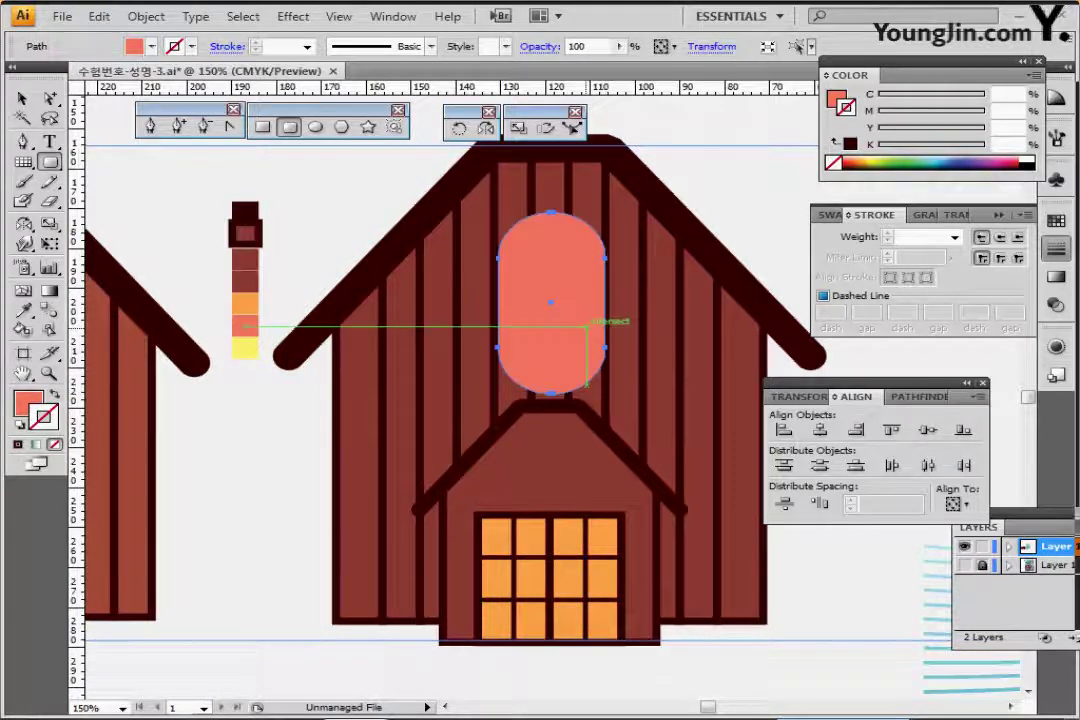
left_click_drag(580, 318, 572, 314)
left_click_drag(604, 386, 609, 385)
left_click_drag(567, 326, 566, 318)
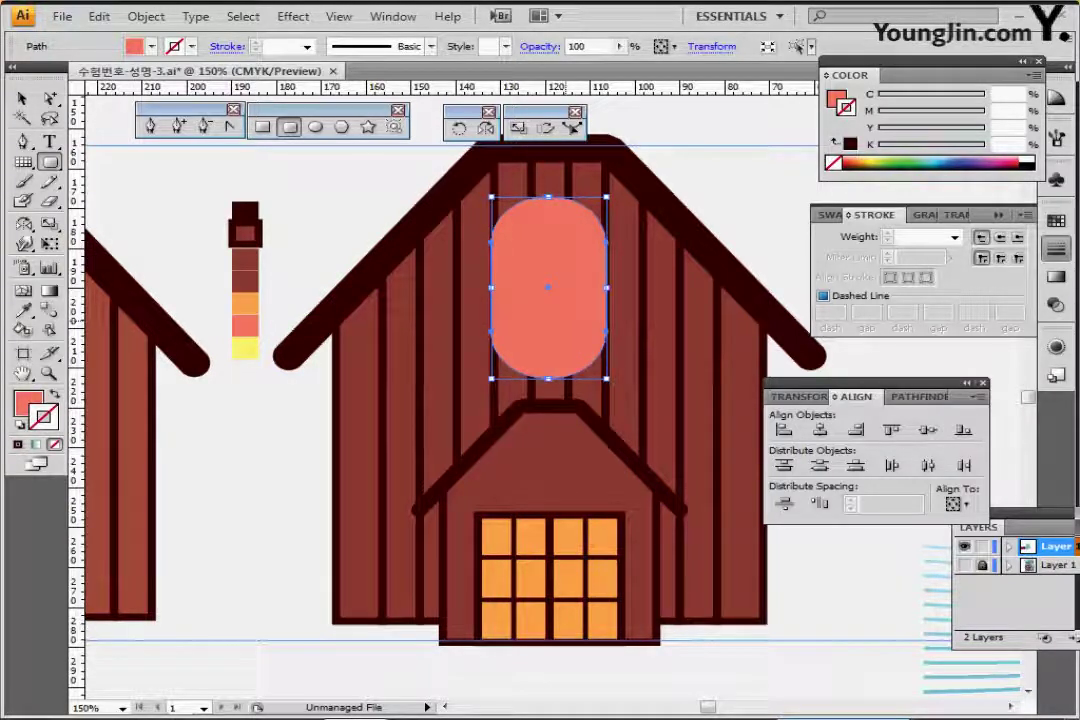
Cover the rounded shape's lower part with a wide rectangle, subtract it to leave a flat-bottomed arched window, and save the document.
left_click(263, 128)
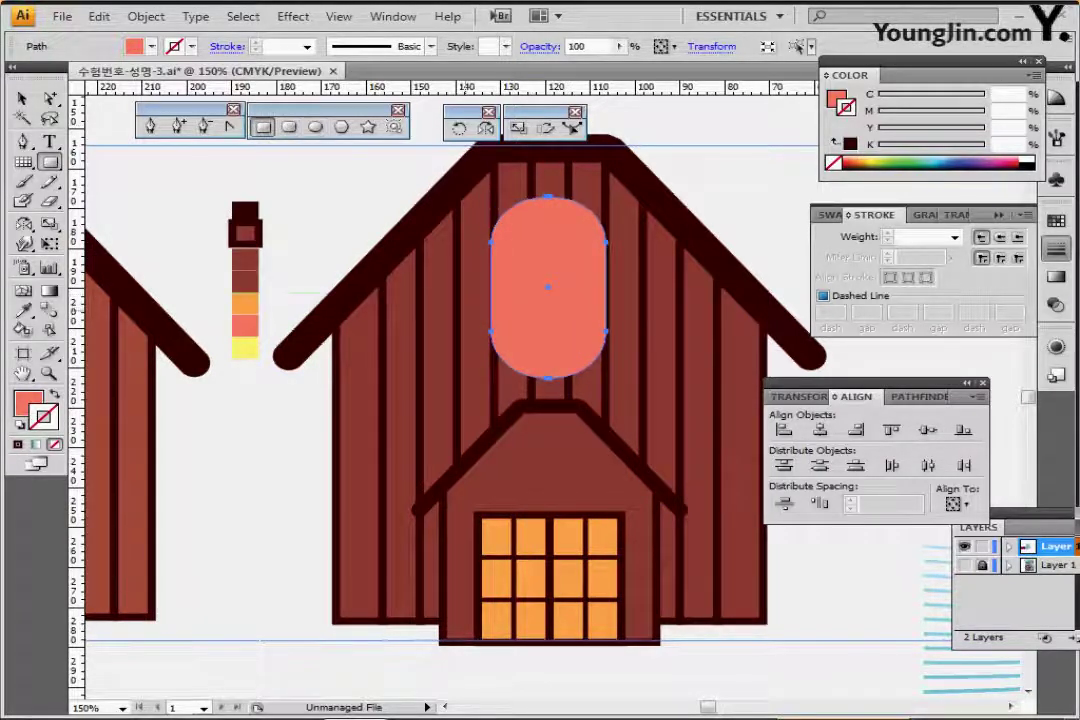
mouse_move(445, 325)
left_mouse_down()
mouse_move(630, 378)
mouse_move(652, 412)
left_mouse_up()
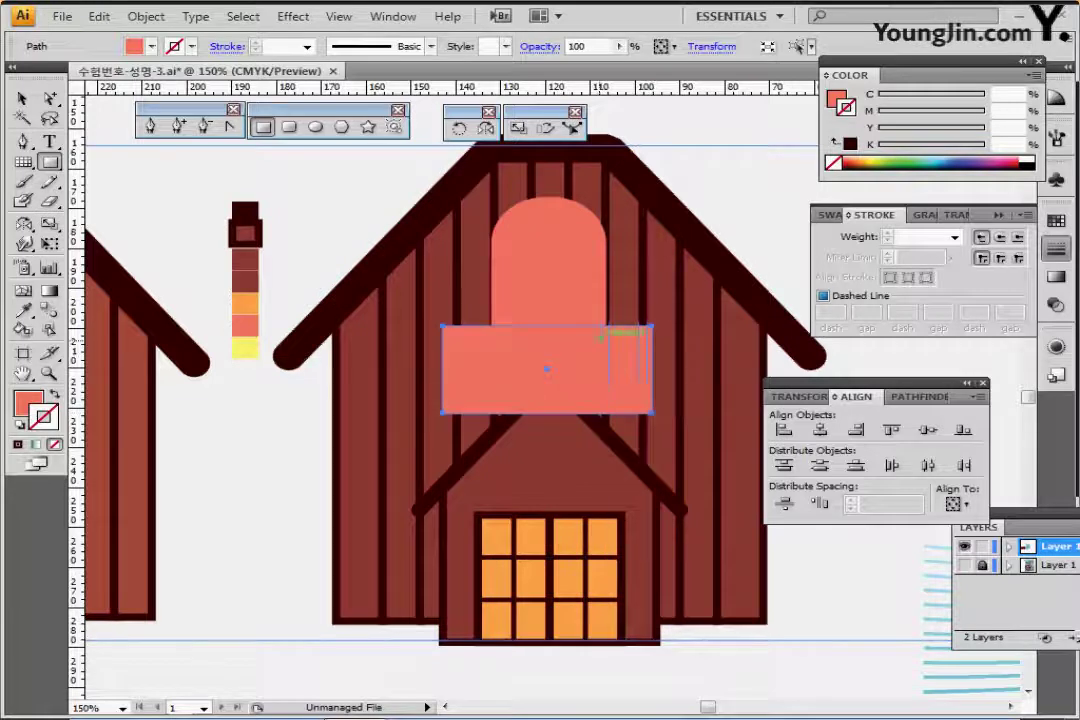
mouse_move(547, 326)
left_mouse_down()
mouse_move(547, 302)
mouse_move(547, 322)
left_mouse_up()
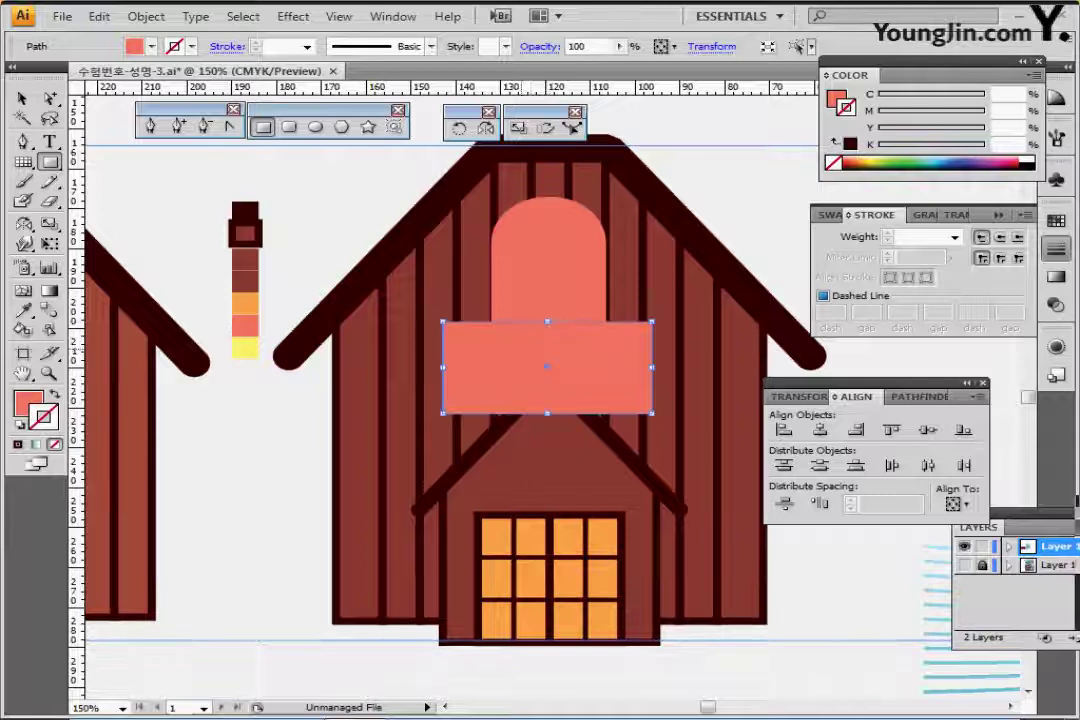
left_click(549, 270, "ctrl+shift")
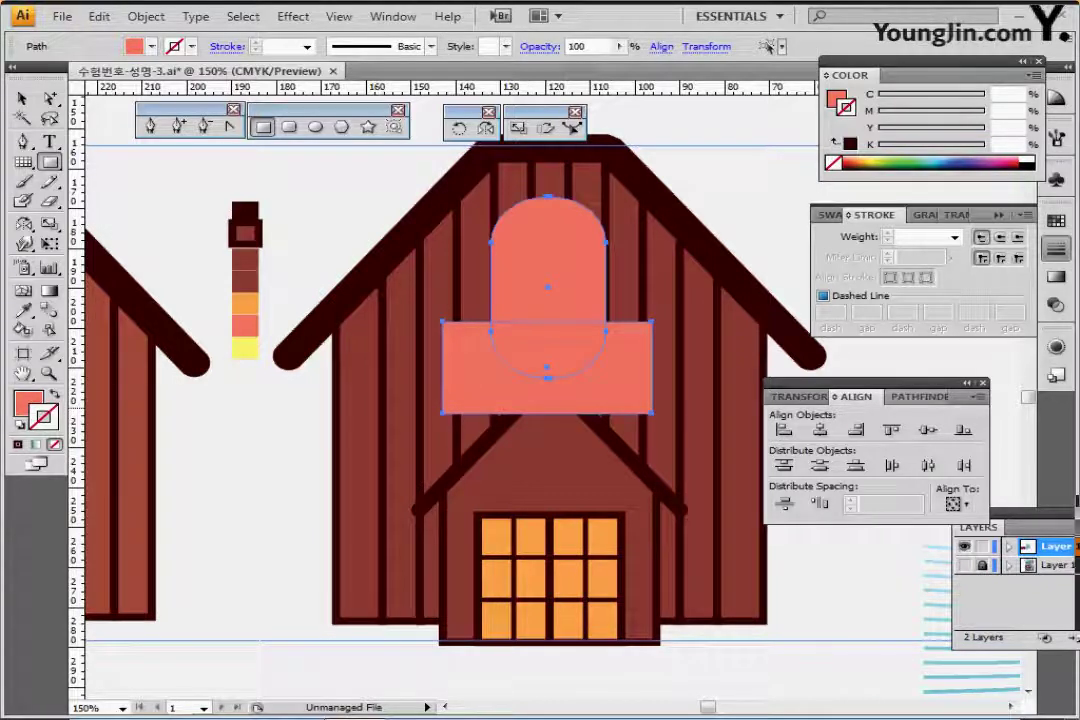
left_click(917, 397)
left_click(817, 431)
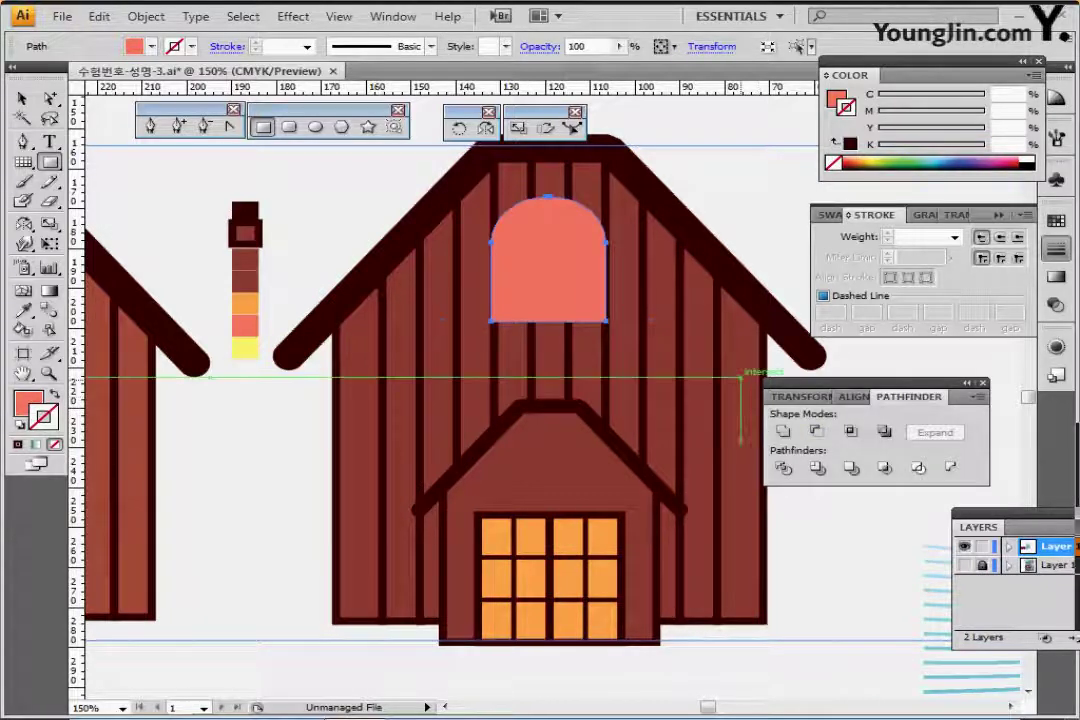
key("v")
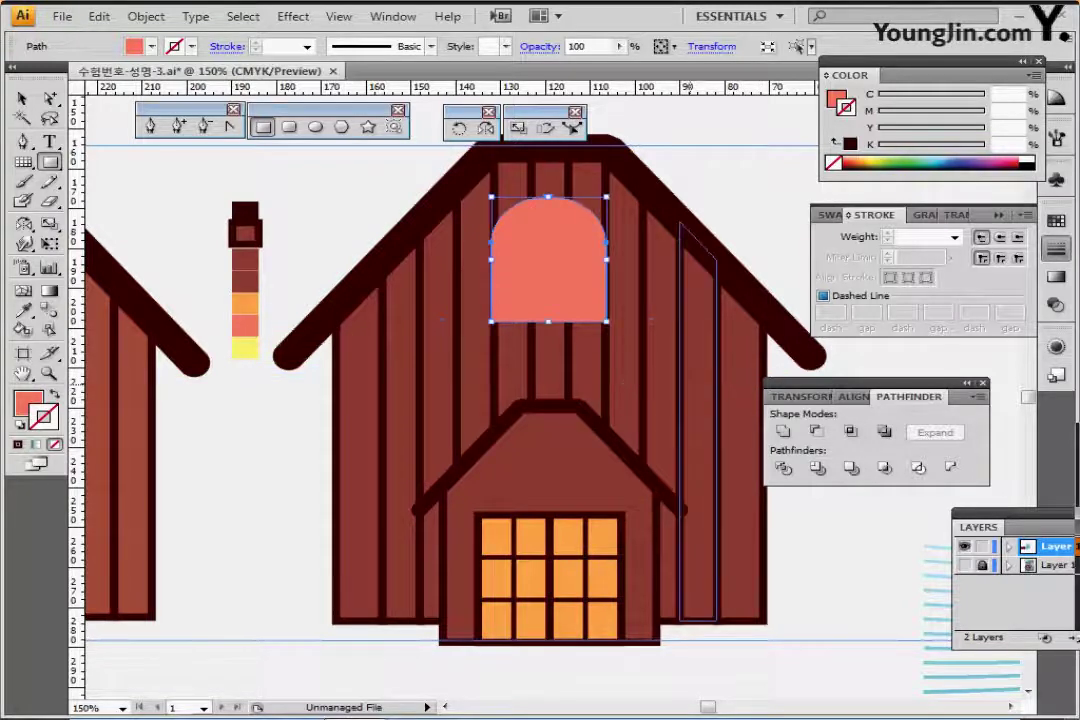
key("ctrl+s")
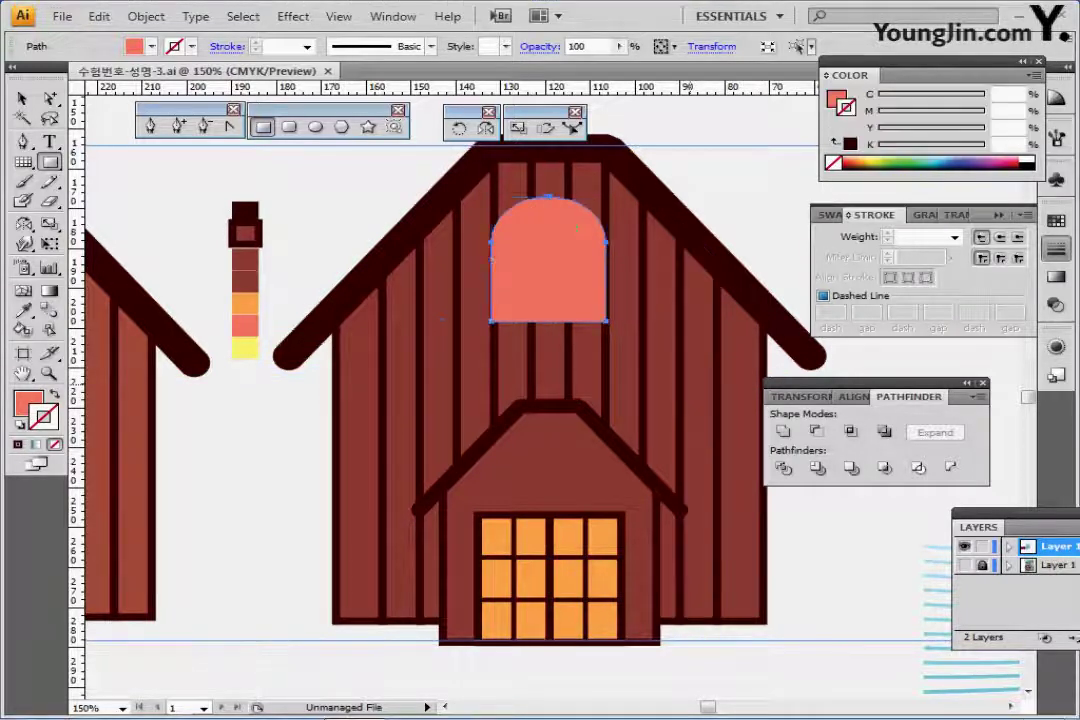
Create an inner copy of the arched window with Offset Path at -2 and fill it with the yellow swatch's colour.
left_click_drag(563, 250, 535, 247)
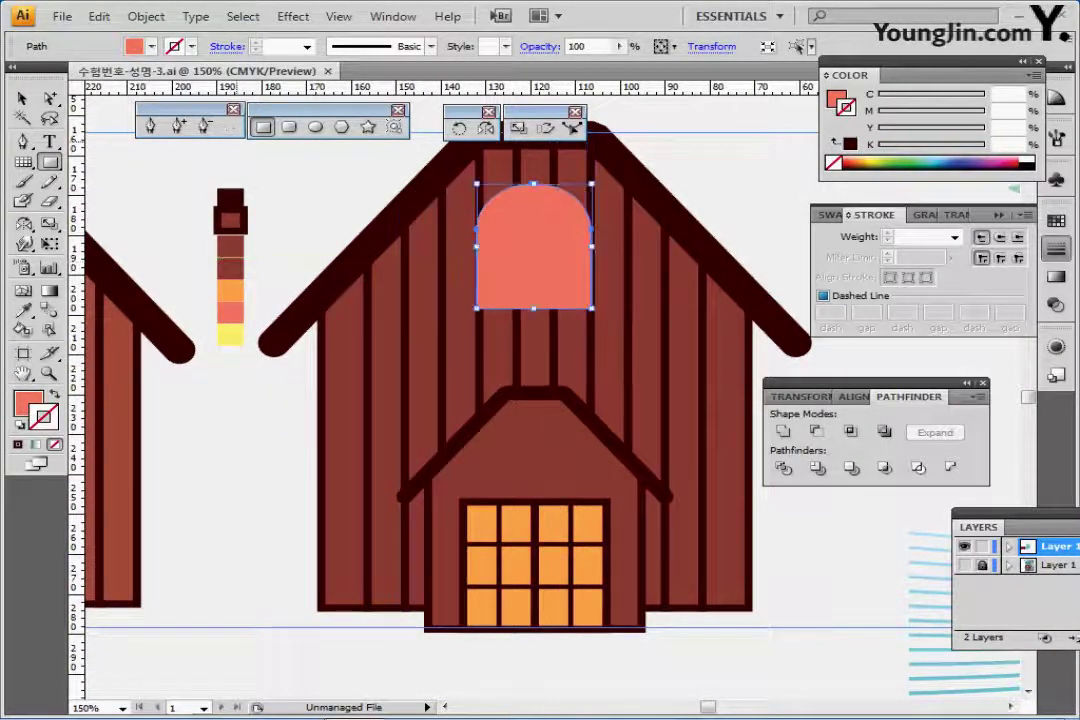
left_click(146, 16)
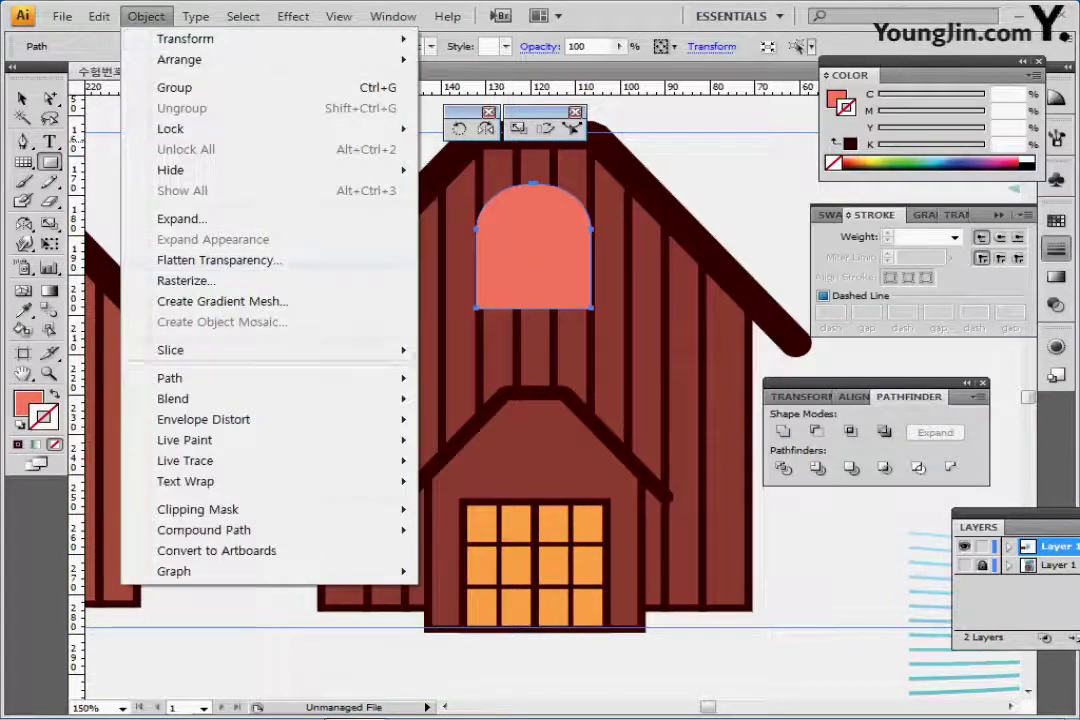
mouse_move(170, 378)
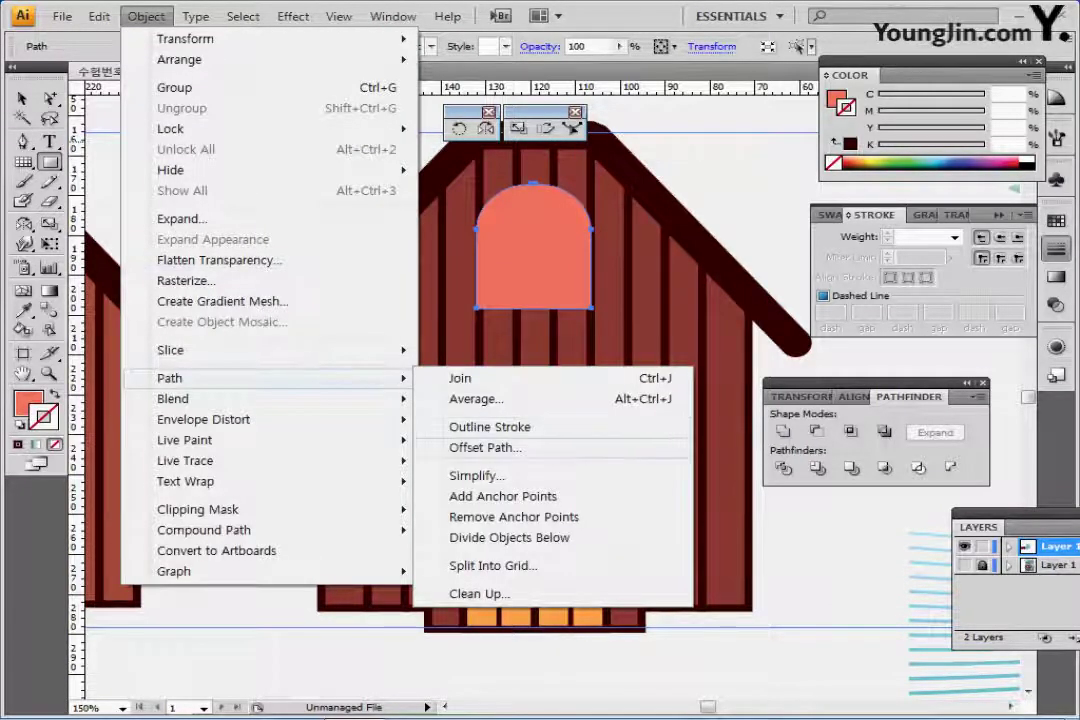
left_click(485, 447)
type("-2")
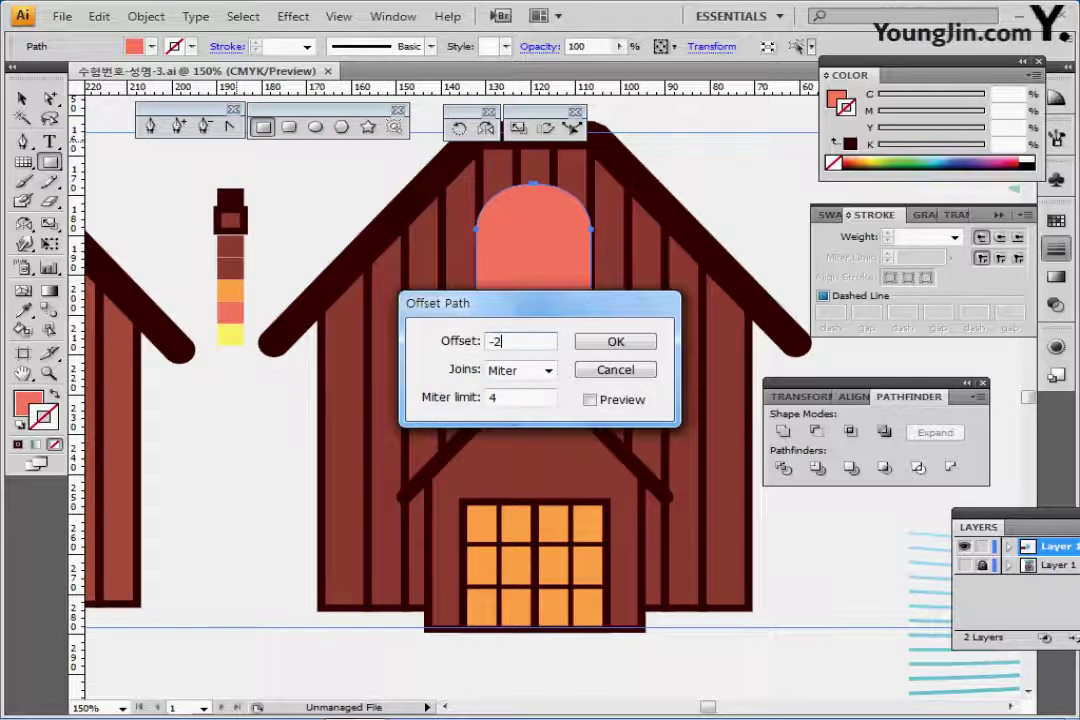
key("Return")
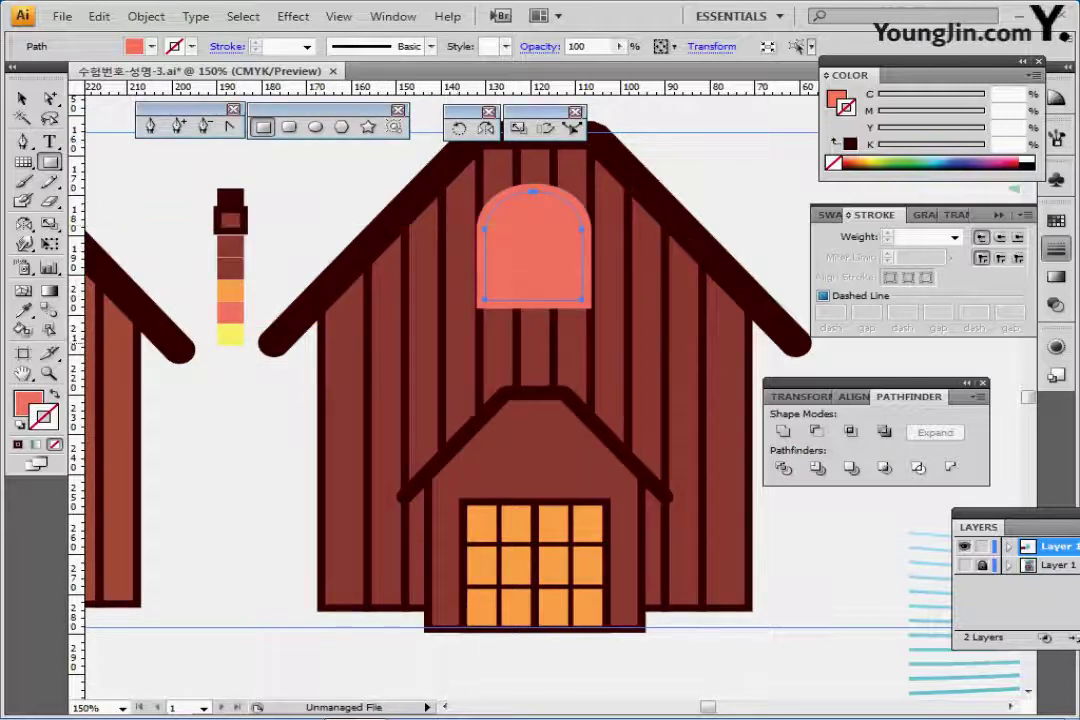
key("i")
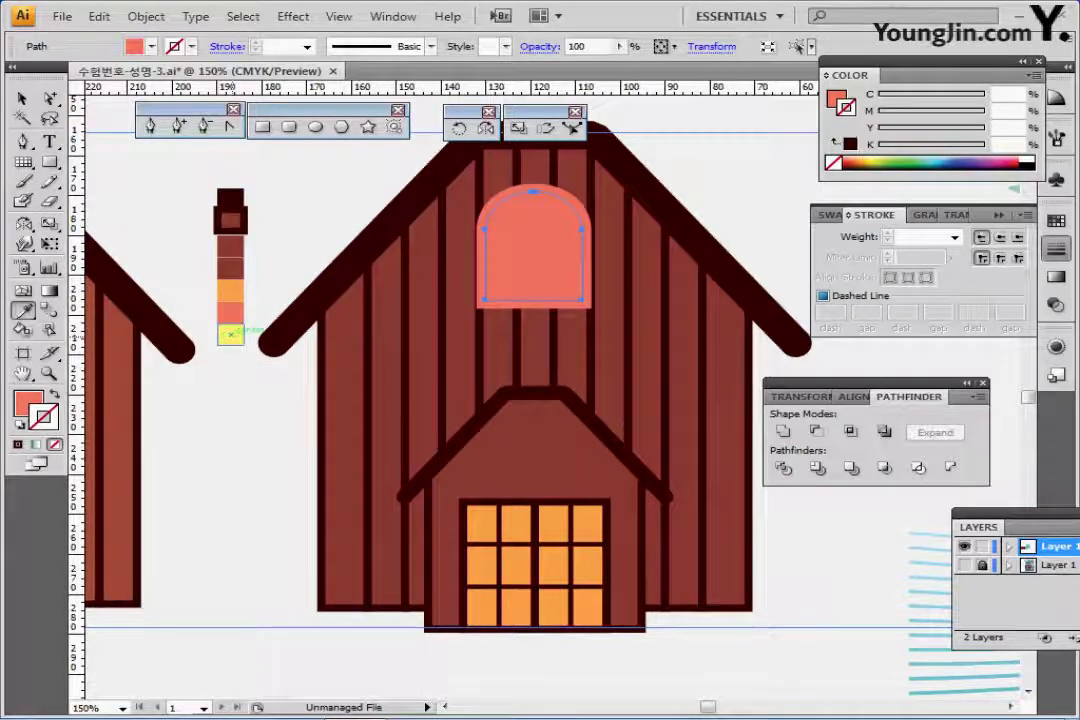
left_click(230, 334)
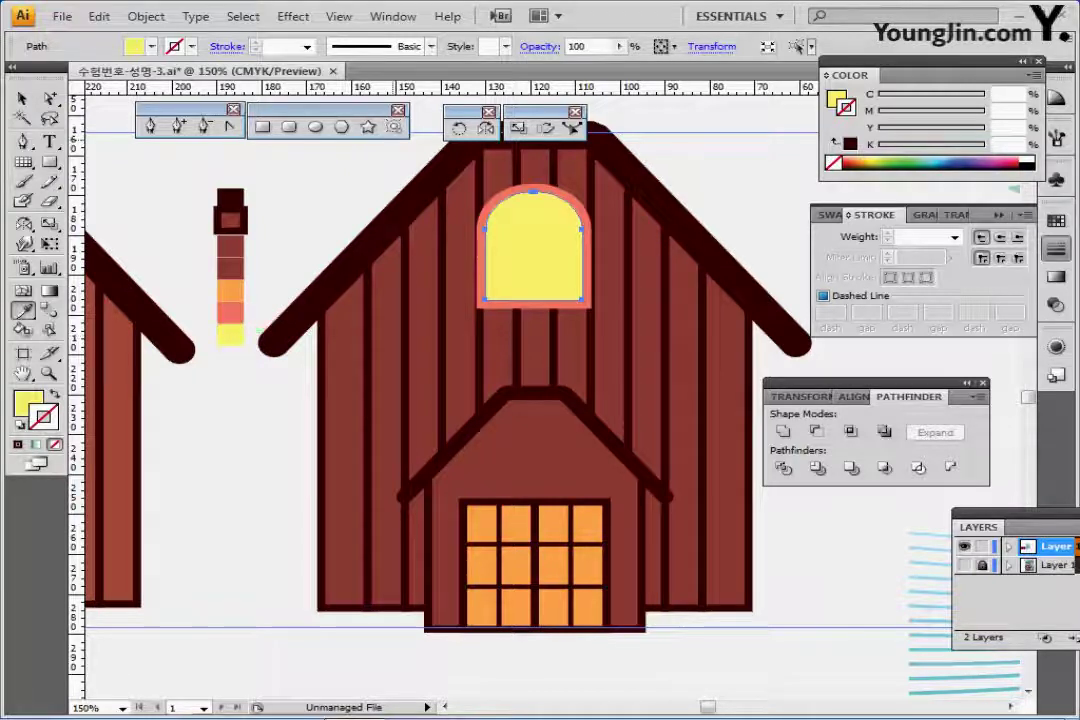
Draw a narrow vertical bar through the middle of the arched window, extending past both ends, with default white fill and black stroke.
left_click(262, 127)
scroll(478, 214, "up", 1)
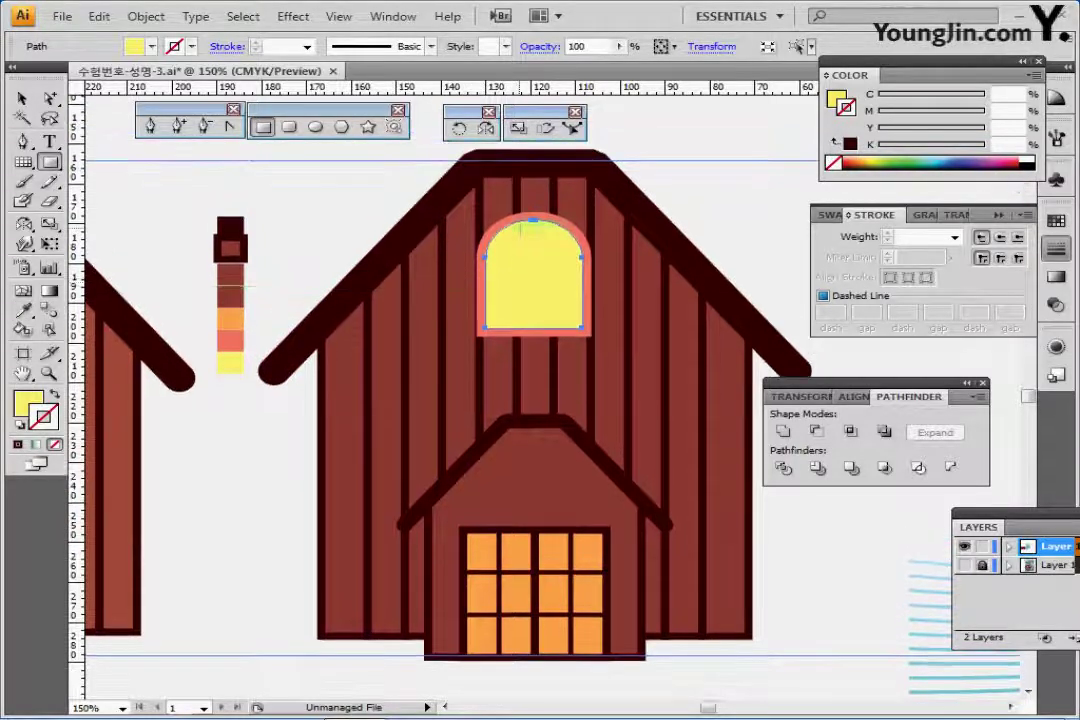
left_click_drag(528, 188, 539, 368)
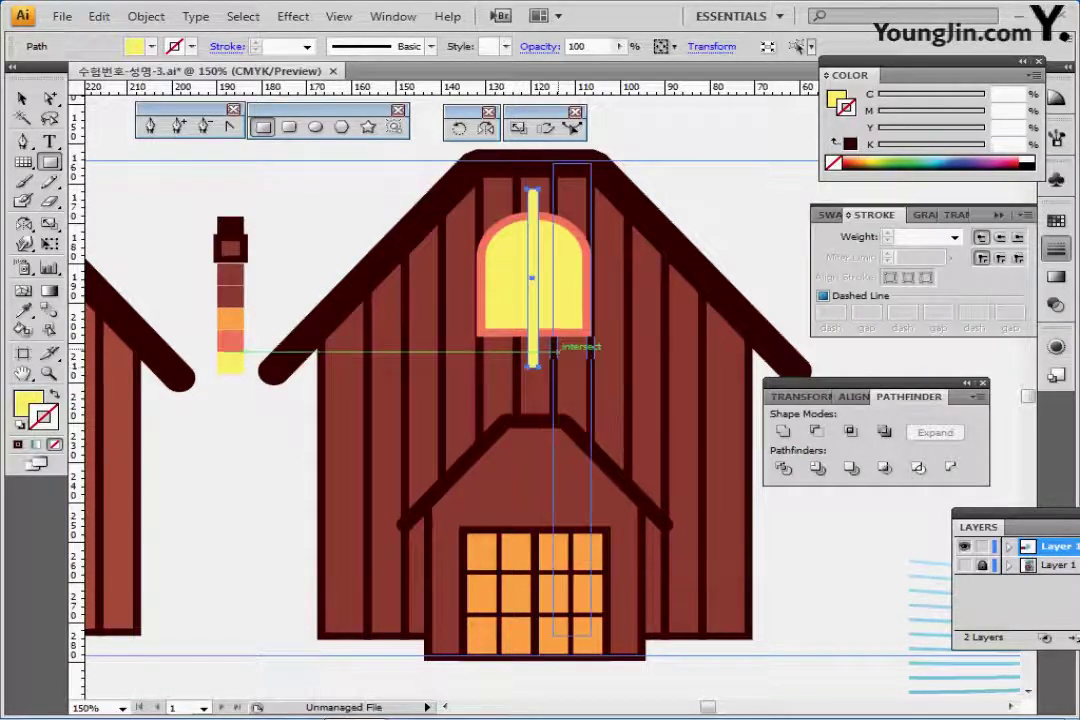
key("d")
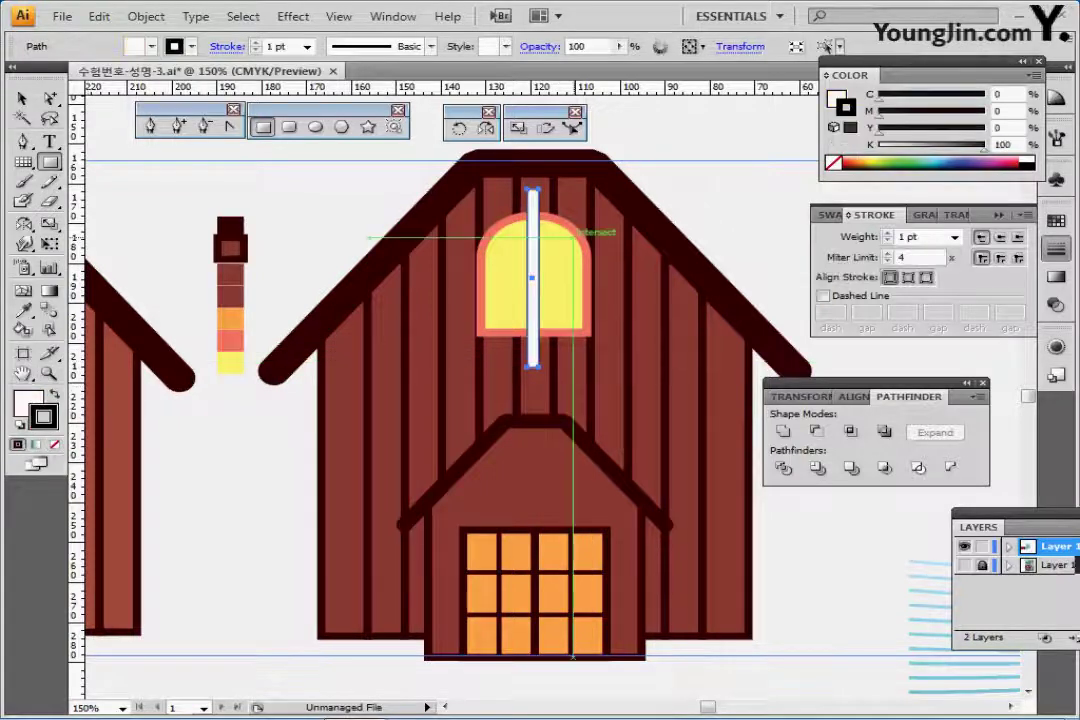
Align the vertical bar, yellow pane and salmon window frame on their horizontal centres.
left_click(566, 279, "ctrl+shift")
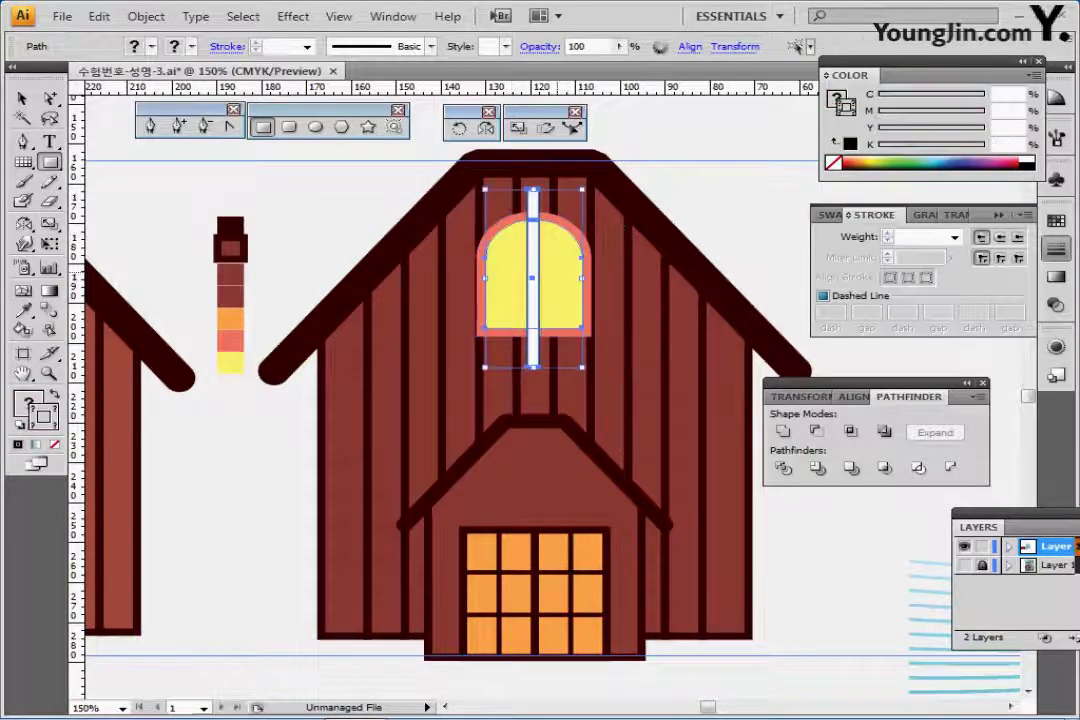
left_click(396, 150, "ctrl")
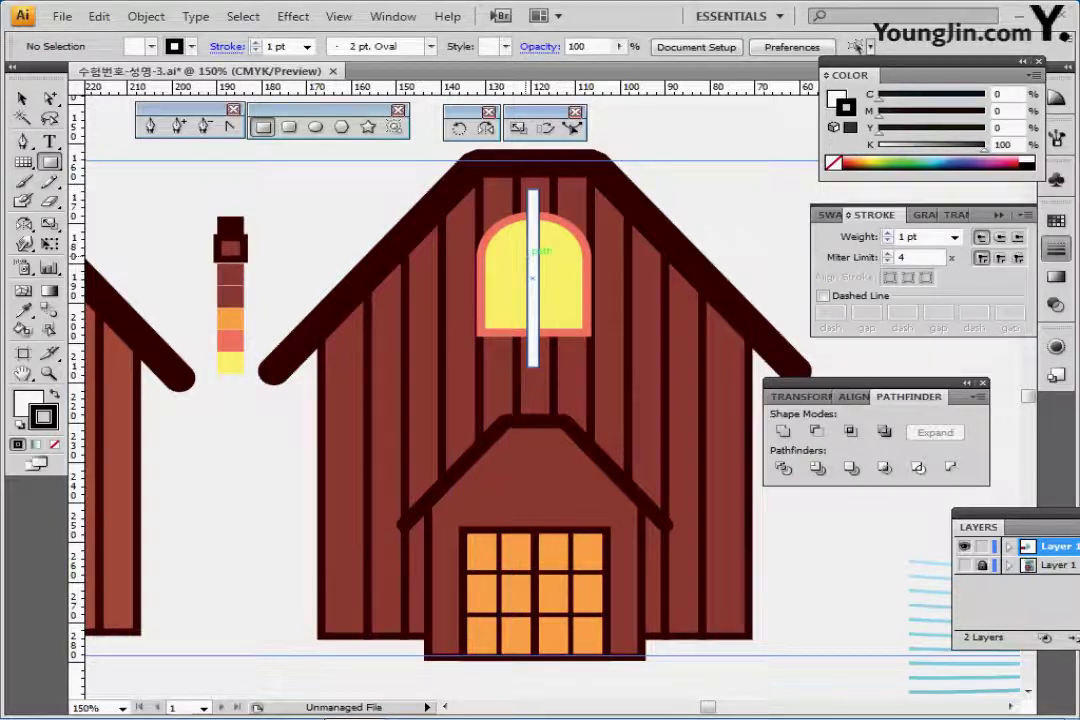
left_click(538, 260, "ctrl")
left_click(572, 275, "ctrl+shift")
left_click(588, 232, "shift")
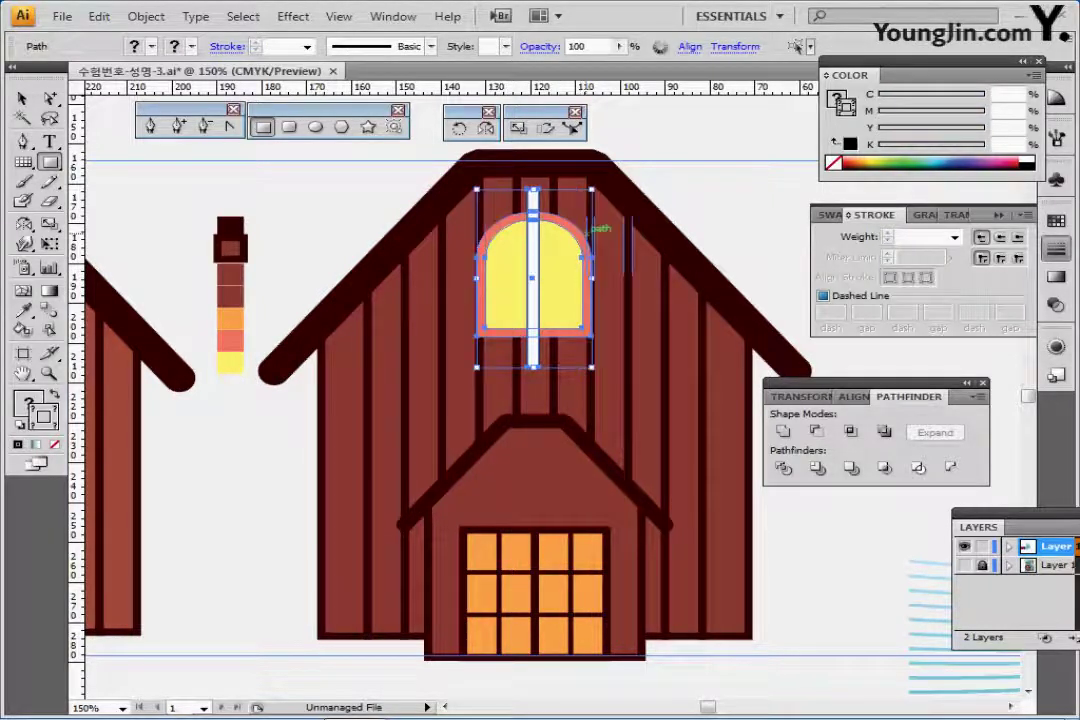
key("shift+F7")
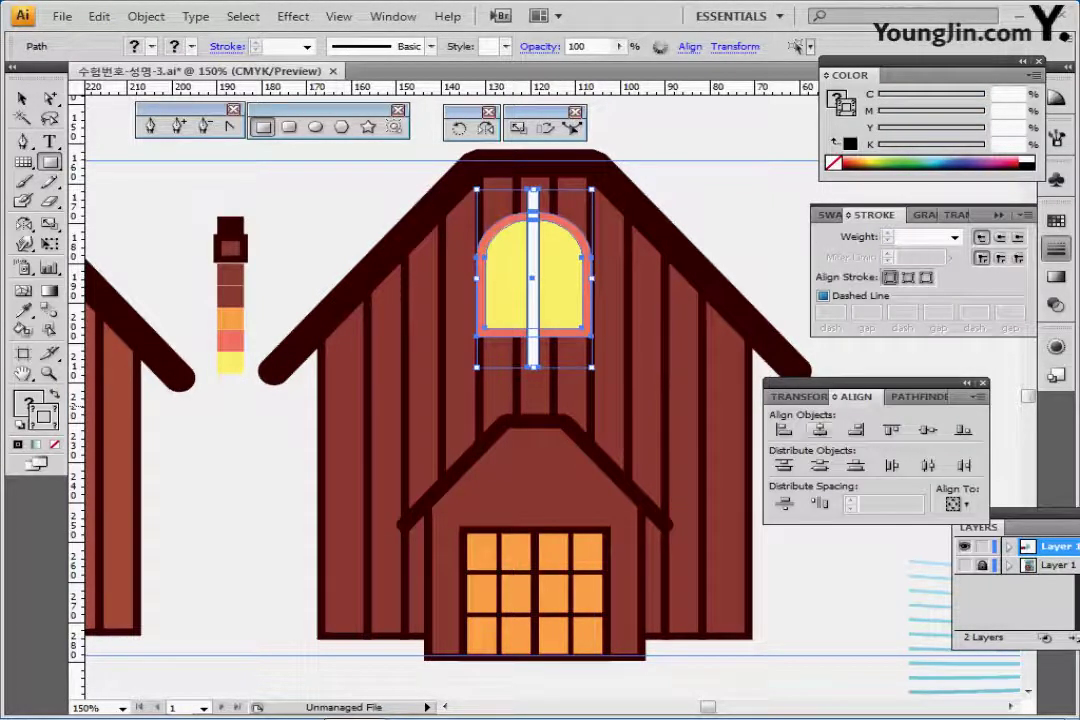
key("ctrl+shift+a")
Make a copy of the vertical bar rotated 90° and arrange two horizontal bars across the window, one above the other.
left_click(533, 278)
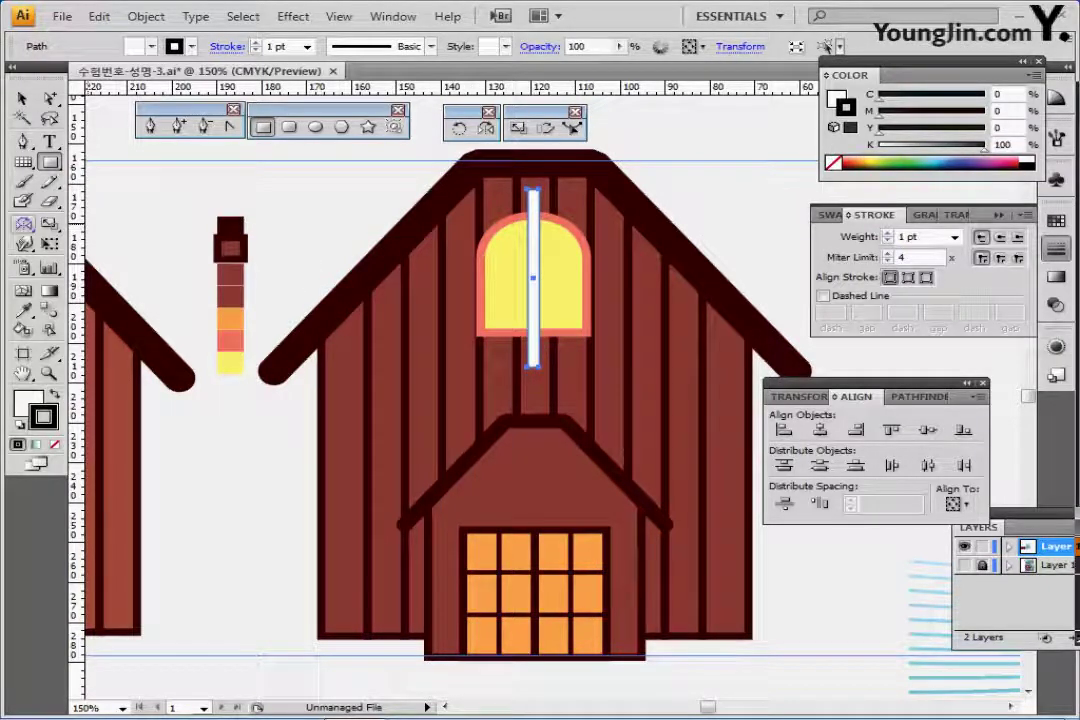
double_click(24, 223)
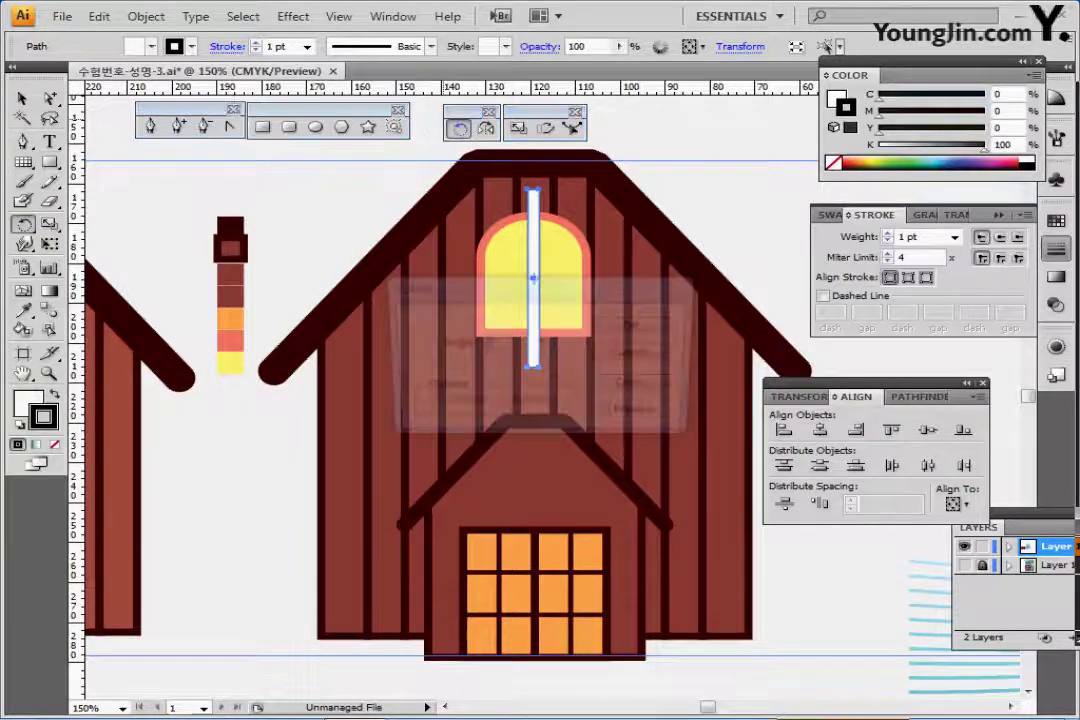
type("90")
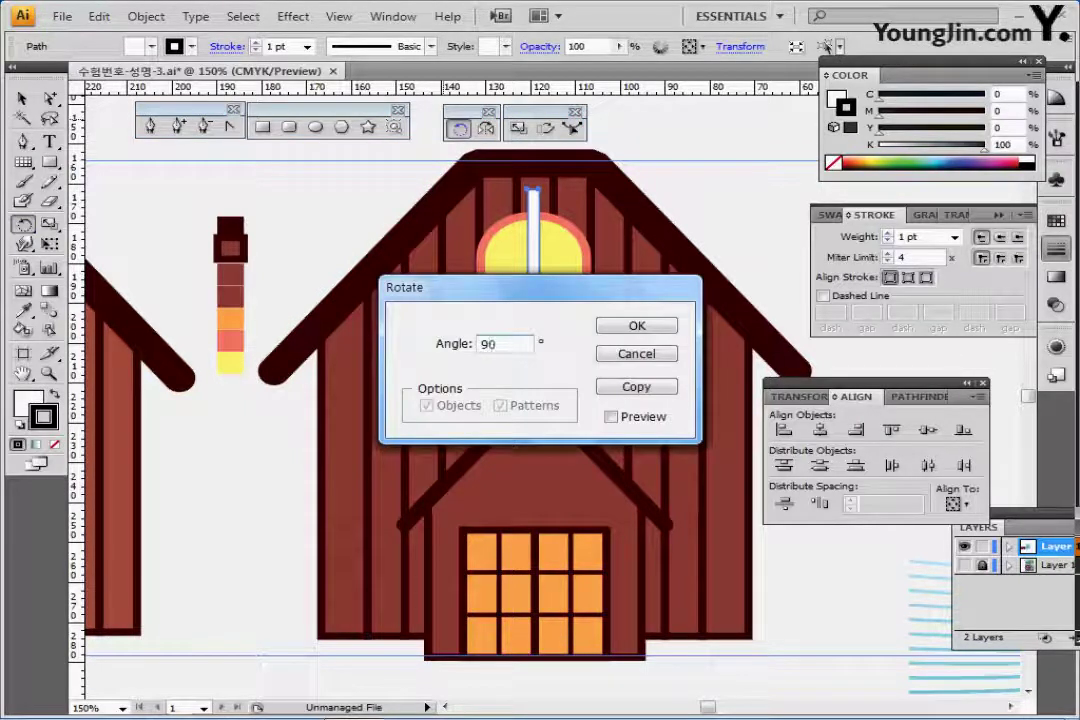
left_click(625, 387)
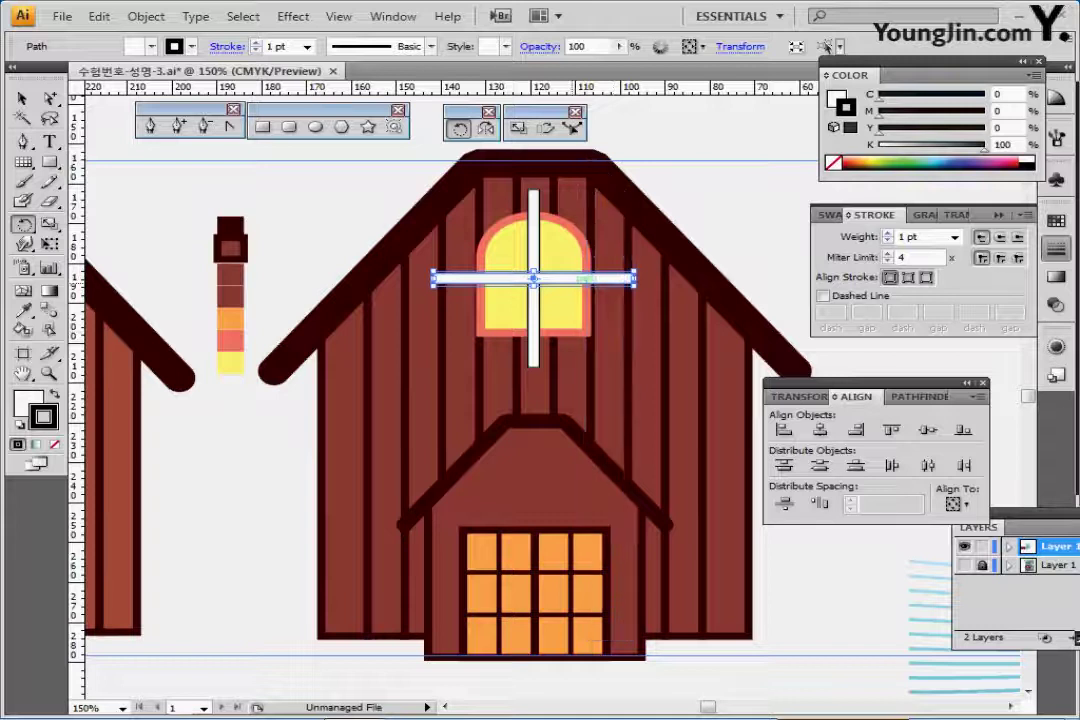
left_click_drag(575, 277, 573, 308)
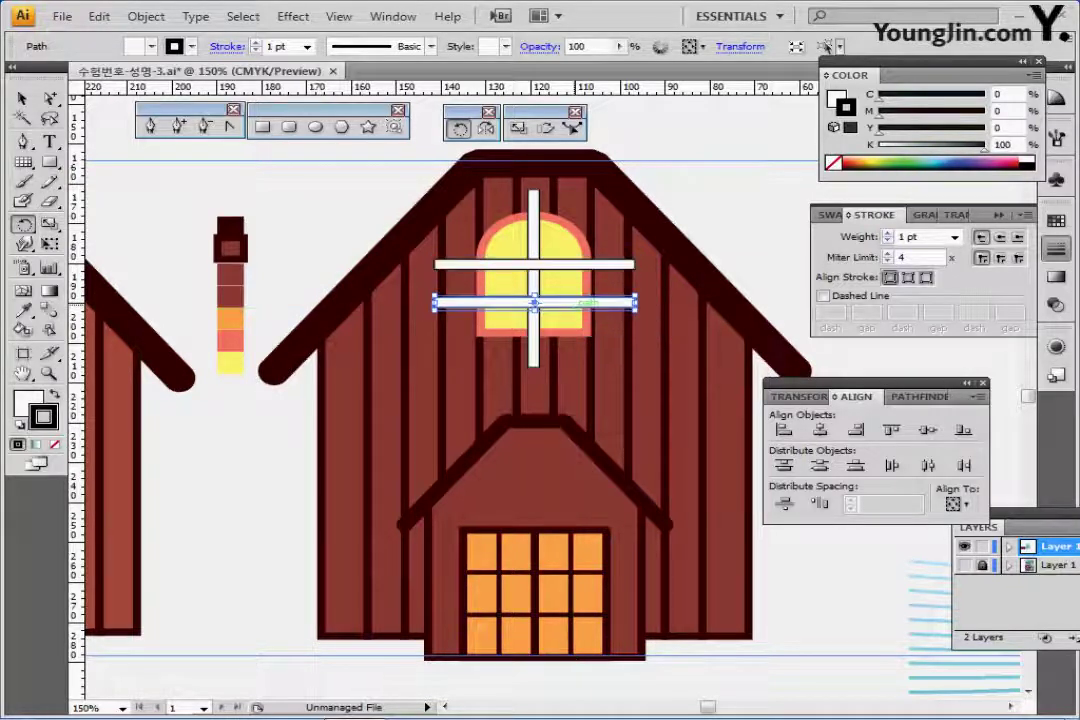
Cut the vertical and two horizontal bars out of the yellow arched pane with Minus Front, and save the file.
left_click(555, 264, "ctrl+shift")
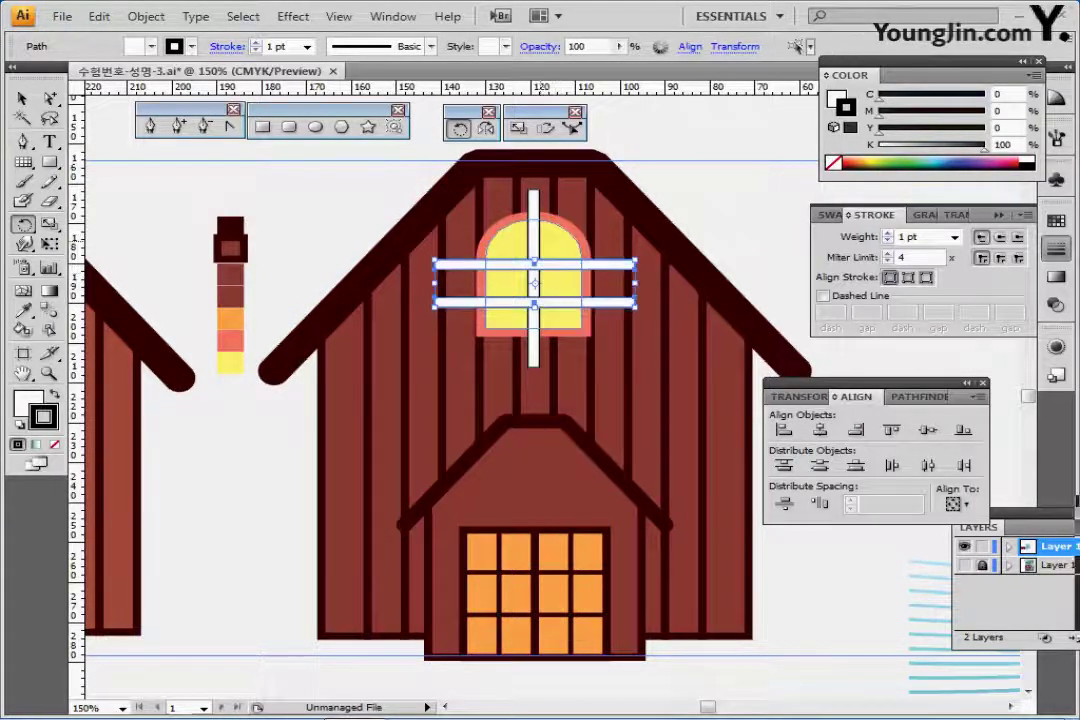
left_click(533, 280, "shift")
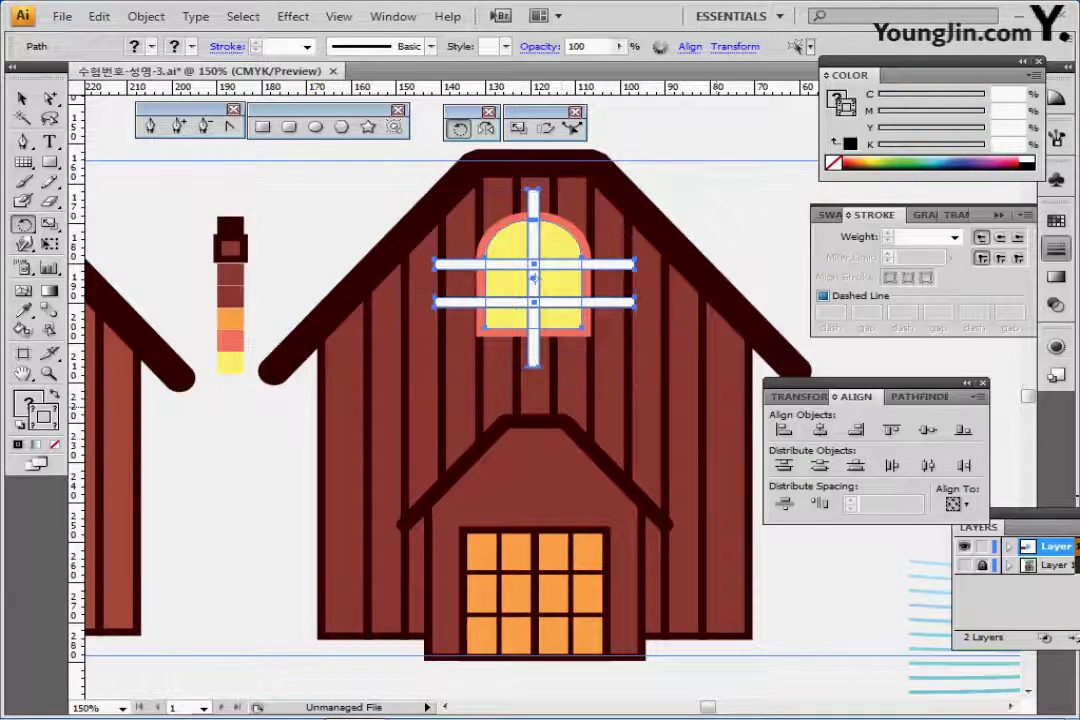
key("ctrl+shift+F9")
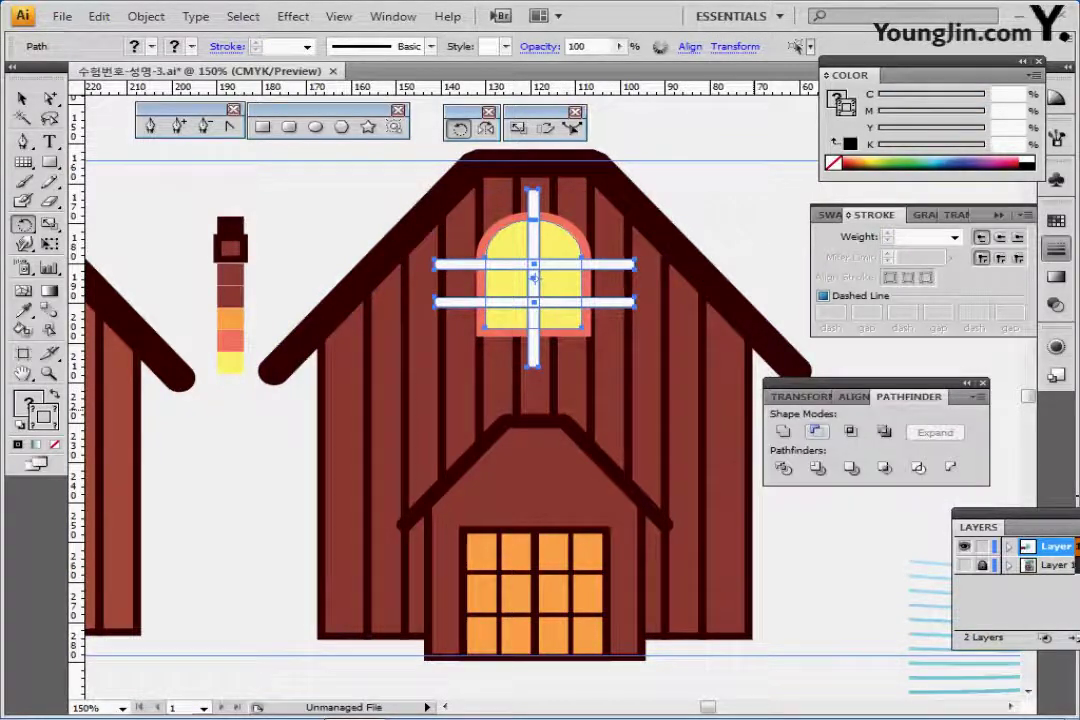
left_click(816, 432)
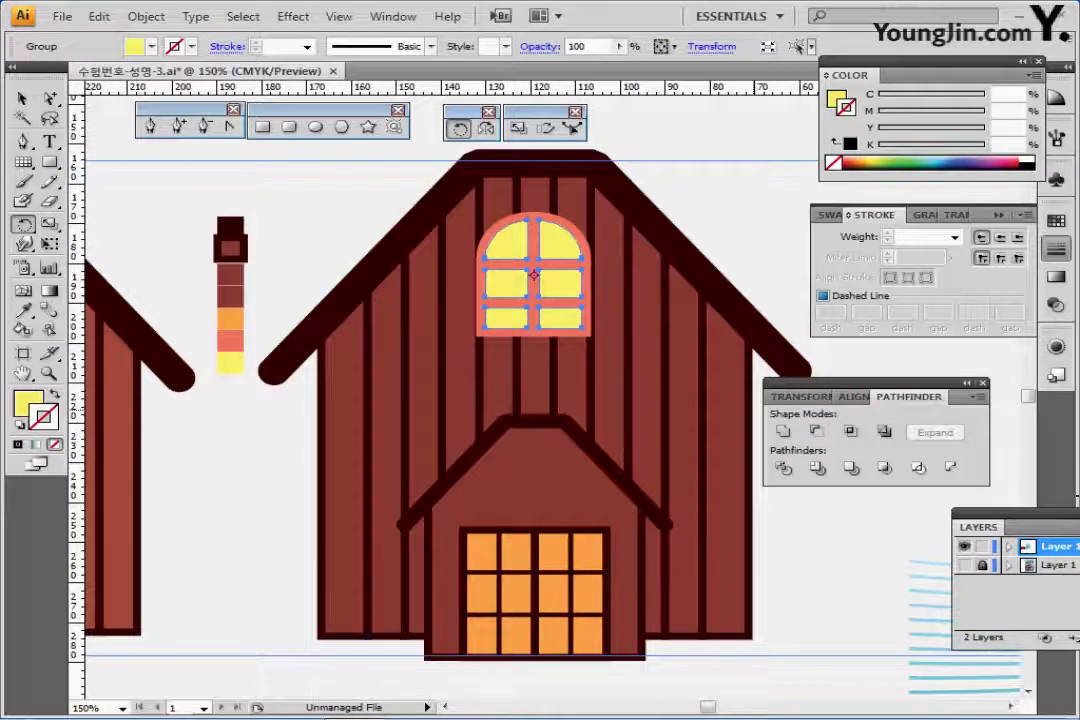
key("ctrl+shift+a")
key("ctrl+s")
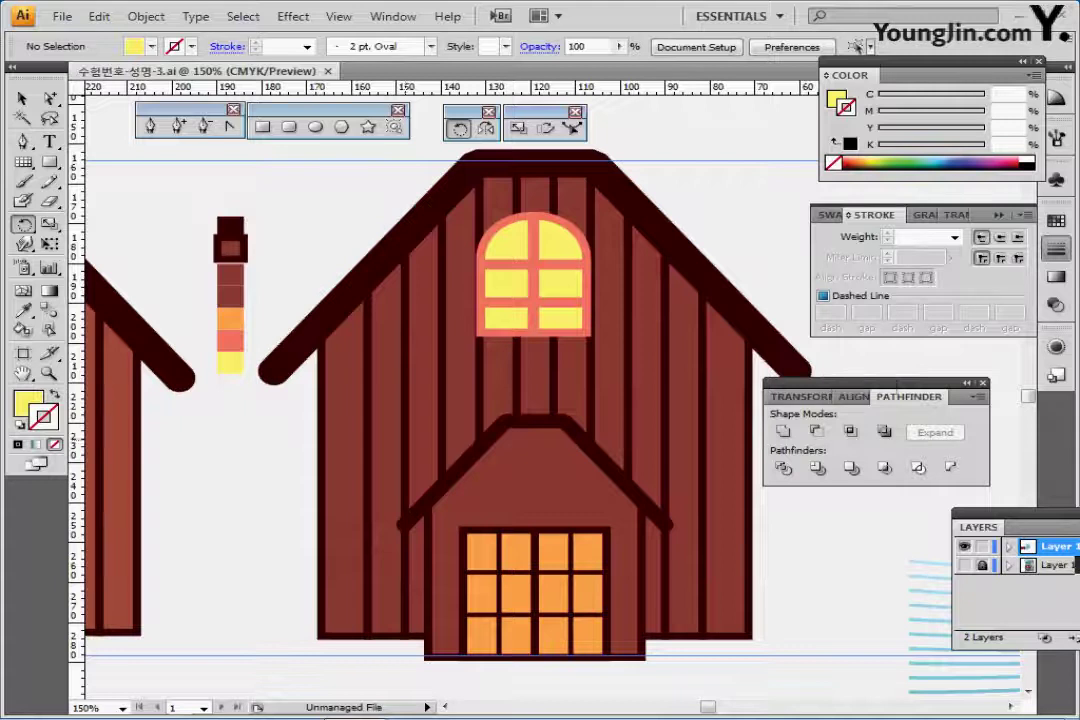
Draw the chimney as a tall rectangle over the house's left roof slope, filled with the reddish-brown swatch's colour and without stroke.
key("ctrl+minus")
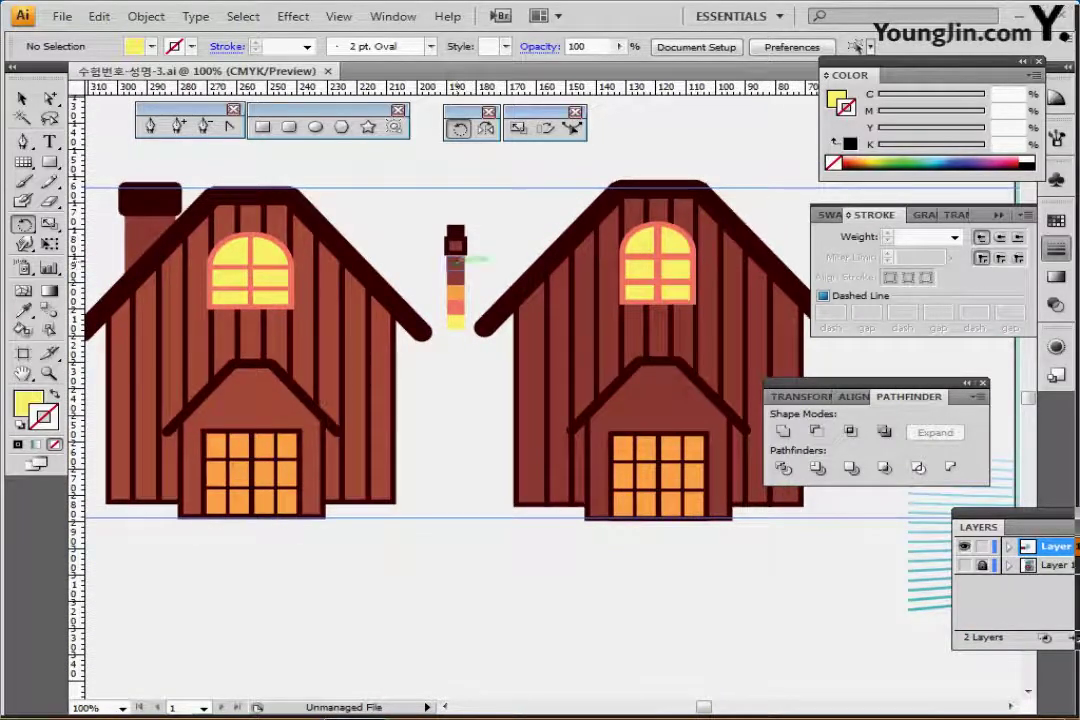
left_click(457, 261, "ctrl")
left_click(420, 218, "ctrl")
left_click(263, 128)
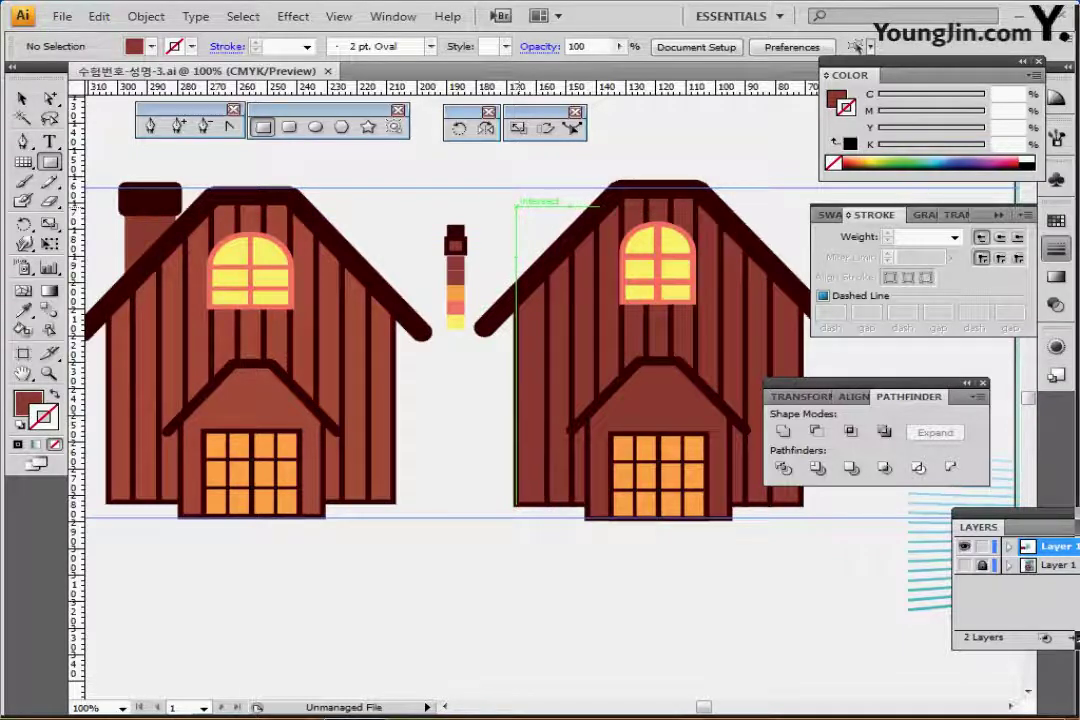
left_click(516, 207)
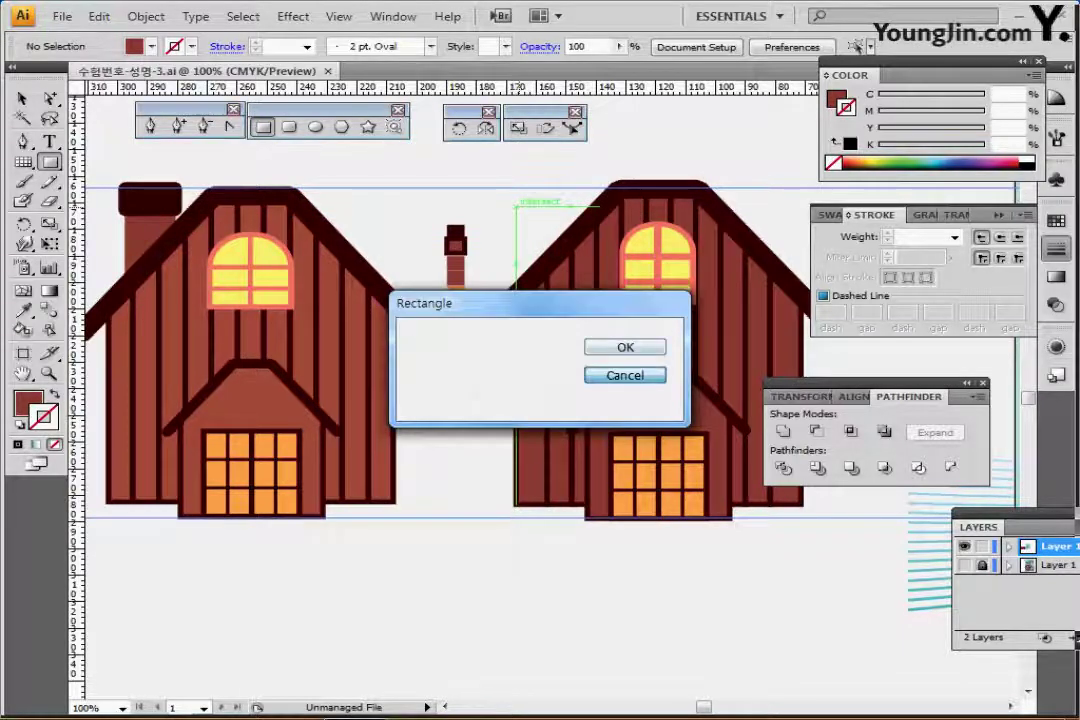
key("Escape")
left_click_drag(521, 207, 567, 350)
left_click_drag(551, 212, 564, 210)
key("ctrl+shift+a")
Draw a rounded-rectangle chimney cap about 13 mm high with slightly rounded corners, filled with the darkest brown swatch's colour, on the chimney's top.
left_click(456, 232, "ctrl")
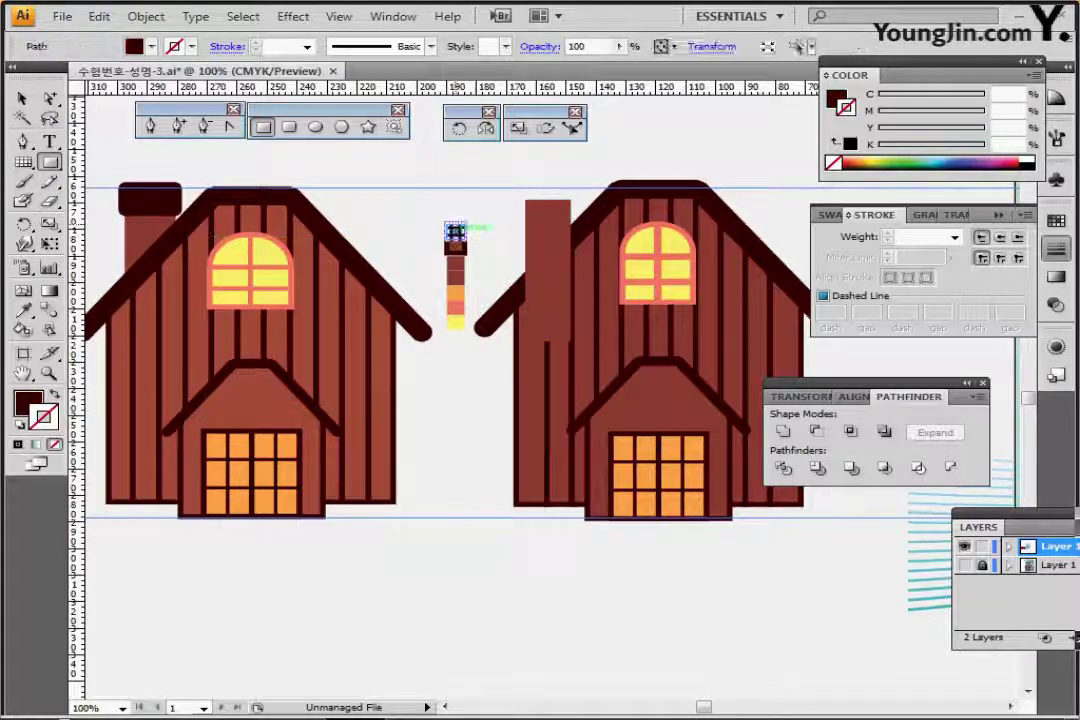
key("ctrl+shift+a")
left_click(289, 127)
left_click_drag(513, 193, 578, 227)
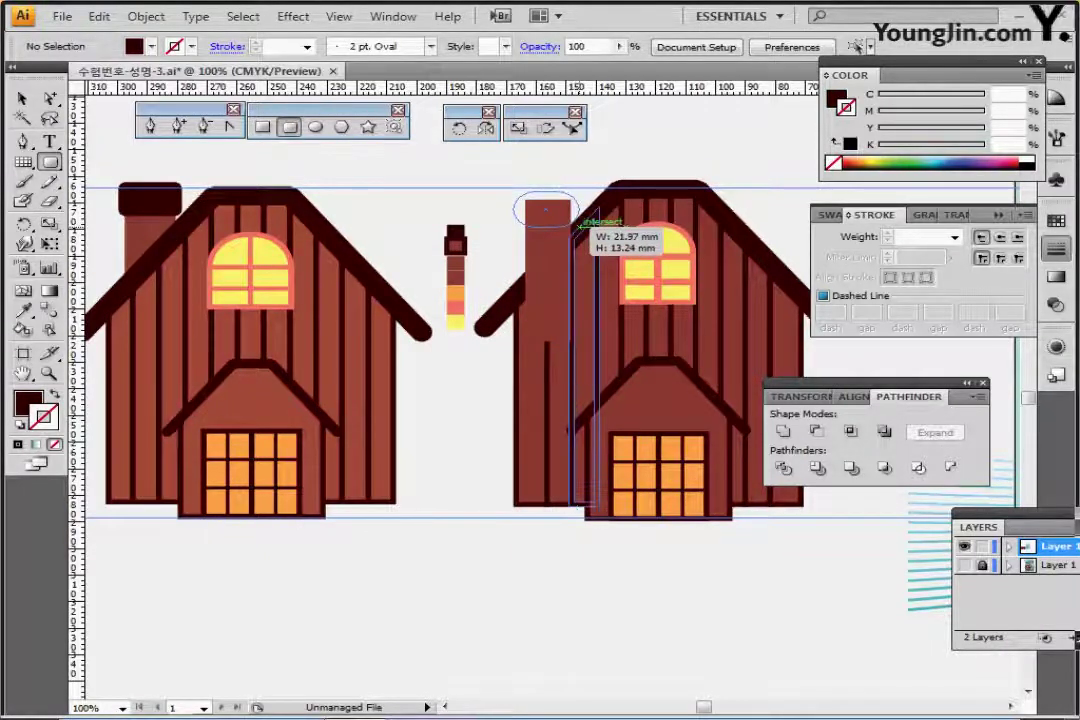
key("Left")
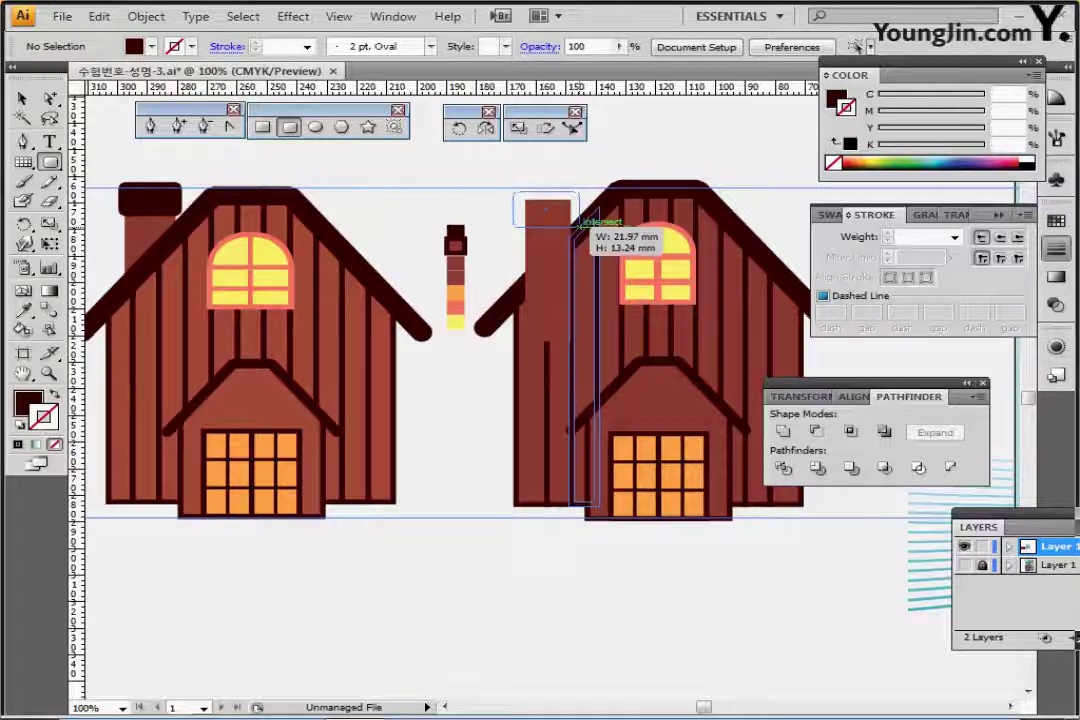
left_click_drag(579, 227, 571, 227)
Centre the chimney and its cap horizontally on each other, raise both slightly, send them behind the house and save the file.
left_click_drag(515, 161, 555, 220)
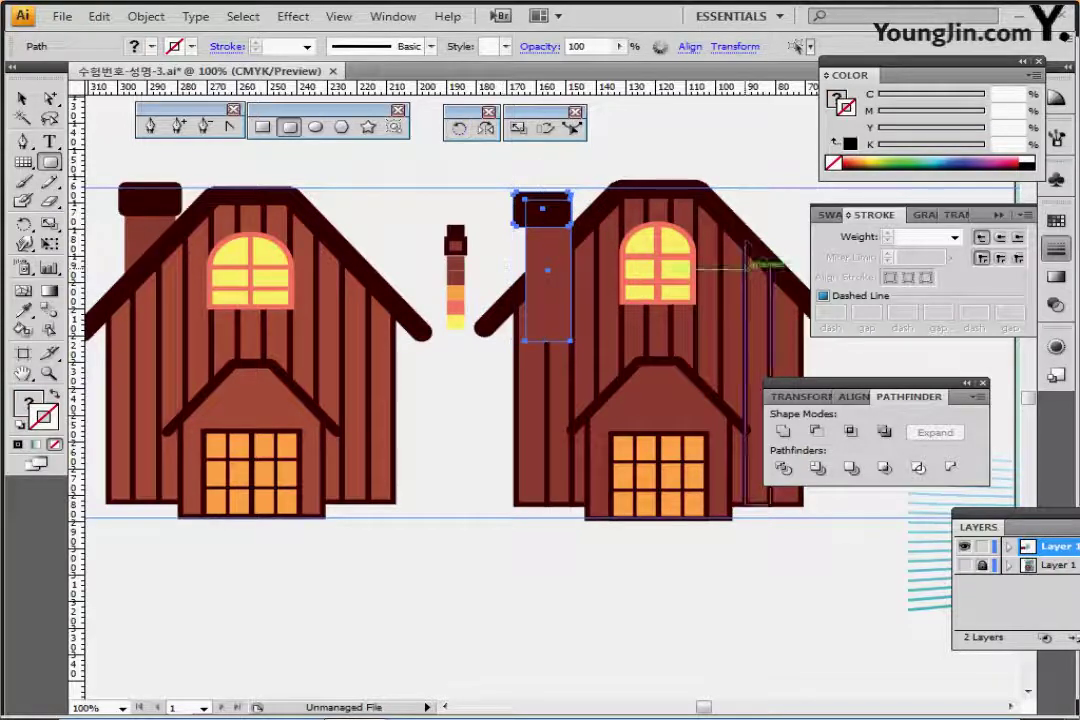
left_click(851, 467)
left_click(853, 397)
left_click(820, 430)
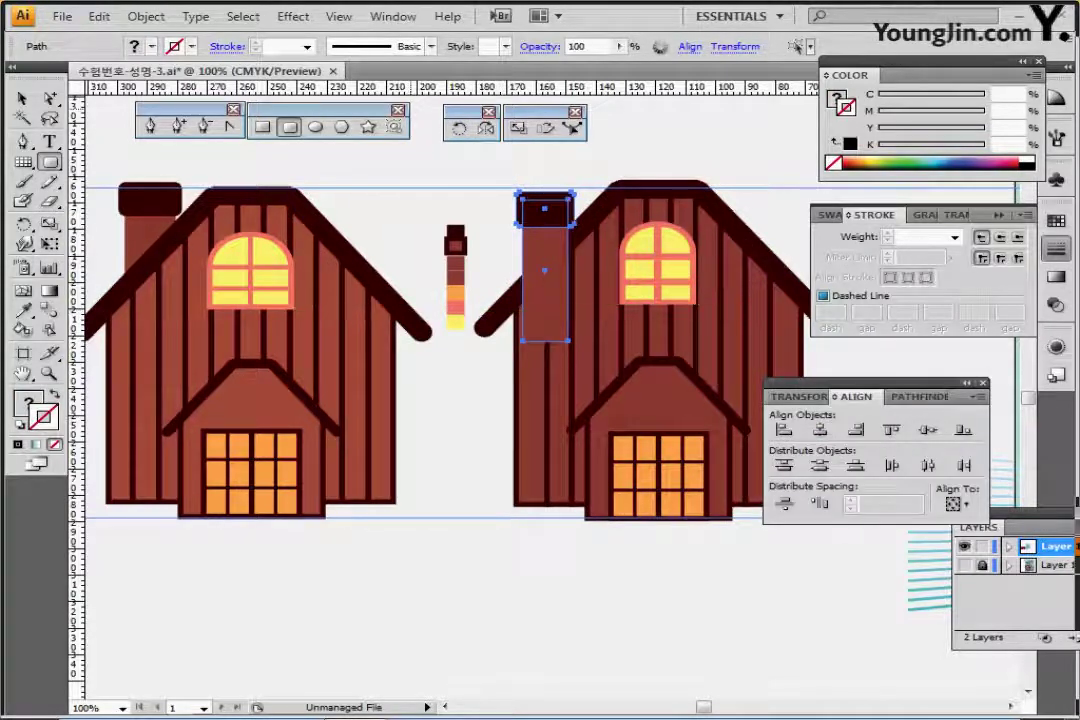
left_click_drag(543, 208, 544, 195)
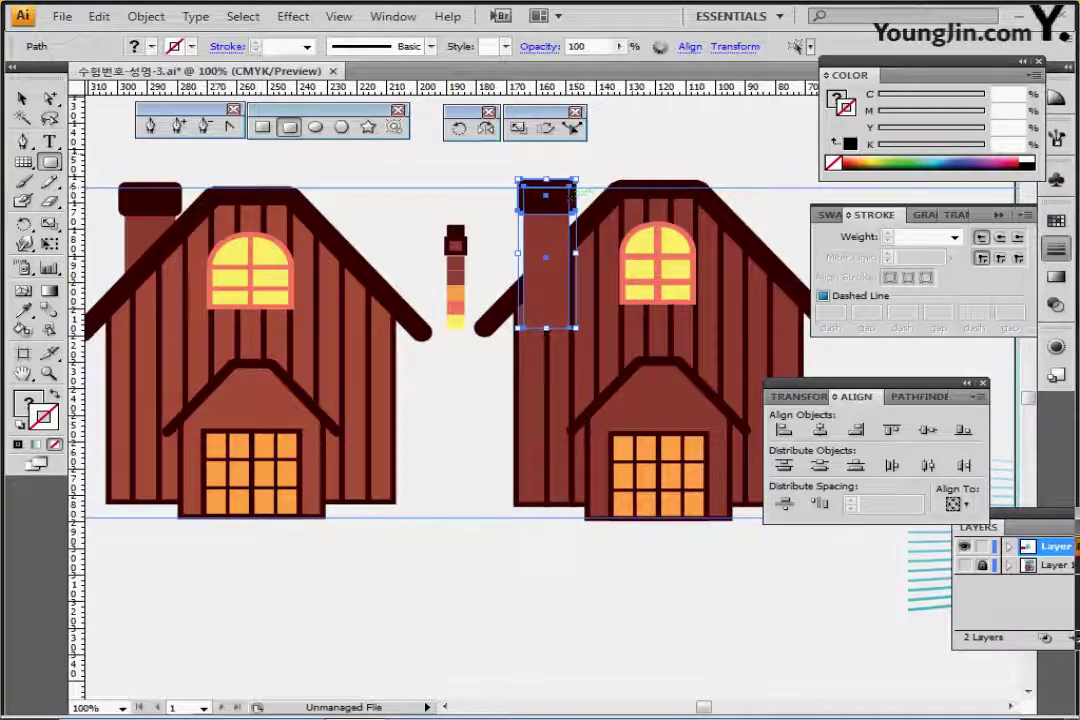
key("ctrl+shift+bracketleft")
left_click(382, 197)
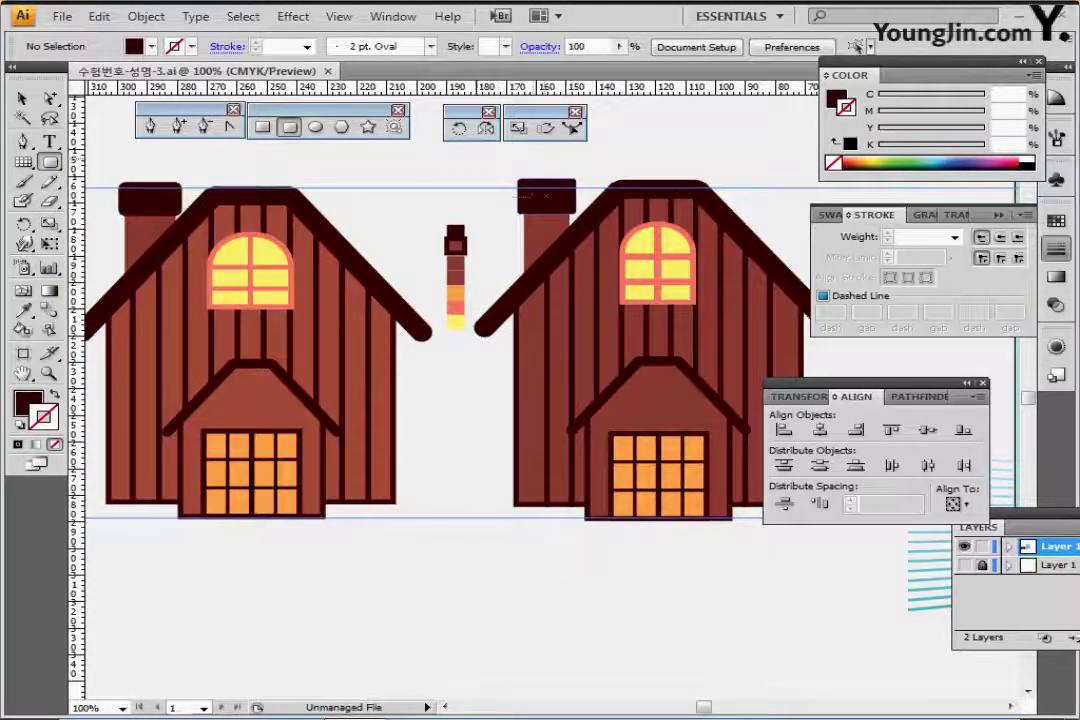
Move the whole finished house onto the artboard's lower-left area, matching the reference artwork in Outline view, and save the file.
left_click_drag(475, 157, 546, 200)
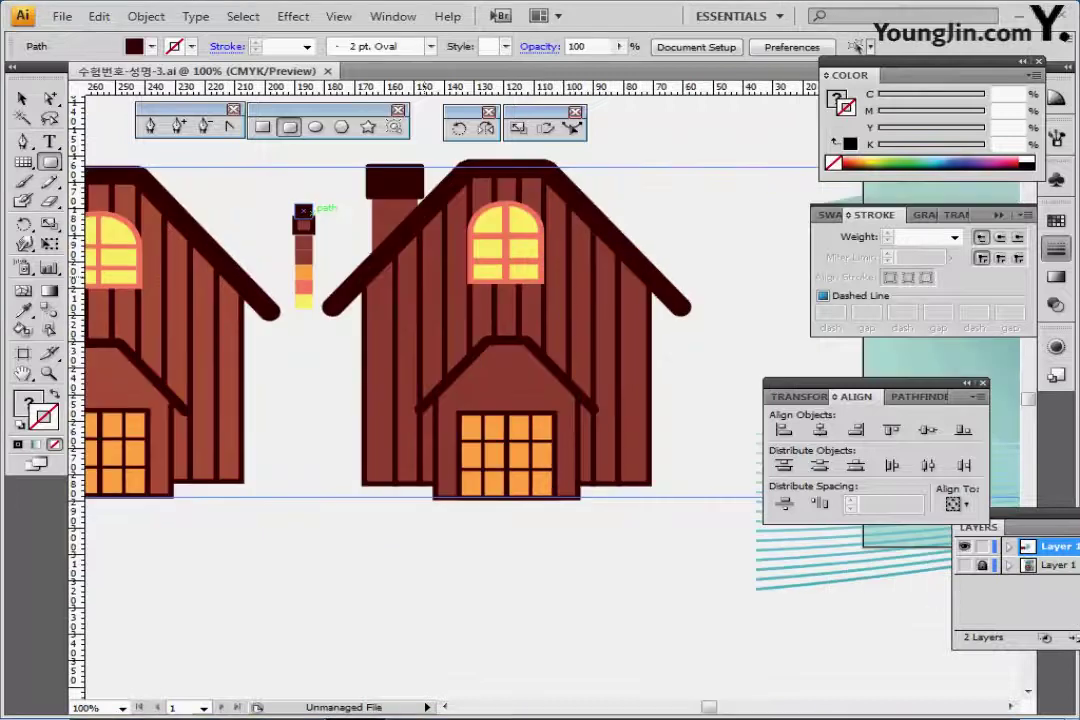
left_click_drag(468, 254, 471, 252)
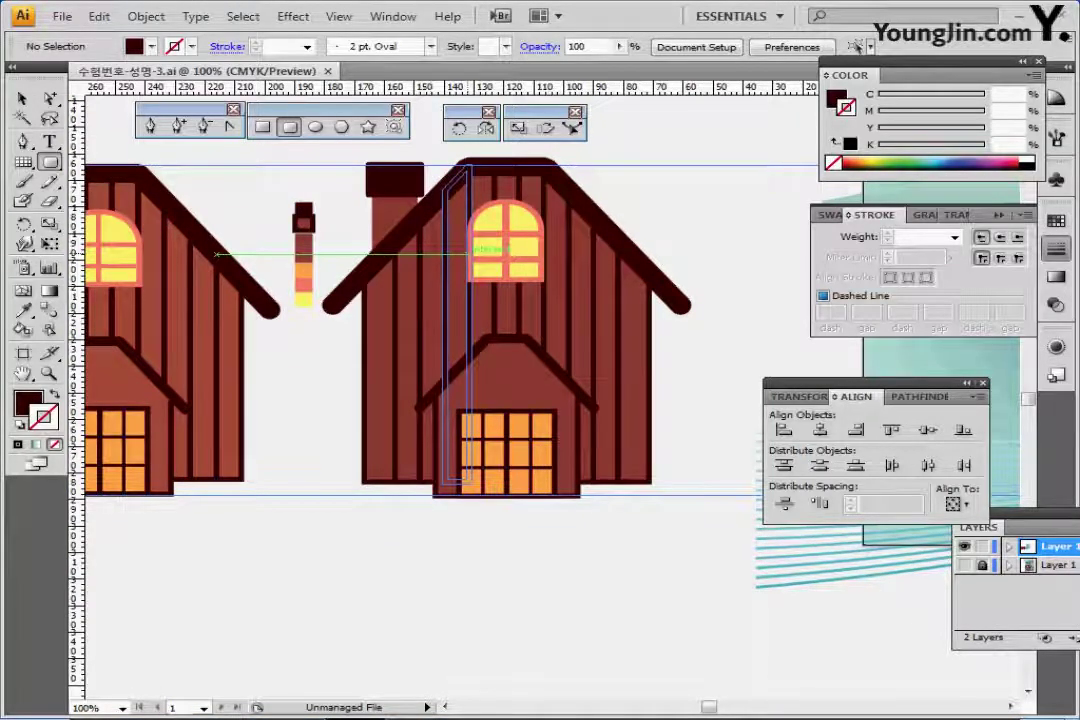
key("ctrl+minus")
key("ctrl+minus")
left_click_drag(220, 254, 52, 206)
left_click(24, 98)
left_click_drag(274, 190, 396, 402)
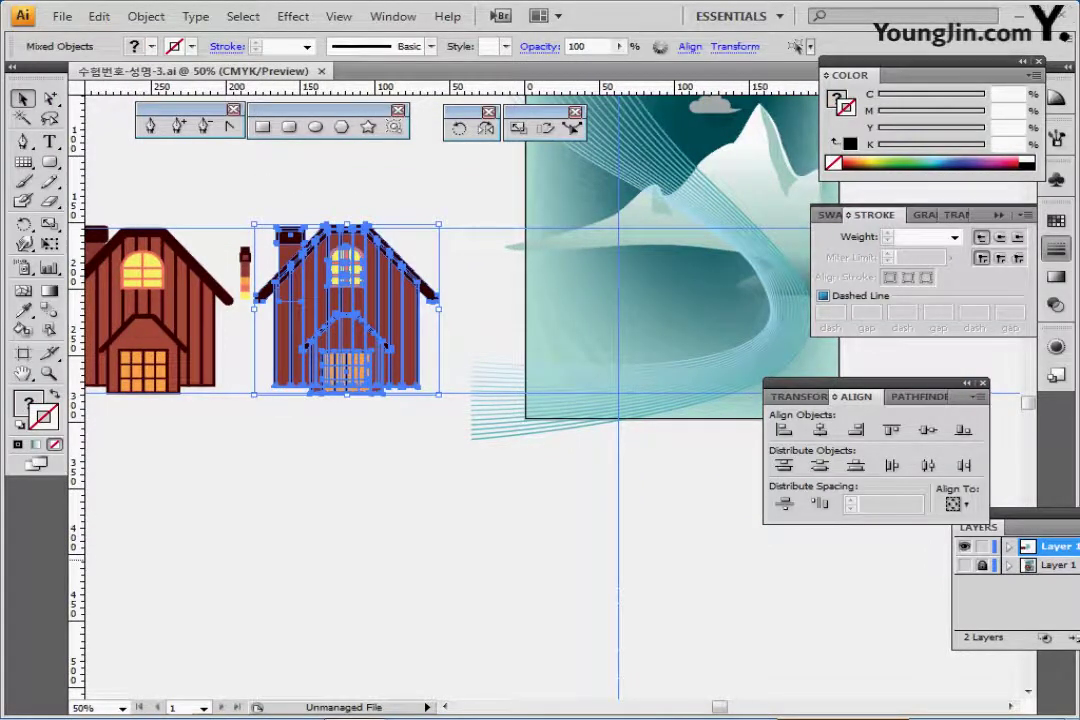
key("ctrl+y")
key("ctrl+plus")
left_click_drag(164, 218, 606, 250)
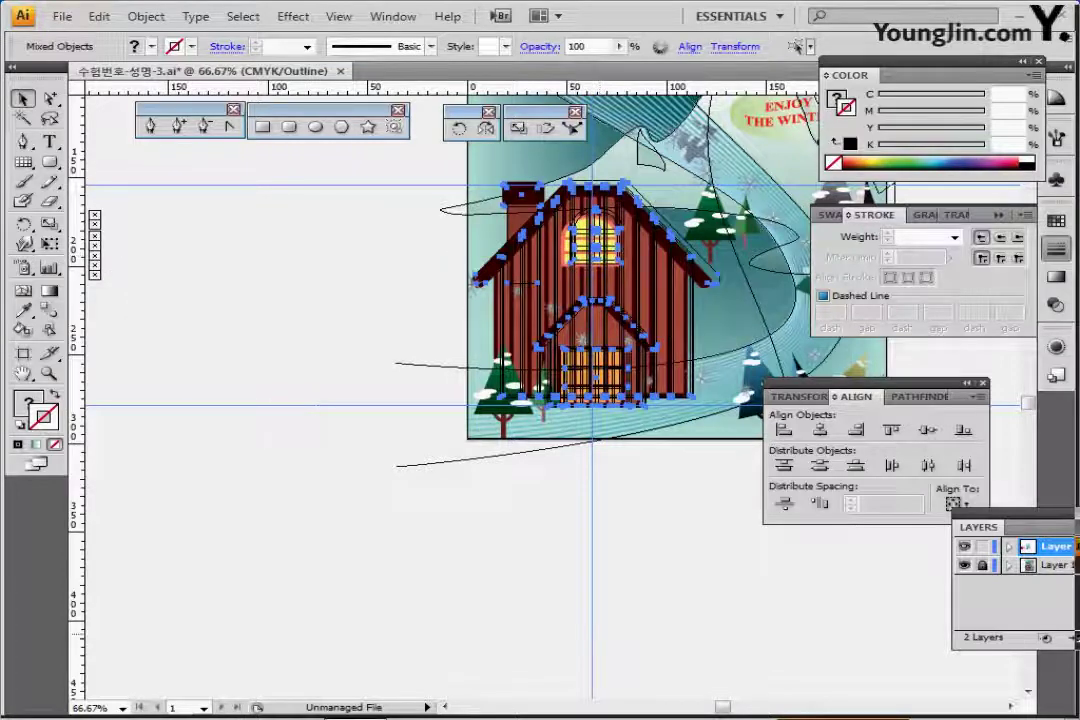
key("ctrl+y")
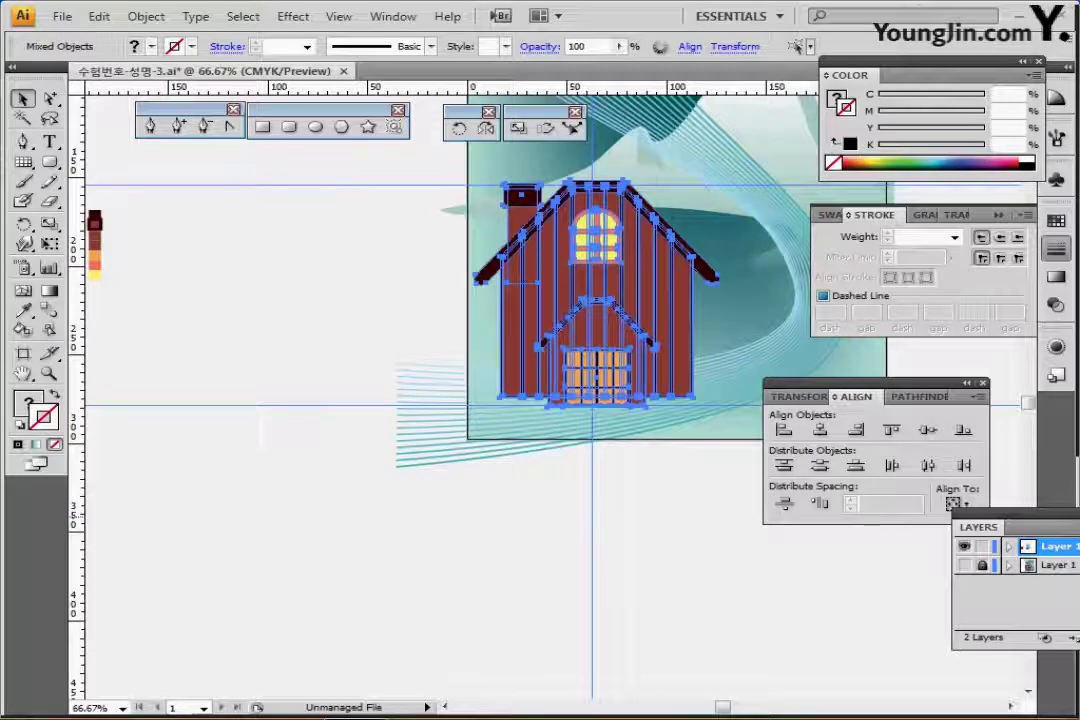
left_click_drag(541, 325, 433, 437)
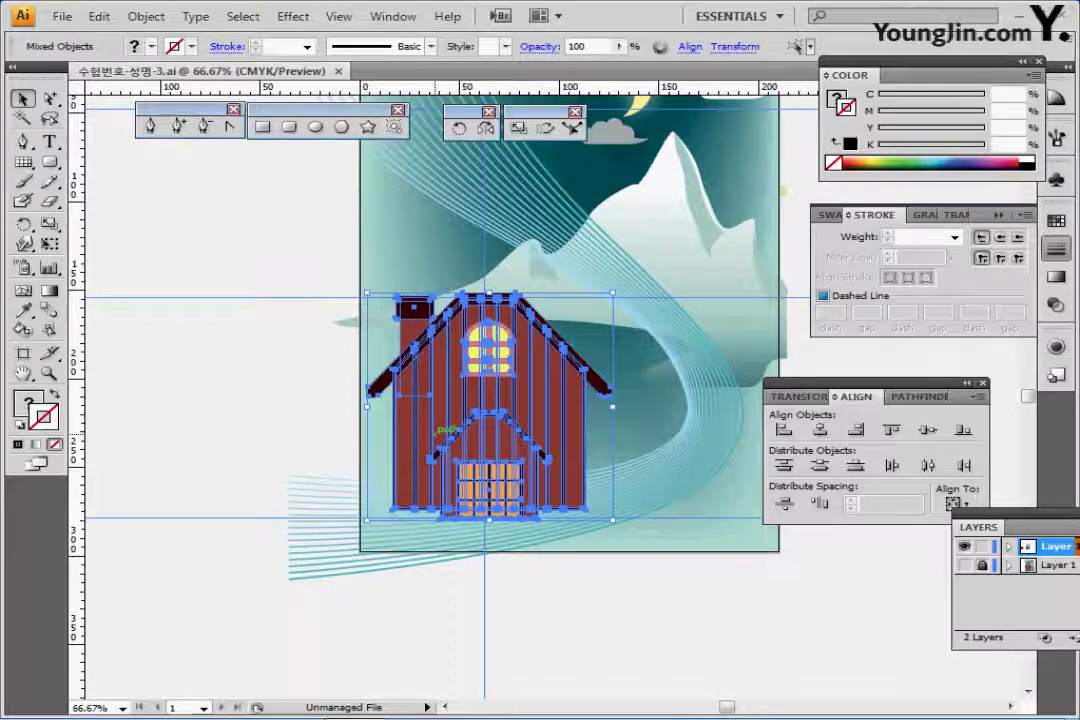
key("ctrl+shift+a")
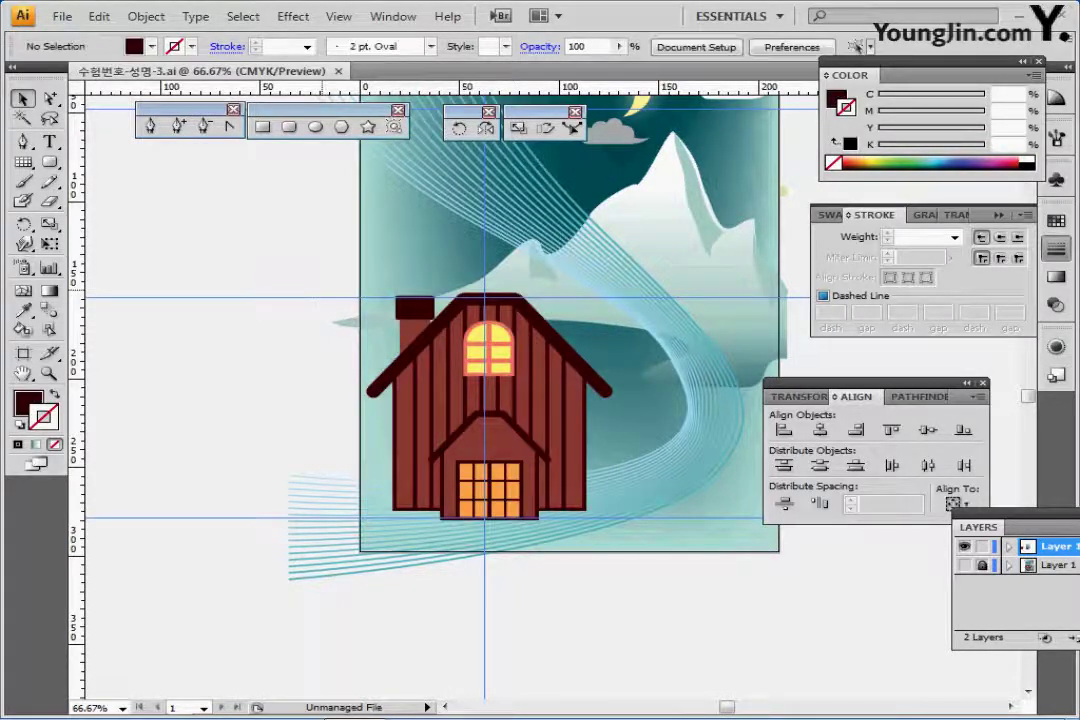
Detach the Symbol Sprayer tool group as a floating palette.
key("ctrl+minus")
left_click_drag(279, 305, 224, 301)
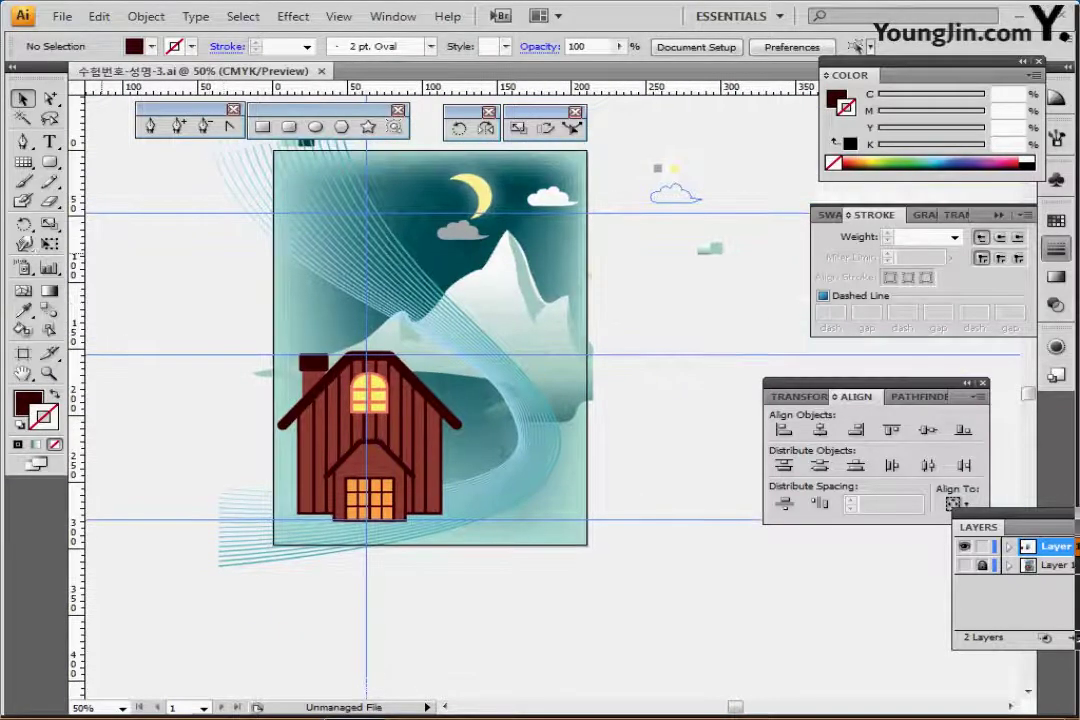
left_click(22, 268)
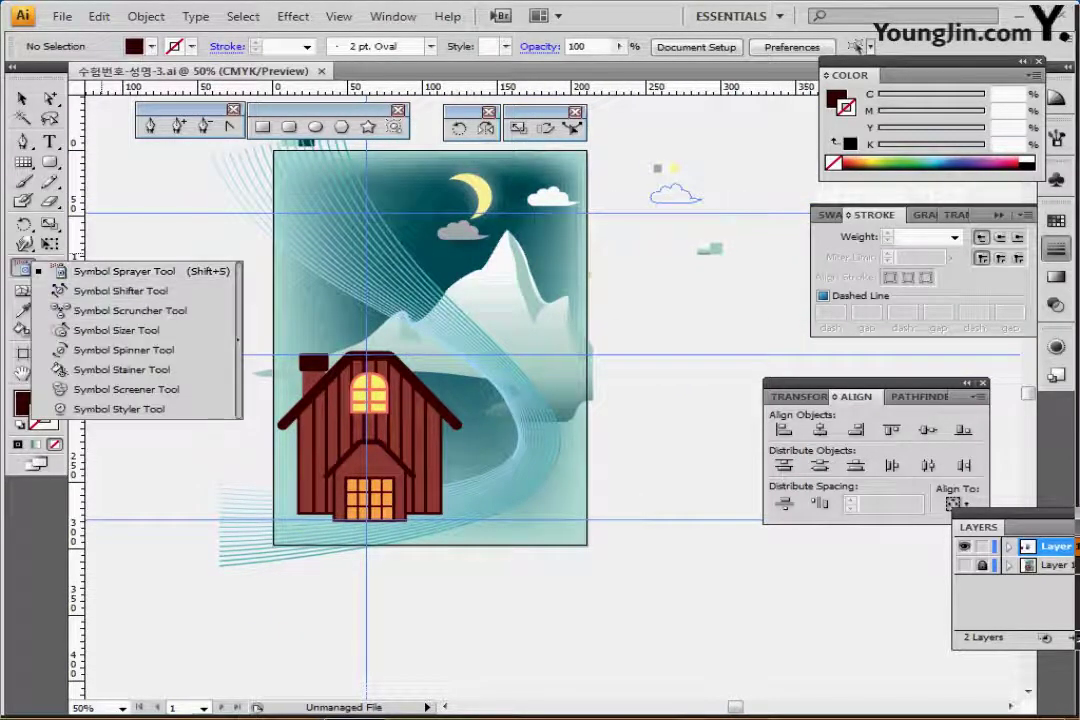
left_click(239, 340)
left_click_drag(150, 268, 251, 161)
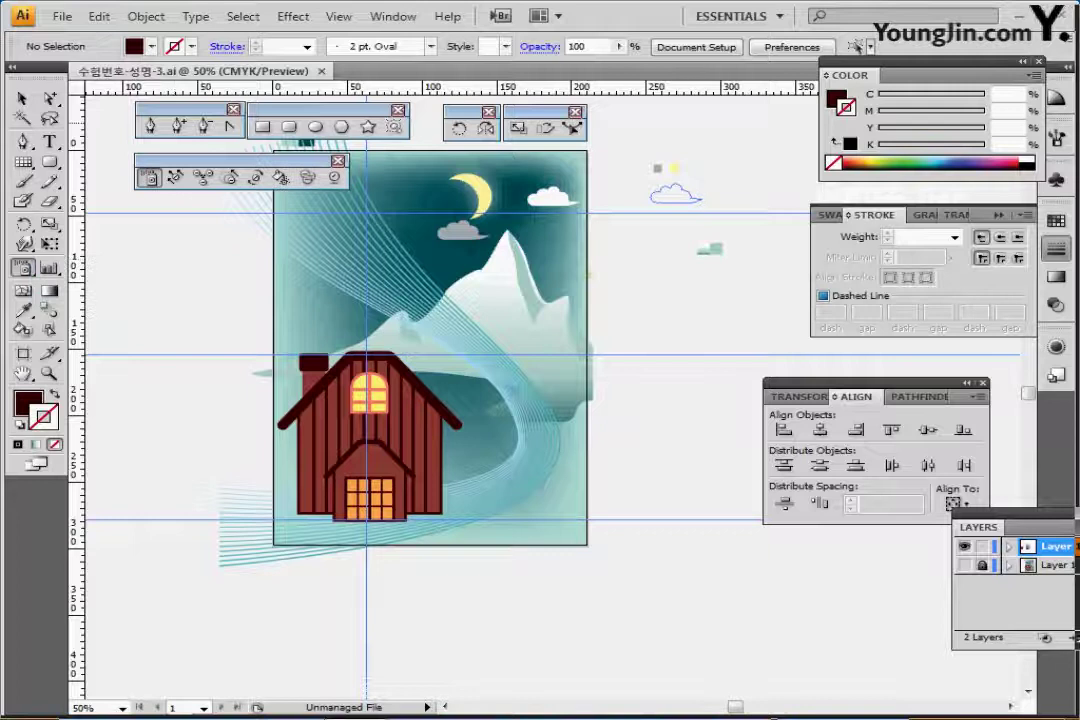
Spray seven instances of the snowy tree symbol (나무) over the sky, mountain, house roof and lower edge of the artboard.
left_click(1056, 180)
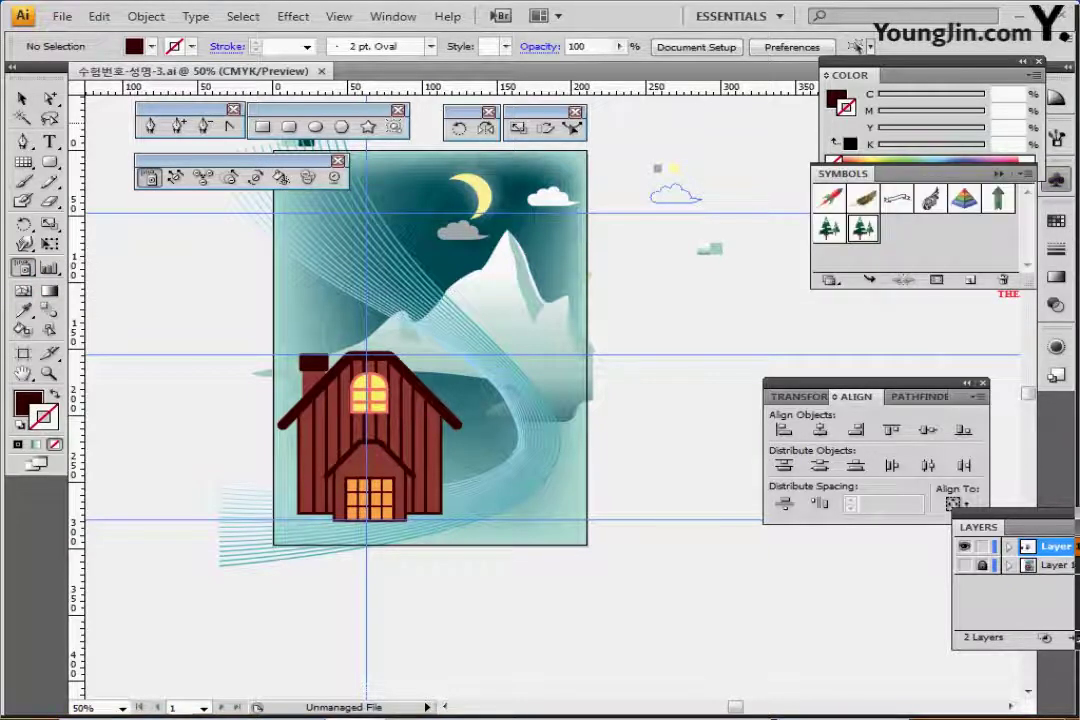
left_click(999, 174)
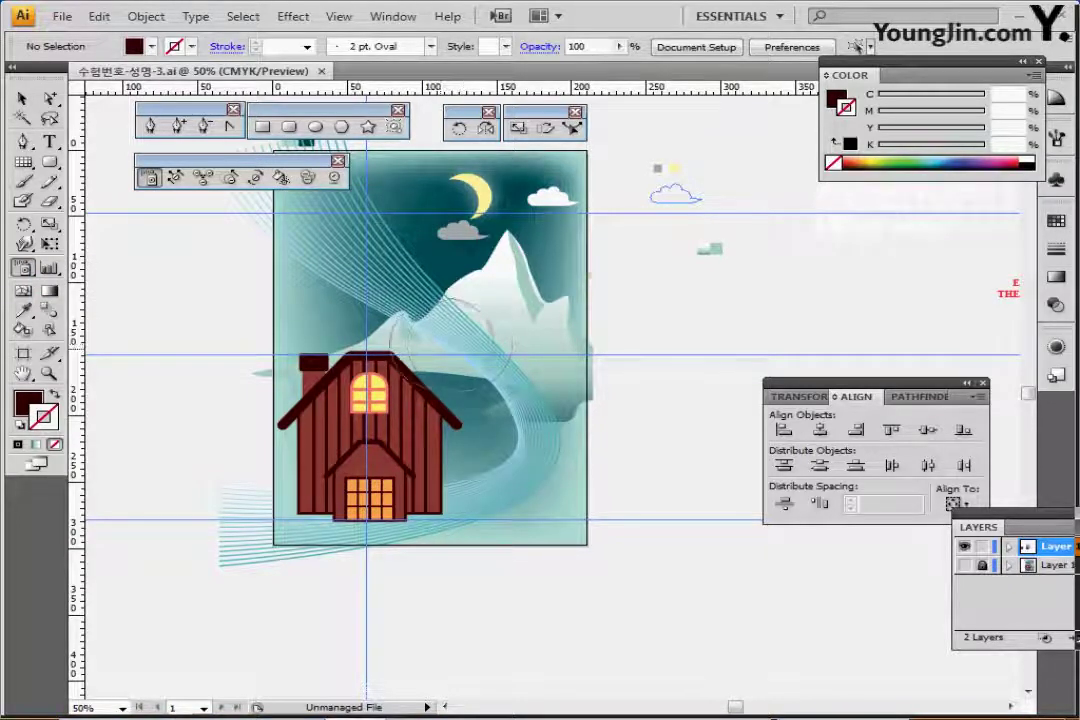
left_click(436, 267)
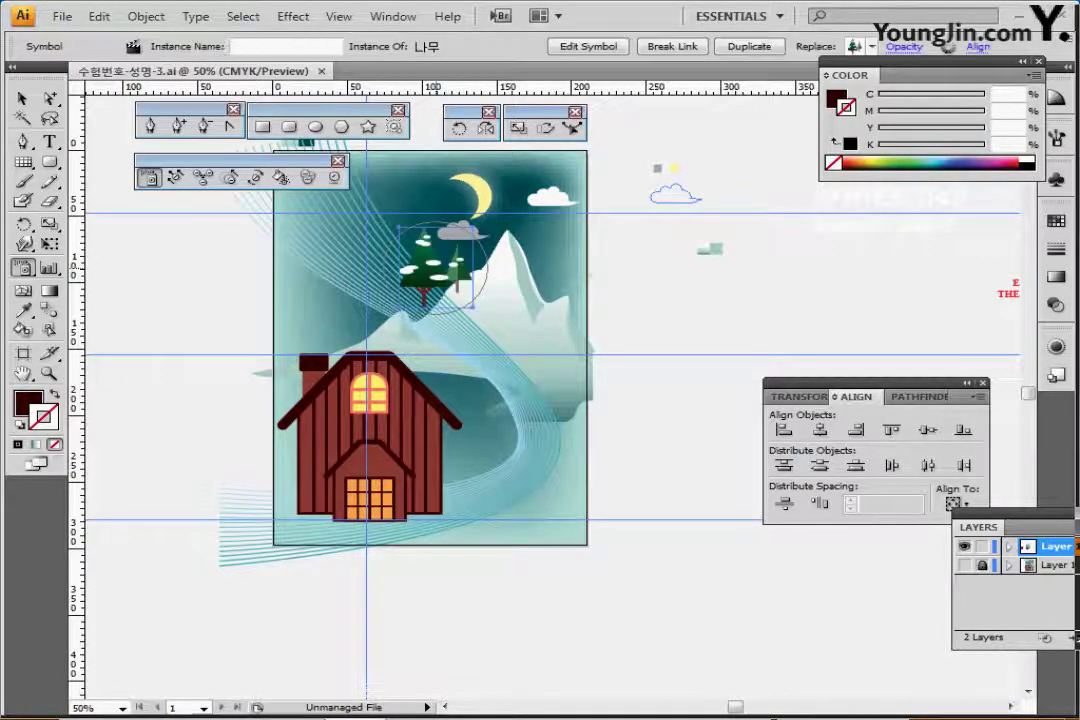
left_click(532, 299)
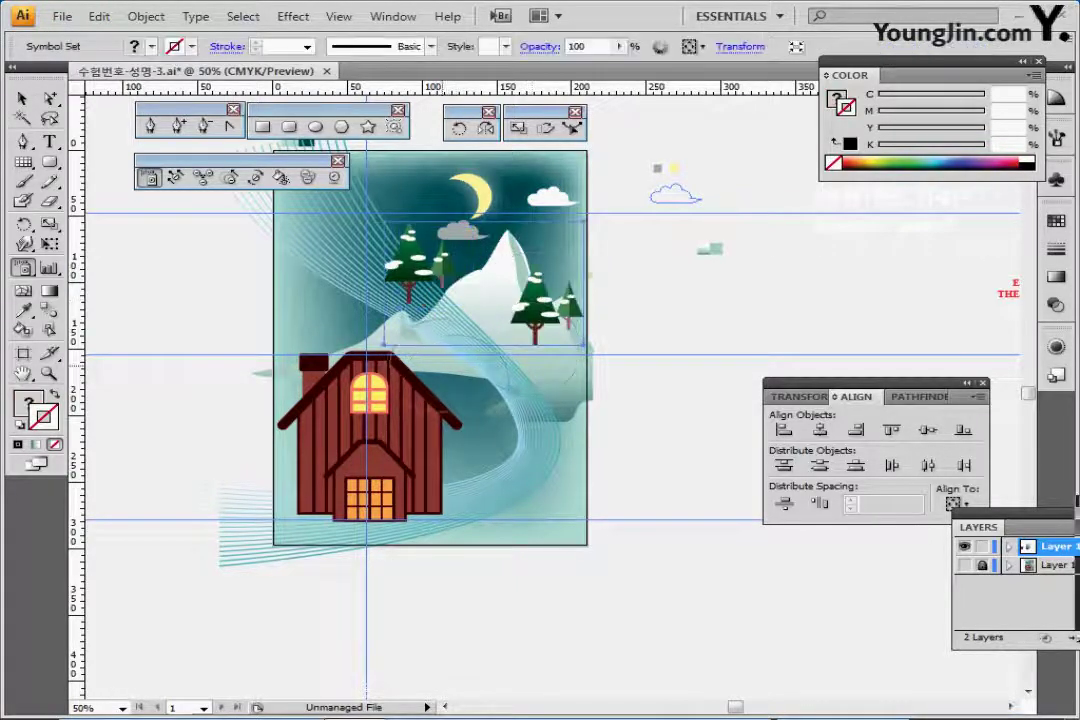
left_click(434, 370)
mouse_move(573, 424)
left_mouse_down()
mouse_move(562, 412)
mouse_move(555, 450)
mouse_move(458, 491)
mouse_move(400, 482)
mouse_move(440, 495)
mouse_move(245, 440)
mouse_move(312, 487)
left_mouse_up()
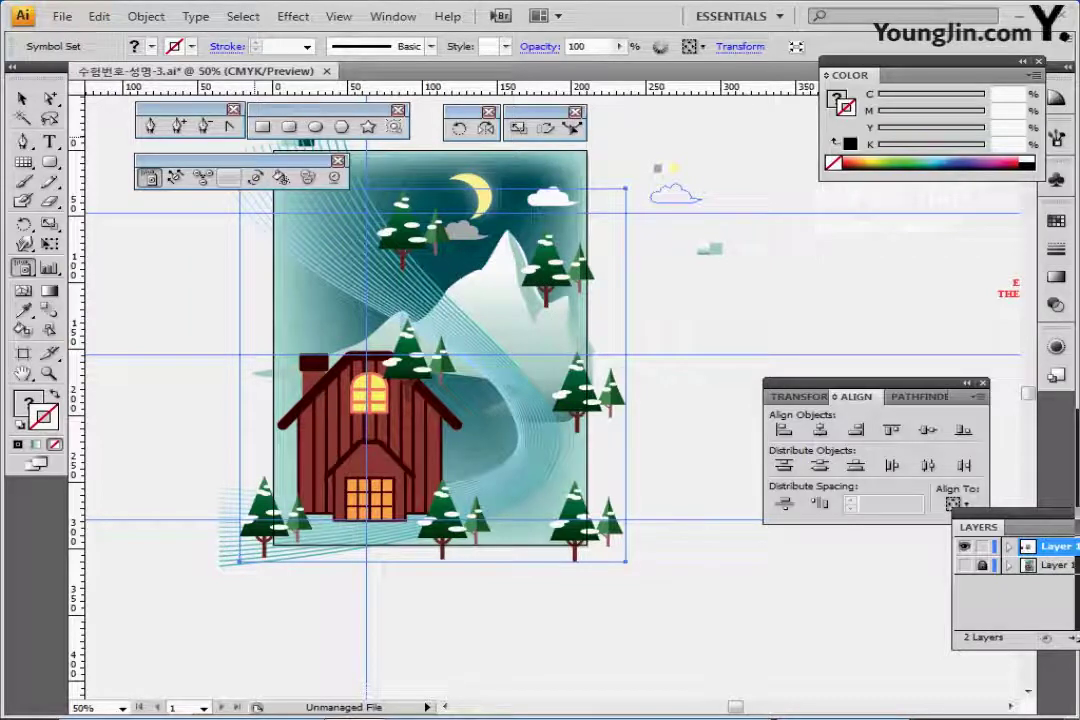
Resize the trees with the Symbol Sizer: shrink those in the sky, mountain, roof and lower-right corner; enlarge the right-edge and lower-left ones.
left_click(230, 177)
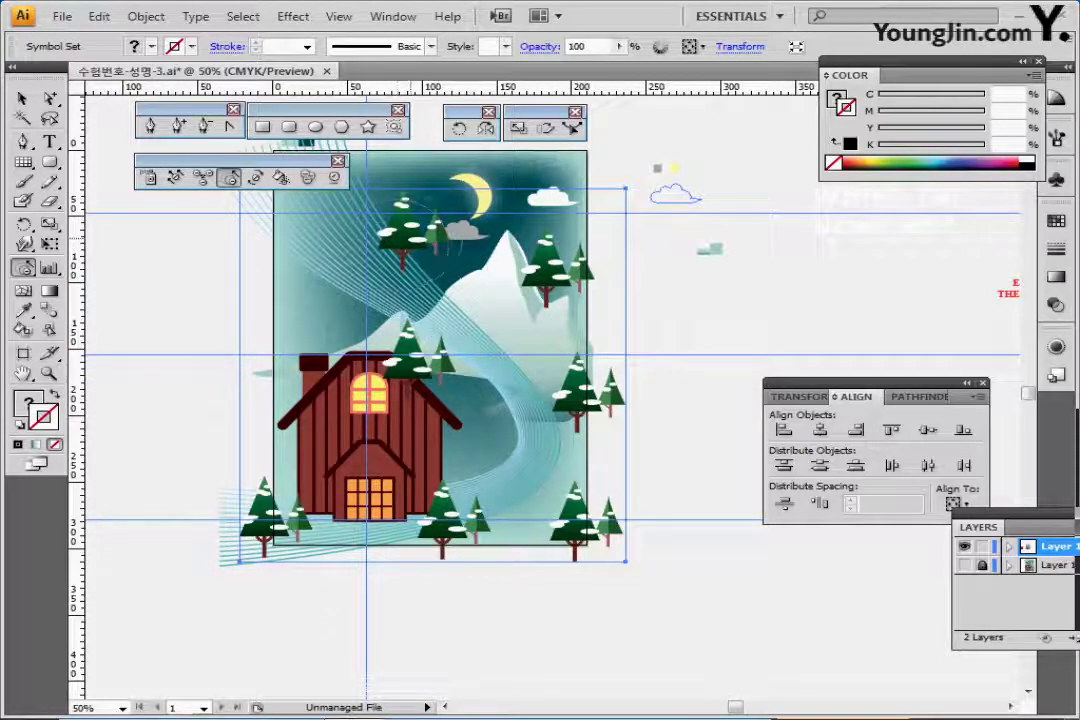
left_click_drag(415, 235, 417, 236)
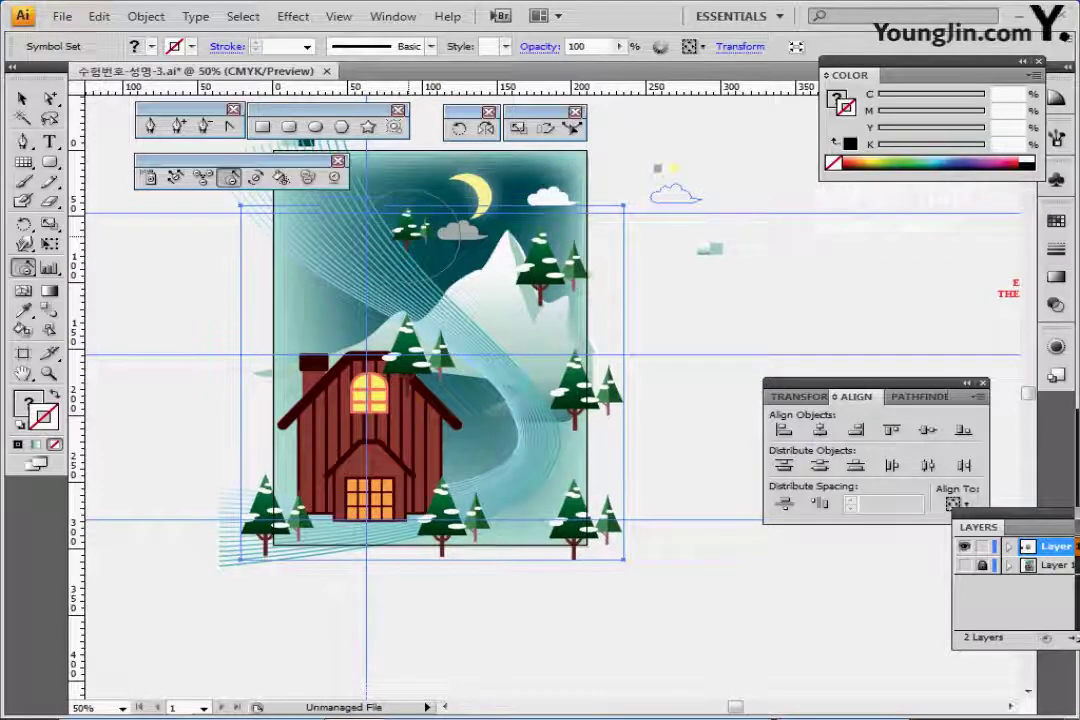
left_click(581, 518, "alt")
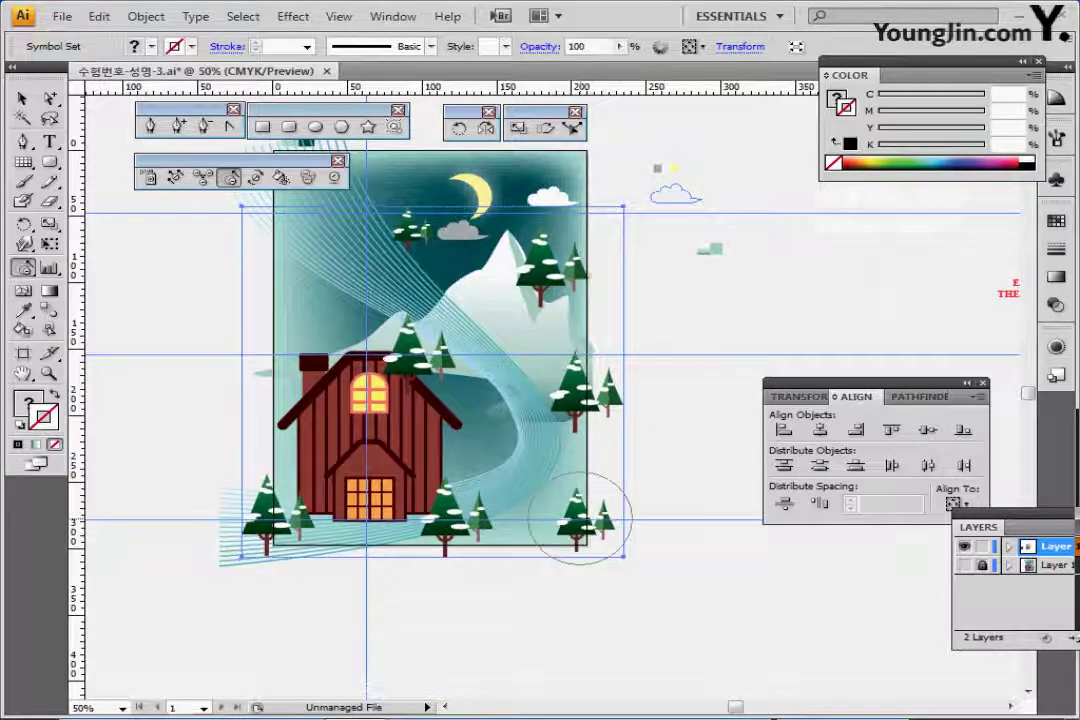
left_click(588, 519, "alt")
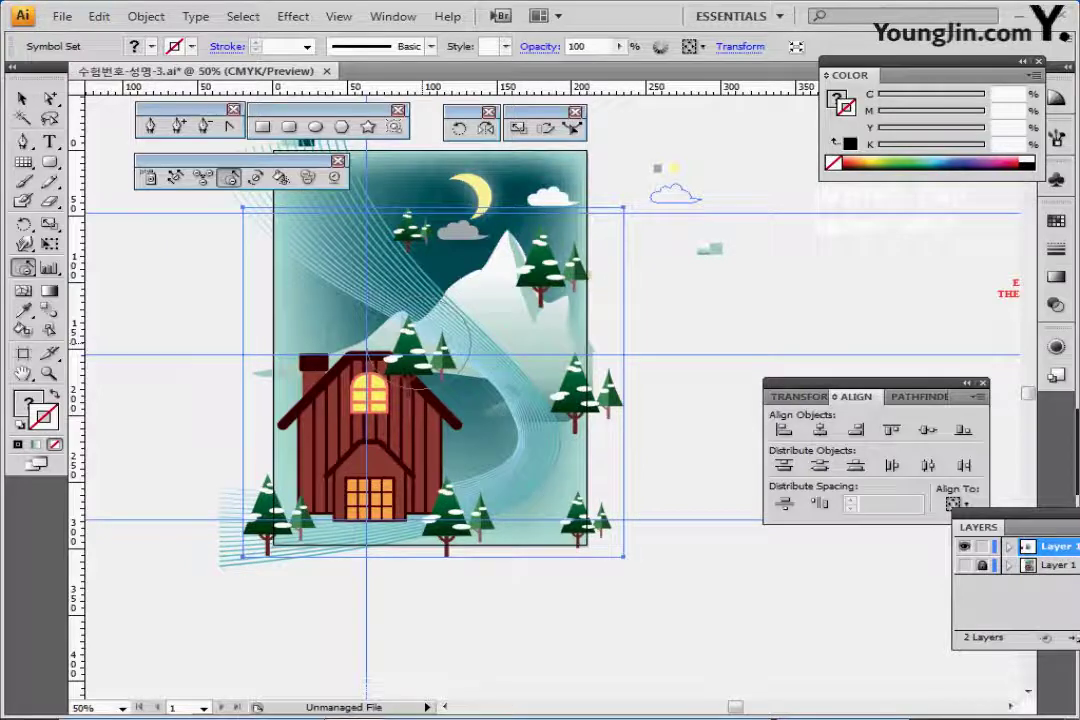
left_click(531, 286, "alt")
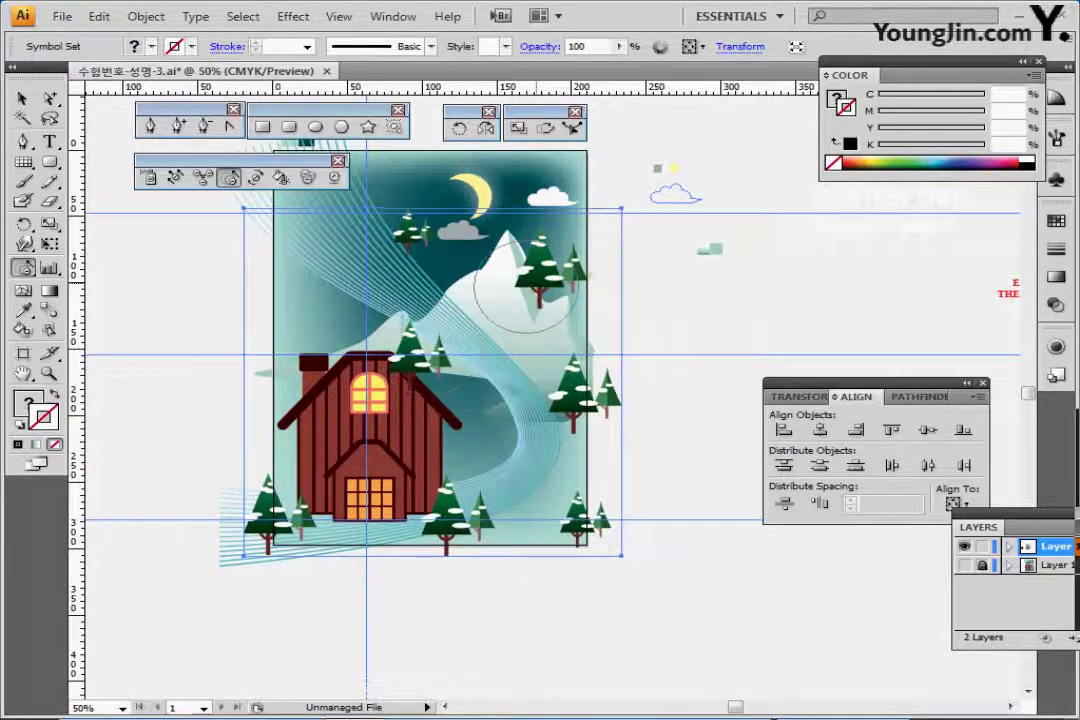
left_click(545, 286, "alt")
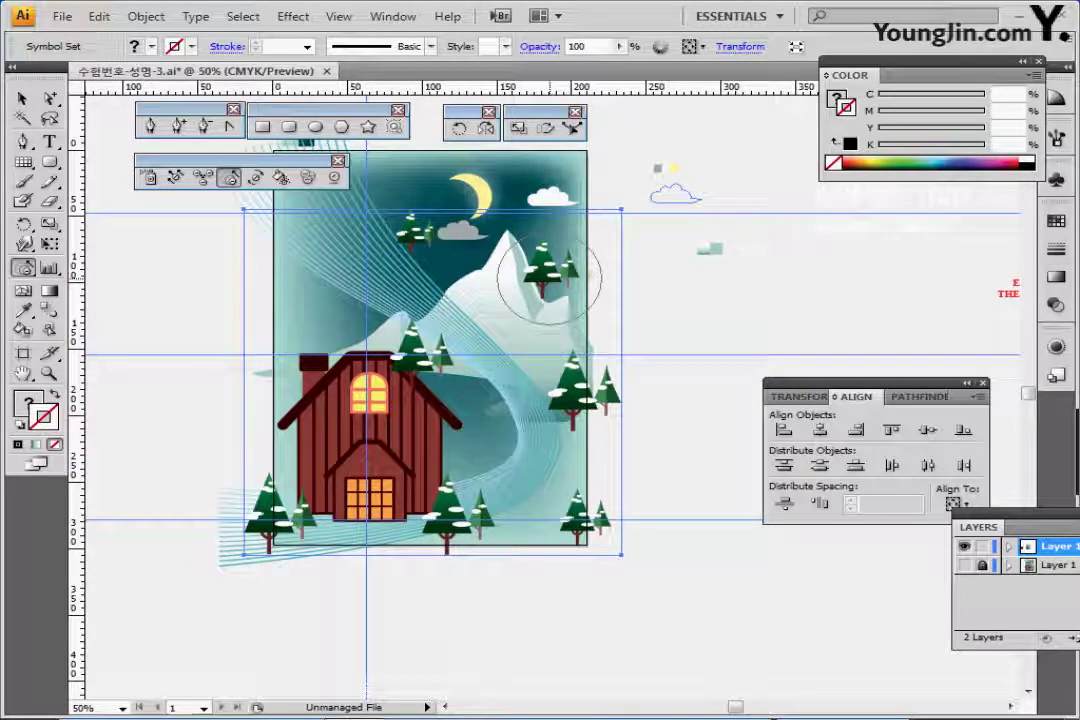
left_click_drag(590, 386, 587, 390)
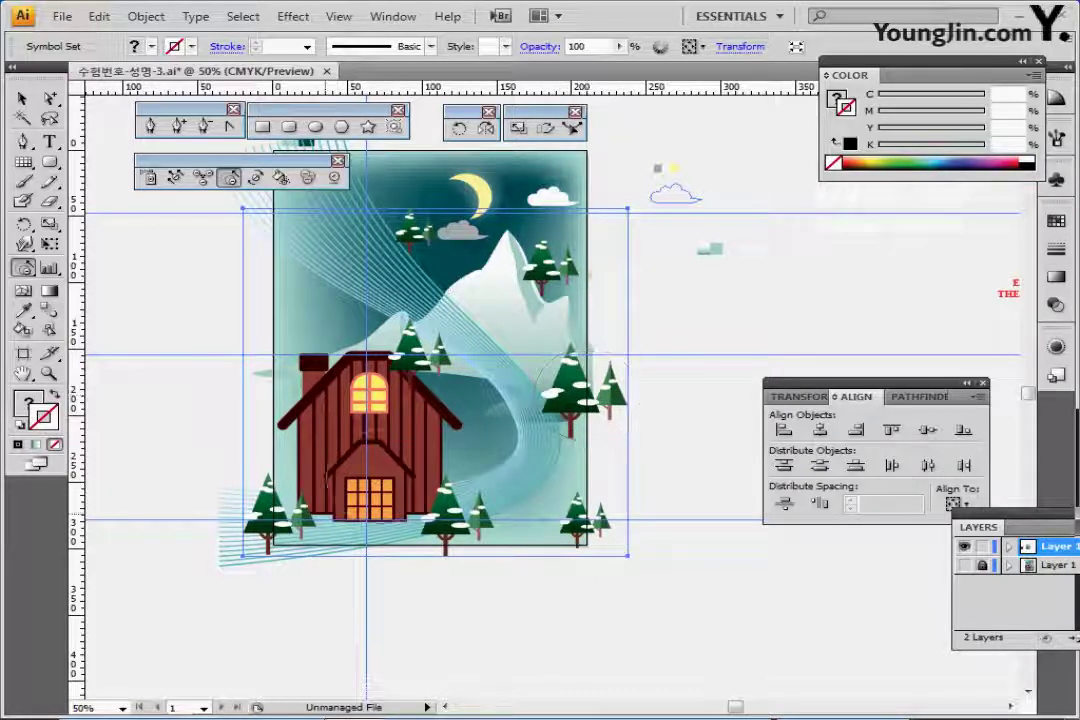
left_click_drag(278, 523, 268, 512)
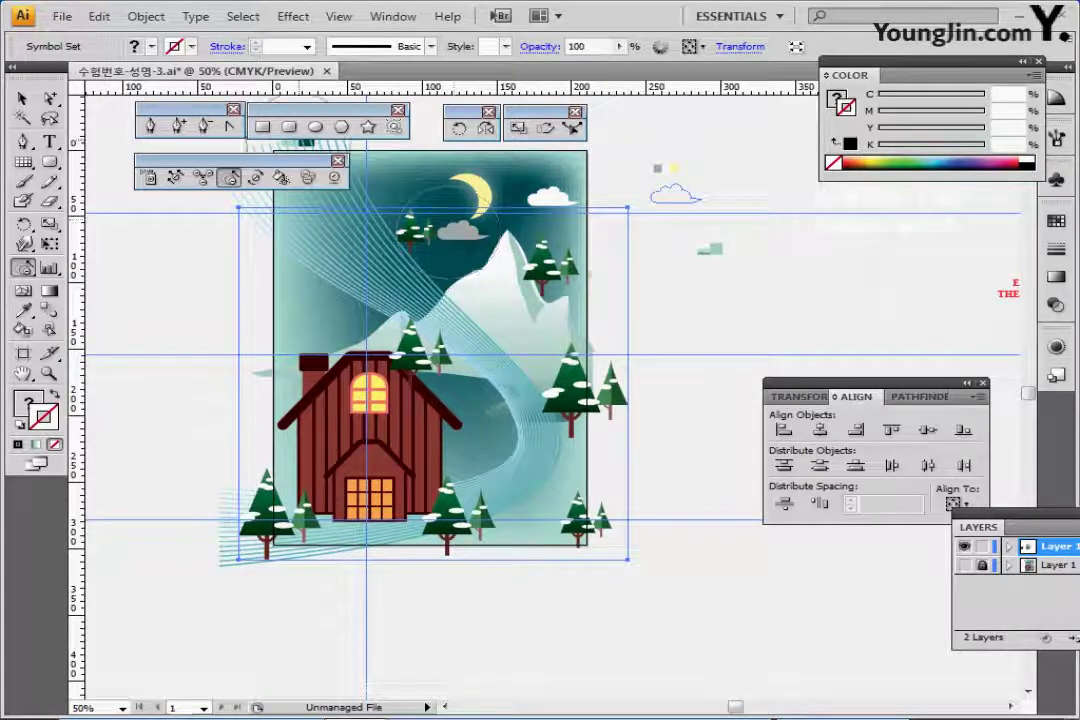
Tilt the sky tree, the large right-edge tree, the tree beside the house and the lower-right tree with the Symbol Spinner.
left_click(202, 177)
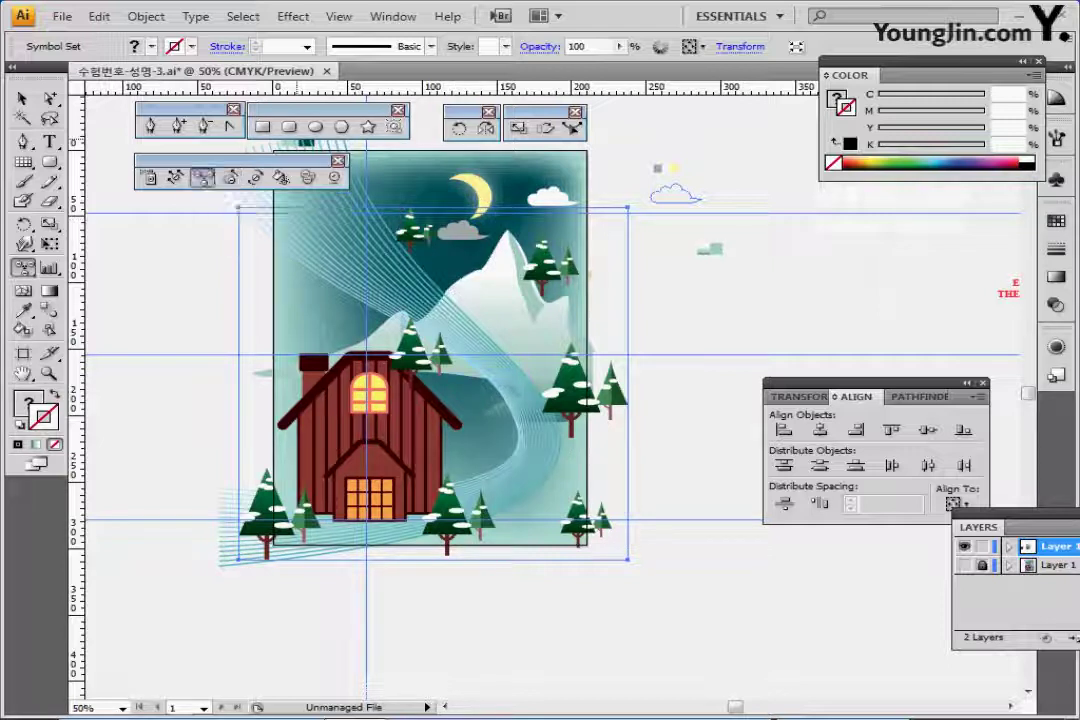
left_click(255, 177)
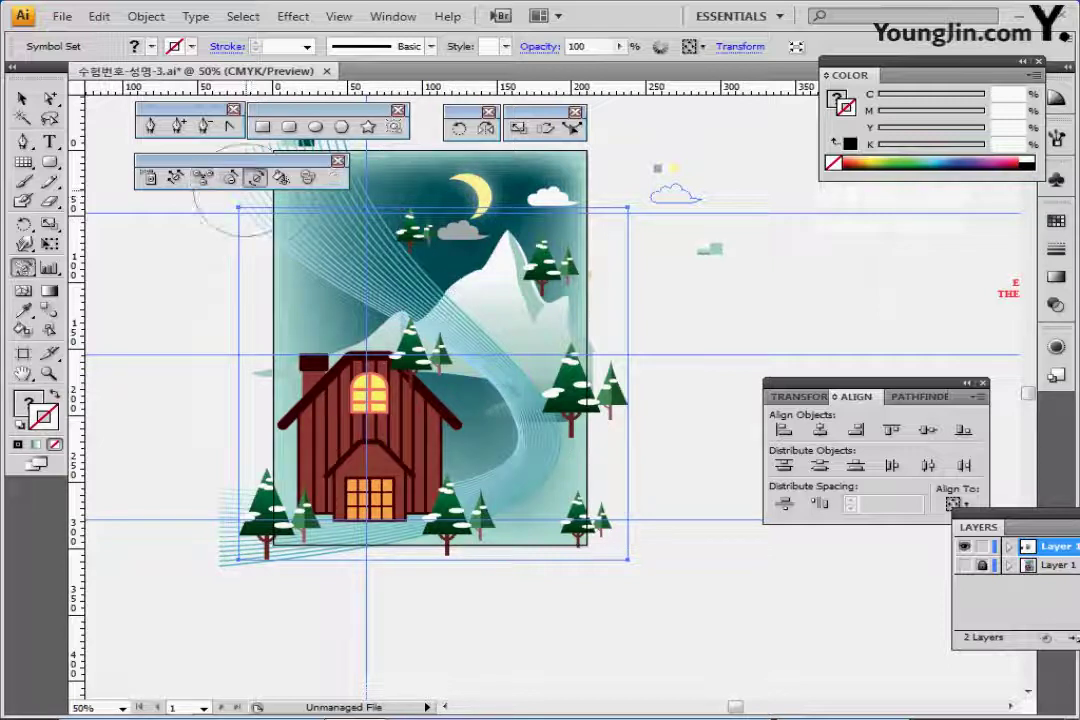
mouse_move(420, 215)
left_mouse_down()
mouse_move(378, 217)
mouse_move(402, 226)
mouse_move(381, 236)
mouse_move(382, 250)
left_mouse_up()
left_click_drag(545, 316, 586, 358)
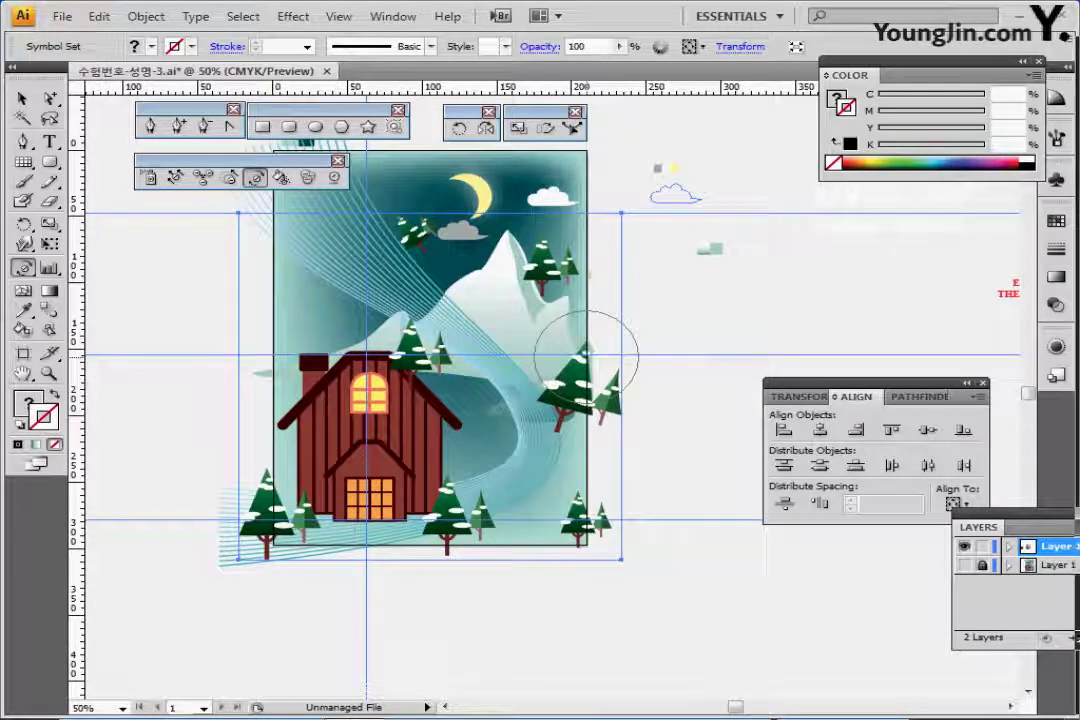
left_click_drag(452, 467, 455, 470)
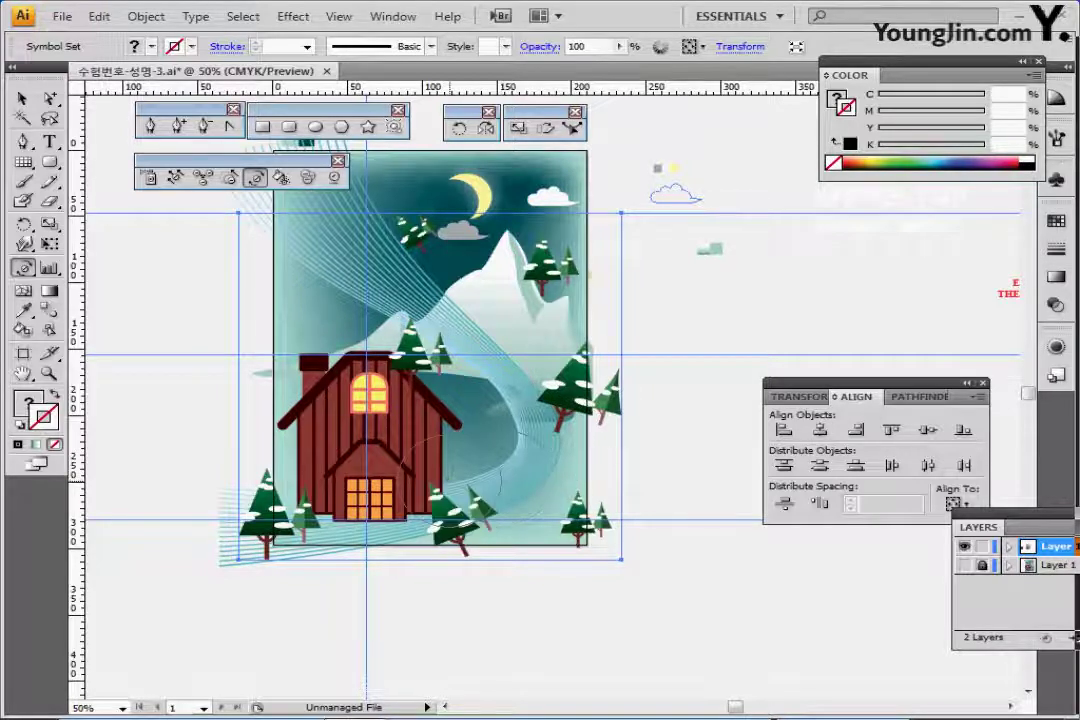
left_click(583, 490)
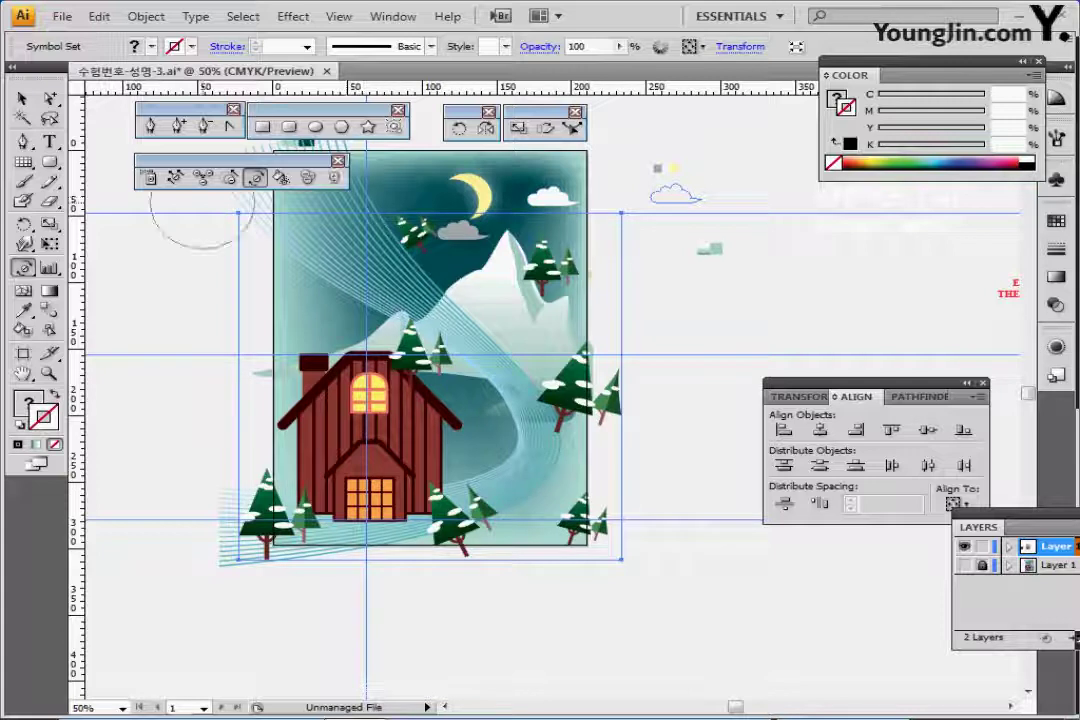
Shift the sky tree onto the mountain slope, the peak tree down the right edge and the roof tree beside the house.
left_click(175, 177)
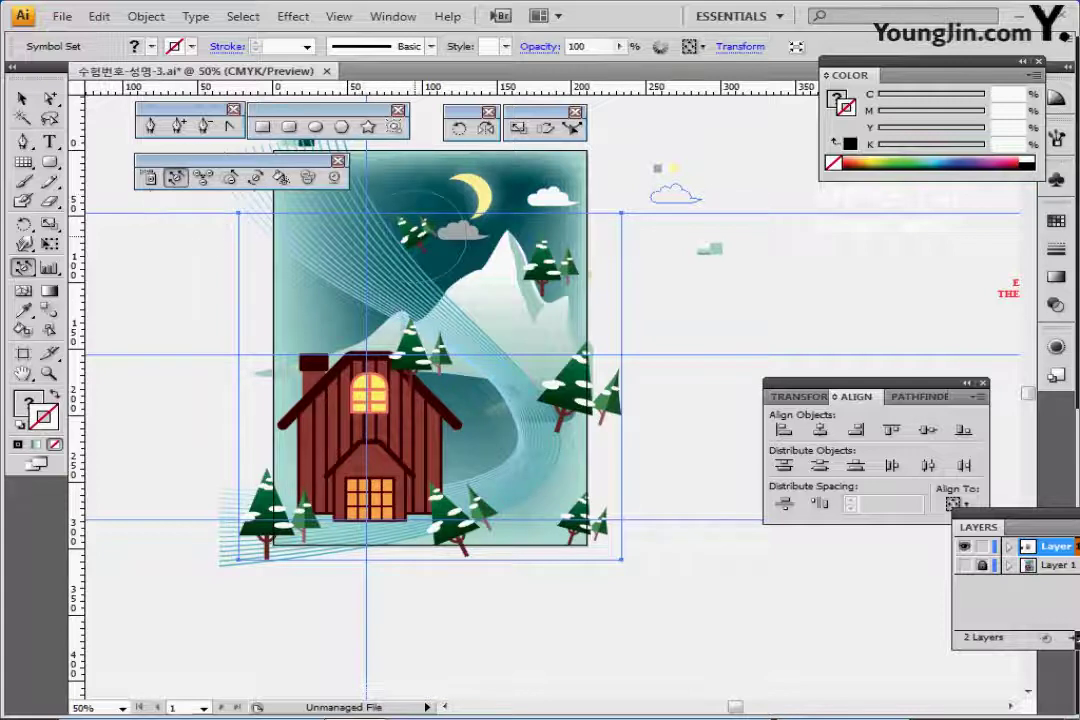
left_click_drag(428, 233, 448, 298)
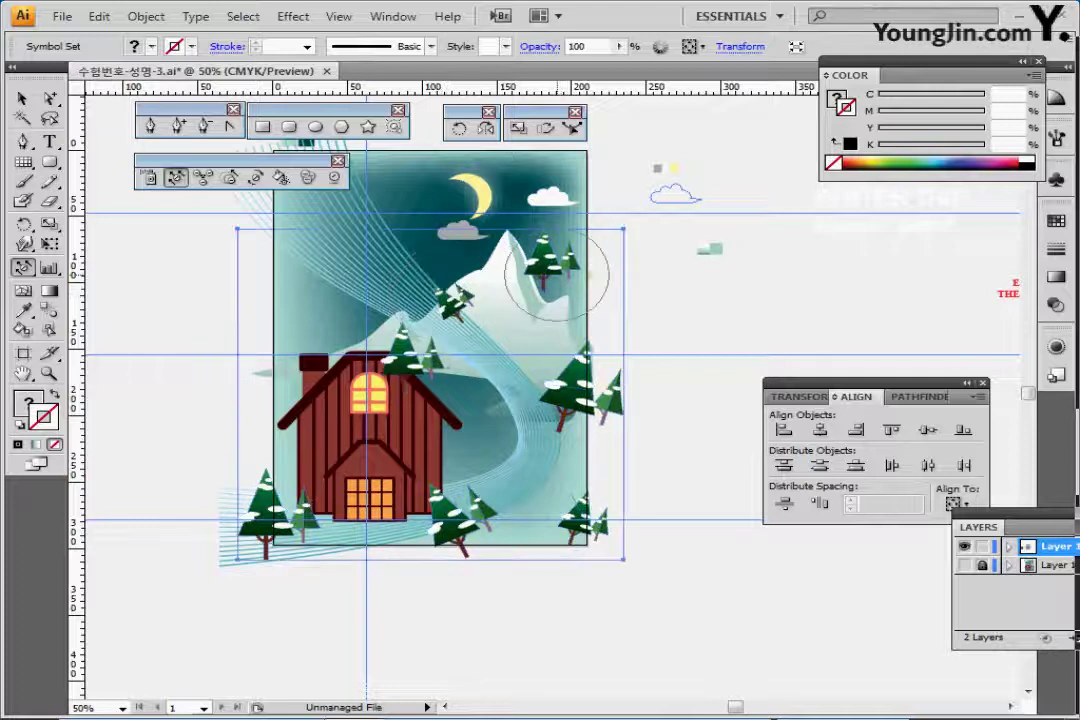
mouse_move(552, 274)
left_mouse_down()
mouse_move(549, 289)
mouse_move(590, 309)
mouse_move(600, 380)
left_mouse_up()
left_click_drag(557, 311, 561, 340)
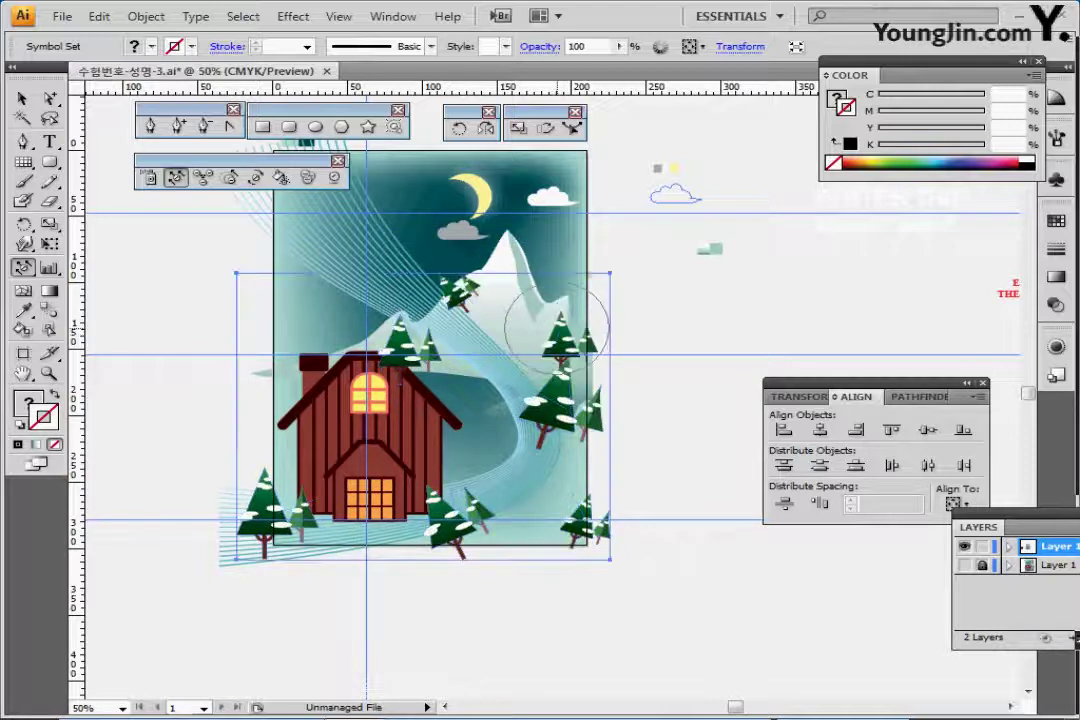
left_click_drag(436, 344, 450, 348)
mouse_move(442, 302)
left_mouse_down()
mouse_move(445, 292)
mouse_move(459, 307)
left_mouse_up()
left_click_drag(470, 352, 481, 362)
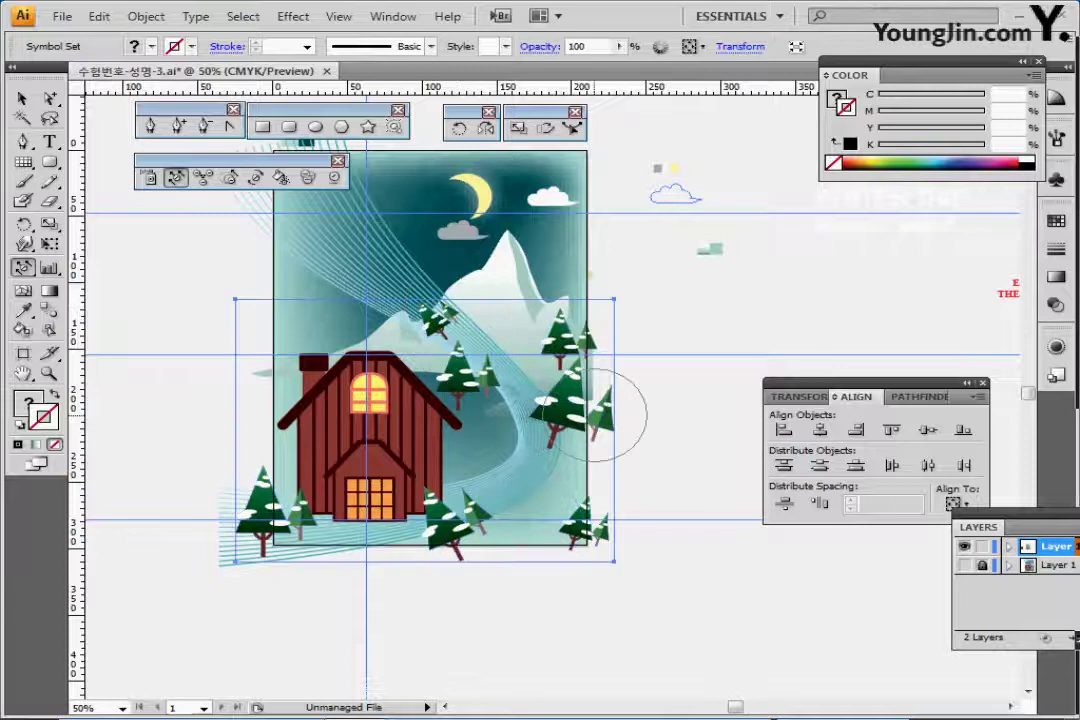
Shift the right-edge and lower trees inward, place the lower-left tree against the house front, and save the file.
left_click_drag(584, 406, 573, 416)
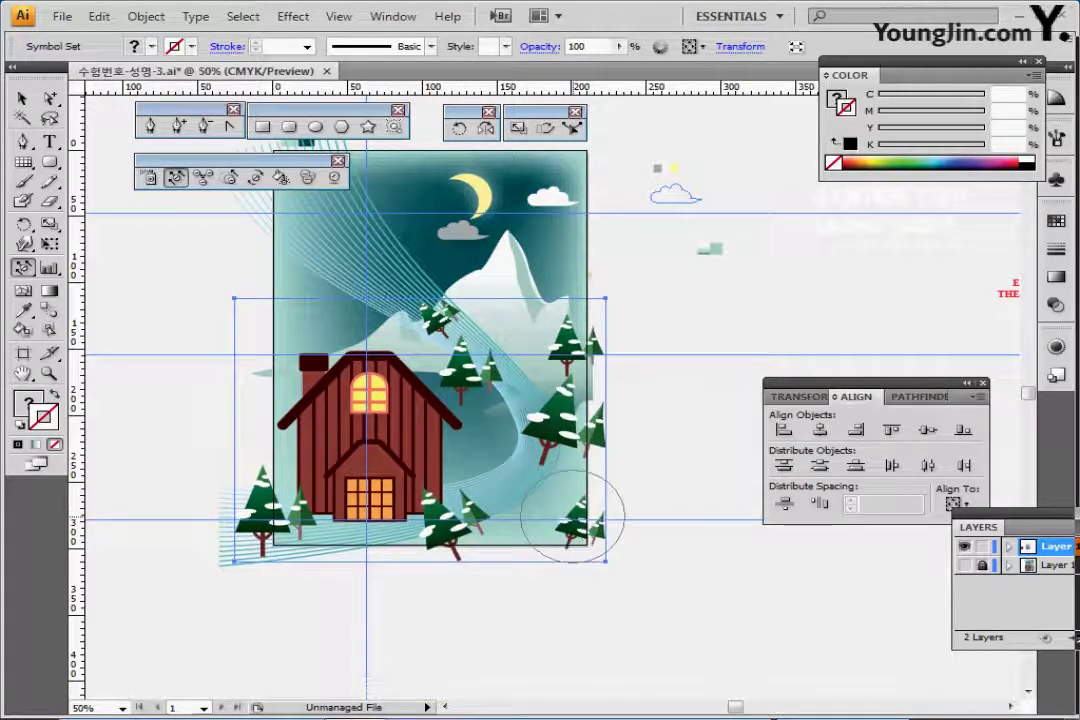
left_click_drag(572, 518, 551, 496)
mouse_move(440, 528)
left_mouse_down()
mouse_move(498, 498)
mouse_move(488, 473)
mouse_move(557, 418)
left_mouse_up()
mouse_move(245, 505)
left_mouse_down()
mouse_move(312, 495)
mouse_move(275, 508)
mouse_move(319, 505)
left_mouse_up()
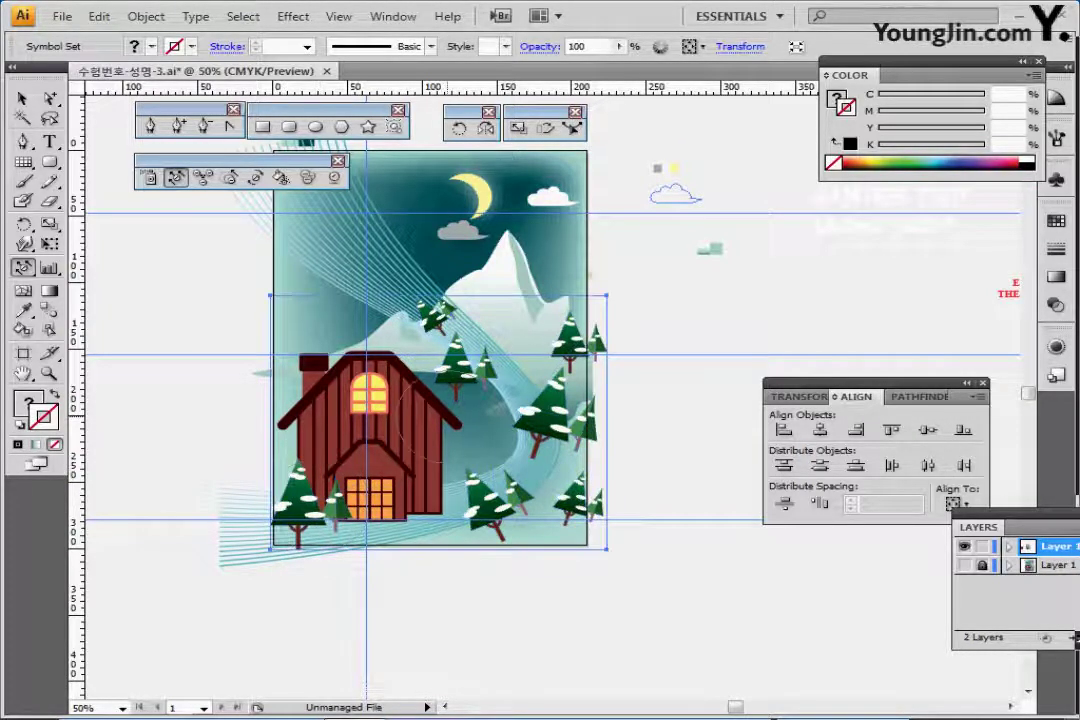
left_click_drag(474, 368, 458, 346)
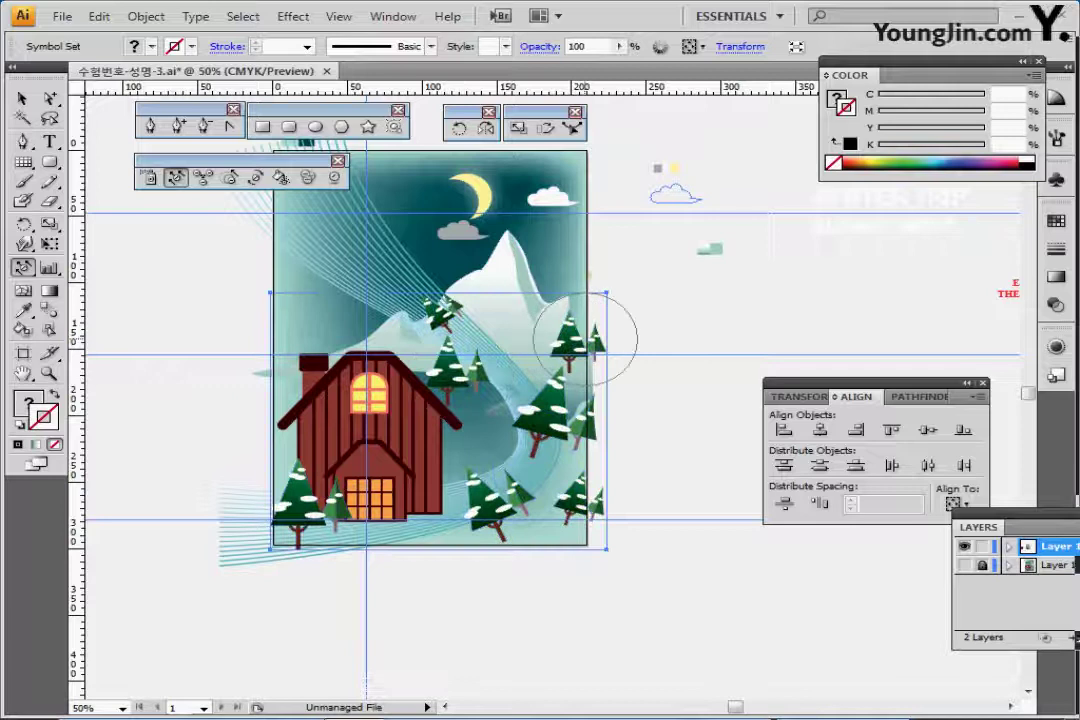
left_click_drag(586, 342, 569, 341)
left_click_drag(563, 433, 558, 435)
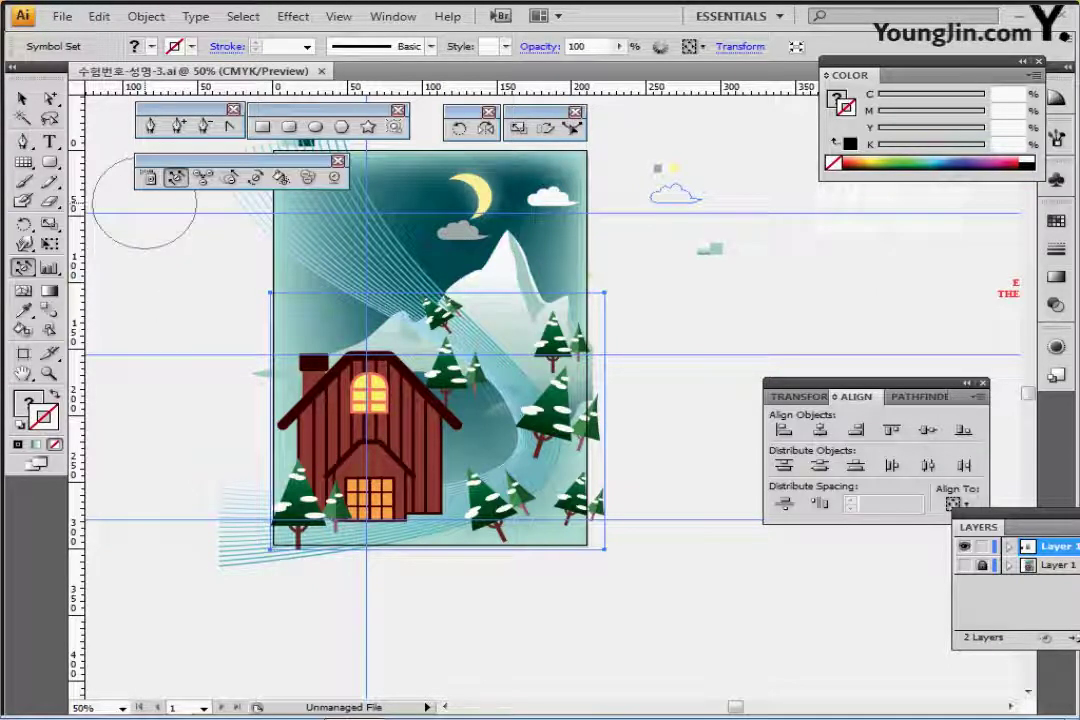
Make the small mountain tree and the large right-edge tree semi-transparent with the Symbol Screener.
left_click(308, 177)
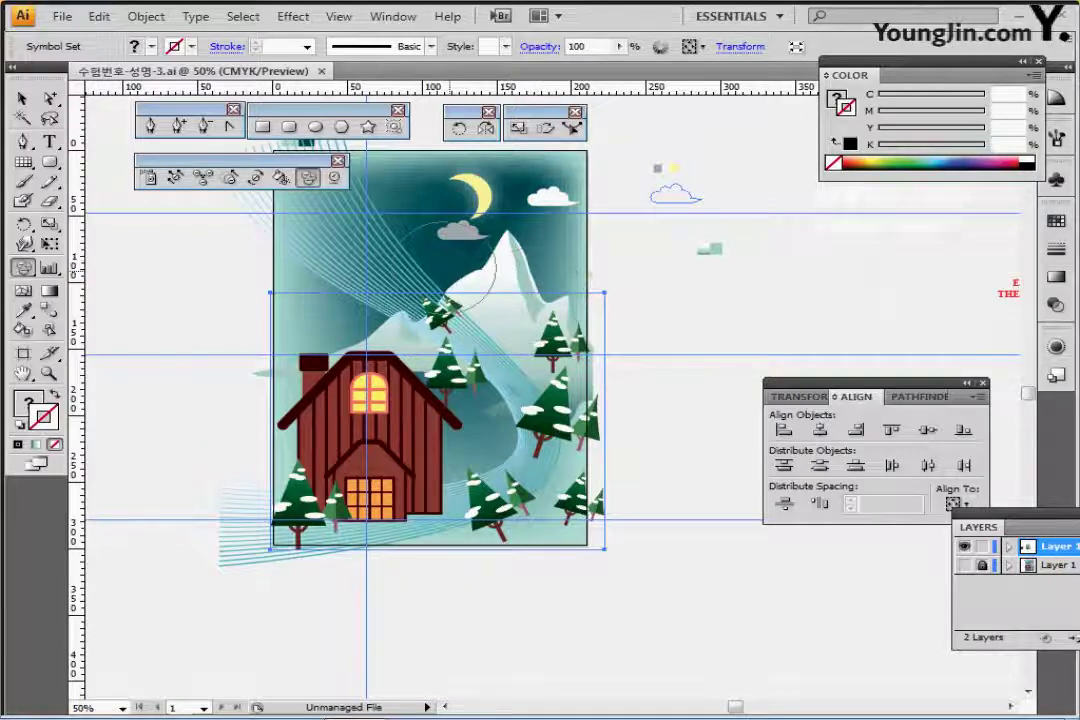
left_click(441, 306)
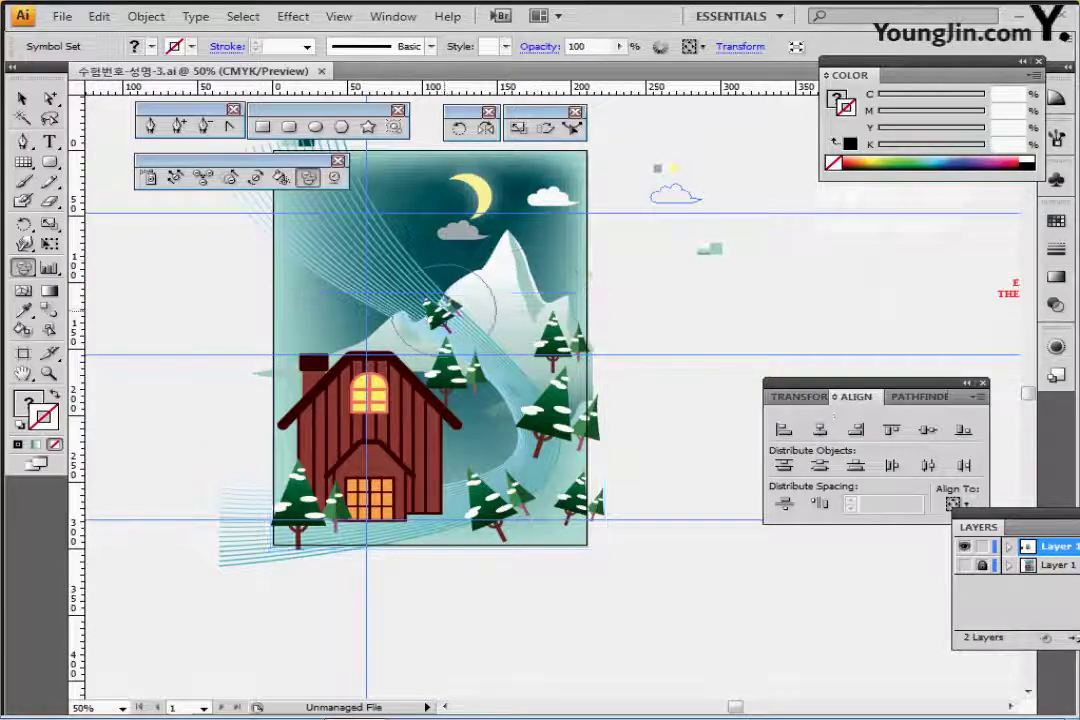
left_click(567, 408)
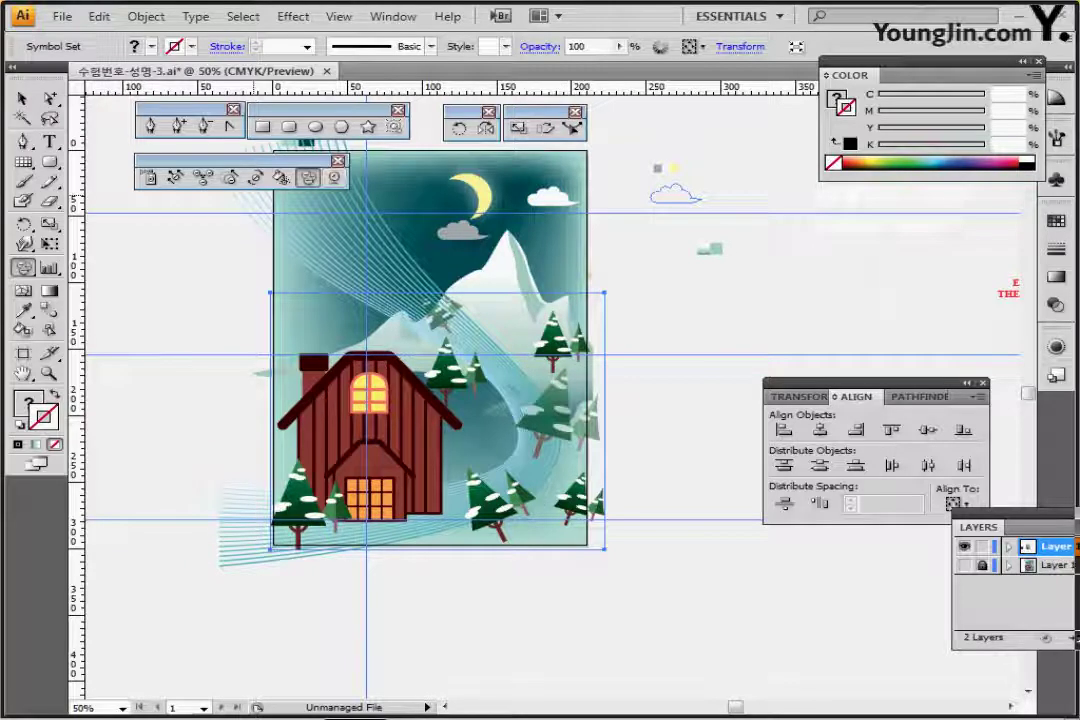
Stain the small mountain tree and the upper right-edge tree black (K 100) with the Symbol Stainer.
left_click(281, 177)
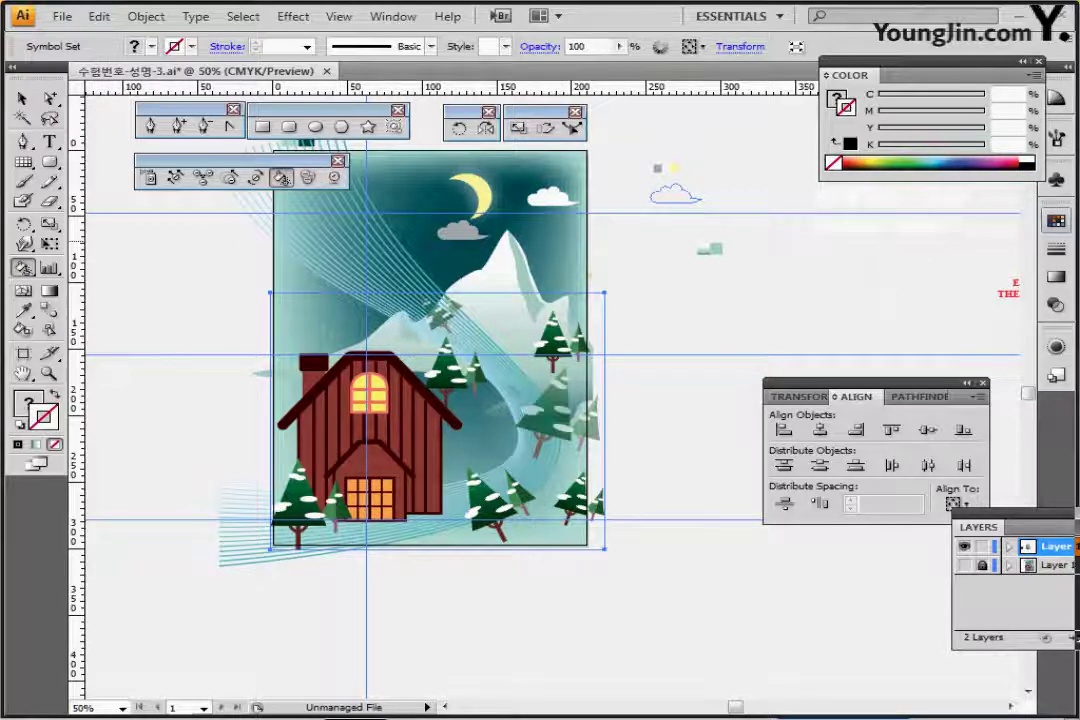
left_click(1056, 220)
key("x")
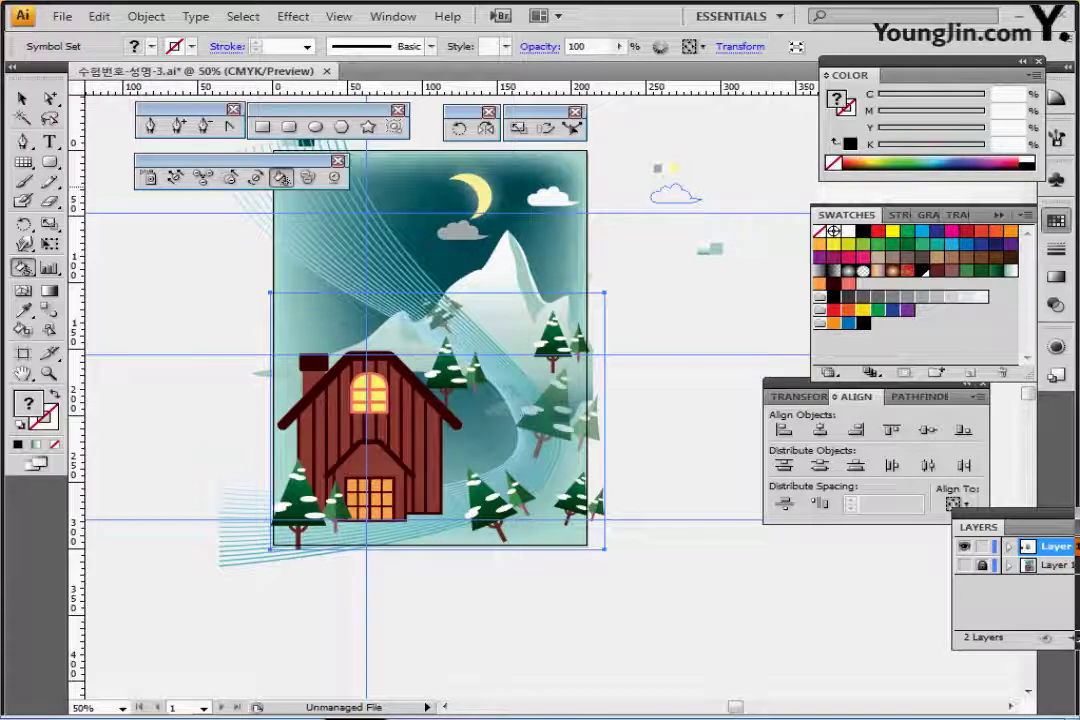
left_click(833, 323)
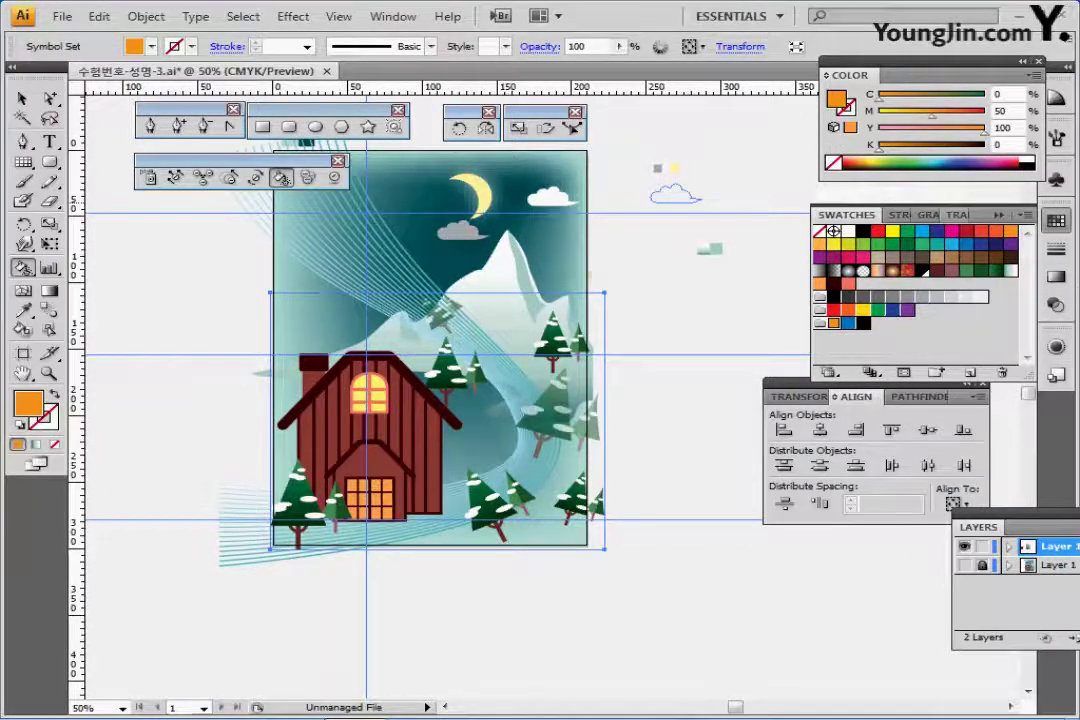
left_click(862, 232)
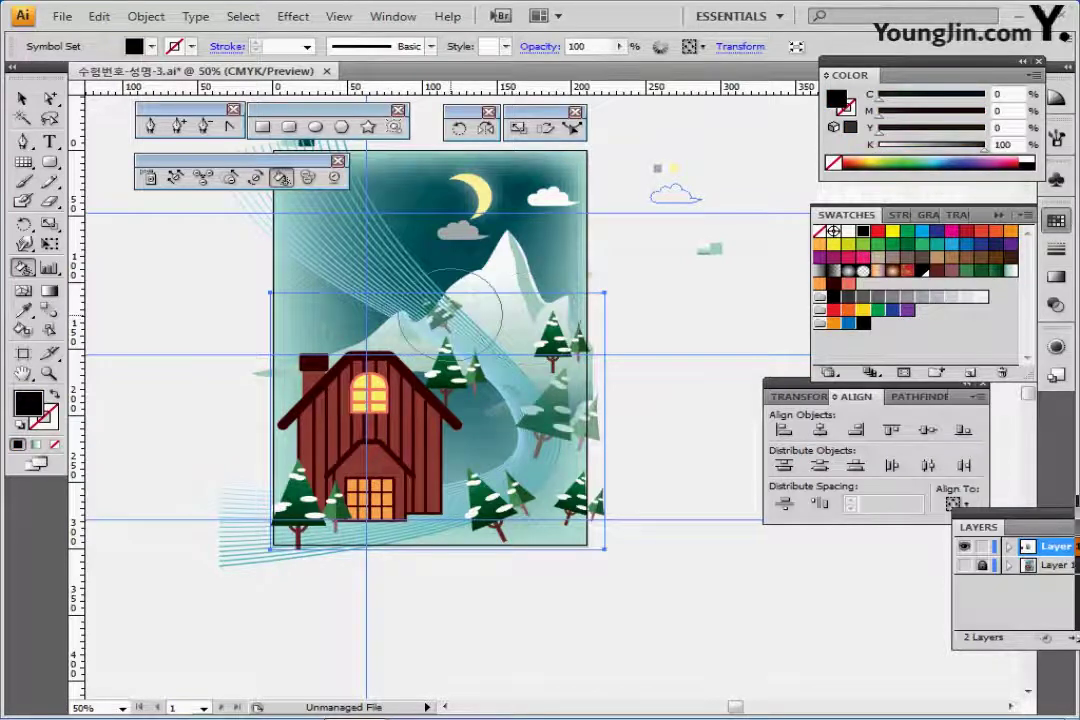
left_click(563, 350)
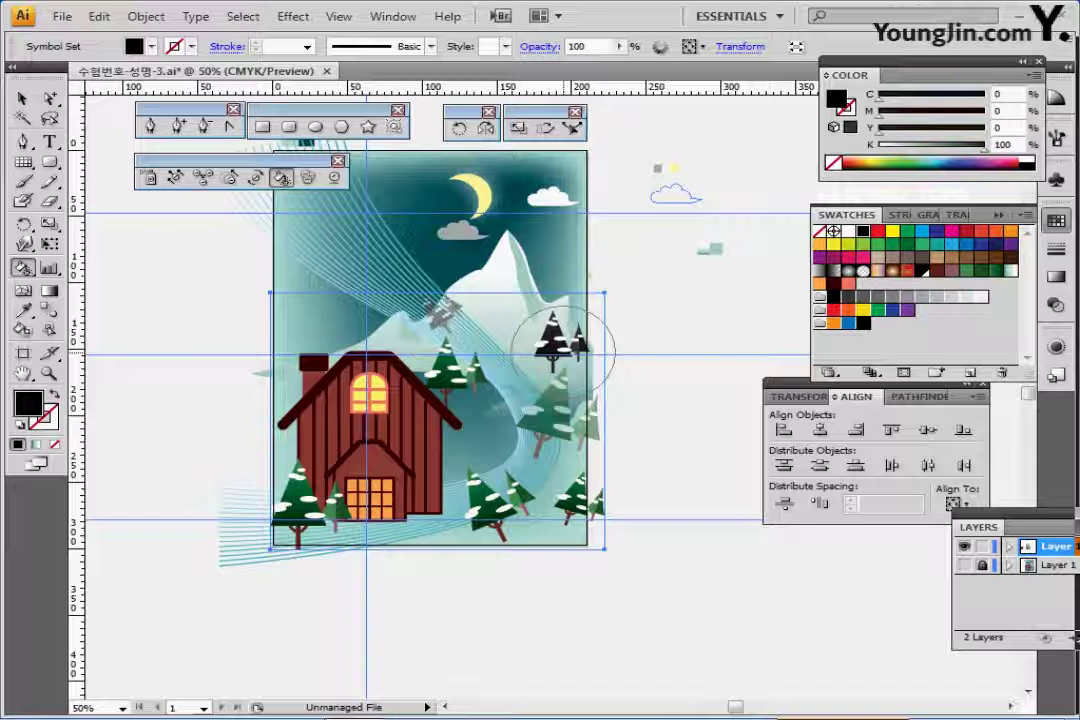
Stain the tree beside the house blue (C 85, M 50) and the lower-right tree orange (M 50, Y 100).
left_click(848, 322)
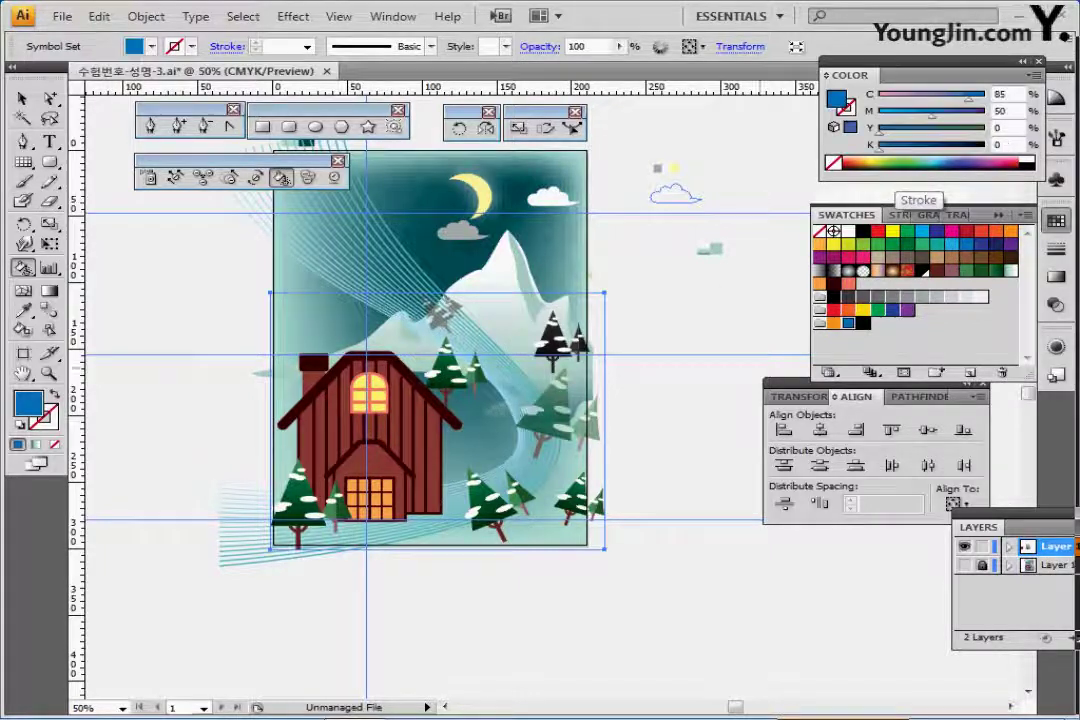
left_click(512, 497)
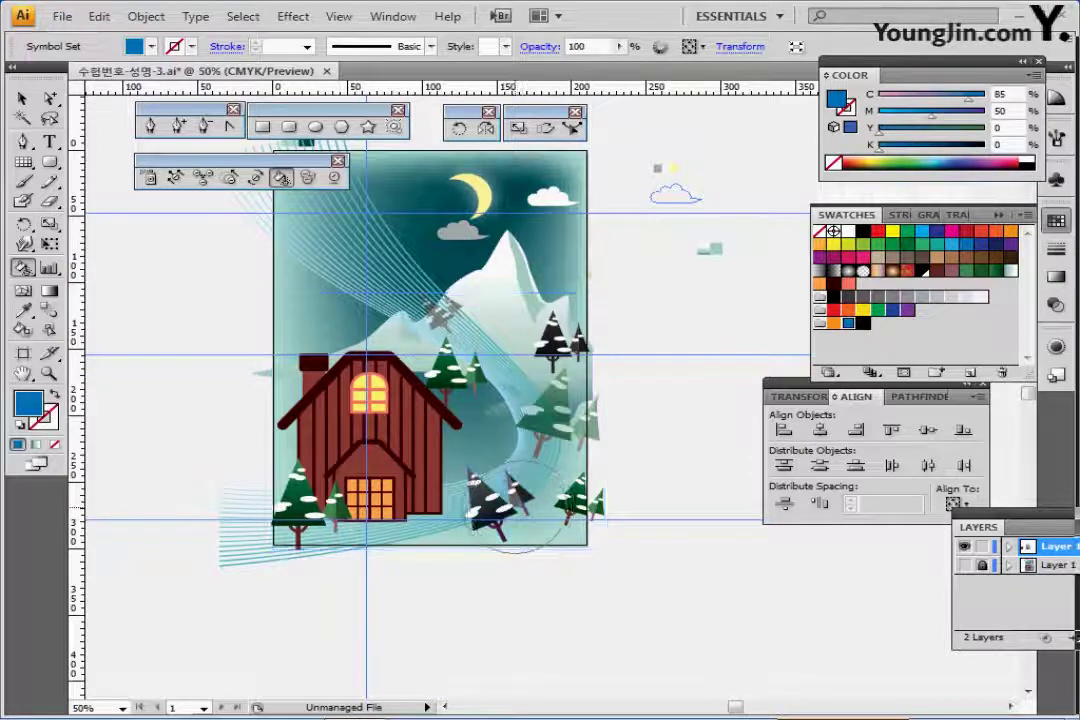
left_click(515, 505)
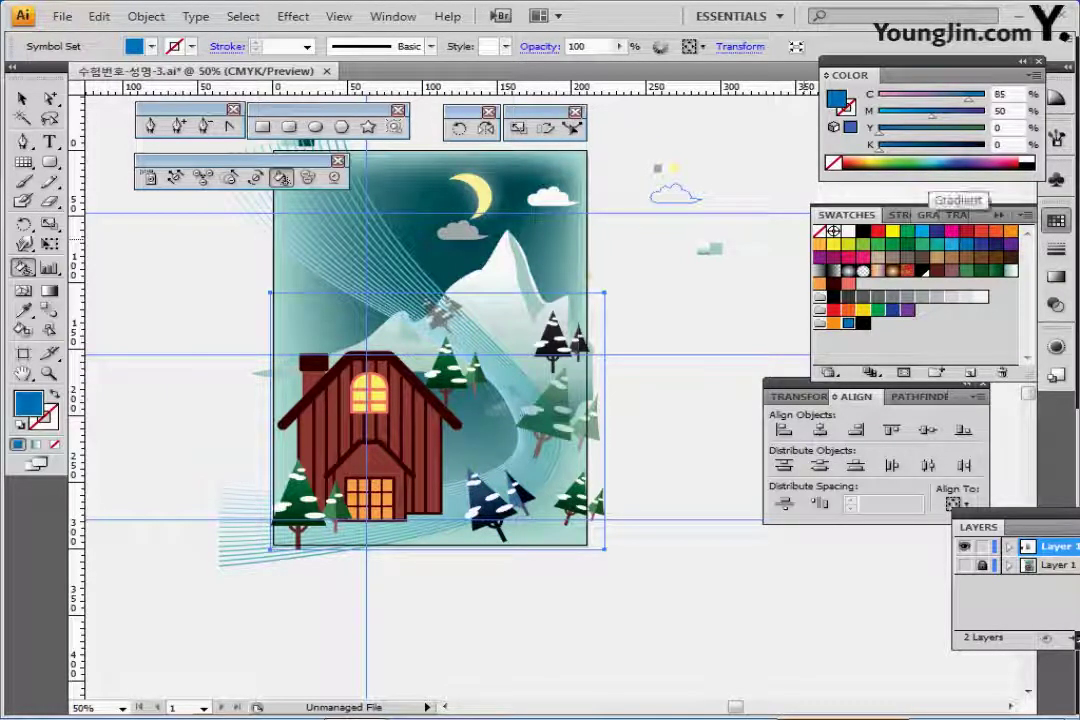
left_click(833, 322)
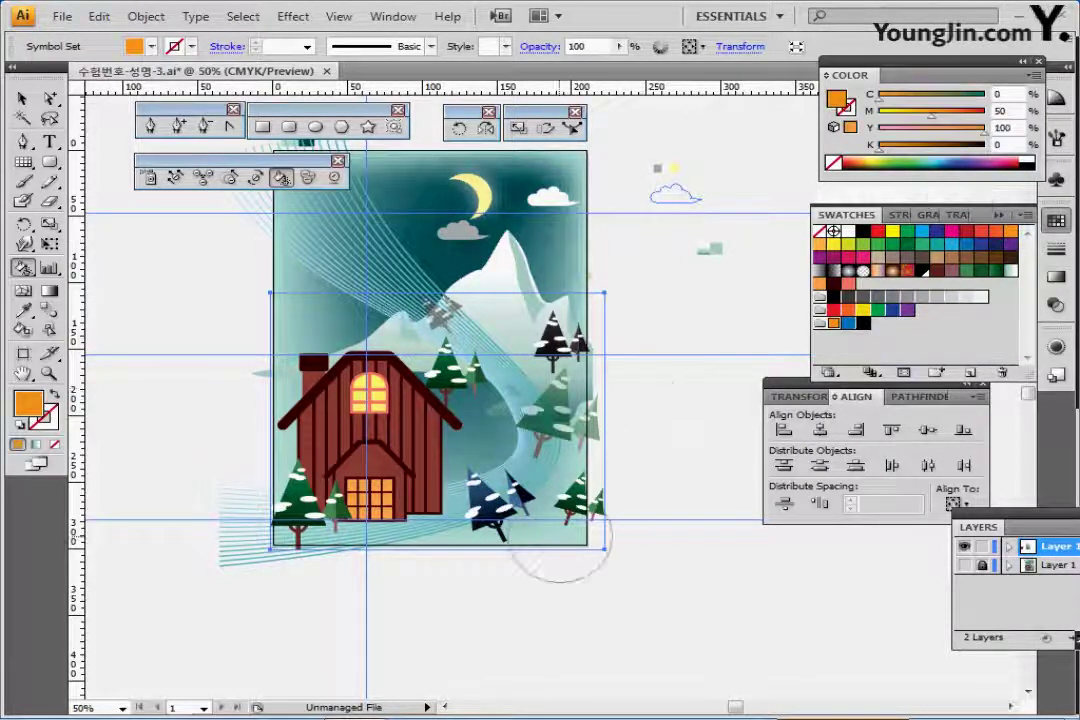
left_click(590, 500)
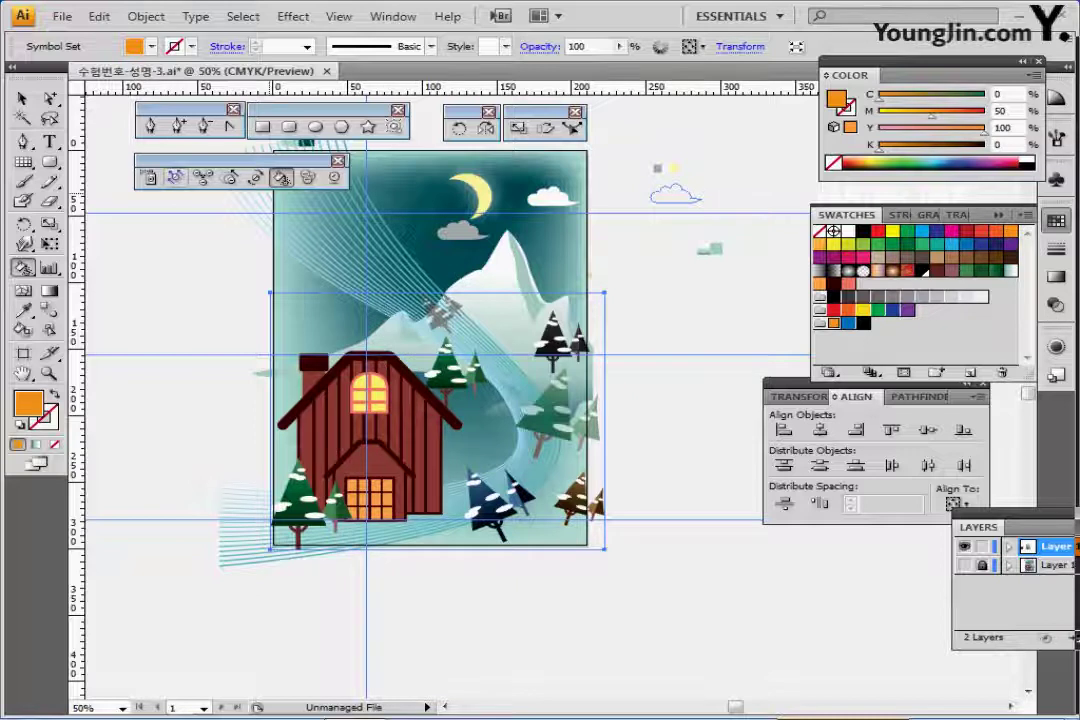
Nudge the trees along the artboard's right edge inward with the Symbol Shifter and save the file.
left_click(175, 177)
mouse_move(586, 513)
left_mouse_down()
mouse_move(576, 504)
mouse_move(590, 410)
mouse_move(585, 420)
left_mouse_up()
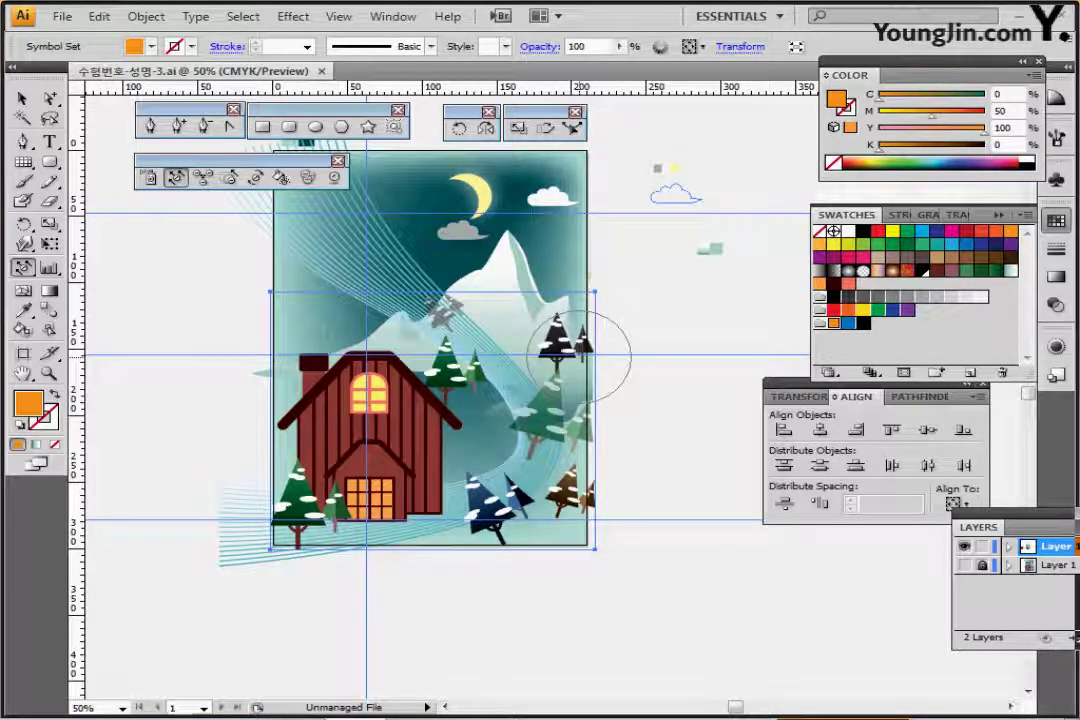
Deselect the tree symbols and load the Snowflake brush from the Decorative_Scatter brush library.
key("ctrl")
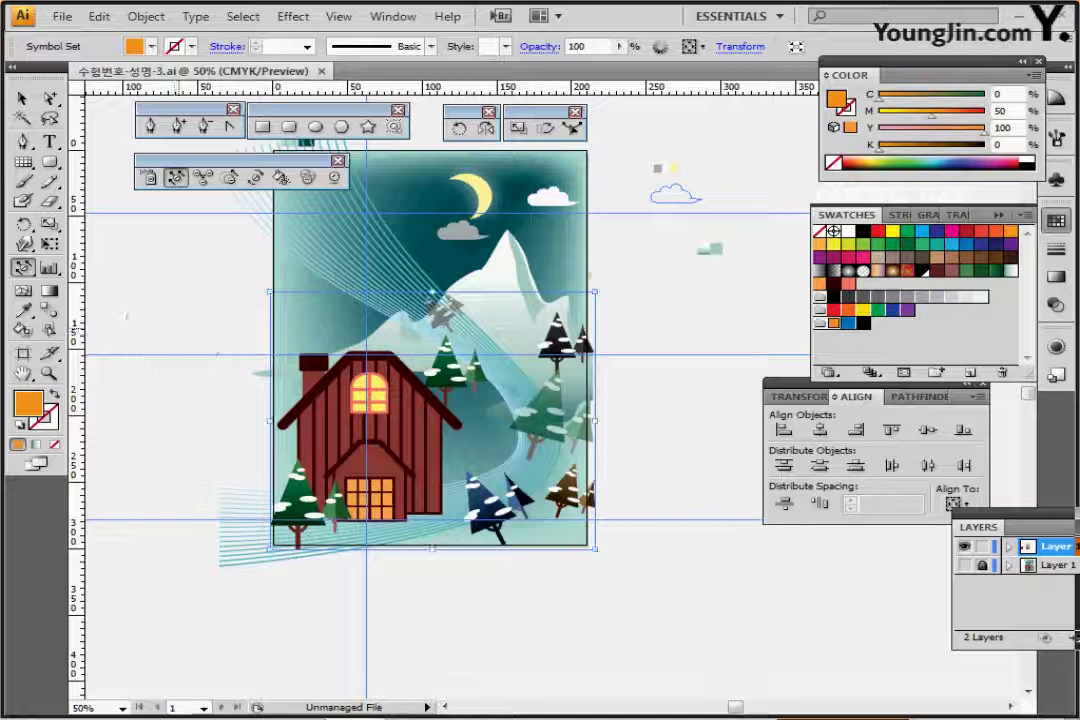
left_click(158, 290, "ctrl")
mouse_move(160, 293)
left_mouse_down()
mouse_move(97, 340)
mouse_move(107, 344)
left_mouse_up()
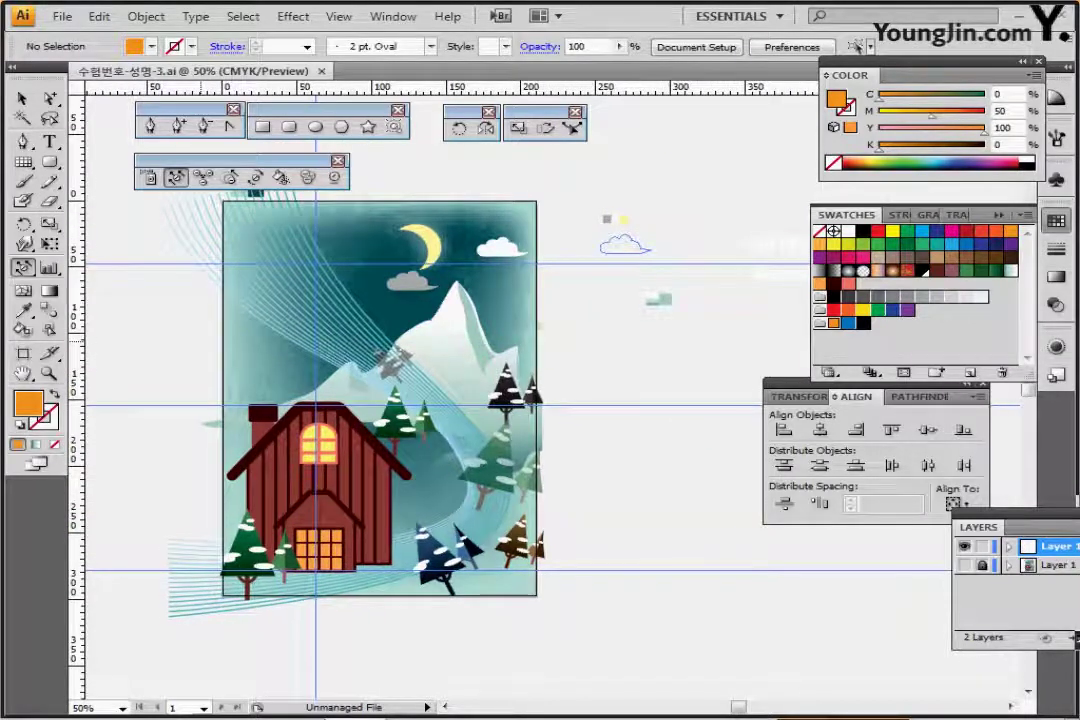
left_click(362, 44)
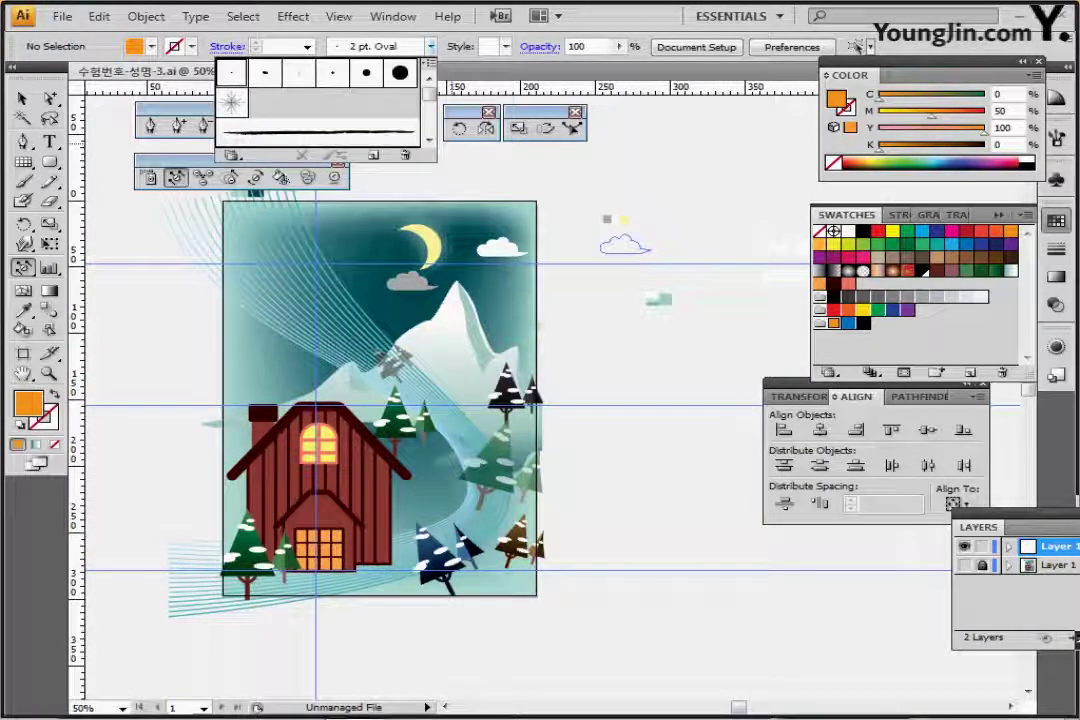
left_click(232, 155)
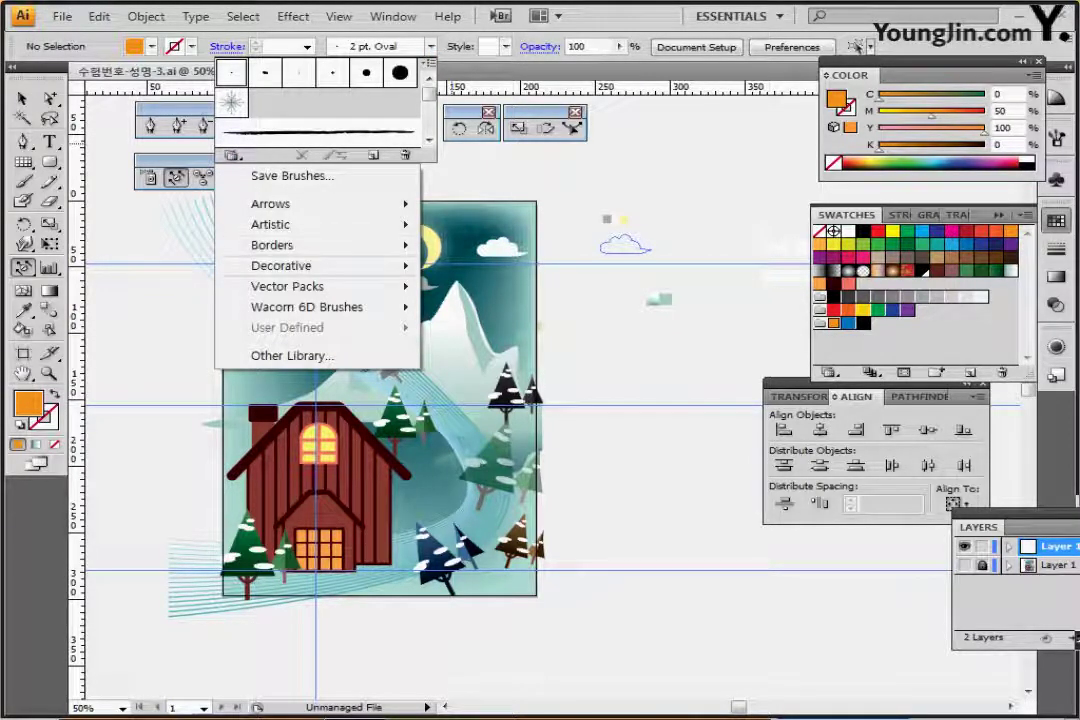
mouse_move(290, 265)
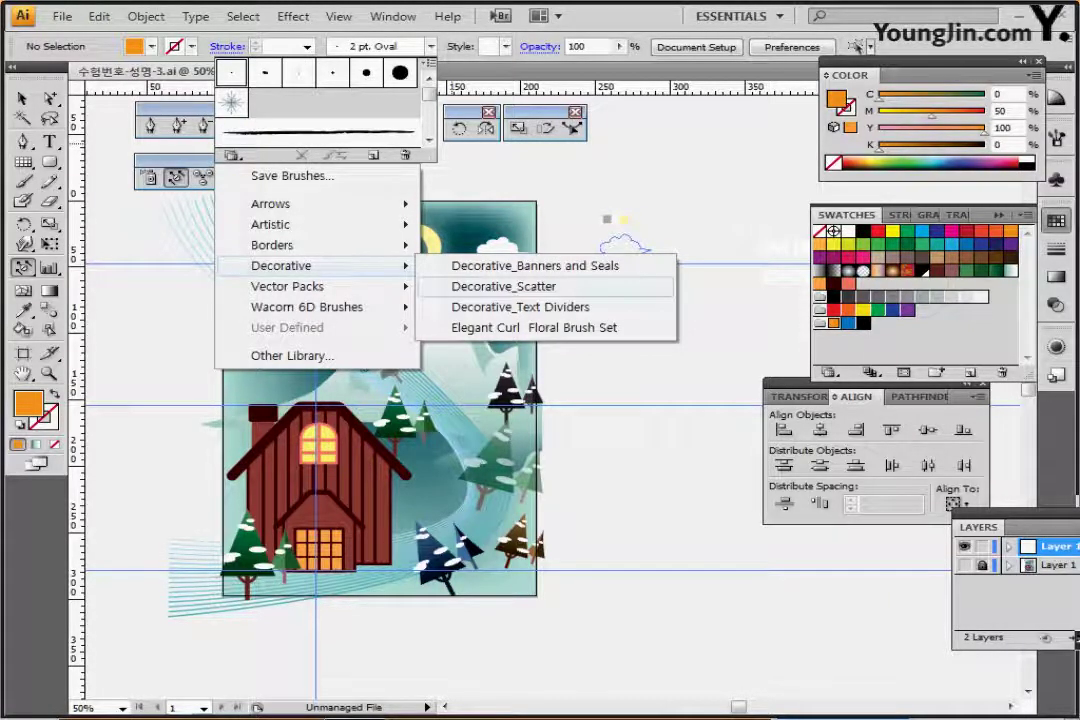
left_click(503, 286)
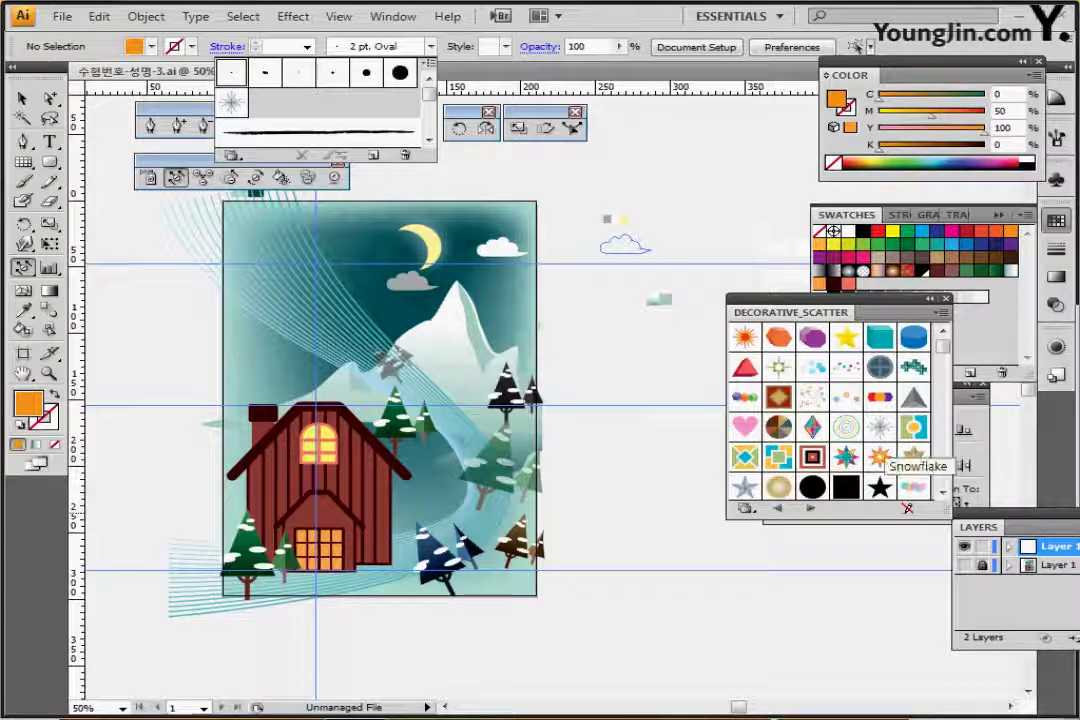
left_click(880, 456)
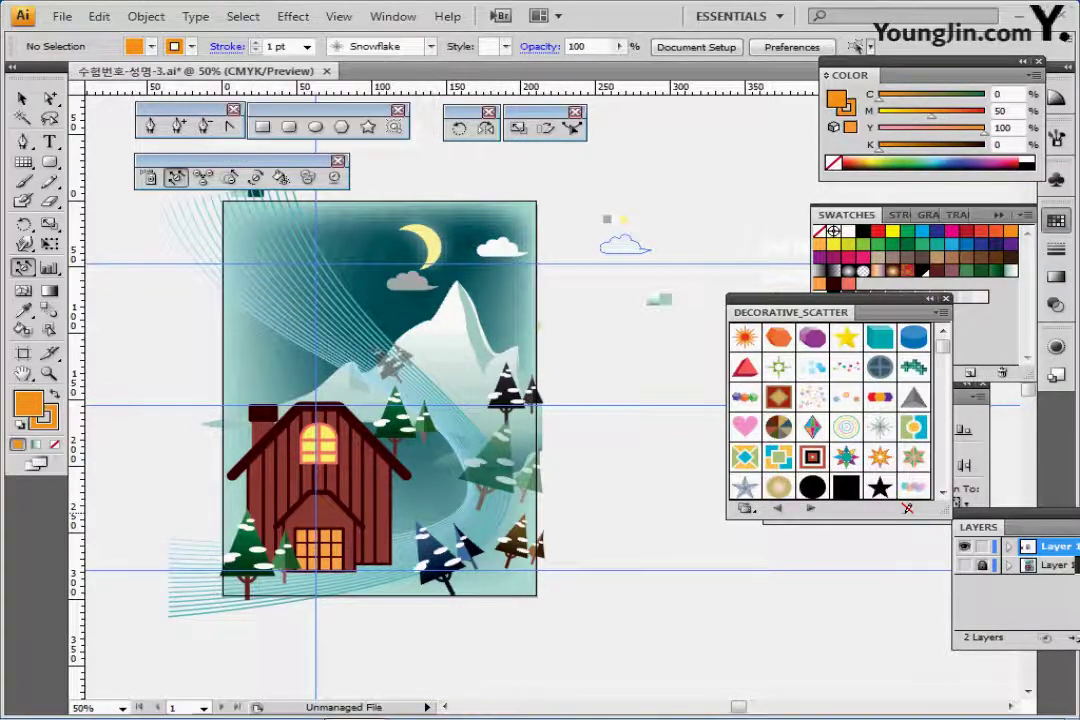
left_click(946, 299)
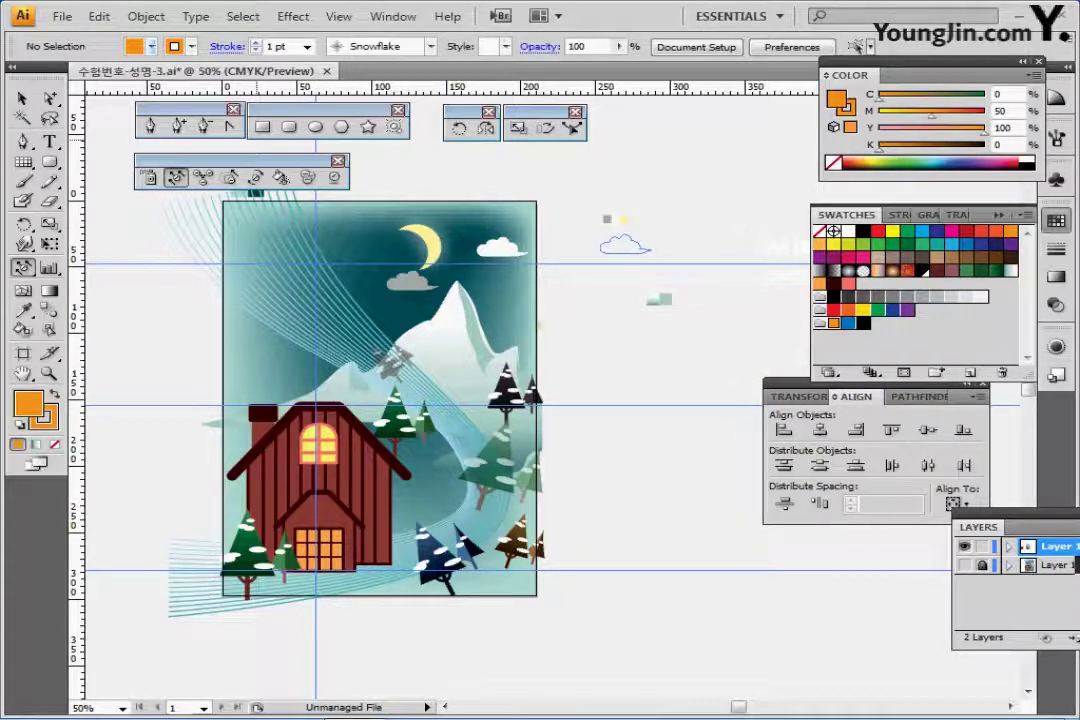
With no fill, draw a curving Snowflake-brush path along the wavy lines from above the artboard's upper-left corner to below its lower-left corner, and save.
left_click(151, 47)
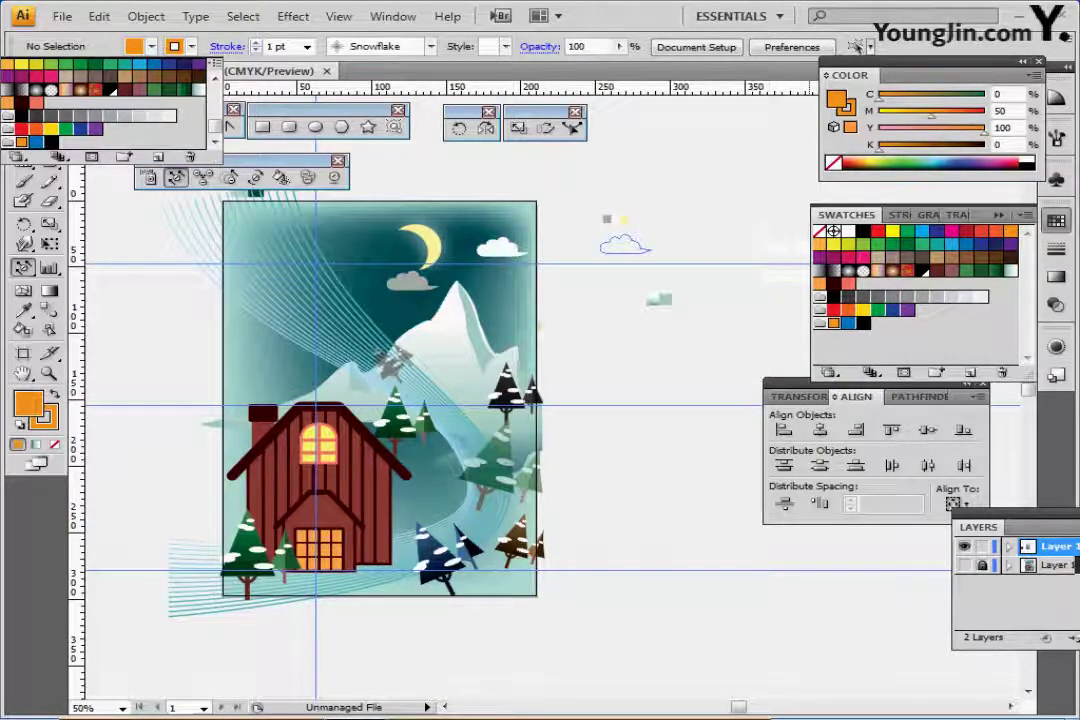
left_click(55, 444)
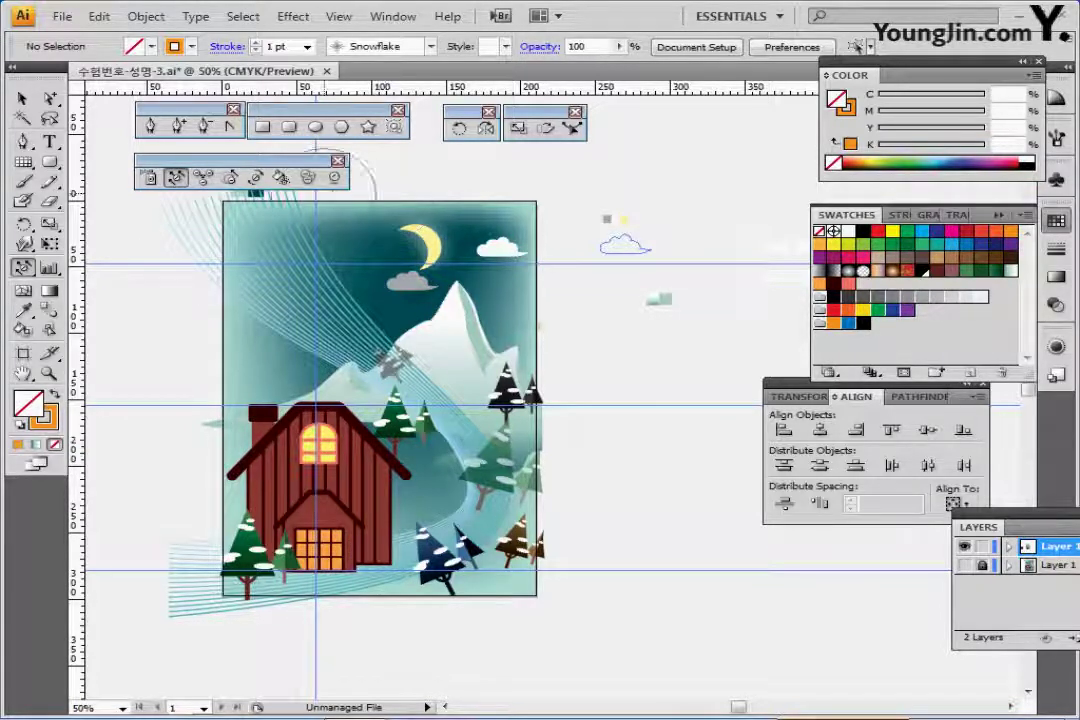
left_click(150, 125)
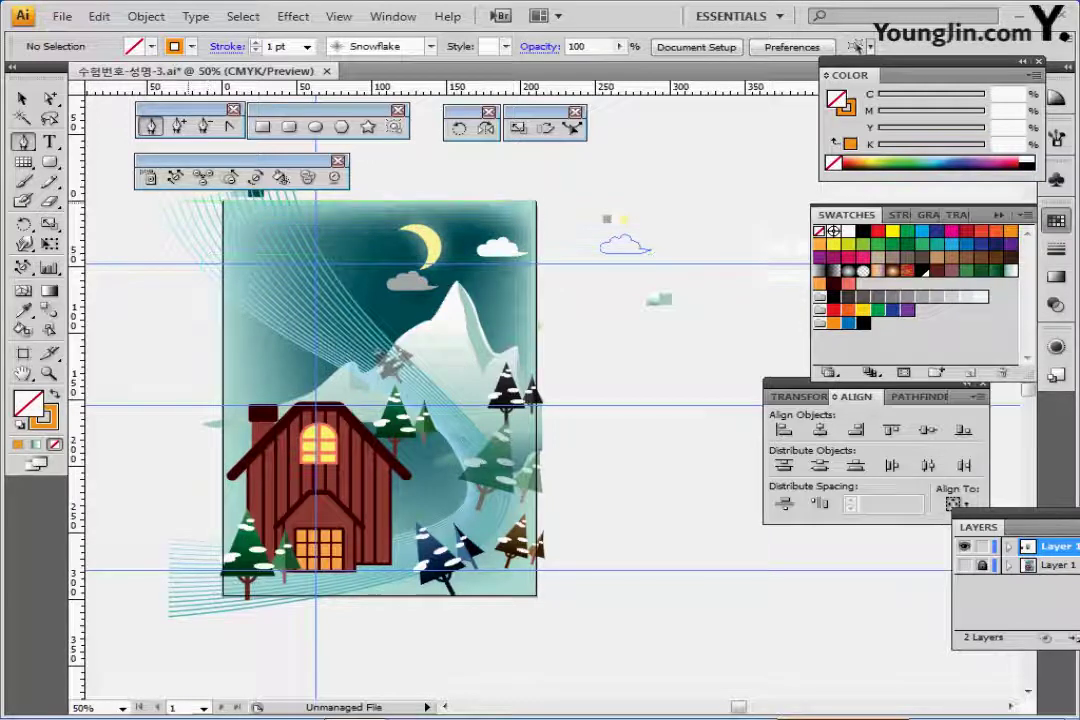
left_click_drag(204, 161, 204, 143)
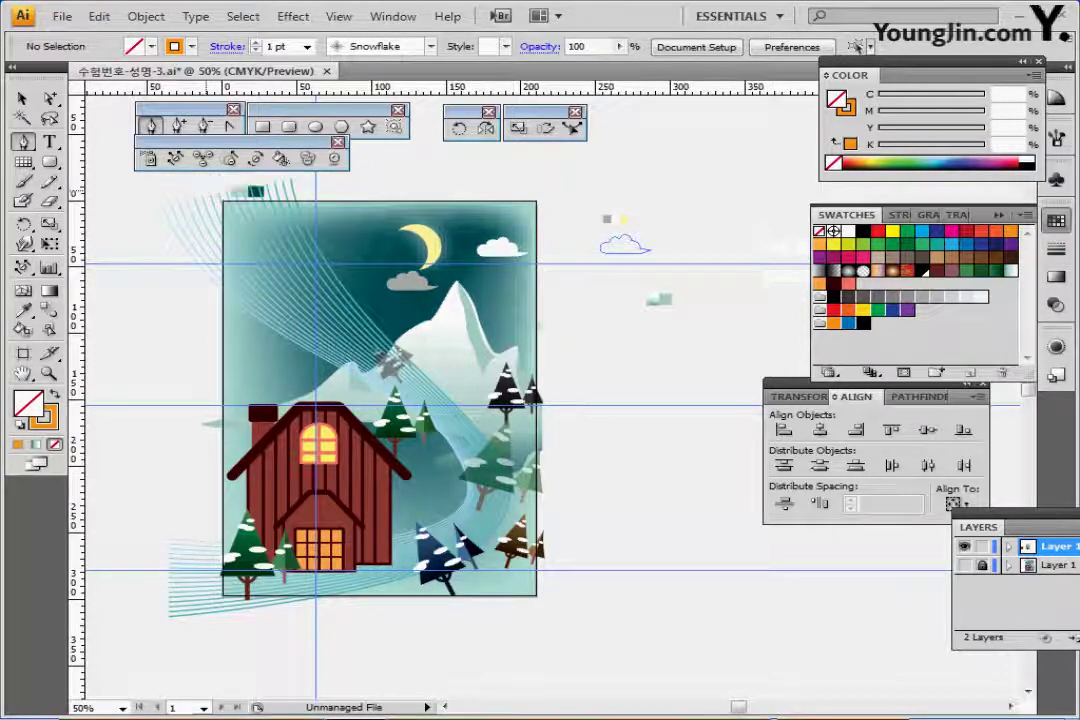
left_click(201, 186)
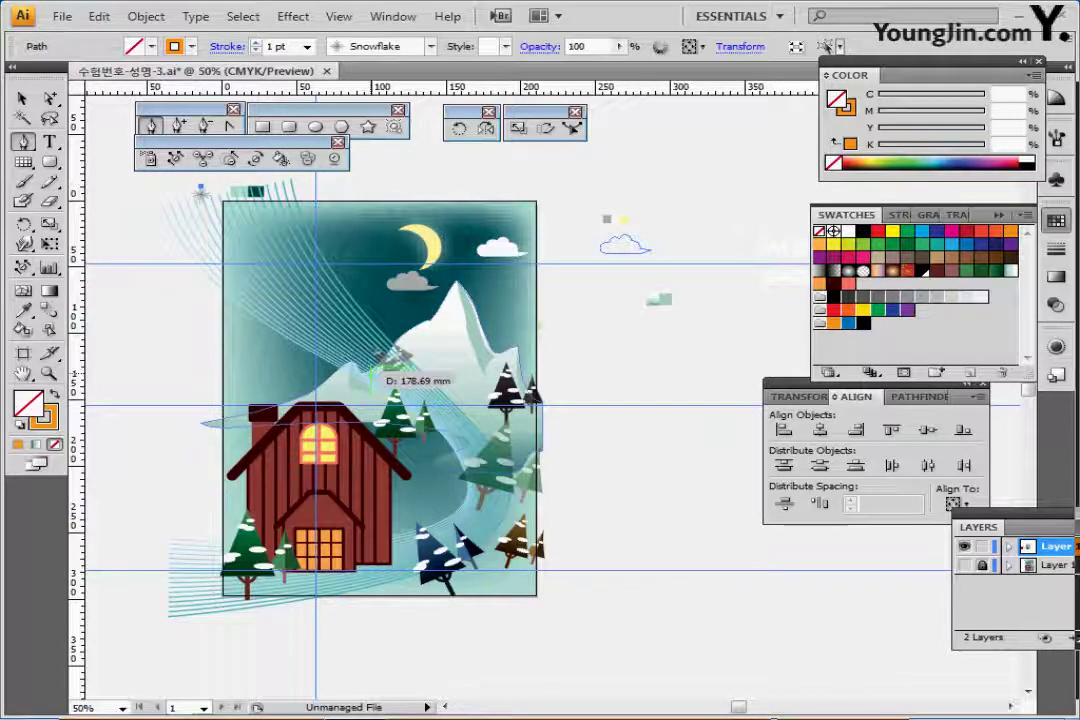
left_click_drag(361, 382, 495, 453)
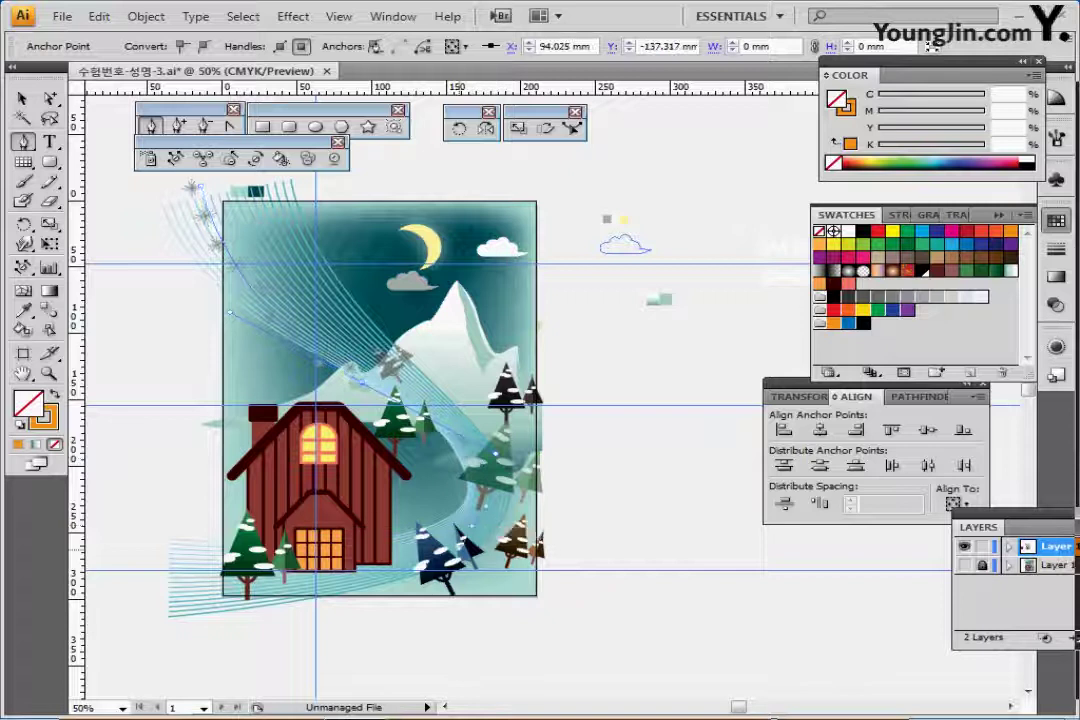
mouse_move(481, 543)
left_mouse_down()
mouse_move(222, 591)
mouse_move(220, 635)
mouse_move(160, 615)
left_mouse_up()
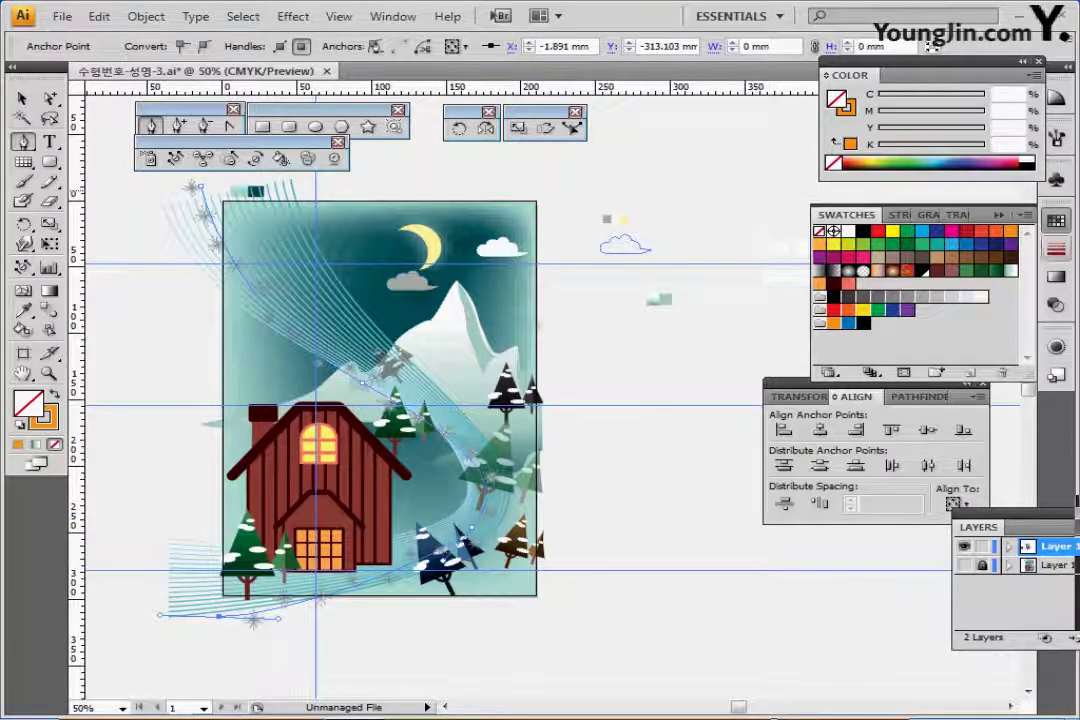
left_click(897, 215)
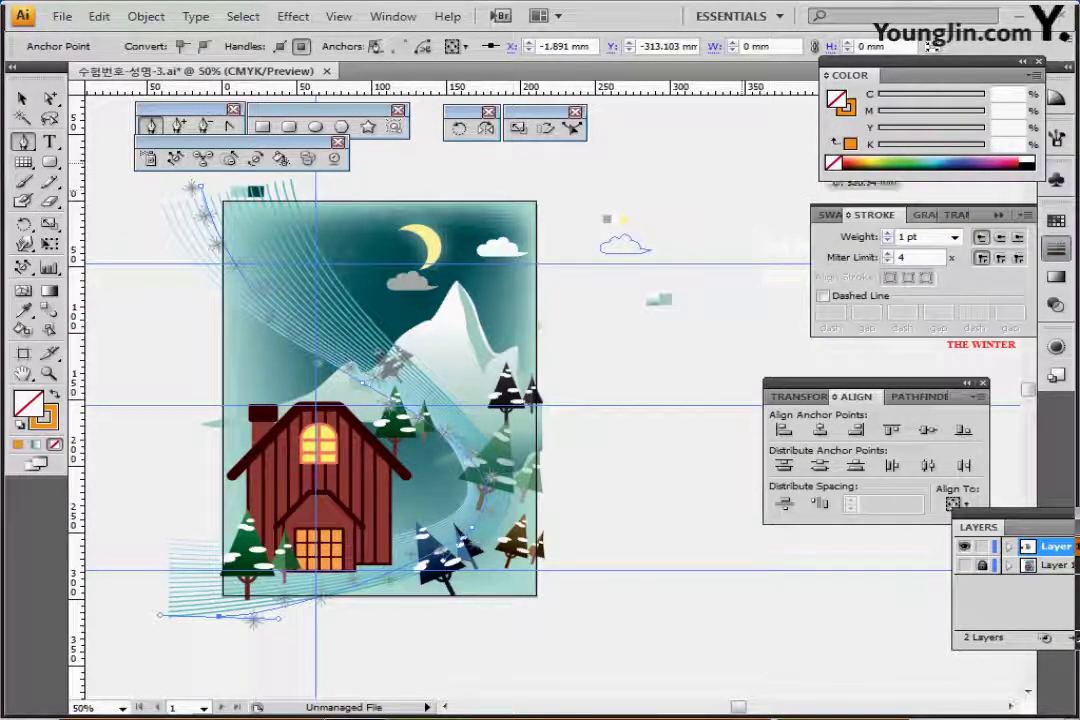
left_click(62, 16)
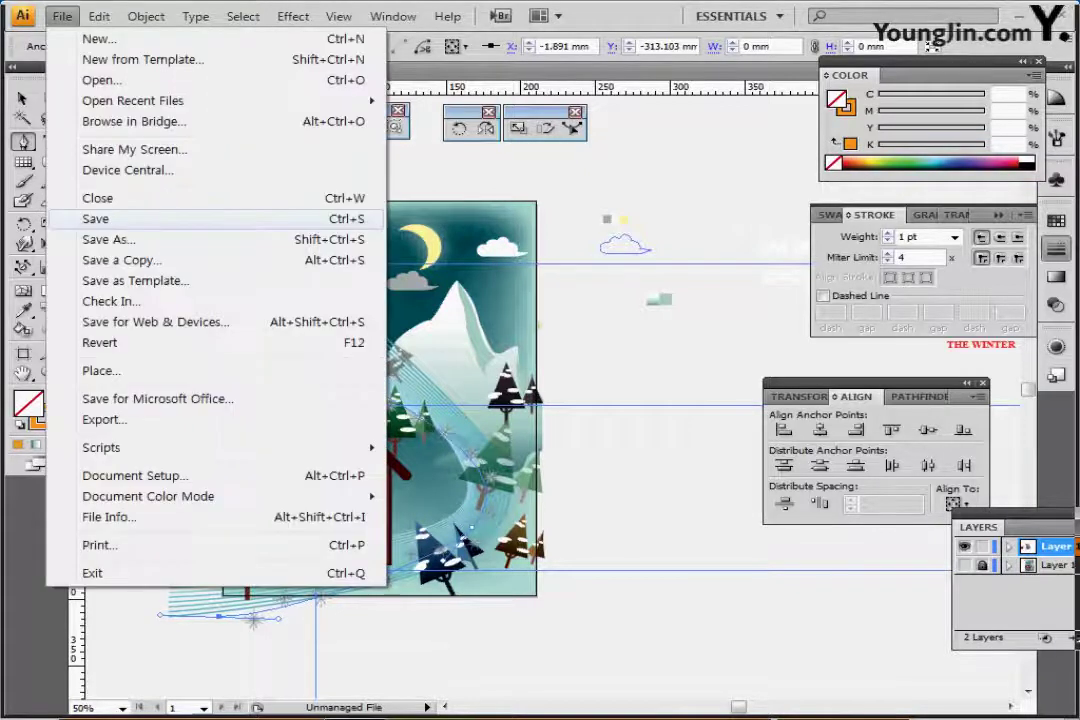
left_click(96, 219)
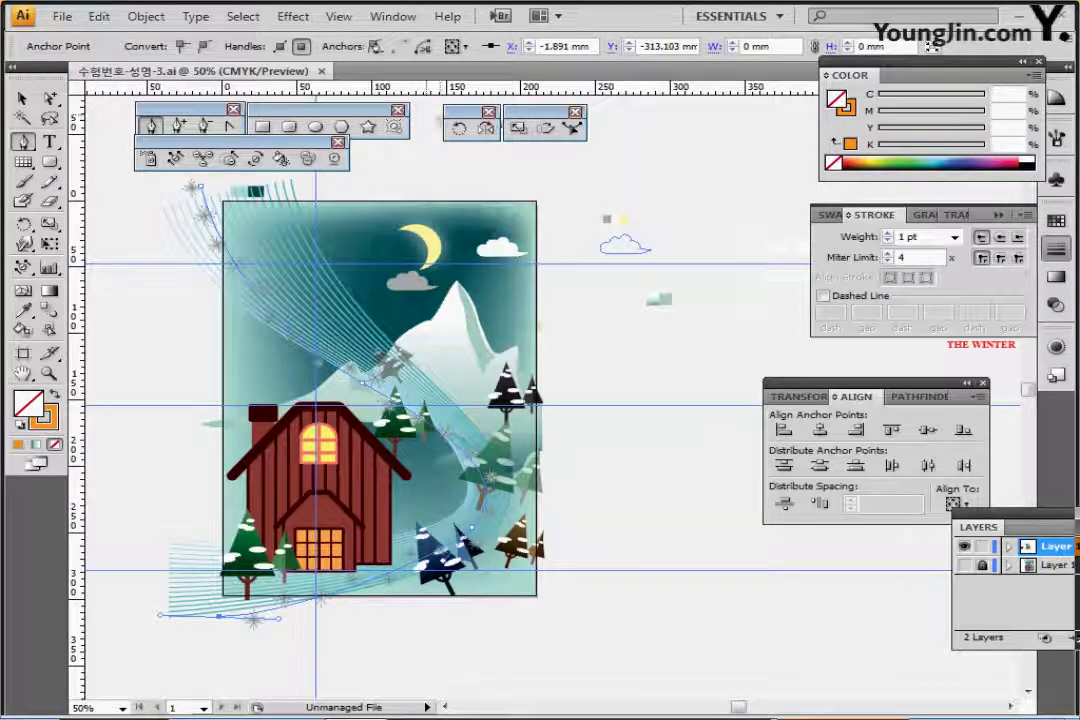
Move the white text lines "WINTER TRIP" and "SNOWY NIGHT" from outside the artboard onto the sky beside the moon.
left_click(547, 180, "ctrl")
left_click_drag(547, 180, 479, 189)
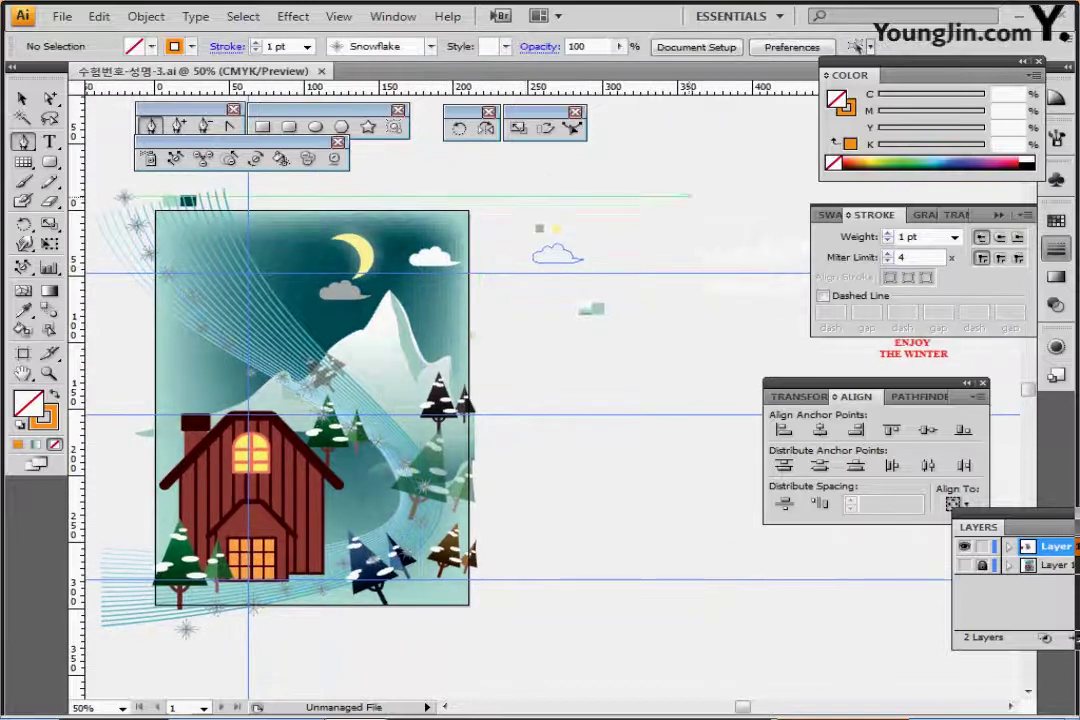
left_click_drag(690, 195, 914, 373)
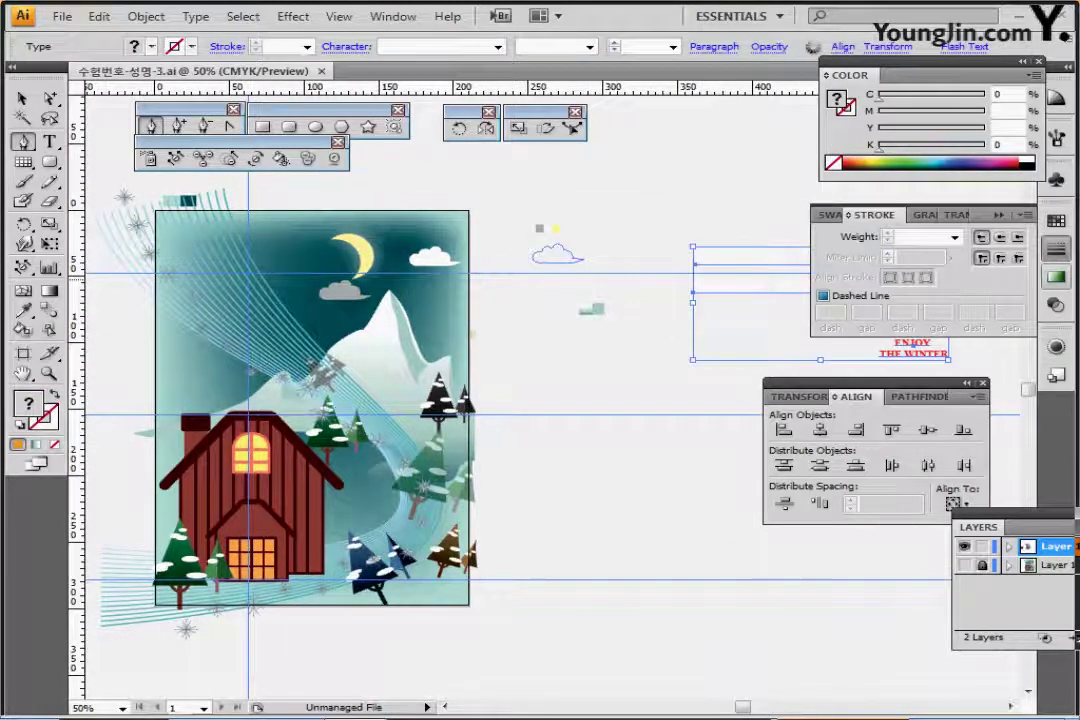
key("ctrl+shift+a")
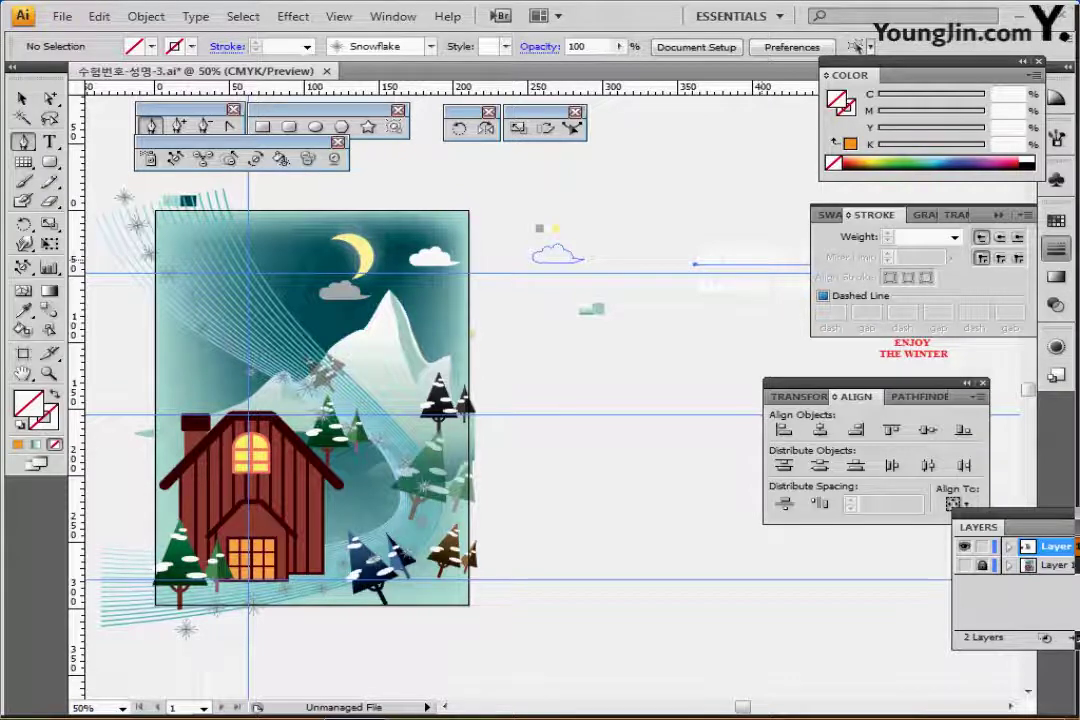
left_click(750, 264, "ctrl")
left_click(665, 225, "ctrl")
left_click_drag(665, 225, 258, 296)
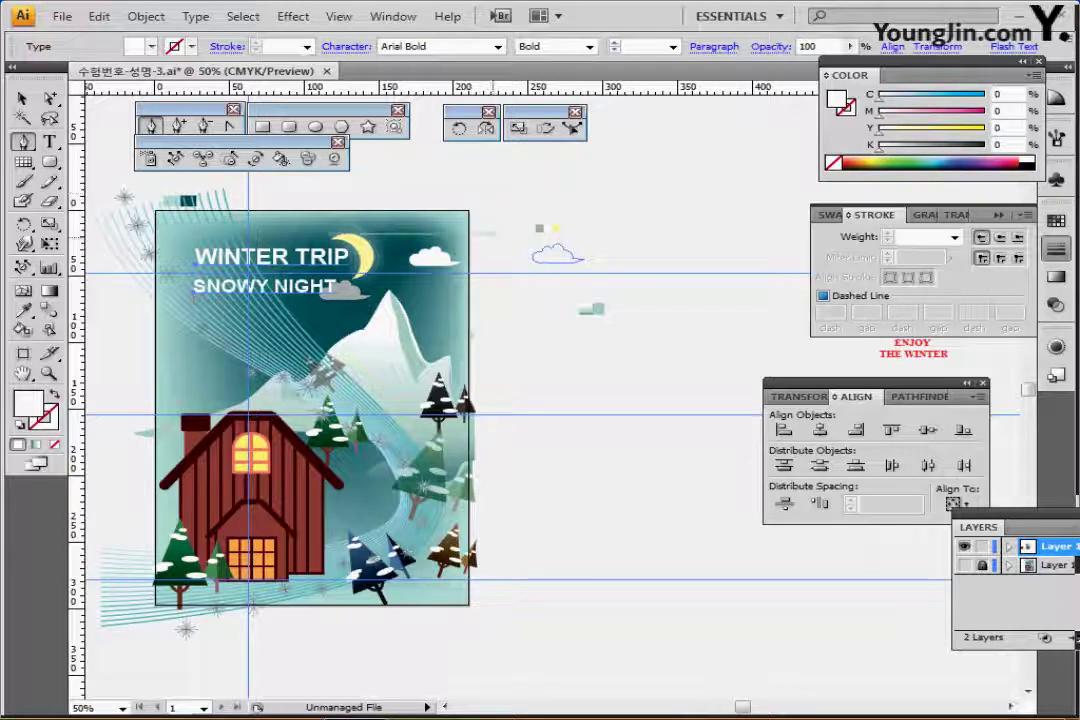
key("ctrl+shift+a")
Apply an envelope warp to the "WINTER TRIP" text with the horizontal Arc Upper style and a 40% bend.
left_click(320, 257, "ctrl")
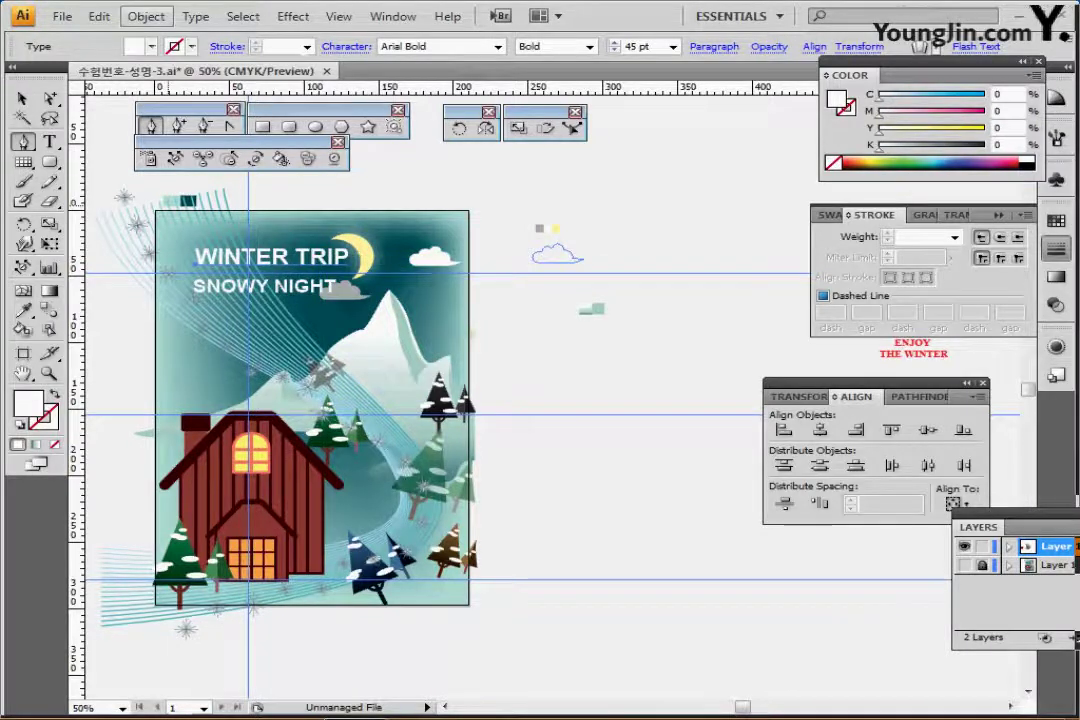
left_click(146, 16)
mouse_move(230, 419)
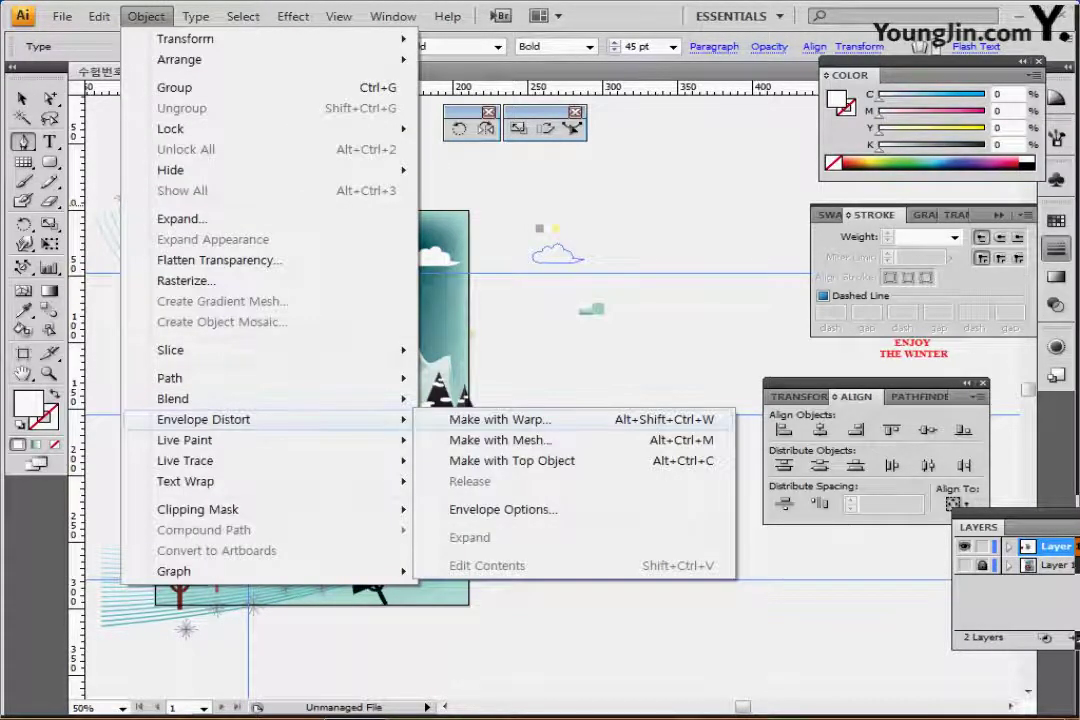
left_click(500, 419)
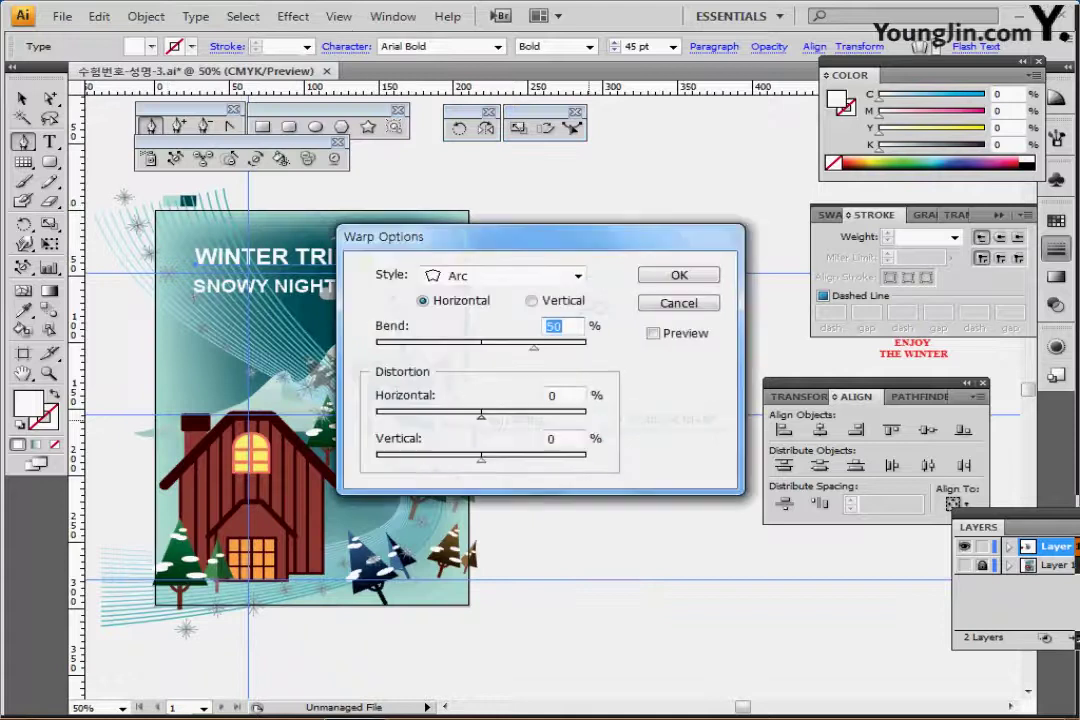
left_click_drag(480, 236, 610, 228)
left_click(786, 324)
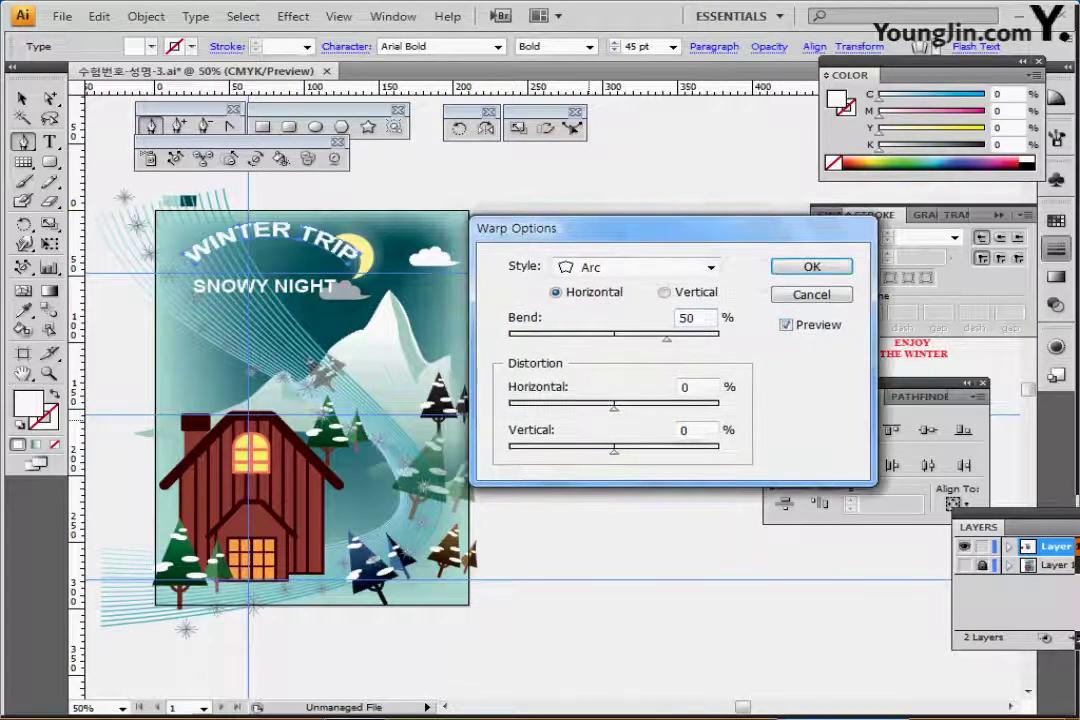
left_click(711, 267)
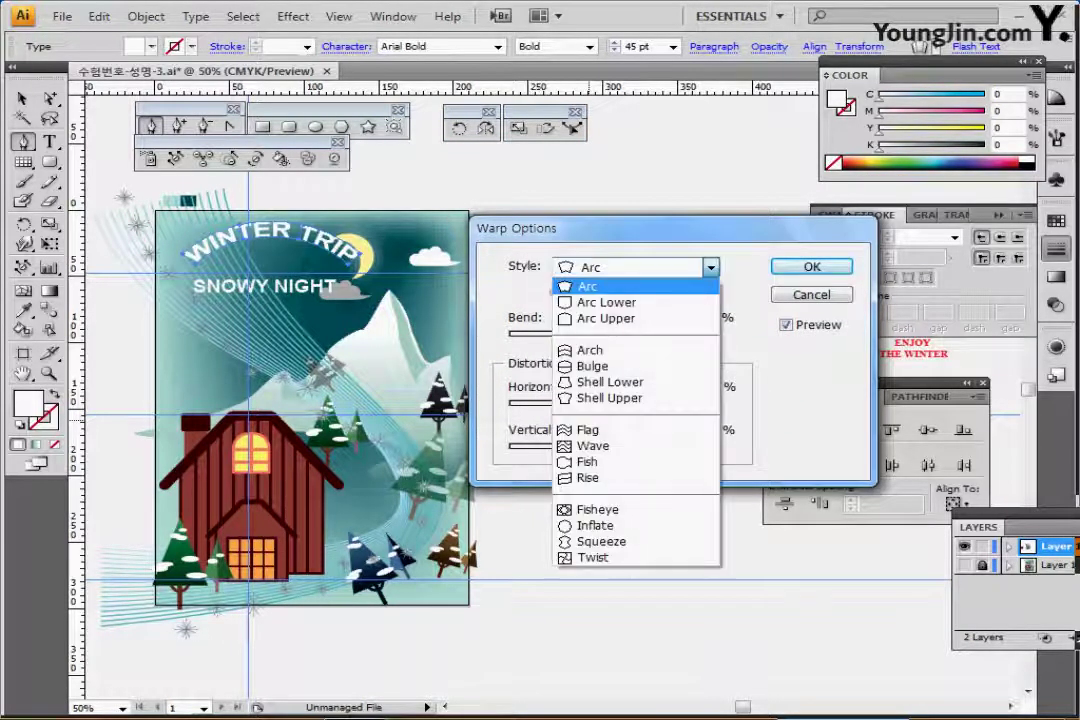
left_click(606, 318)
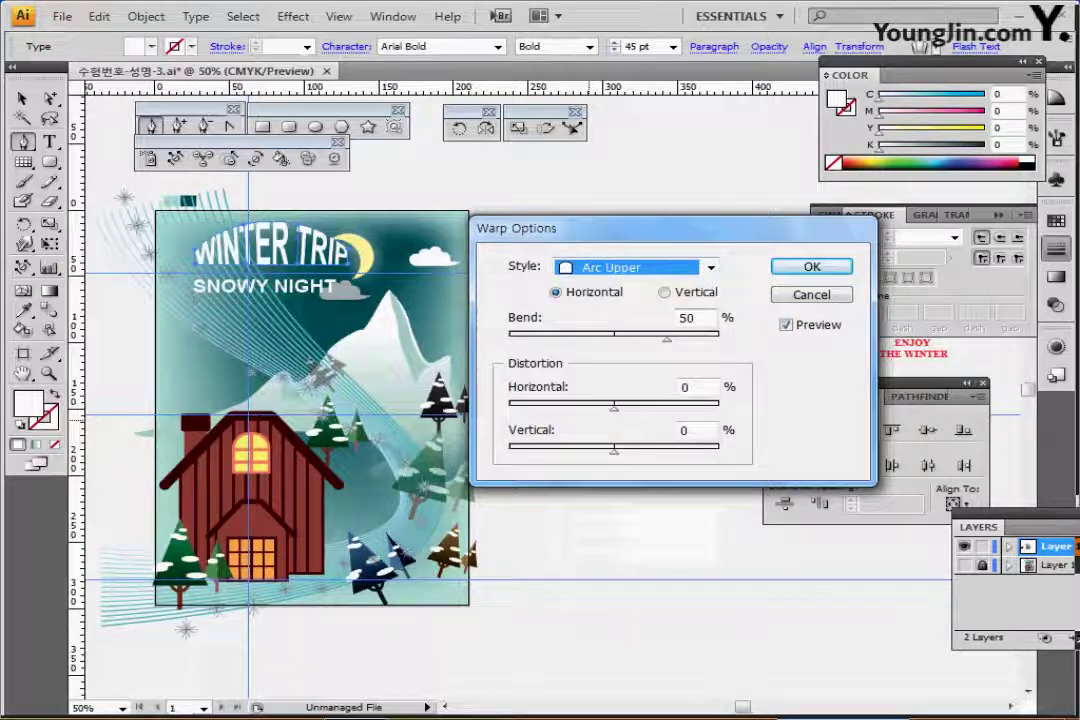
key("Tab")
key("Tab")
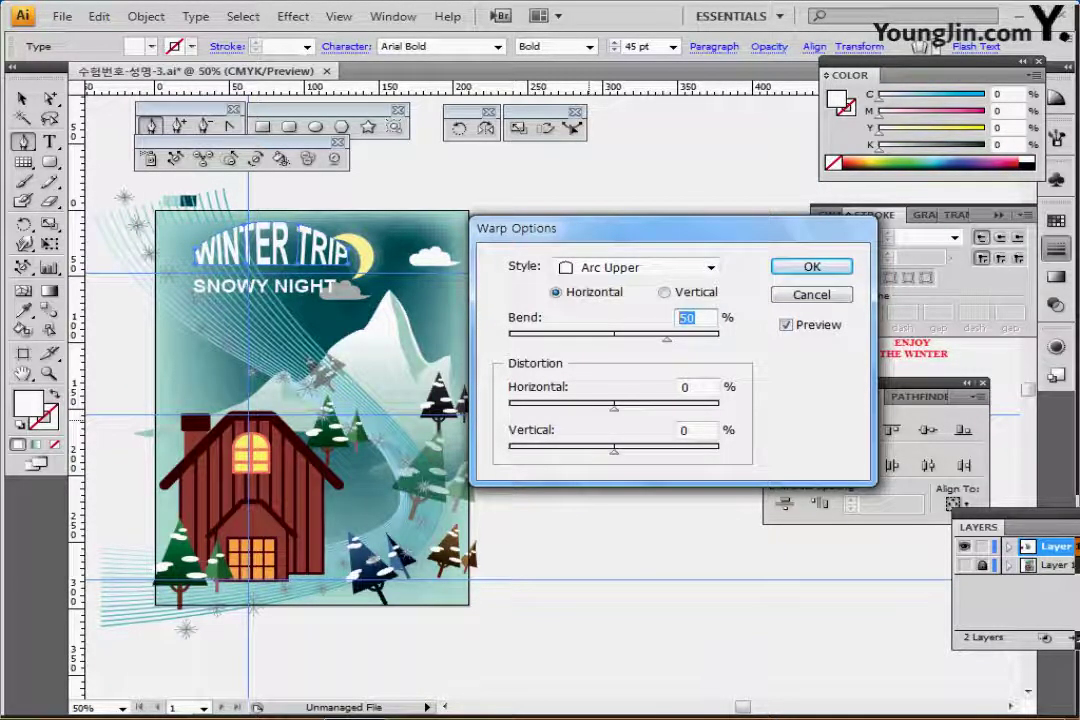
type("40")
key("Return")
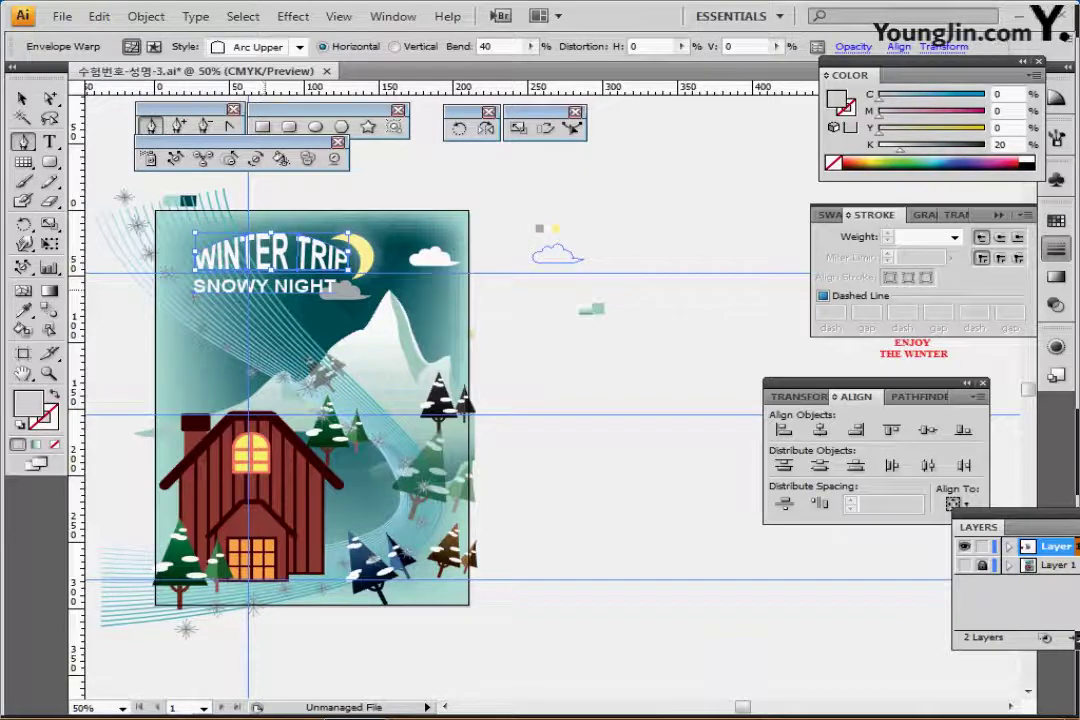
Center the "WINTER TRIP" and "SNOWY NIGHT" text lines horizontally on each other.
left_click(266, 288, "ctrl+shift")
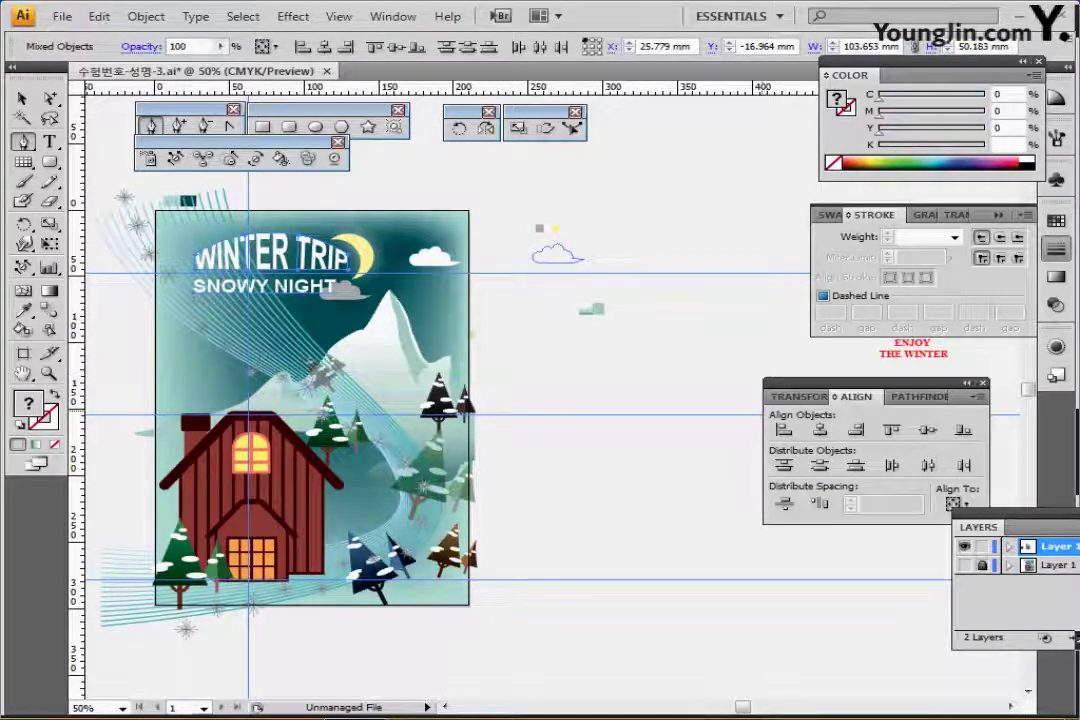
left_click(819, 430)
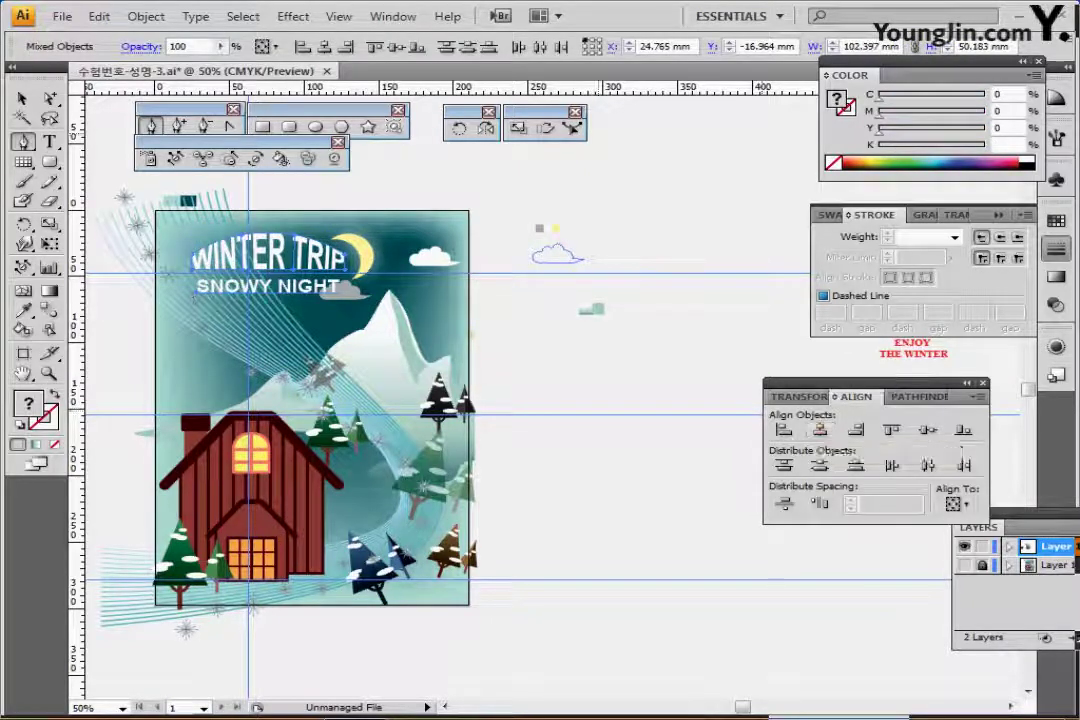
Apply a Multiply drop shadow to both title lines with 2 mm X and Y offsets and 1.5 mm blur, deselect them, and save.
left_click(293, 16)
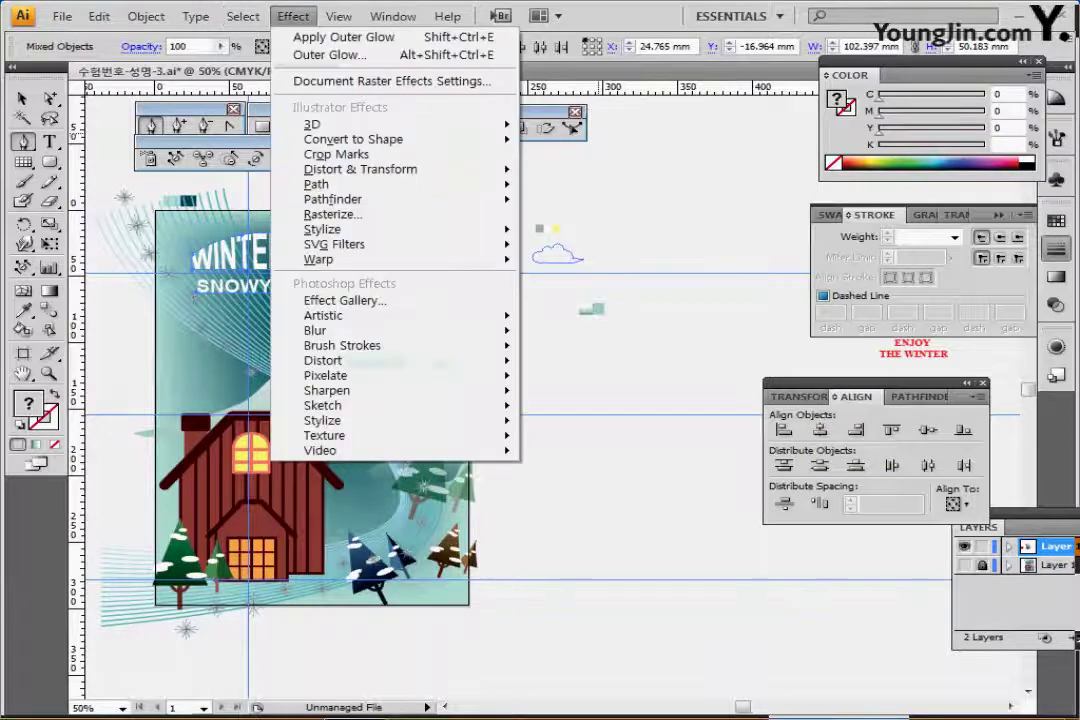
mouse_move(330, 229)
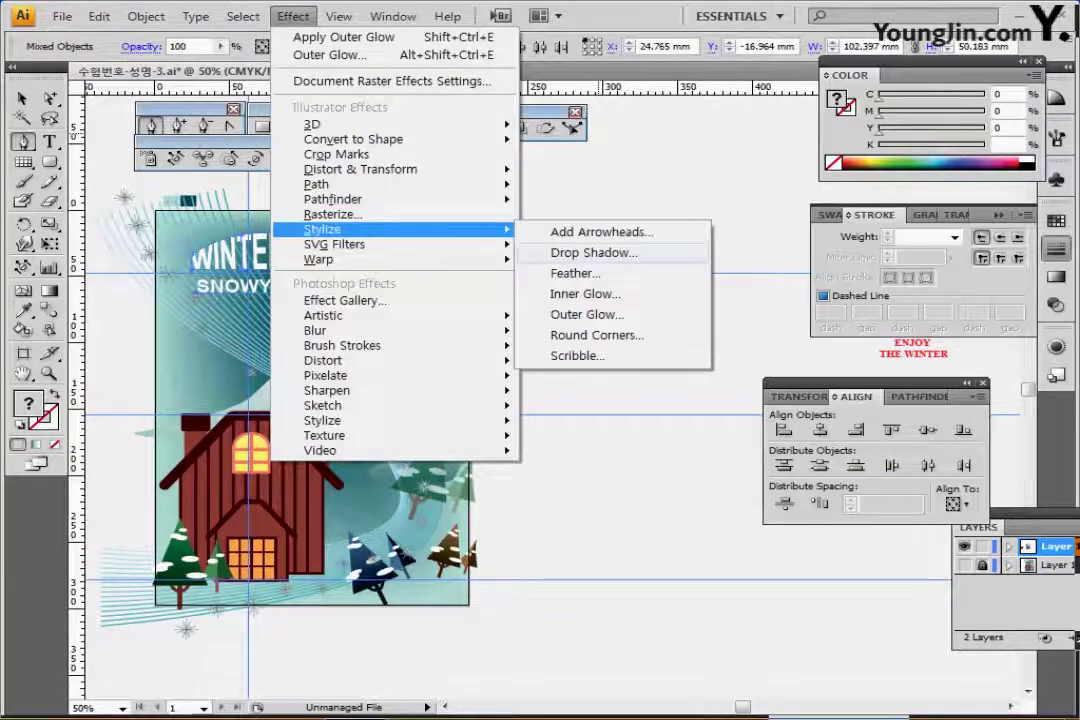
left_click(594, 252)
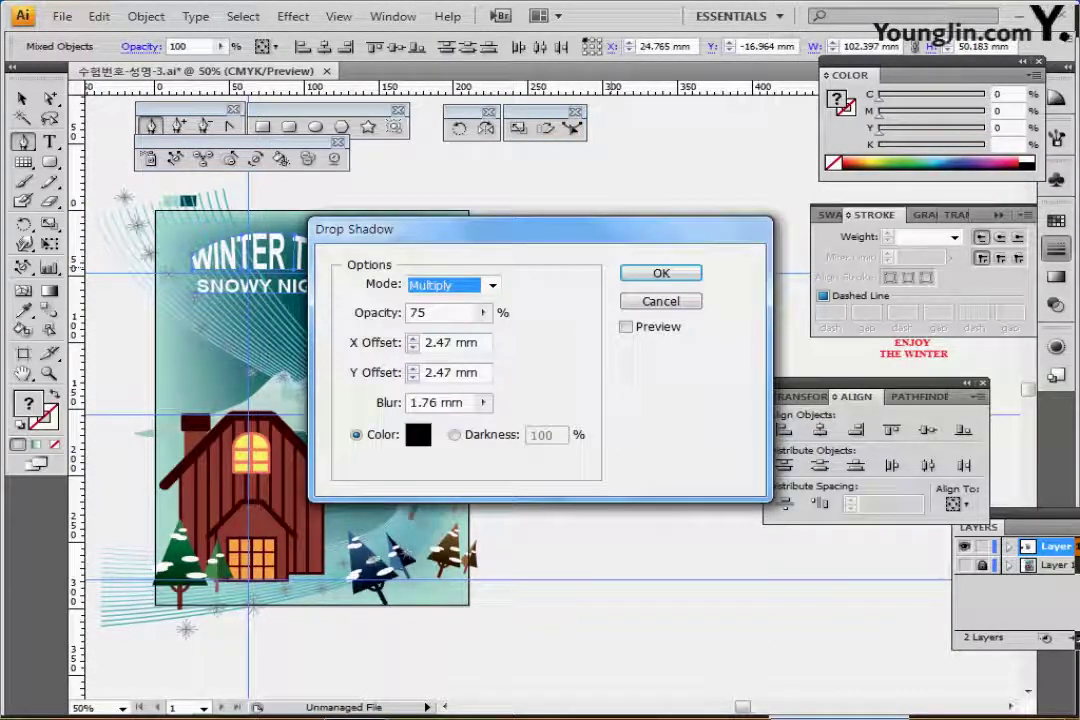
double_click(436, 342)
type("1")
key("Up")
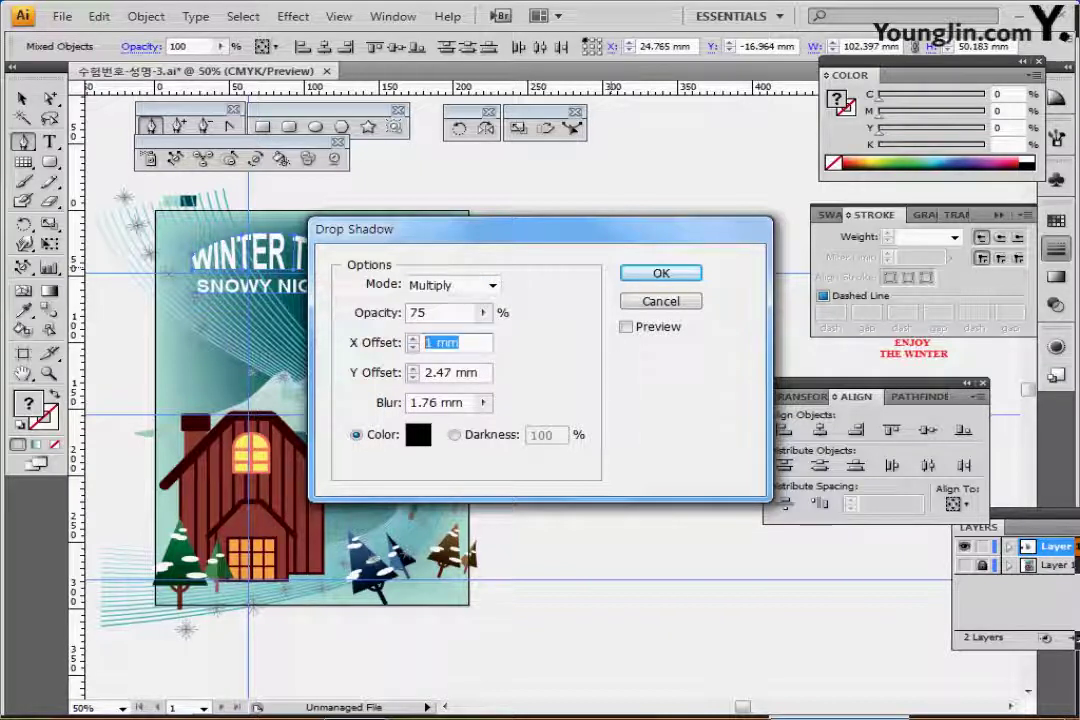
key("Tab")
type("2")
key("Tab")
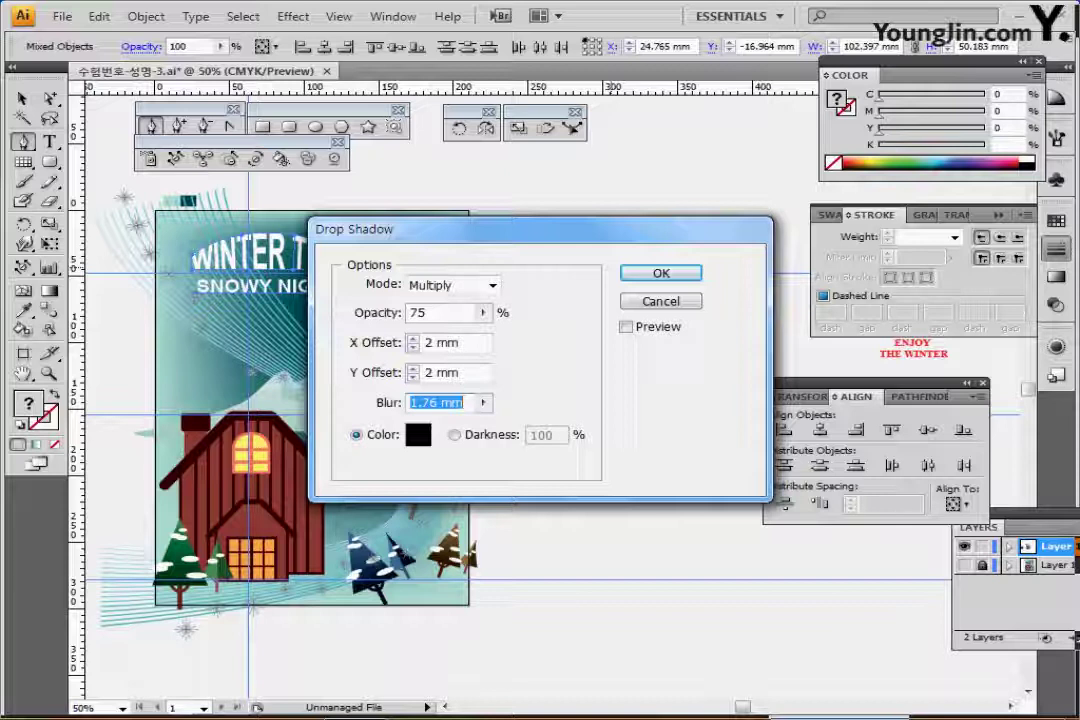
type("1.5")
key("Return")
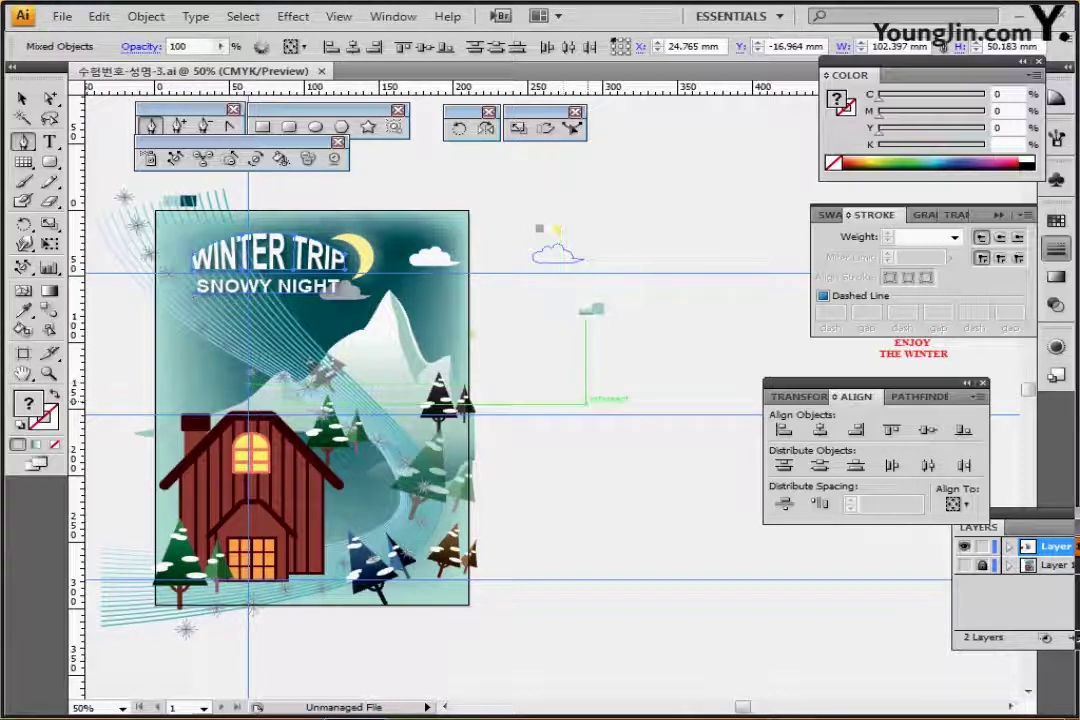
left_click(627, 418, "ctrl")
key("ctrl+s")
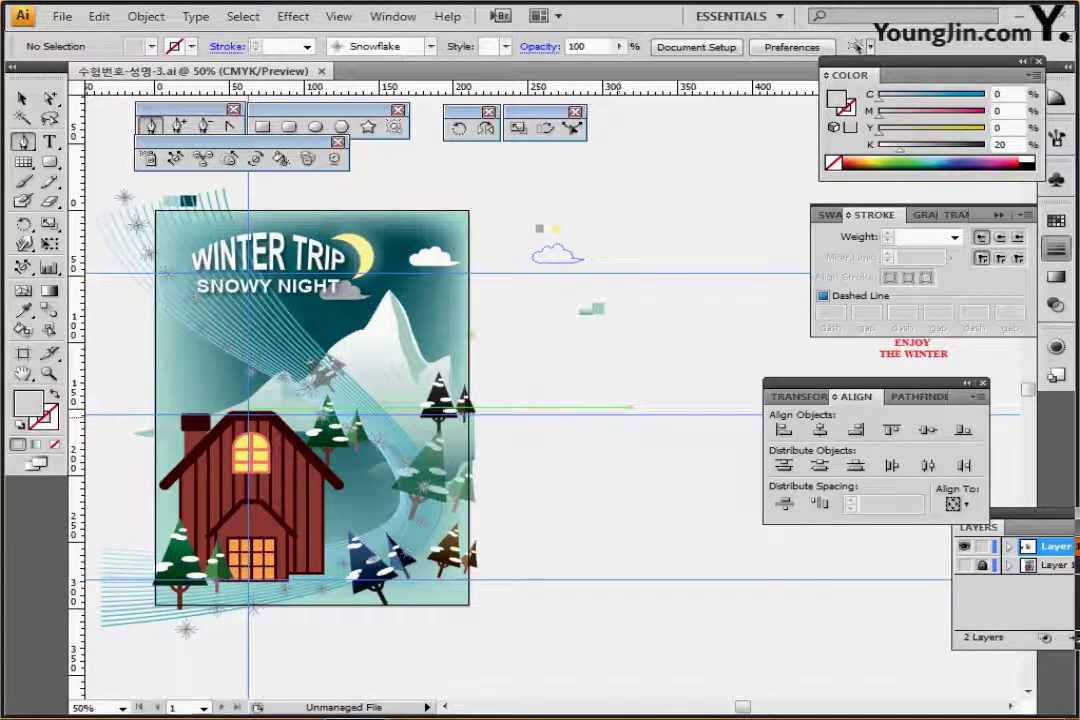
Draw an ellipse over the main mountain using the green-to-white gradient and 50% opacity of the small swatch beside the artboard.
left_click_drag(622, 420, 599, 418)
left_click(524, 387, "ctrl")
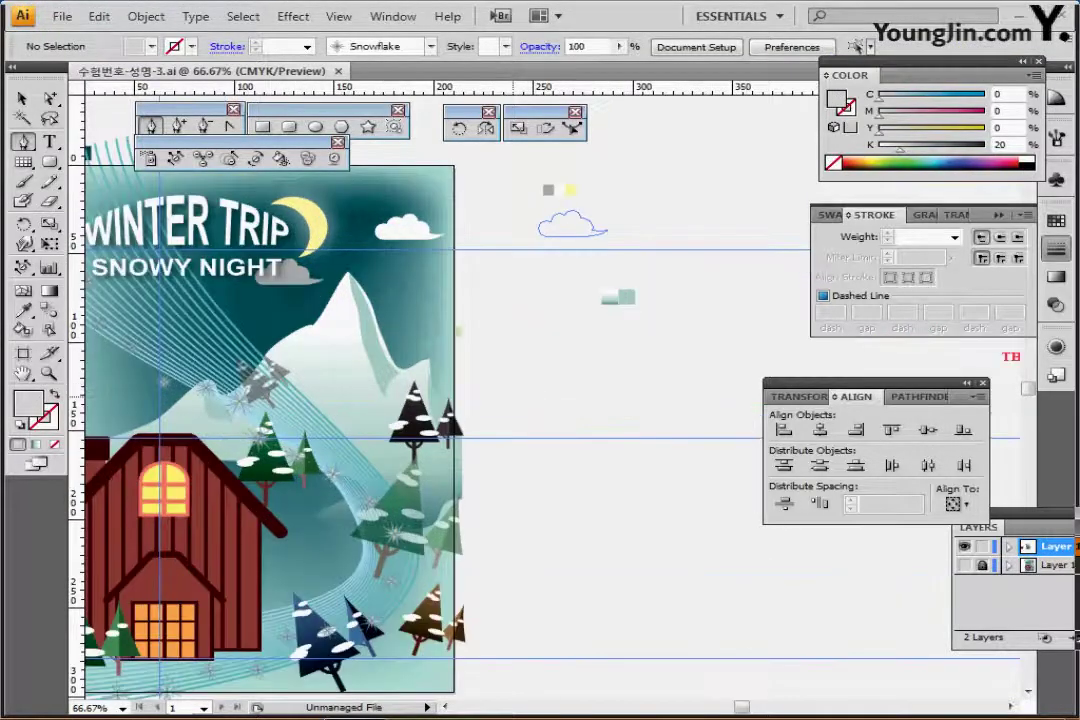
left_click_drag(515, 396, 612, 387)
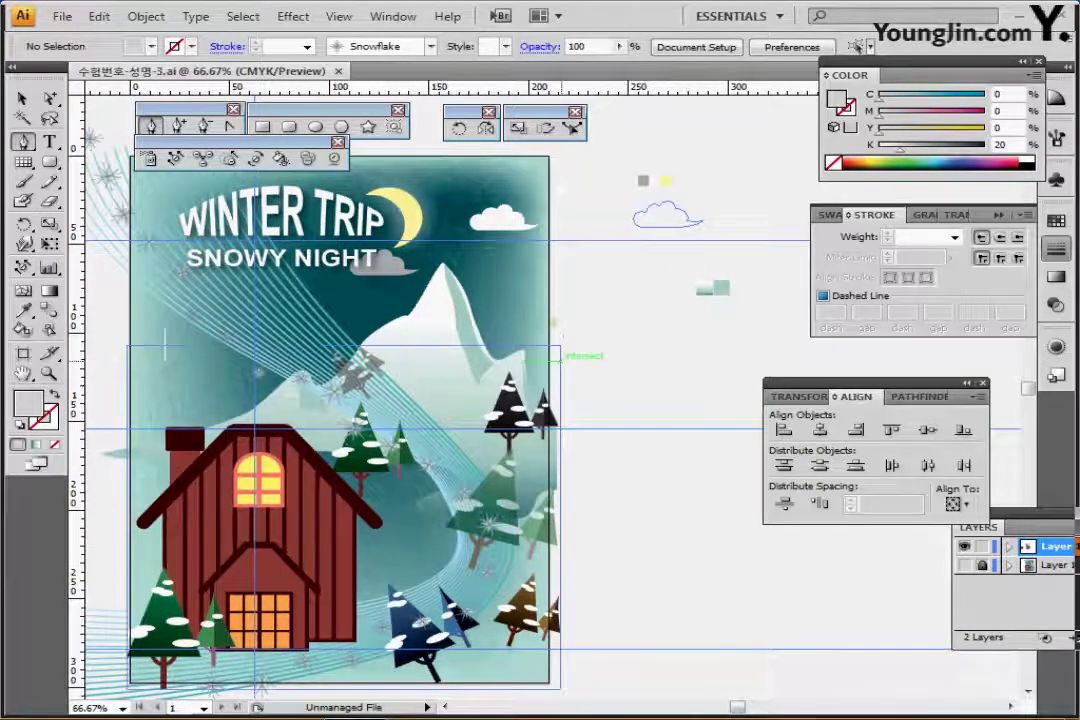
key("l")
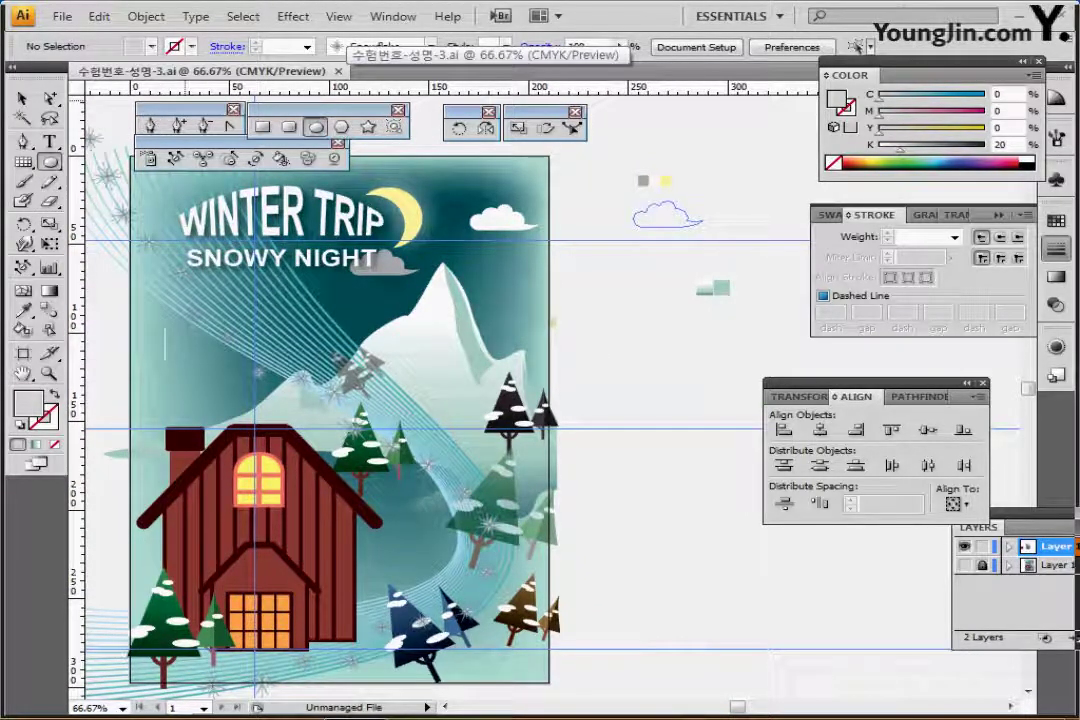
left_click(557, 322, "ctrl")
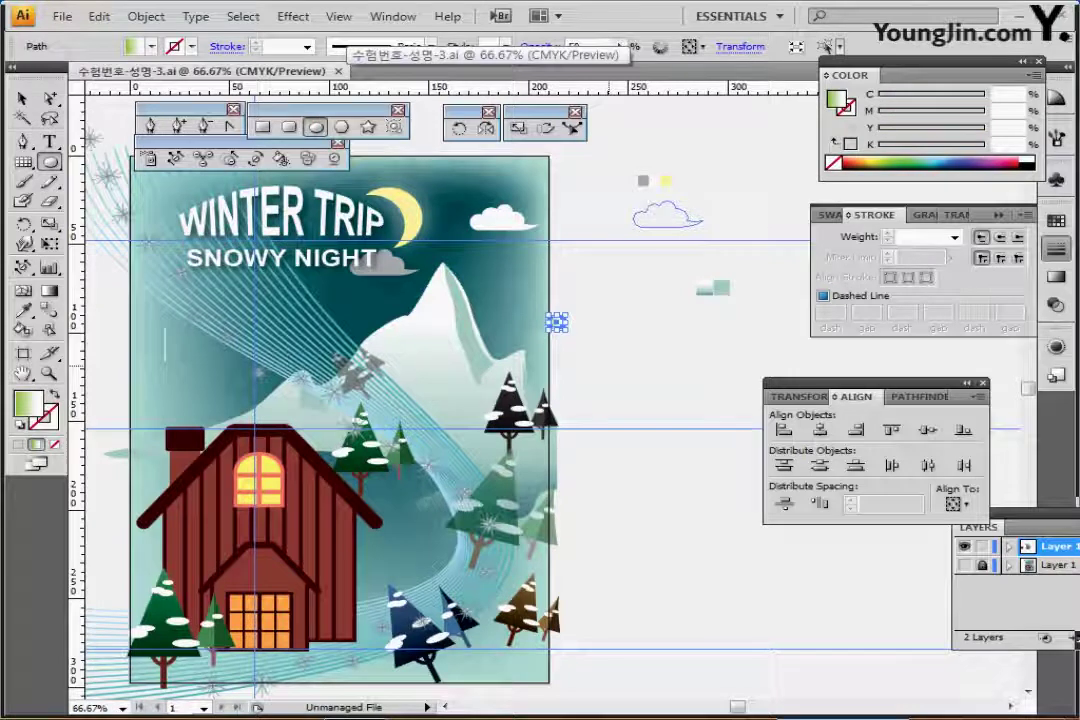
left_click(592, 353, "ctrl")
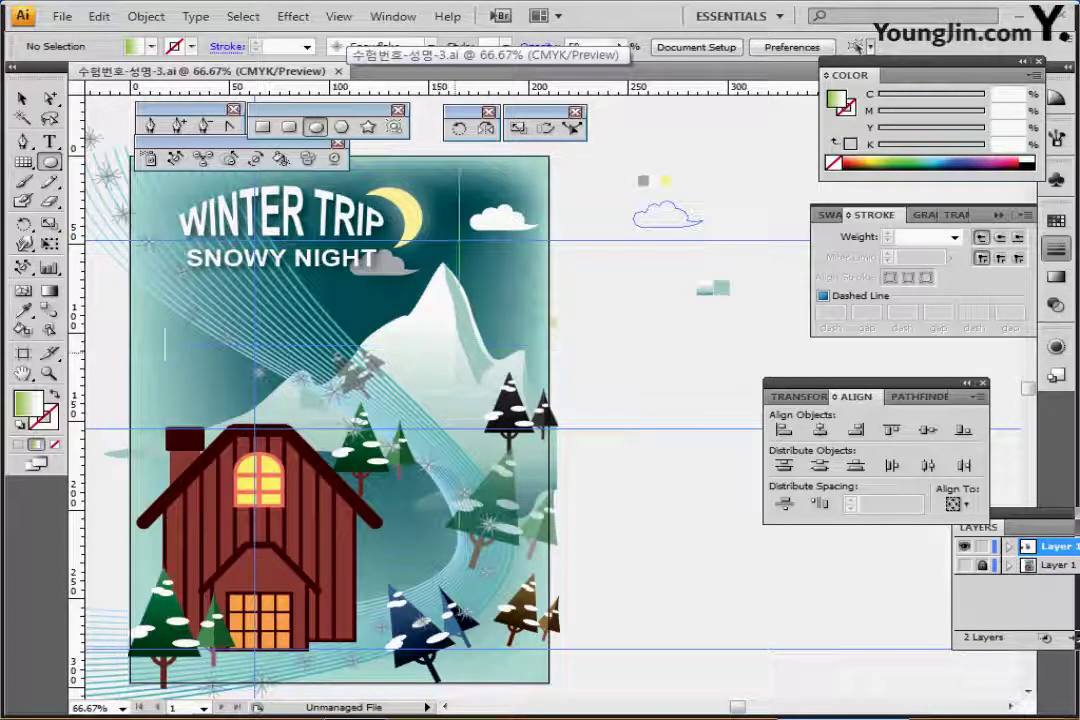
left_click_drag(458, 345, 513, 377)
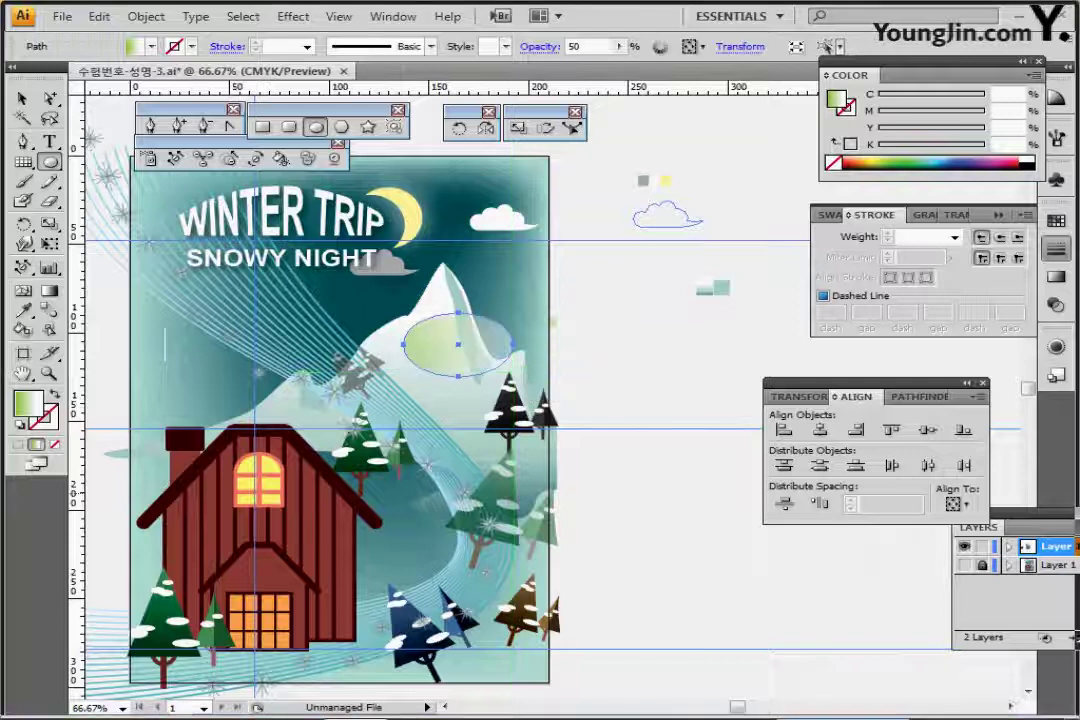
In Outline view, move and resize the ellipse to match the reference ellipse, then return to Preview and save.
key("ctrl+y")
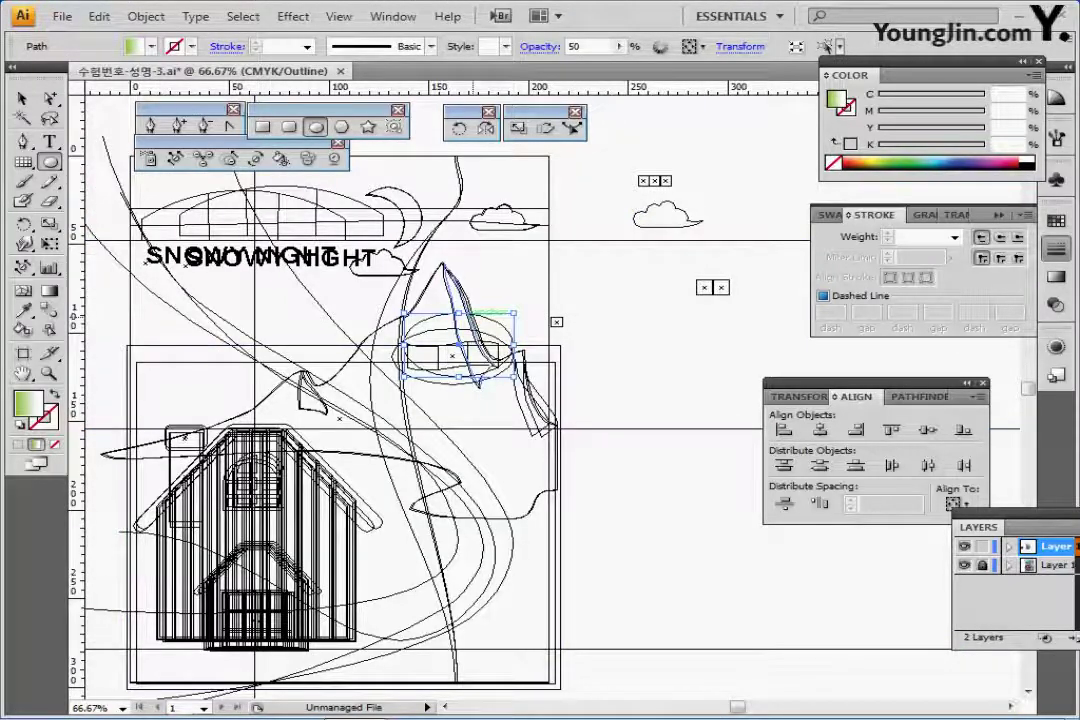
left_click_drag(500, 313, 492, 333)
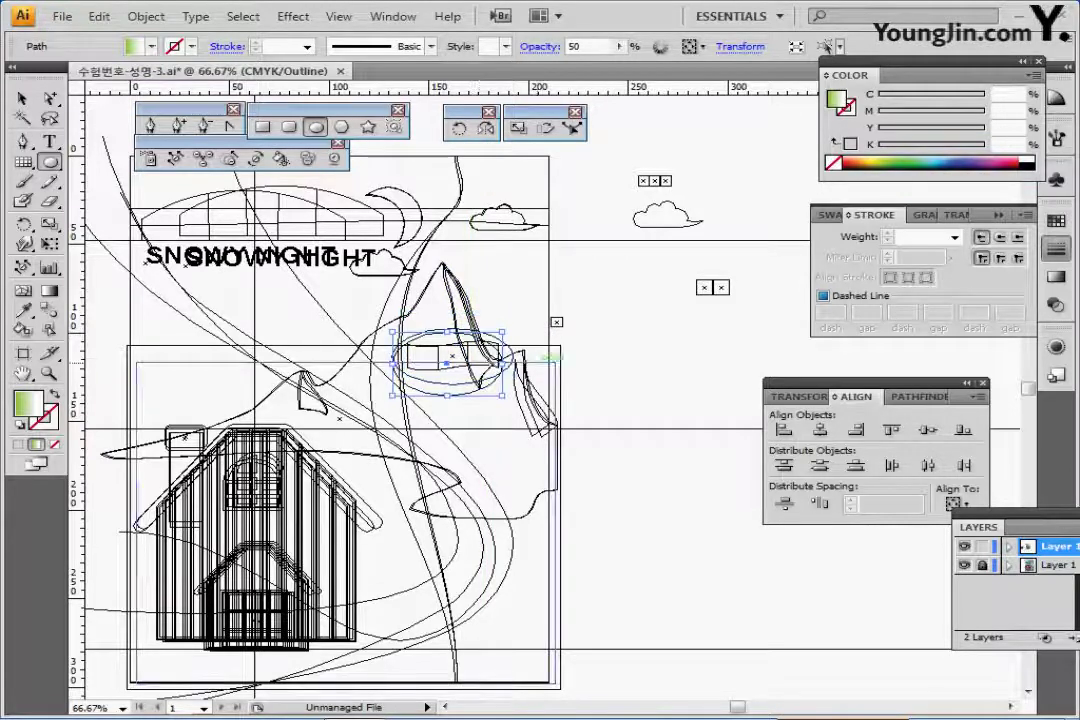
left_click_drag(502, 396, 456, 330)
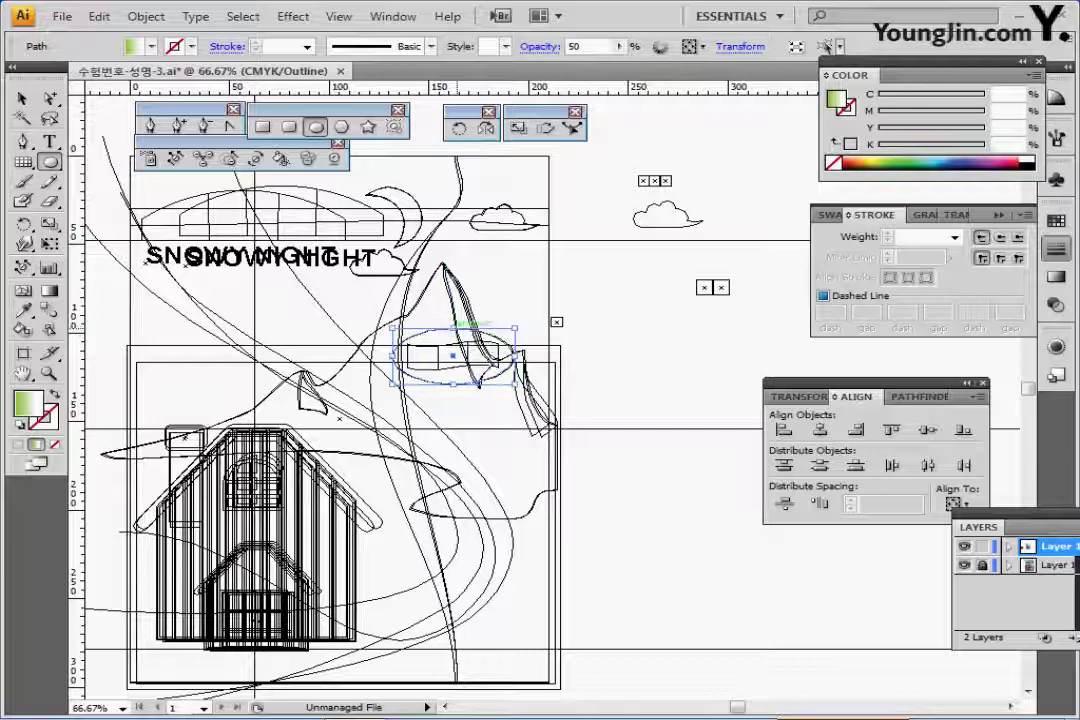
key("ctrl+y")
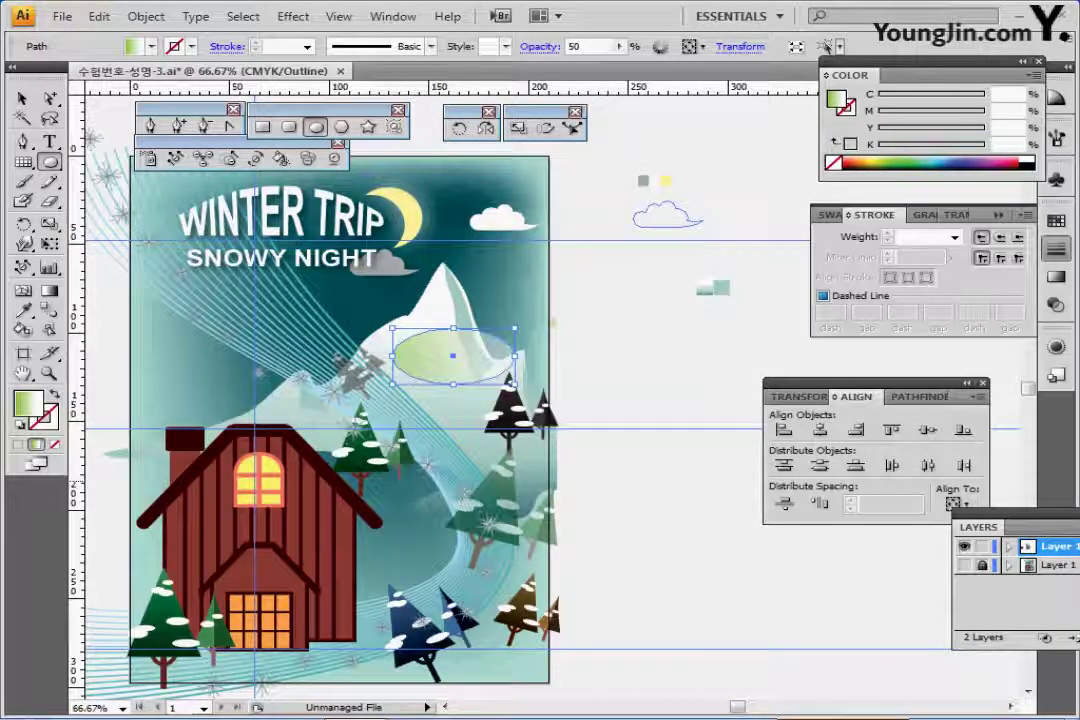
key("ctrl+s")
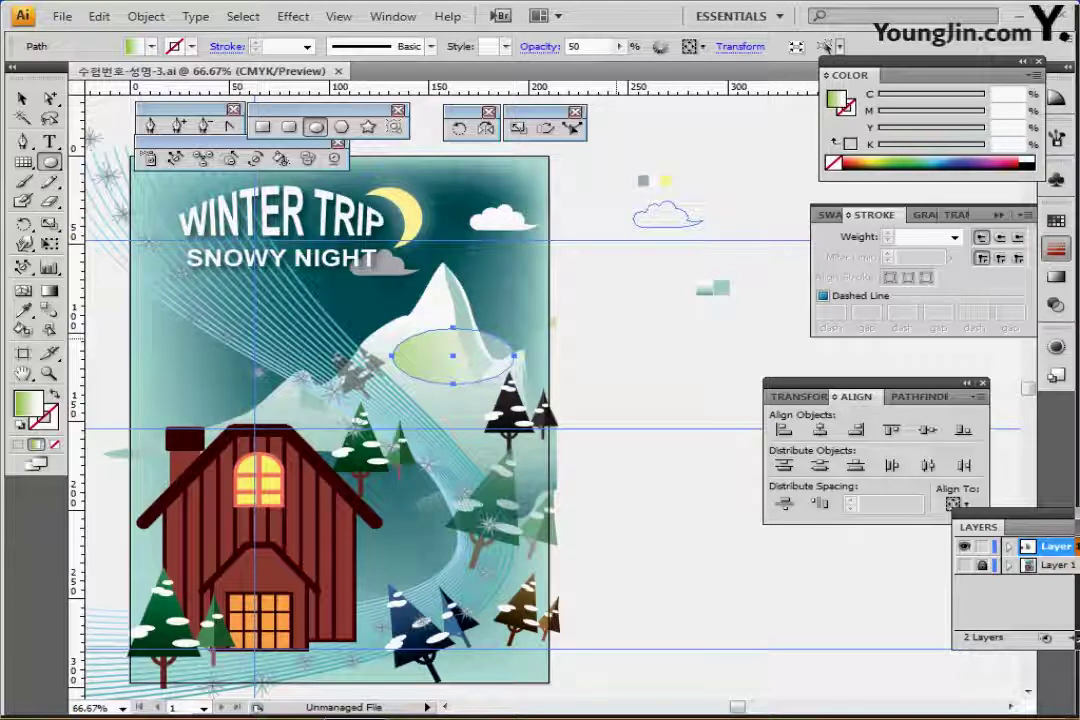
Examine the ellipse's gradient stop colors and its opacity setting.
left_click(895, 214)
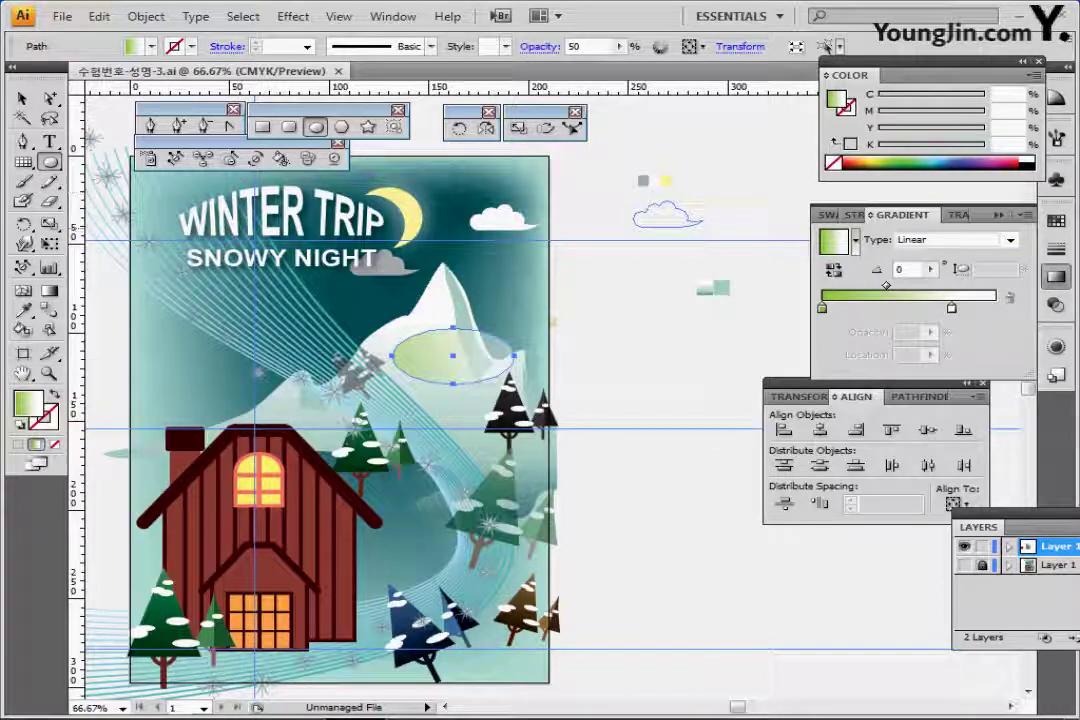
left_click(822, 308)
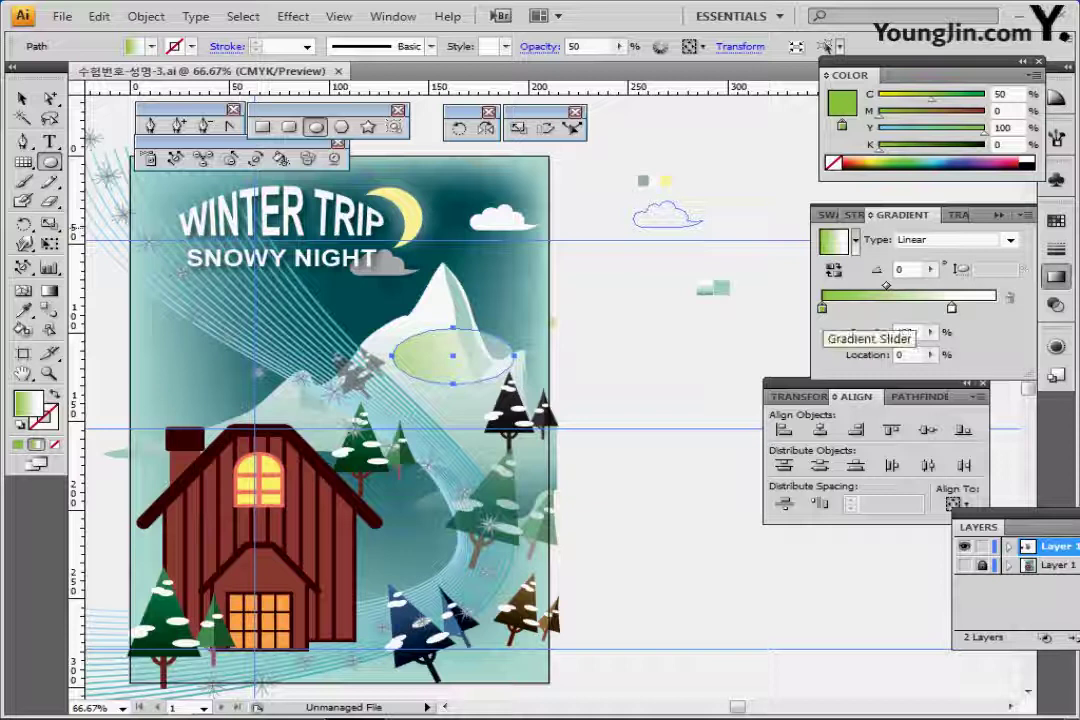
left_click(951, 308)
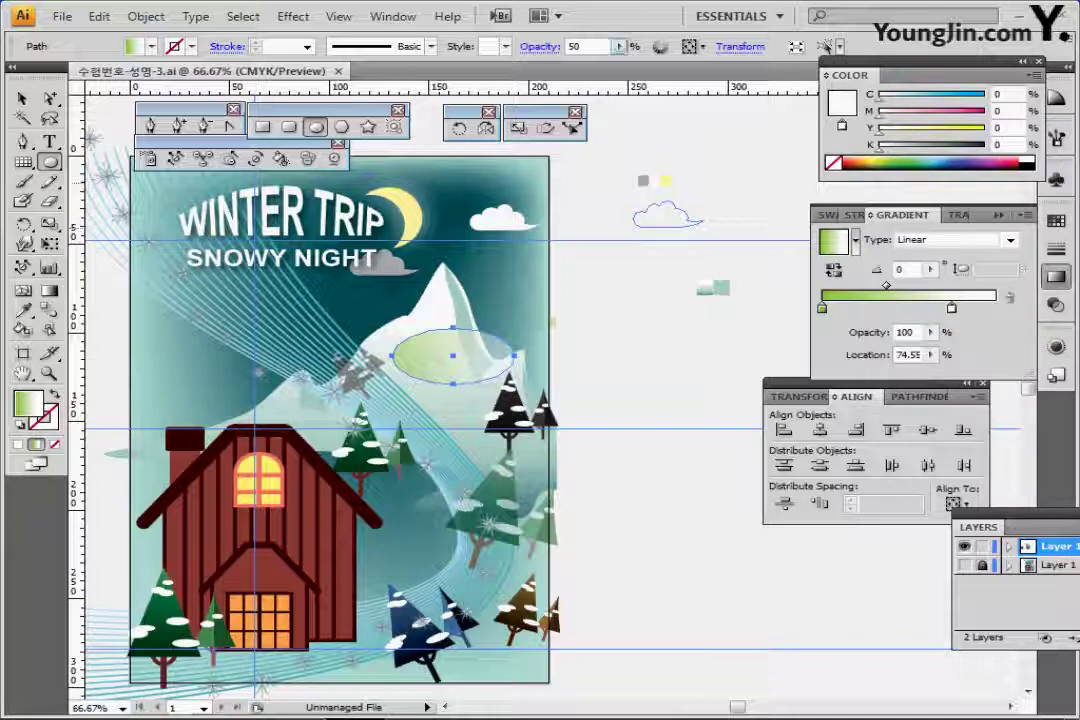
double_click(574, 46)
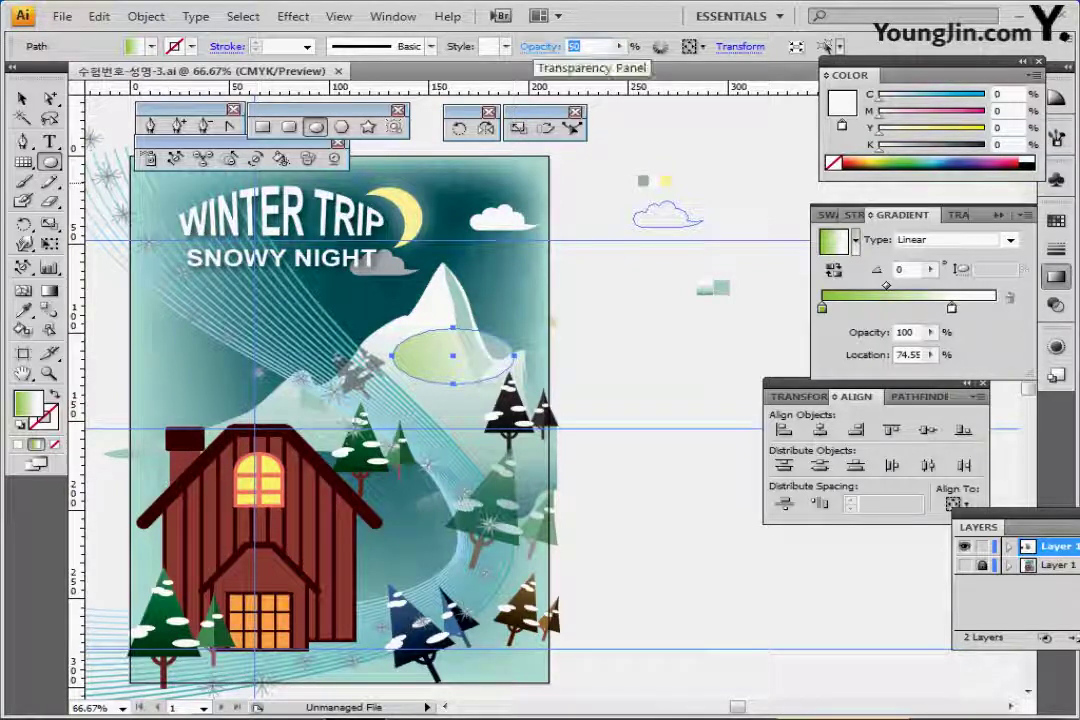
key("BackSpace")
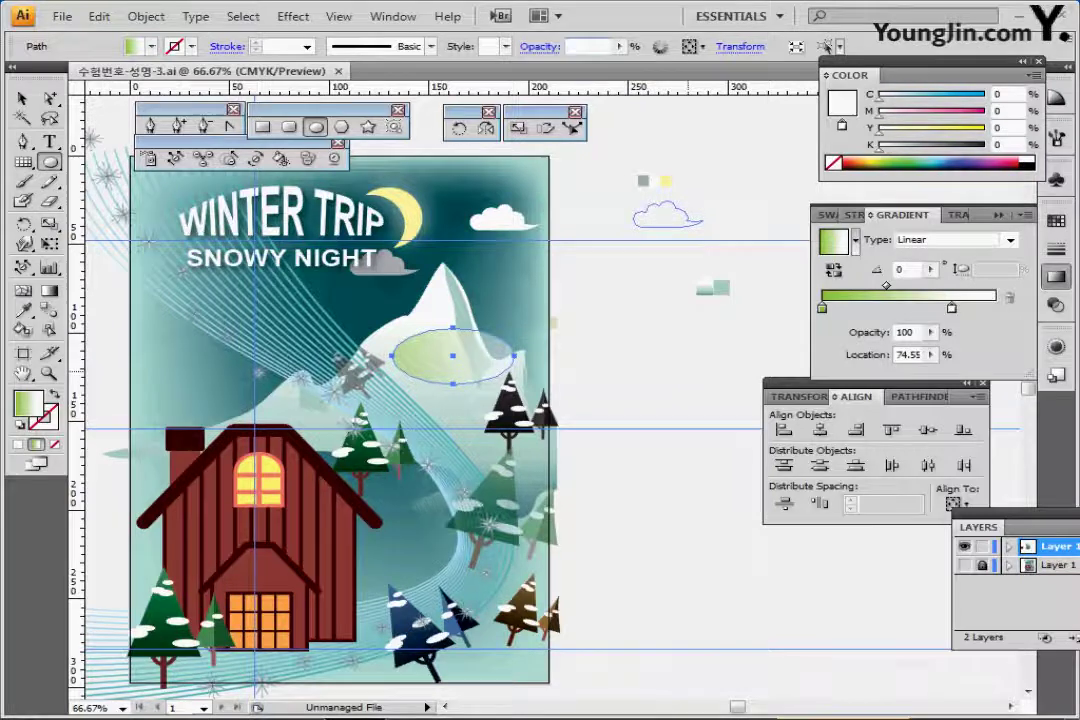
Move the red "ENJOY THE WINTER" text from outside the artboard onto the pale green ellipse on the mountain.
key("ctrl+minus")
left_click_drag(698, 427, 518, 377)
left_click(518, 377, "ctrl")
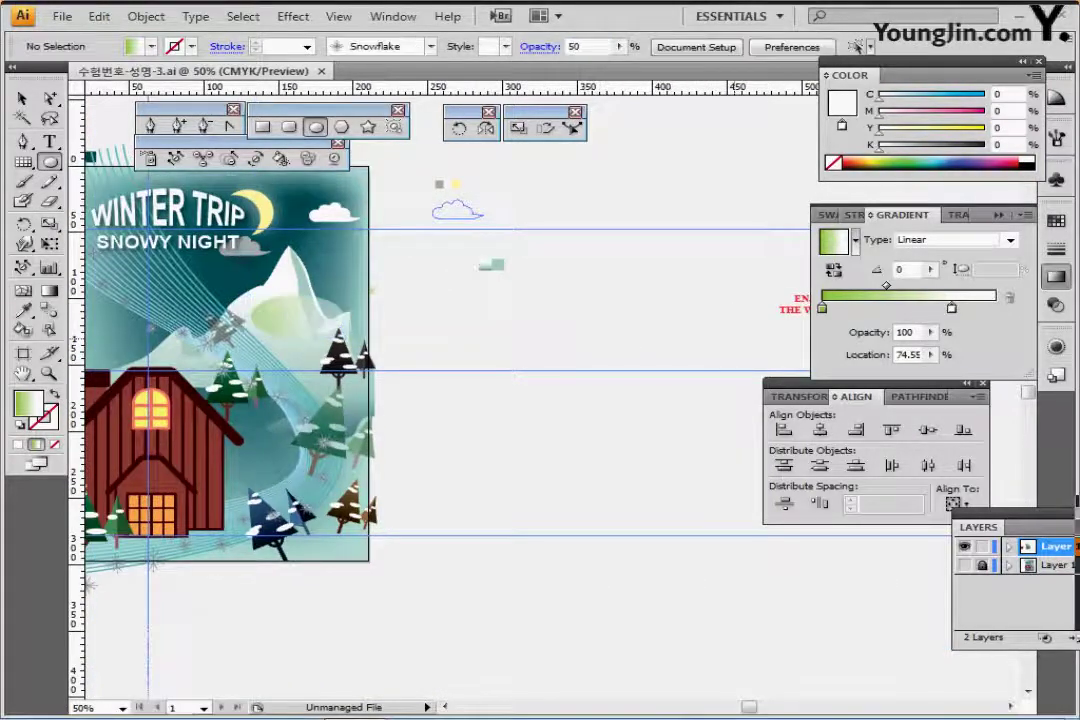
left_click(795, 303)
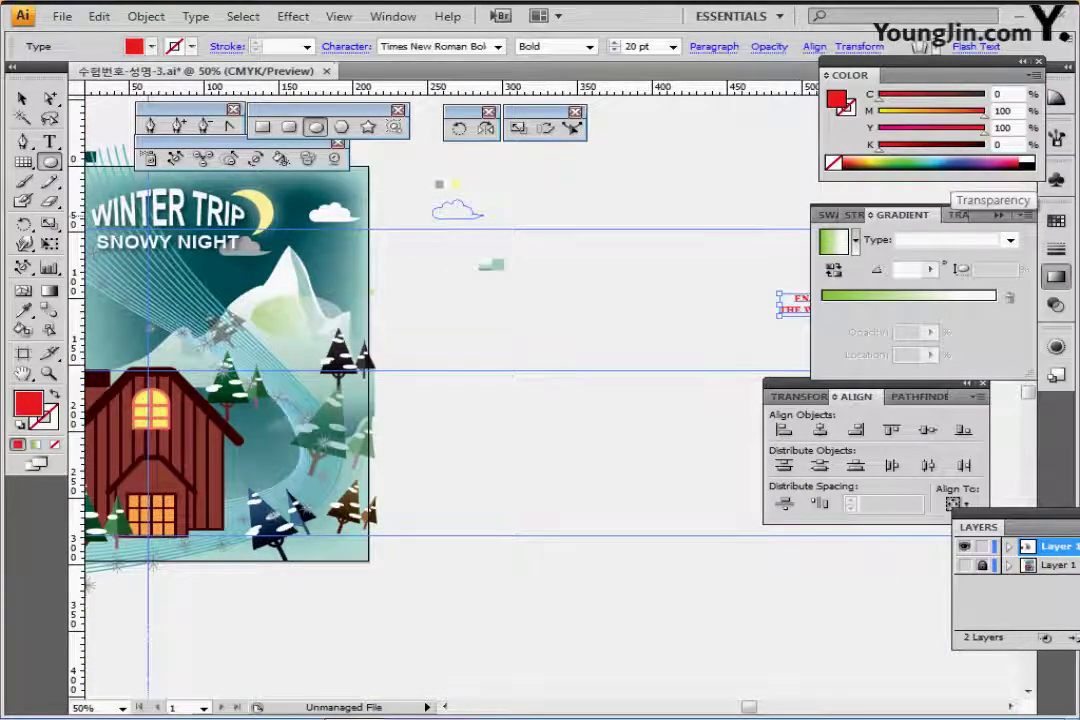
left_click_drag(795, 303, 327, 346)
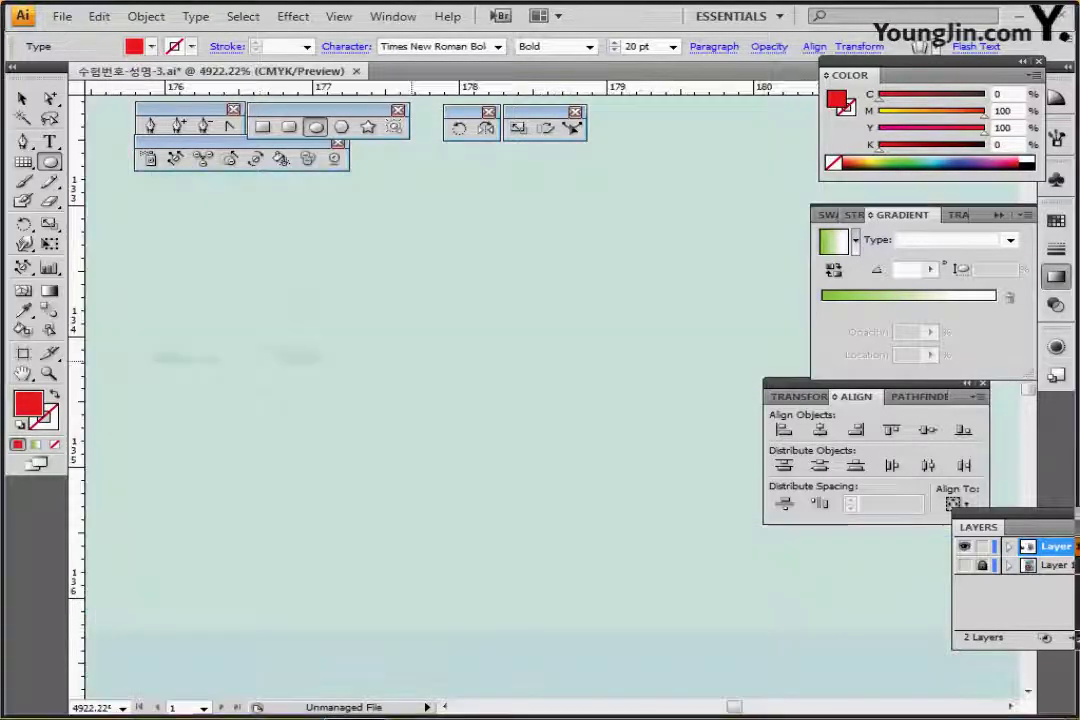
Adjust the position of the "ENJOY THE WINTER" text so it sits centered within the ellipse.
scroll(413, 368, "down", 4)
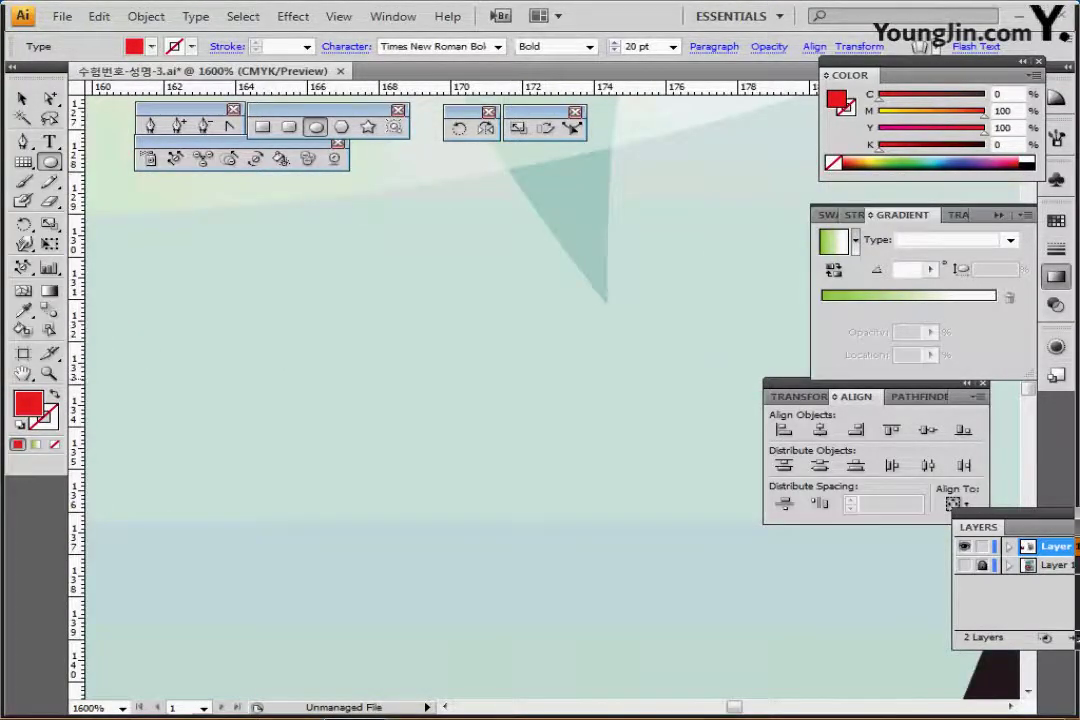
key("ctrl+minus")
key("ctrl+minus")
key("ctrl+minus")
key("ctrl+minus")
key("ctrl+minus")
key("ctrl+minus")
key("ctrl+minus")
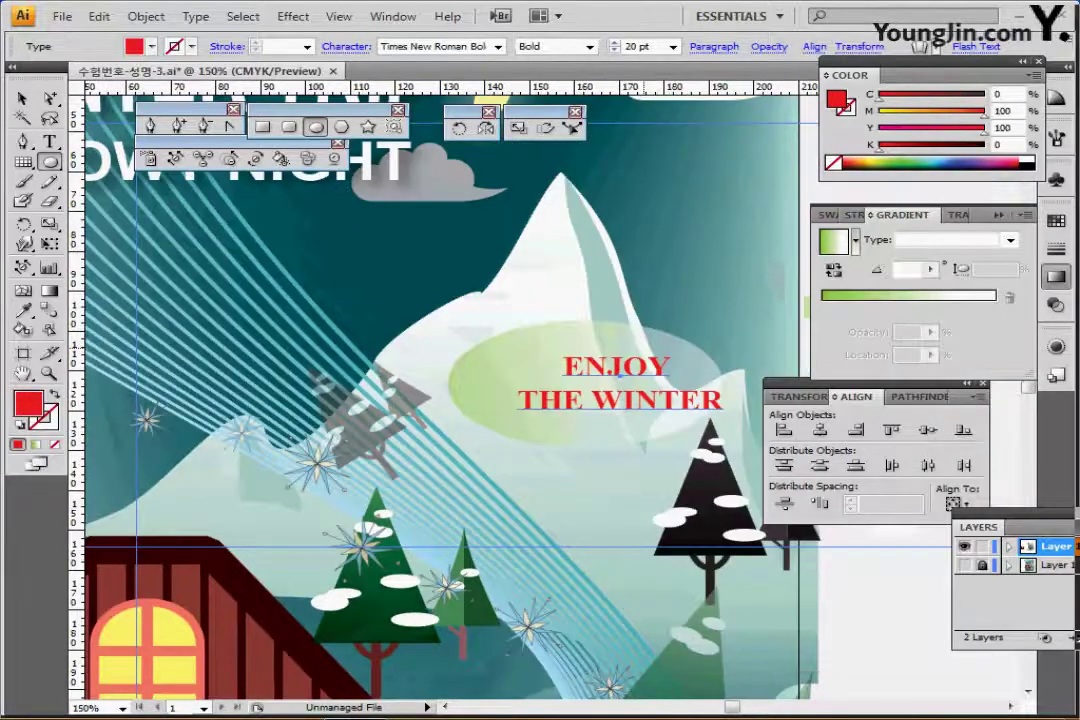
left_click_drag(647, 371, 470, 297)
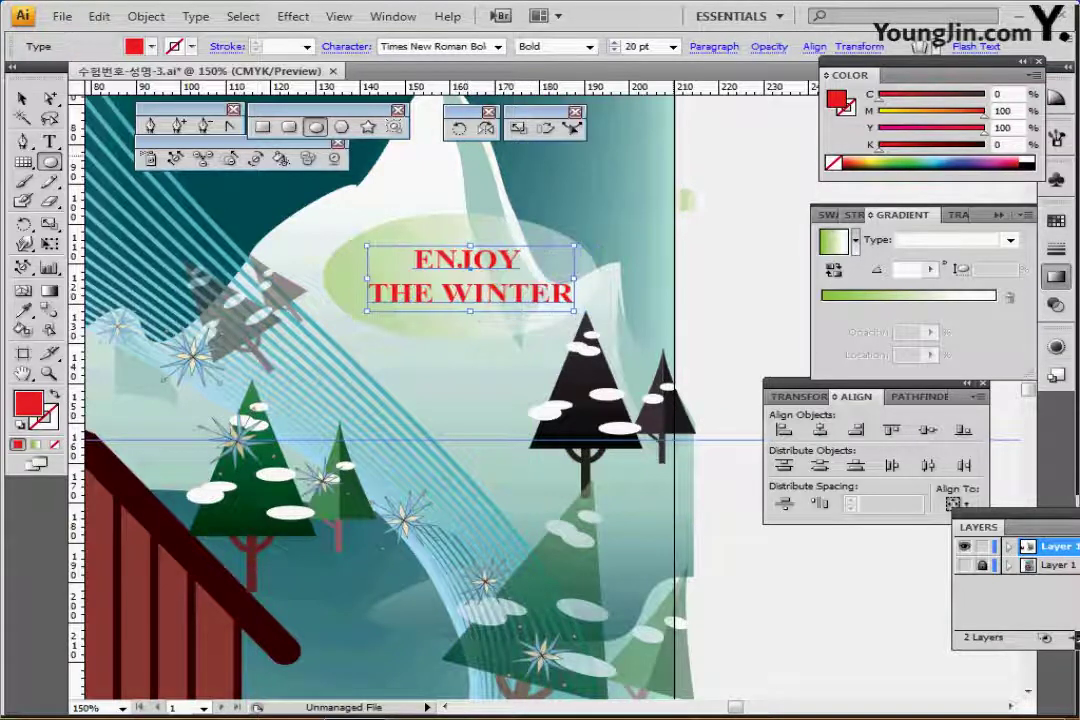
Check the paragraph alignment settings of the "ENJOY THE WINTER" text.
left_click(714, 46)
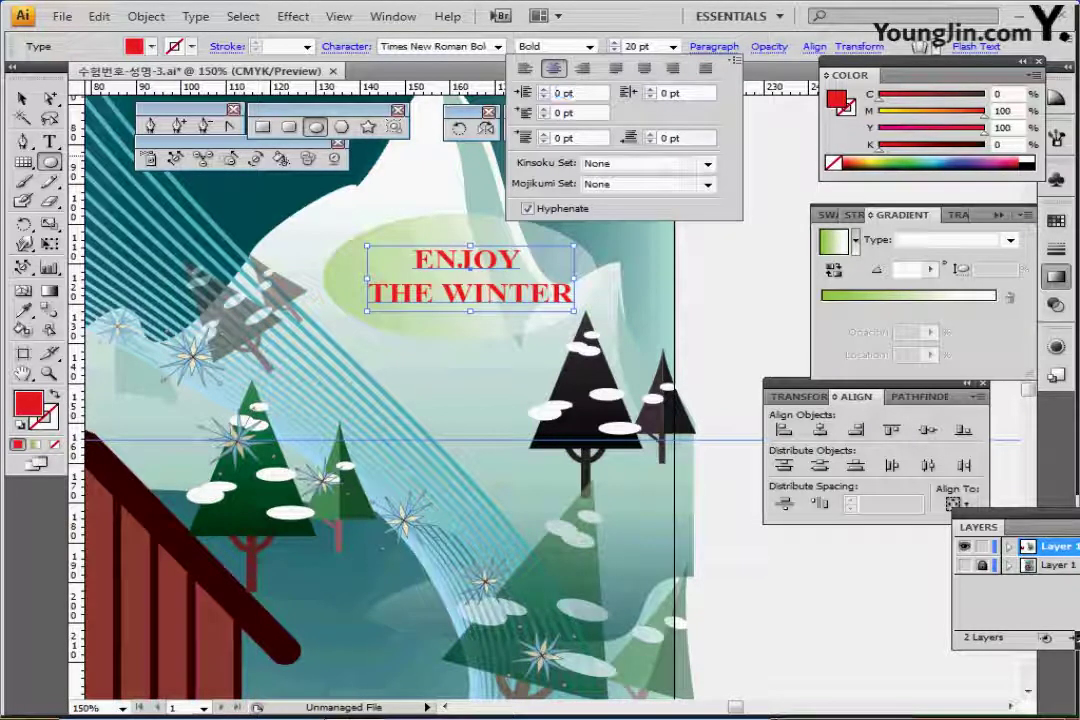
left_click(714, 46)
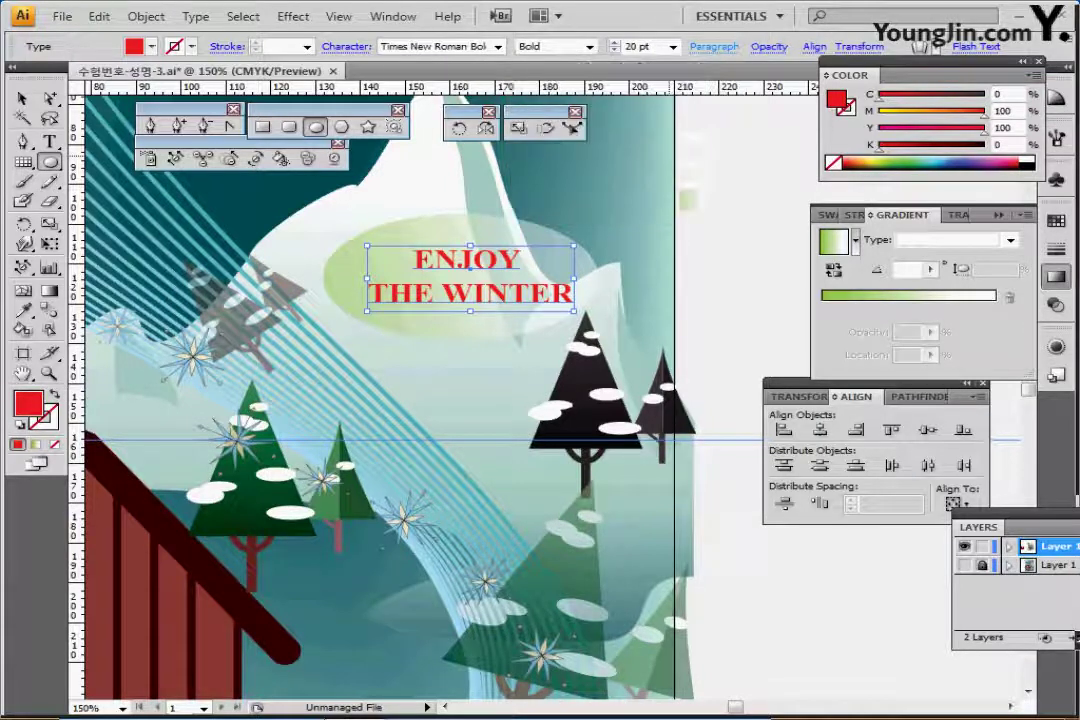
key("ctrl+minus")
scroll(548, 422, "up", 1)
scroll(548, 422, "down", 1)
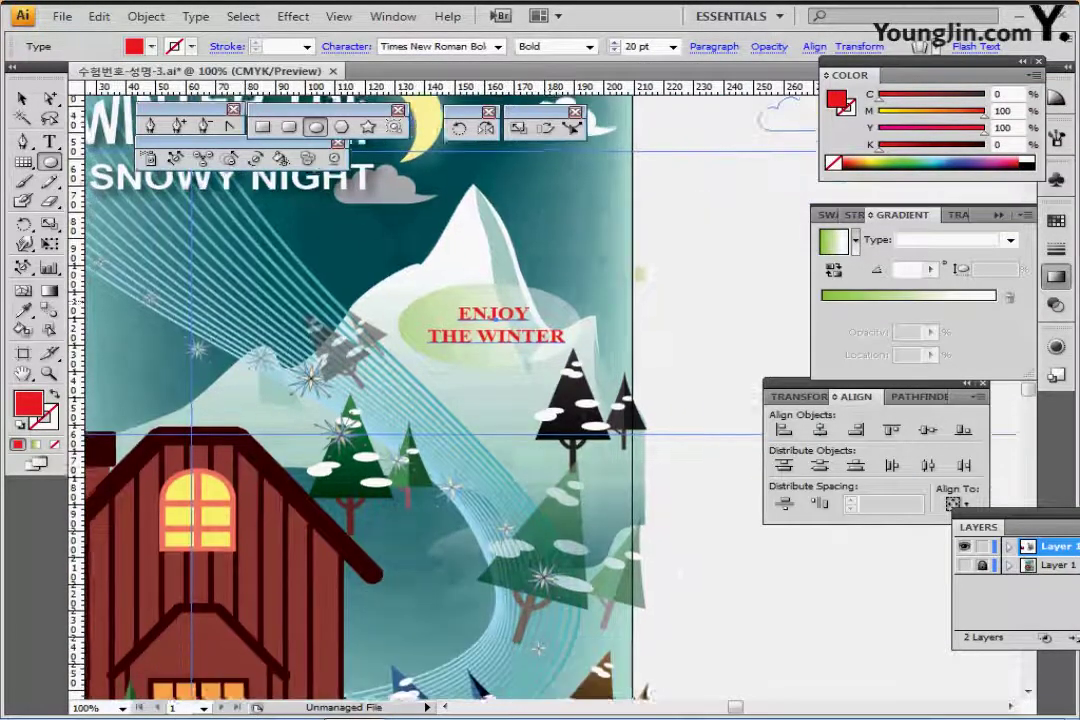
left_click_drag(548, 422, 546, 418)
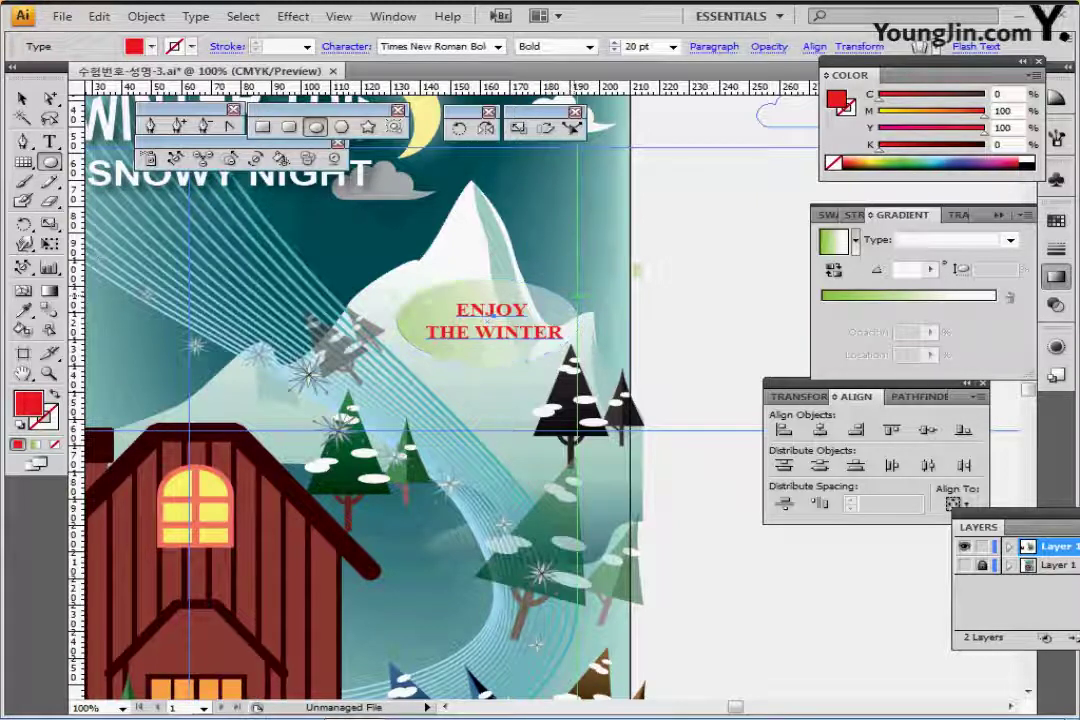
Apply an envelope warp to the "ENJOY THE WINTER" text with the horizontal Flag style and a 20% bend.
left_click_drag(487, 310, 489, 310)
left_click(146, 16)
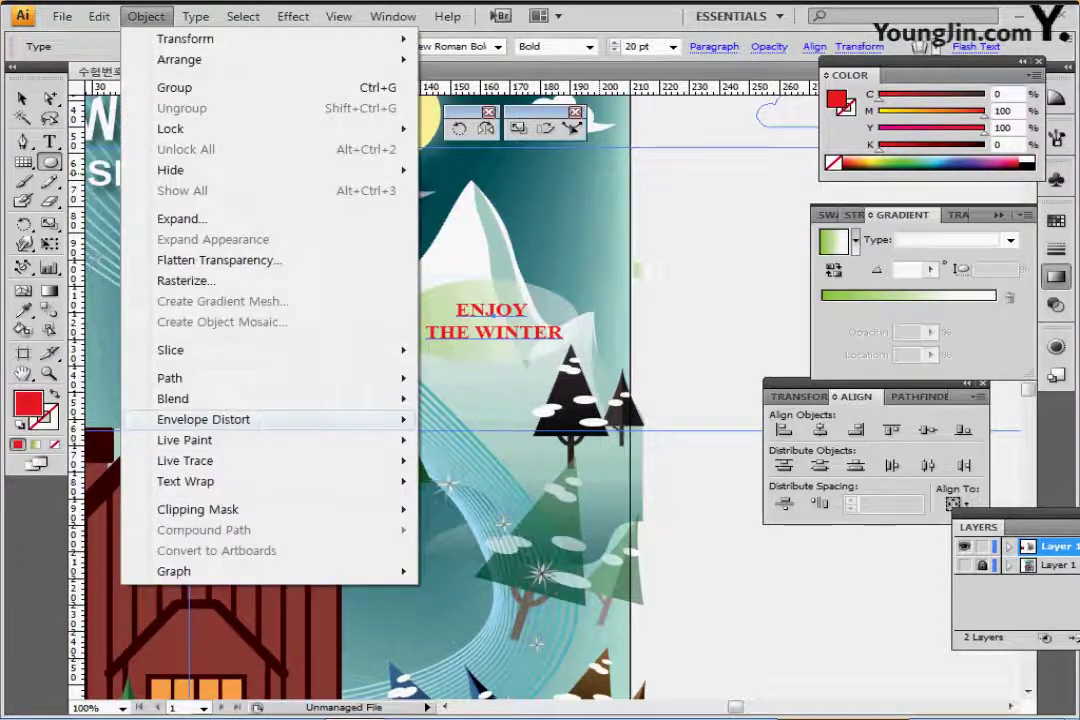
mouse_move(205, 419)
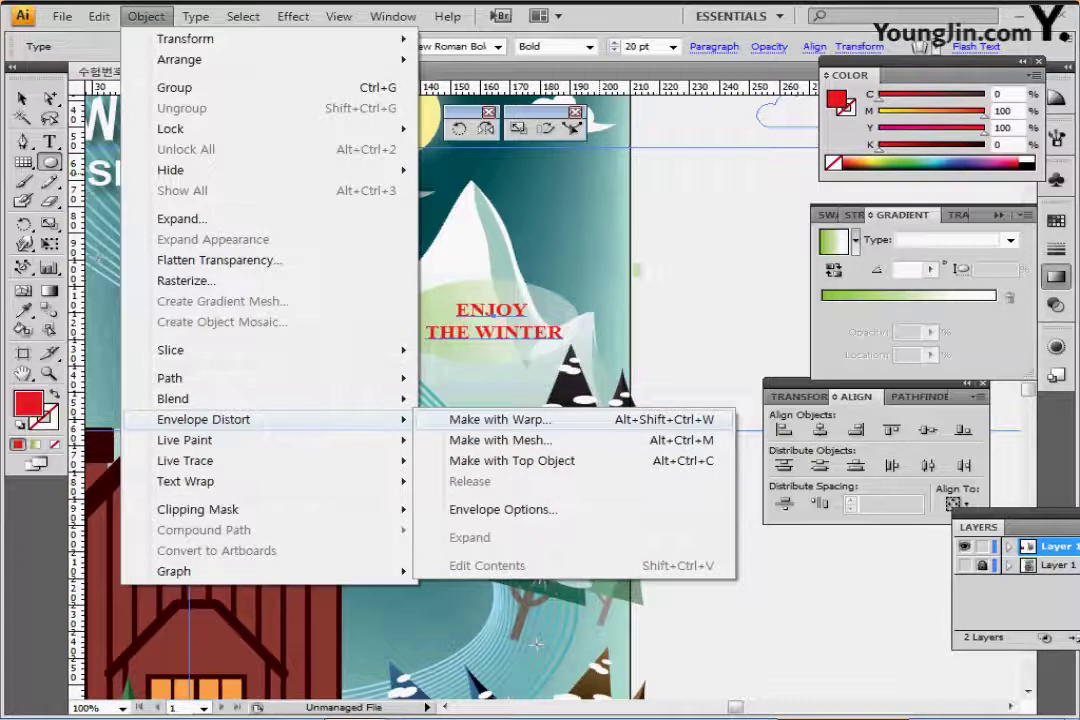
left_click(495, 419)
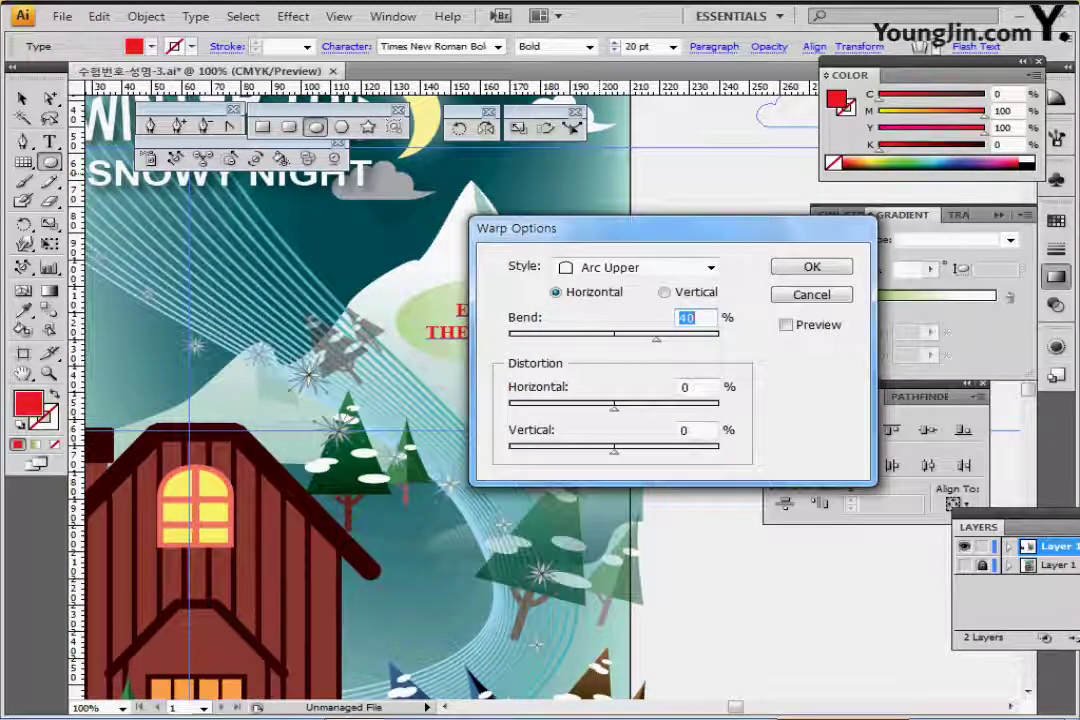
left_click(786, 324)
left_click(710, 267)
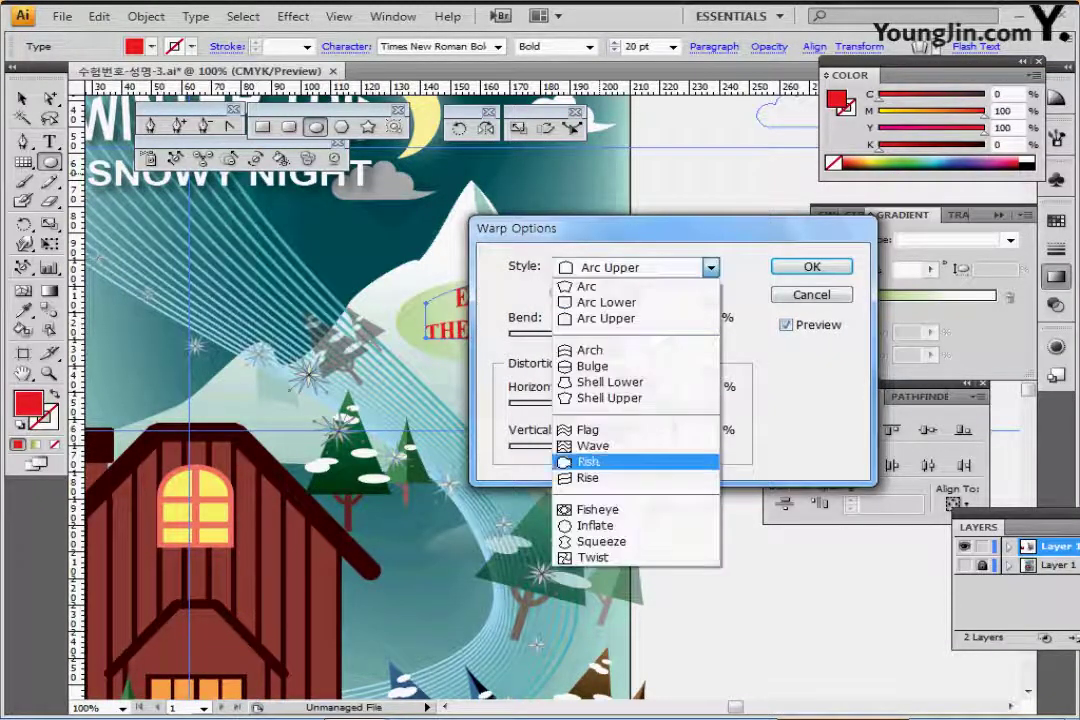
left_click(588, 429)
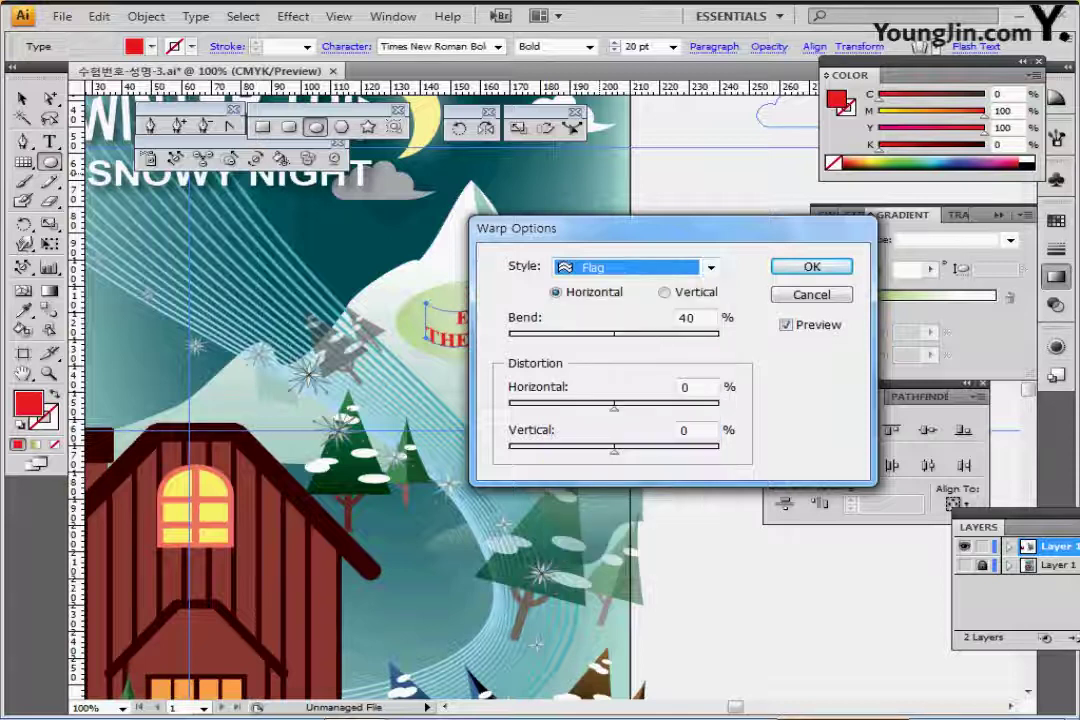
key("Tab")
key("Tab")
type("20")
key("Return")
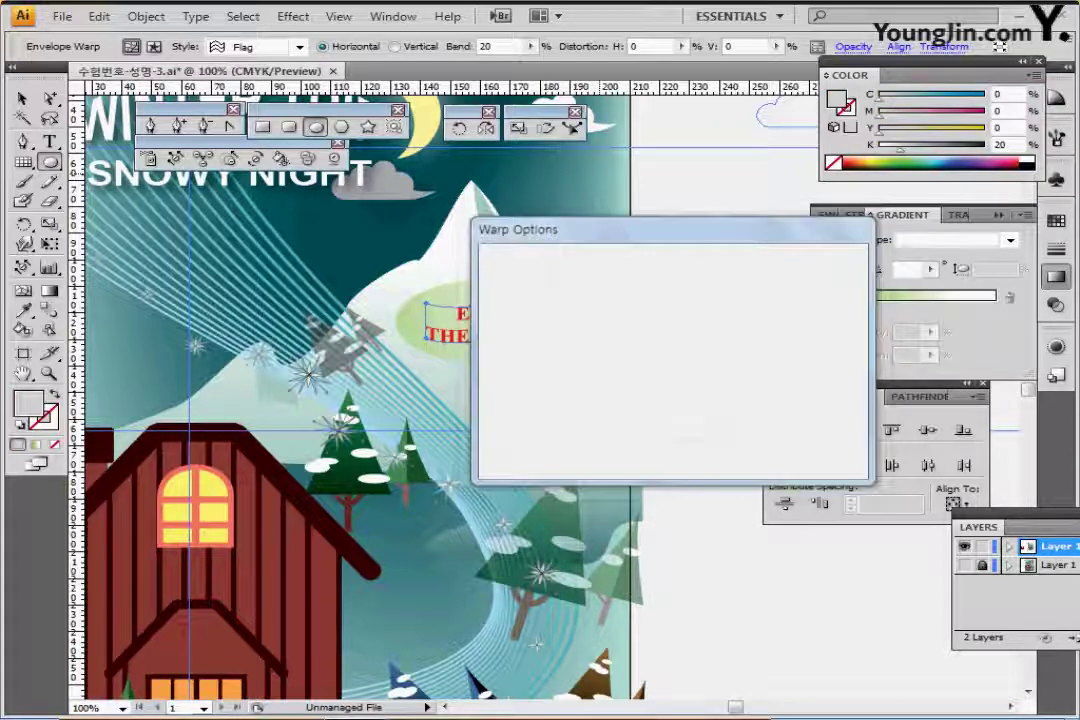
Draw a 210 mm by 297 mm rectangle from the artboard's upper-left corner, covering the whole poster.
key("ctrl+minus")
key("ctrl+minus")
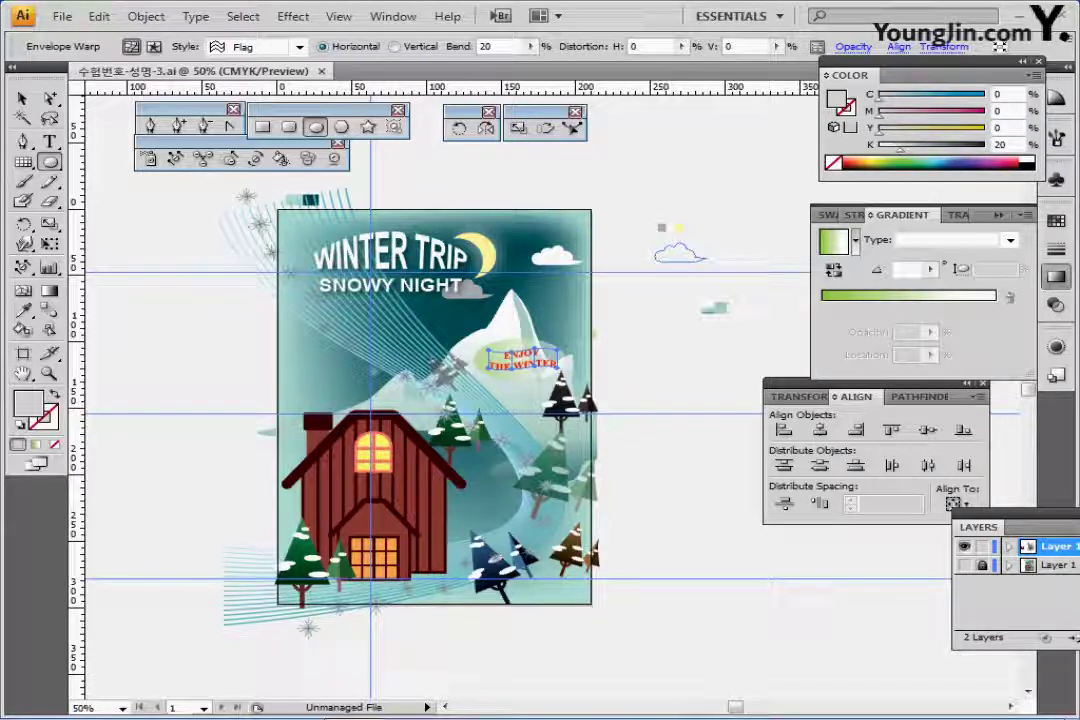
key("ctrl")
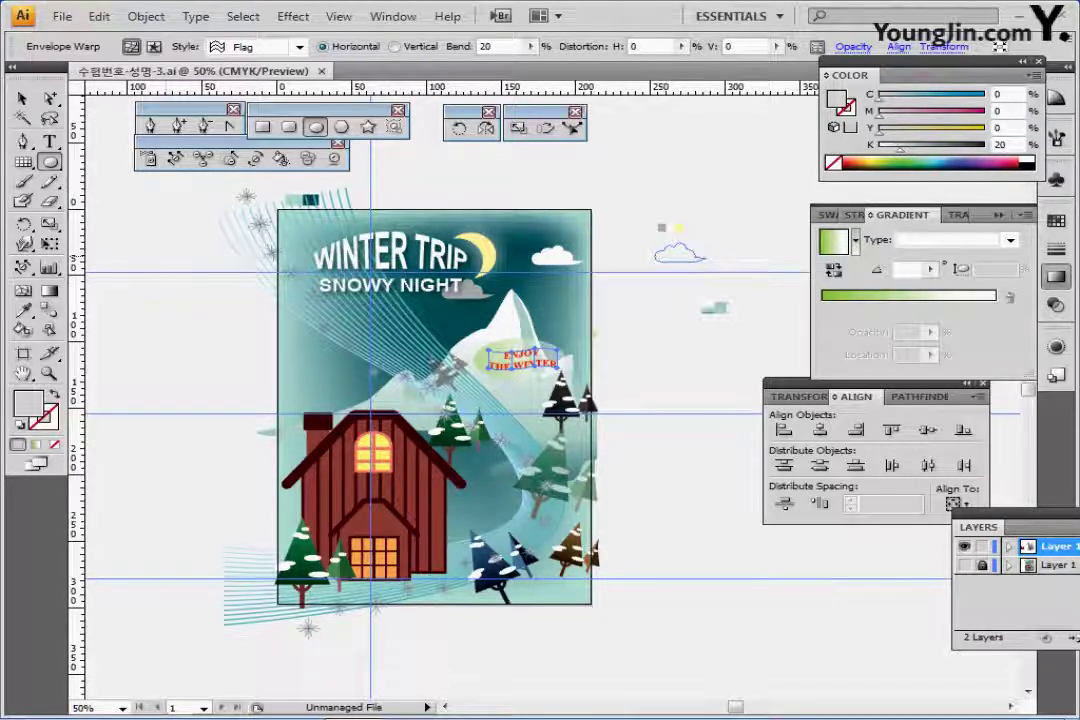
key("ctrl+shift+a")
left_click(263, 127)
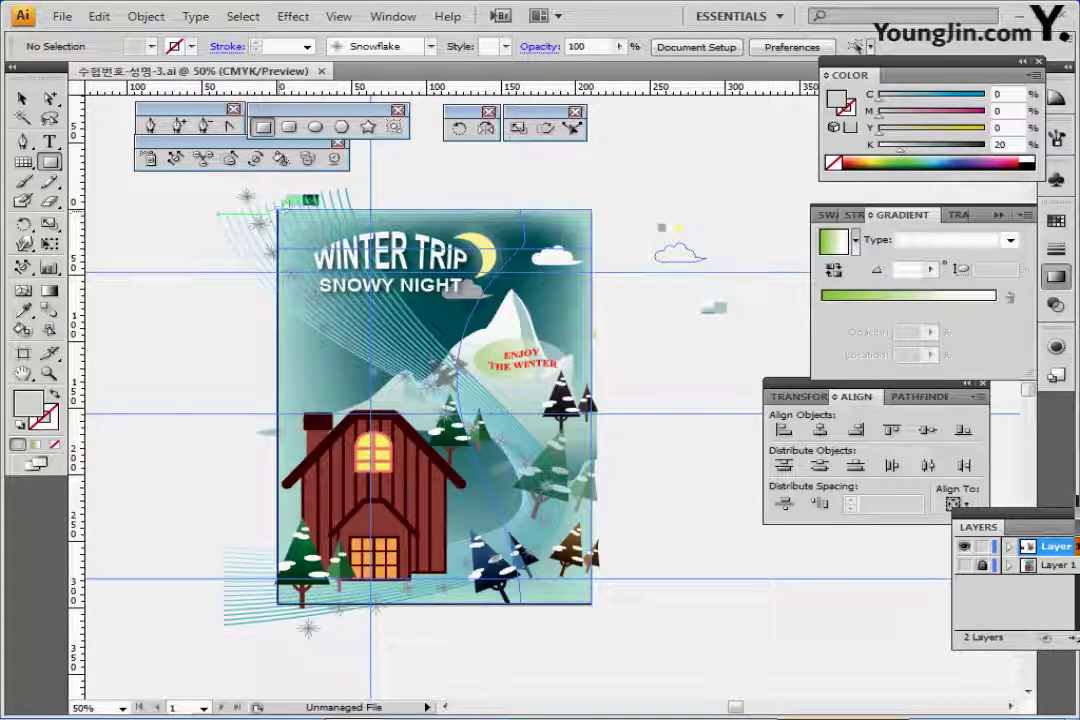
left_click(278, 210)
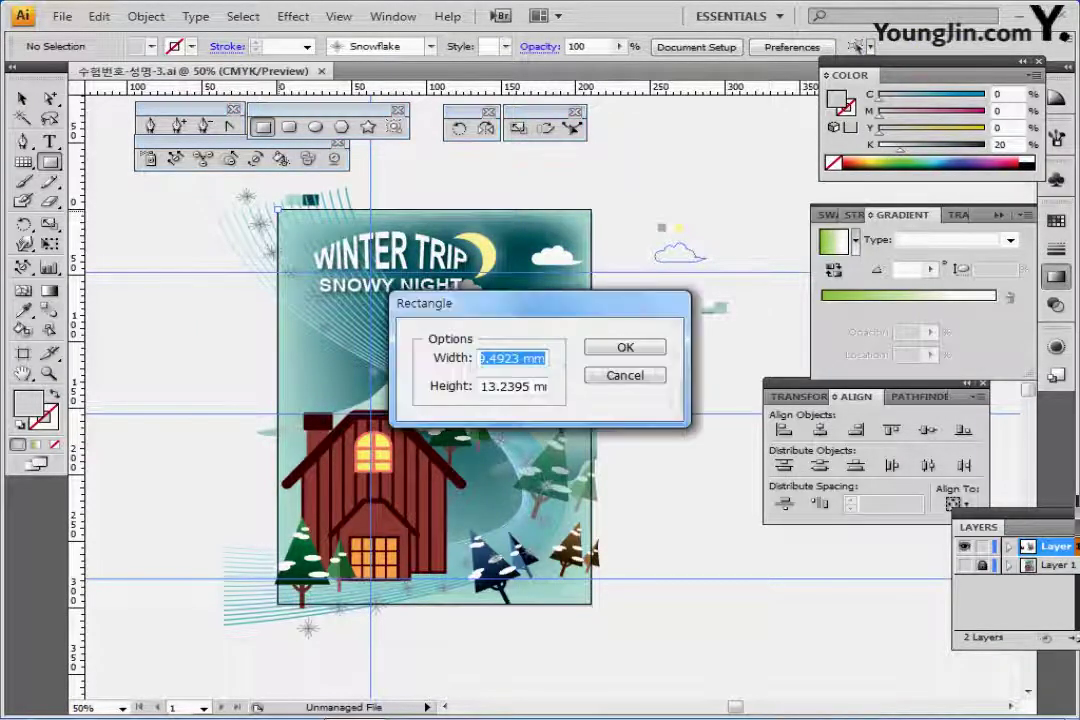
type("210")
key("Tab")
type("297")
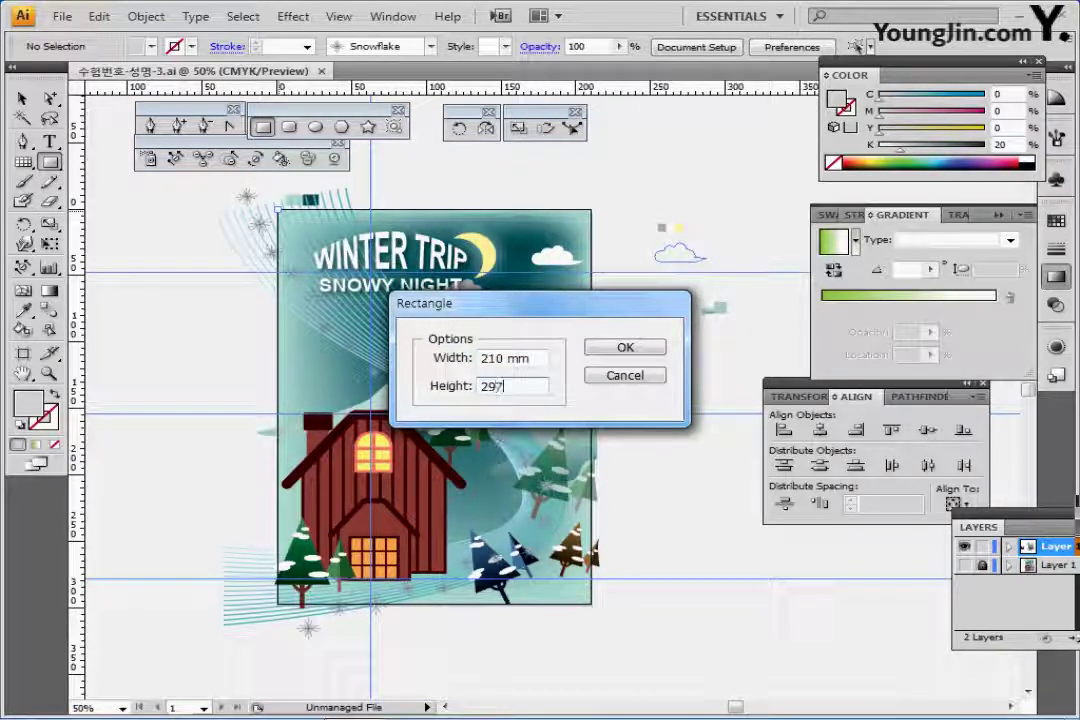
key("Return")
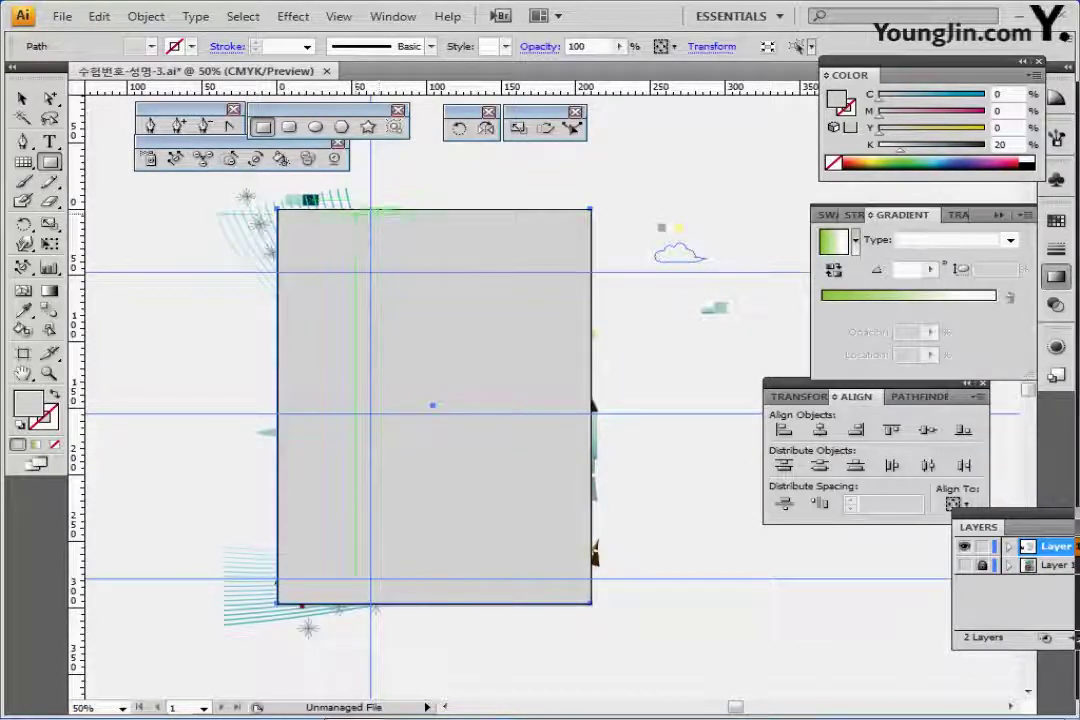
Select all artwork and make a clipping mask with the page-sized rectangle to crop the poster to the artboard.
left_click(146, 16)
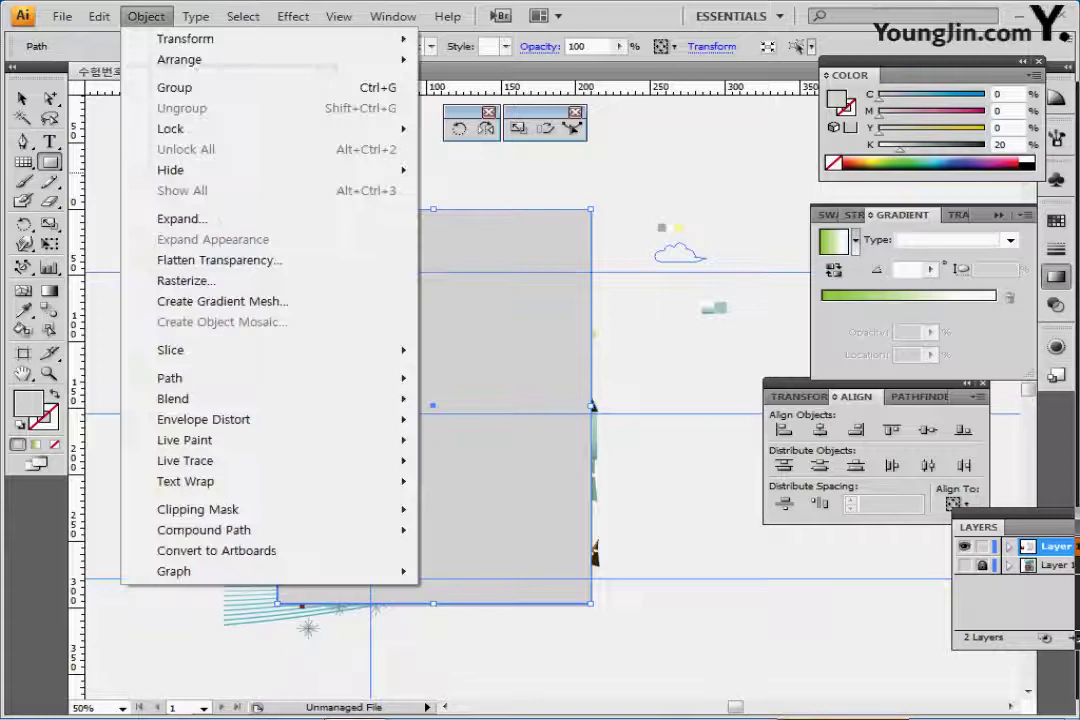
key("Escape")
key("ctrl+a")
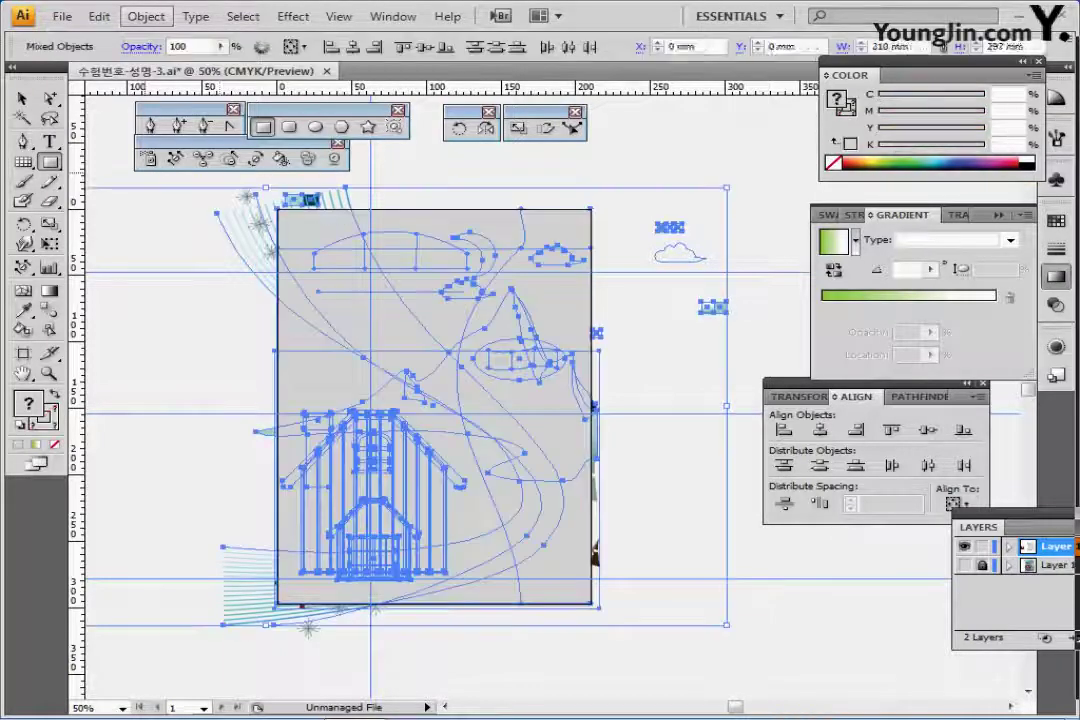
right_click(380, 277)
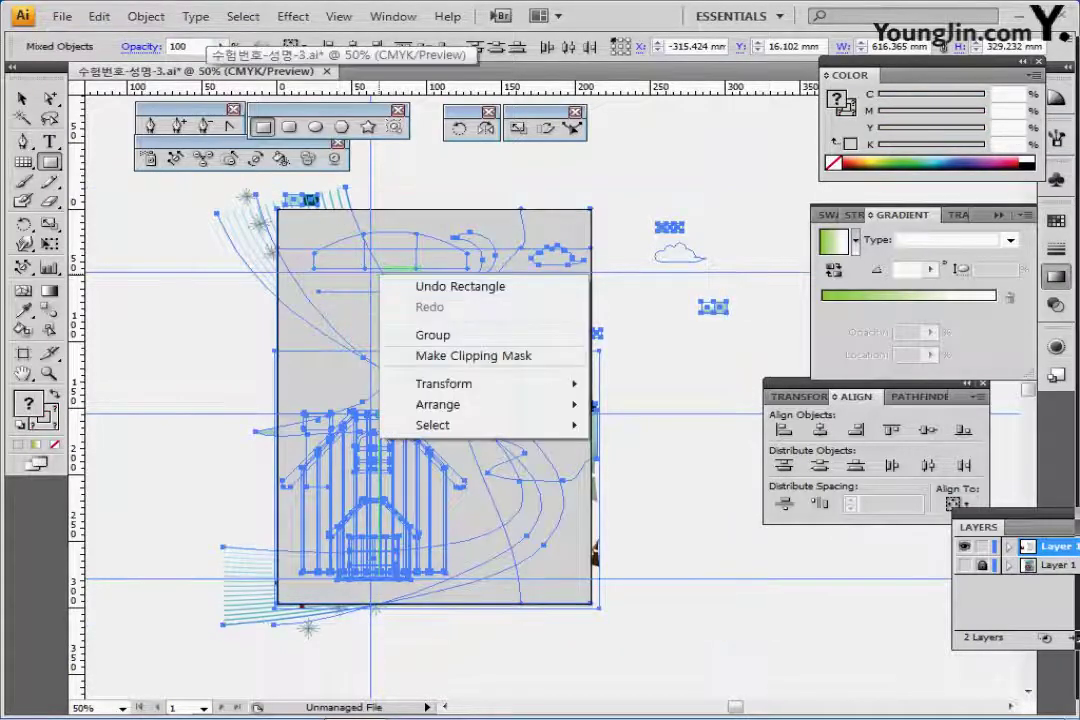
left_click(473, 356)
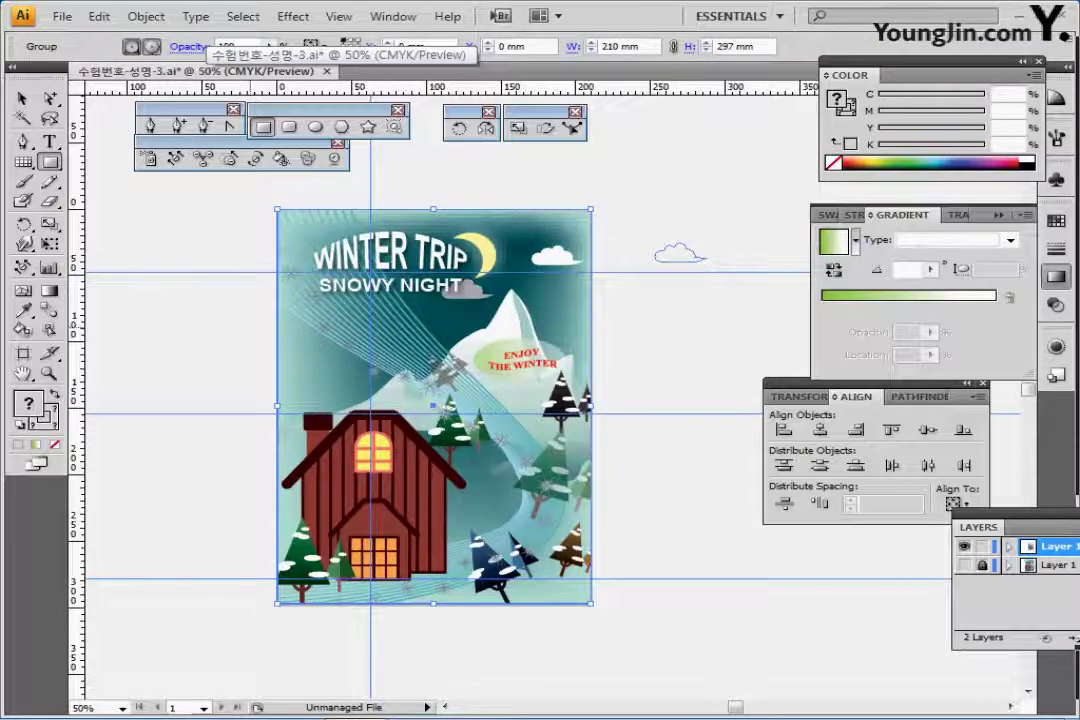
Deselect the masked artwork, hide the guides and save the file.
key("ctrl+shift+a")
key("ctrl+;")
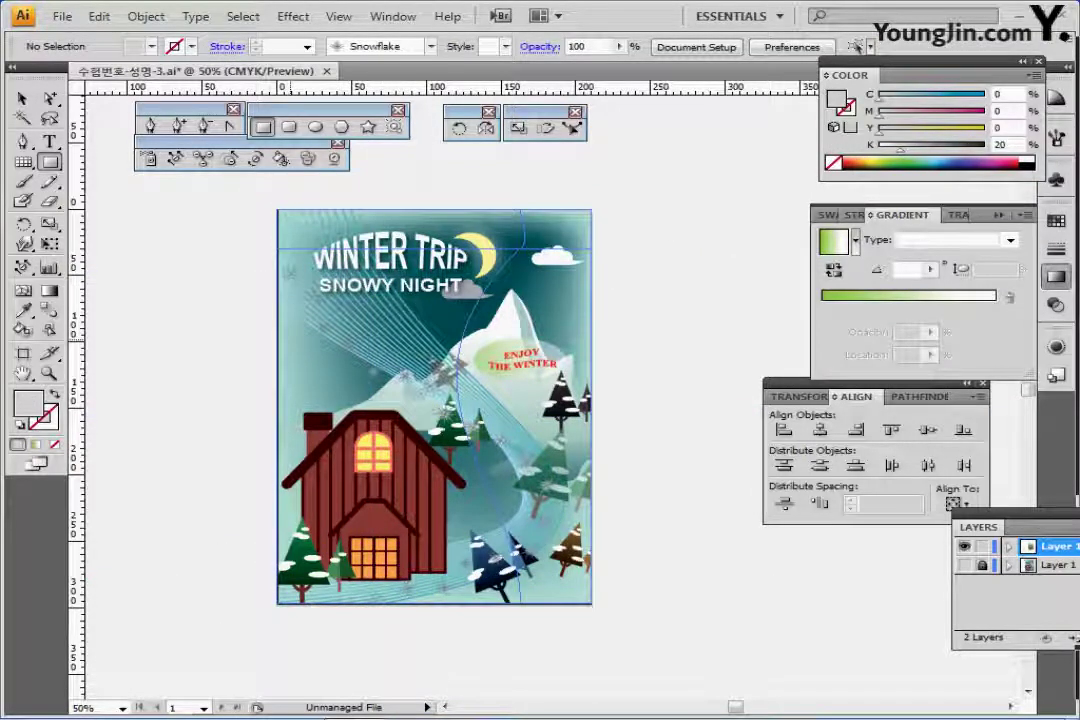
key("ctrl+s")
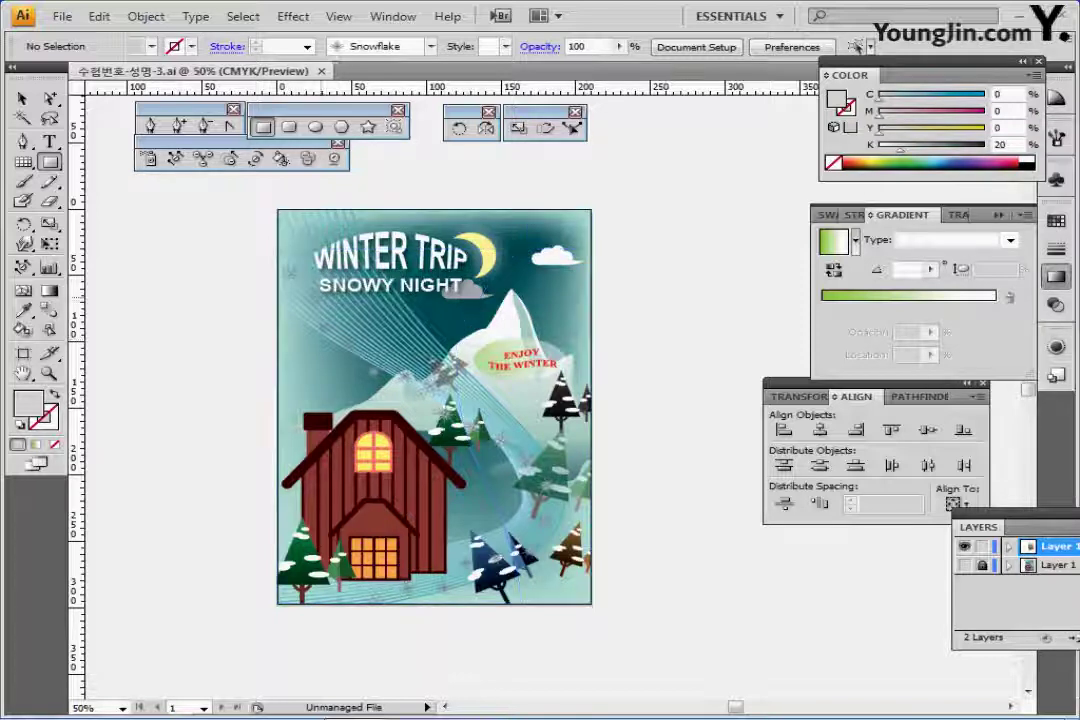
left_click_drag(435, 345, 324, 325)
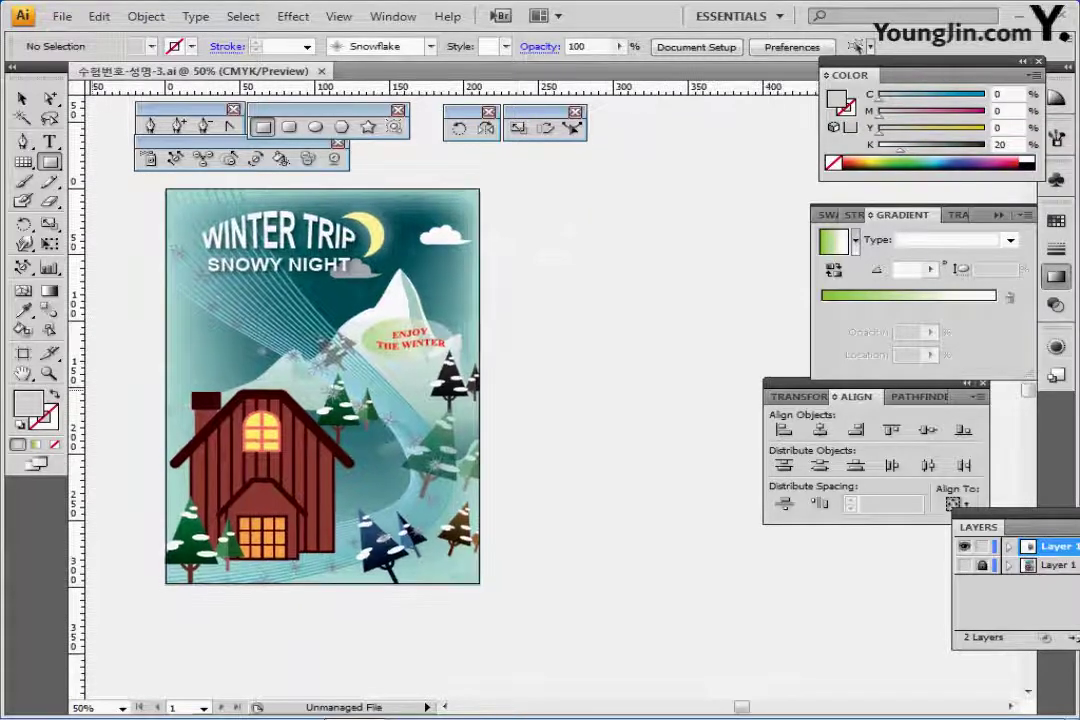
double_click(23, 373)
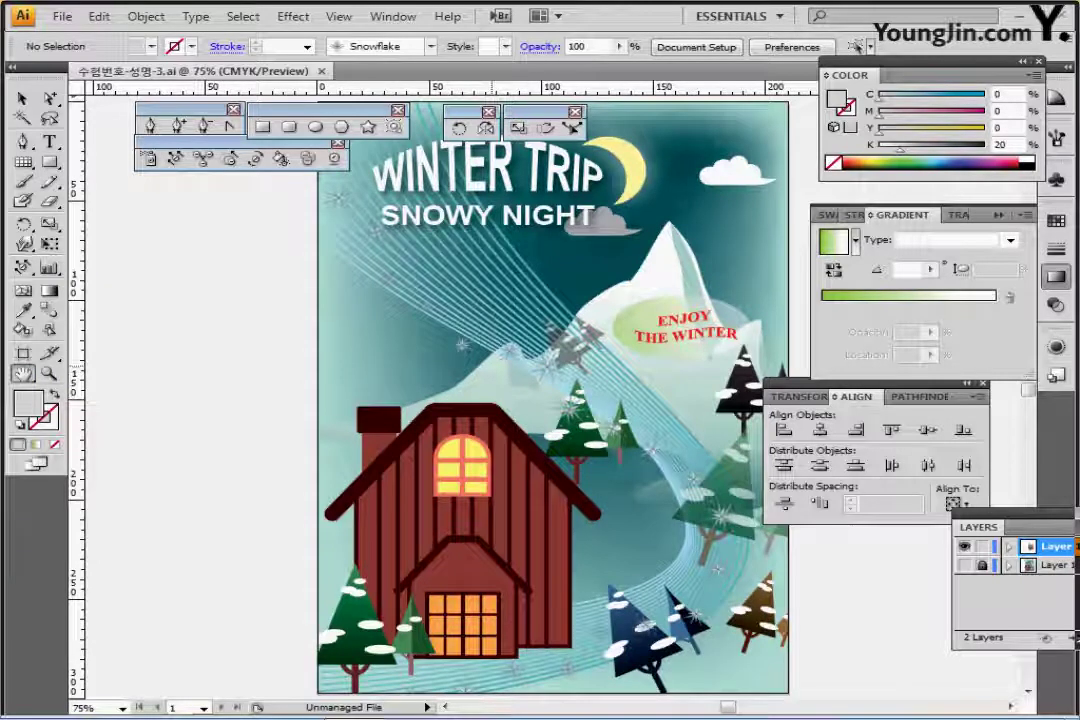
left_click_drag(419, 336, 381, 332)
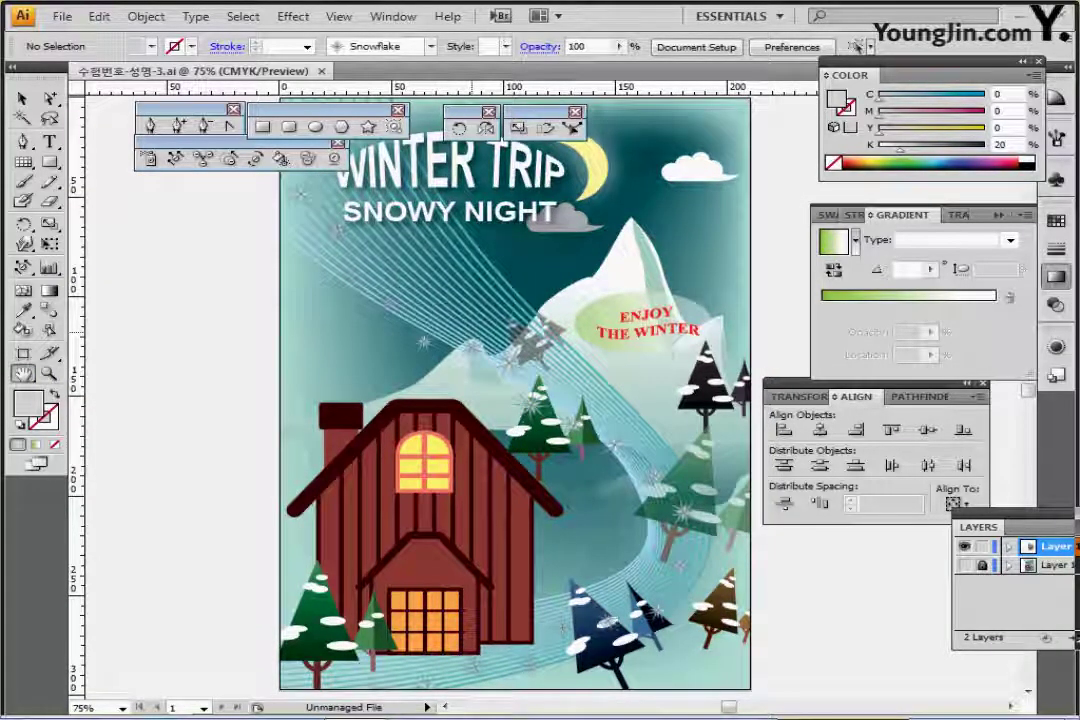